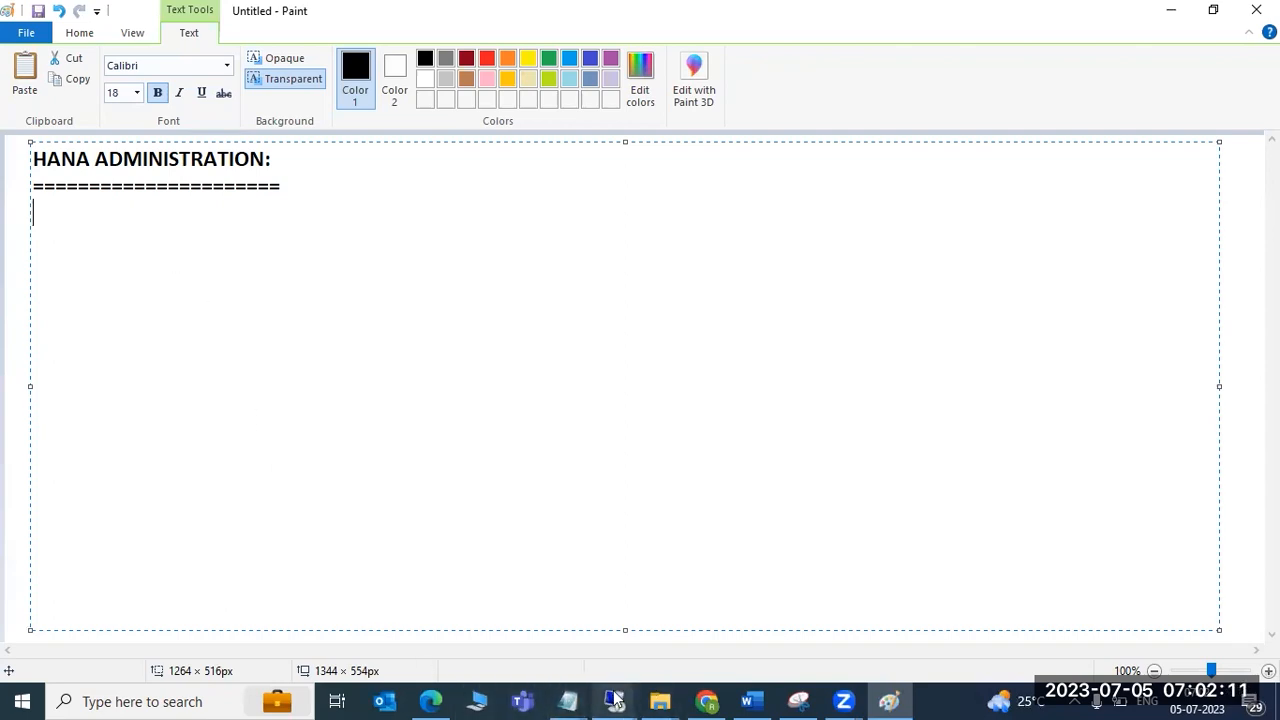
# Switch from Paint to the remote desktop session running SAP HANA Studio.
pyautogui.moveTo(614, 697)
pyautogui.click(677, 622)
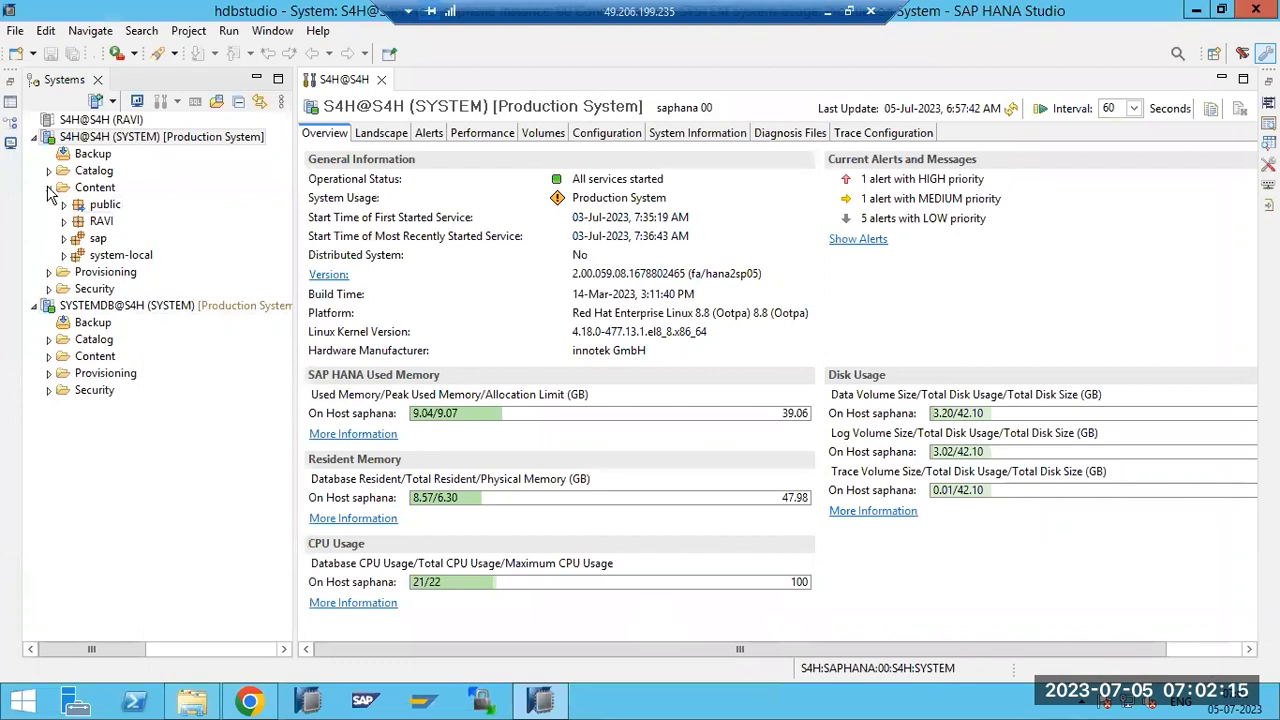
# Collapse Content and browse the S4H Backup, Catalog, Content, Provisioning and Security folders.
pyautogui.click(48, 187)
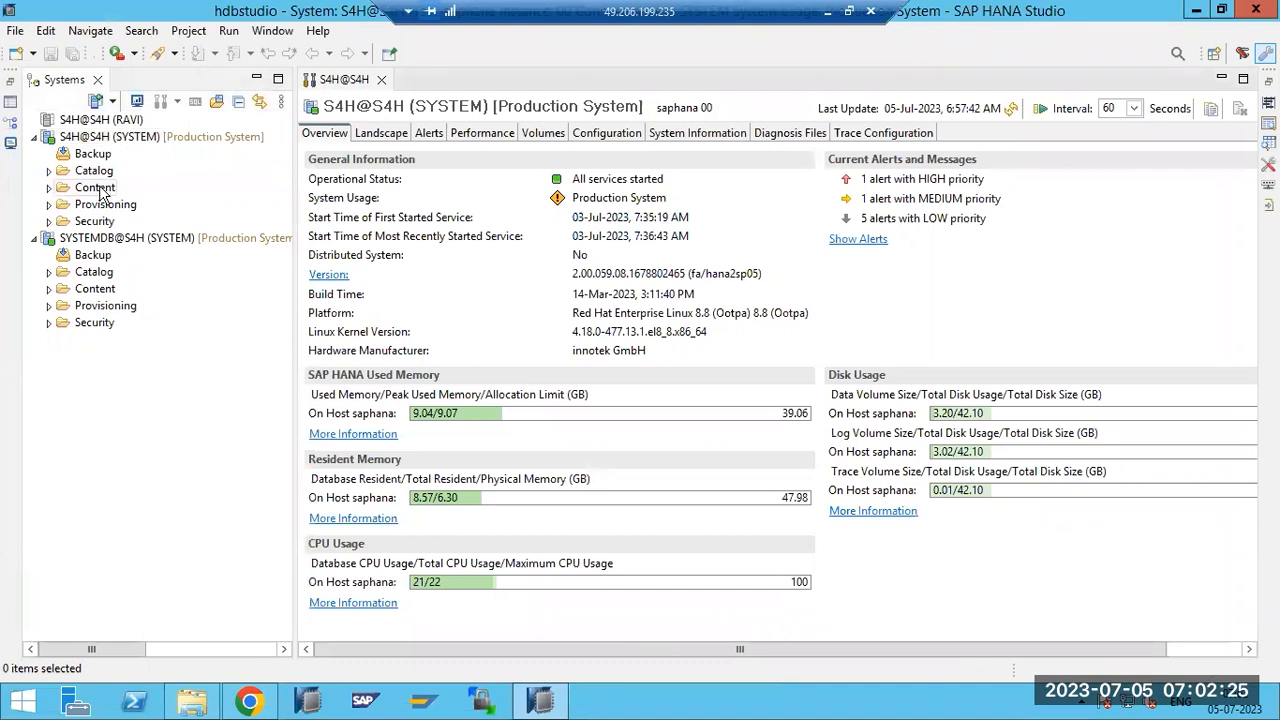
pyautogui.click(90, 153)
pyautogui.click(63, 176)
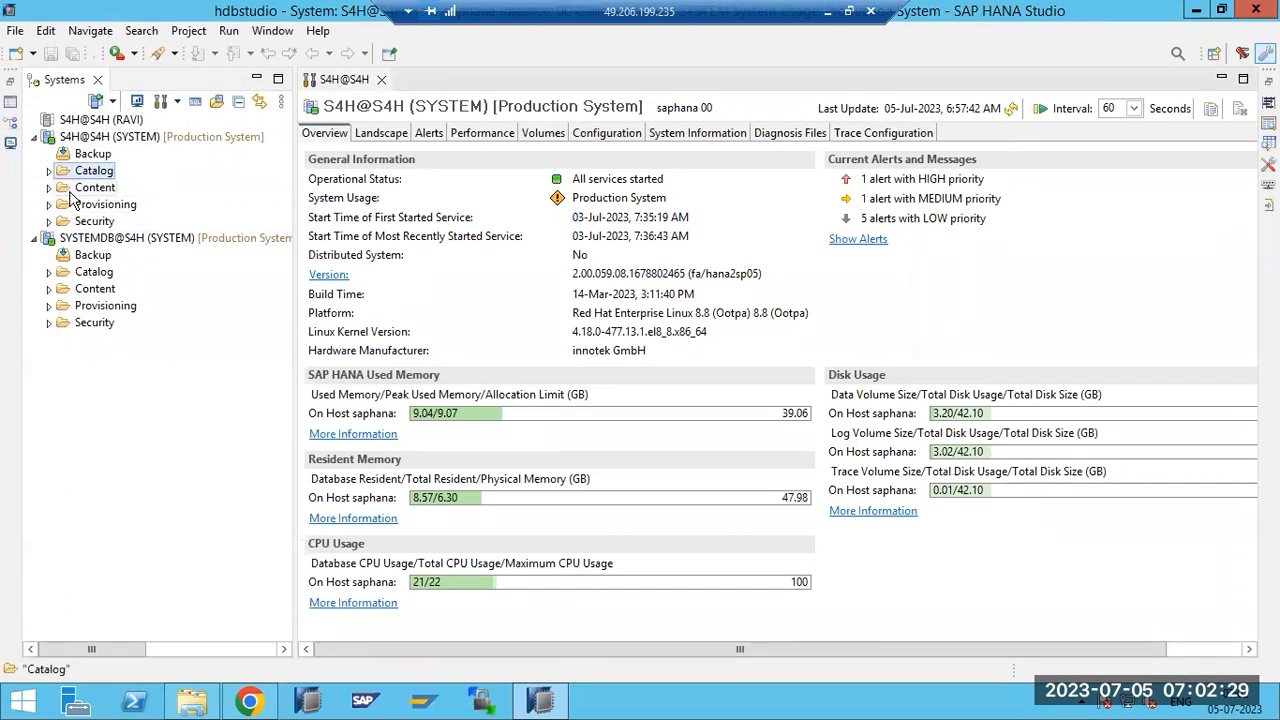
pyautogui.click(72, 188)
pyautogui.click(76, 205)
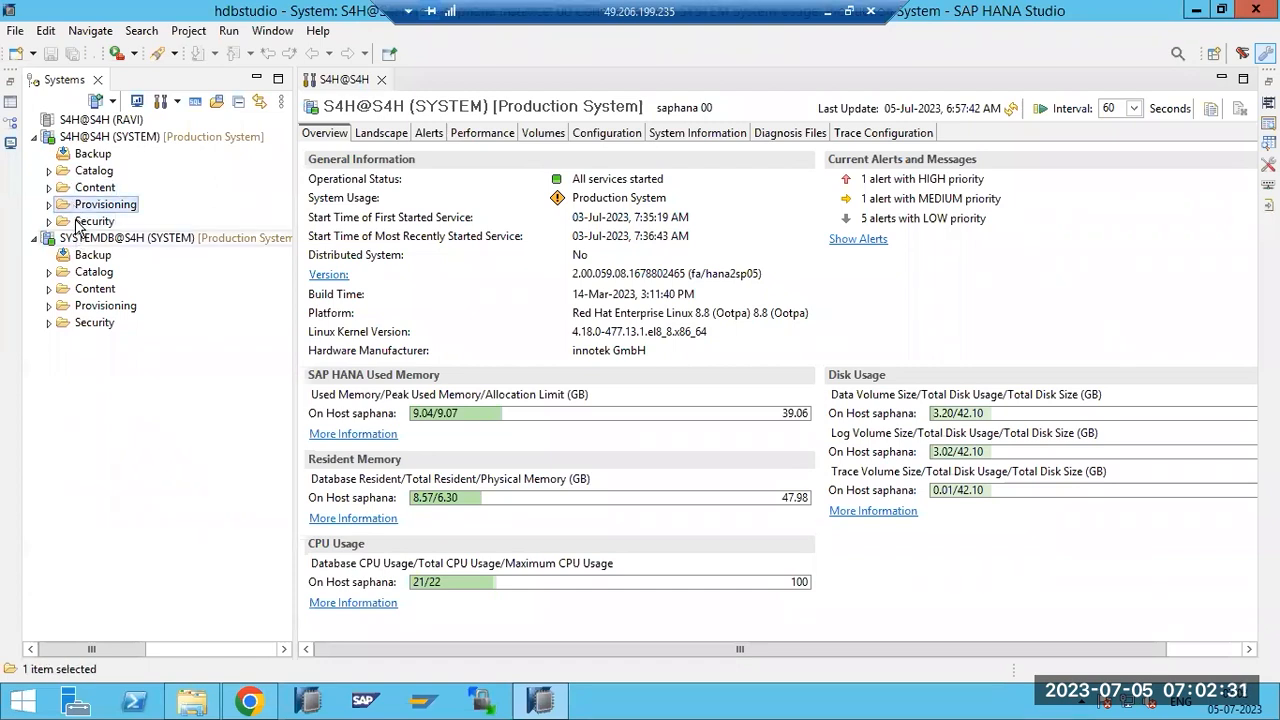
pyautogui.click(80, 221)
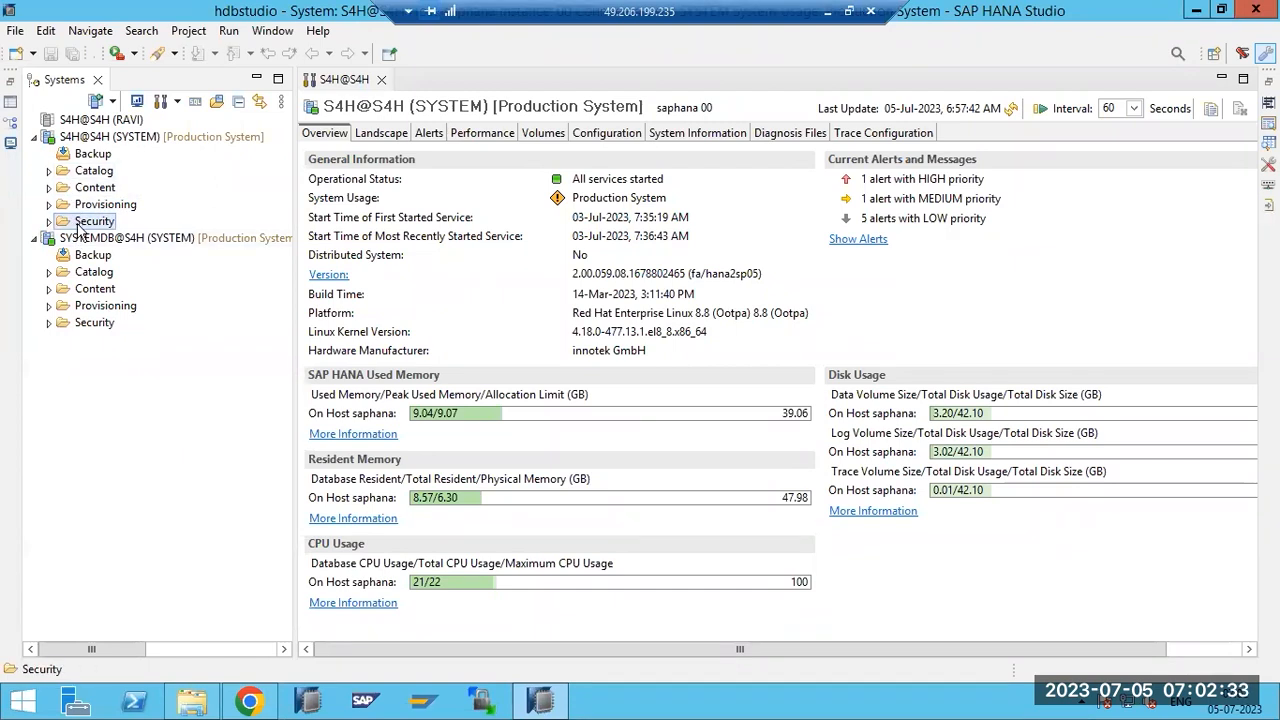
# Expand Security and its Roles folder, and view the actions available for roles.
pyautogui.click(49, 222)
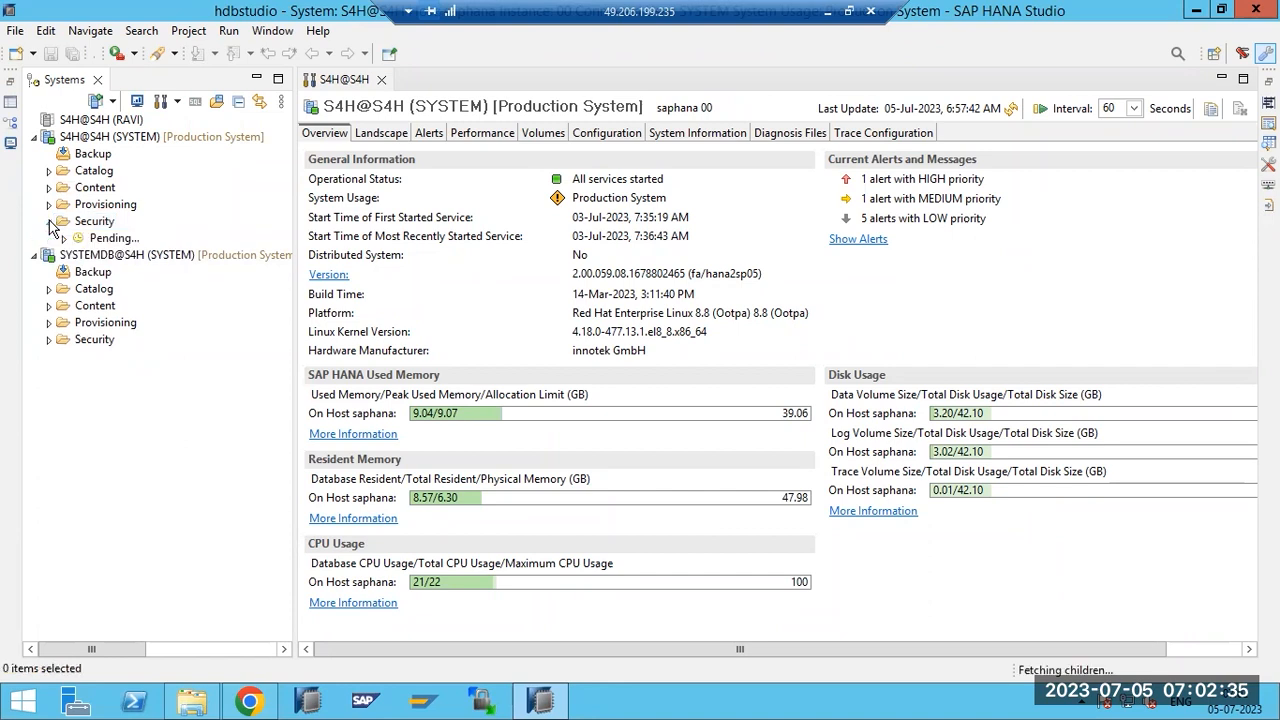
pyautogui.click(64, 272)
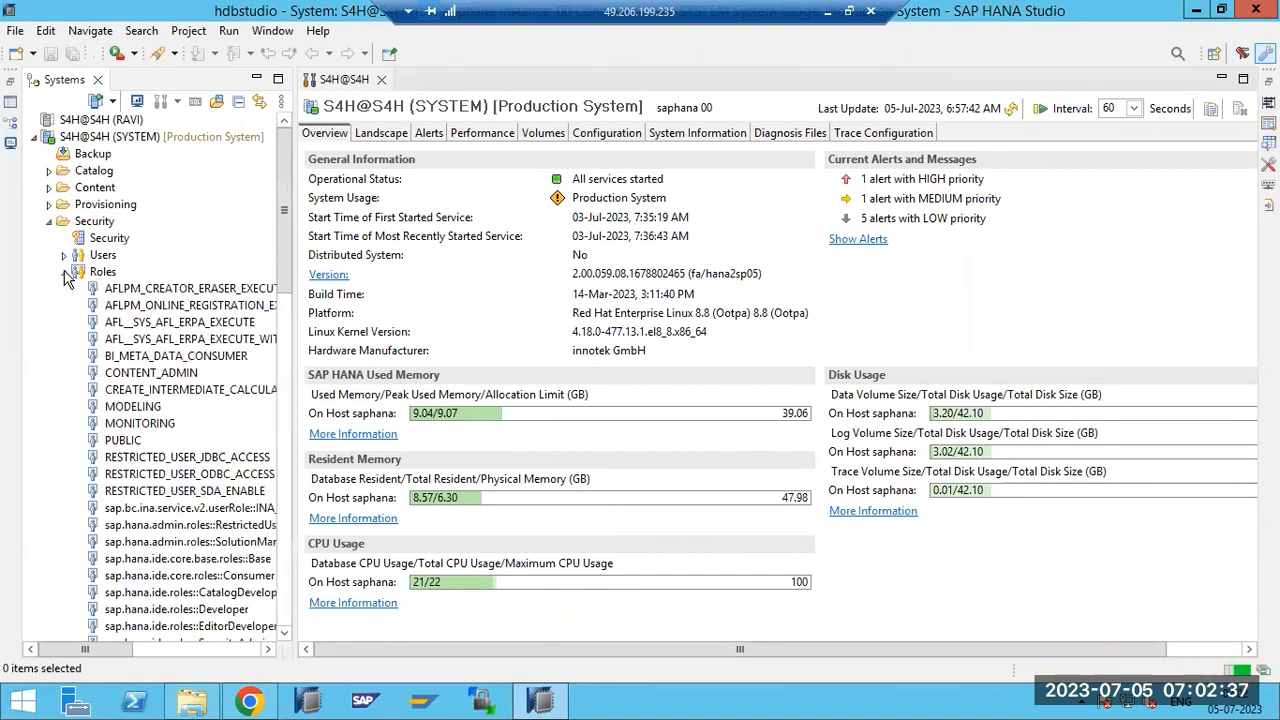
pyautogui.scroll(-3, 152, 392)
pyautogui.scroll(3, 154, 402)
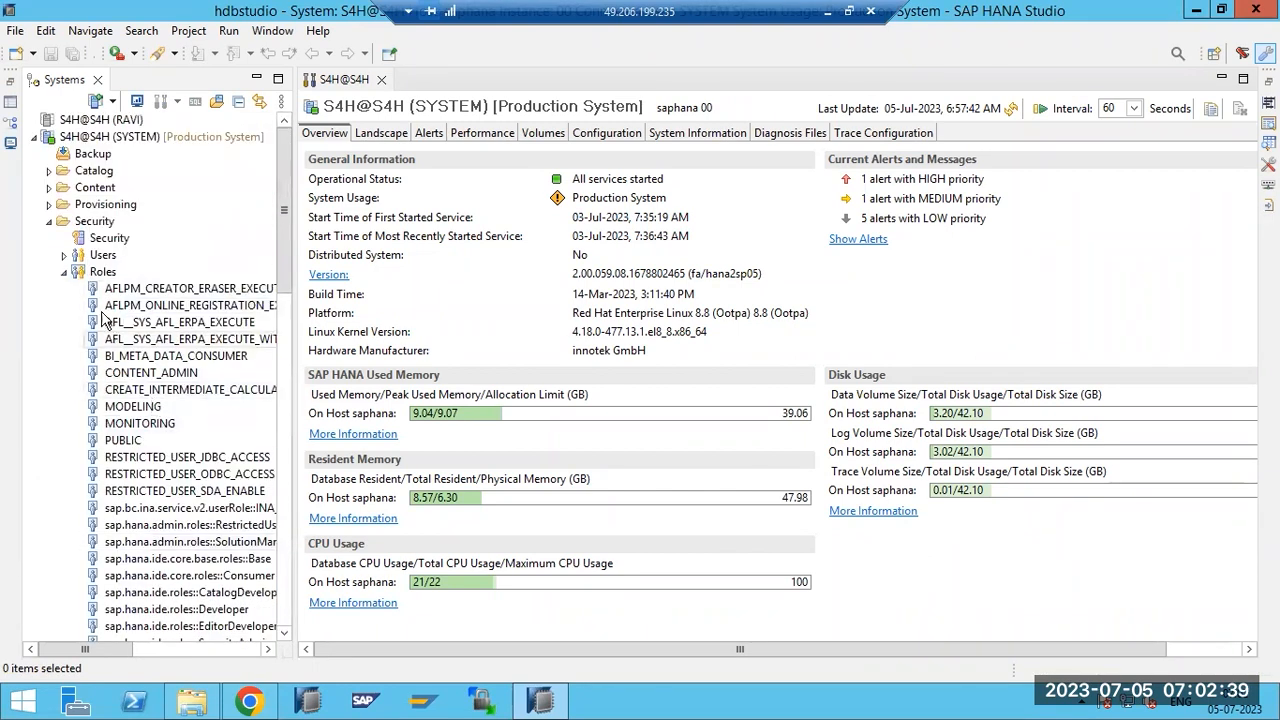
pyautogui.click(84, 274)
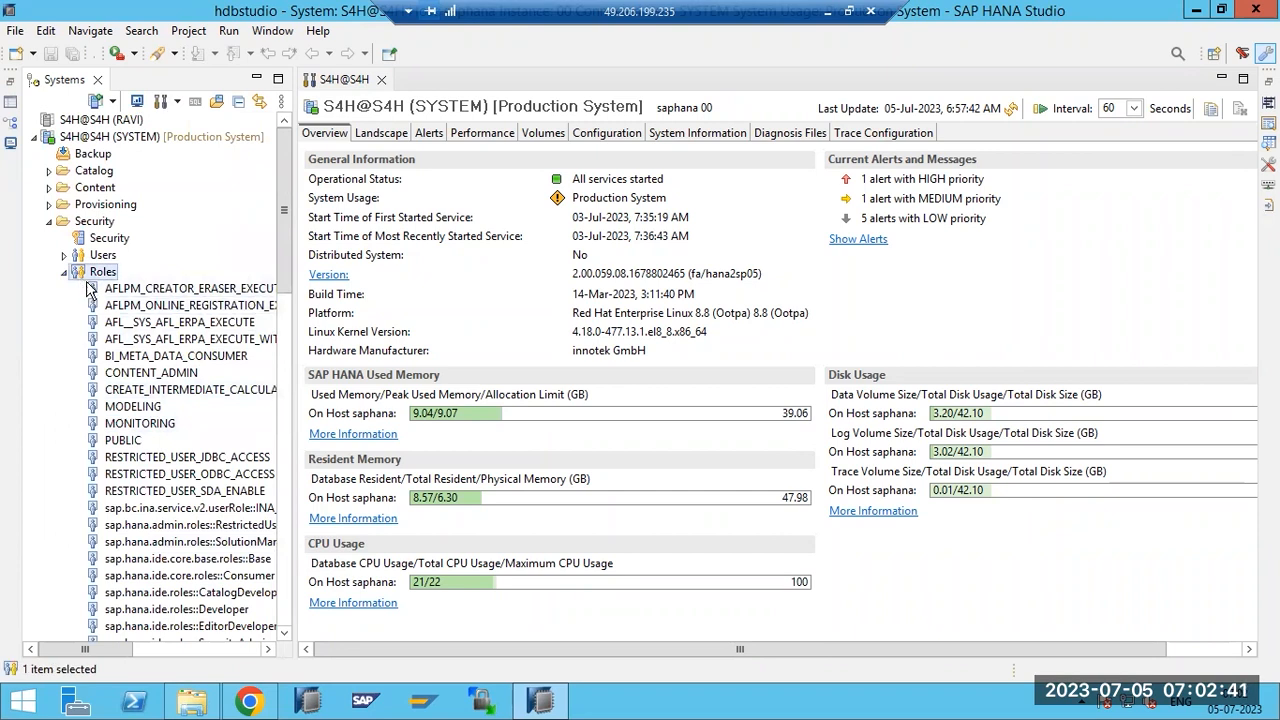
pyautogui.rightClick(92, 273)
# Expand Users to view its actions, collapse Users and Roles, and open the Security settings.
pyautogui.click(64, 255)
pyautogui.click(87, 259)
pyautogui.rightClick(87, 259)
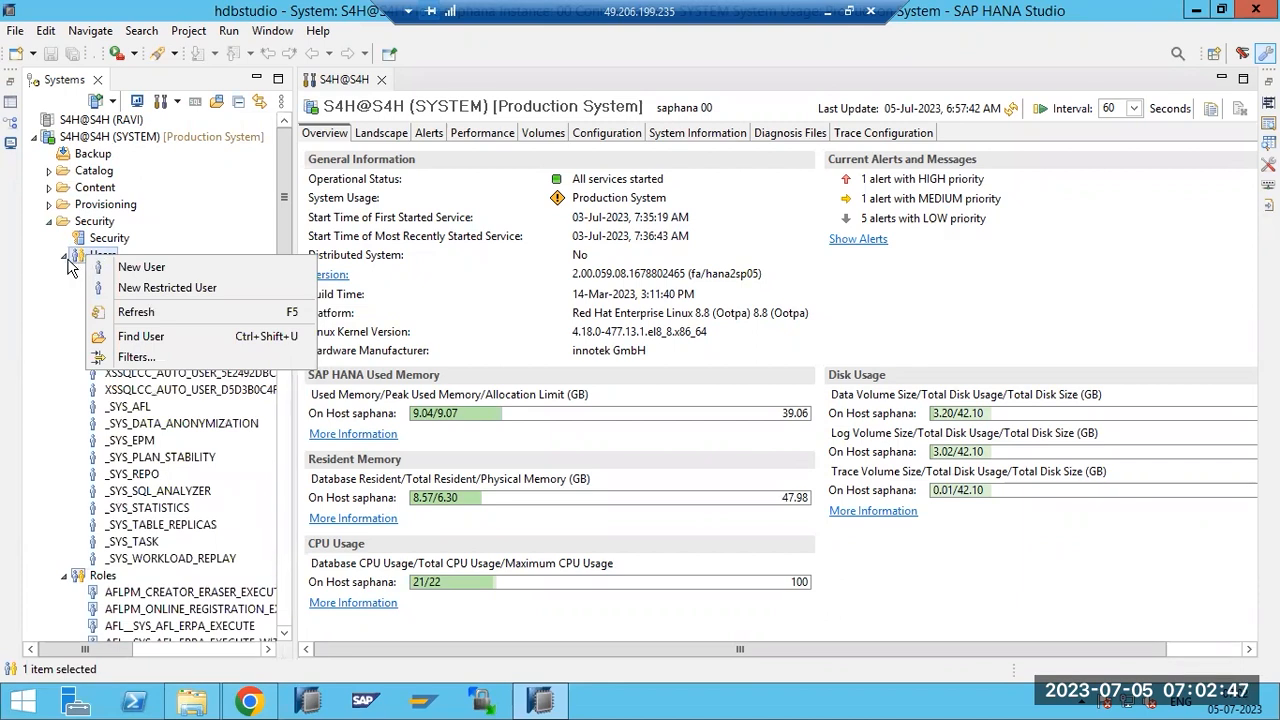
pyautogui.click(64, 257)
pyautogui.click(65, 272)
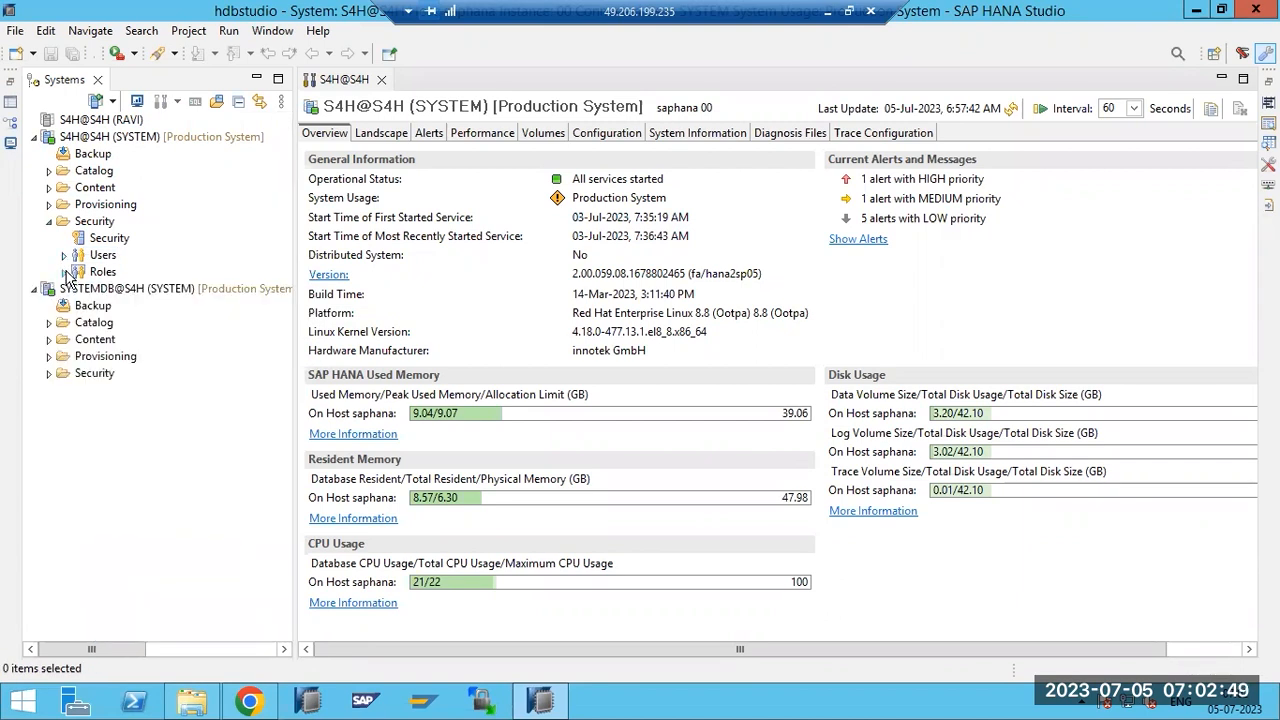
pyautogui.doubleClick(83, 243)
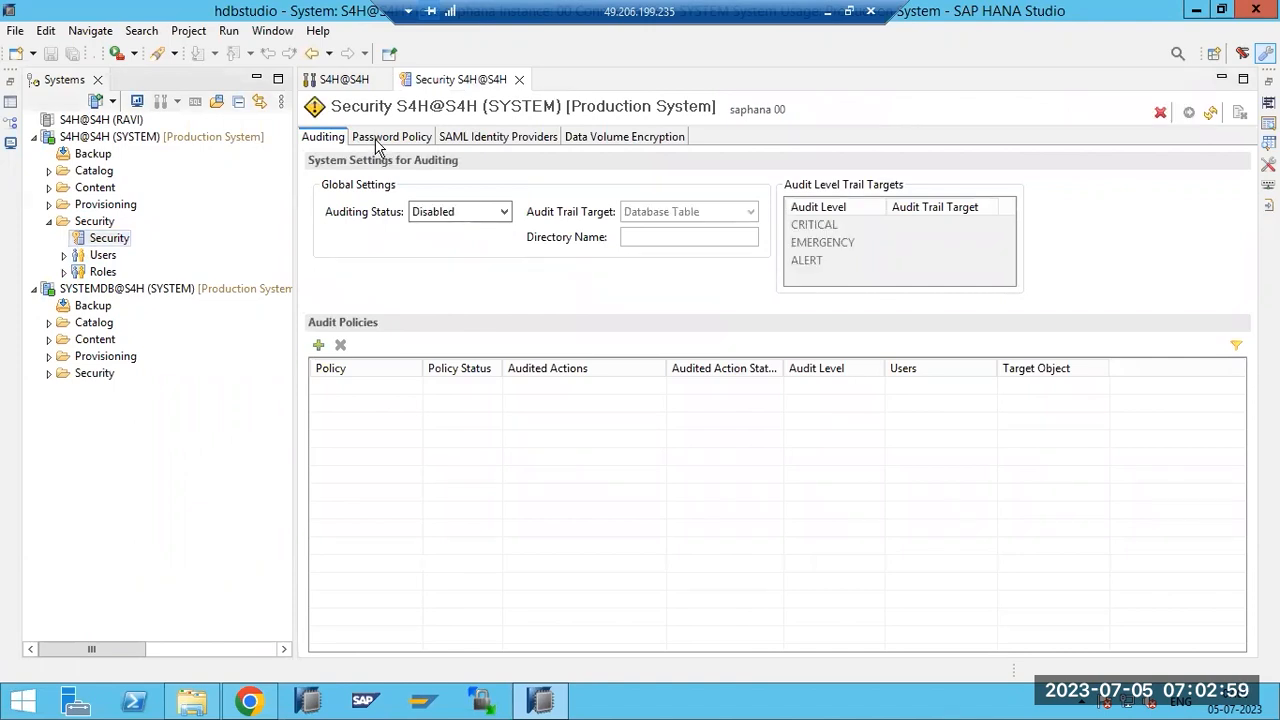
# Look at the Password Policy tab, then return to Auditing and open the Auditing Status choices.
pyautogui.click(380, 140)
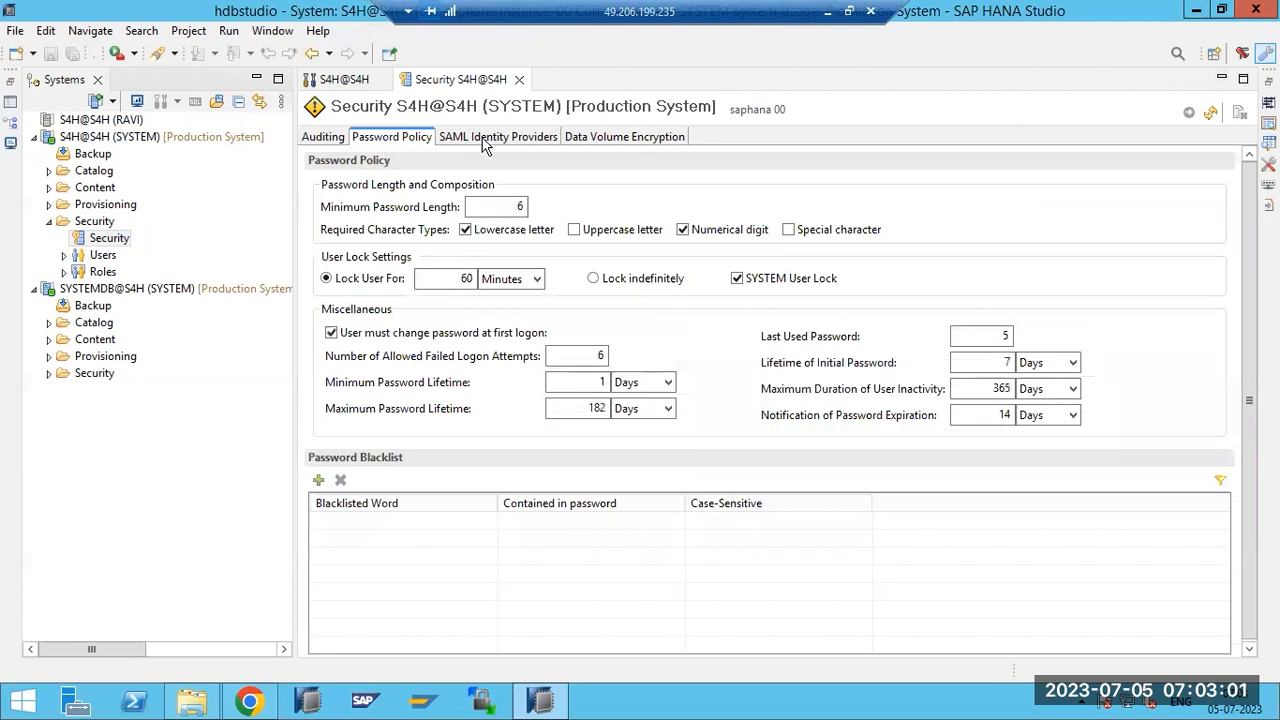
pyautogui.click(326, 139)
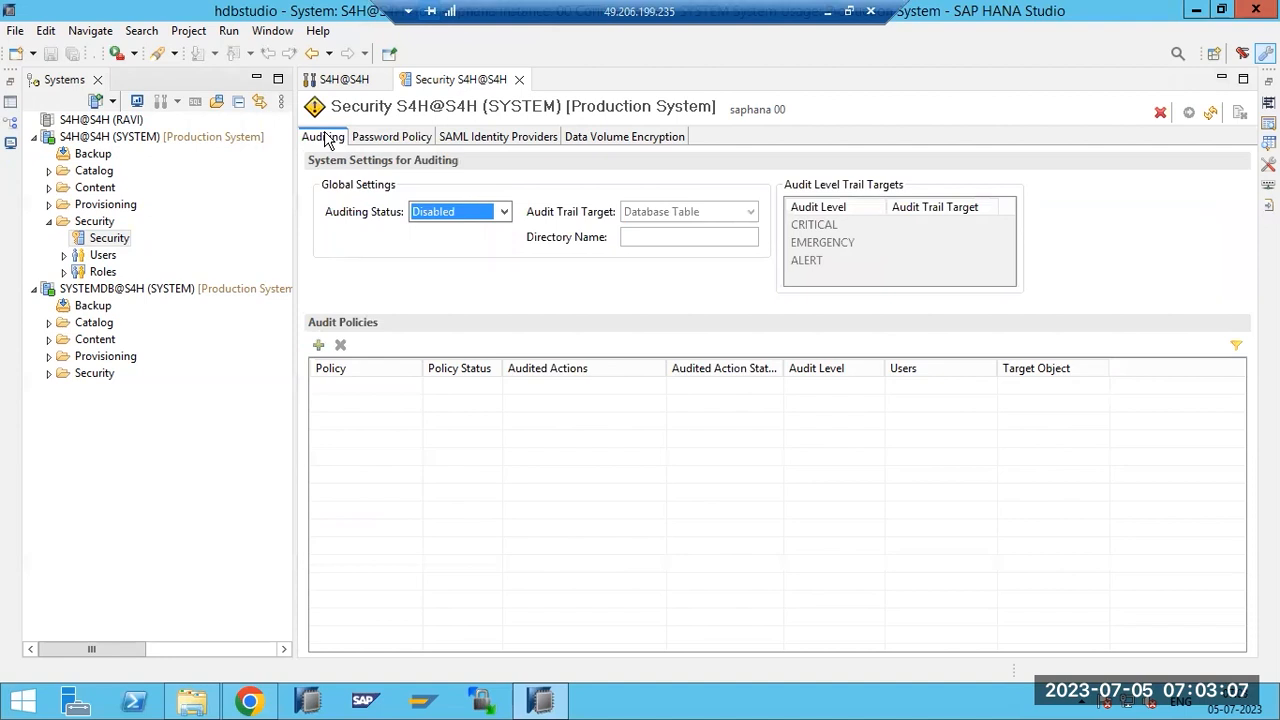
pyautogui.click(502, 212)
# Set the S4H Auditing Status combo box to Enabled.
pyautogui.click(440, 230)
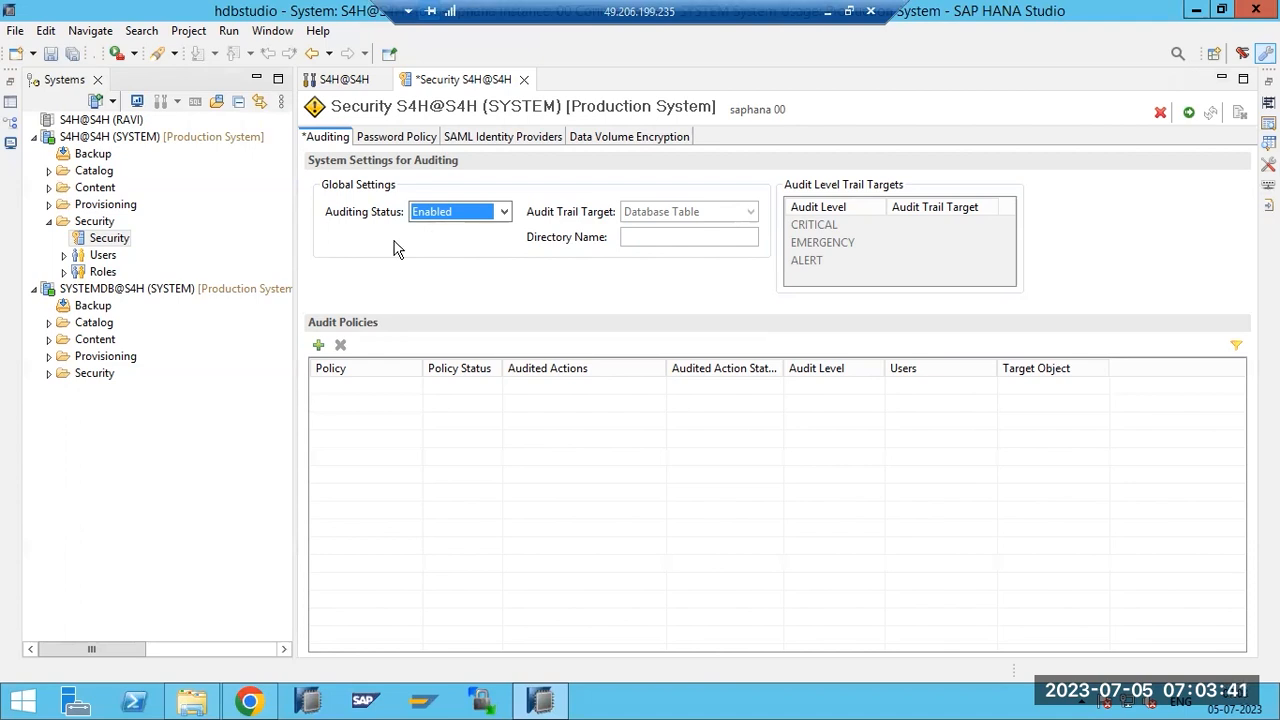
pyautogui.click(749, 210)
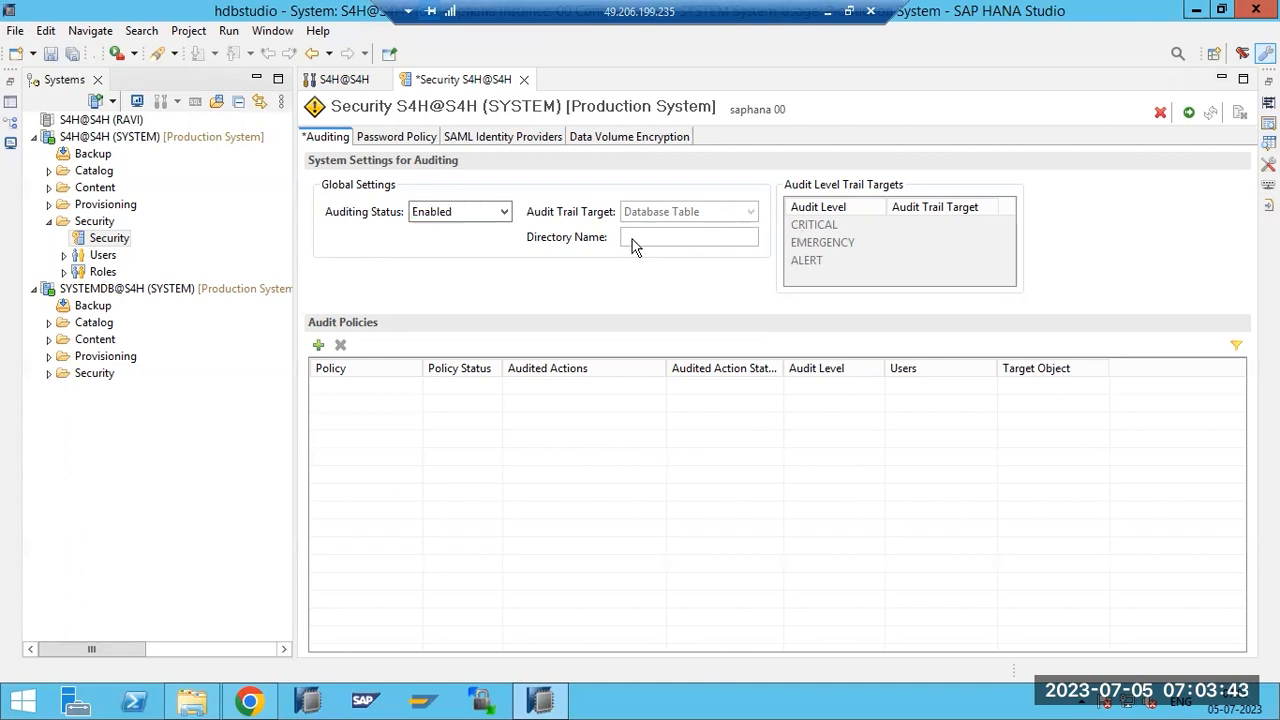
pyautogui.click(459, 221)
pyautogui.click(445, 219)
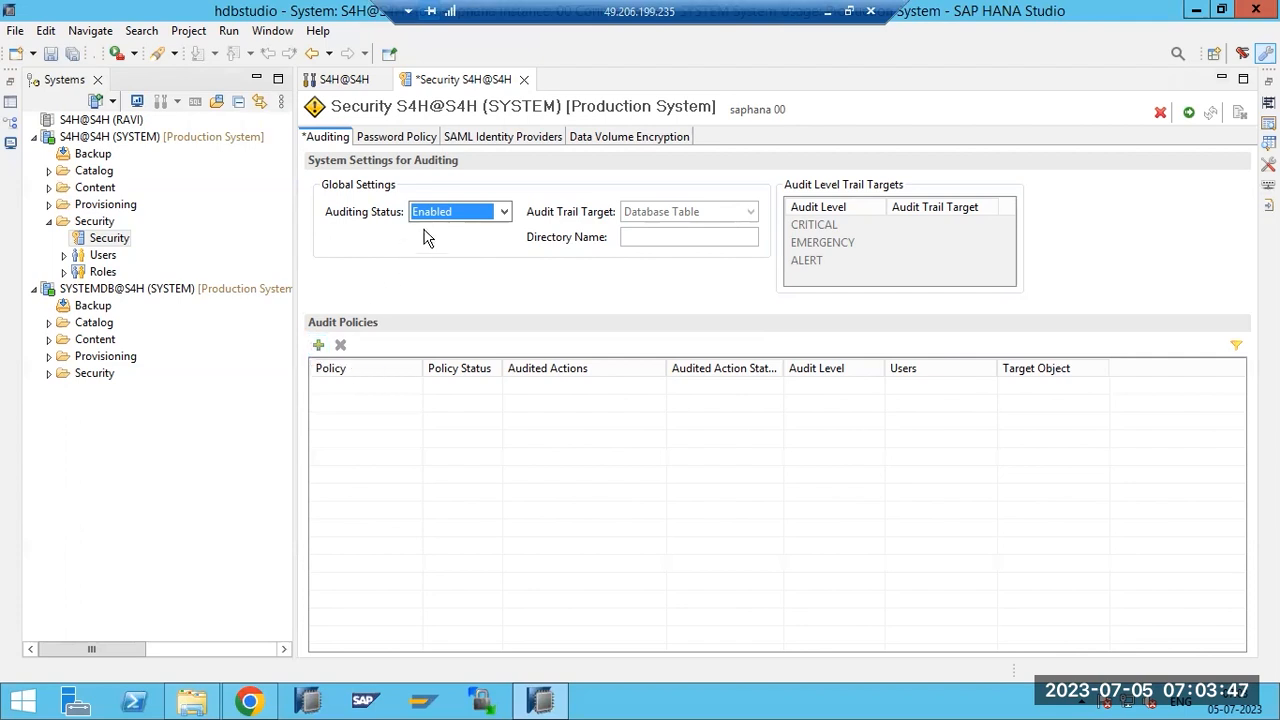
# Create a new audit policy named DELETION-TRACK.
pyautogui.click(318, 346)
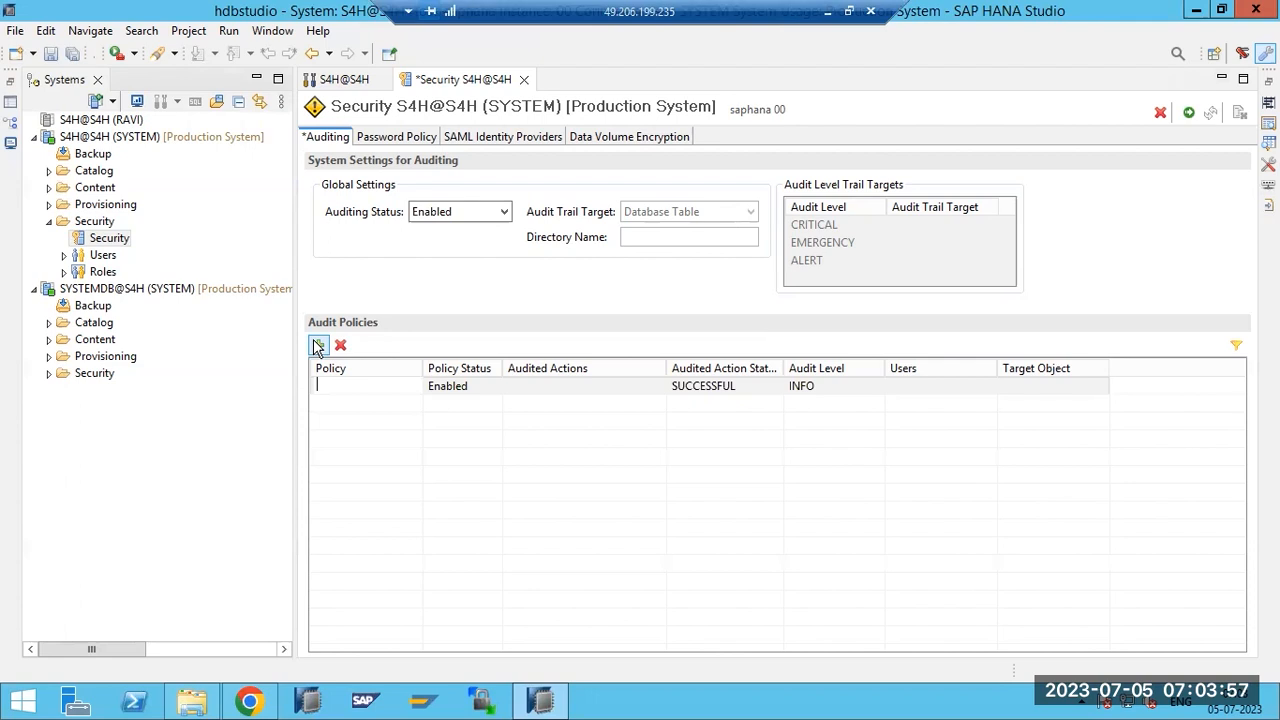
pyautogui.write('DELETION-TRACK')
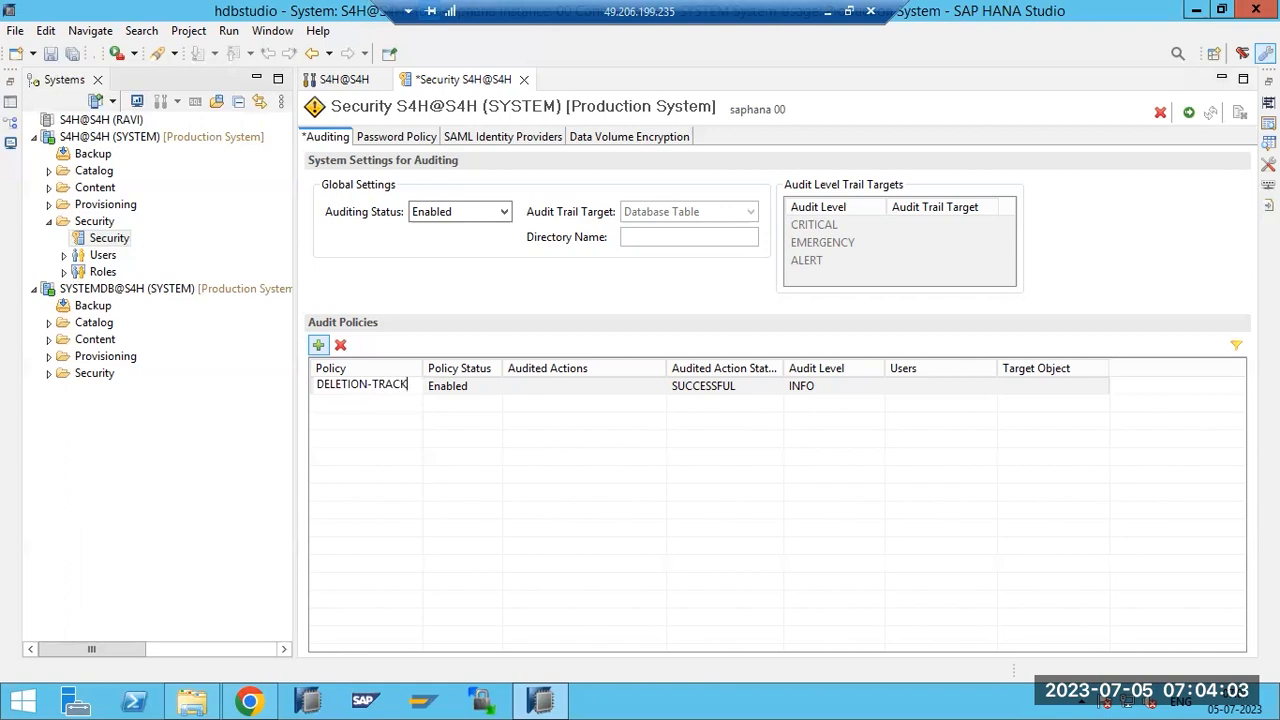
pyautogui.moveTo(407, 387); pyautogui.dragTo(312, 387)
pyautogui.click(536, 392)
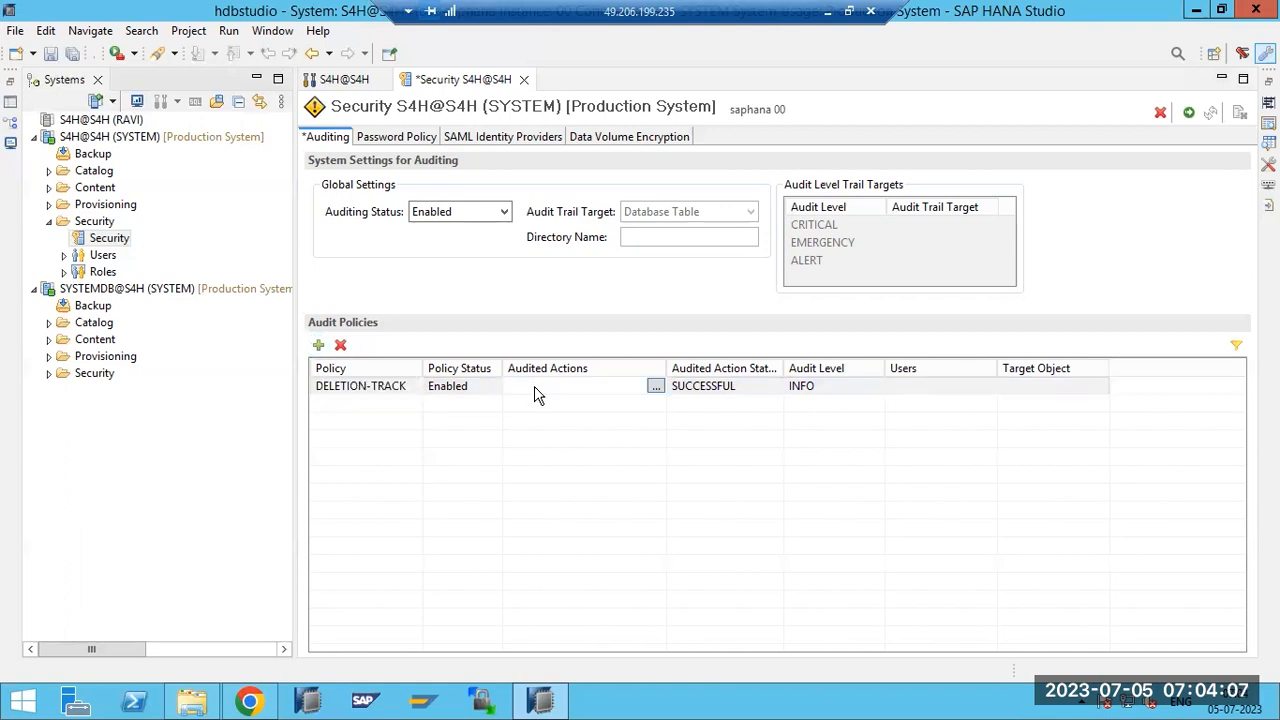
# Set DELETION-TRACK's audited actions to All Actions instead of Backup Deletion.
pyautogui.click(655, 388)
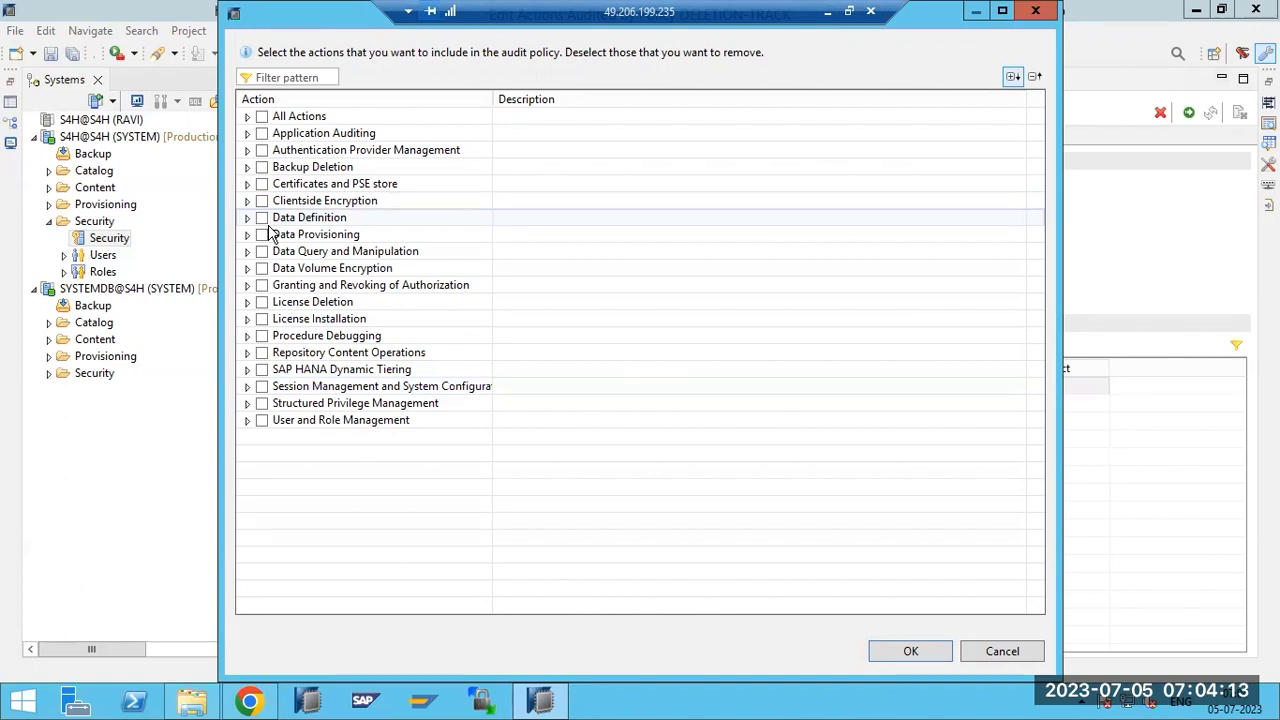
pyautogui.click(261, 167)
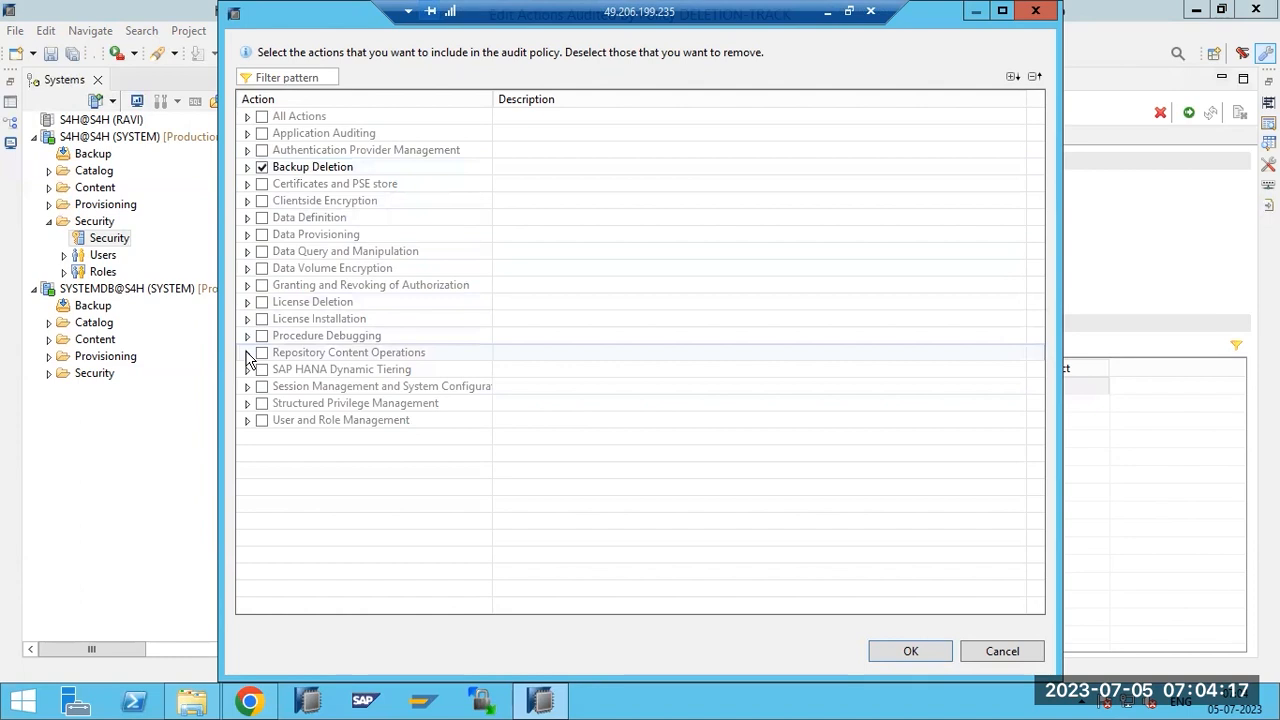
pyautogui.click(247, 167)
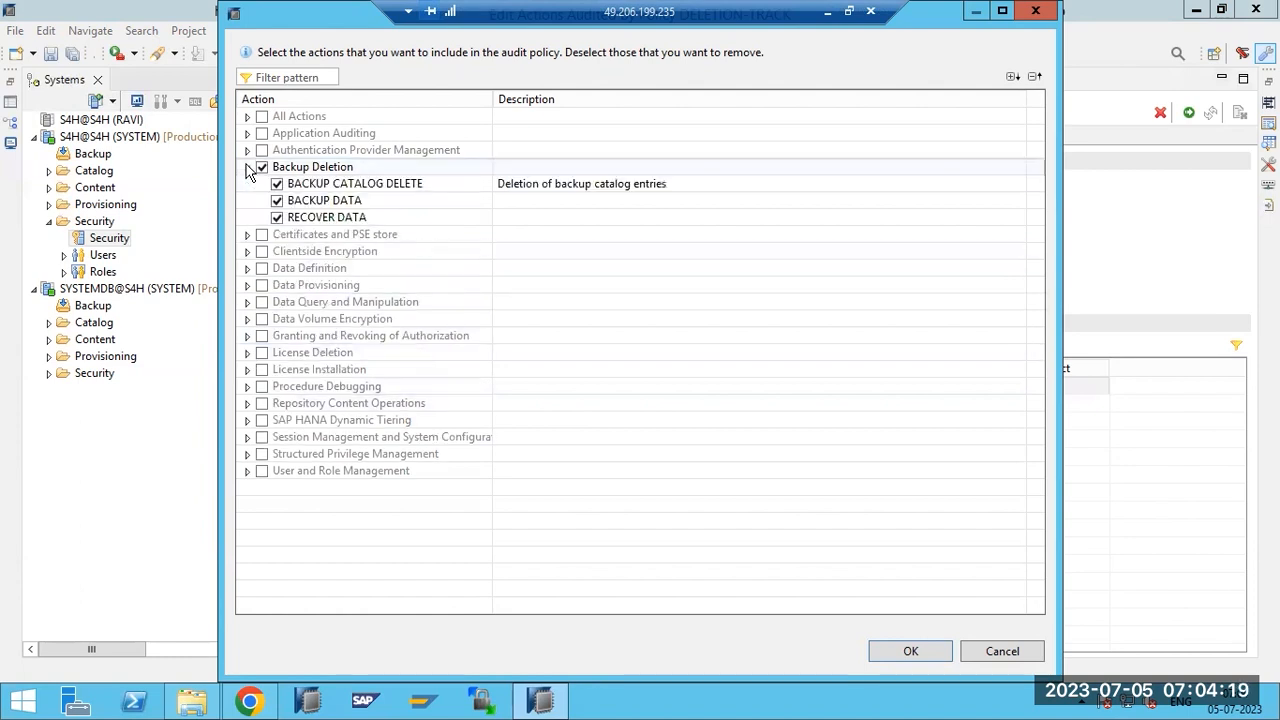
pyautogui.click(261, 167)
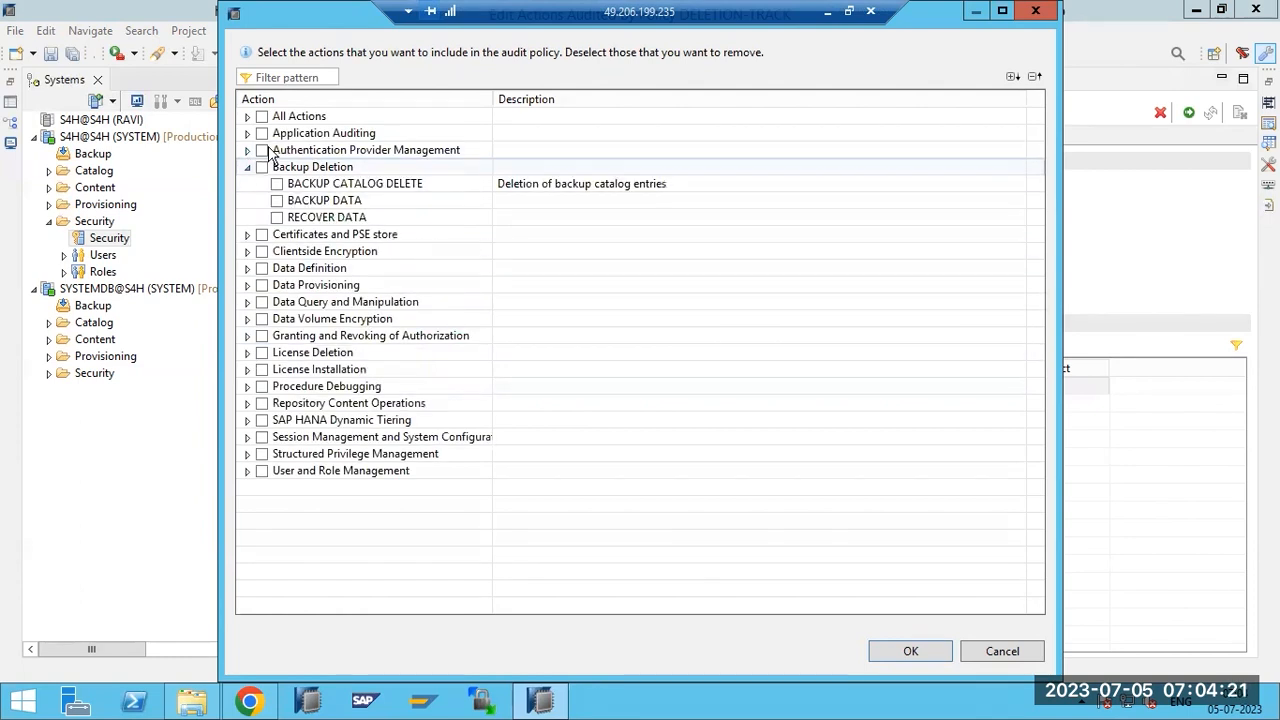
pyautogui.click(261, 117)
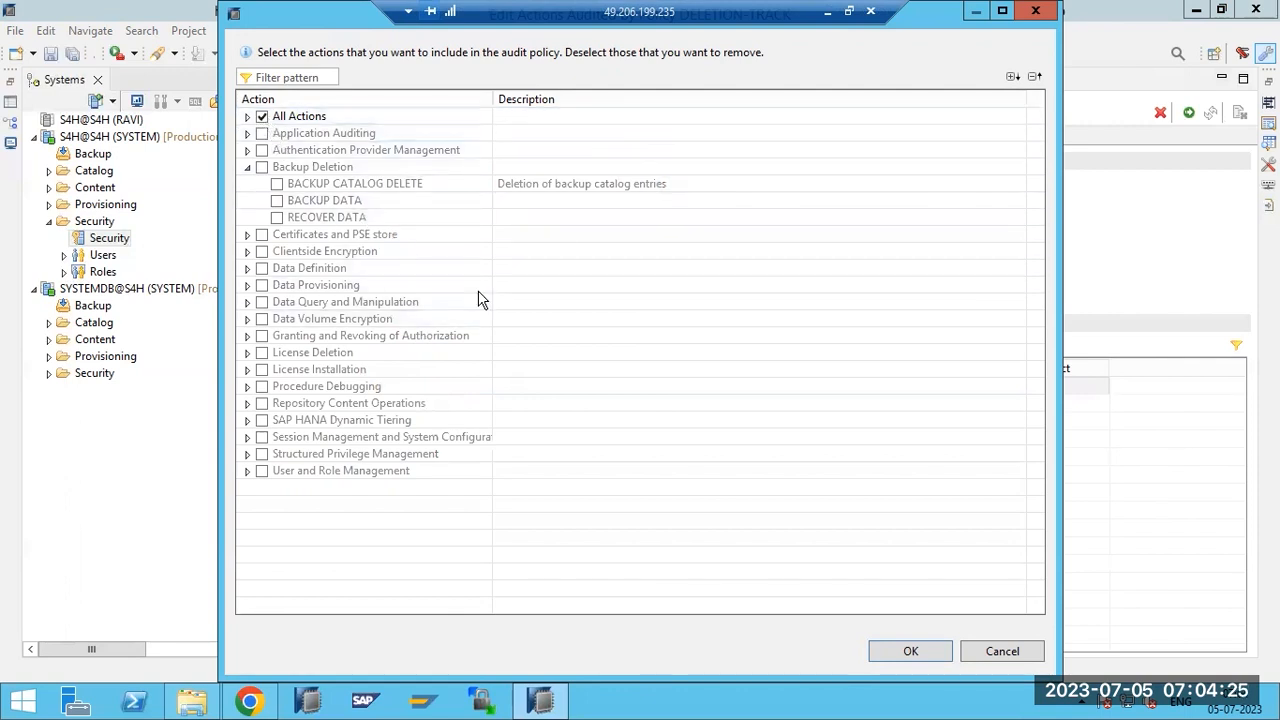
pyautogui.click(903, 651)
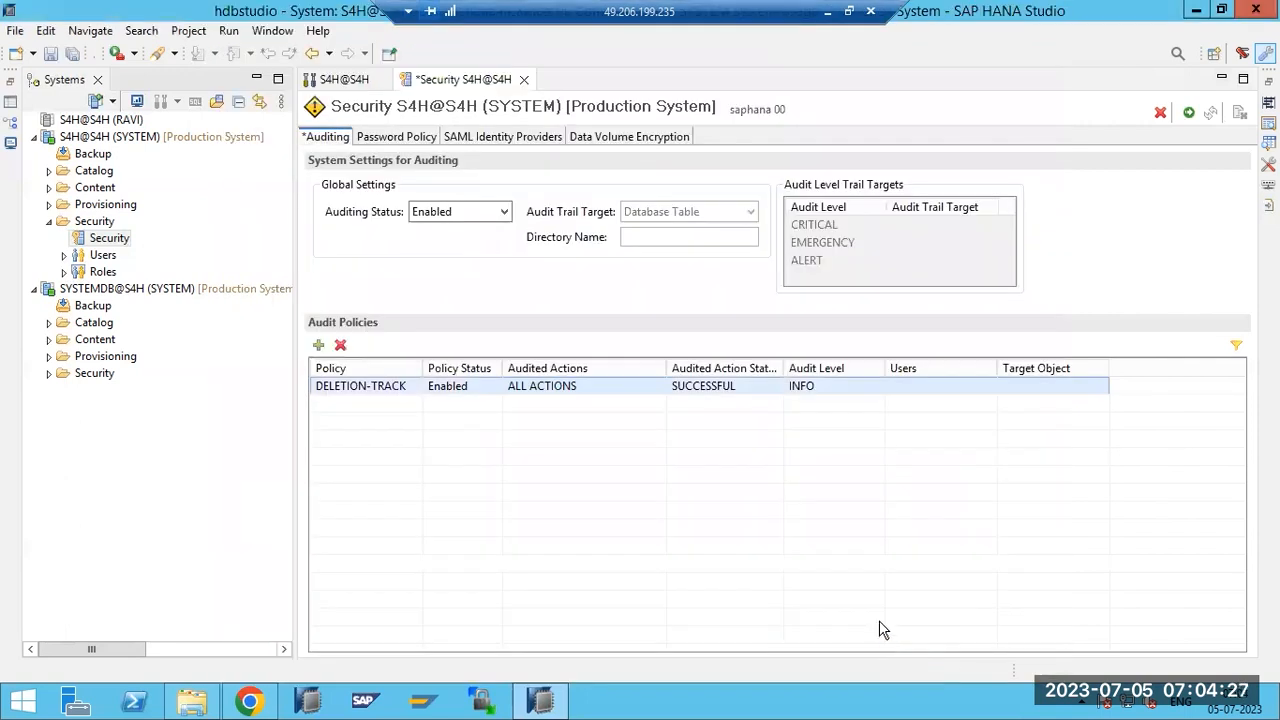
# Set DELETION-TRACK's audit level to INFO, with audited action status briefly UNSUCCESSFUL.
pyautogui.click(717, 385)
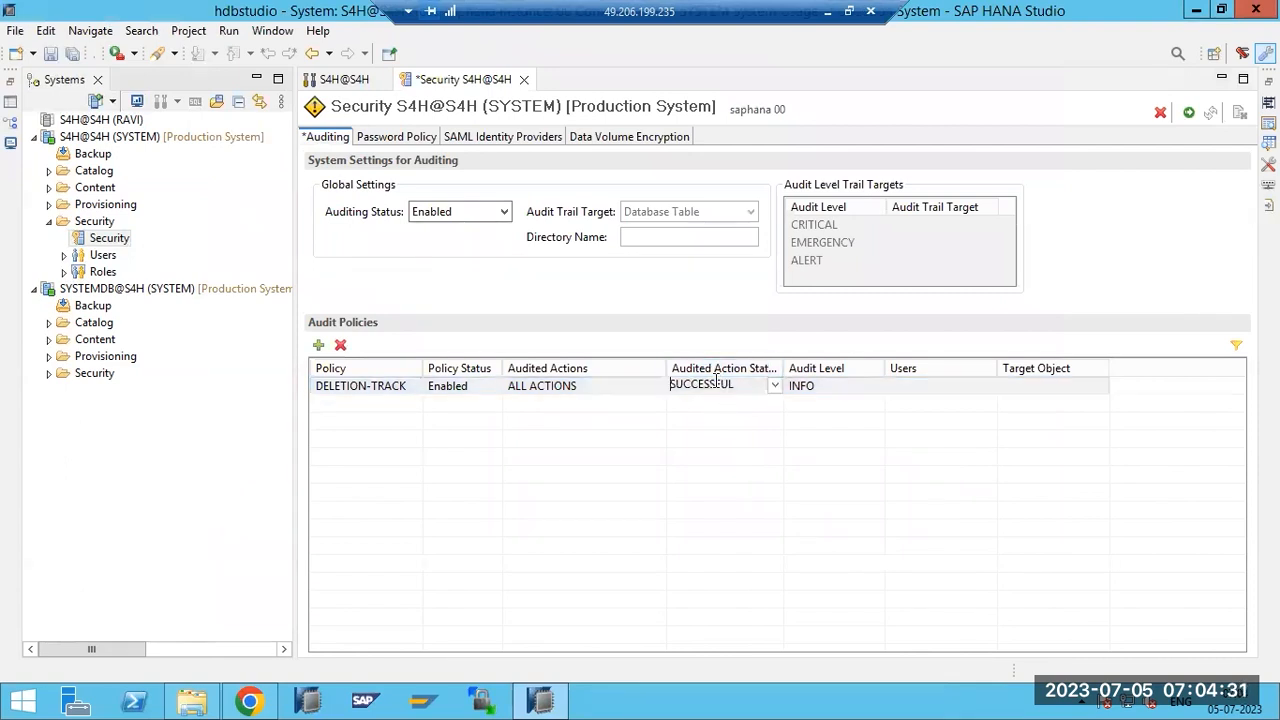
pyautogui.click(775, 386)
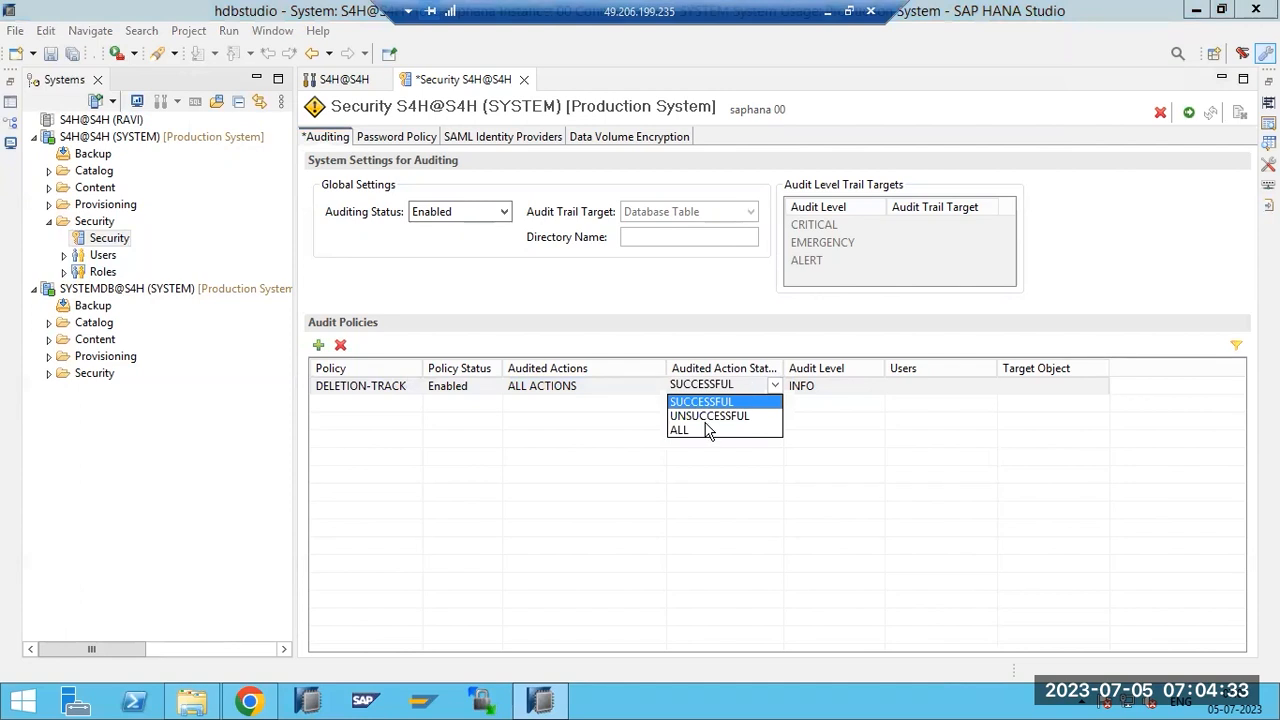
pyautogui.click(706, 417)
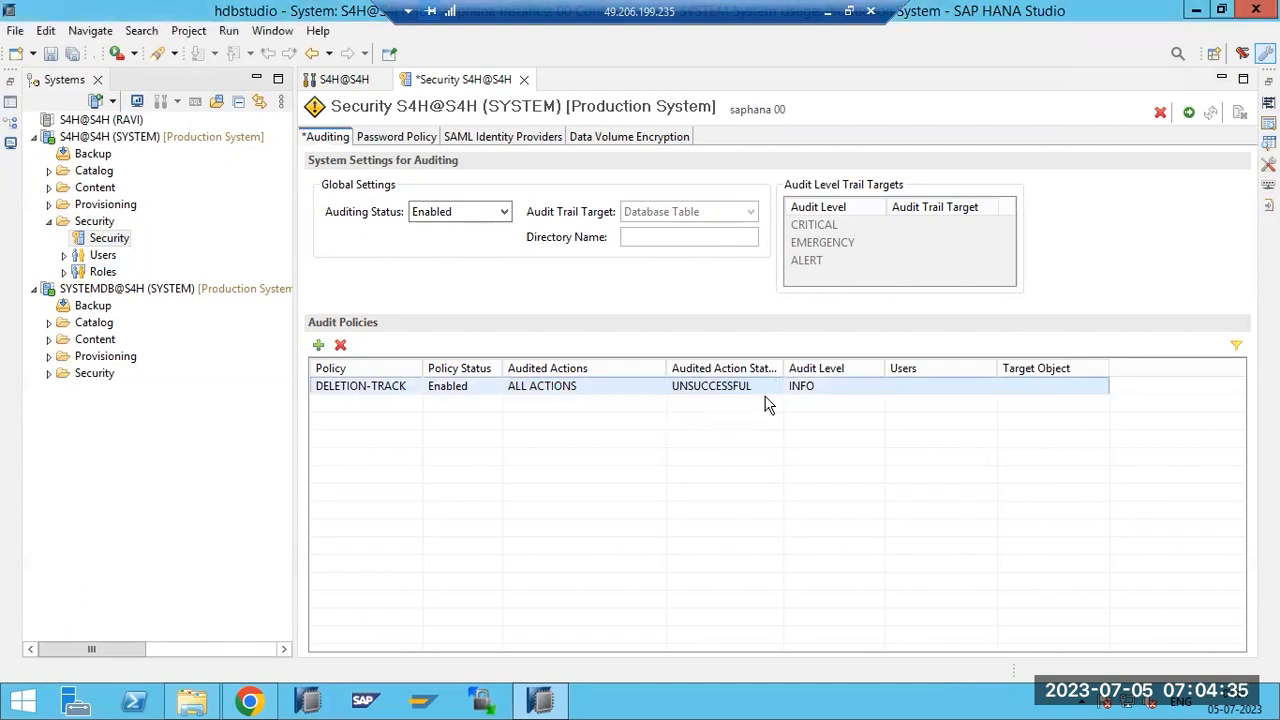
pyautogui.click(815, 385)
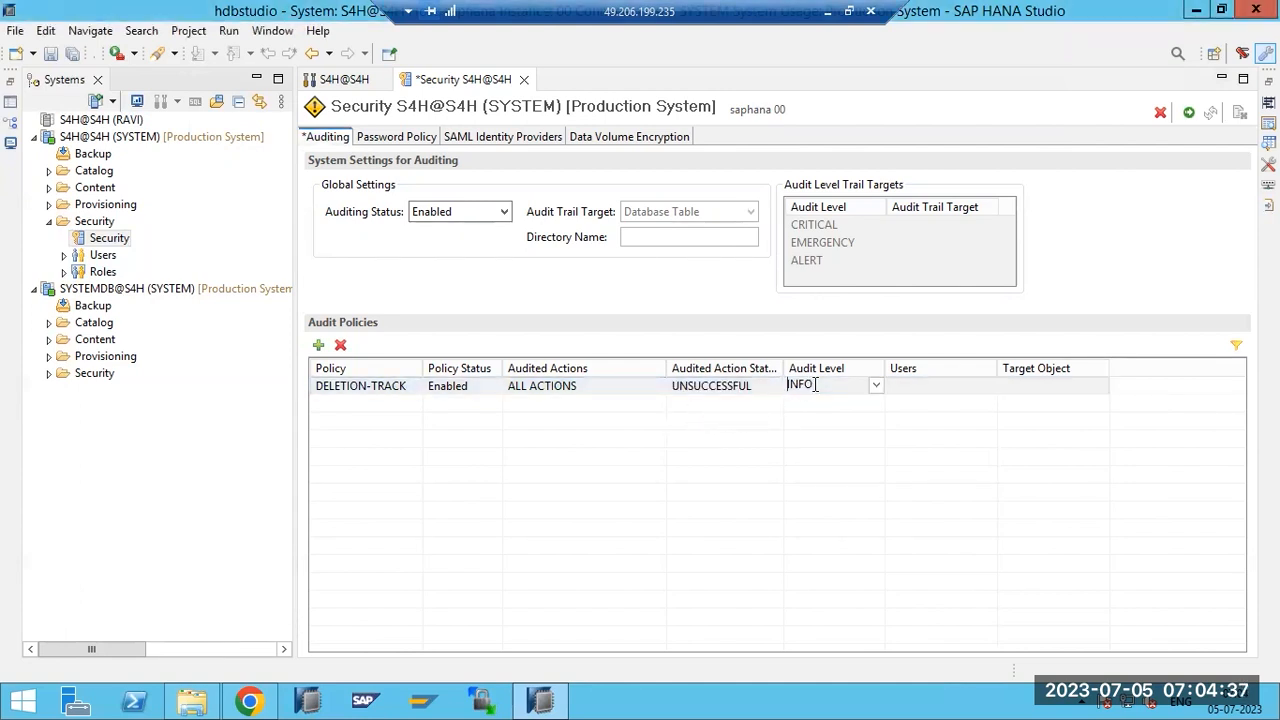
pyautogui.click(875, 384)
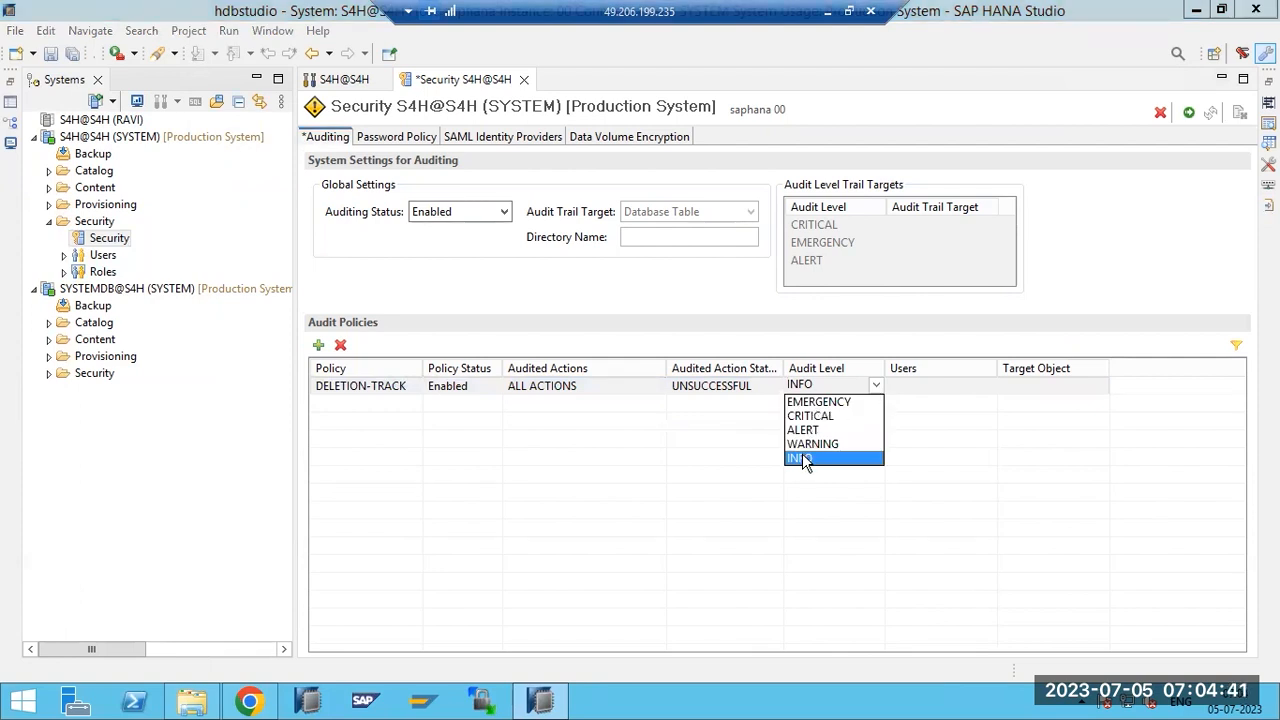
pyautogui.click(806, 462)
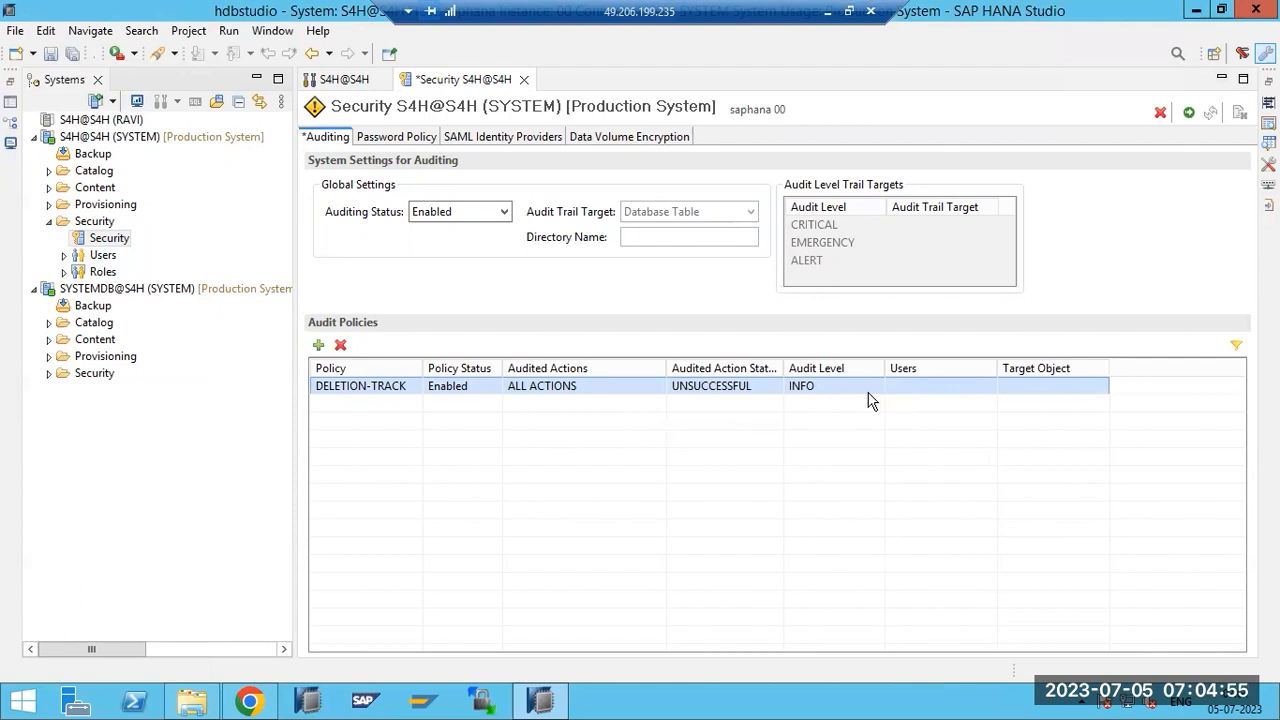
# Change DELETION-TRACK's audited action status to ALL.
pyautogui.click(773, 390)
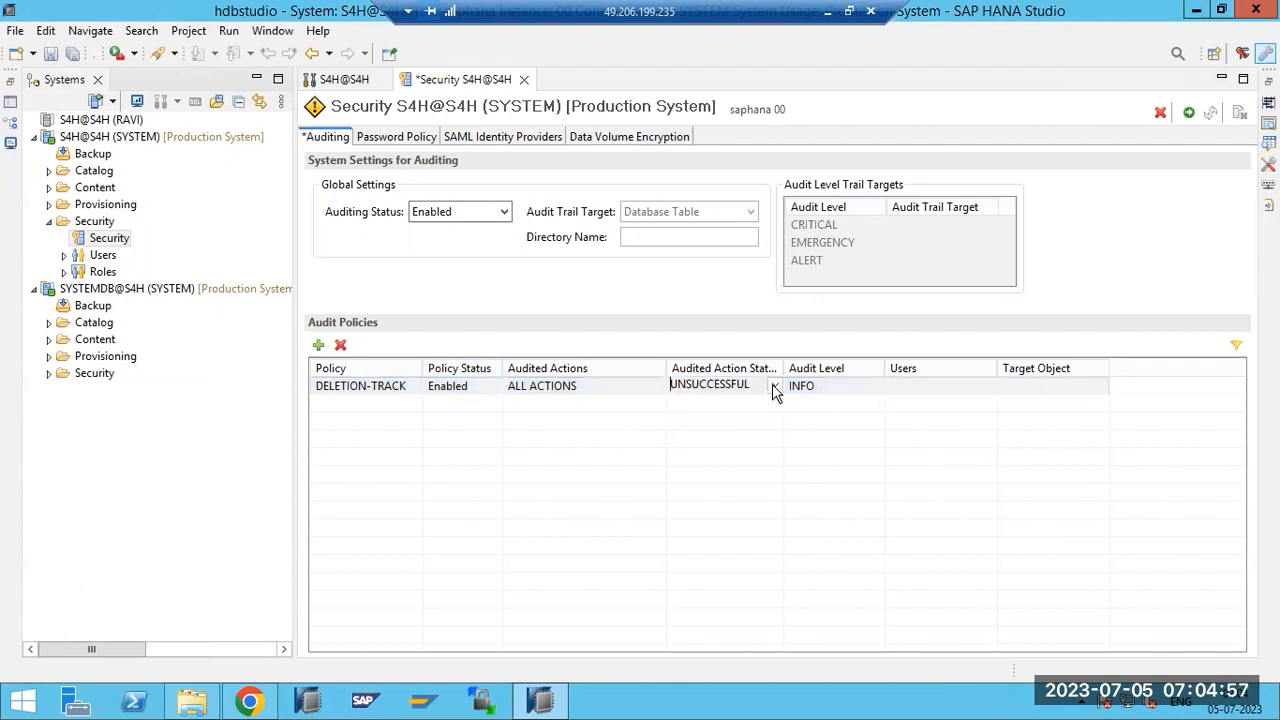
pyautogui.click(773, 390)
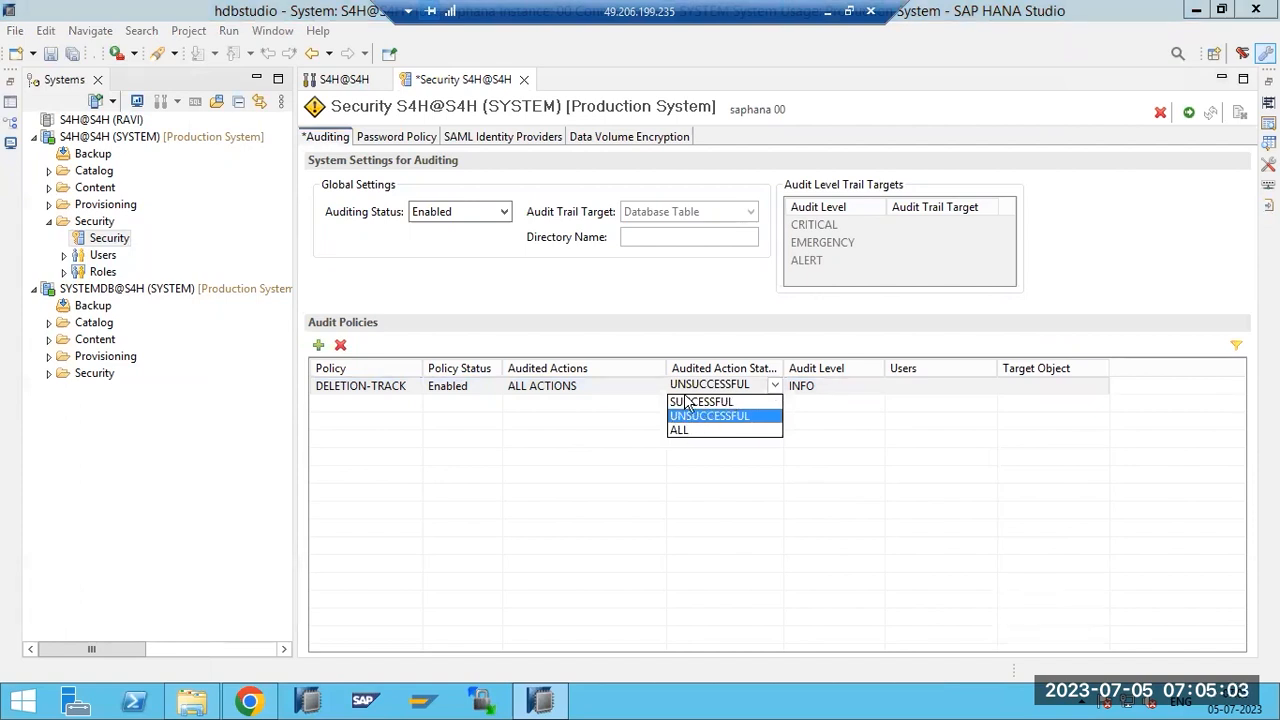
pyautogui.click(682, 429)
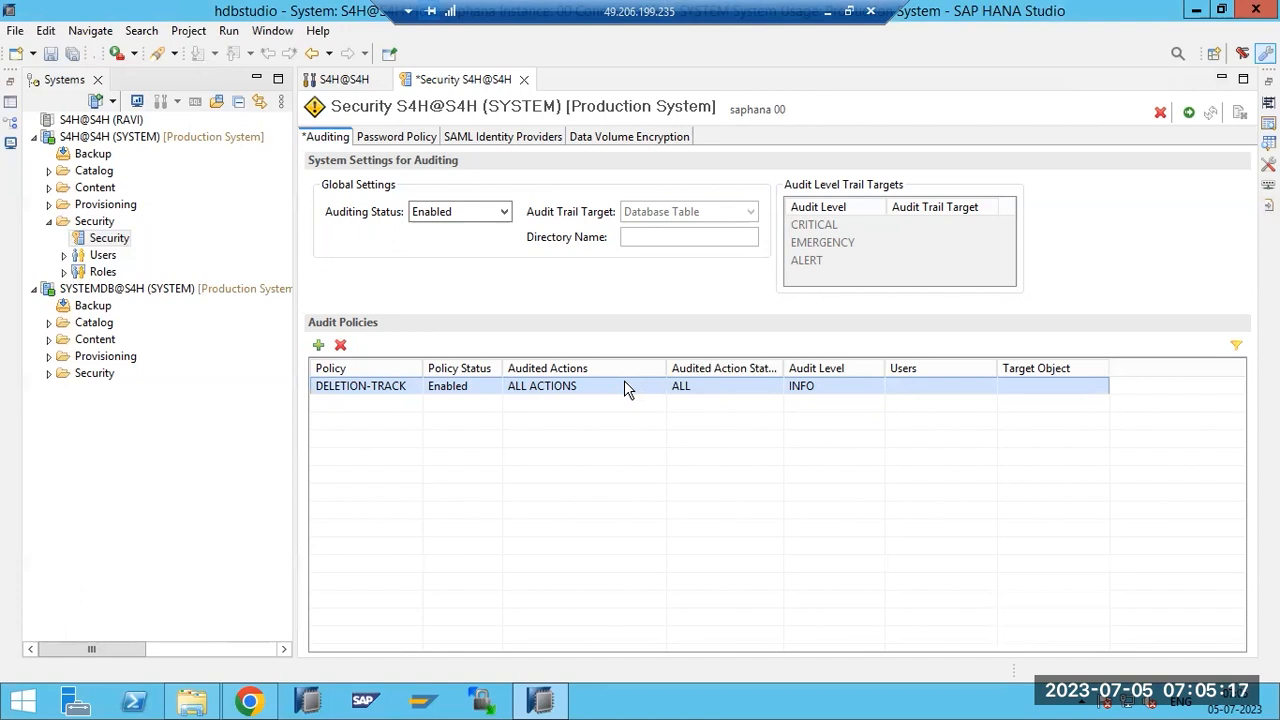
pyautogui.click(952, 392)
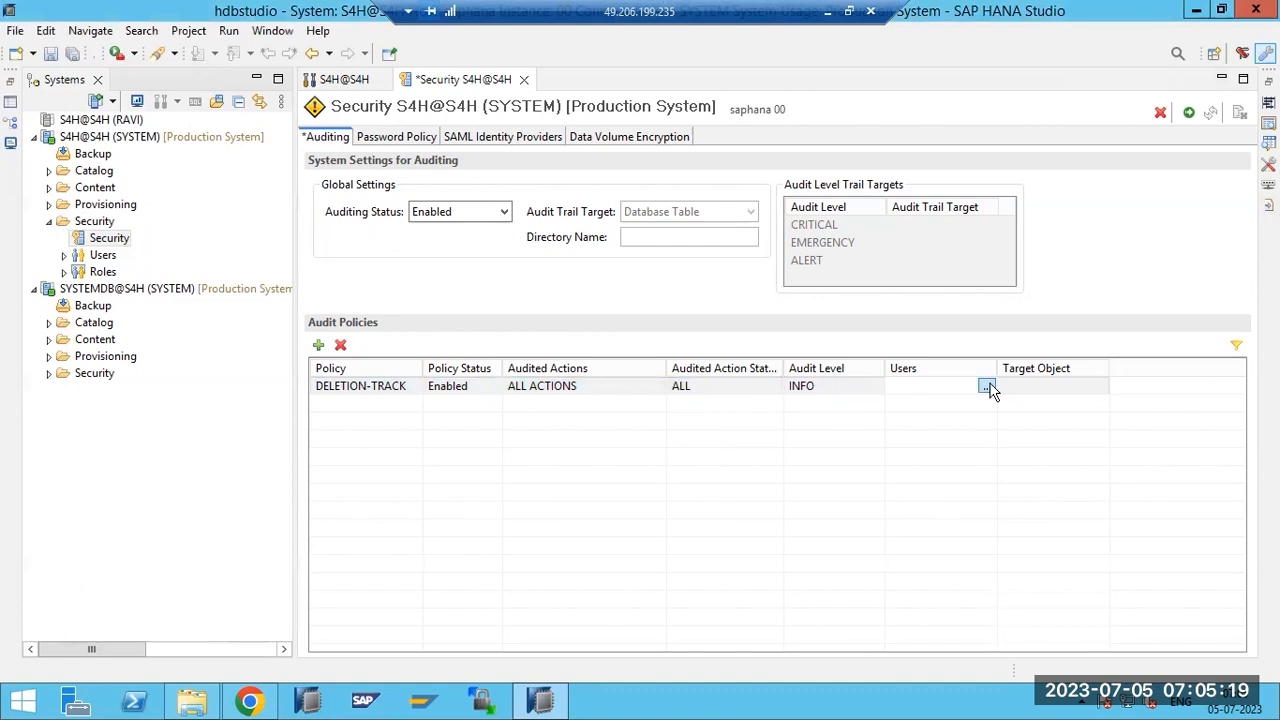
# Add three database users to DELETION-TRACK's user selection.
pyautogui.click(986, 386)
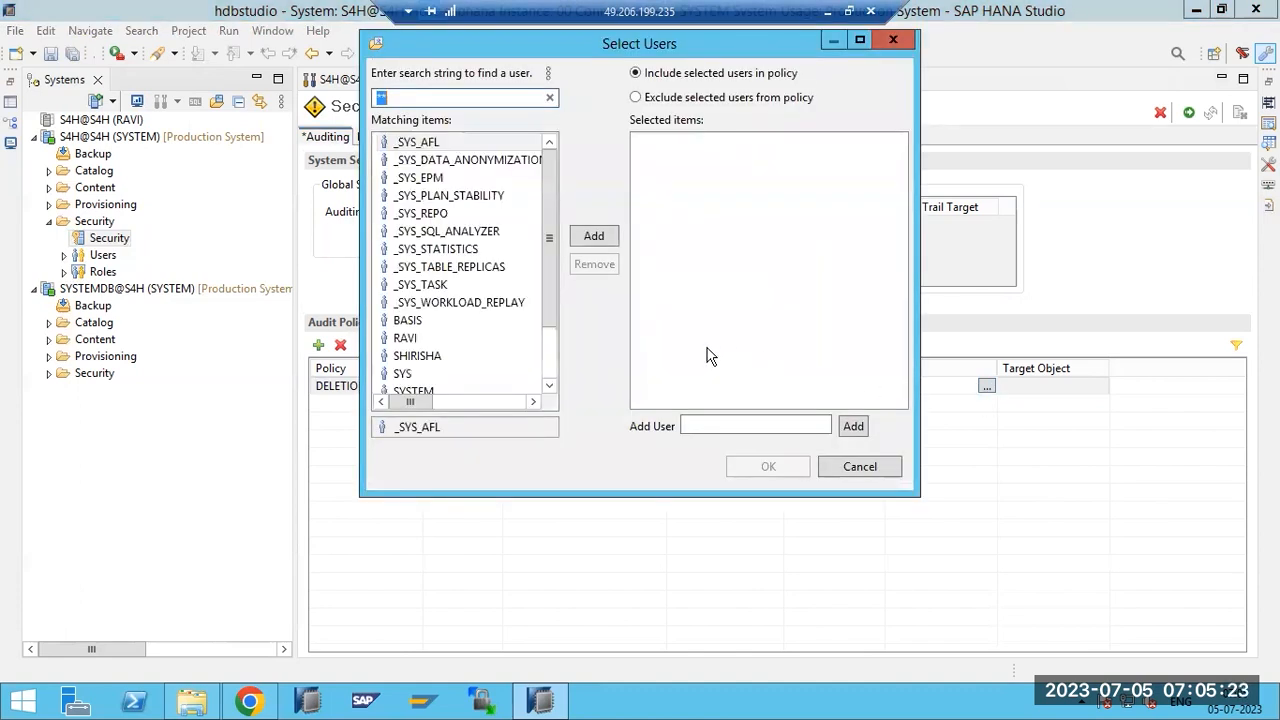
pyautogui.doubleClick(429, 338)
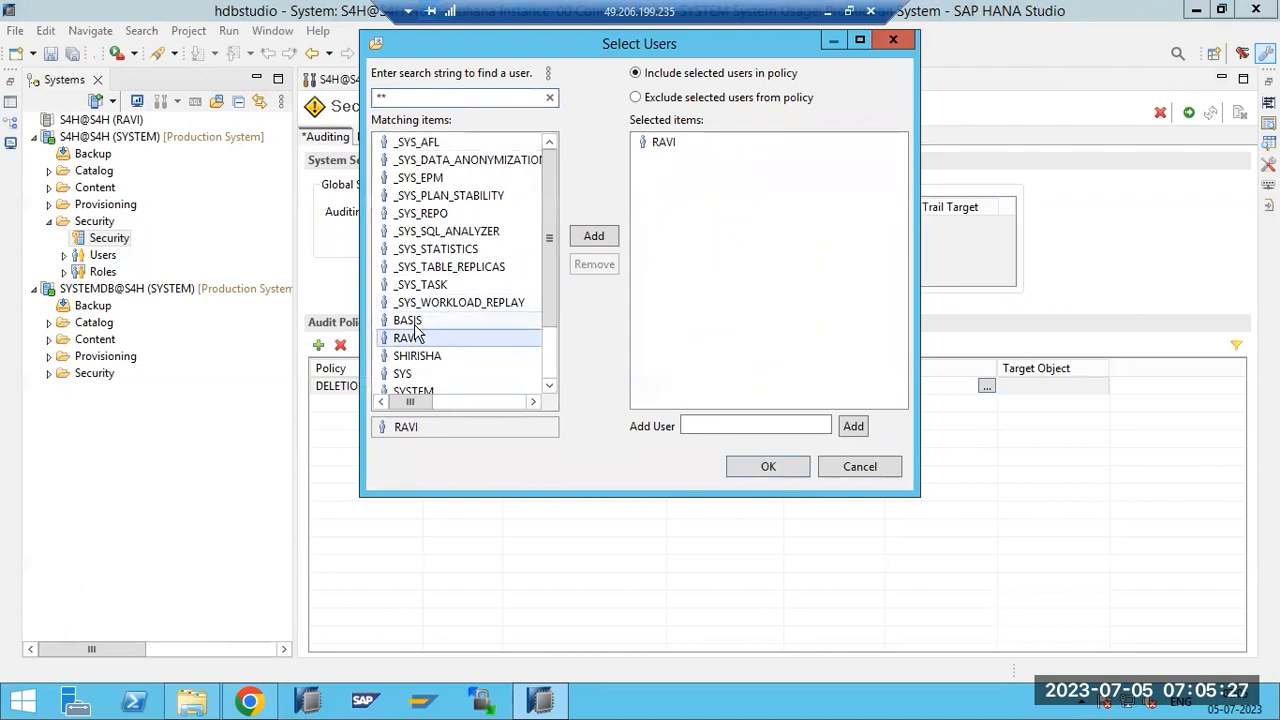
pyautogui.doubleClick(430, 320)
pyautogui.doubleClick(429, 360)
pyautogui.scroll(-2, 432, 364)
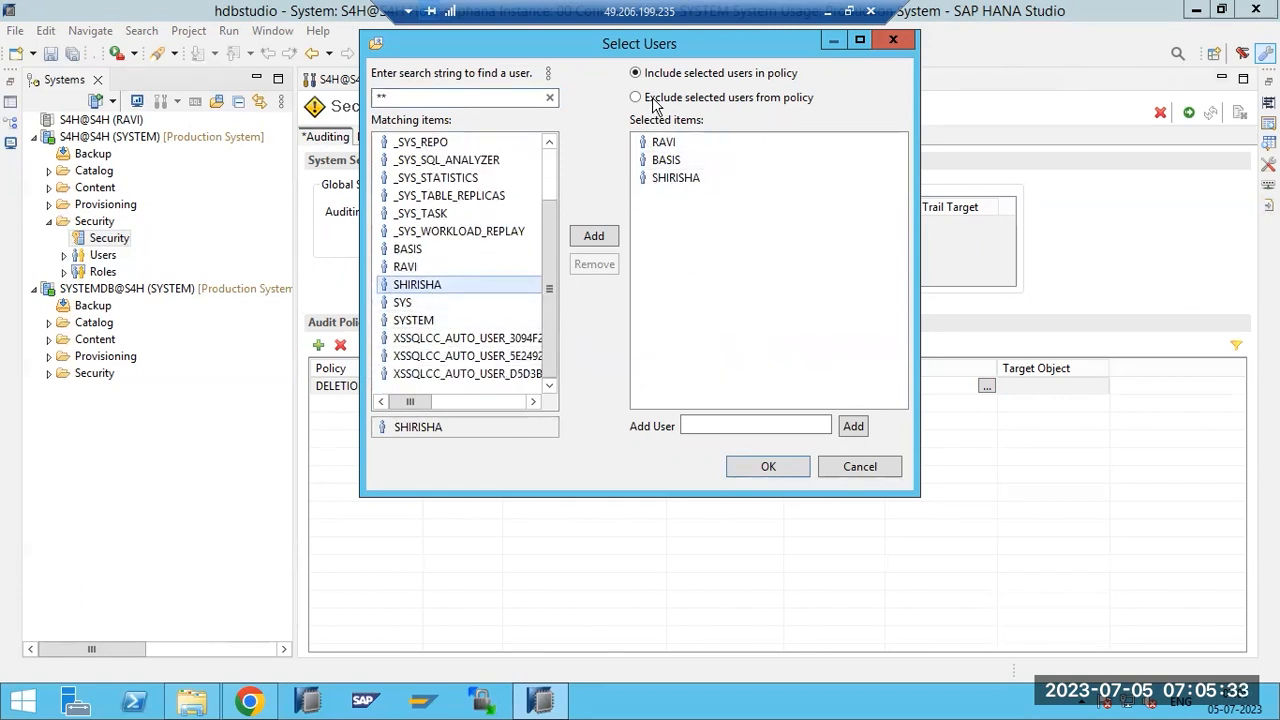
# Keep Include selected users, confirm, and execute the audit configuration on the production system.
pyautogui.moveTo(640, 43); pyautogui.dragTo(648, 131)
pyautogui.click(700, 186)
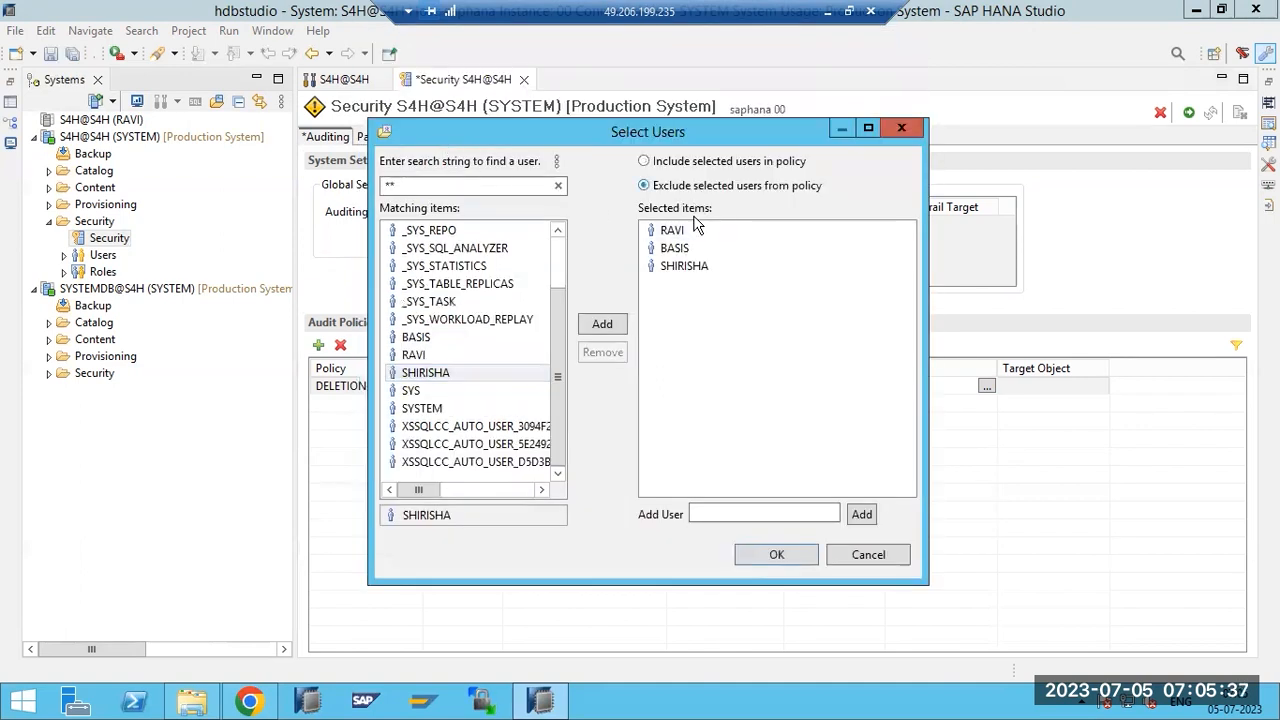
pyautogui.click(688, 162)
pyautogui.click(757, 556)
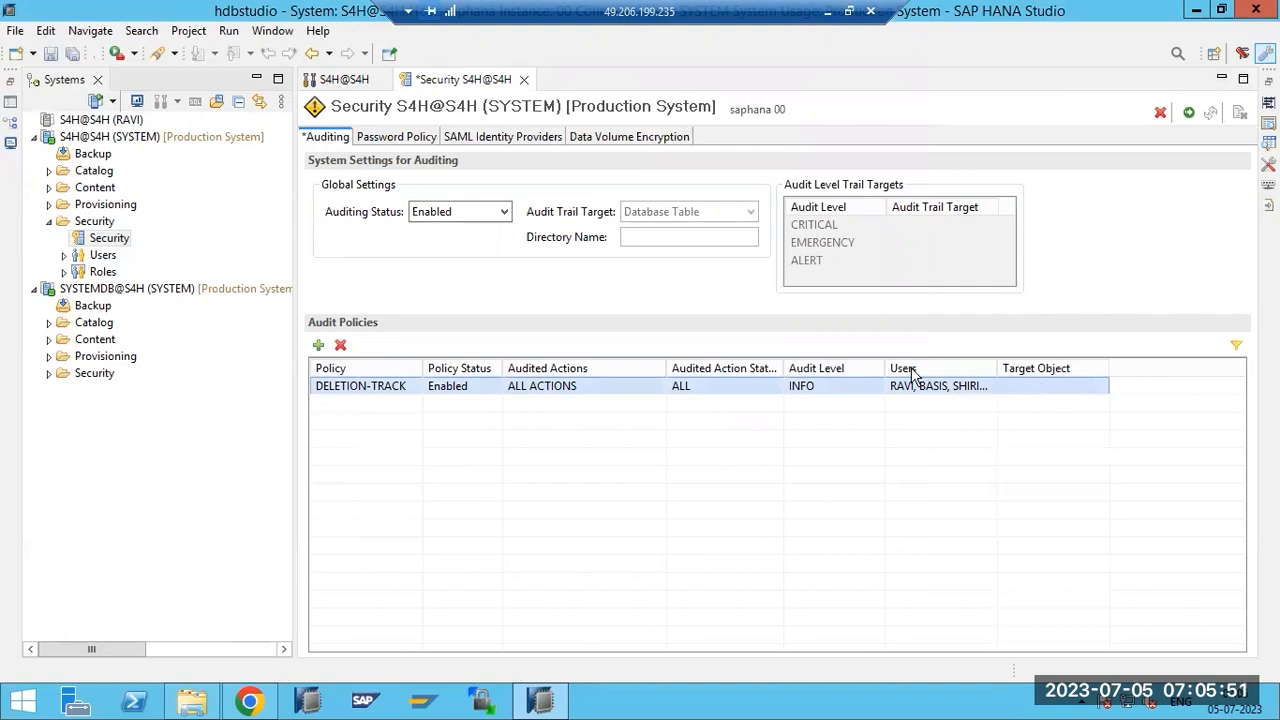
pyautogui.click(1188, 112)
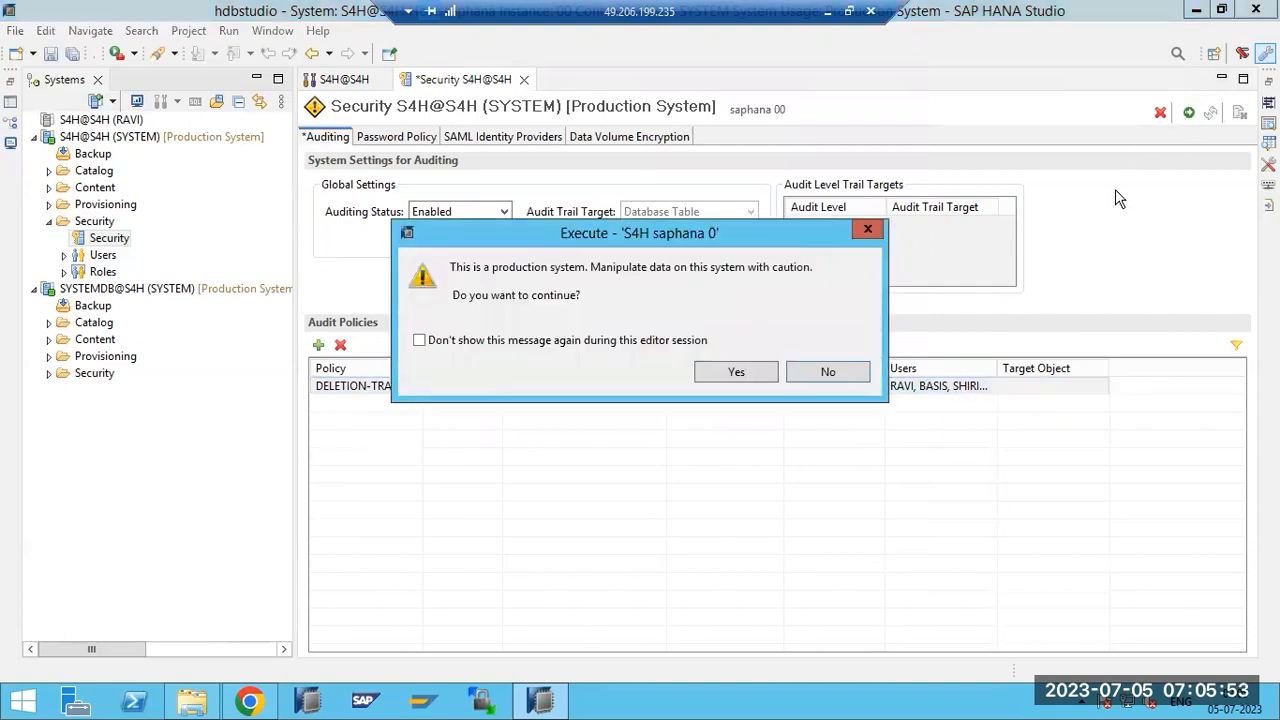
pyautogui.click(767, 372)
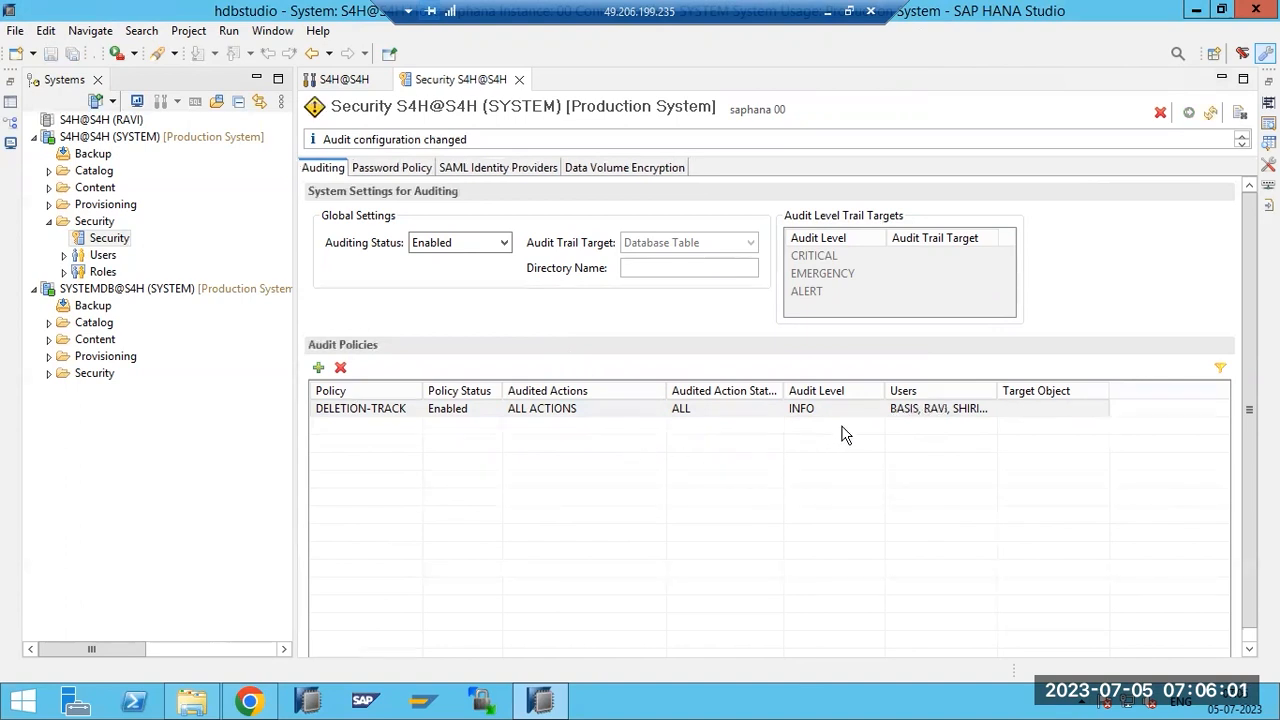
# Remove all three users from DELETION-TRACK's selection and confirm the empty user list.
pyautogui.click(586, 411)
pyautogui.click(923, 411)
pyautogui.click(986, 408)
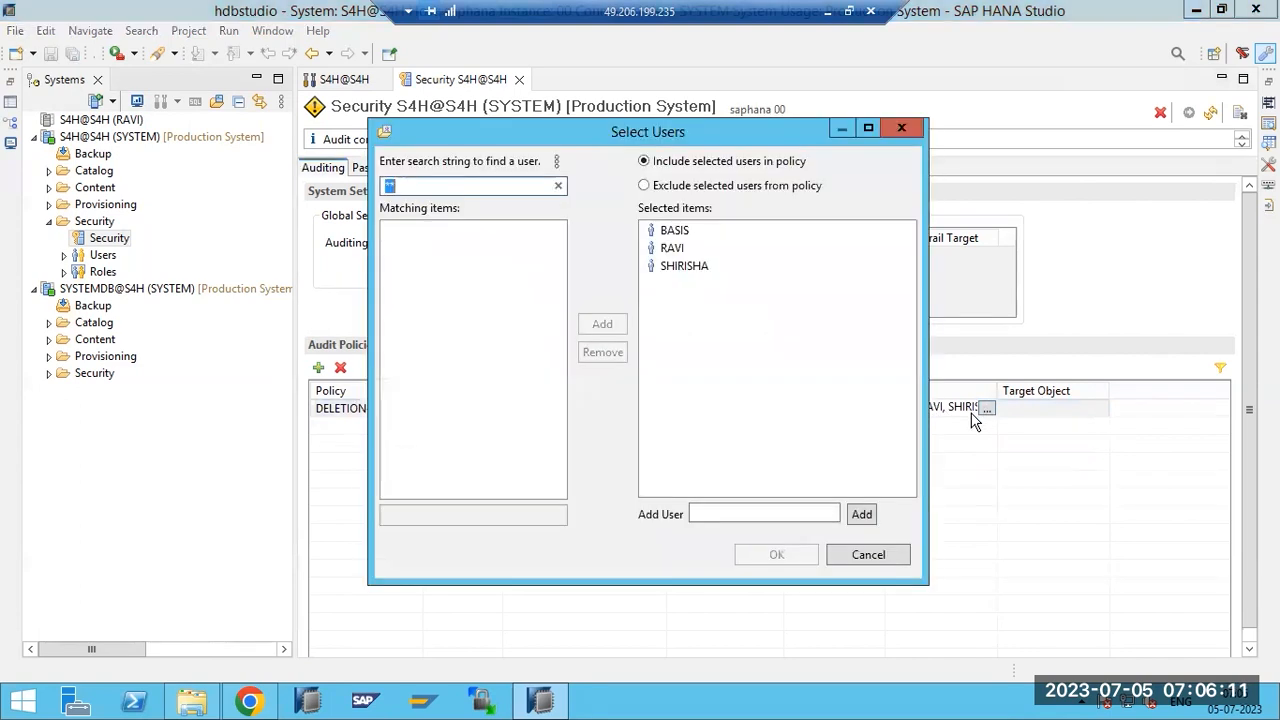
pyautogui.click(666, 232)
pyautogui.click(617, 360)
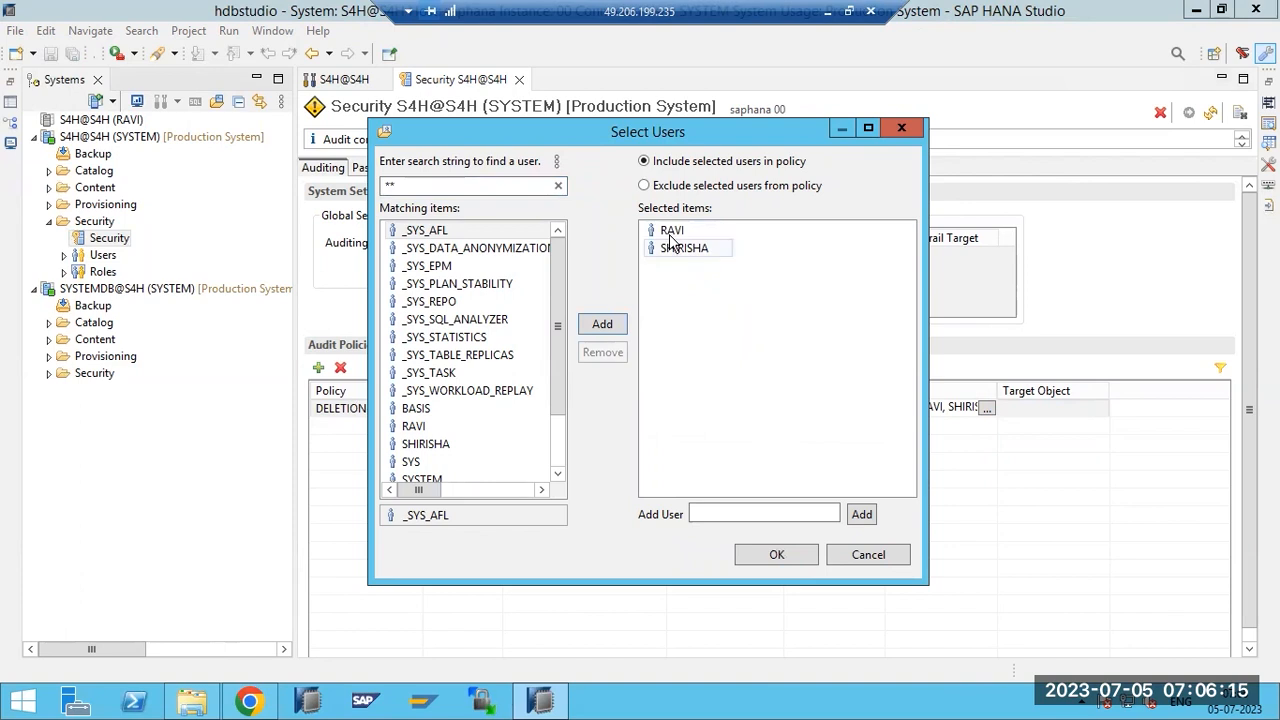
pyautogui.click(672, 233)
pyautogui.click(606, 358)
pyautogui.click(680, 232)
pyautogui.click(606, 358)
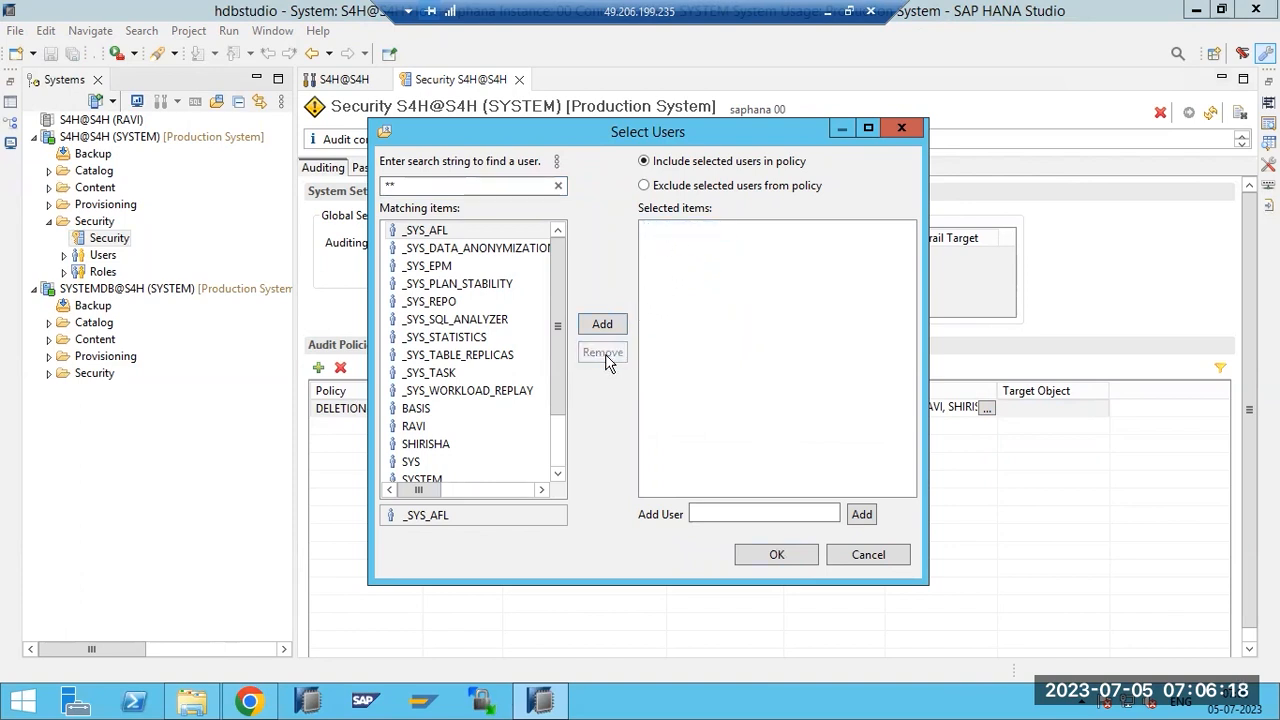
pyautogui.click(752, 556)
pyautogui.click(902, 412)
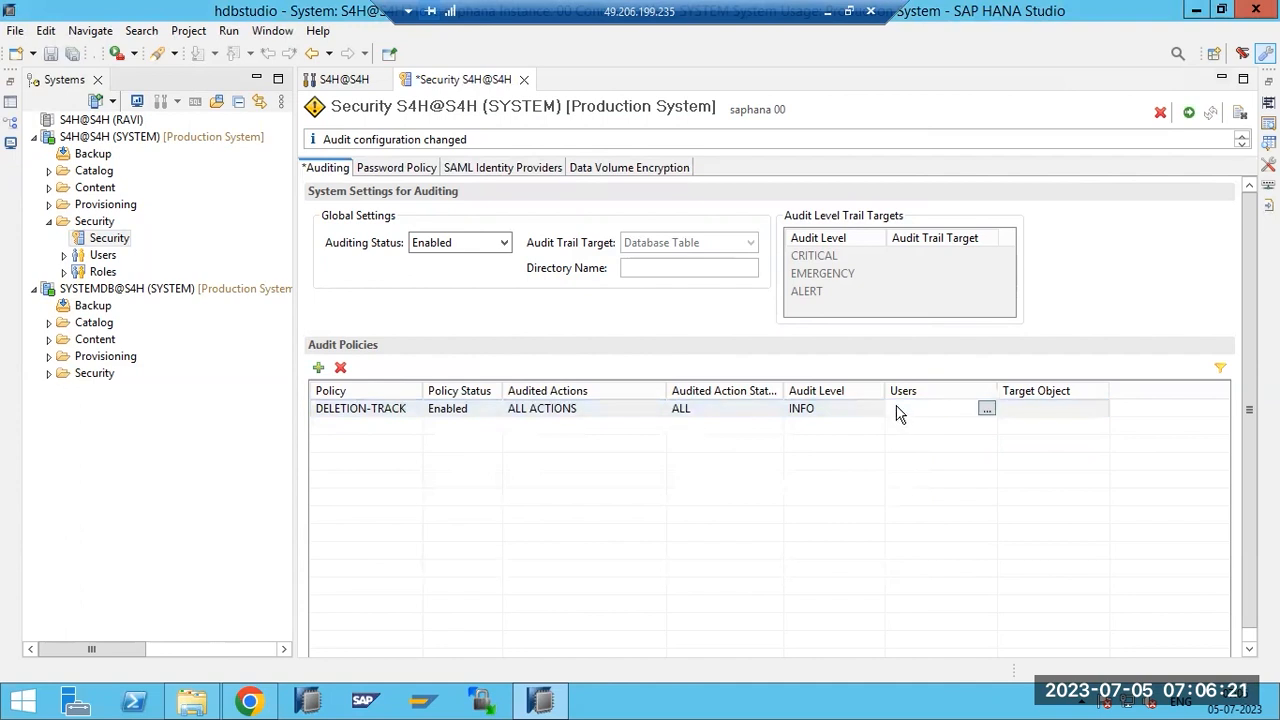
# Make DELETION-TRACK exclude the first system user, then show the Password Policy settings.
pyautogui.click(986, 410)
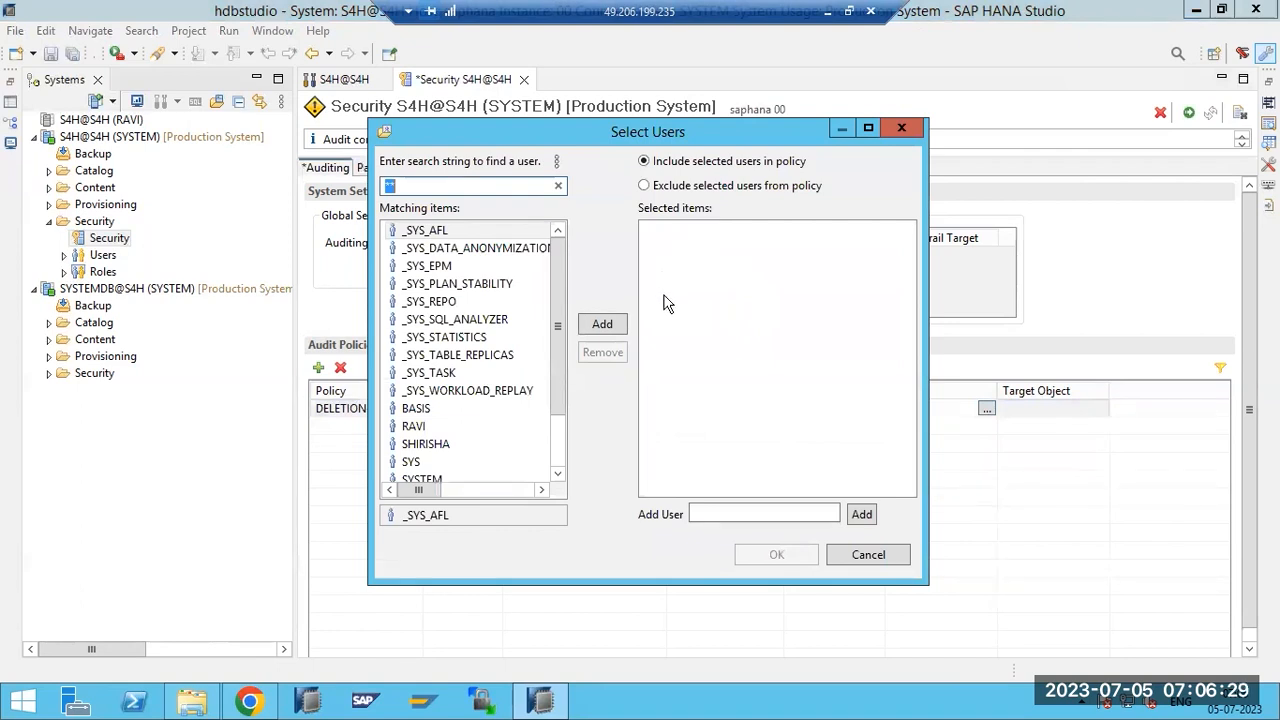
pyautogui.click(684, 186)
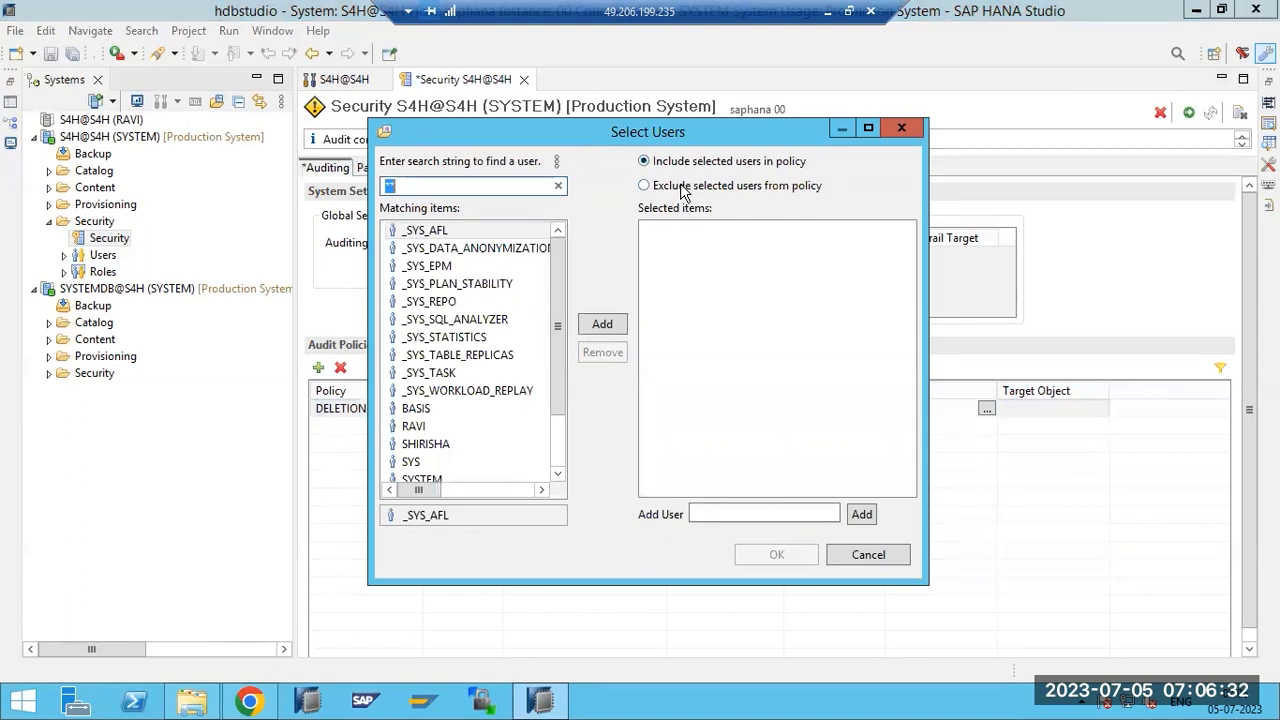
pyautogui.click(605, 324)
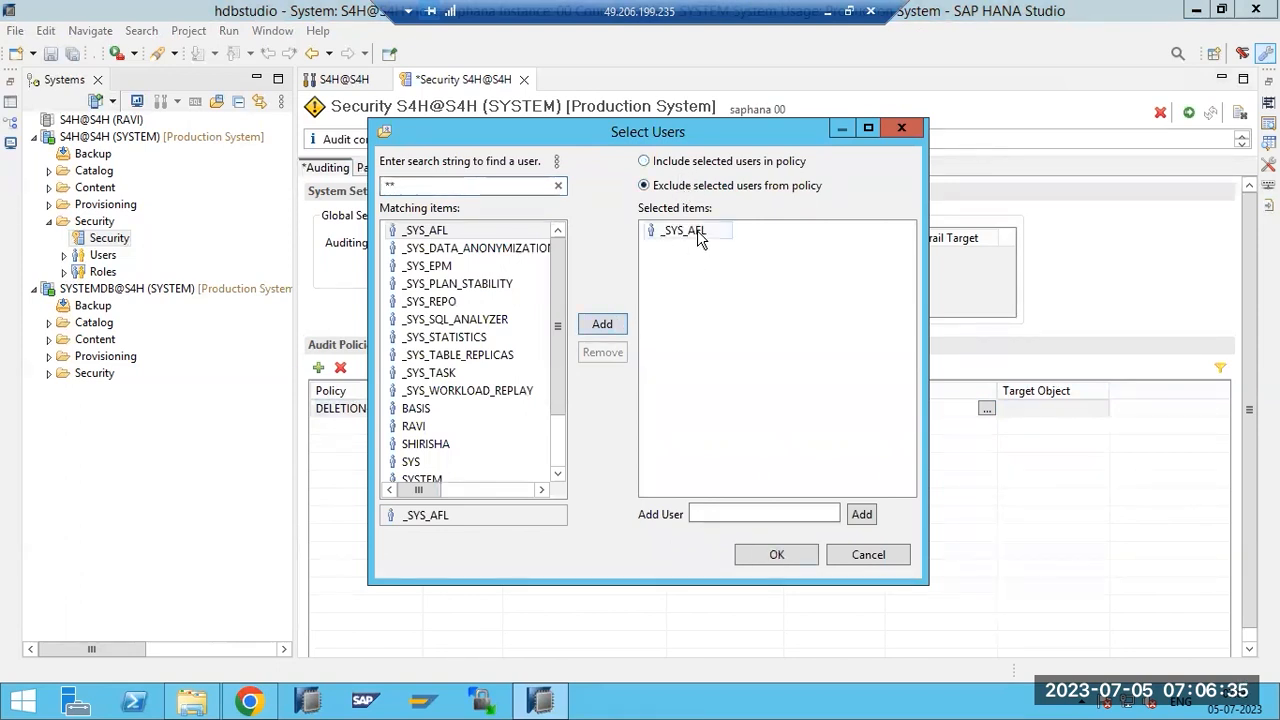
pyautogui.click(870, 554)
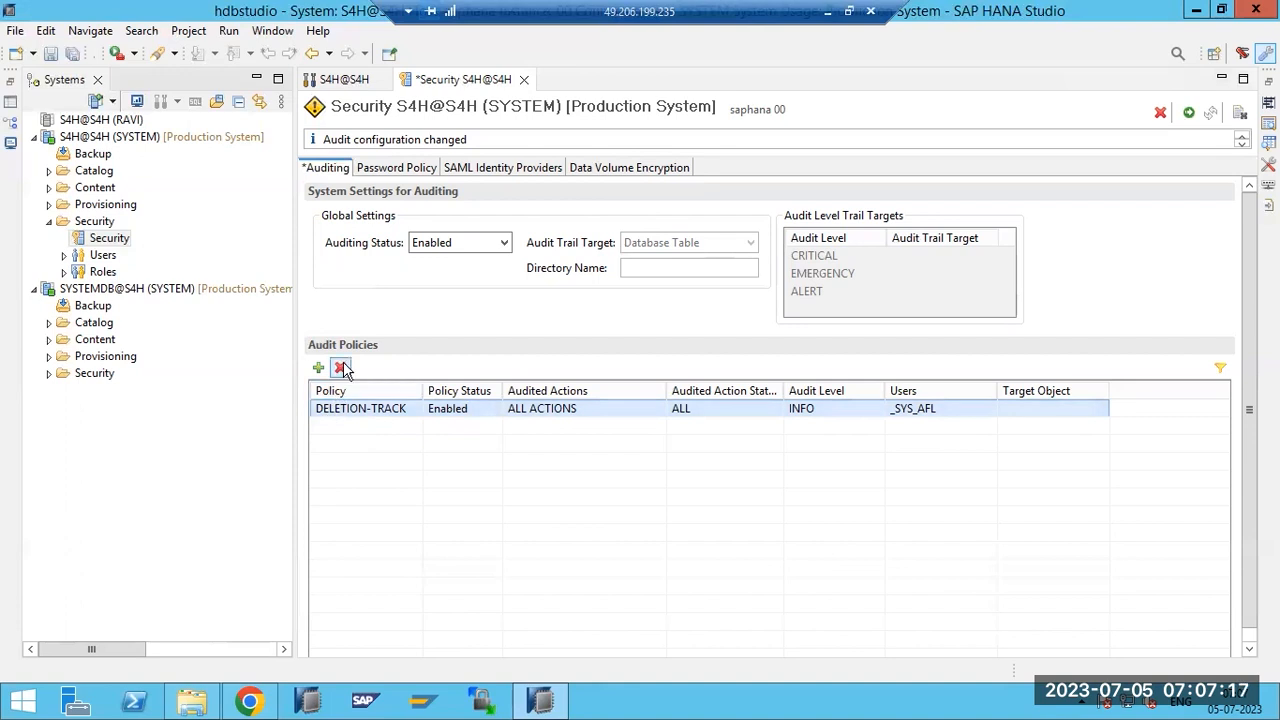
pyautogui.click(376, 170)
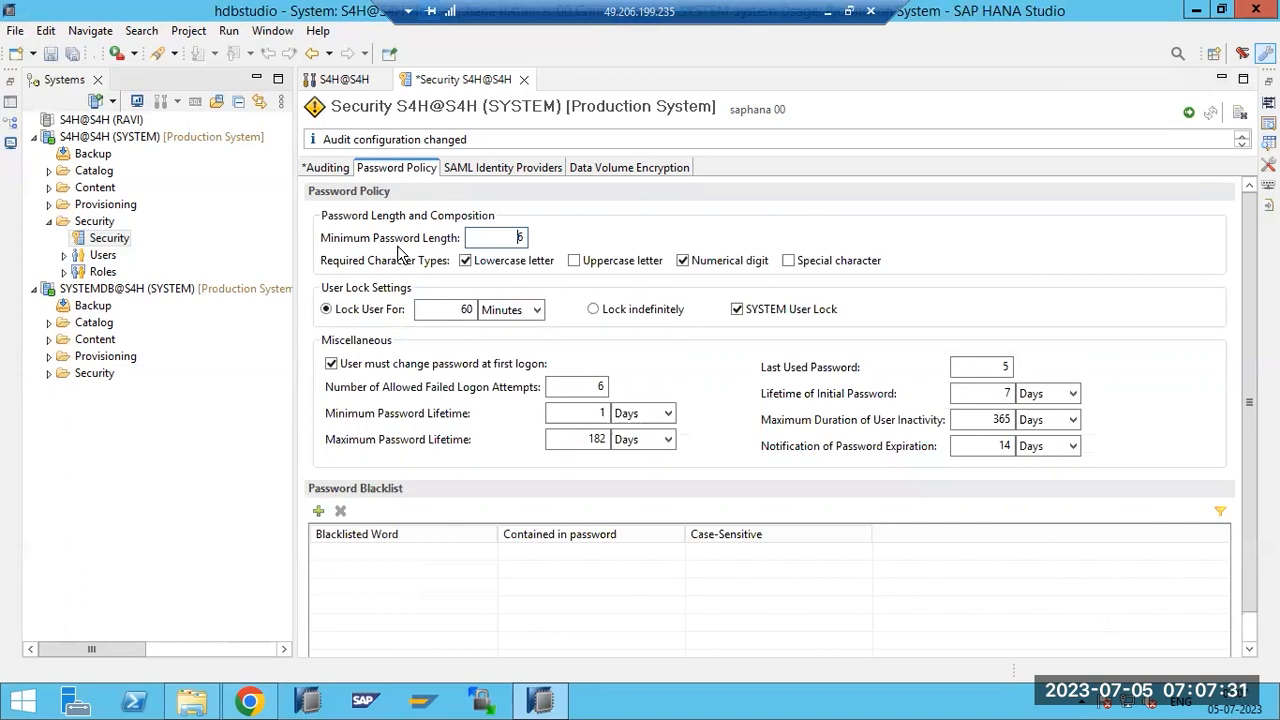
# Require uppercase and special characters and reset the Last Used Password count to 3.
pyautogui.click(574, 262)
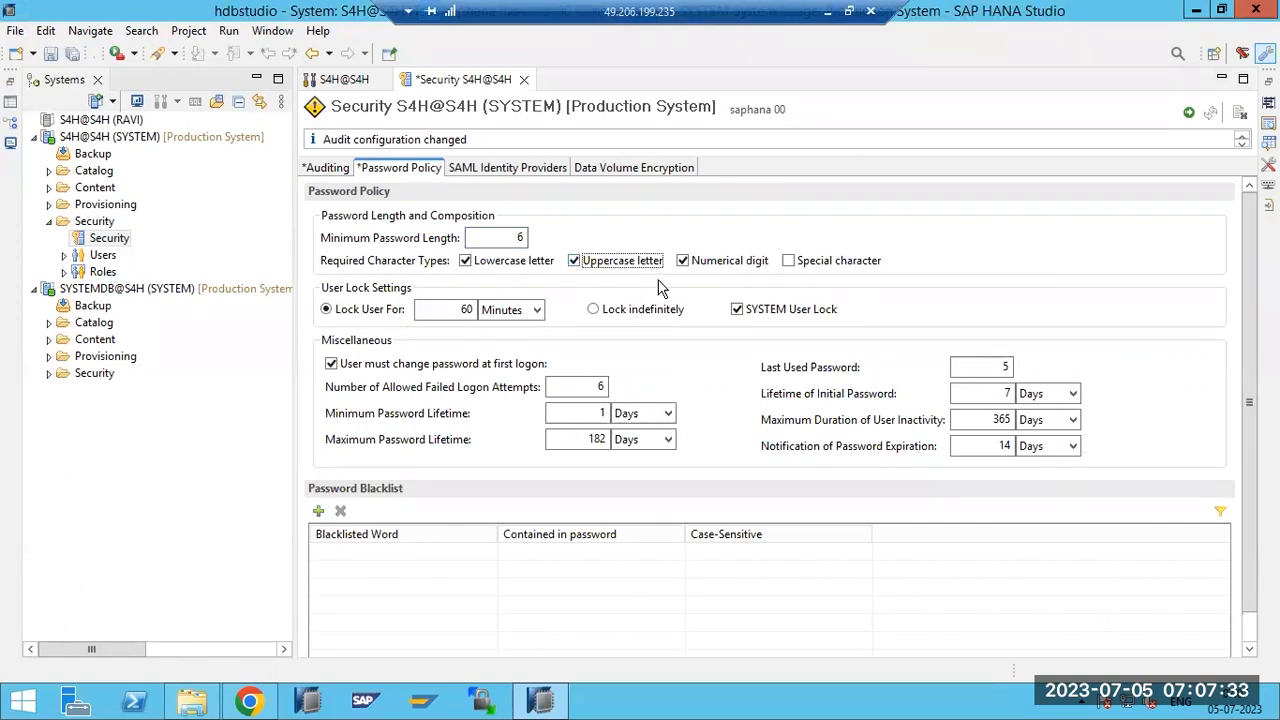
pyautogui.click(802, 262)
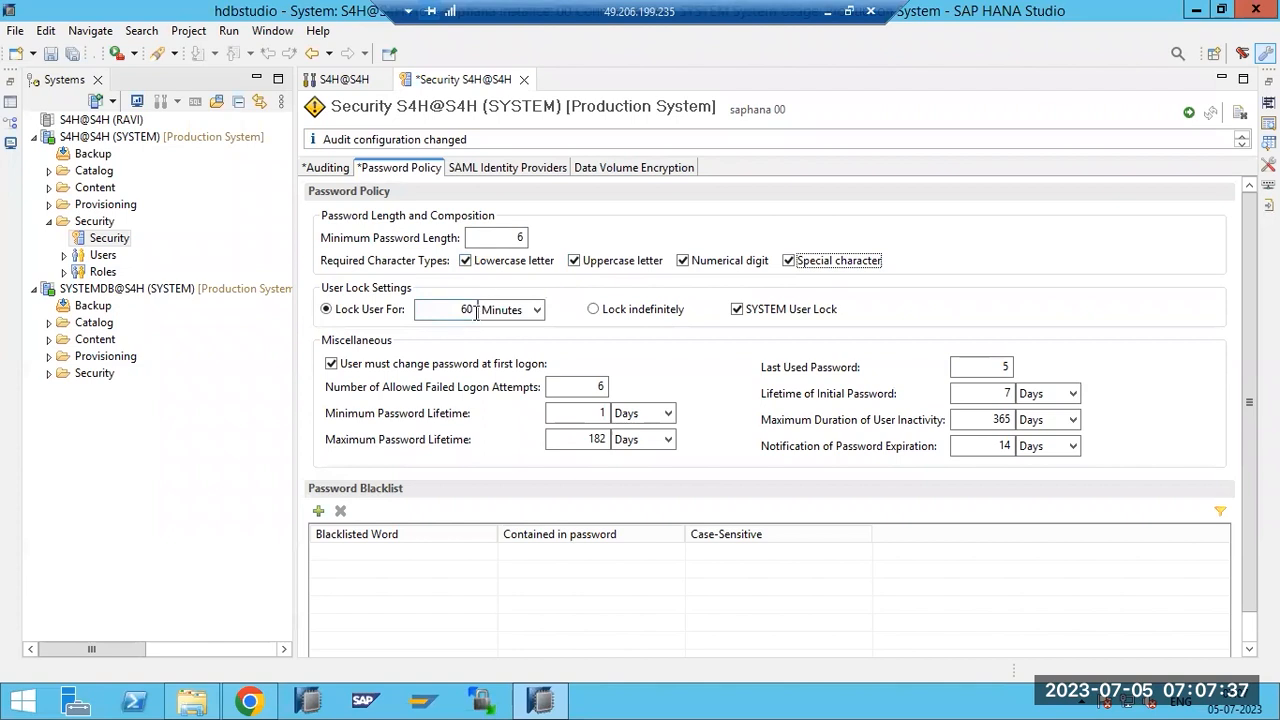
pyautogui.doubleClick(446, 304)
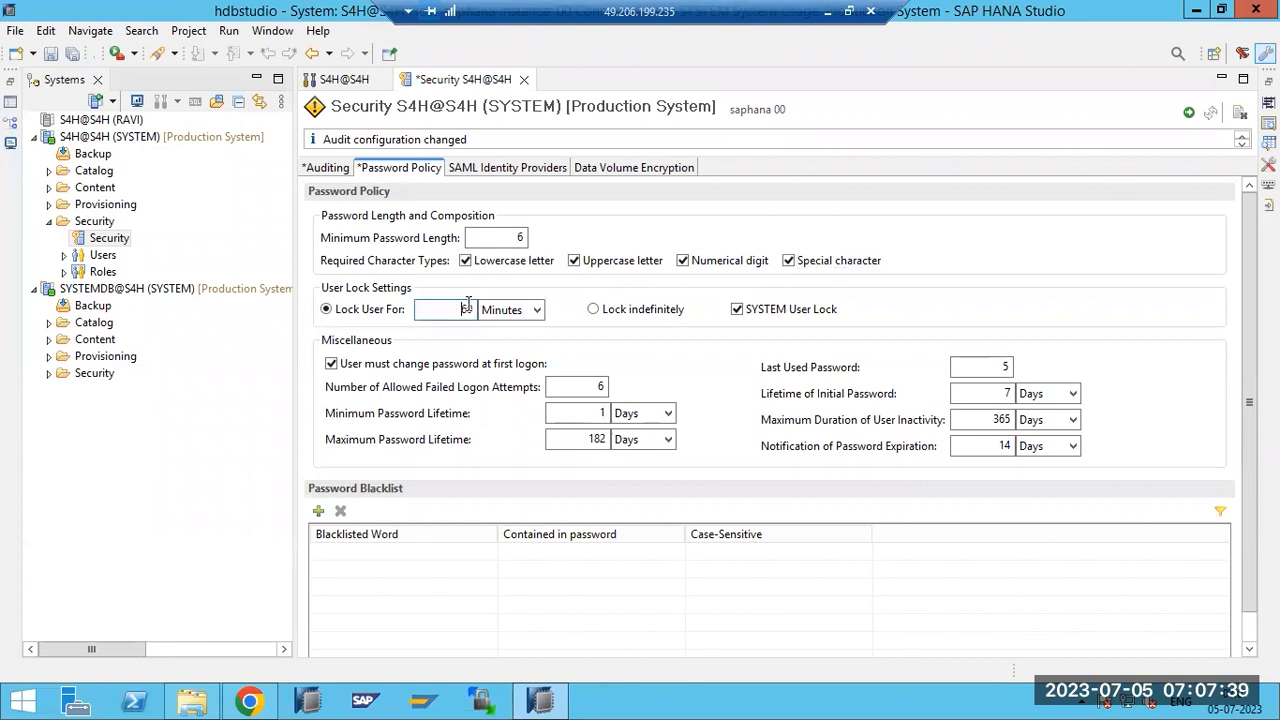
pyautogui.doubleClick(589, 387)
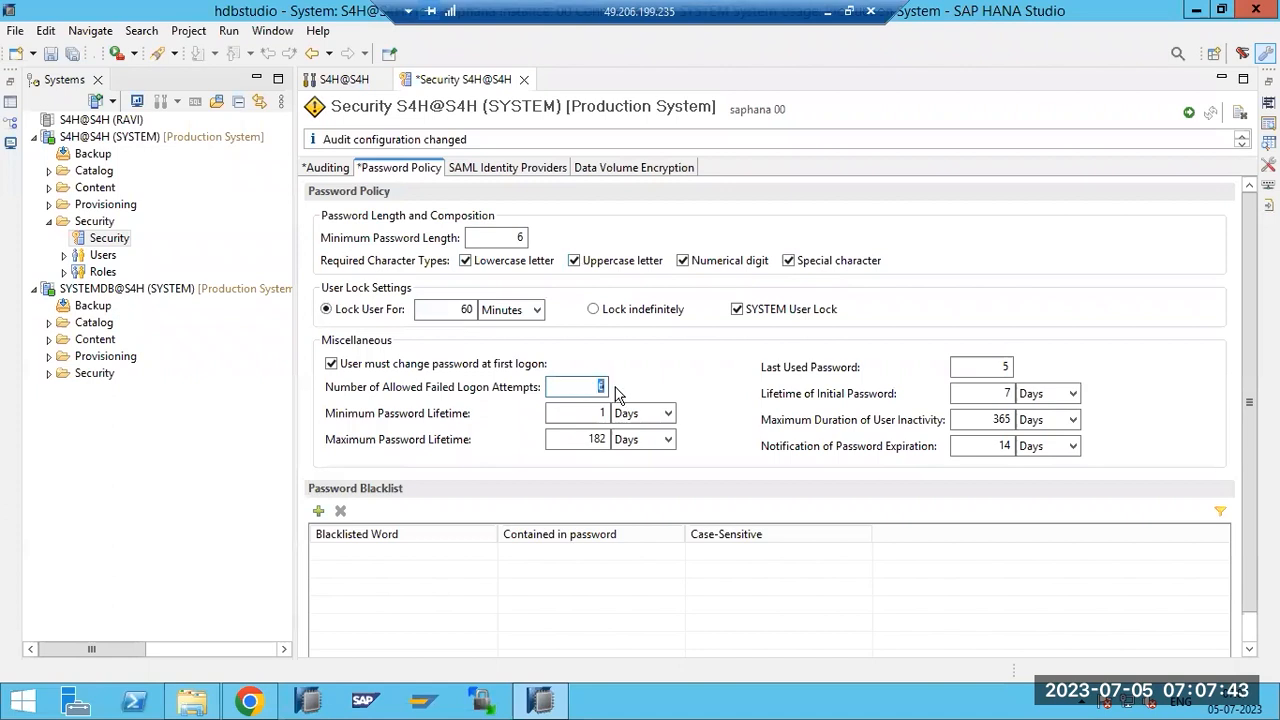
pyautogui.doubleClick(1002, 366)
pyautogui.press('BackSpace')
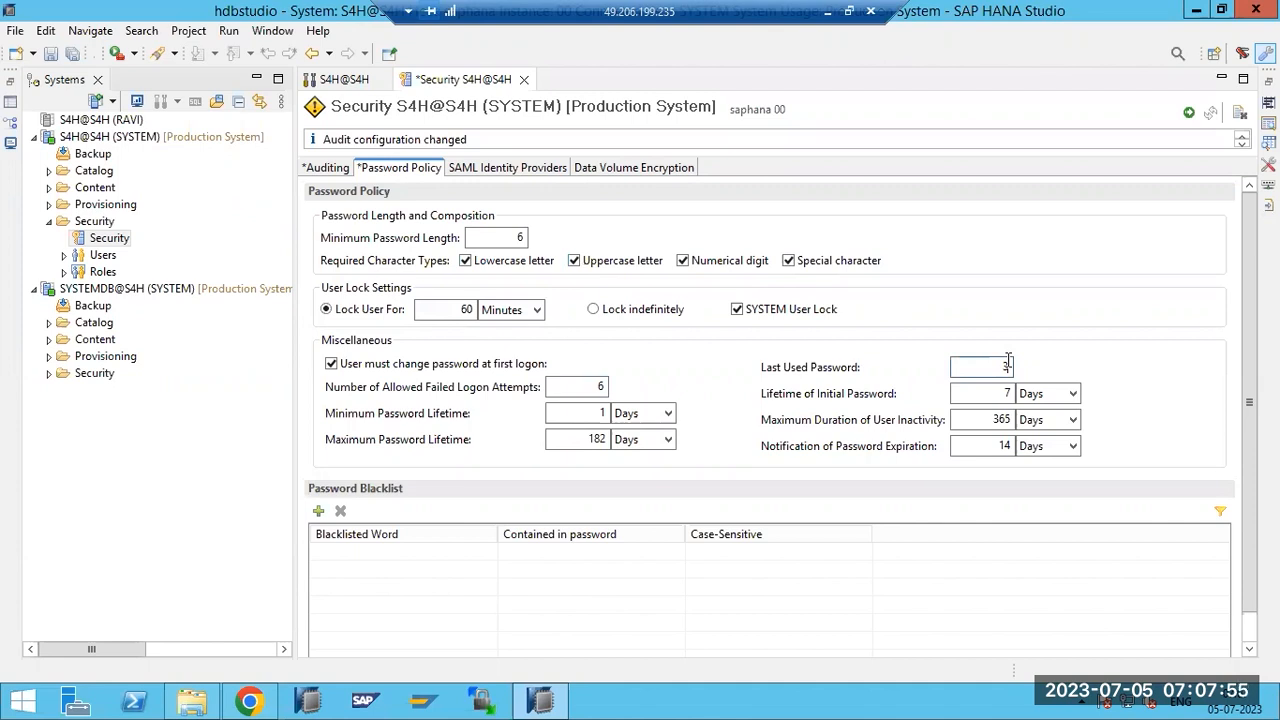
# Change Failed Logon Attempts from 6 to 5 and add an empty password blacklist entry.
pyautogui.click(597, 385)
pyautogui.doubleClick(597, 385)
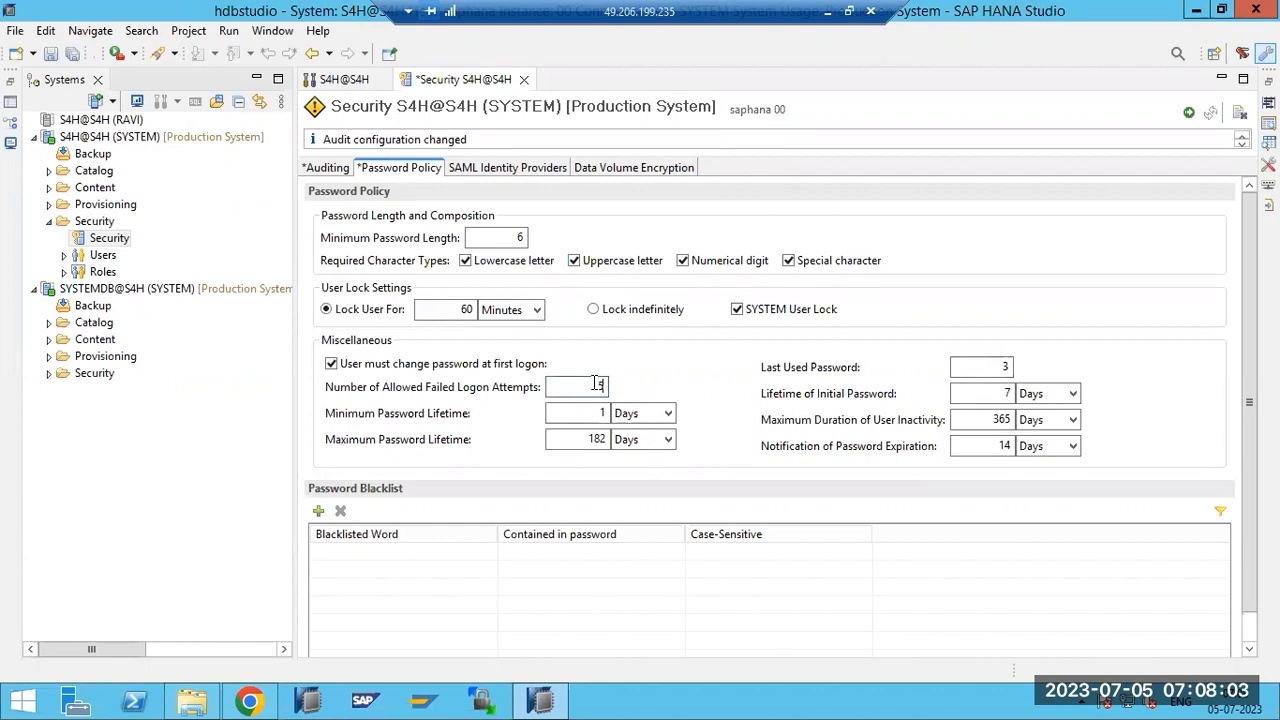
pyautogui.doubleClick(603, 385)
pyautogui.click(319, 512)
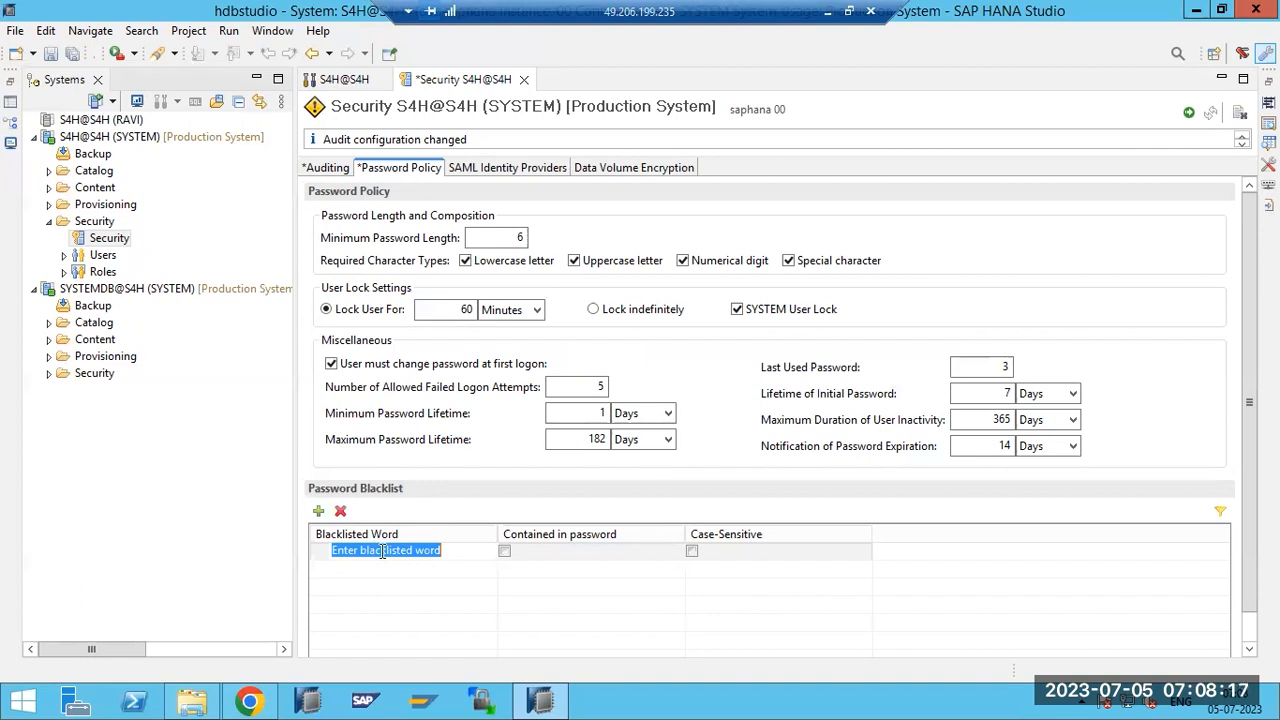
# Mark blacklisted word Welcome1 as contained-in-password and case-sensitive, then deploy and confirm.
pyautogui.write('Welcome1')
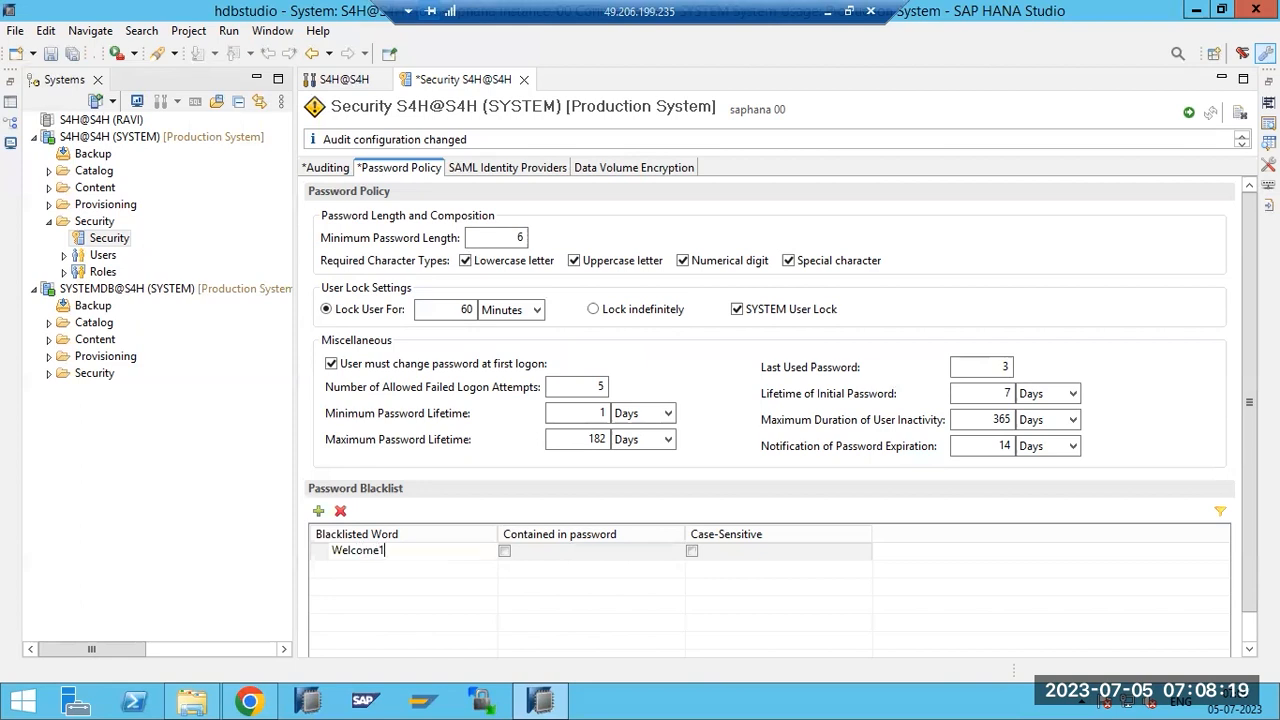
pyautogui.click(505, 550)
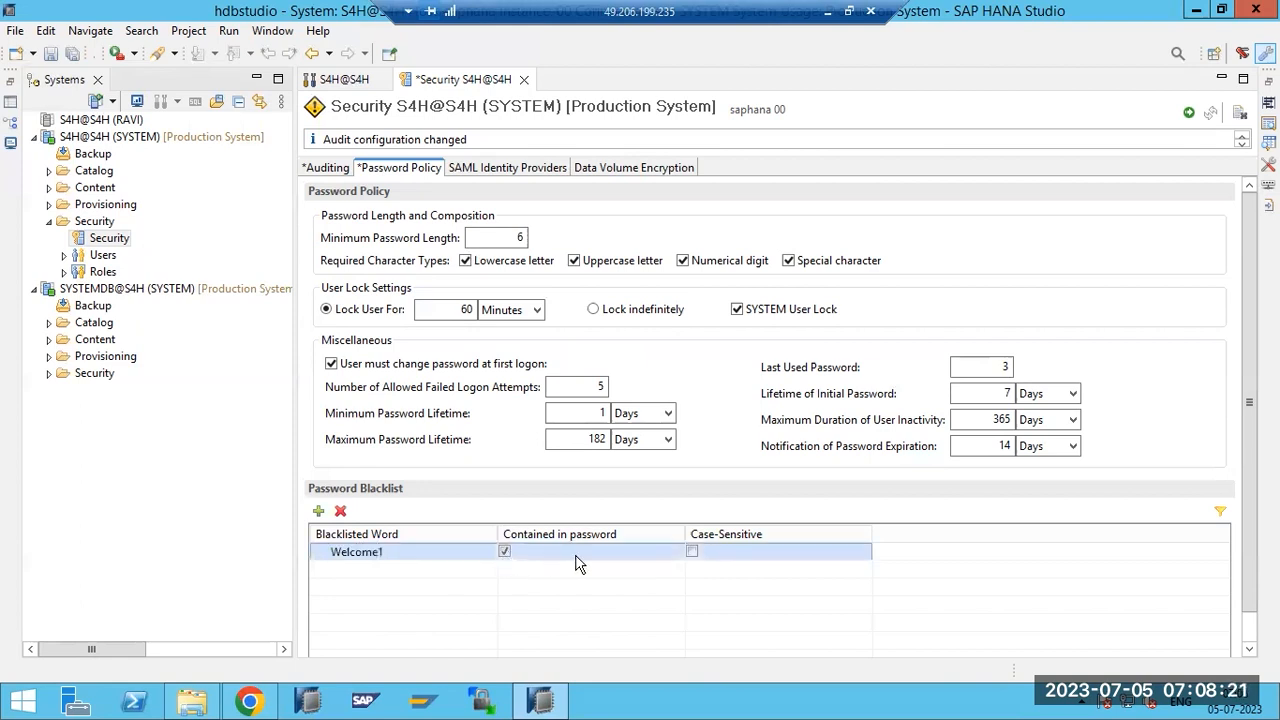
pyautogui.click(692, 551)
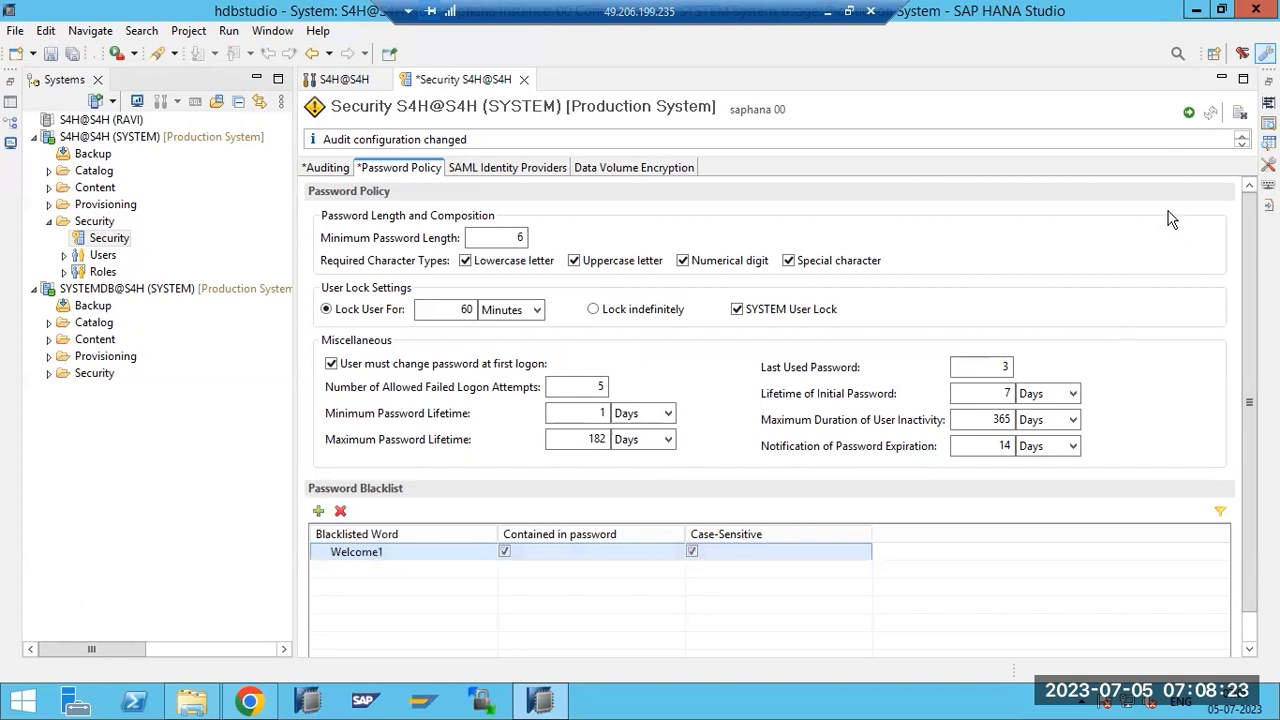
pyautogui.click(1188, 112)
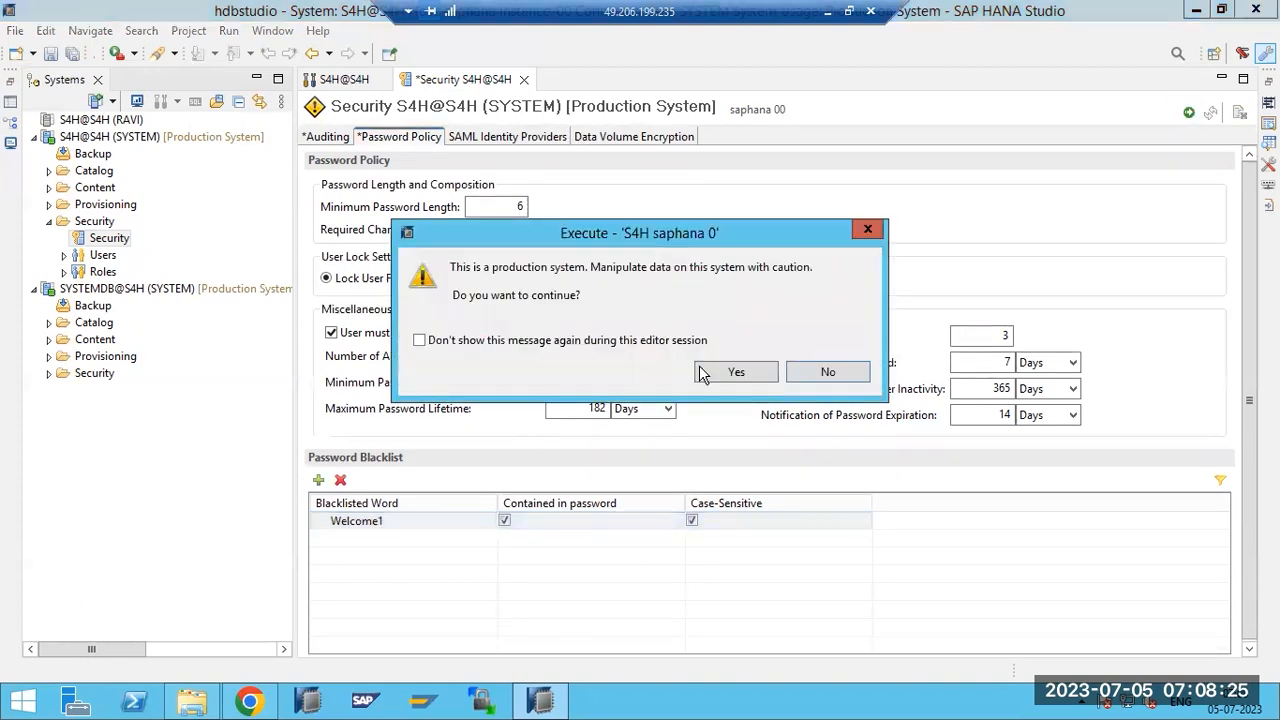
pyautogui.click(703, 372)
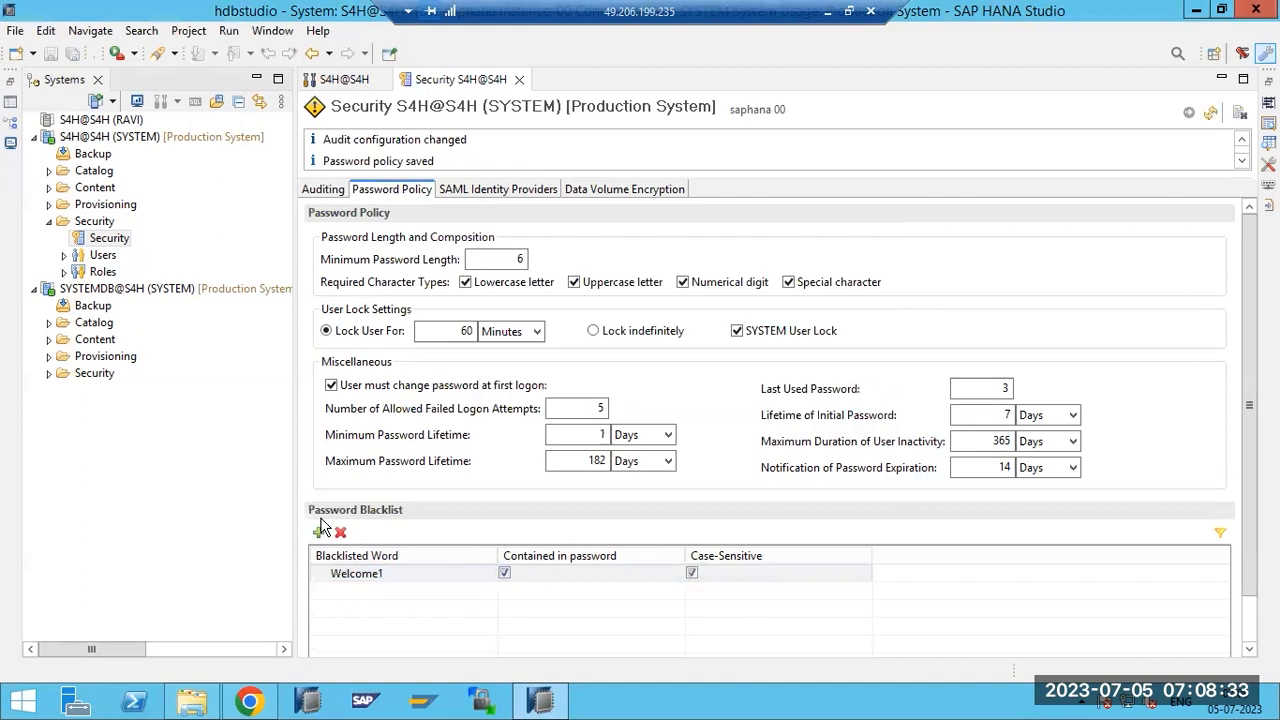
# Add 'apple' to the blacklist as contained-in-password and case-sensitive, and deploy the policy.
pyautogui.click(320, 533)
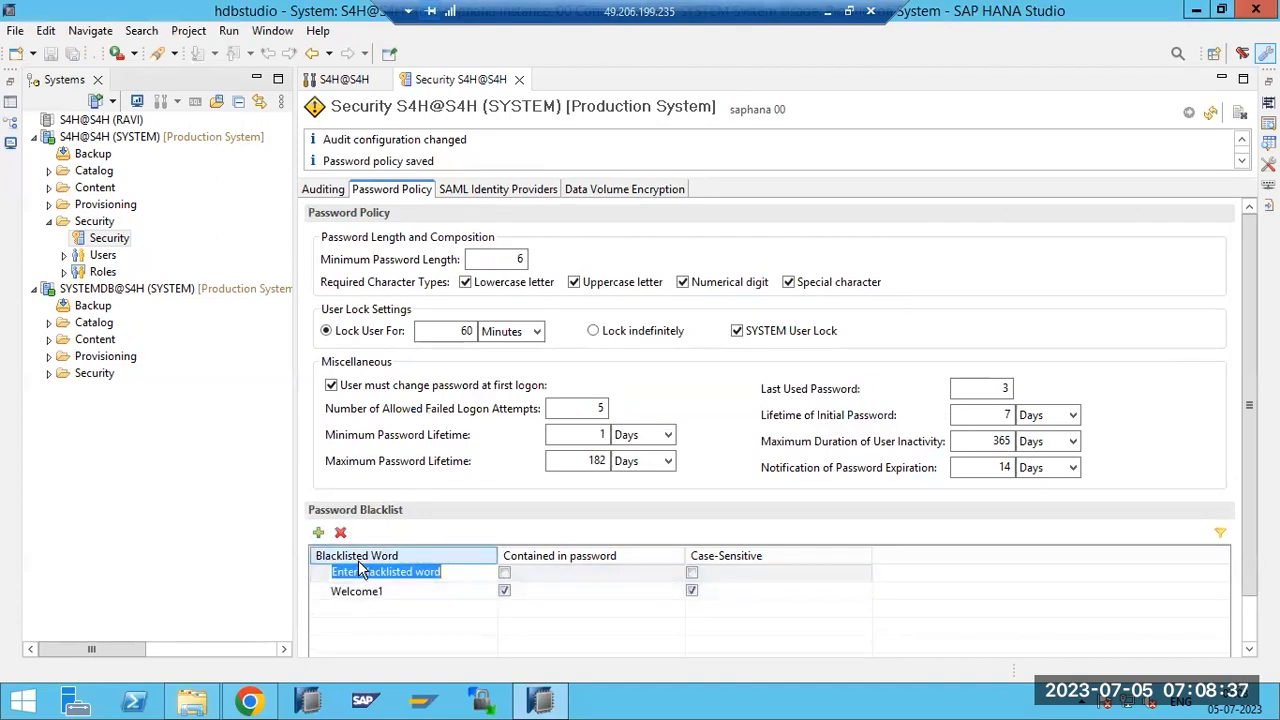
pyautogui.write('apple')
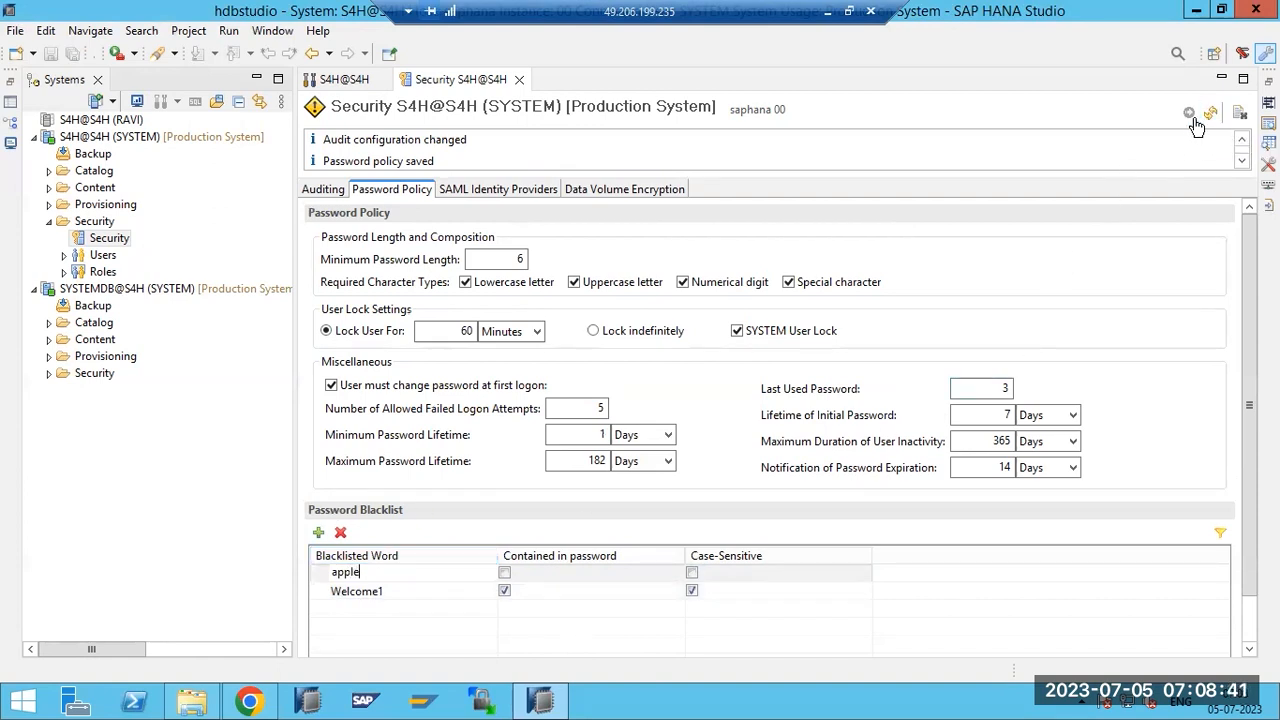
pyautogui.click(508, 571)
pyautogui.click(691, 573)
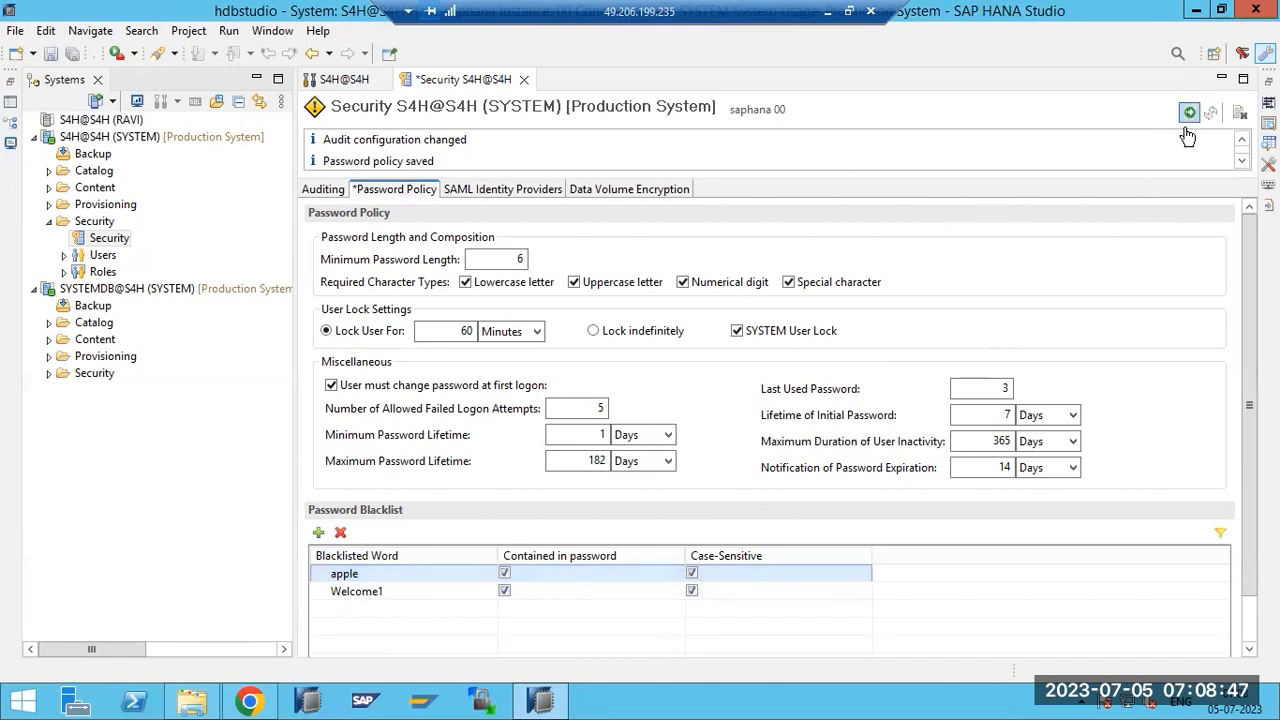
pyautogui.click(1189, 113)
pyautogui.click(730, 372)
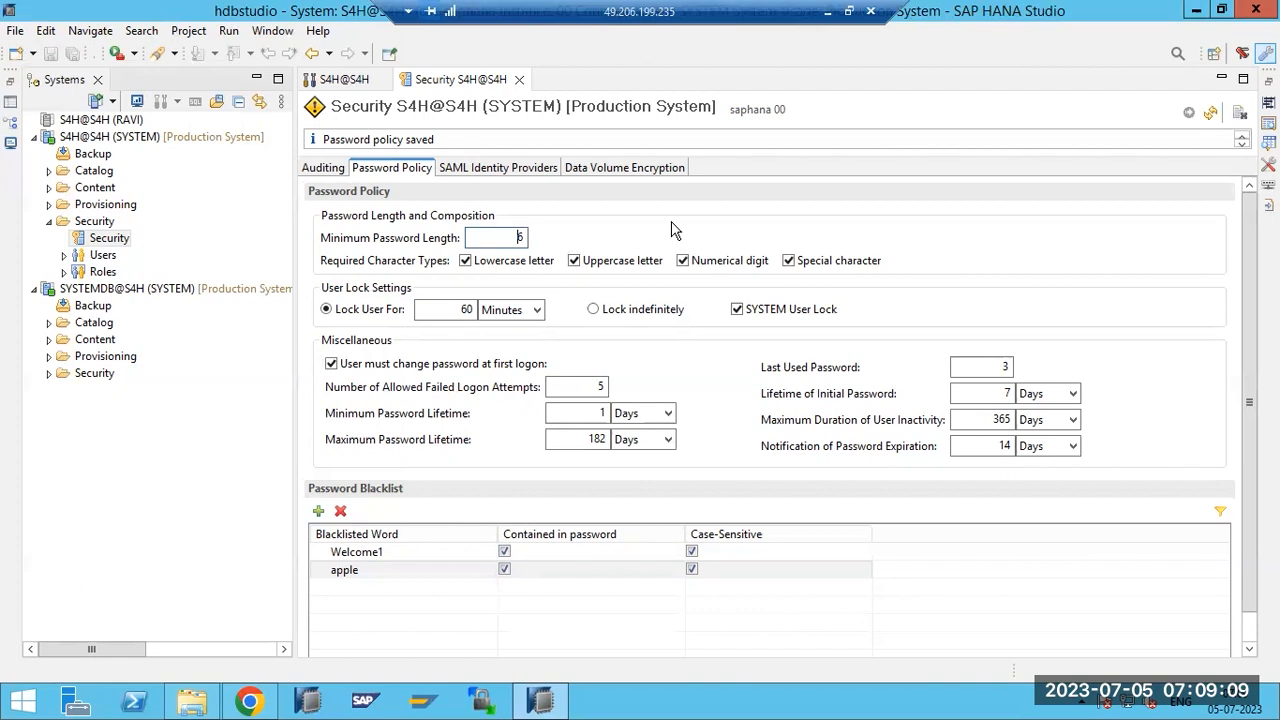
# Start a new database user from the Users node under Security.
pyautogui.click(64, 255)
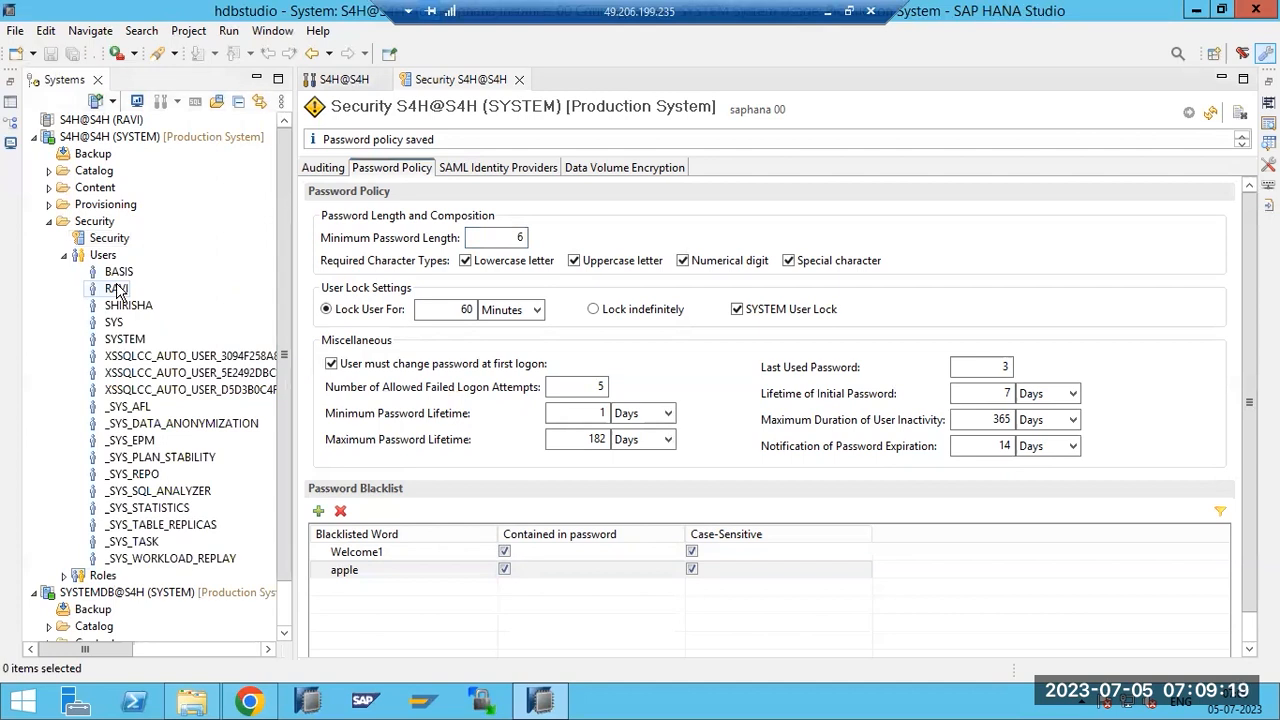
pyautogui.click(93, 256)
pyautogui.rightClick(93, 256)
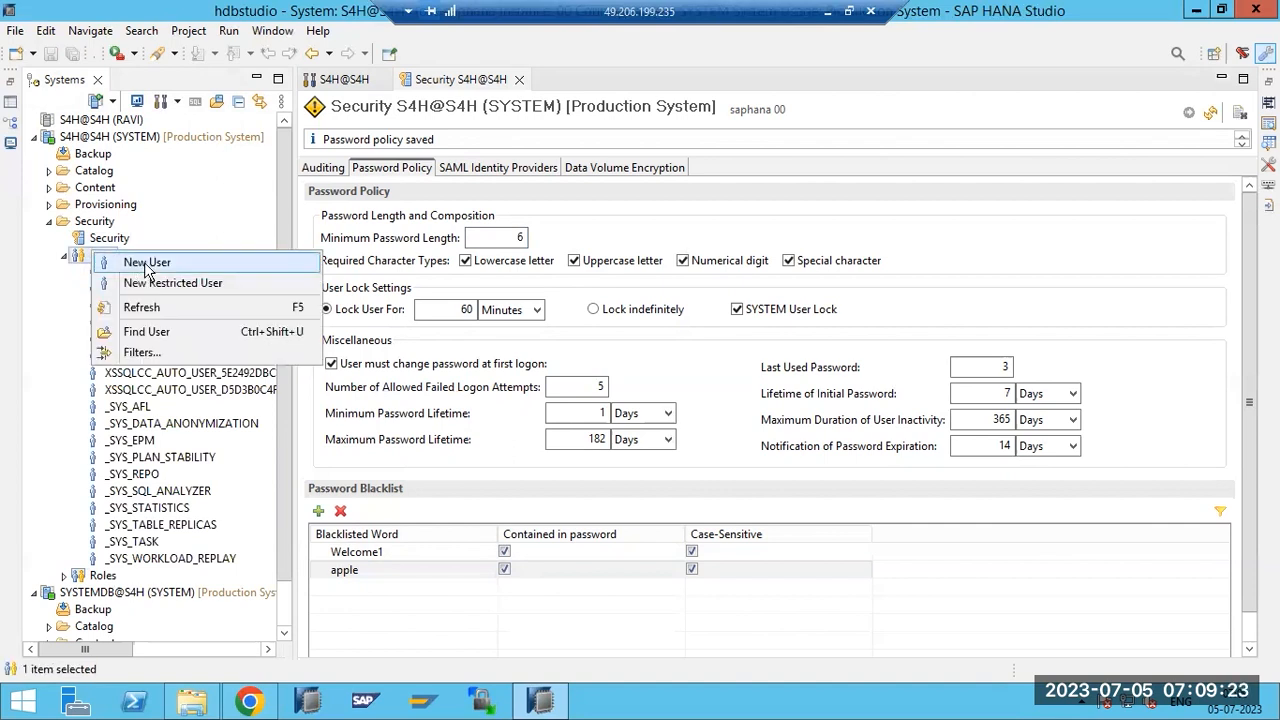
pyautogui.click(128, 262)
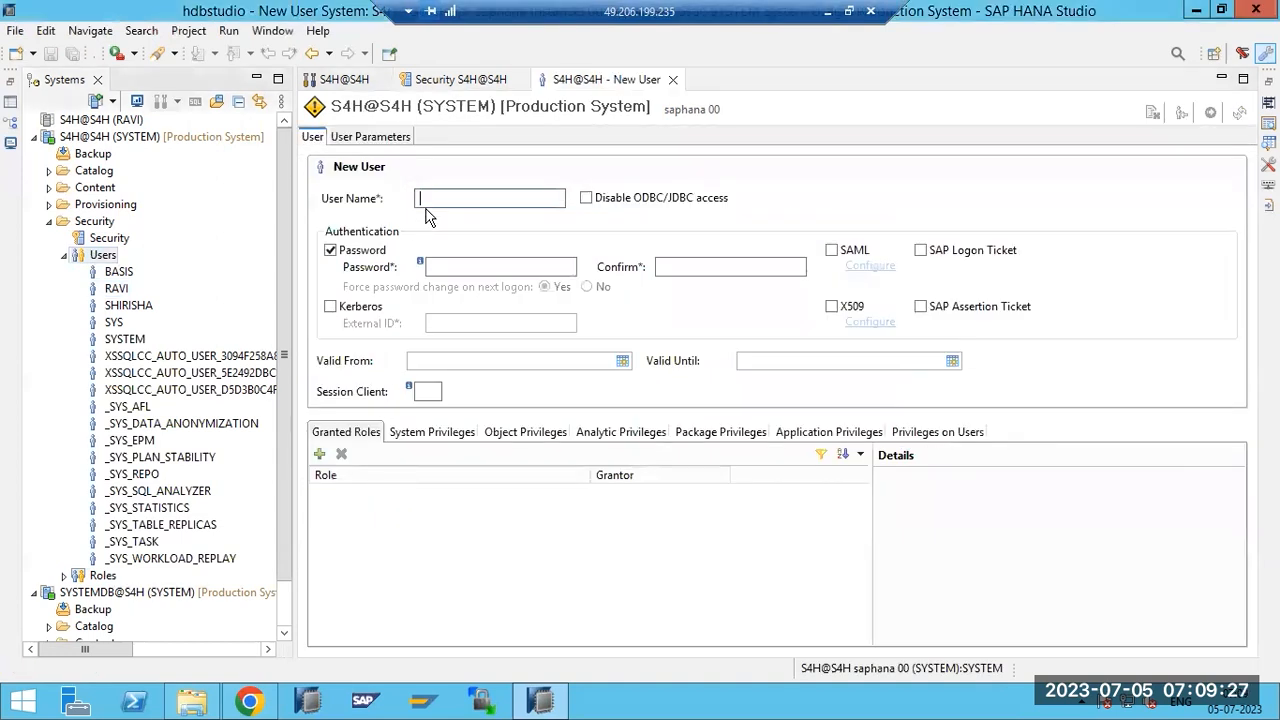
# Enter user name BASIS1 and the password in both fields, then deploy and confirm.
pyautogui.write('BASIS1')
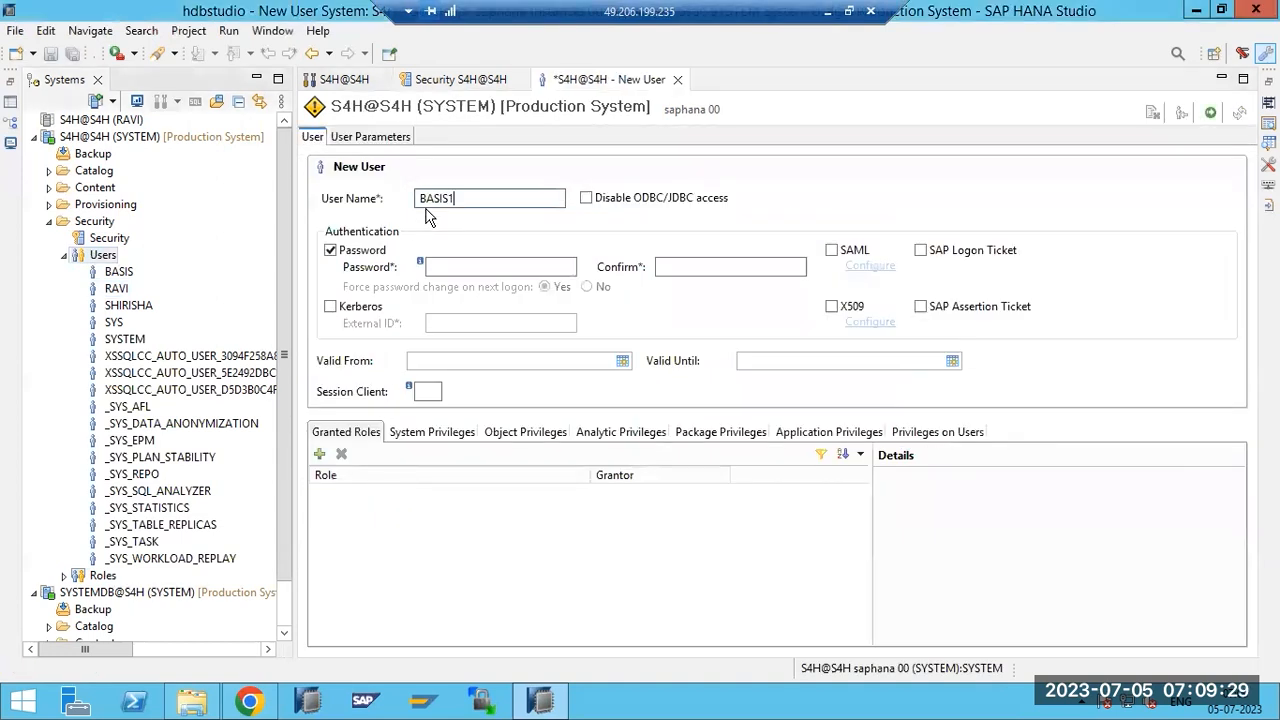
pyautogui.click(436, 266)
pyautogui.write('Welcome1')
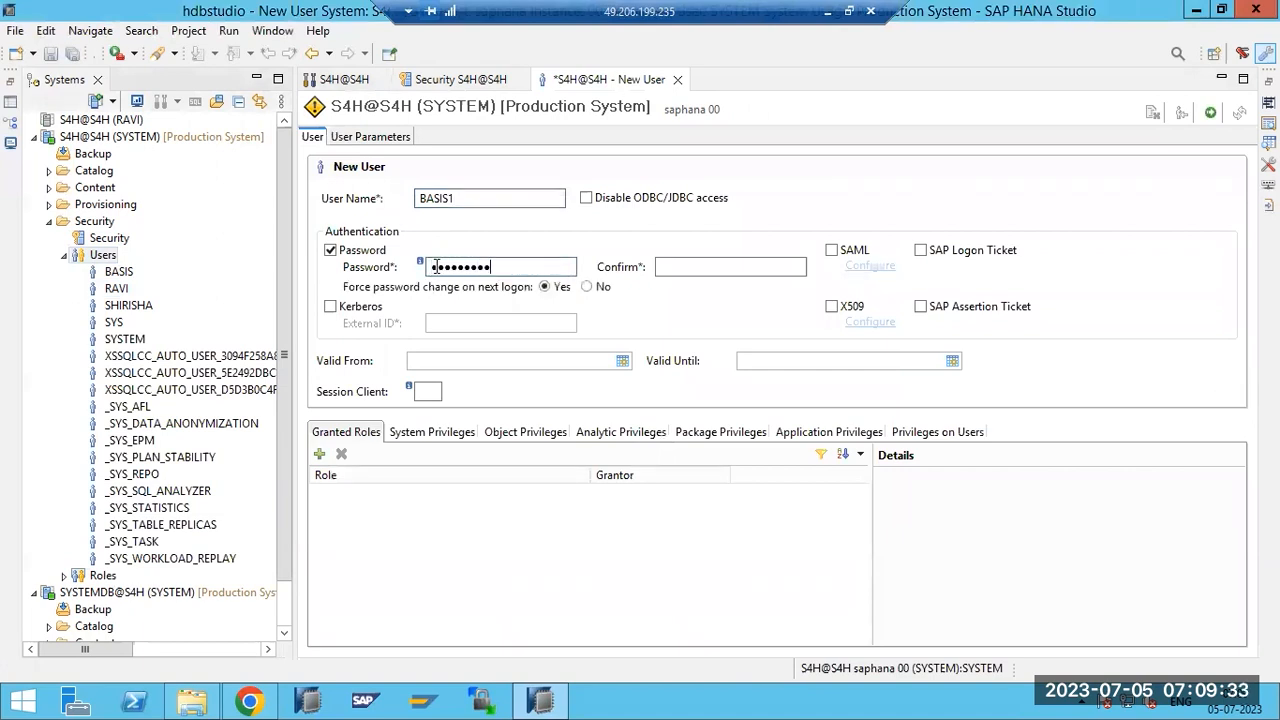
pyautogui.click(671, 266)
pyautogui.write('Welcome1')
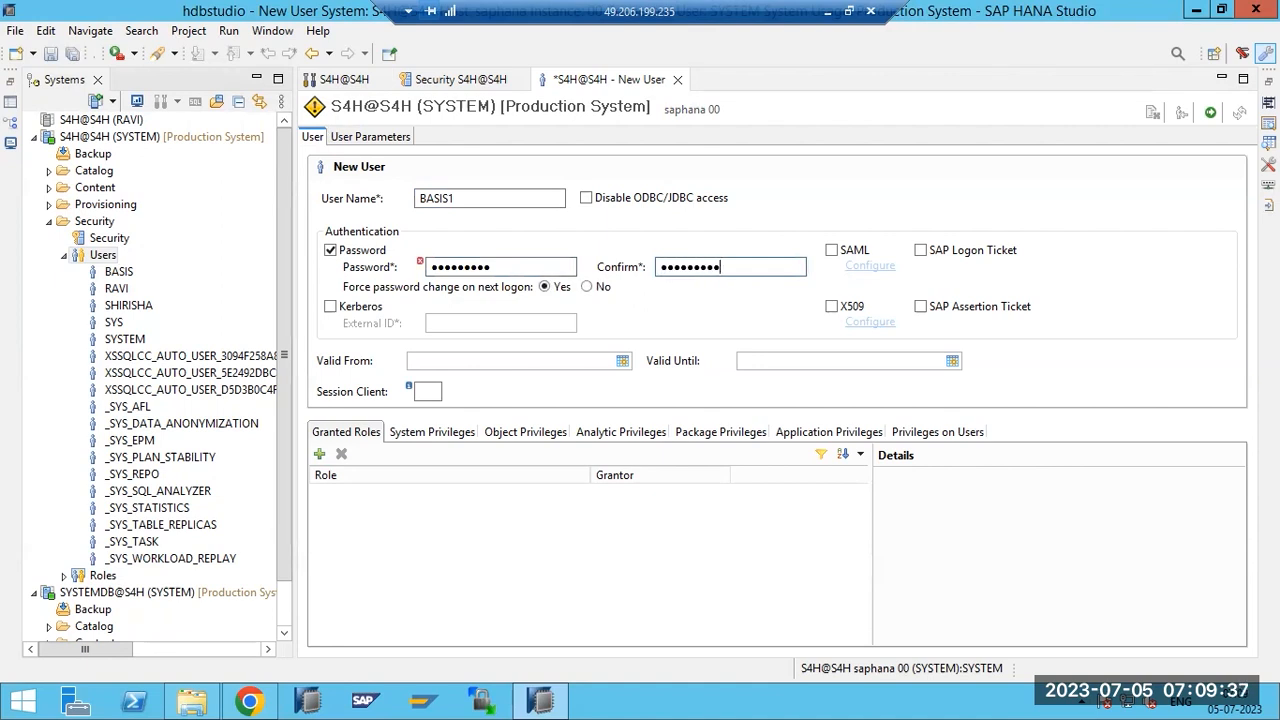
pyautogui.click(1209, 112)
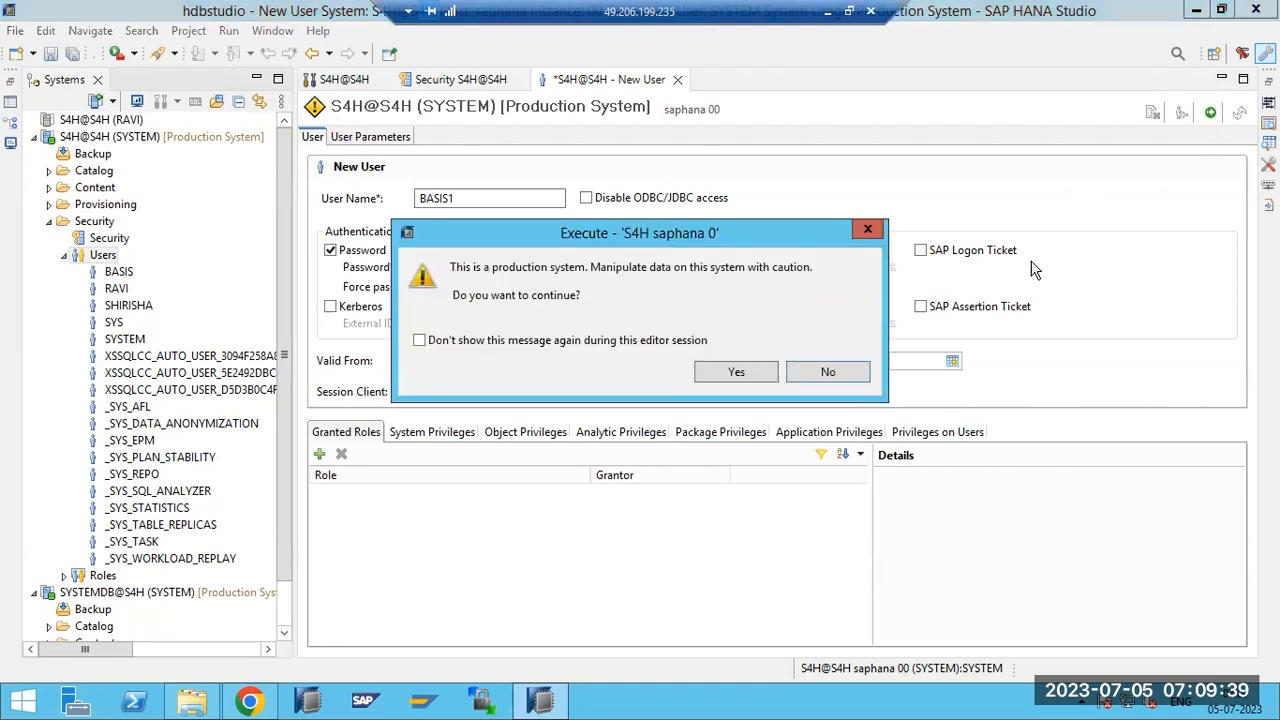
pyautogui.click(715, 374)
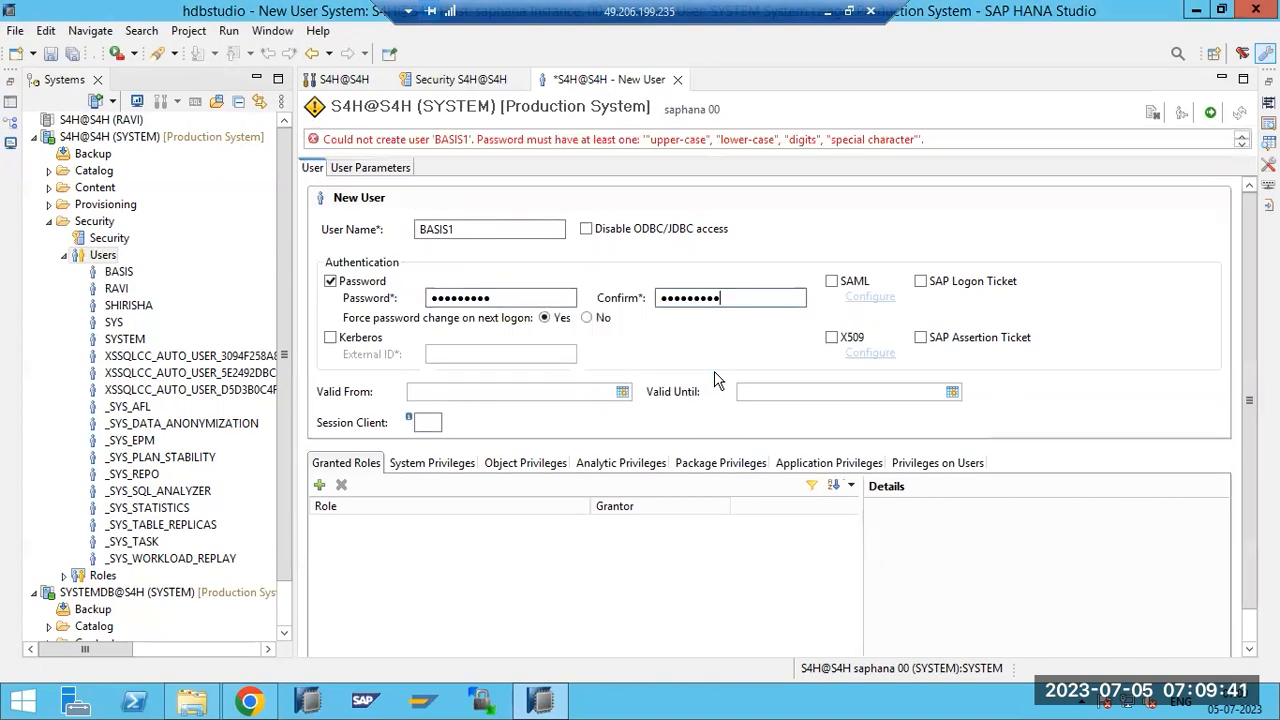
# After the rejection, re-enter a compliant password in both fields and deploy again.
pyautogui.click(436, 293)
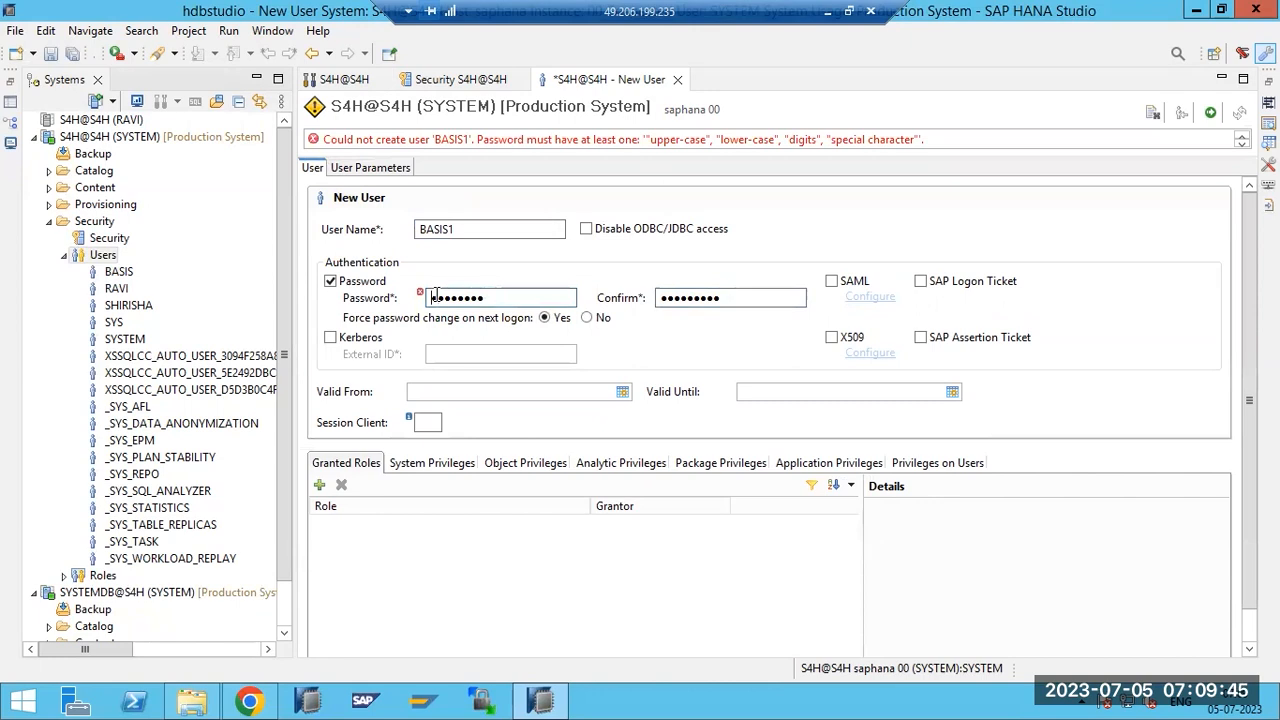
pyautogui.click(667, 298)
pyautogui.click(1210, 114)
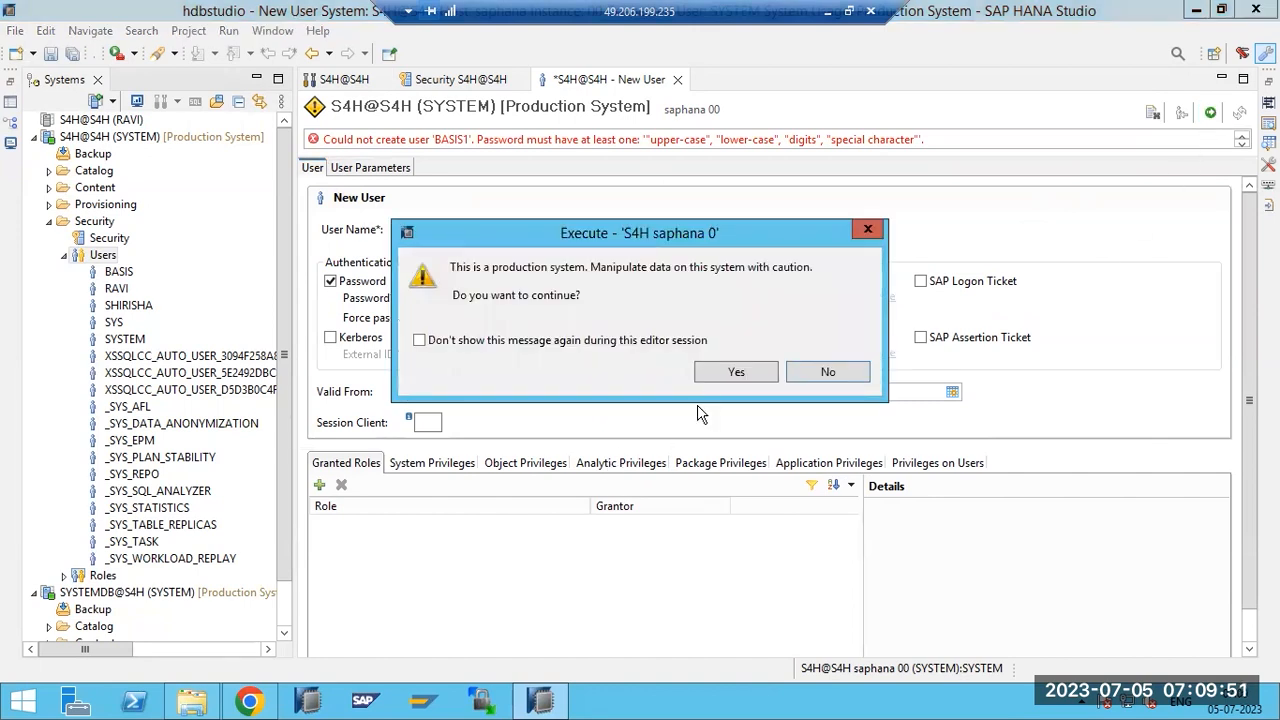
pyautogui.click(735, 372)
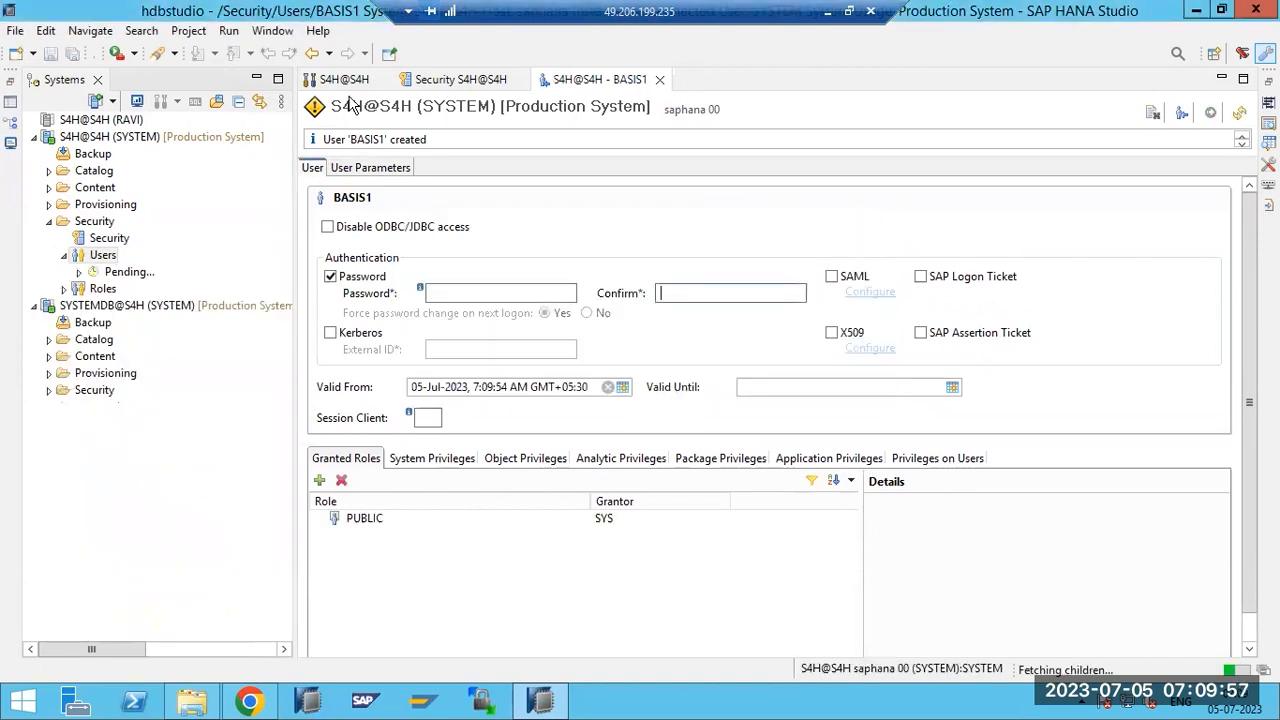
# Untick Case-Sensitive on the apple blacklist entry and deploy the policy with confirmation.
pyautogui.click(445, 80)
pyautogui.click(388, 572)
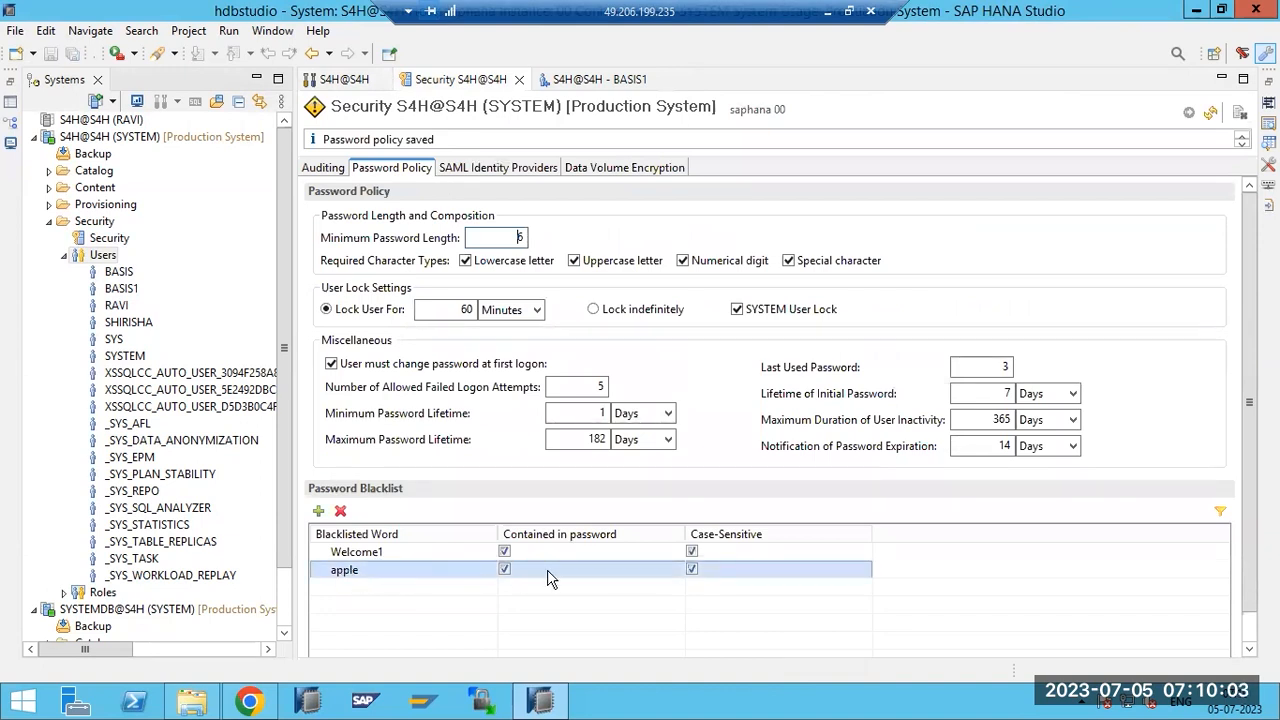
pyautogui.click(692, 568)
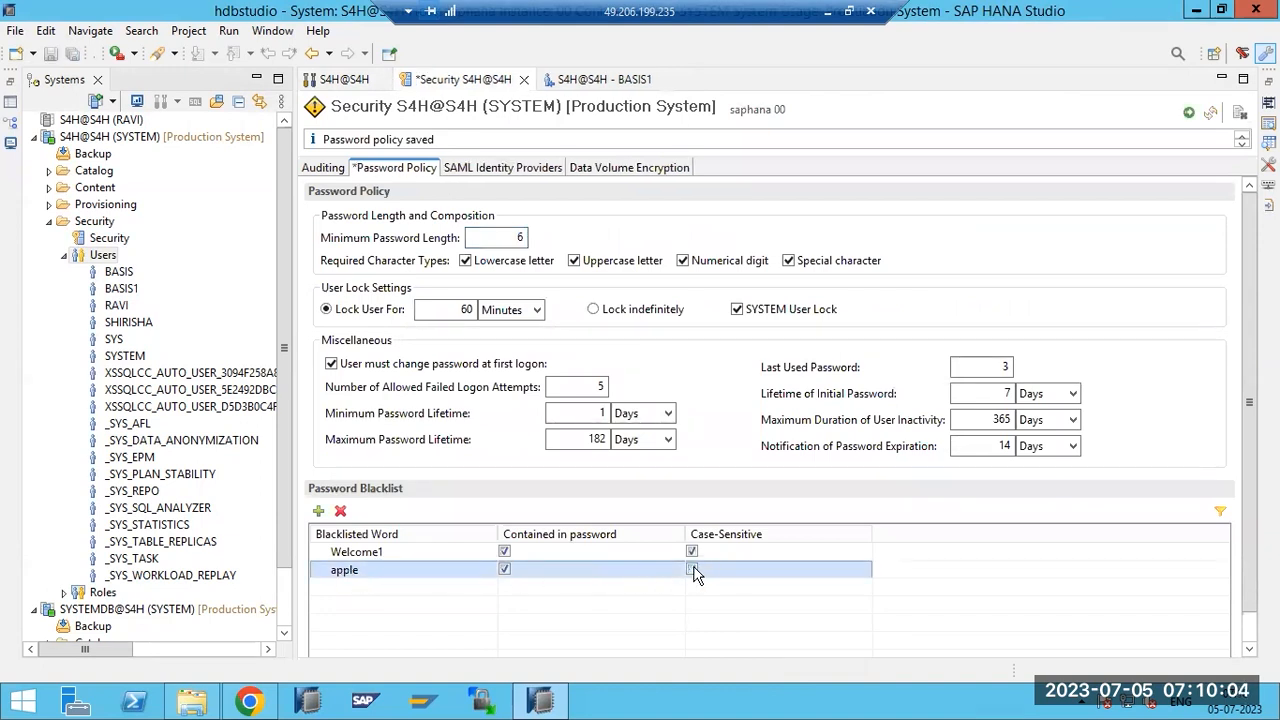
pyautogui.click(1190, 112)
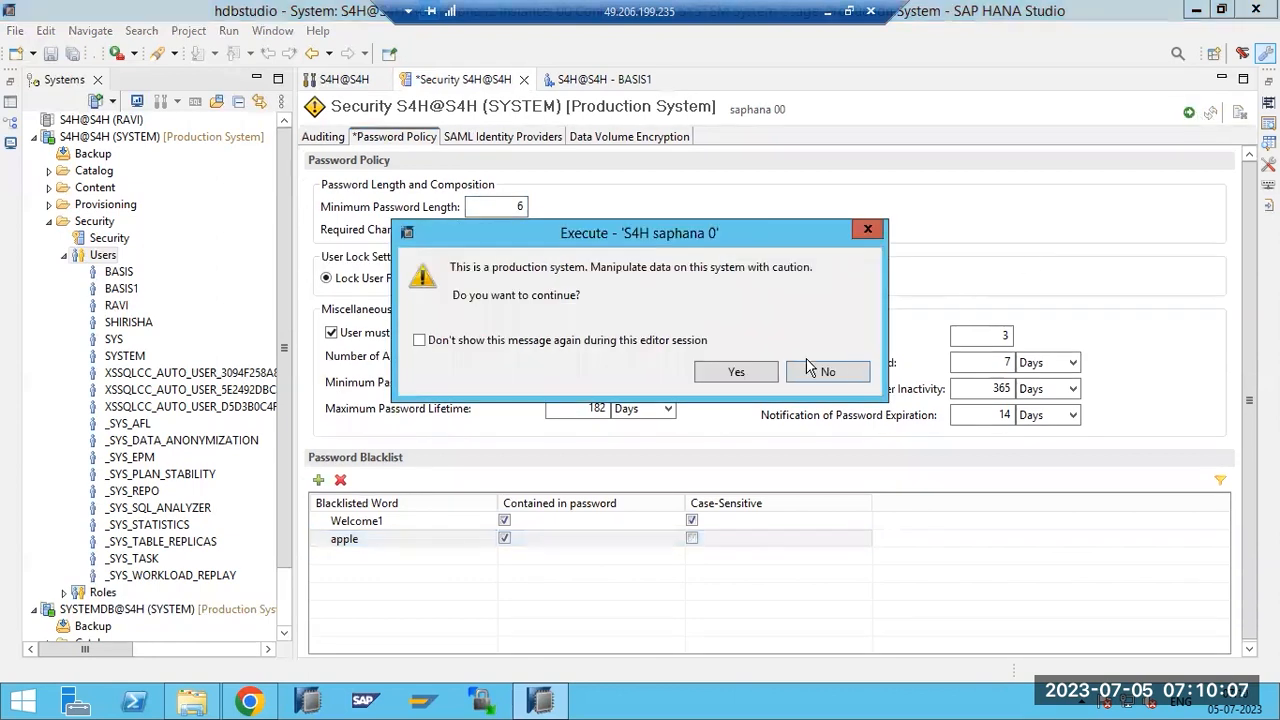
pyautogui.click(736, 371)
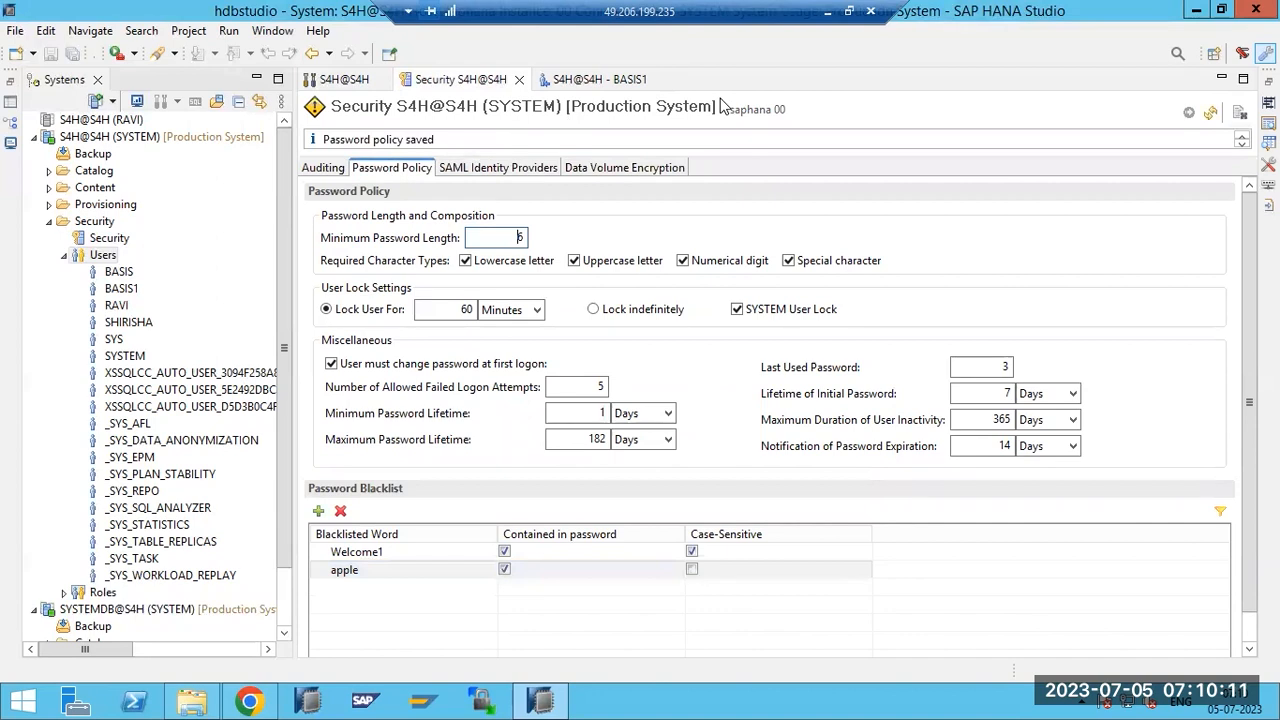
# Enter a new password for BASIS1 in both fields and deploy it on the production system.
pyautogui.click(586, 79)
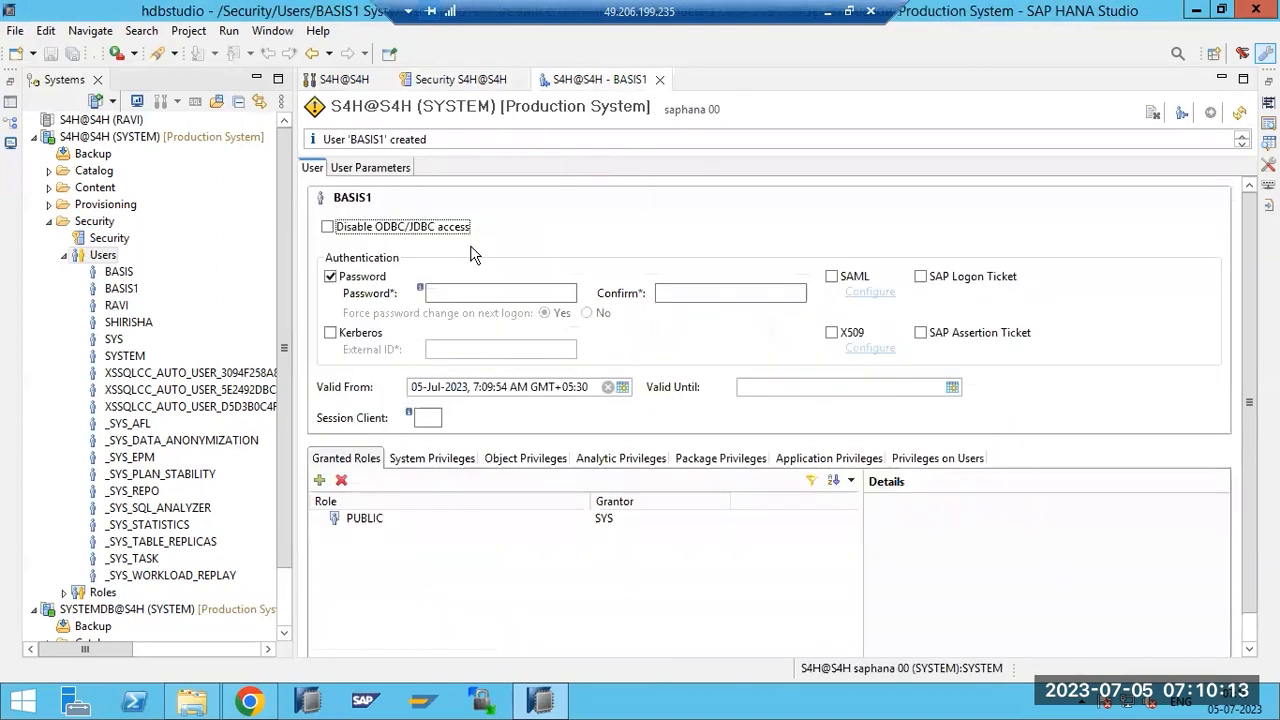
pyautogui.click(433, 290)
pyautogui.write('***')
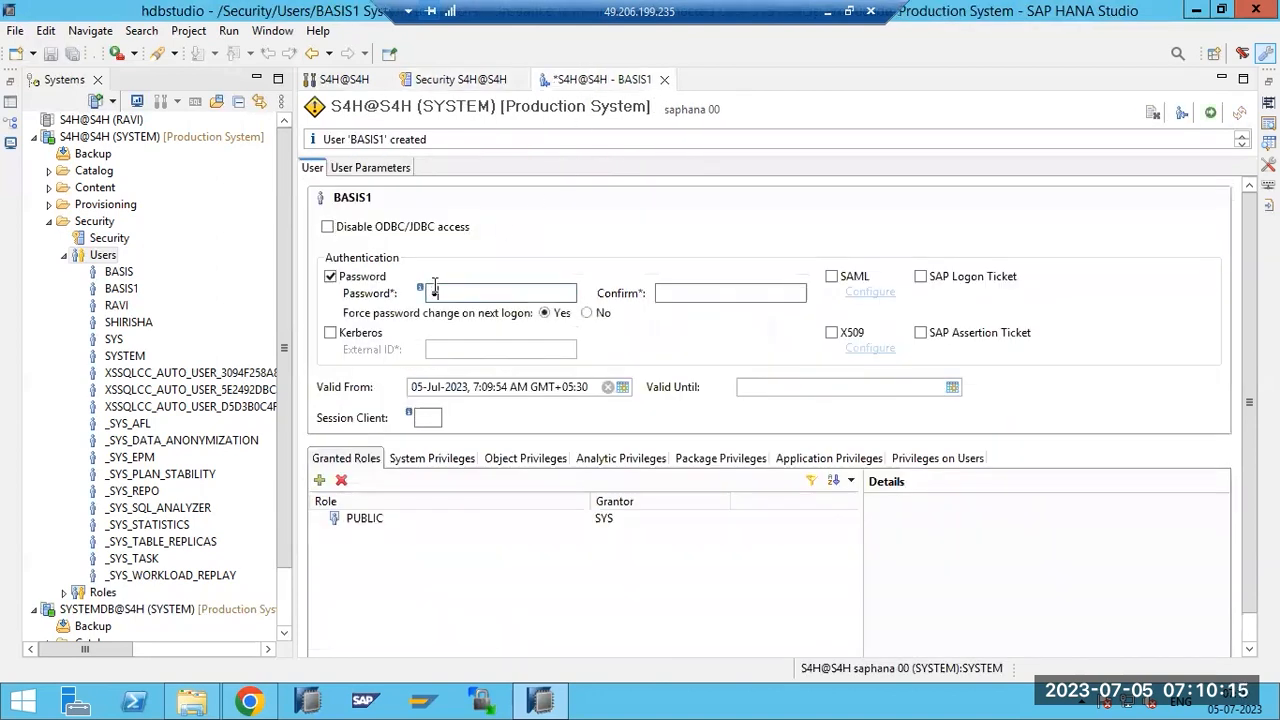
pyautogui.write('******')
pyautogui.click(672, 293)
pyautogui.write('*********')
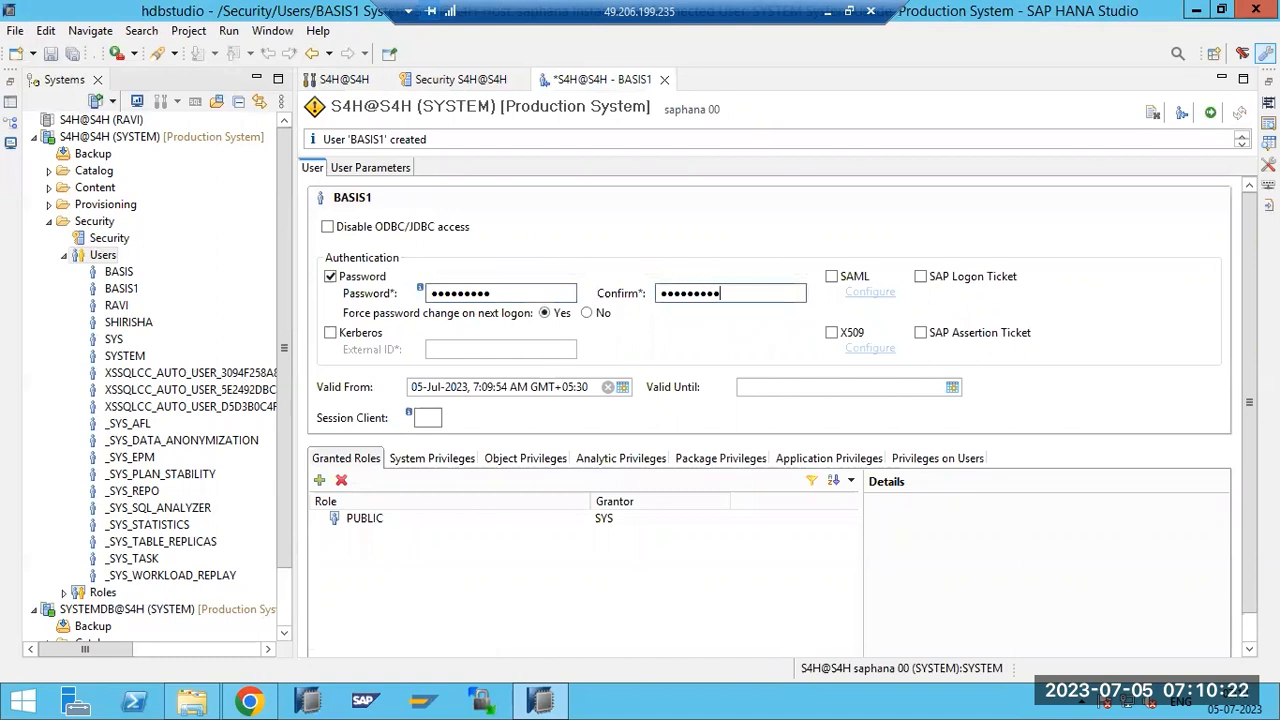
pyautogui.click(1208, 113)
pyautogui.click(739, 374)
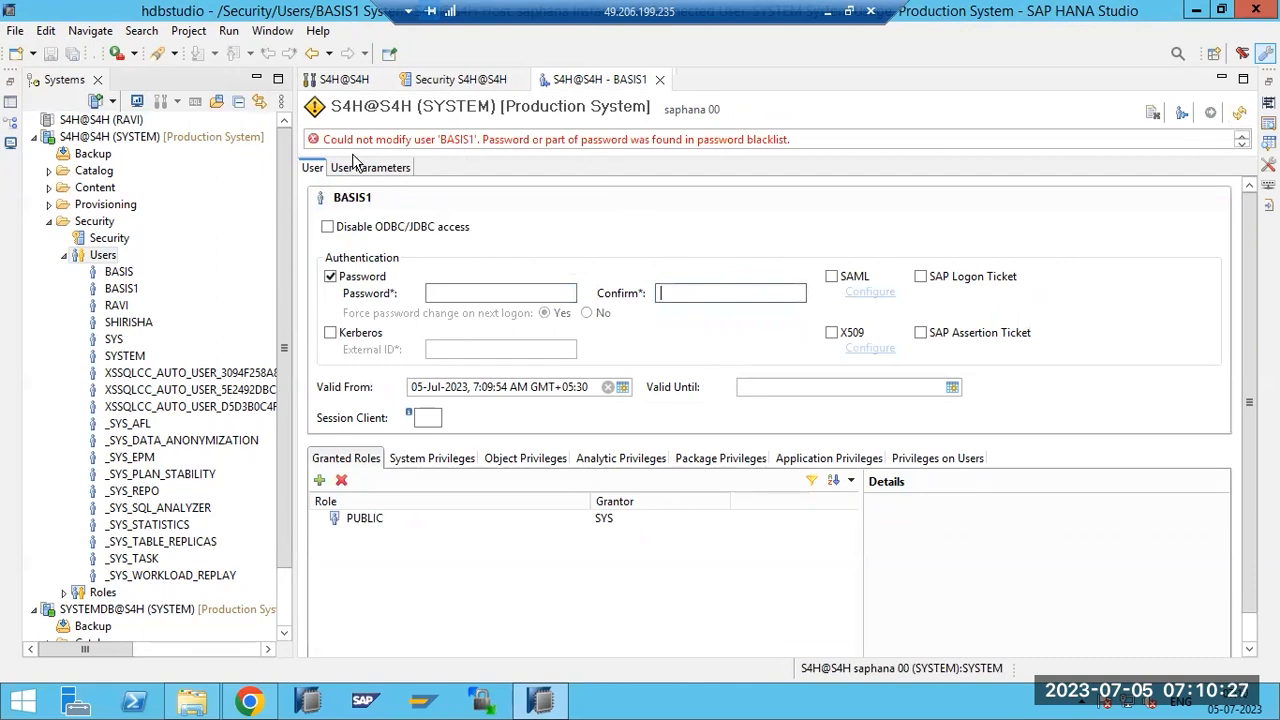
# Highlight the blacklist reason in the error, then return to the apple entry in Security.
pyautogui.moveTo(600, 141); pyautogui.dragTo(800, 150)
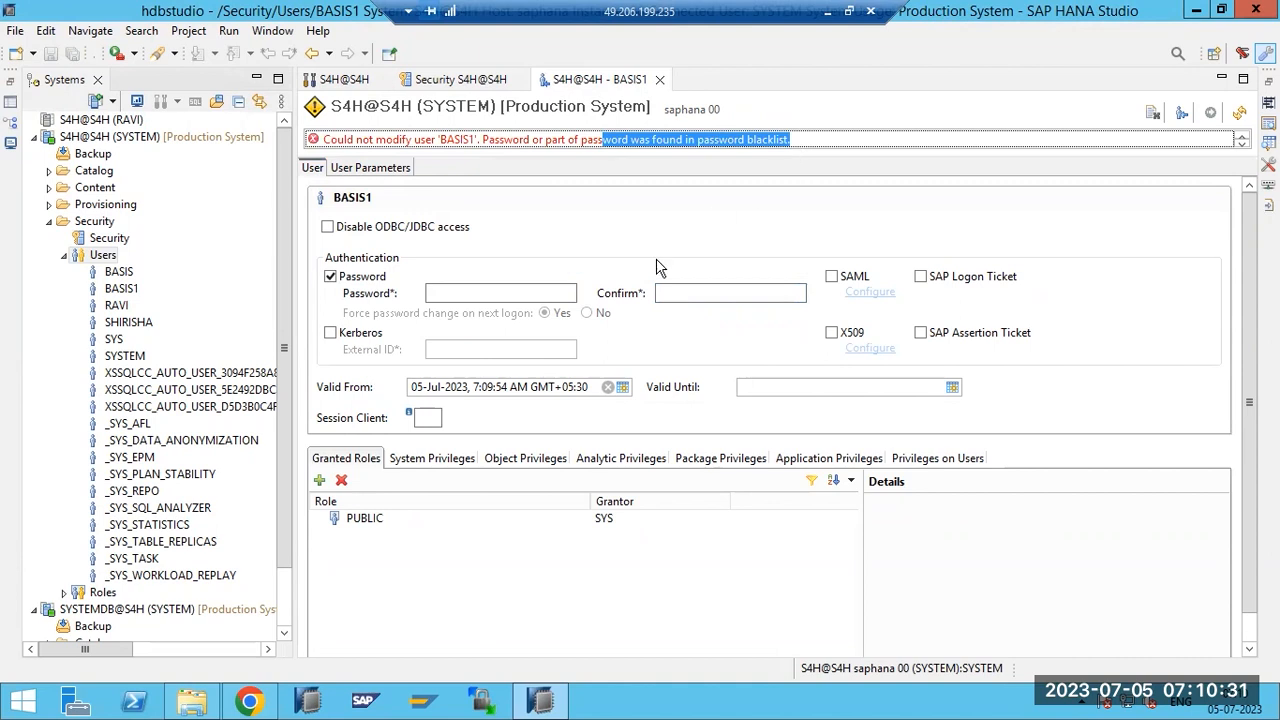
pyautogui.click(465, 80)
pyautogui.click(358, 572)
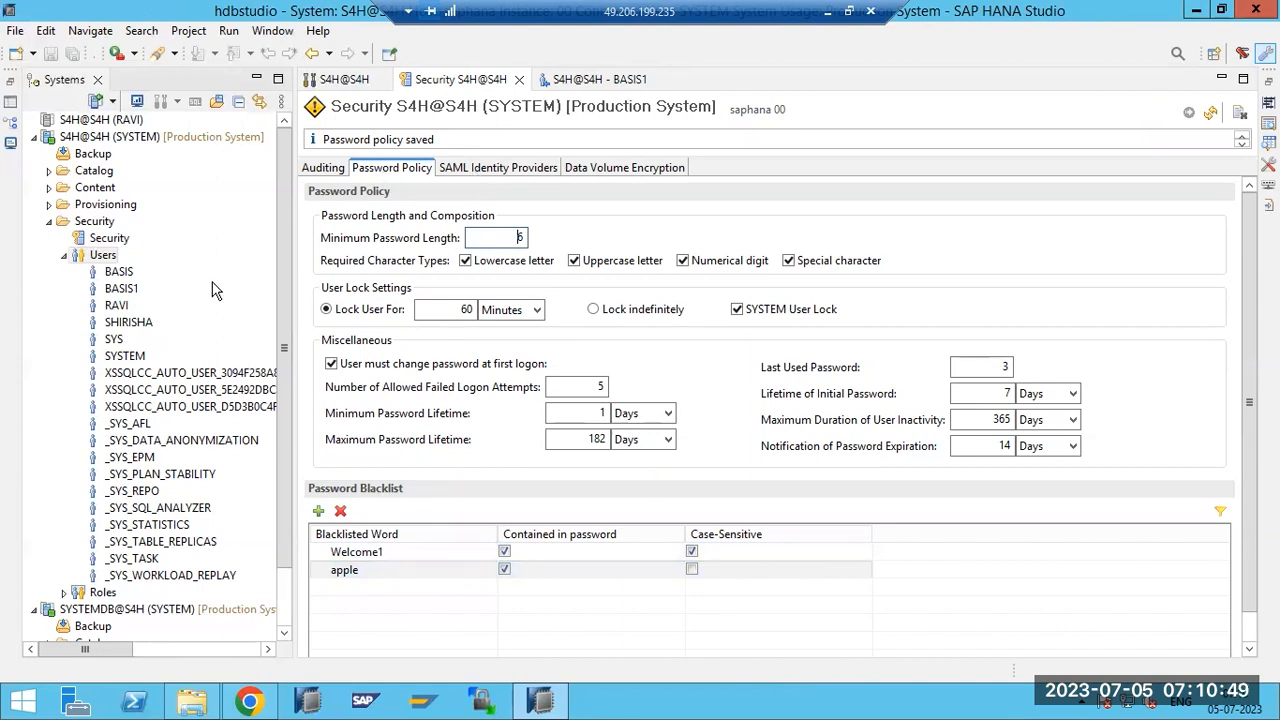
# Collapse Users and view Data Volume Encryption, showing indexserver and xsengine unencrypted.
pyautogui.click(64, 256)
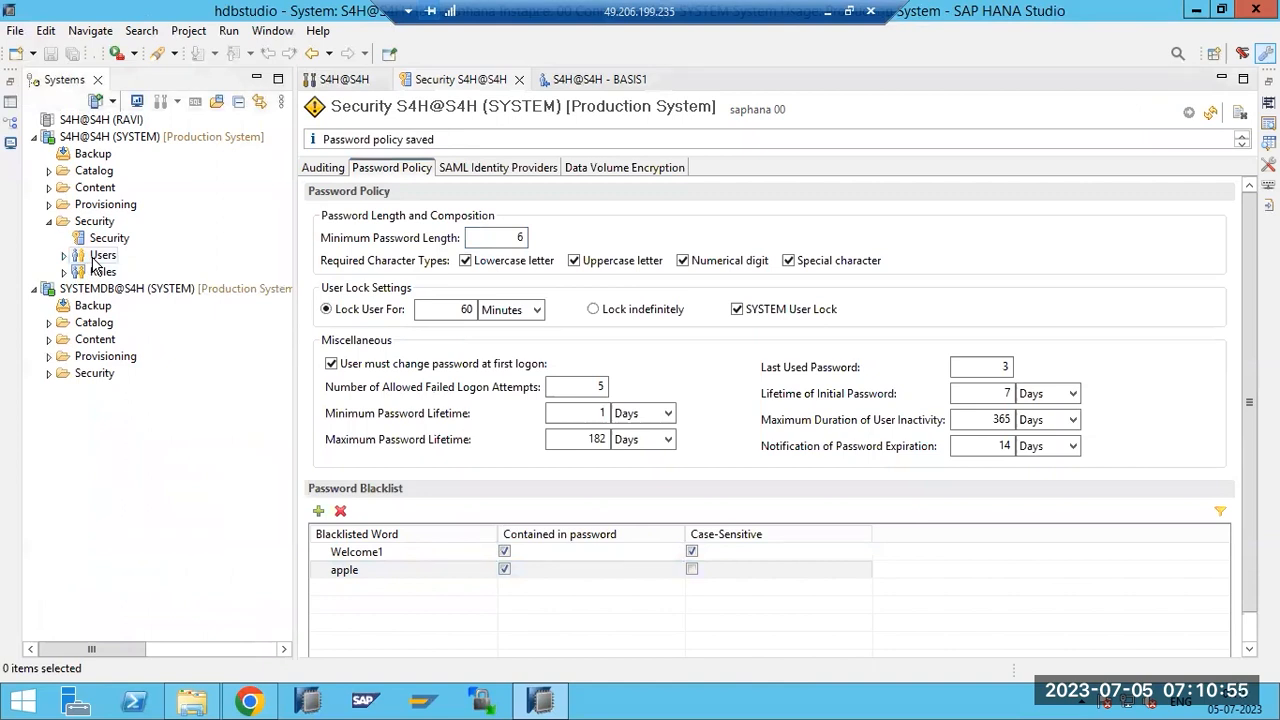
pyautogui.click(481, 168)
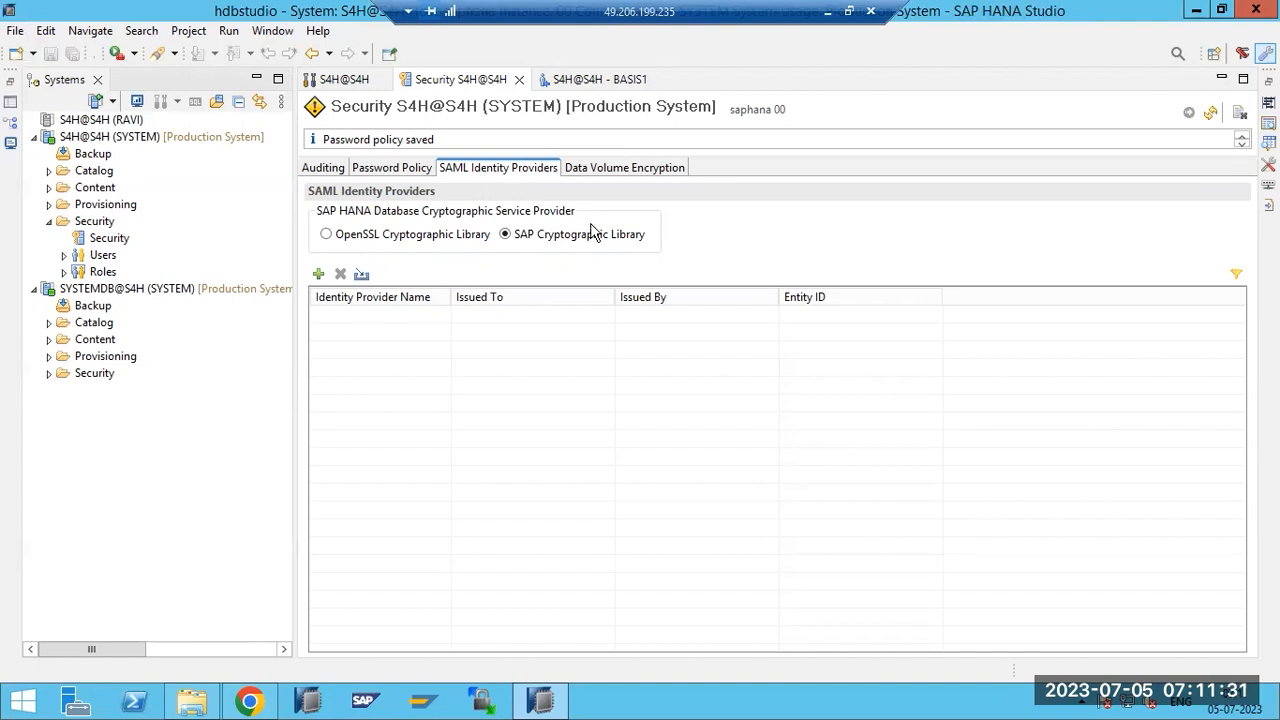
pyautogui.click(604, 170)
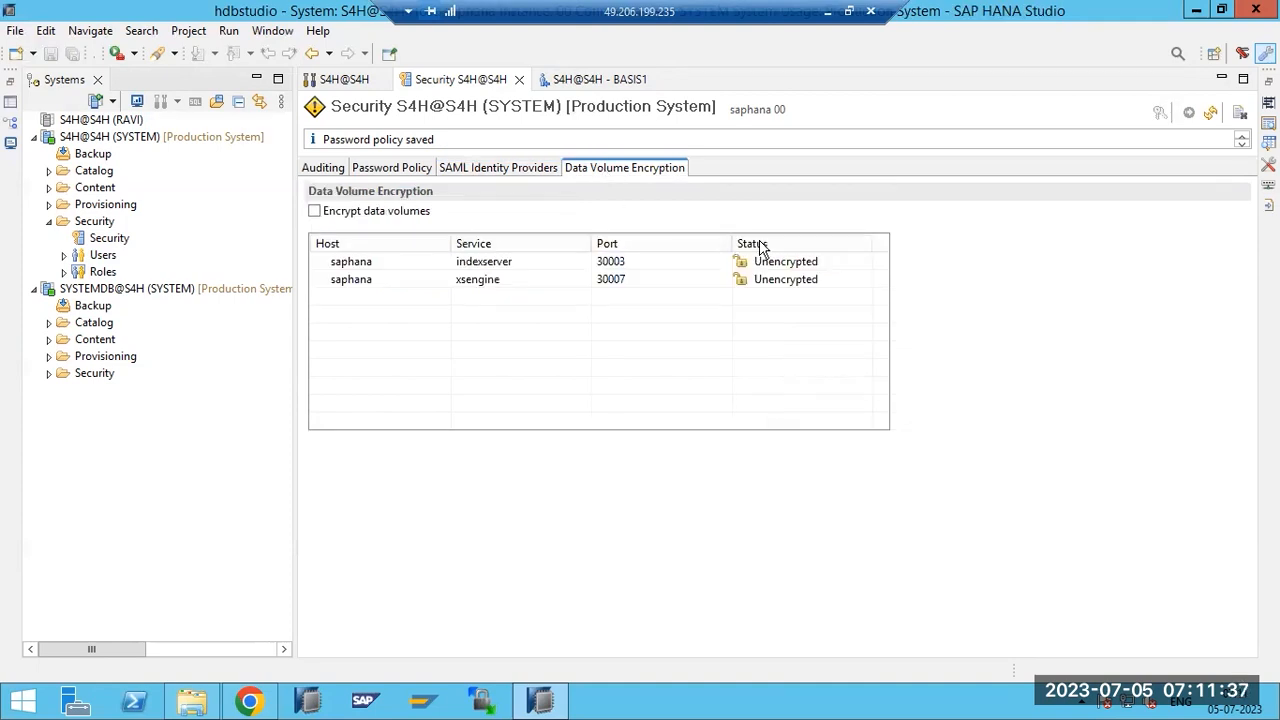
pyautogui.click(827, 11)
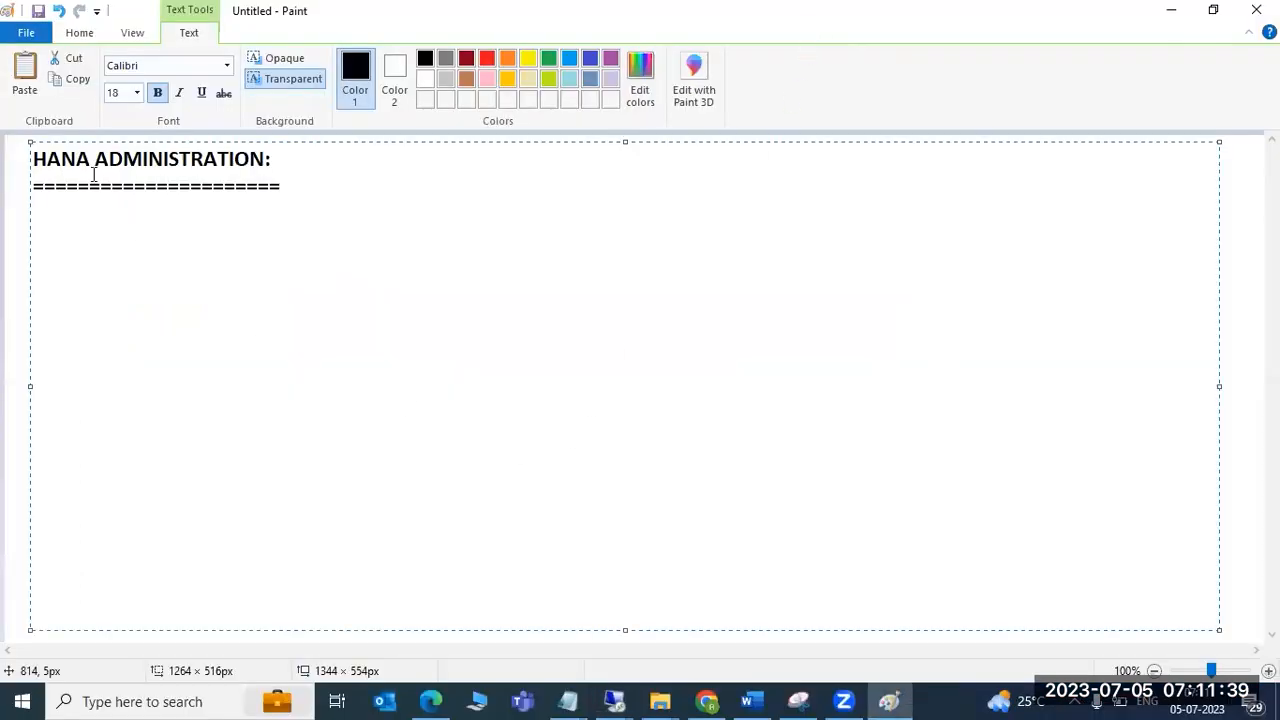
# Draw a large rectangle enclosing a wide top box and a smaller lower box.
pyautogui.click(26, 176)
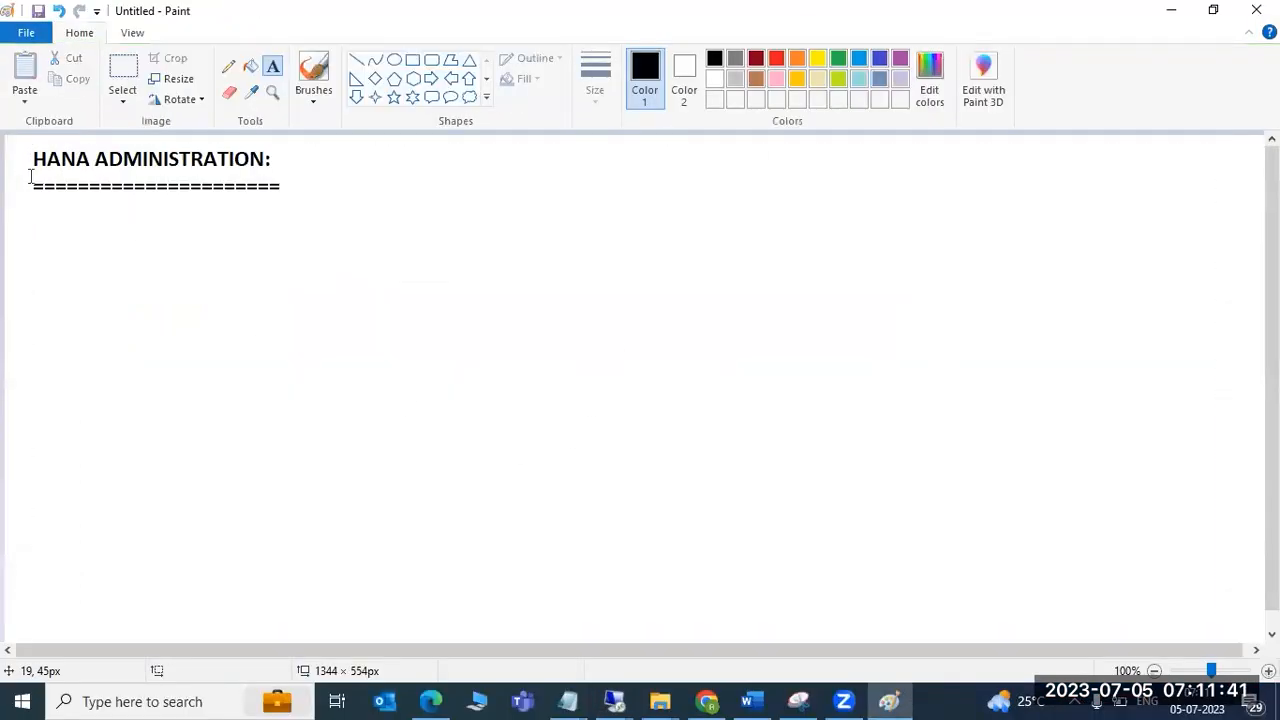
pyautogui.click(412, 59)
pyautogui.moveTo(327, 152); pyautogui.dragTo(1143, 600)
pyautogui.click(163, 360)
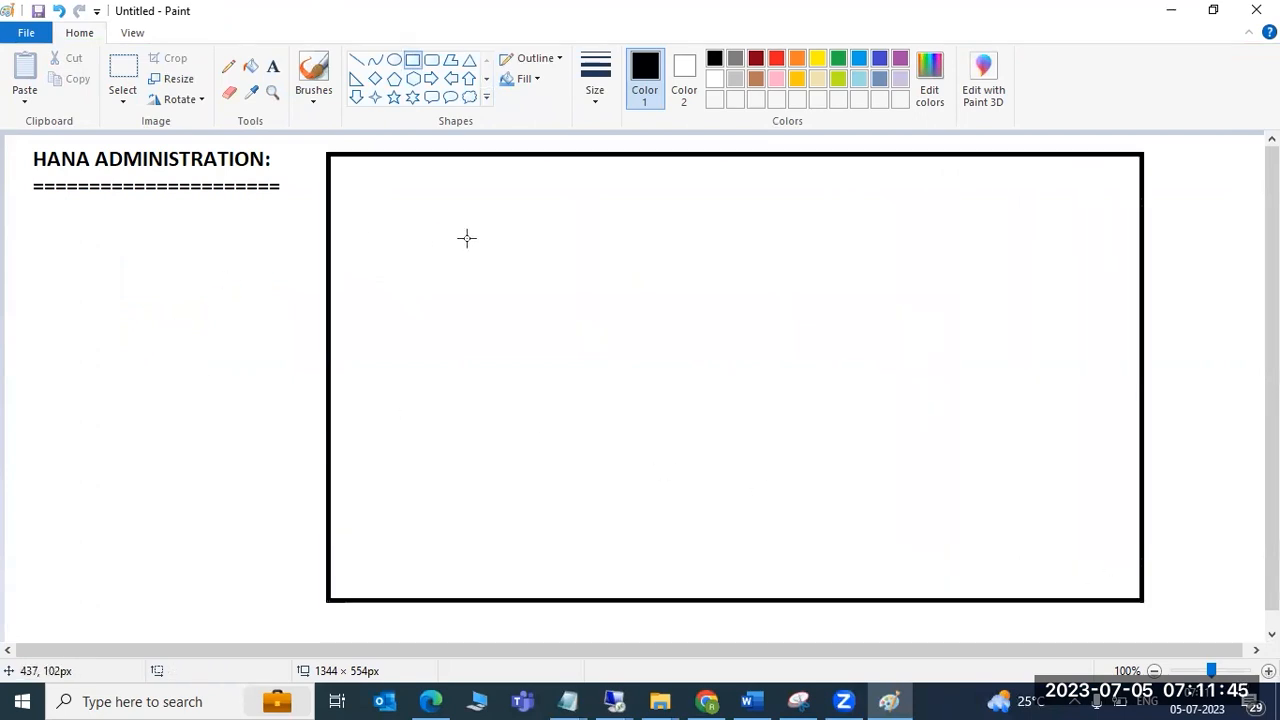
pyautogui.moveTo(399, 175); pyautogui.dragTo(1027, 289)
pyautogui.moveTo(553, 426); pyautogui.dragTo(948, 564)
pyautogui.click(174, 350)
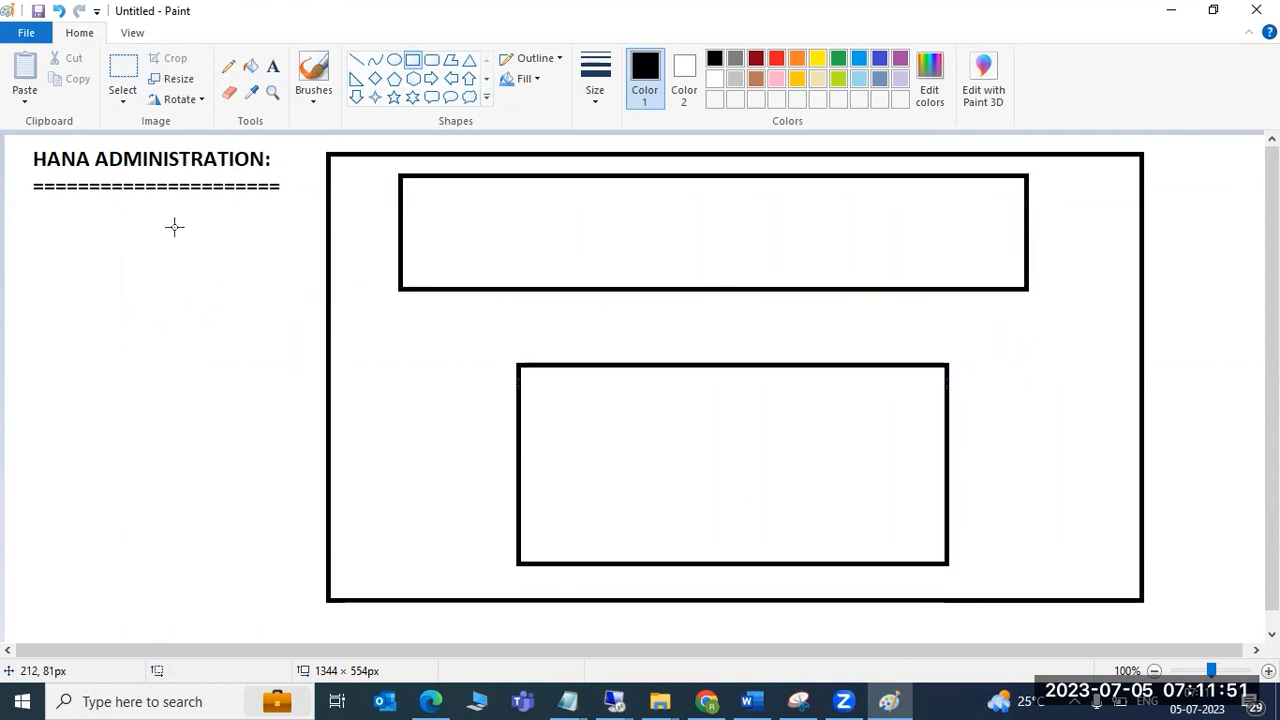
# Draw arrows into the top box and down to the lower box, plus an equals sign.
pyautogui.click(356, 60)
pyautogui.moveTo(66, 248)
pyautogui.mouseDown()
pyautogui.moveTo(431, 231)
pyautogui.moveTo(417, 253)
pyautogui.mouseUp()
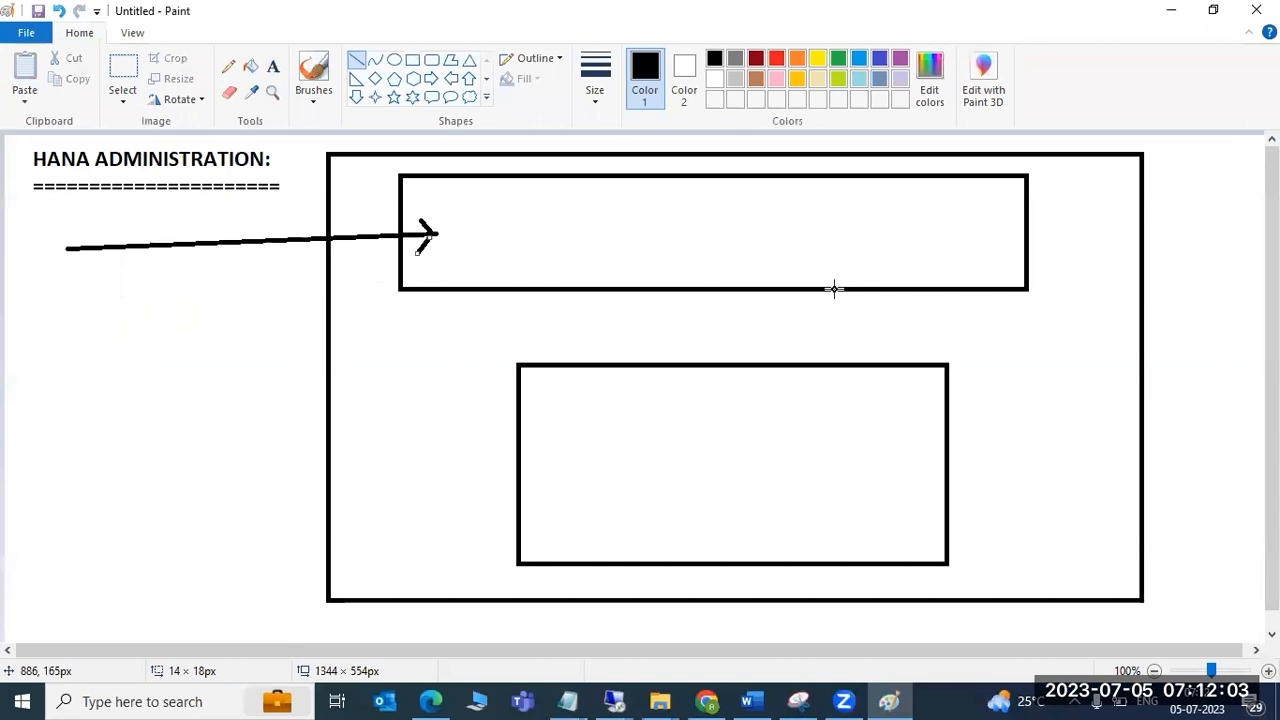
pyautogui.moveTo(964, 246)
pyautogui.mouseDown()
pyautogui.moveTo(914, 303)
pyautogui.moveTo(822, 468)
pyautogui.moveTo(835, 466)
pyautogui.moveTo(820, 468)
pyautogui.mouseUp()
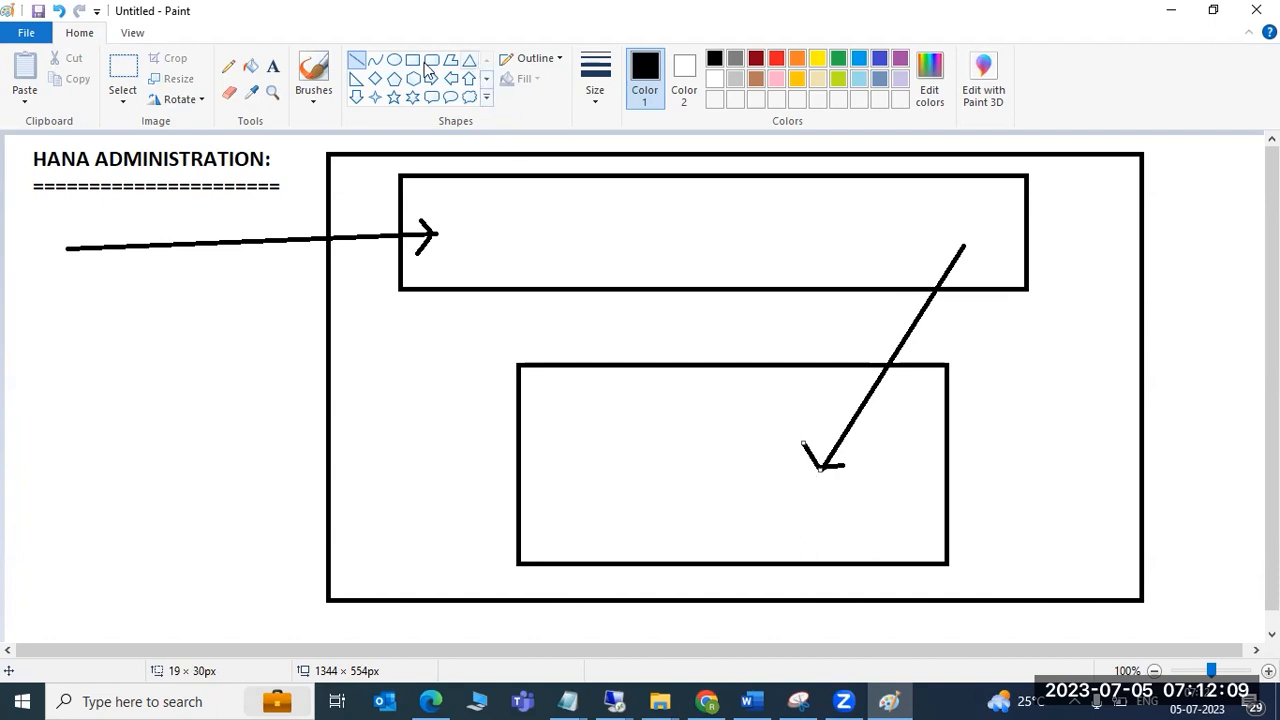
pyautogui.moveTo(654, 446)
pyautogui.mouseDown()
pyautogui.moveTo(686, 447)
pyautogui.moveTo(685, 475)
pyautogui.mouseUp()
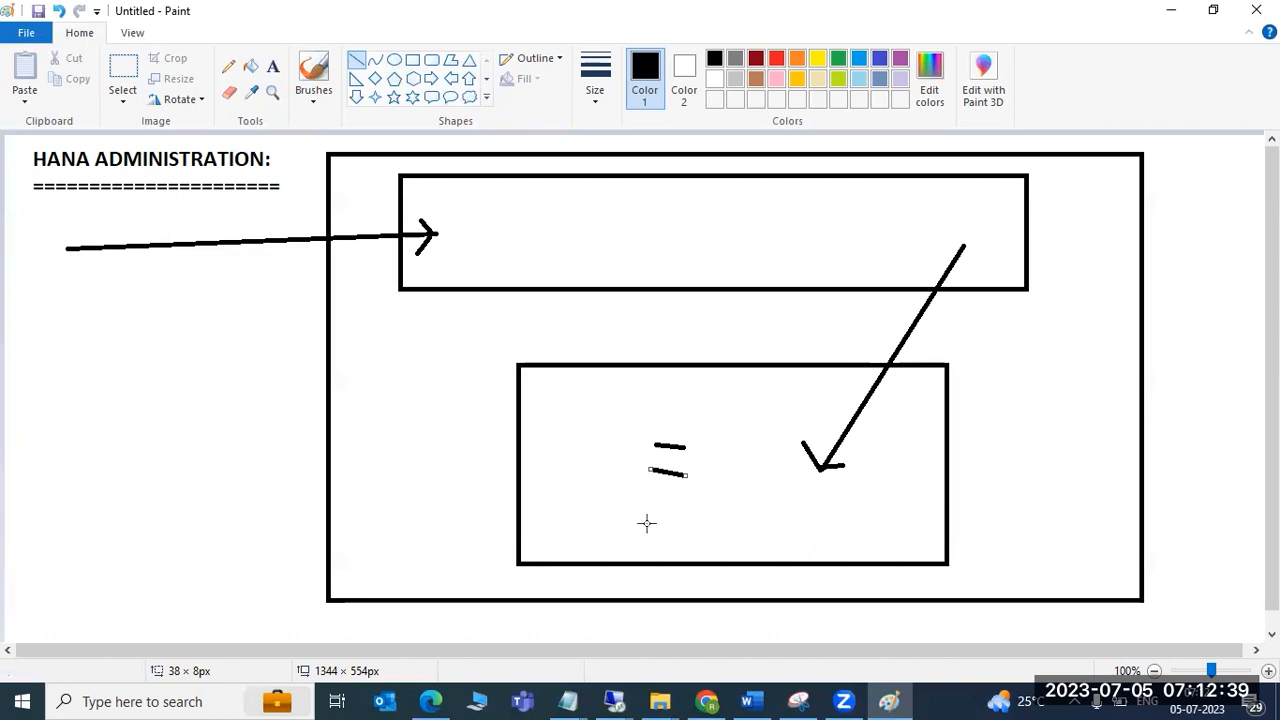
pyautogui.click(614, 701)
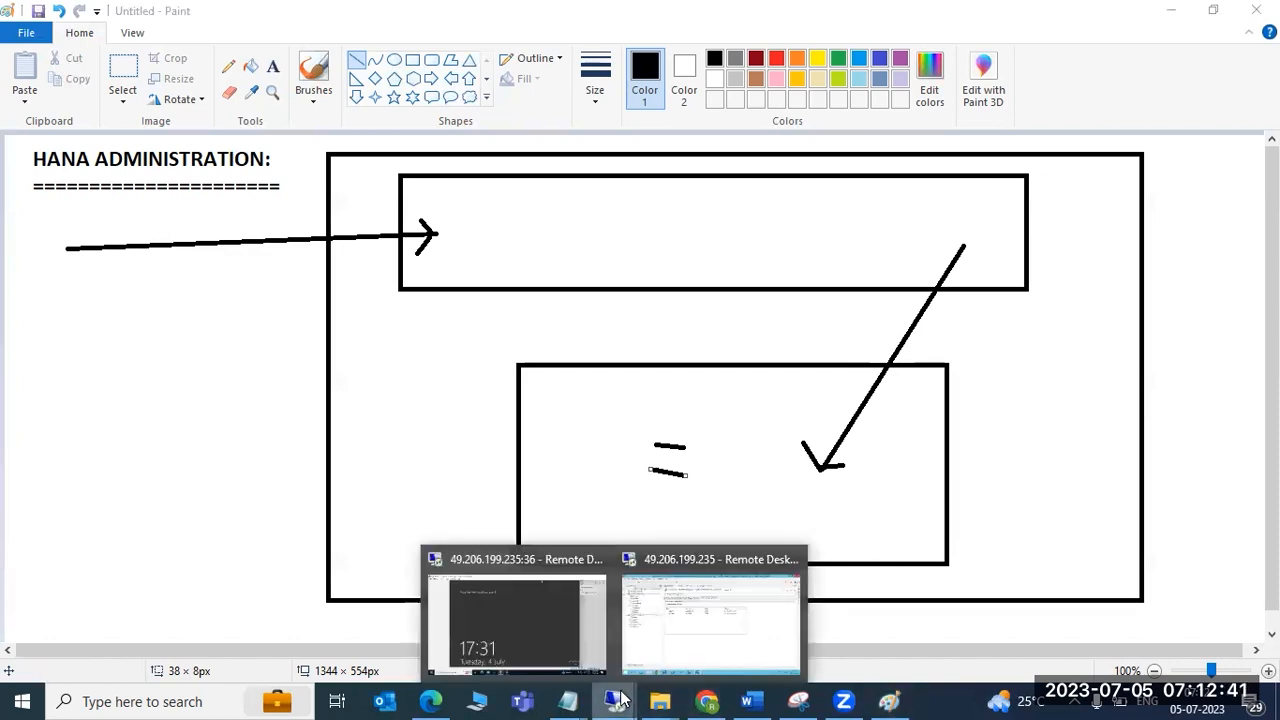
# Tick Encrypt data volumes for S4H and execute, leaving indexserver and xsengine encryption pending.
pyautogui.click(730, 632)
pyautogui.click(358, 266)
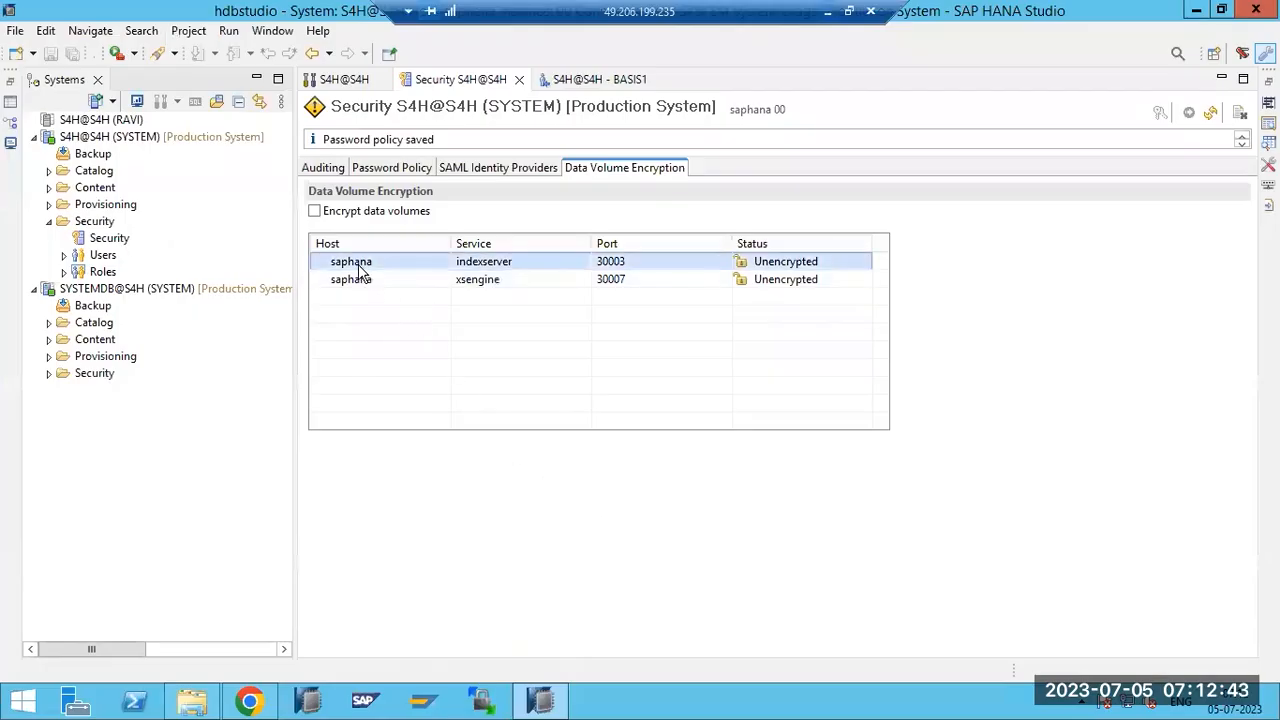
pyautogui.click(315, 212)
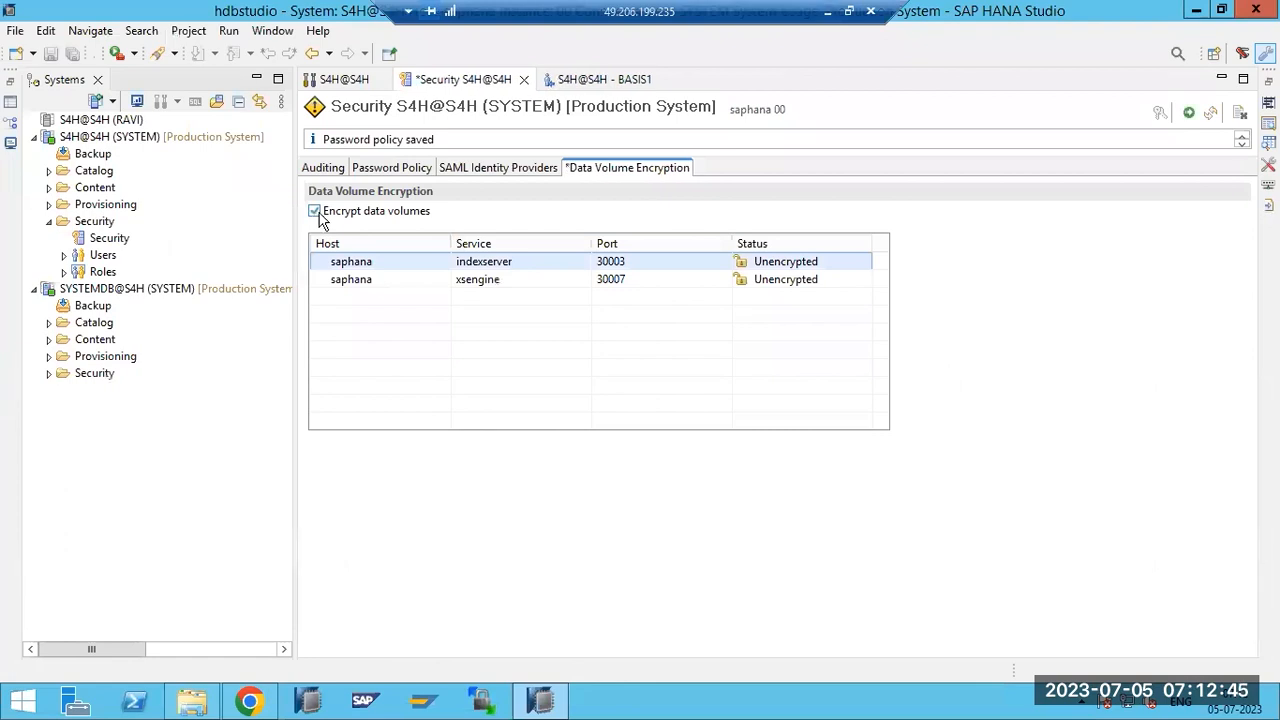
pyautogui.click(315, 212)
pyautogui.click(336, 281)
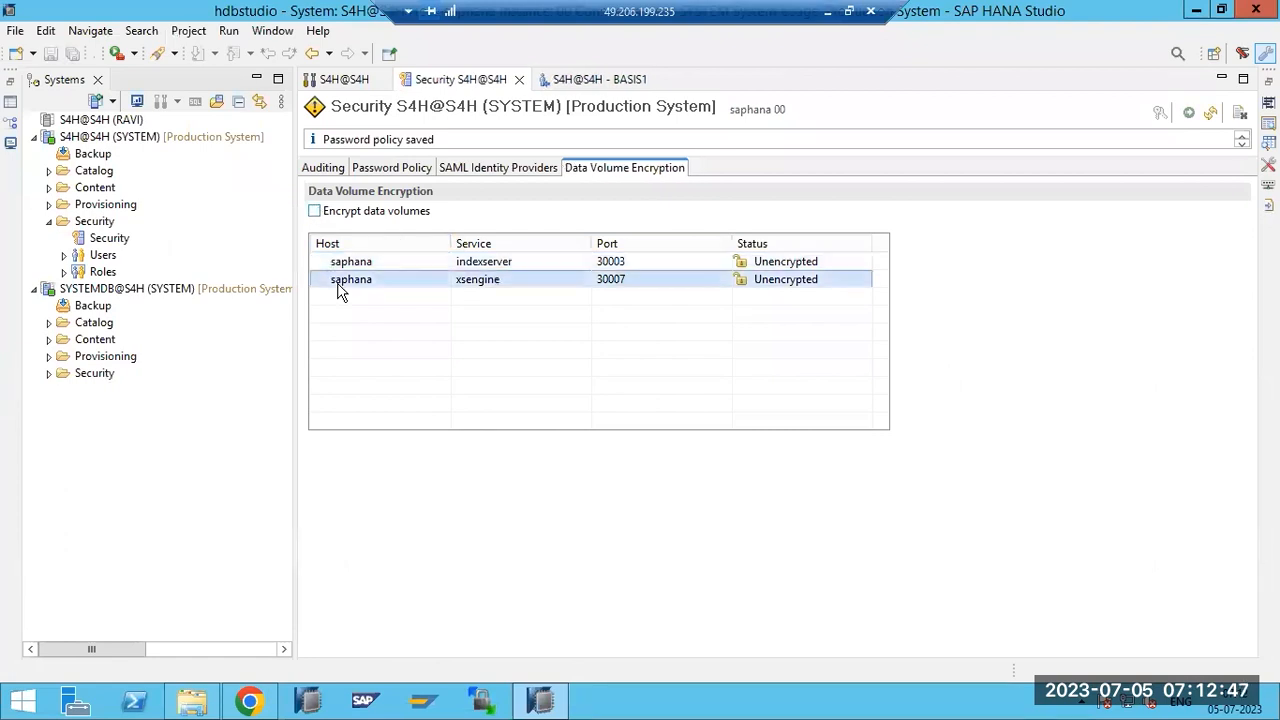
pyautogui.click(315, 211)
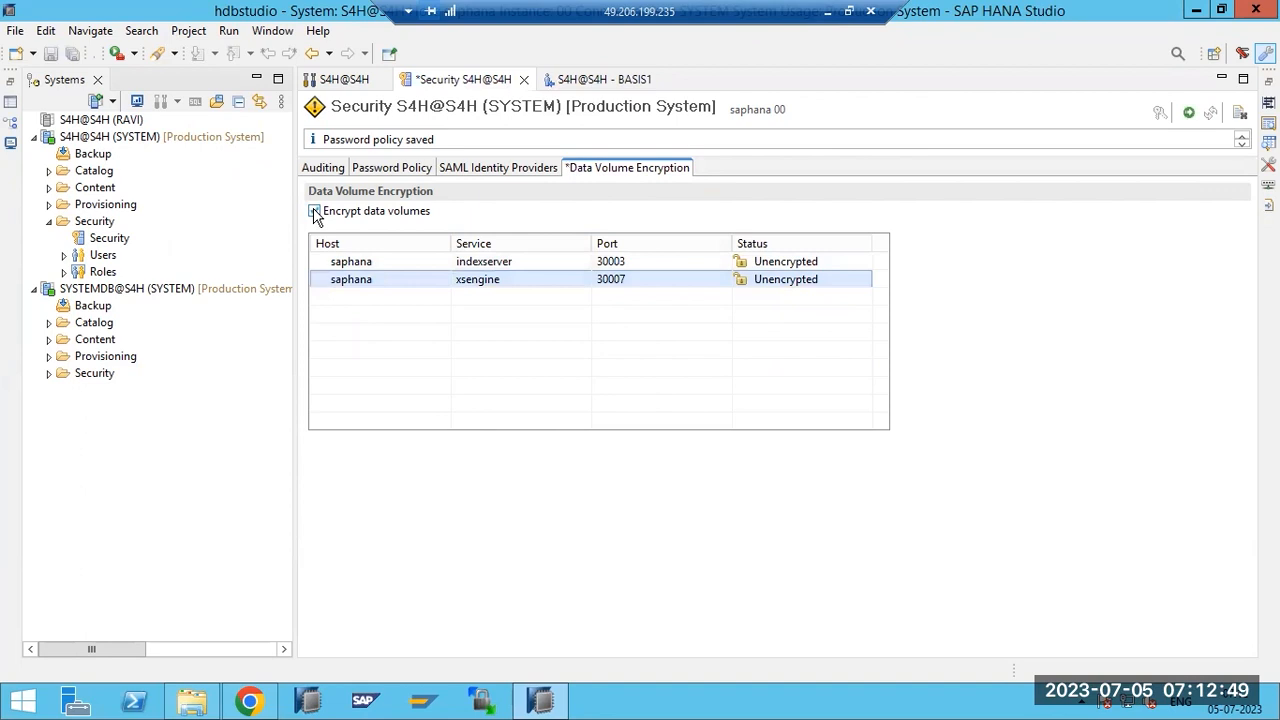
pyautogui.click(1189, 112)
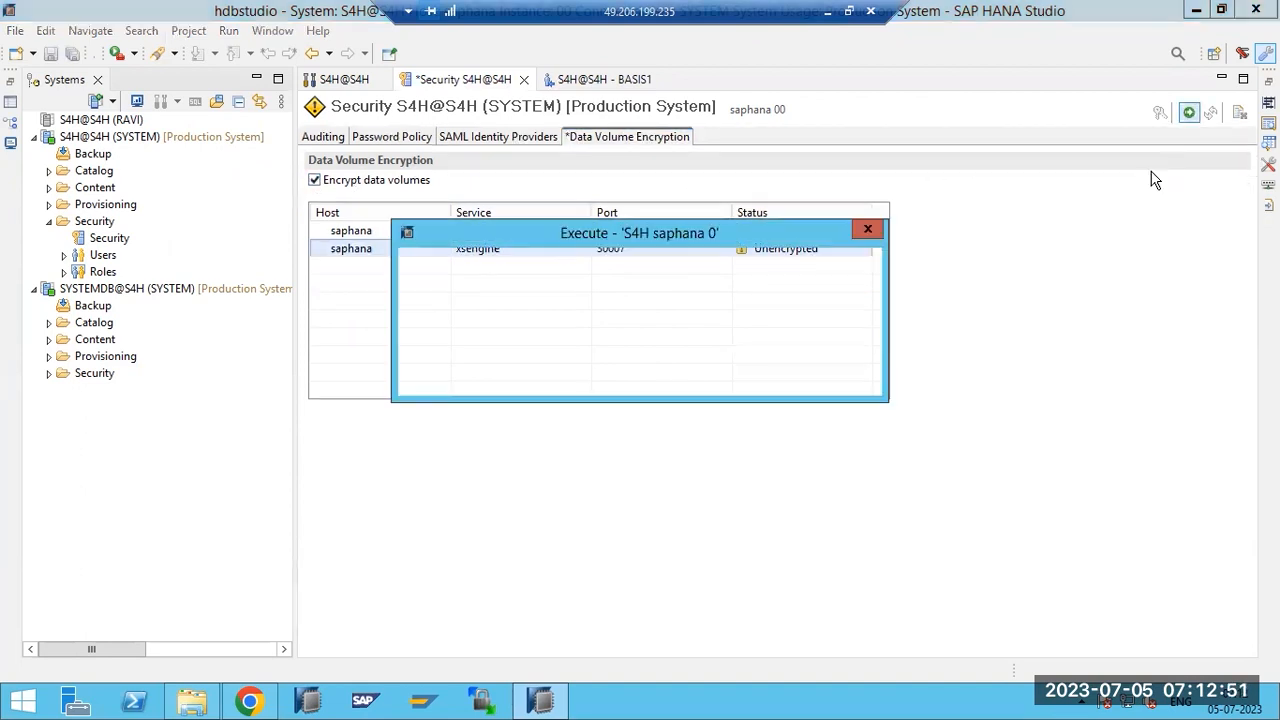
pyautogui.click(736, 374)
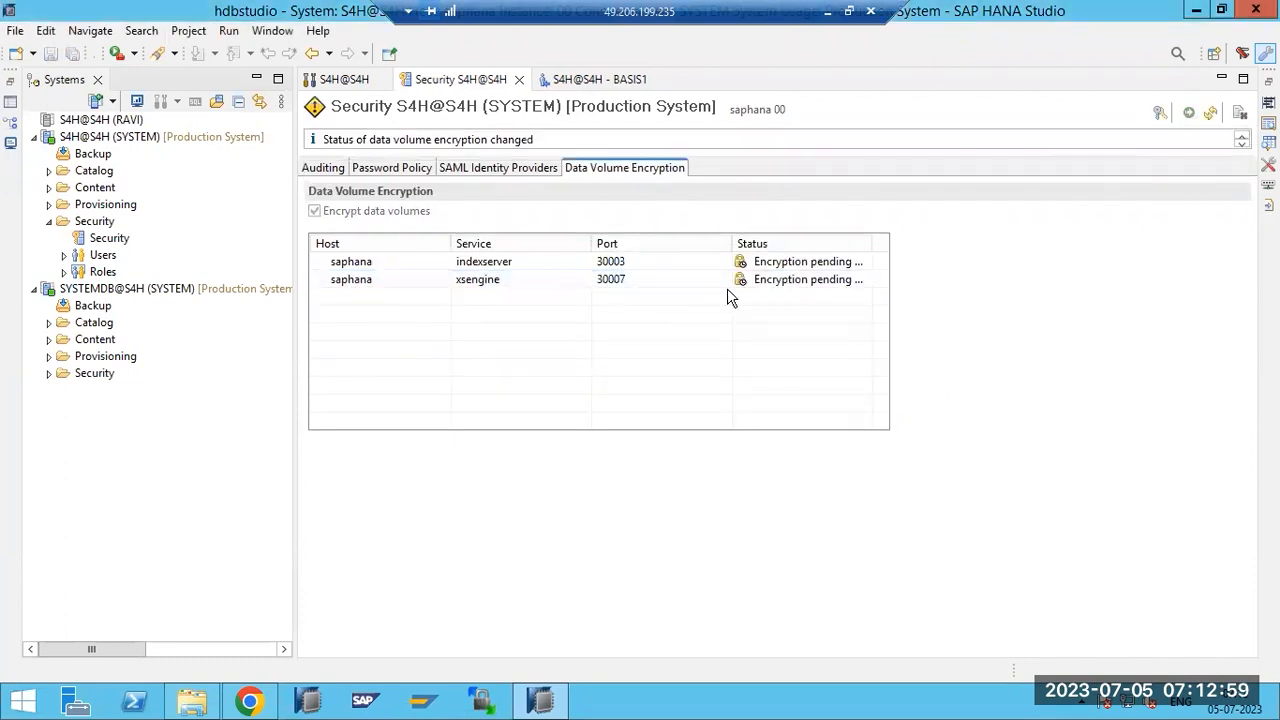
pyautogui.moveTo(749, 291)
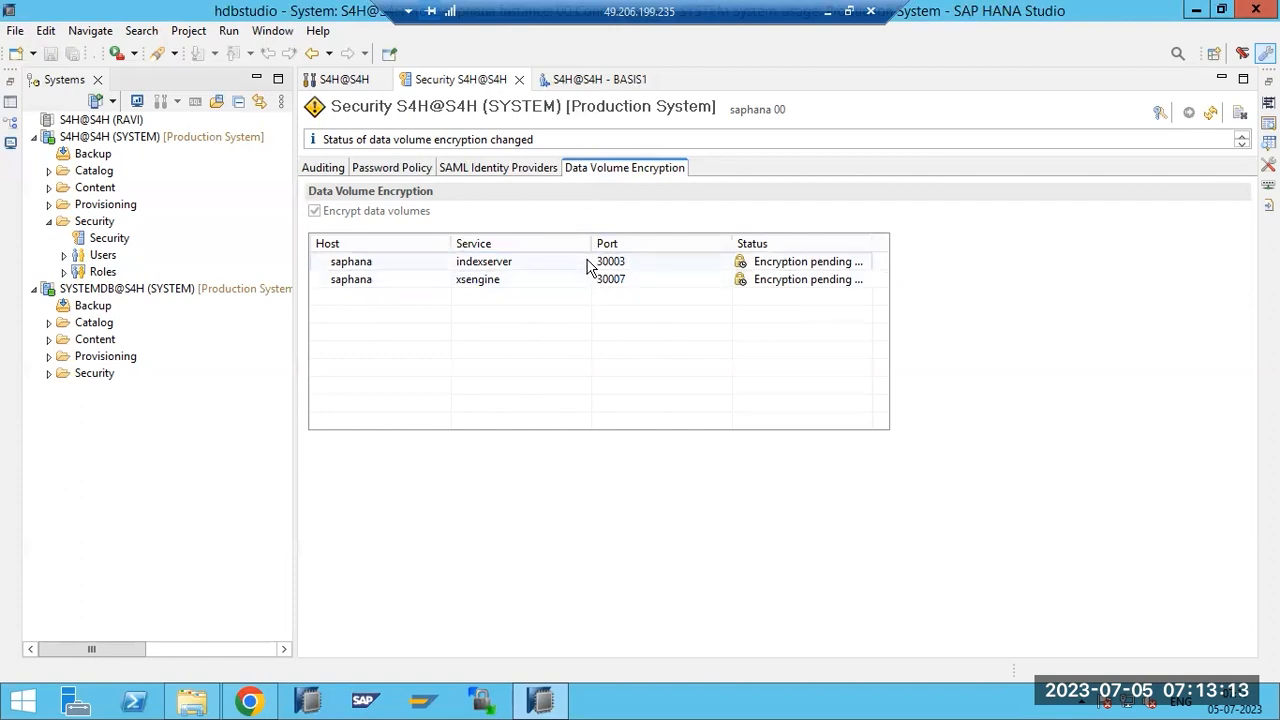
pyautogui.moveTo(590, 265)
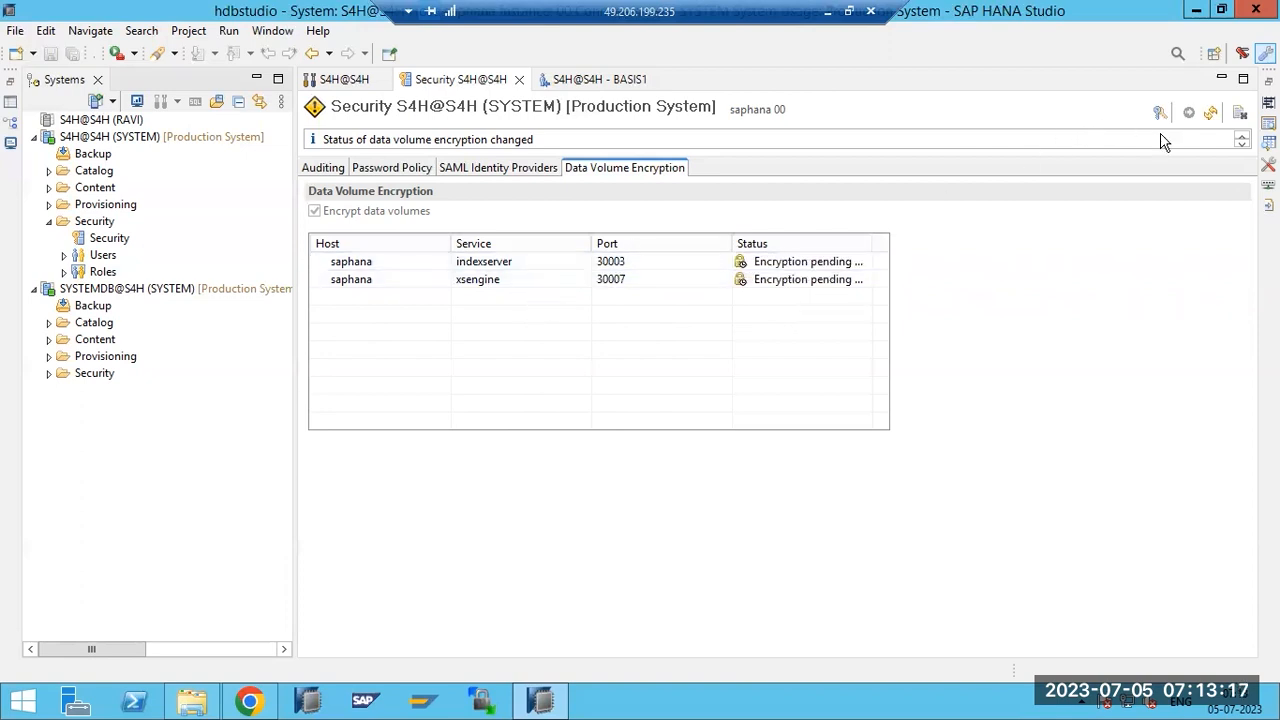
# Refresh encryption status, decline a new page encryption key, and sort services by Port.
pyautogui.click(1210, 113)
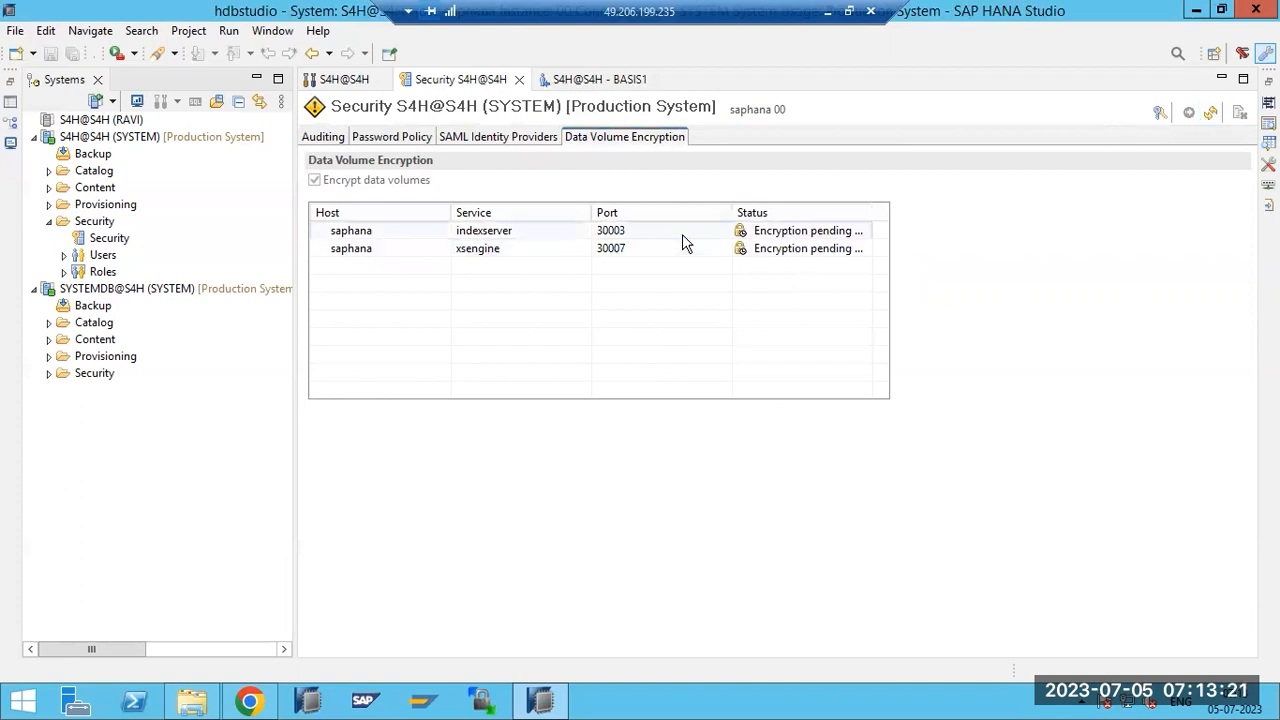
pyautogui.click(1157, 116)
pyautogui.click(721, 366)
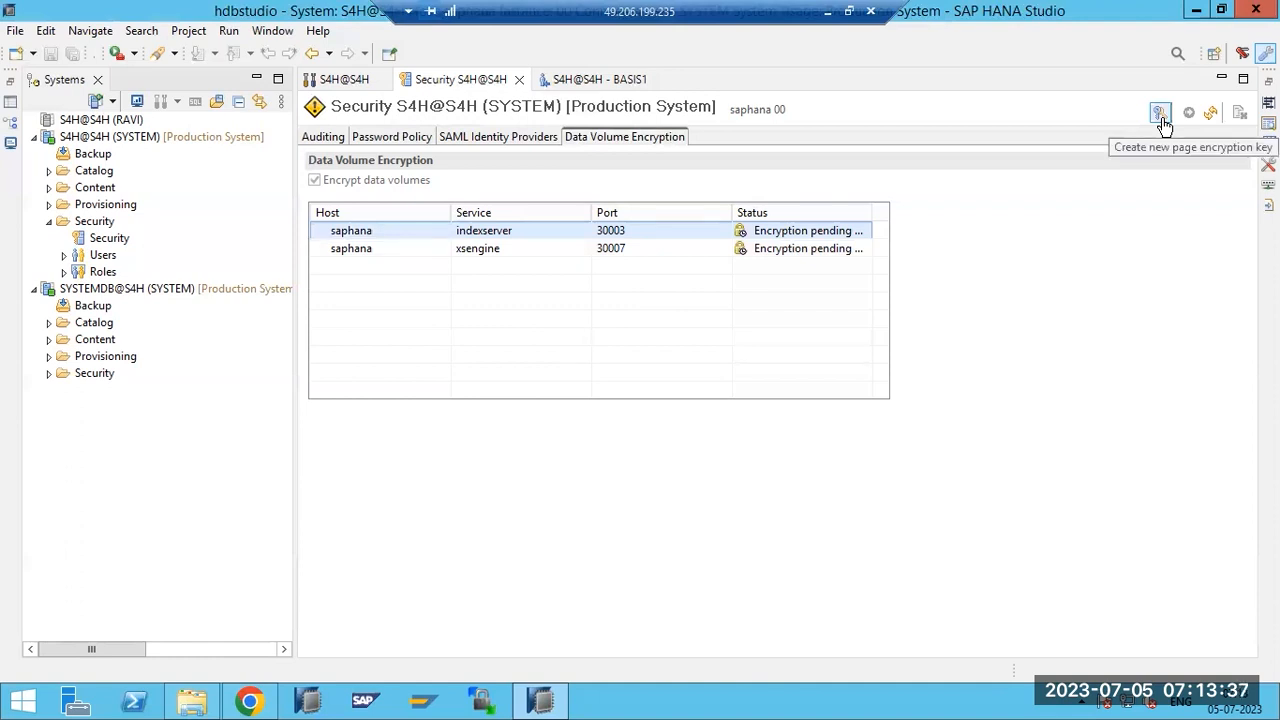
pyautogui.click(723, 247)
pyautogui.click(691, 216)
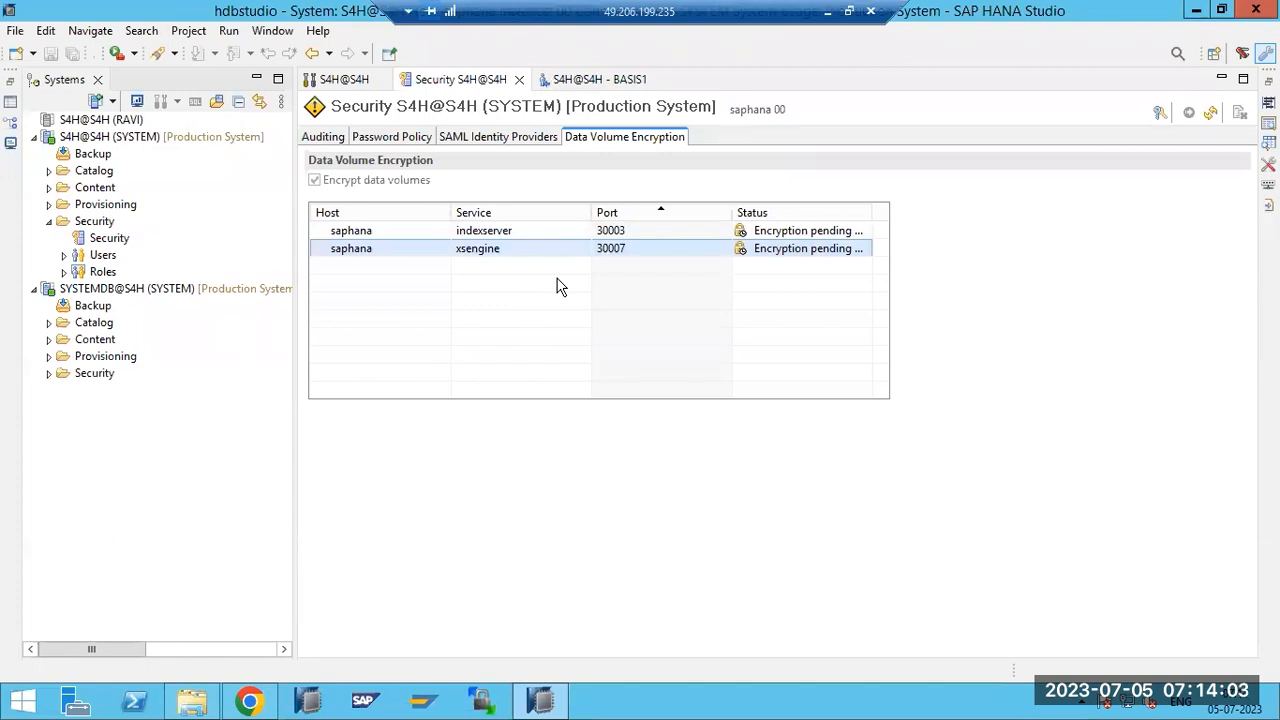
# Browse the Auditing, Password Policy, SAML and Data Volume Encryption tabs, then close Security.
pyautogui.click(325, 140)
pyautogui.click(385, 137)
pyautogui.click(478, 138)
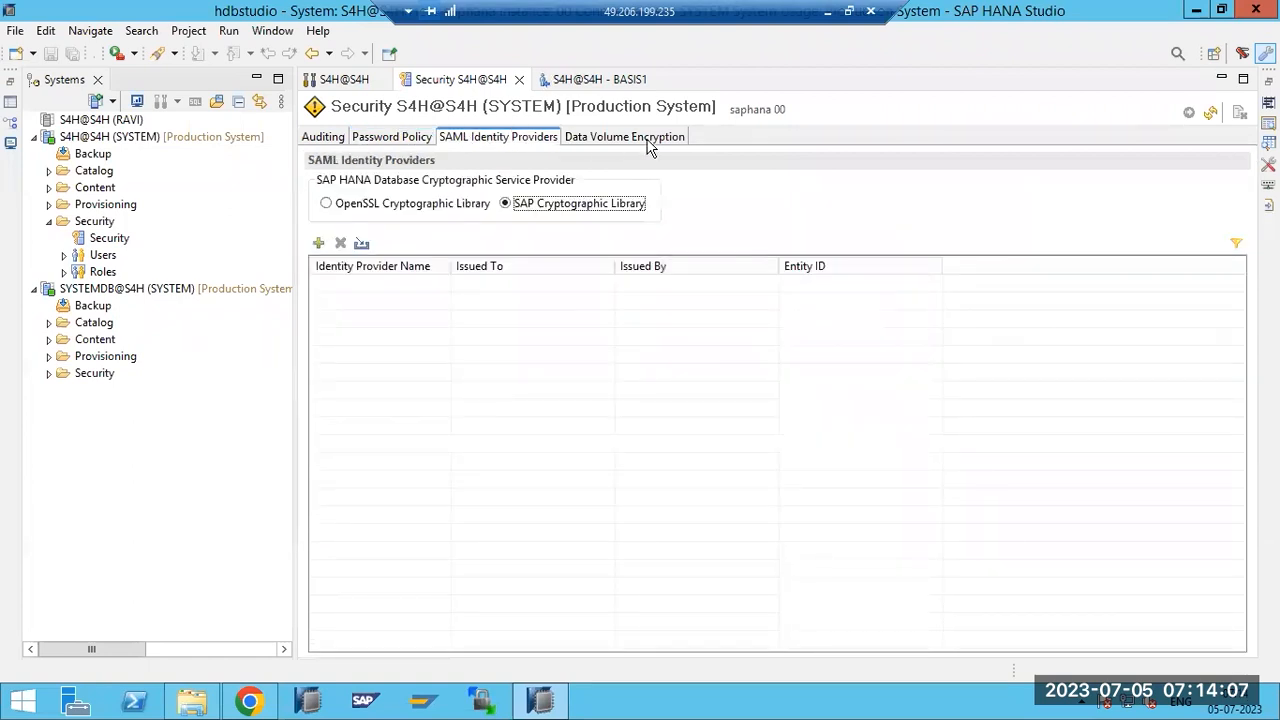
pyautogui.click(650, 140)
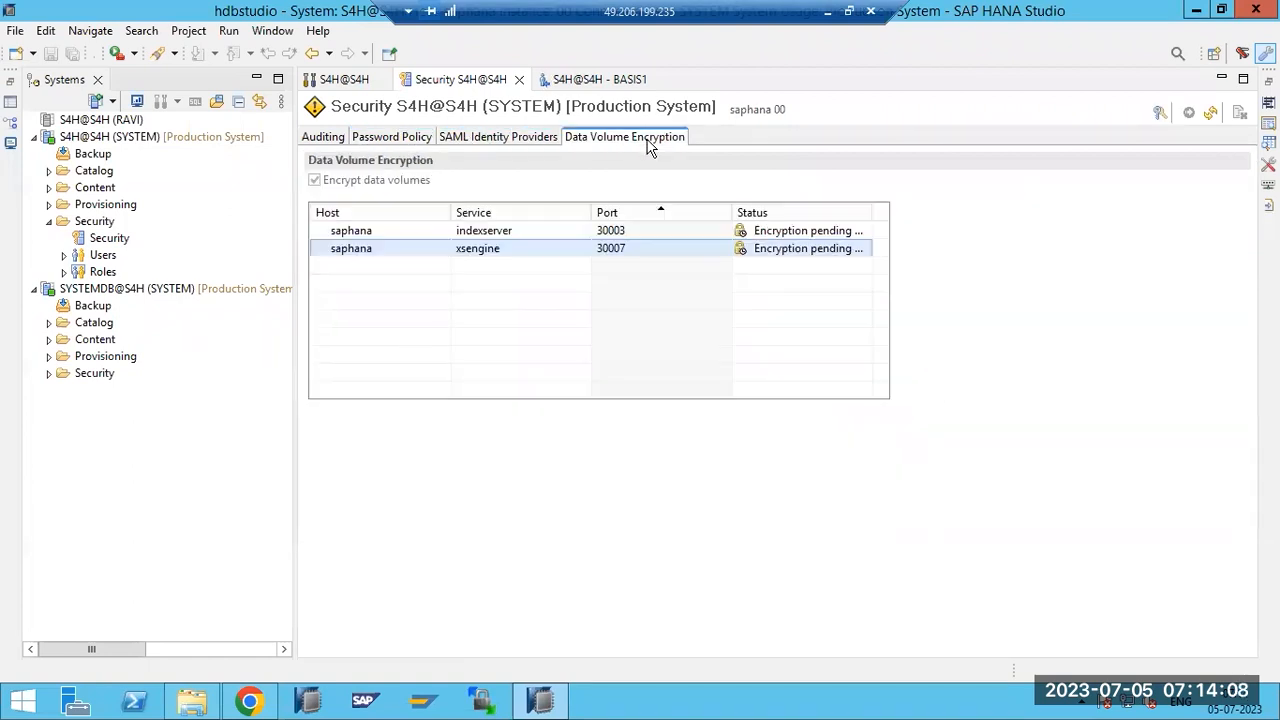
pyautogui.click(530, 138)
pyautogui.click(390, 140)
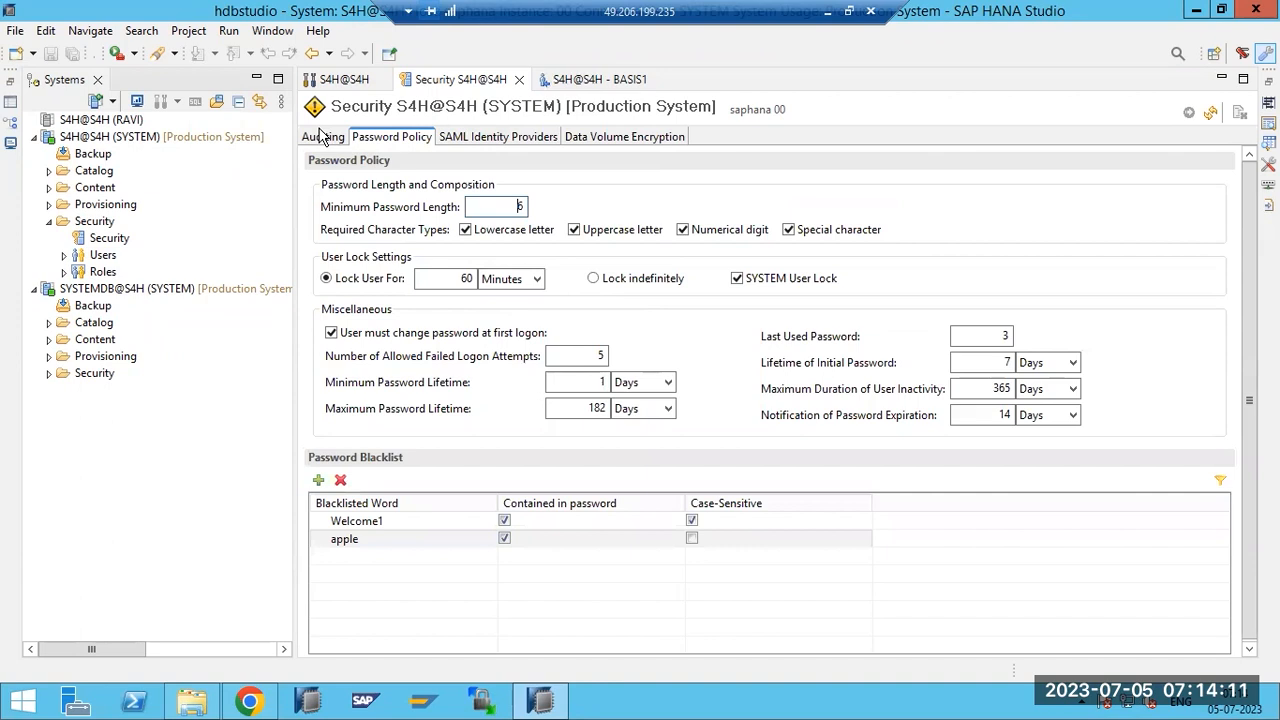
pyautogui.click(323, 138)
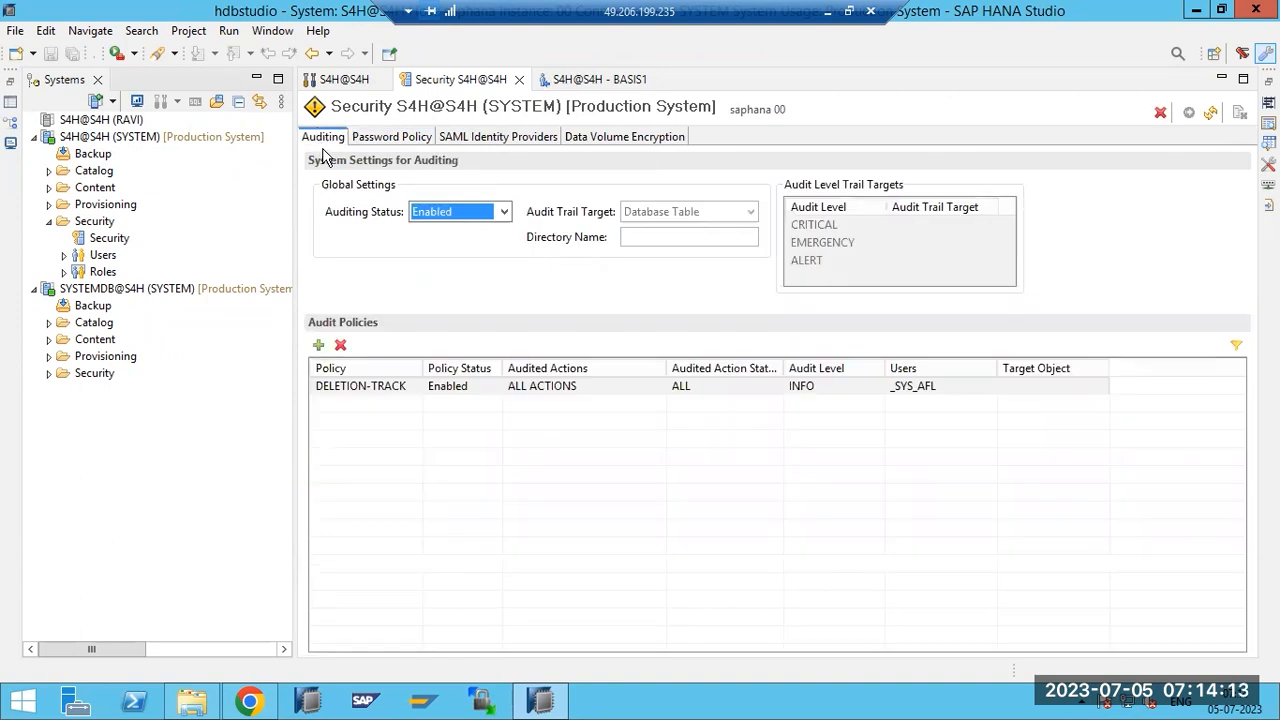
pyautogui.click(520, 80)
# Close the BASIS1 editor and show the refreshed S4H Diagnosis Files list.
pyautogui.click(521, 80)
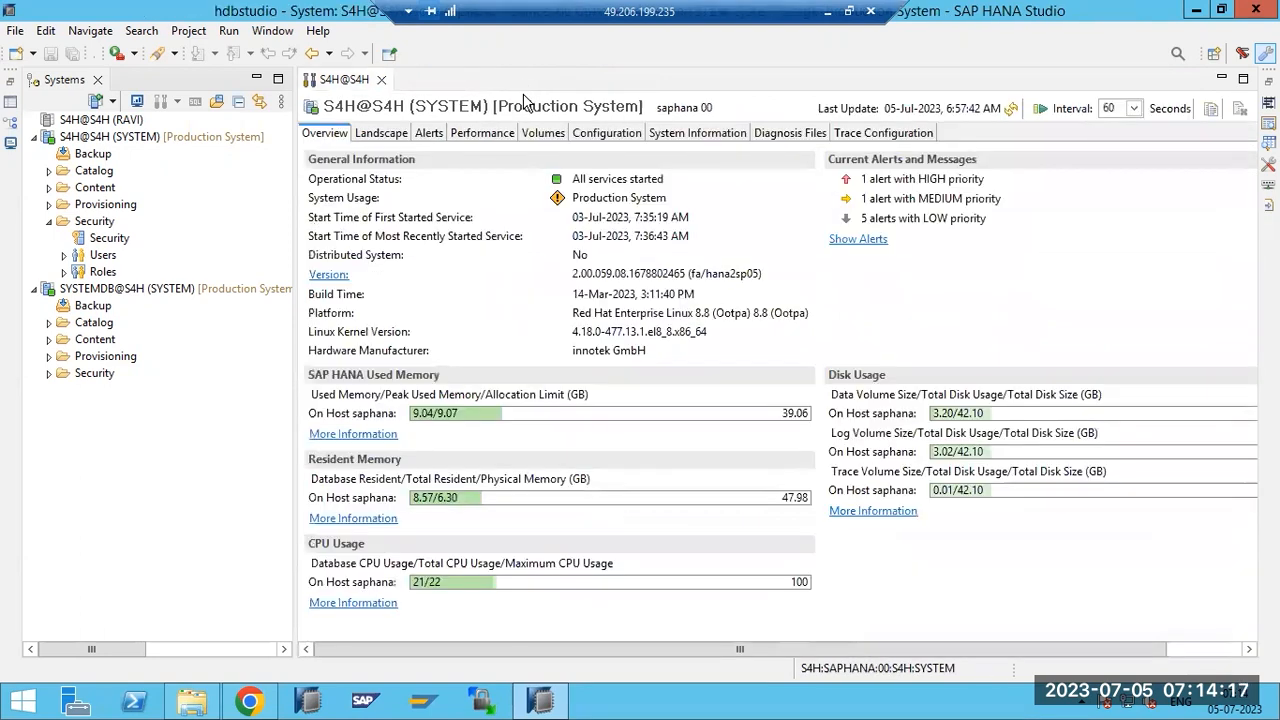
pyautogui.click(790, 134)
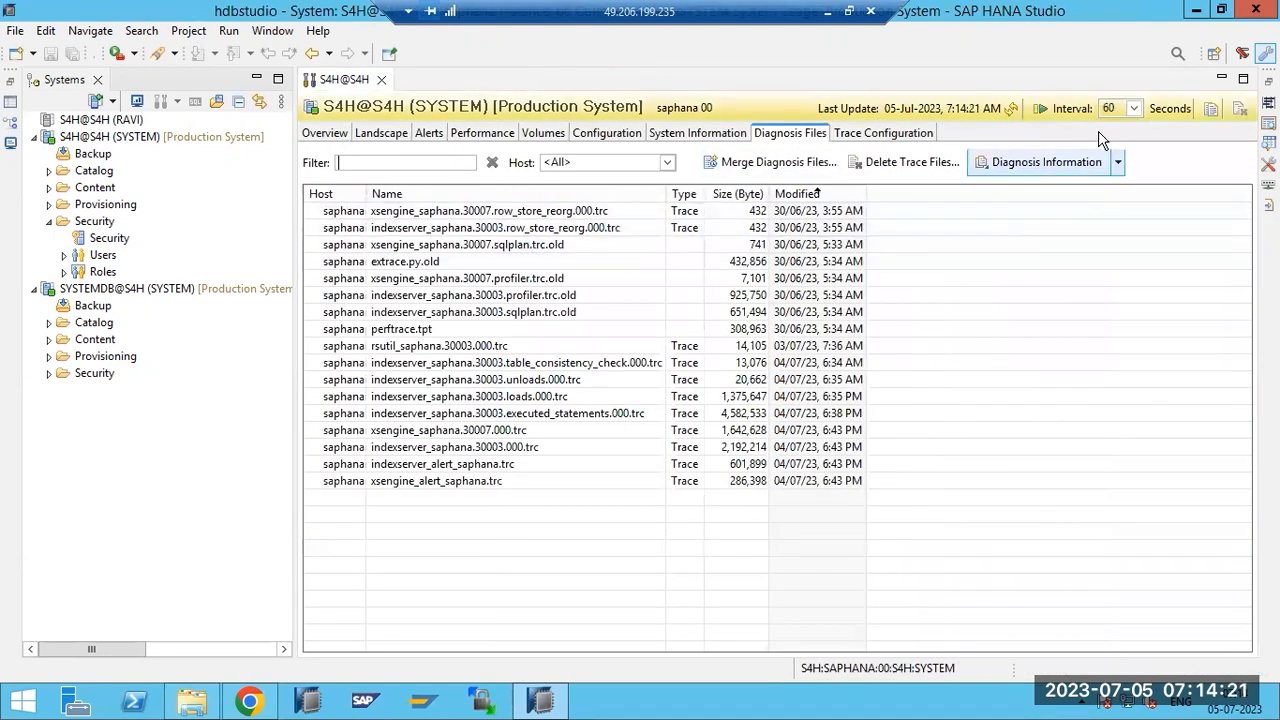
pyautogui.click(1013, 110)
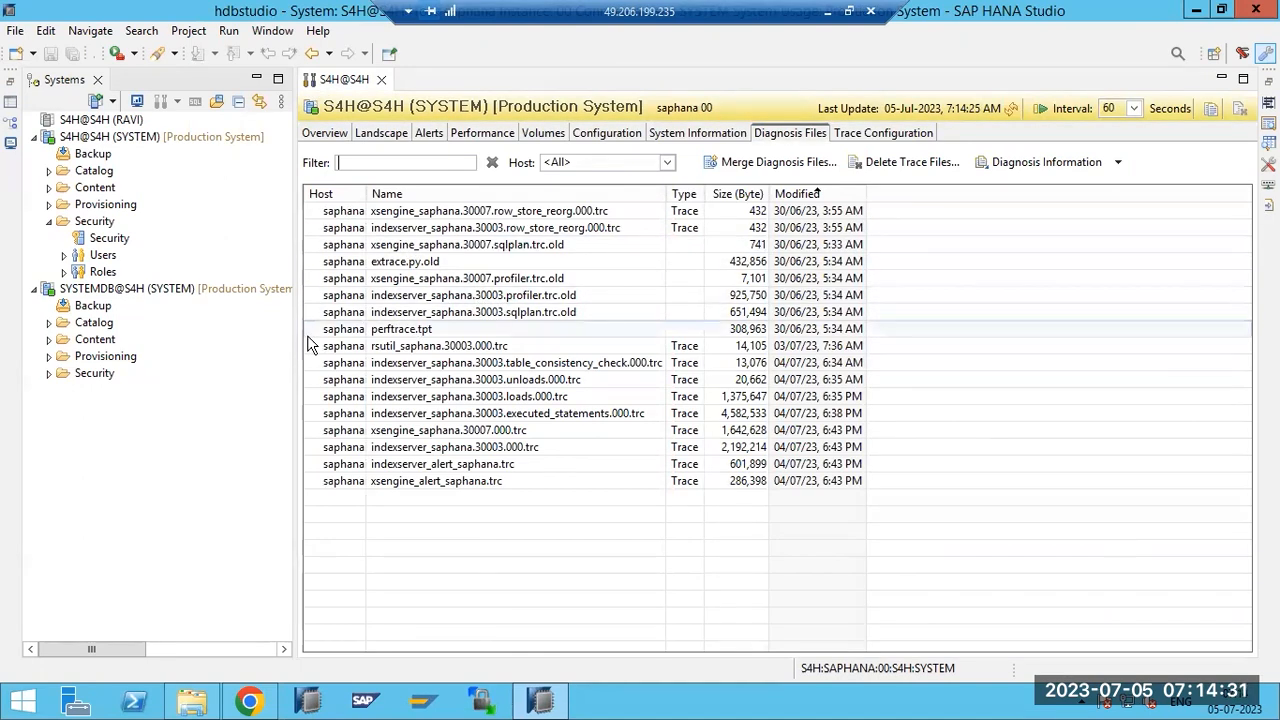
# Open the indexserver_saphana.30003.000.trc trace file and highlight entries like startEncryption and the BACKUP note.
pyautogui.doubleClick(425, 449)
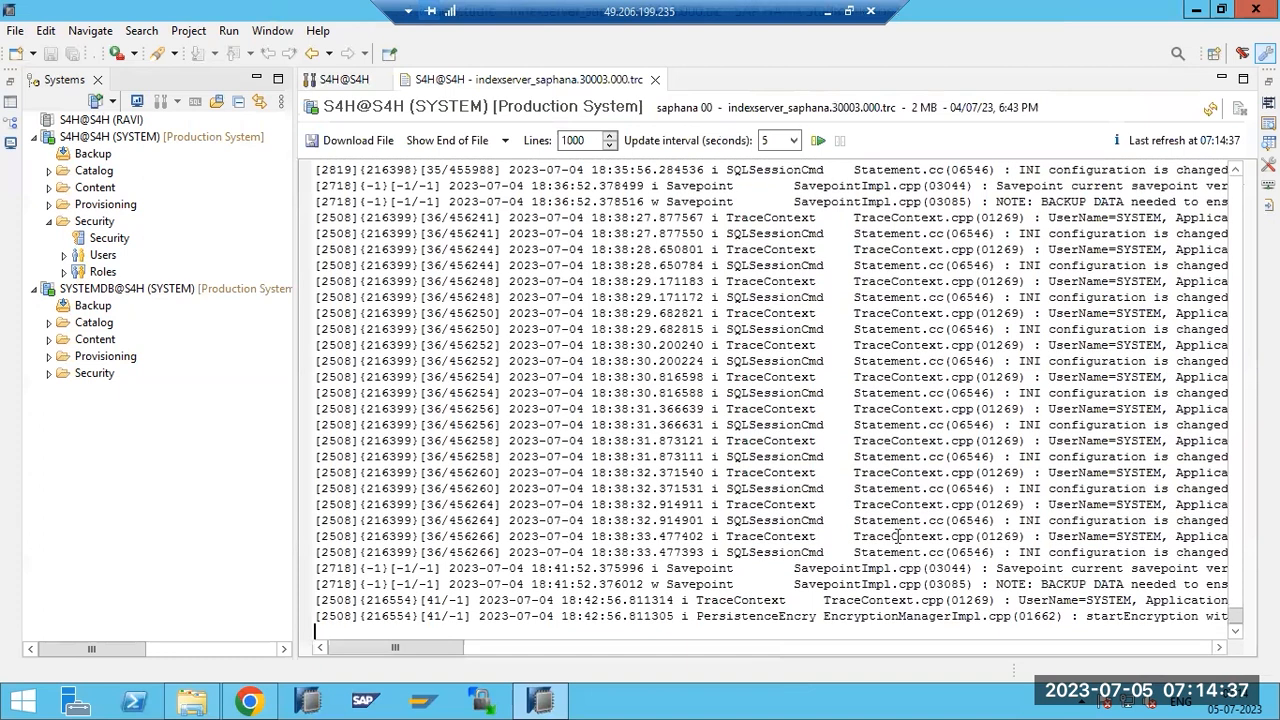
pyautogui.moveTo(1132, 616); pyautogui.dragTo(1200, 616)
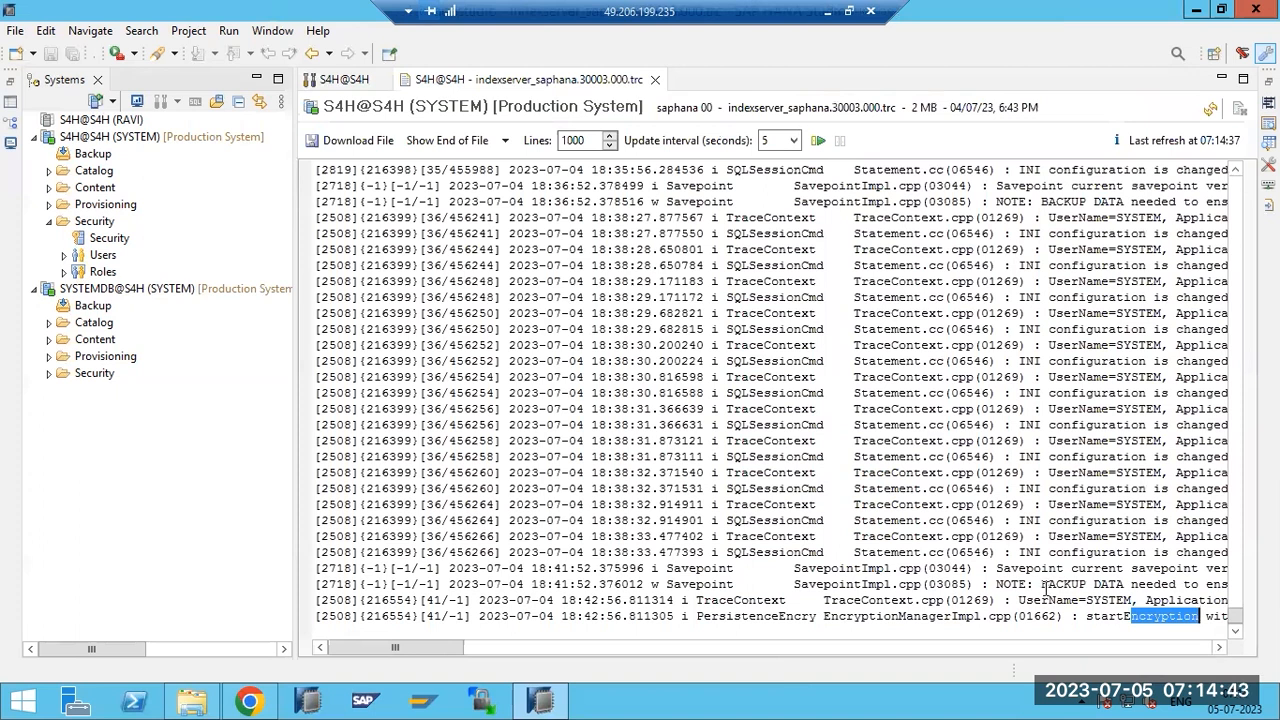
pyautogui.scroll(6, 1046, 588)
pyautogui.moveTo(937, 437); pyautogui.dragTo(1094, 488)
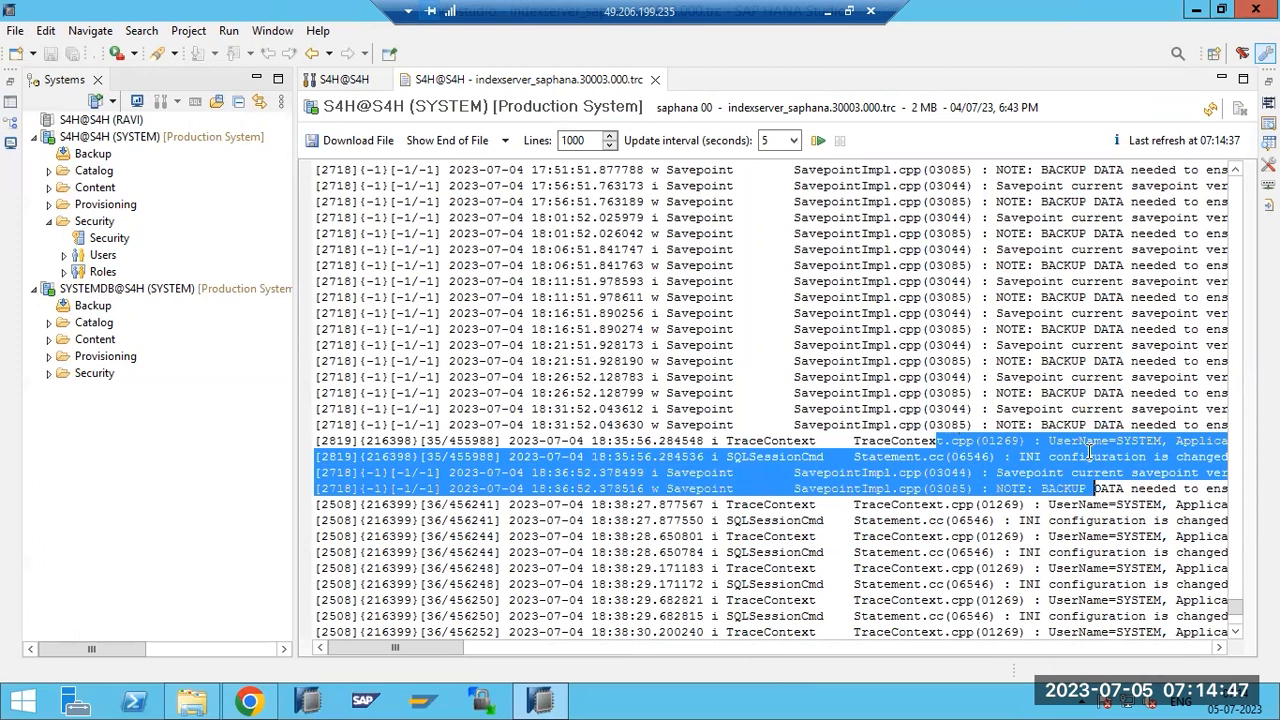
pyautogui.click(1089, 455)
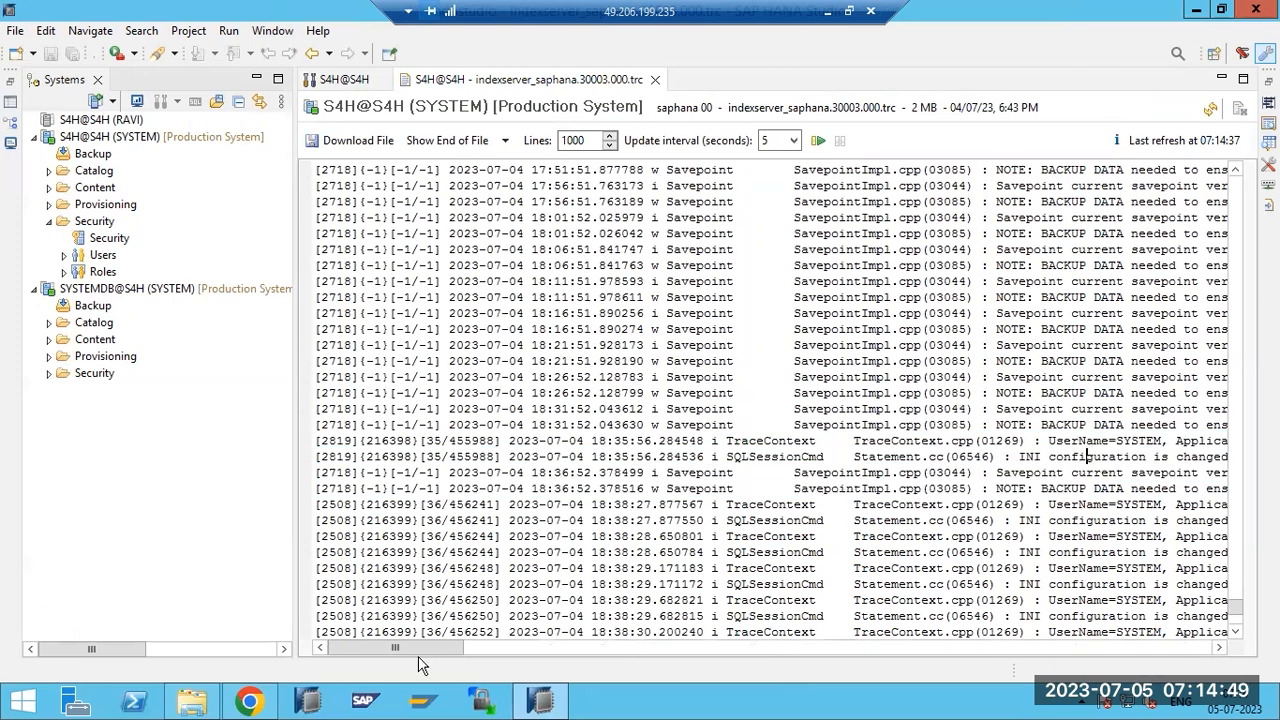
pyautogui.moveTo(418, 648); pyautogui.dragTo(465, 643)
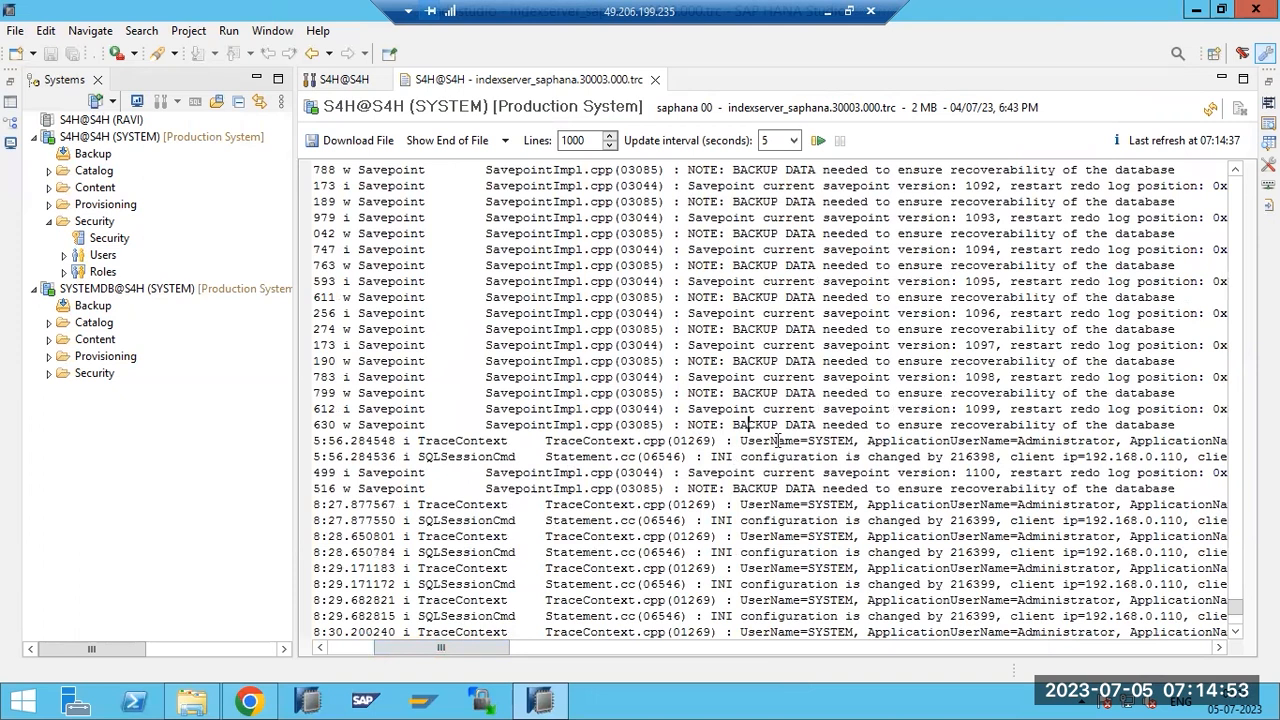
pyautogui.moveTo(746, 425); pyautogui.dragTo(816, 442)
pyautogui.moveTo(738, 457); pyautogui.dragTo(942, 456)
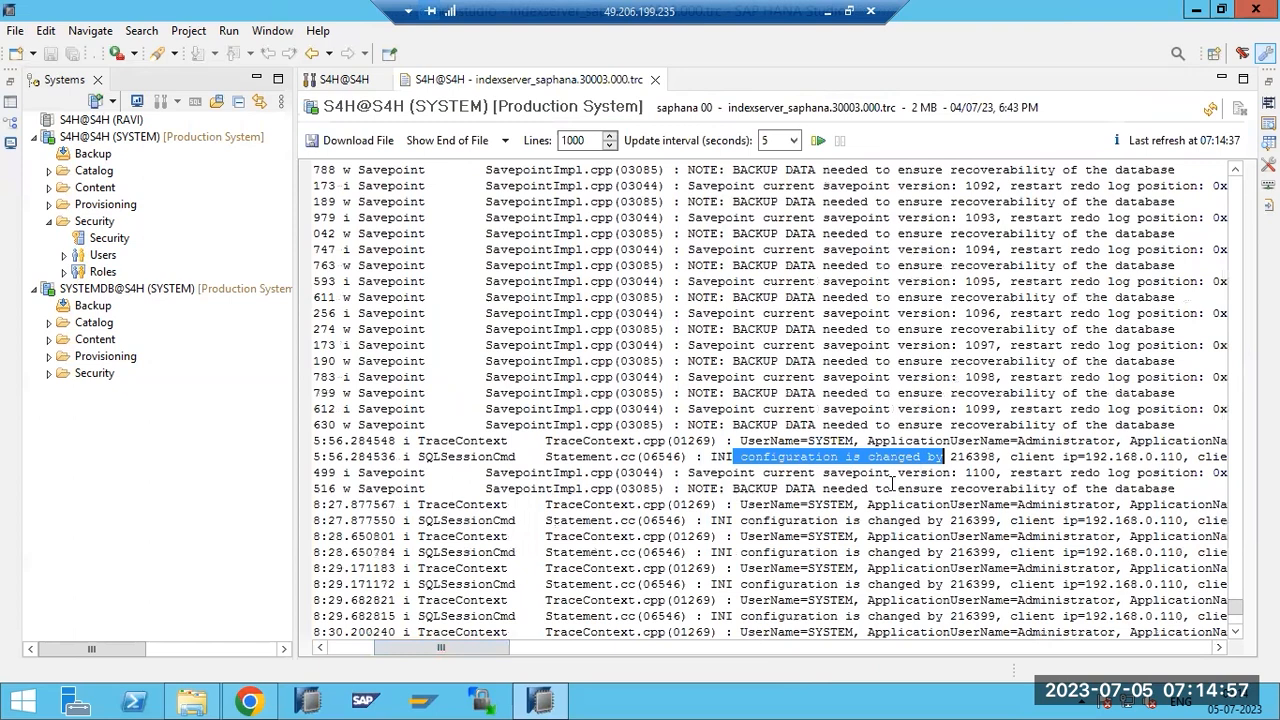
pyautogui.moveTo(496, 647); pyautogui.dragTo(705, 651)
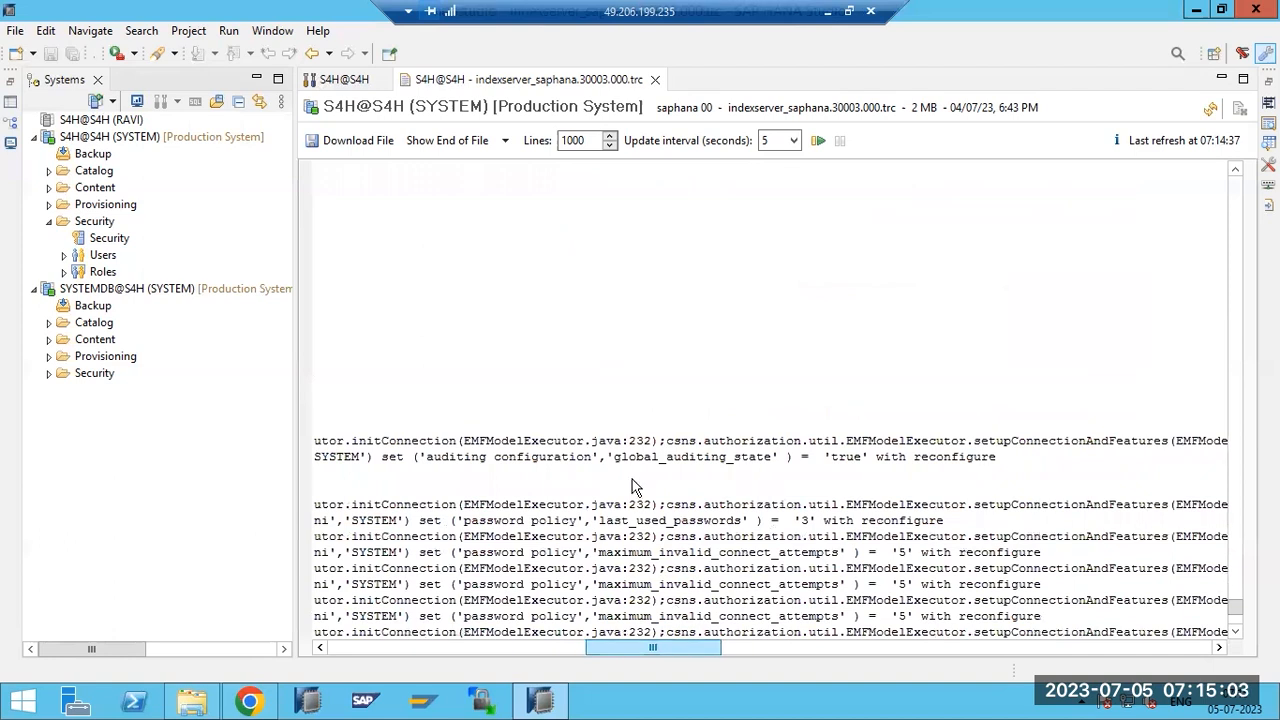
pyautogui.moveTo(619, 456); pyautogui.dragTo(760, 458)
# Scroll through the rest of the trace, close it, and show the S4H Overview.
pyautogui.scroll(-1, 757, 460)
pyautogui.scroll(-2, 757, 462)
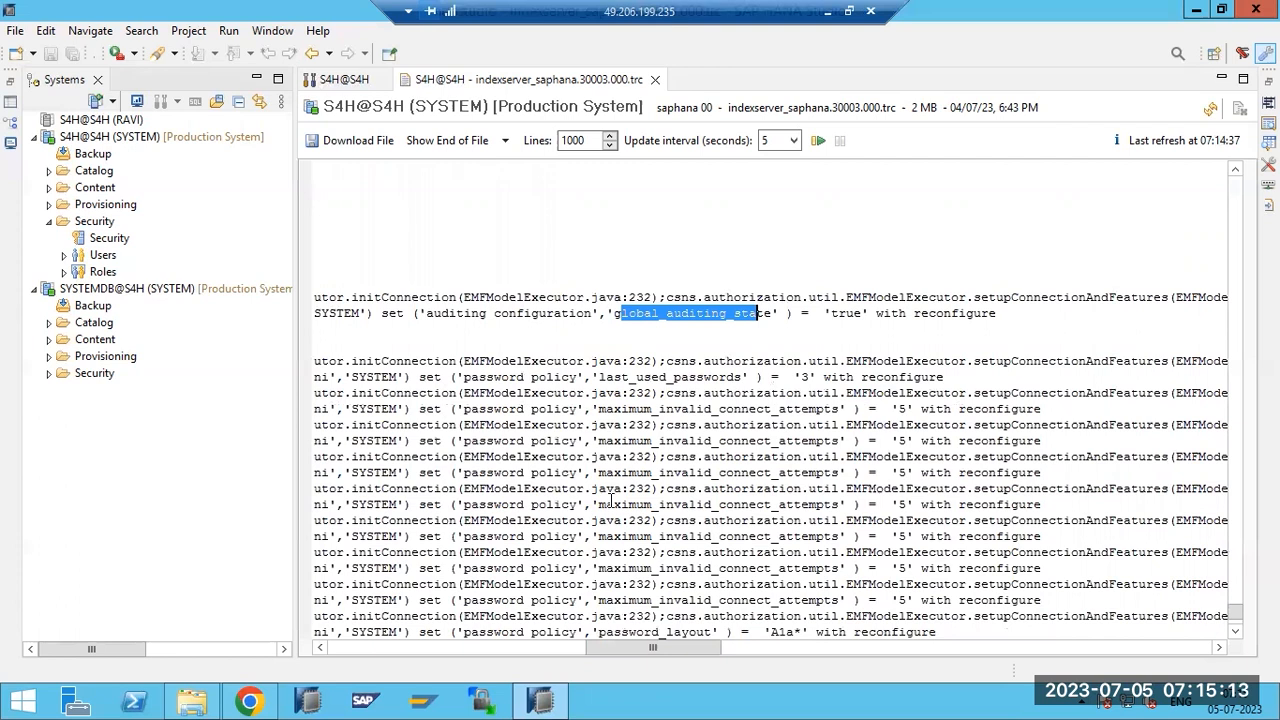
pyautogui.scroll(10, 543, 309)
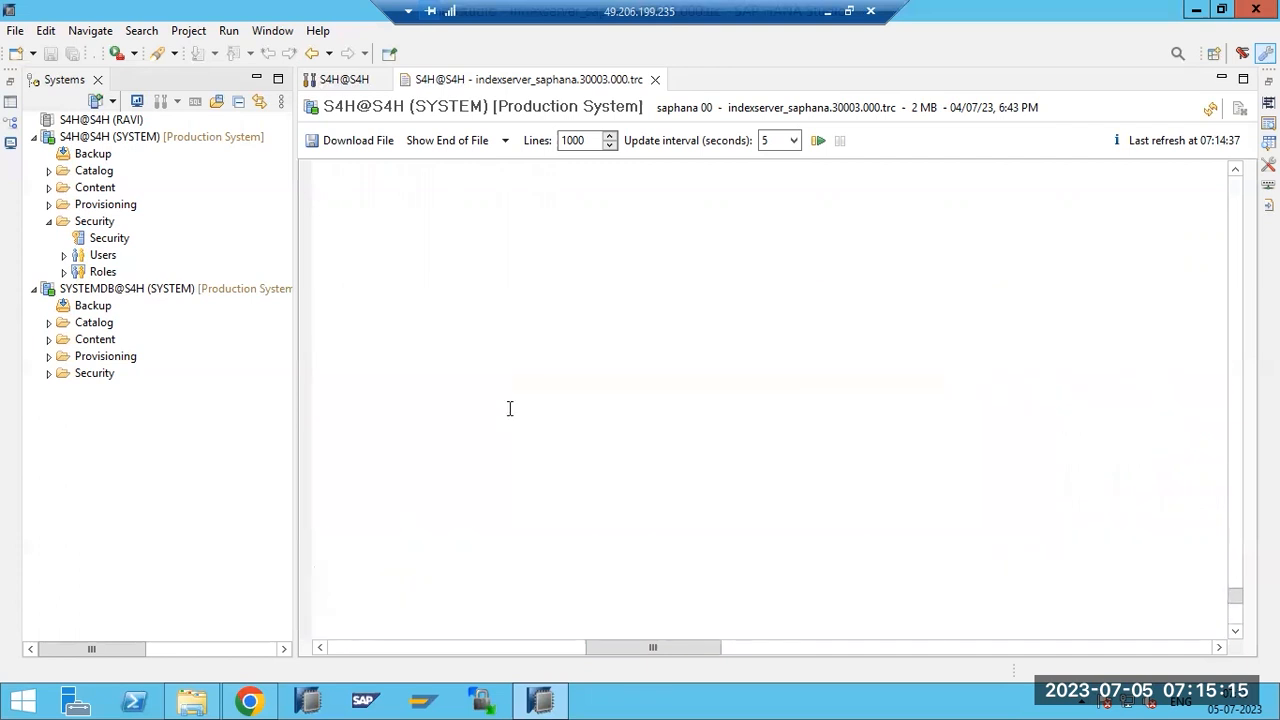
pyautogui.click(395, 645)
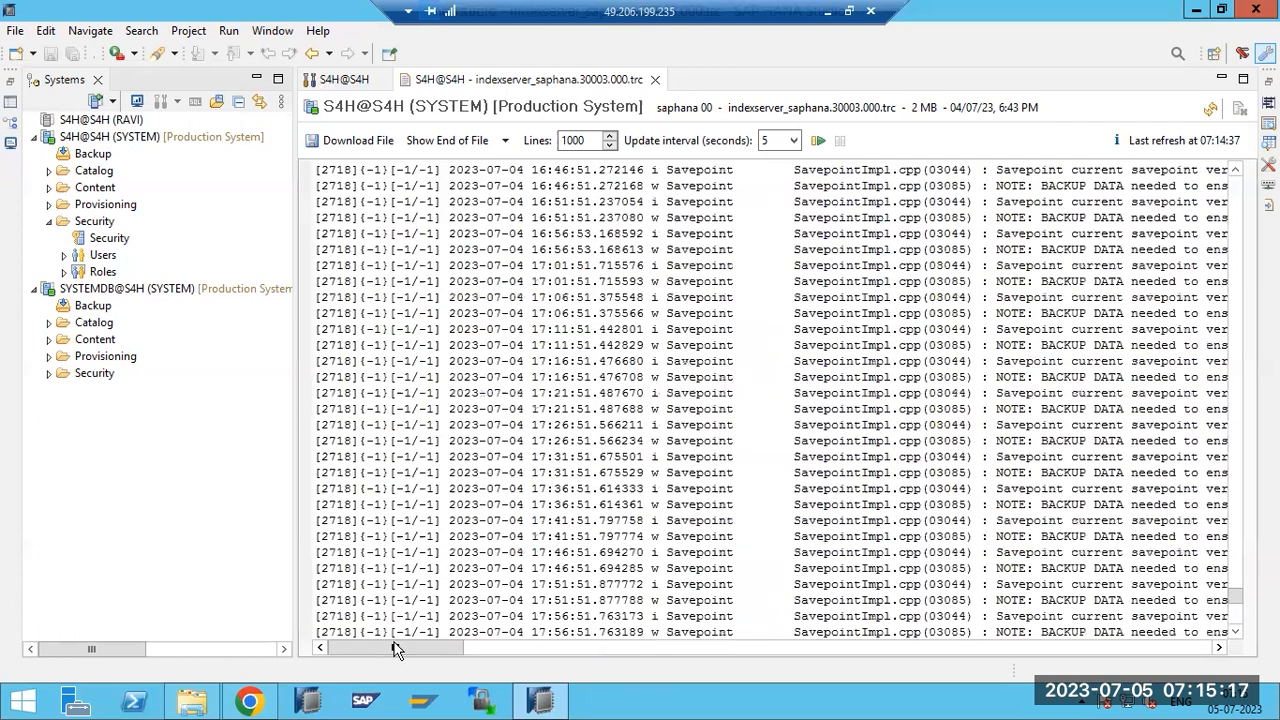
pyautogui.scroll(20, 826, 515)
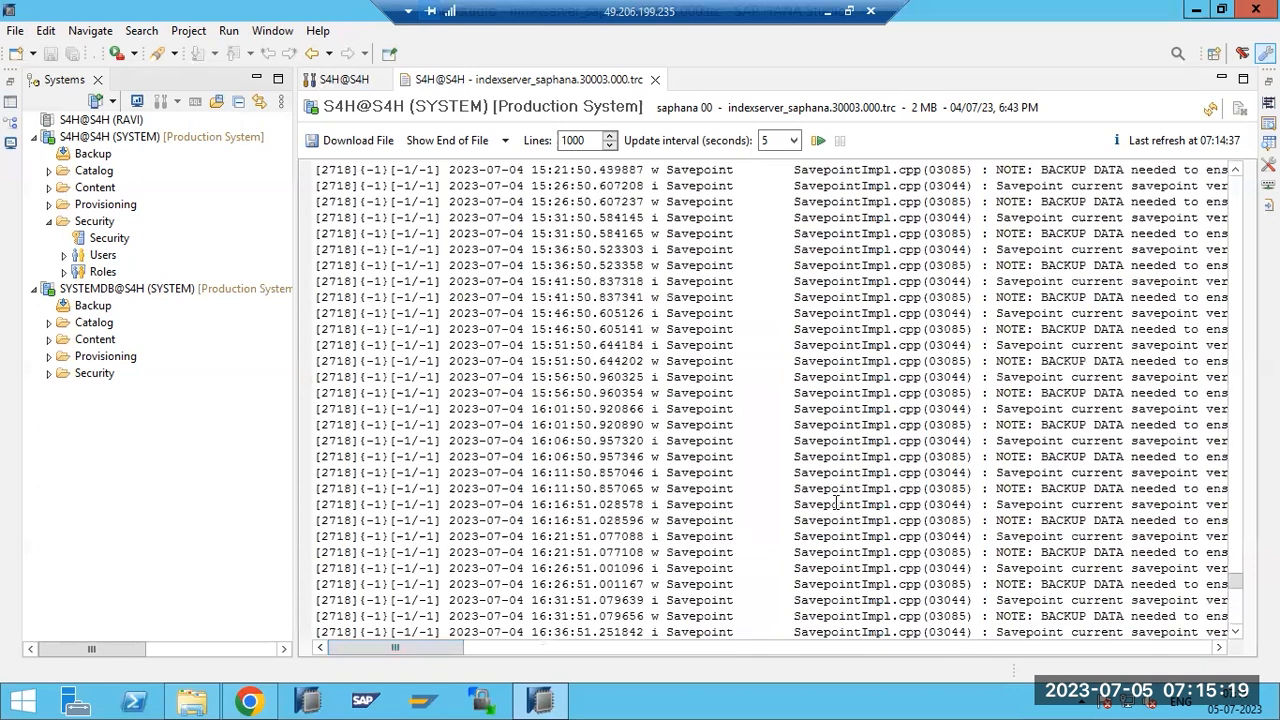
pyautogui.scroll(17, 834, 497)
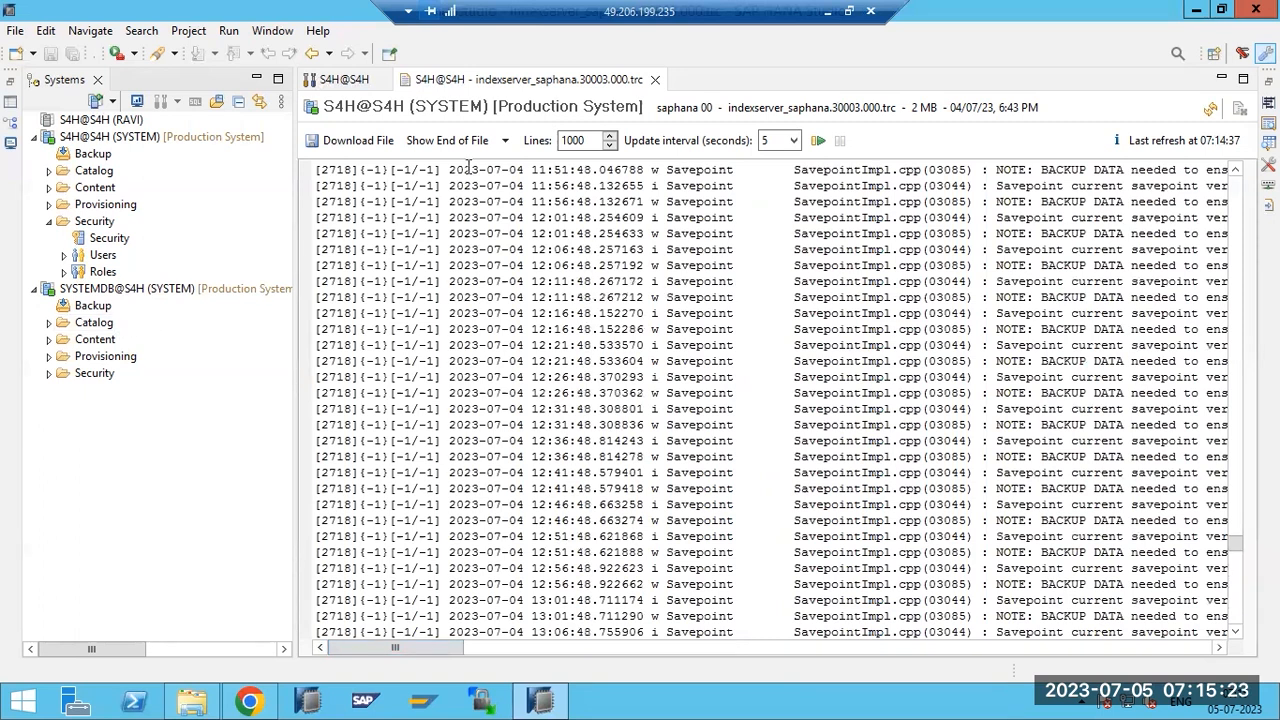
pyautogui.click(655, 80)
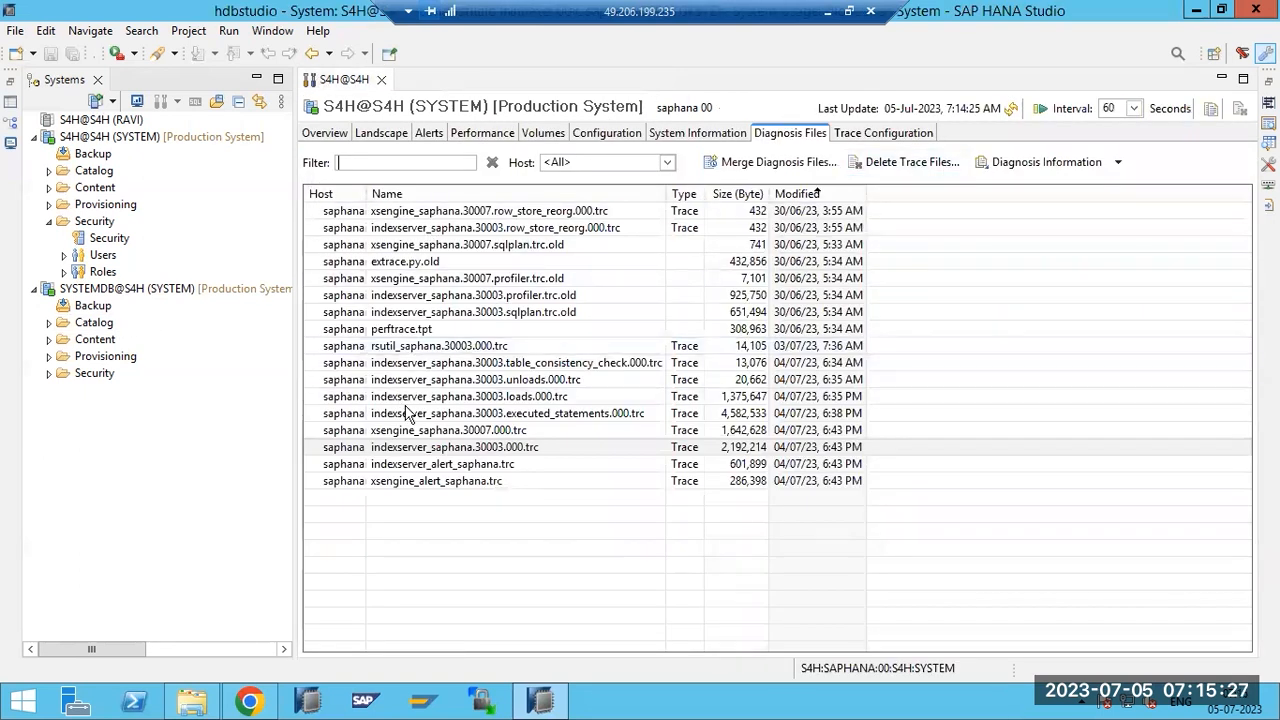
pyautogui.click(325, 134)
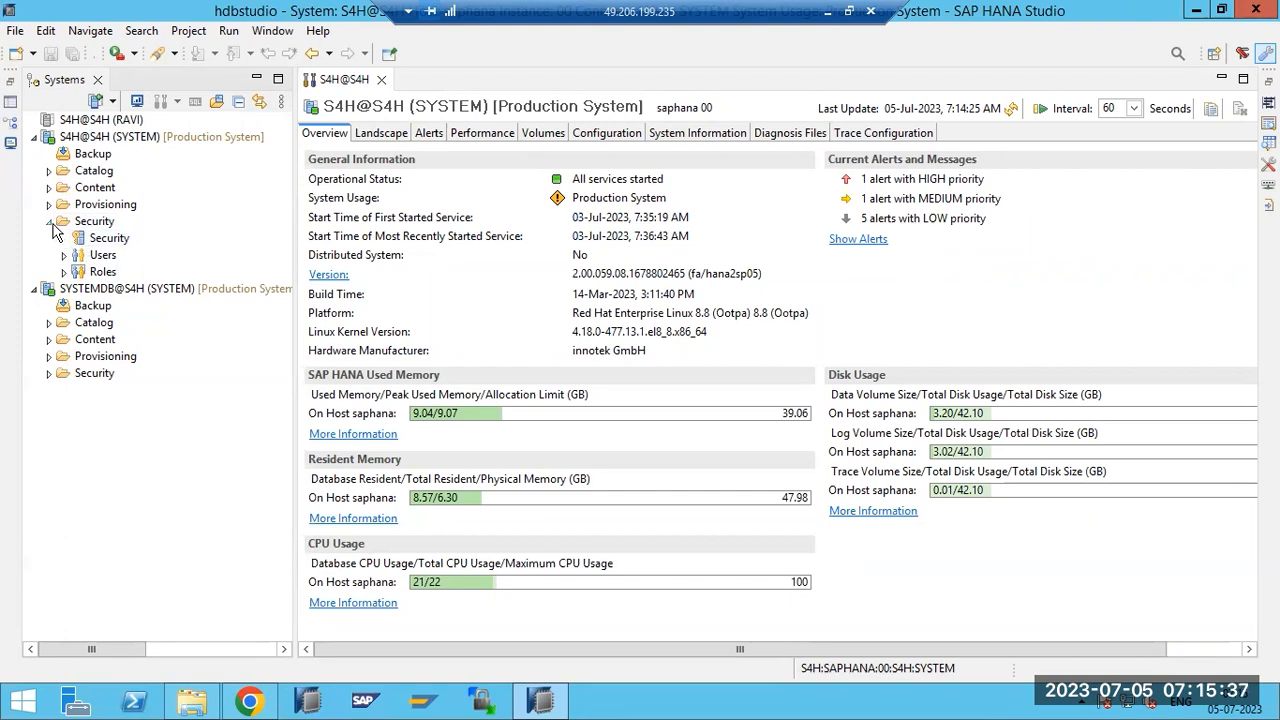
# Collapse Security and expand Catalog > SYS > Tables under S4H@S4H, then scroll the table list.
pyautogui.click(50, 222)
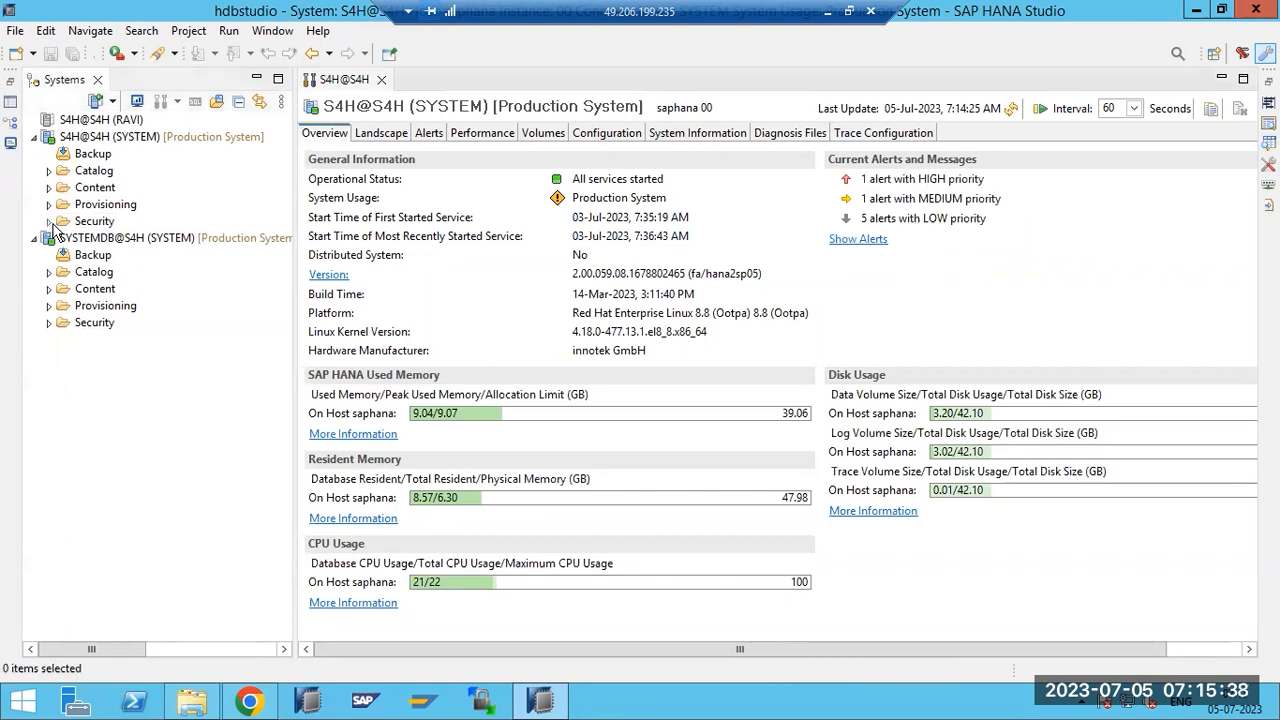
pyautogui.click(49, 171)
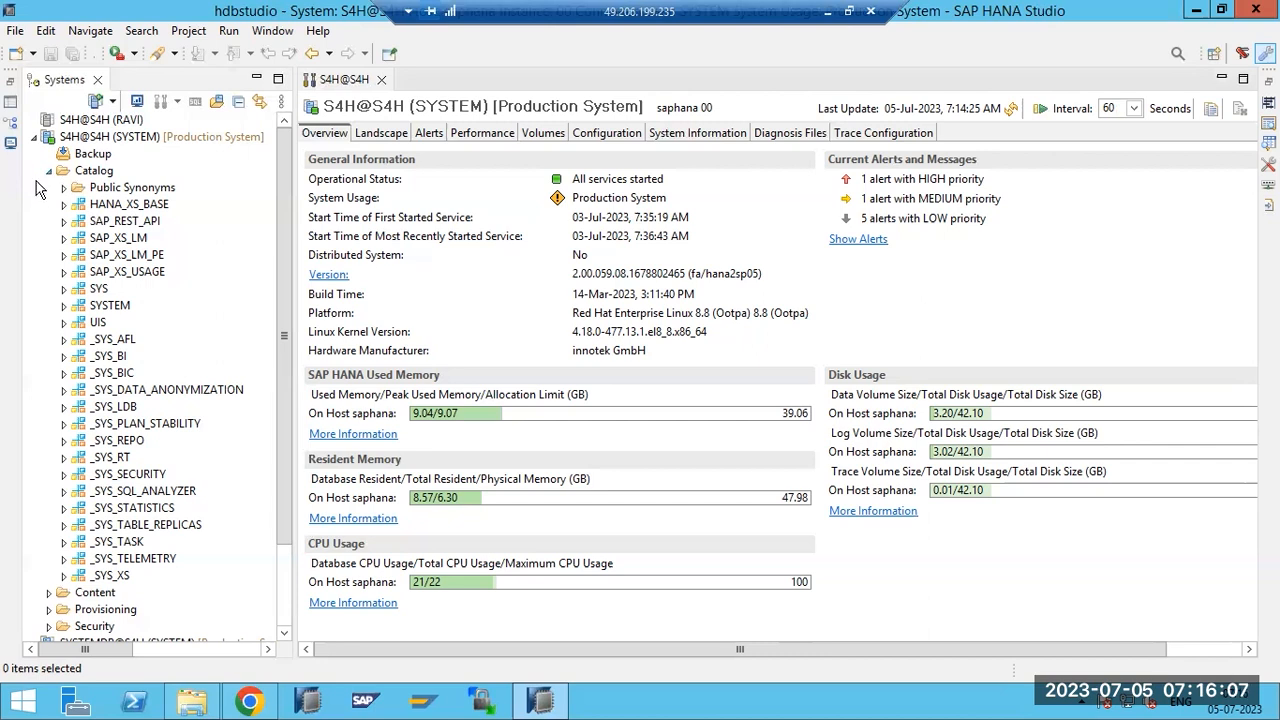
pyautogui.click(46, 175)
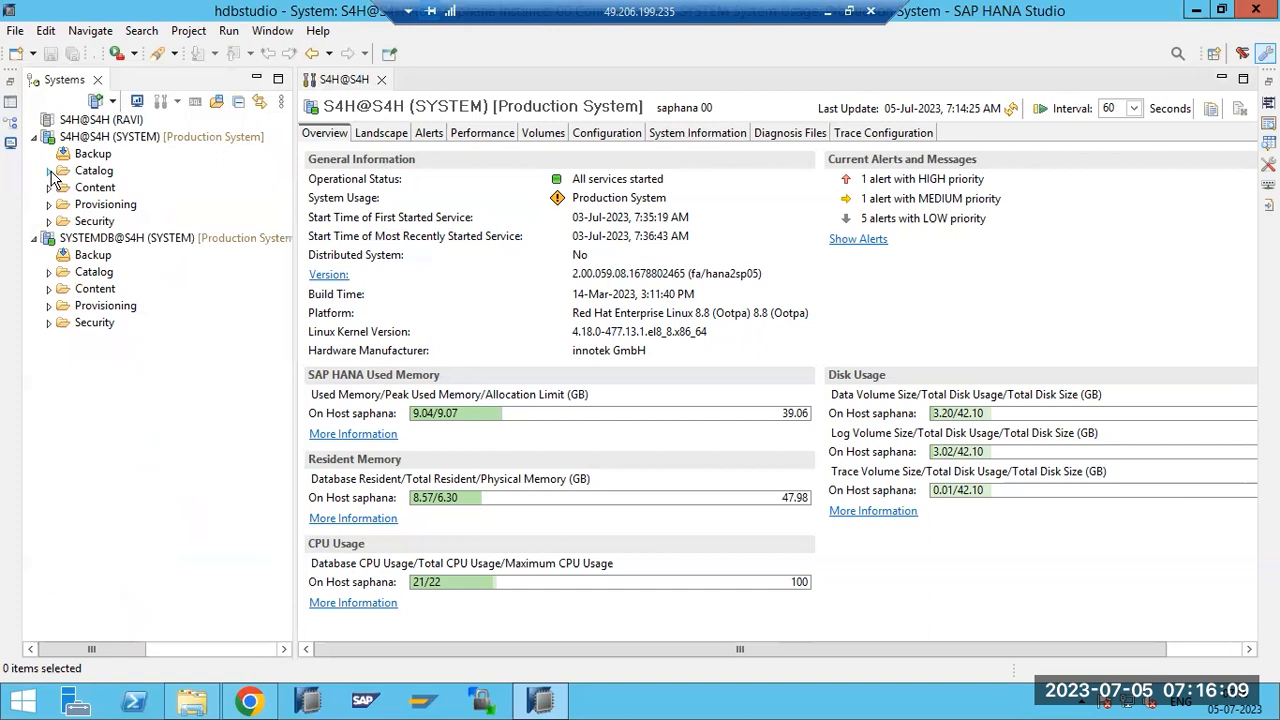
pyautogui.click(47, 172)
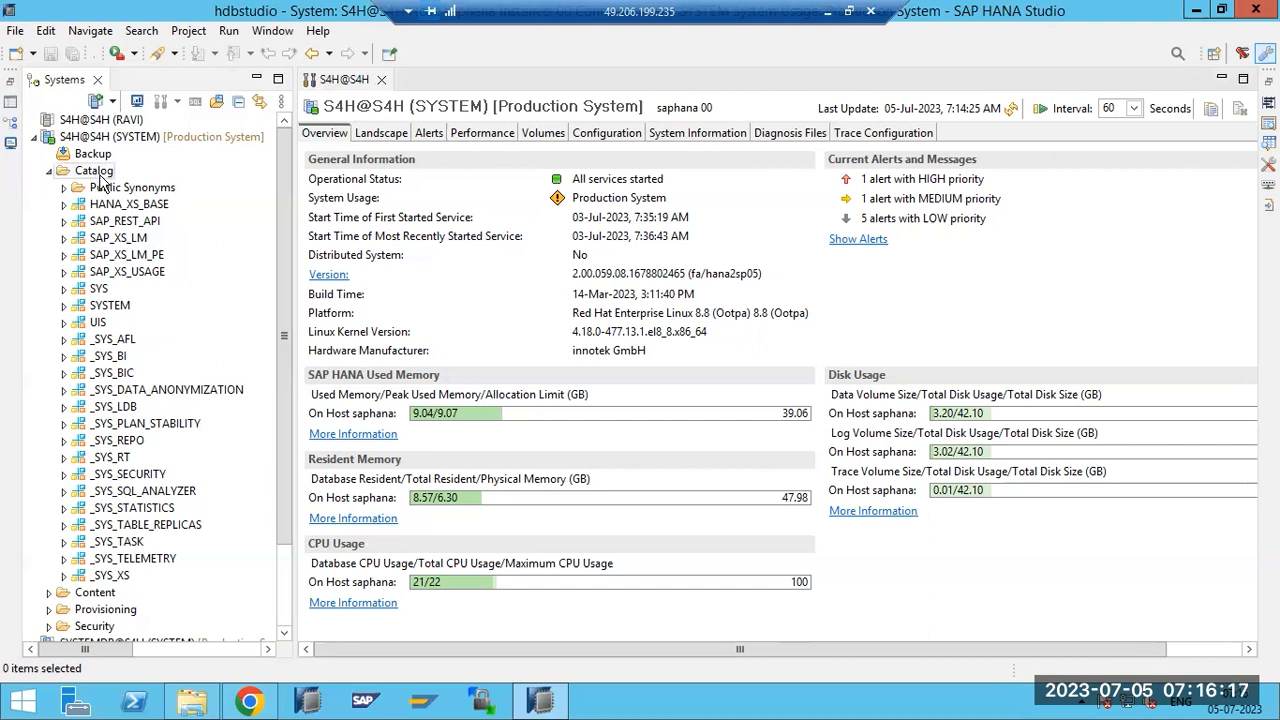
pyautogui.click(63, 289)
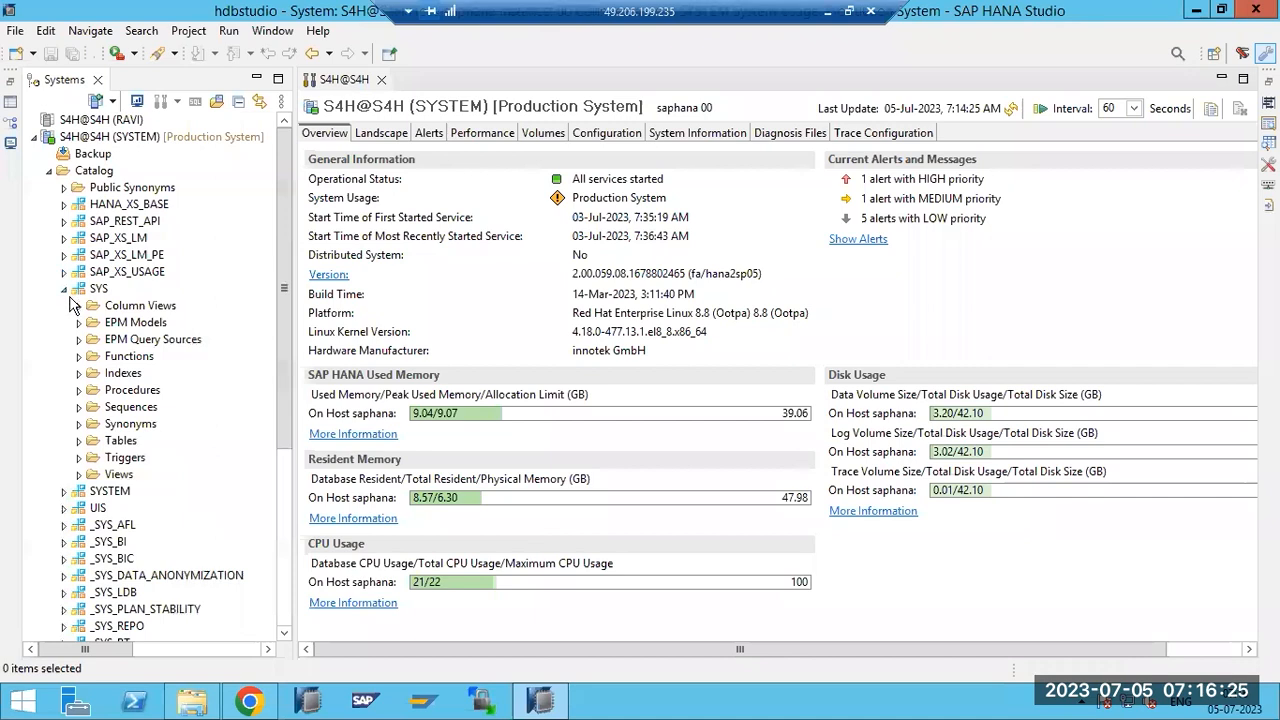
pyautogui.click(64, 289)
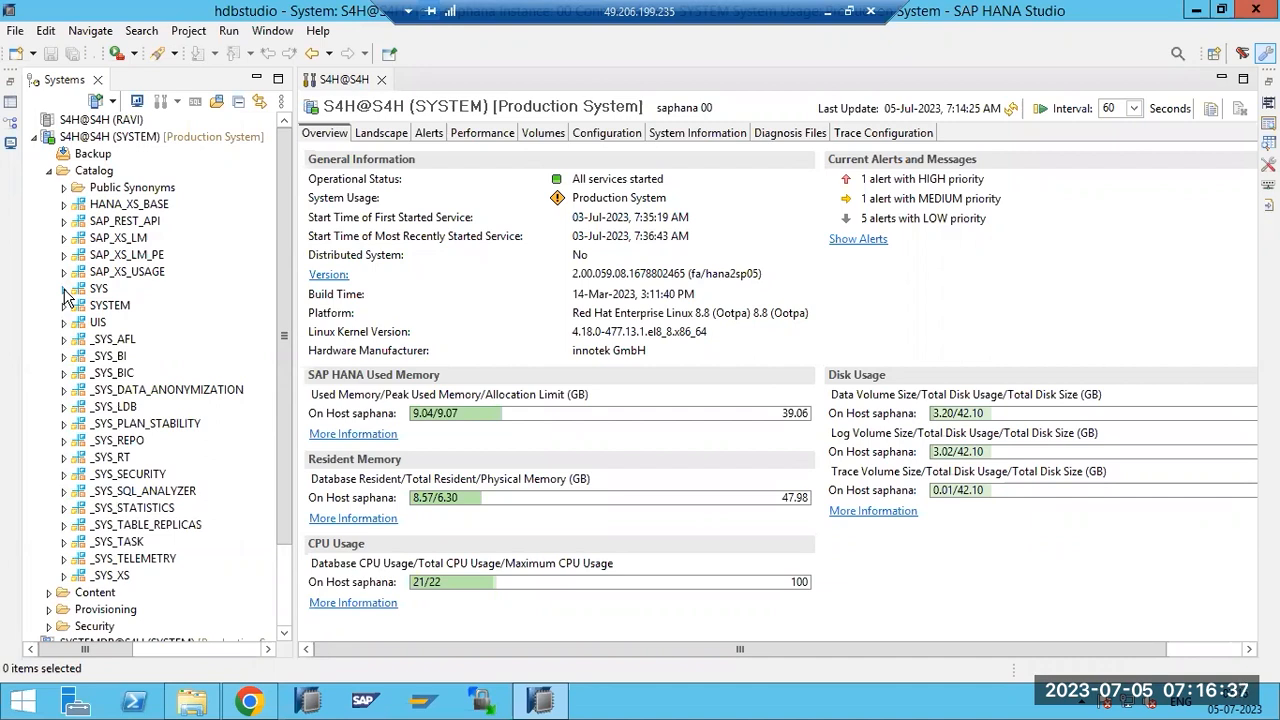
pyautogui.click(64, 288)
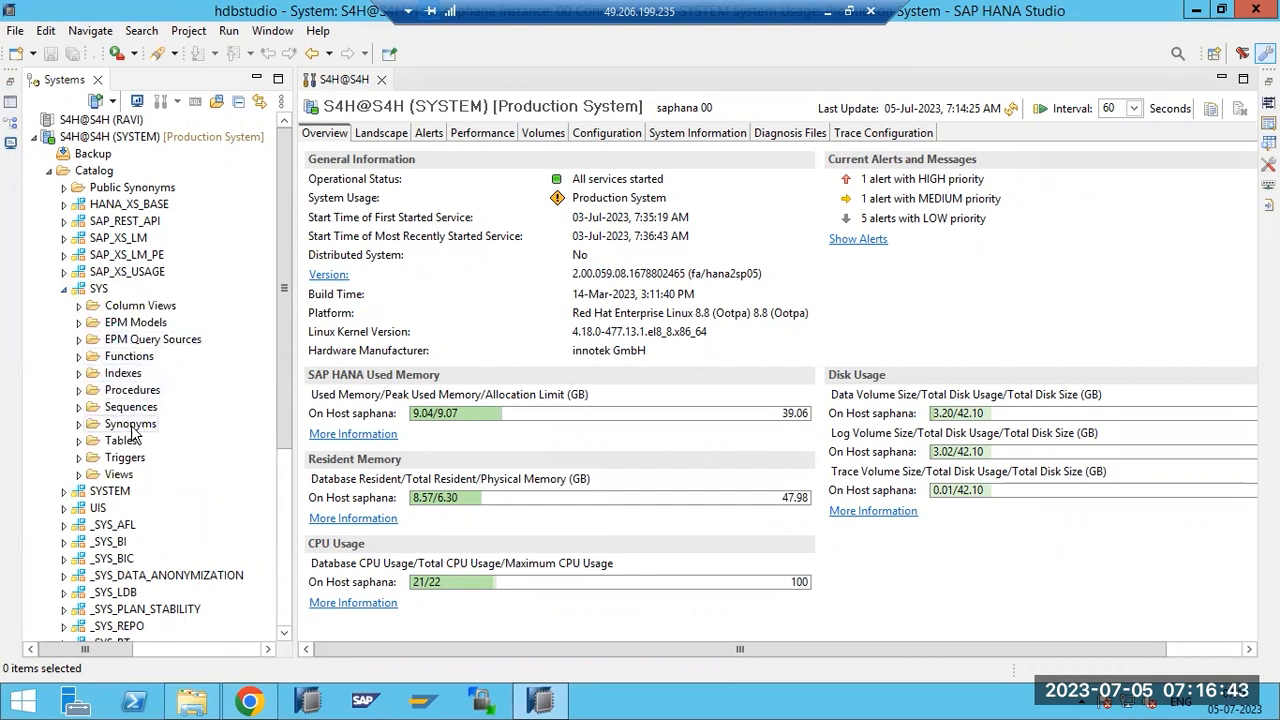
pyautogui.click(80, 441)
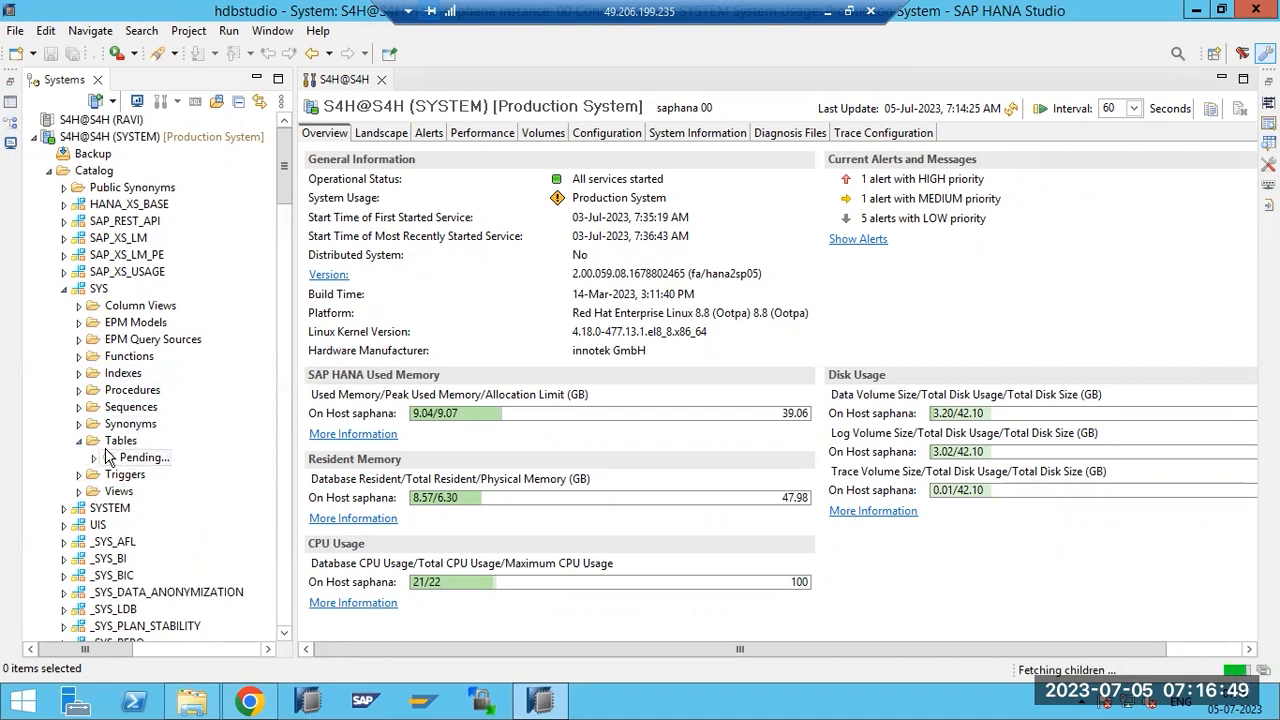
pyautogui.scroll(-9, 143, 468)
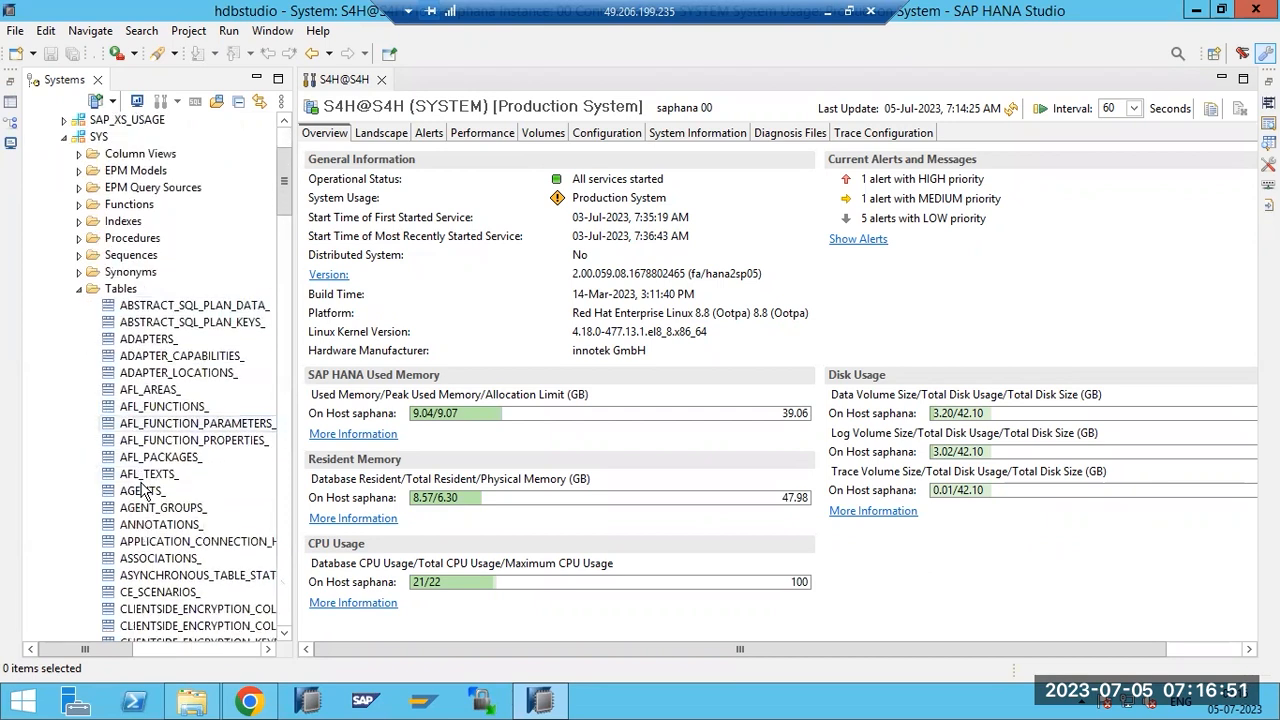
pyautogui.scroll(-7, 143, 490)
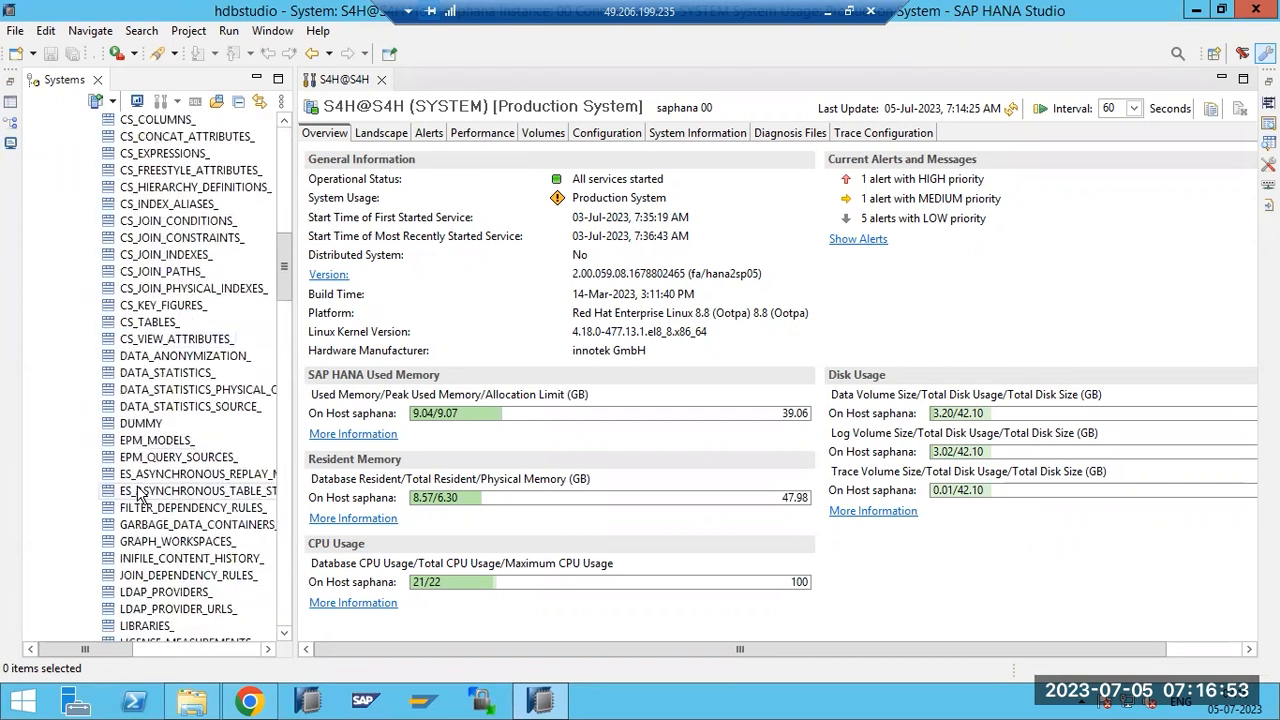
pyautogui.scroll(14, 138, 494)
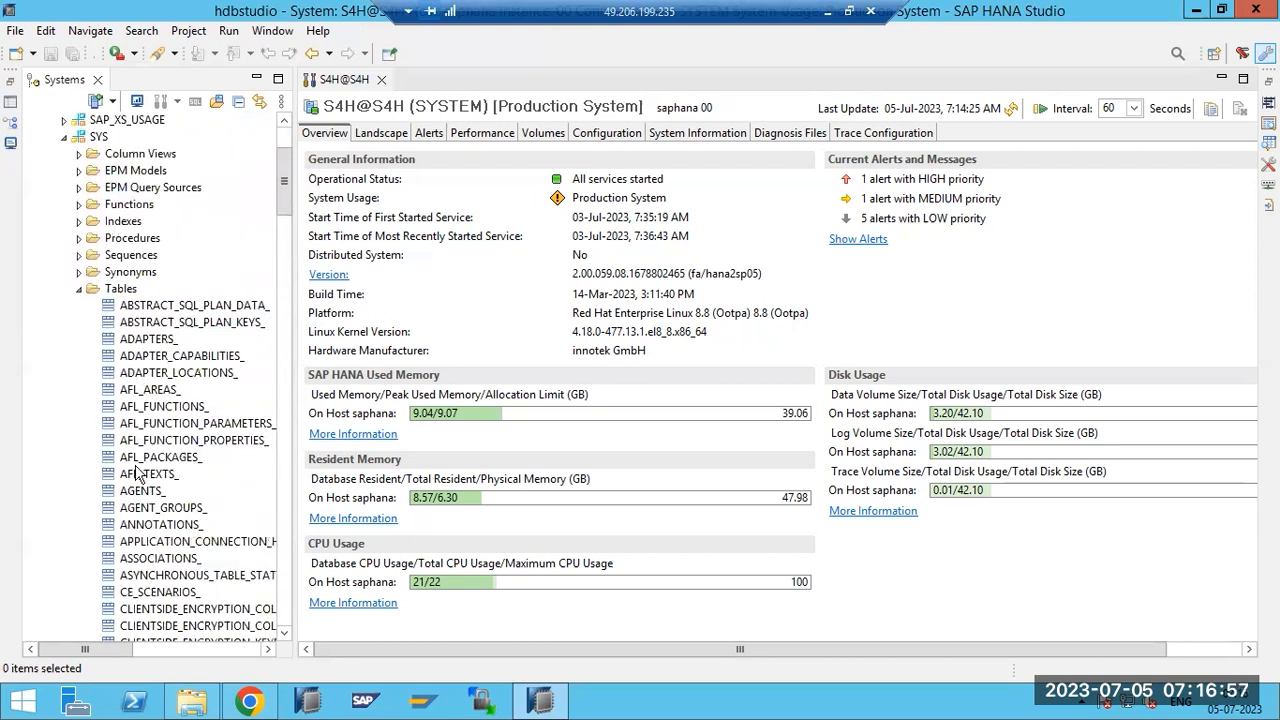
# Open data previews of the SYS tables ADAPTERS_ and P_OBJTYPES_.
pyautogui.click(122, 343)
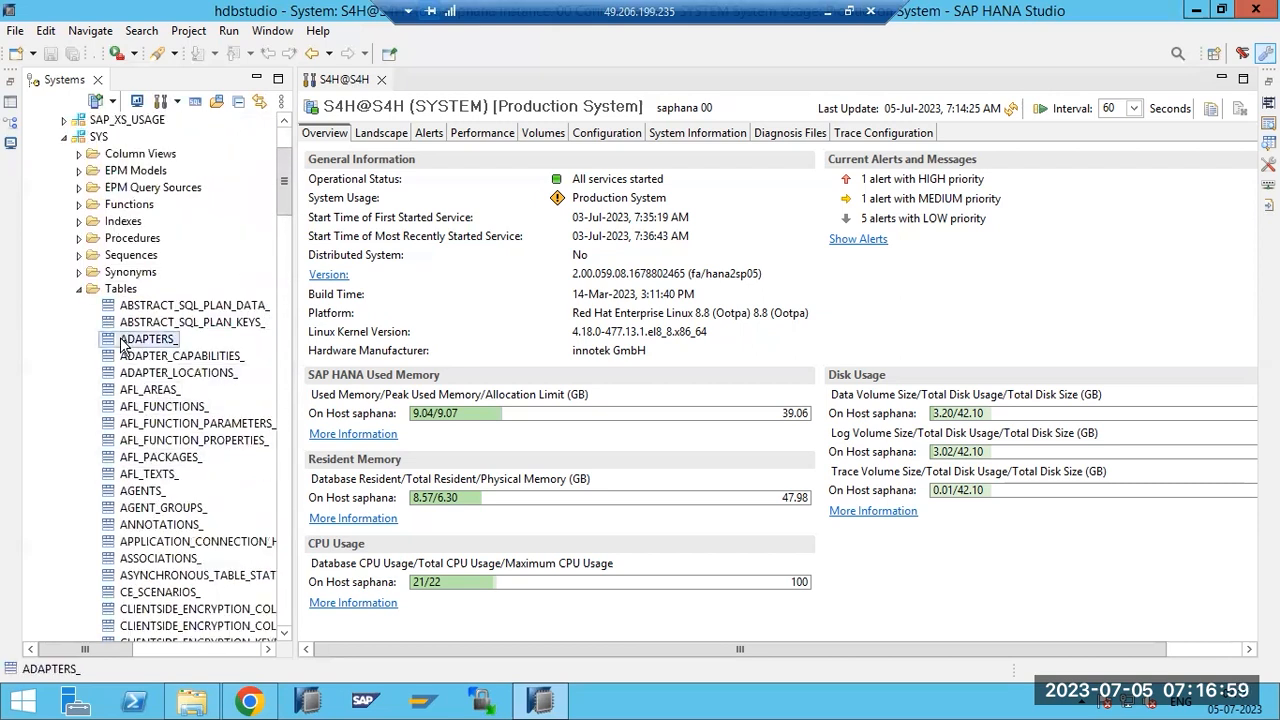
pyautogui.rightClick(122, 343)
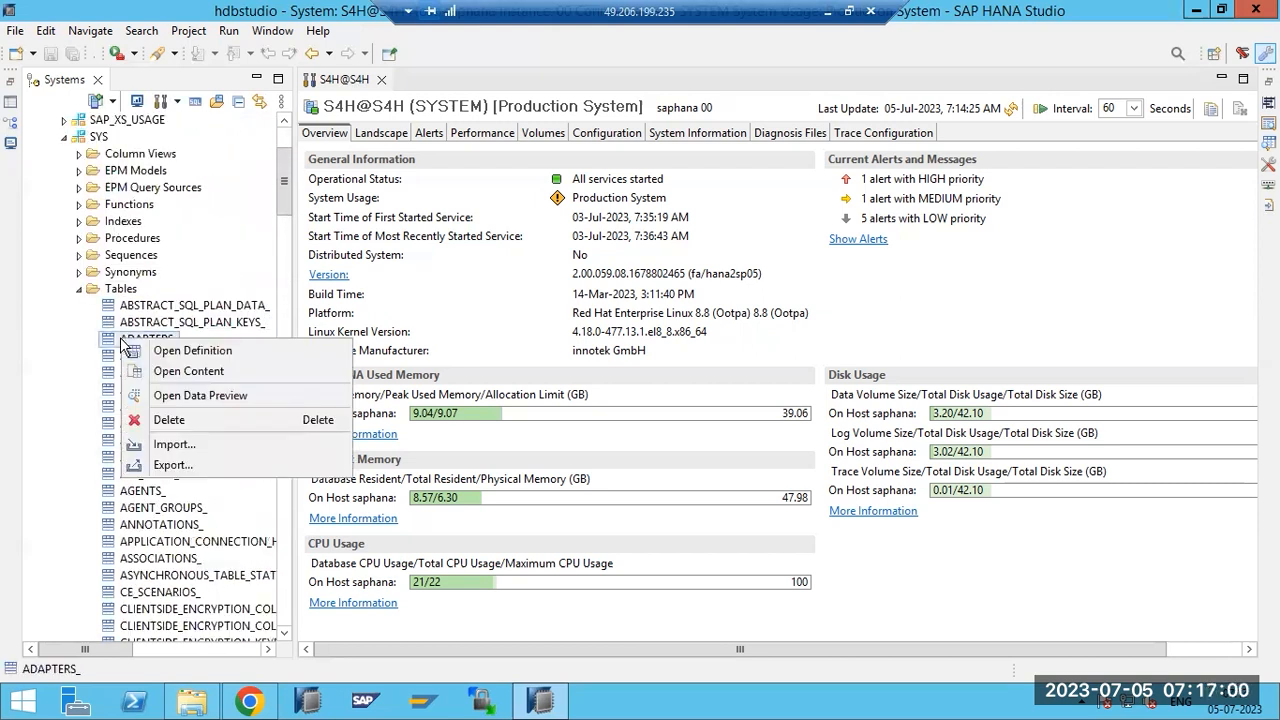
pyautogui.click(183, 396)
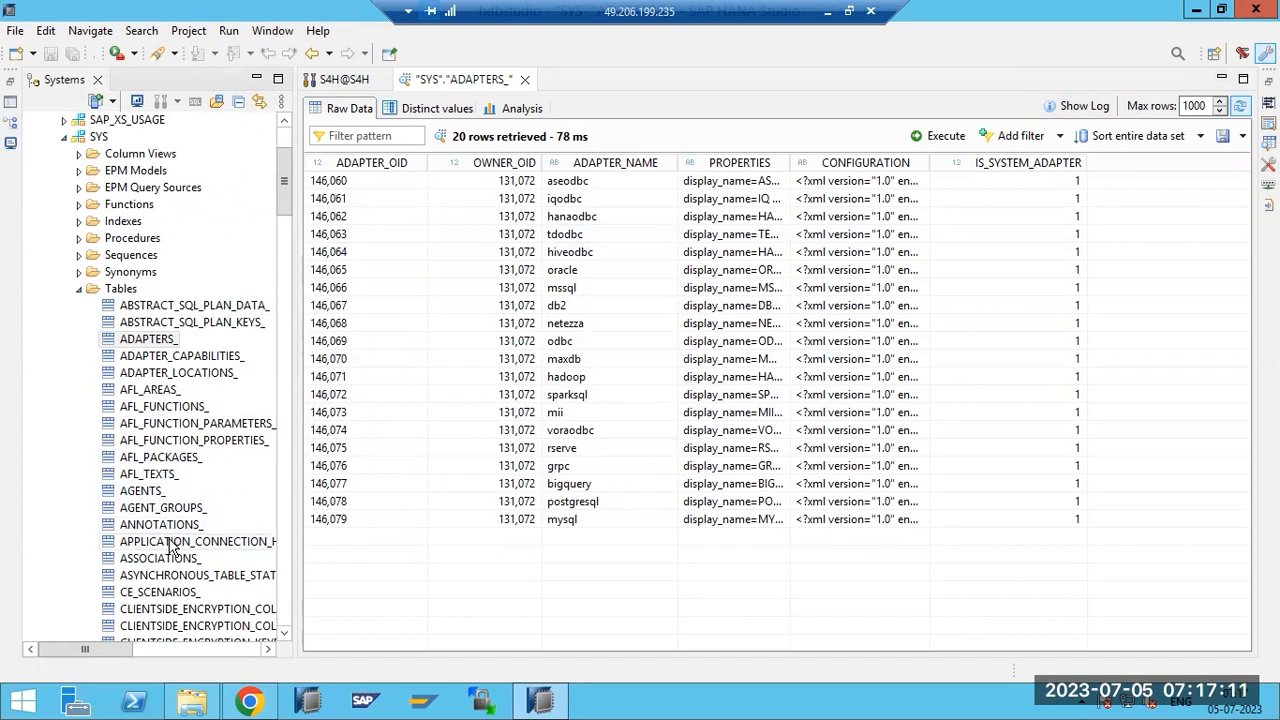
pyautogui.moveTo(281, 204); pyautogui.dragTo(282, 401)
pyautogui.click(125, 373)
pyautogui.rightClick(125, 373)
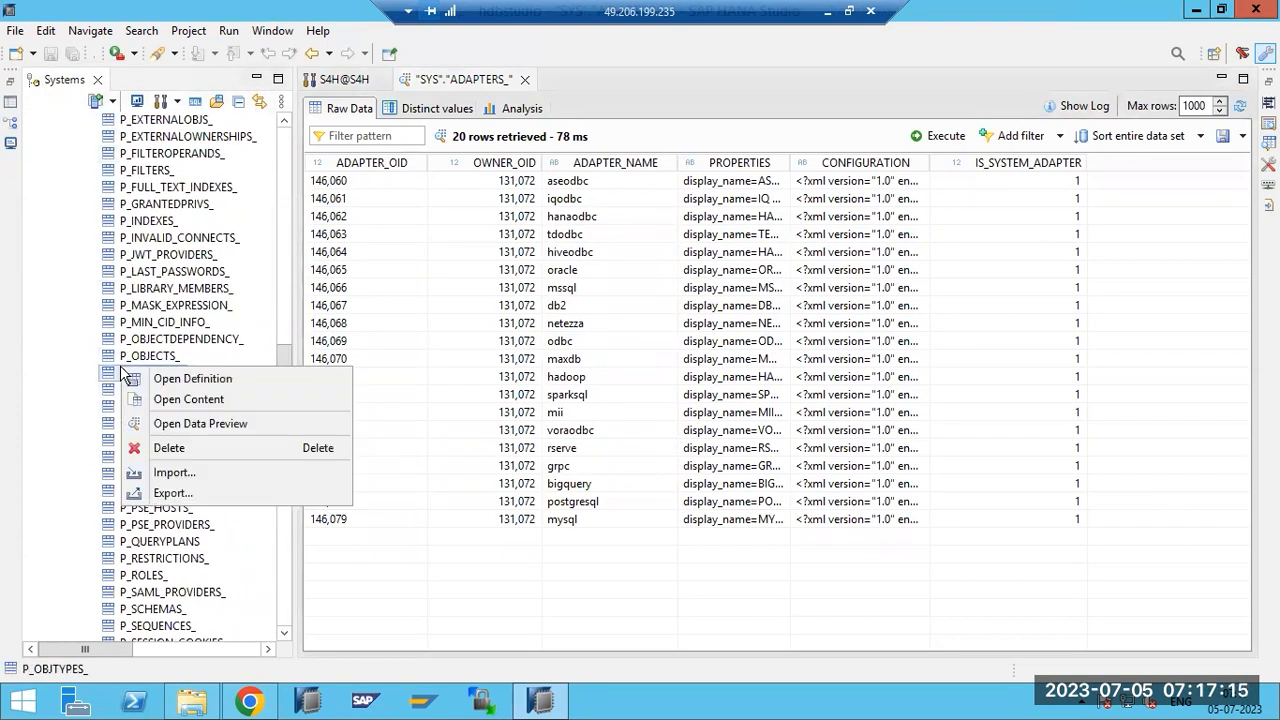
pyautogui.click(160, 424)
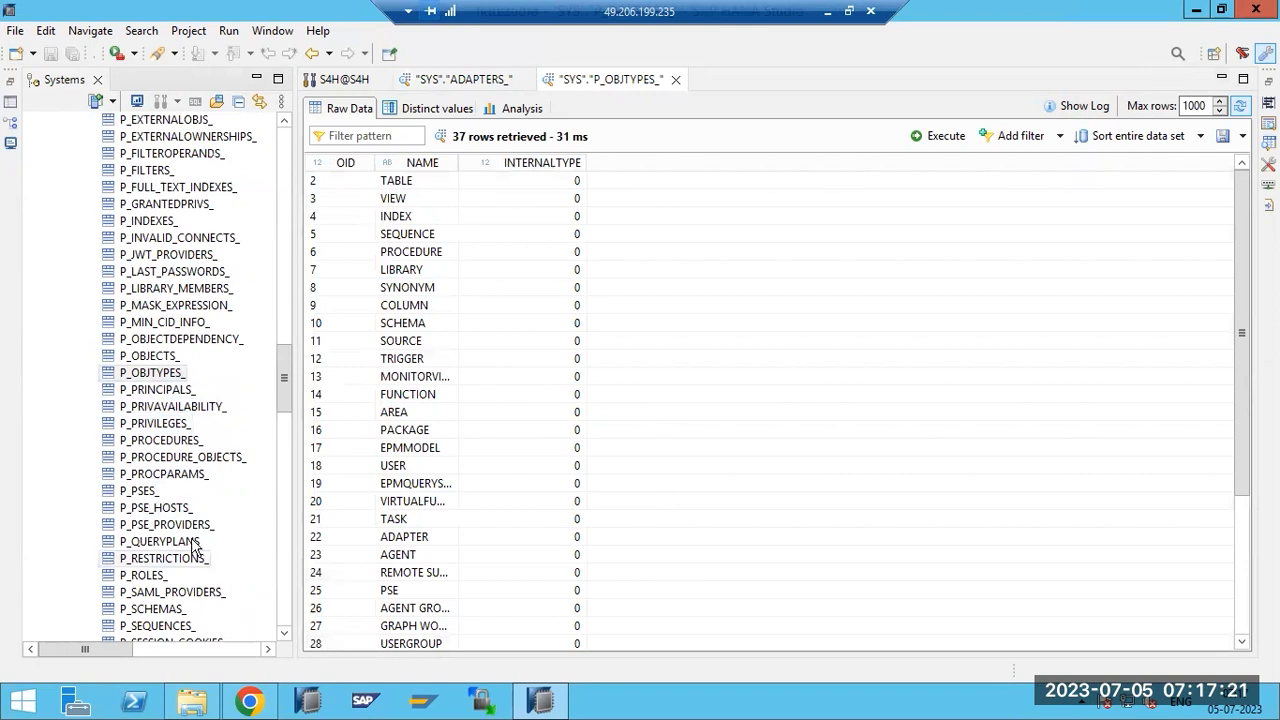
pyautogui.moveTo(281, 391); pyautogui.dragTo(278, 507)
# Open a data preview of RS_TABLES_ and re-run its query.
pyautogui.click(150, 474)
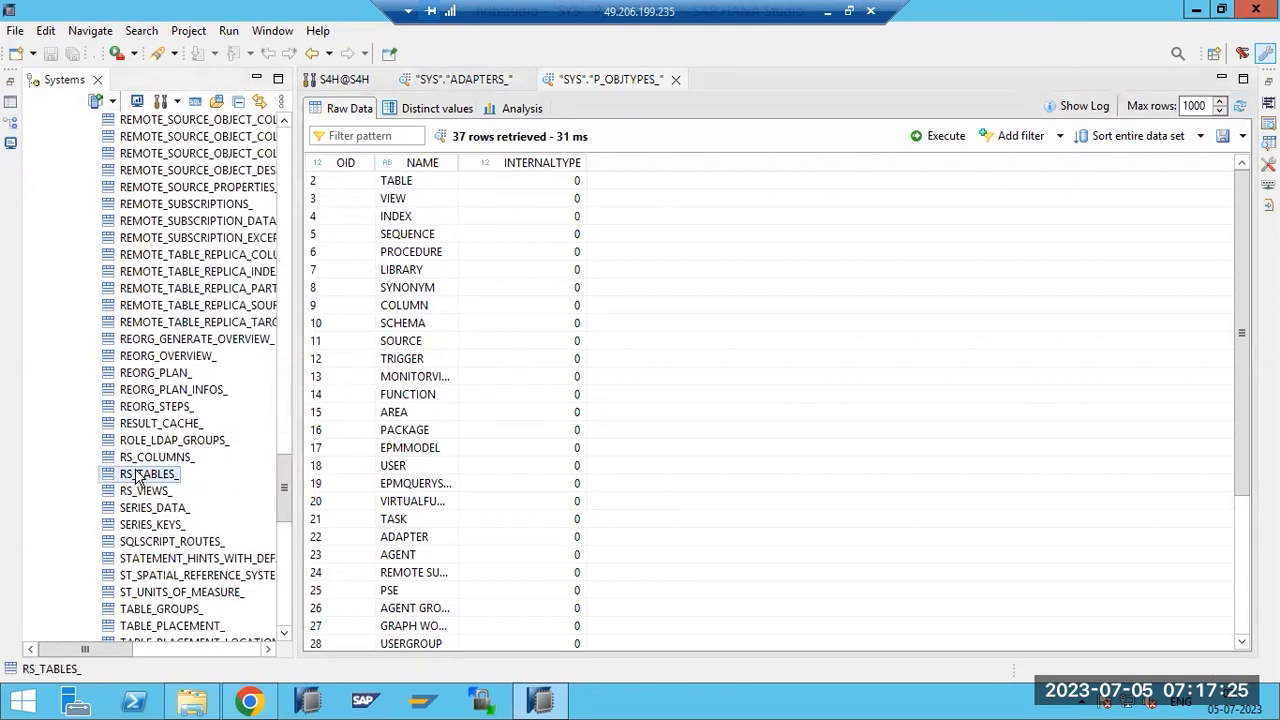
pyautogui.rightClick(138, 474)
pyautogui.click(184, 528)
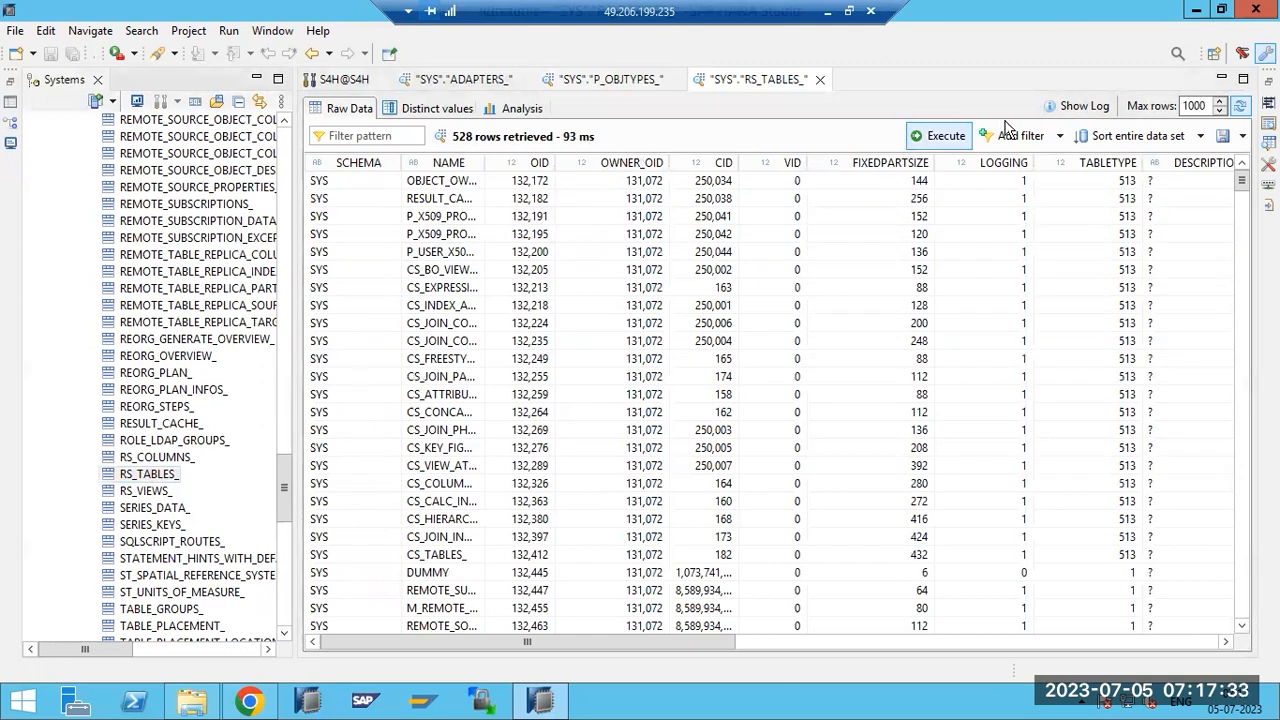
pyautogui.click(943, 137)
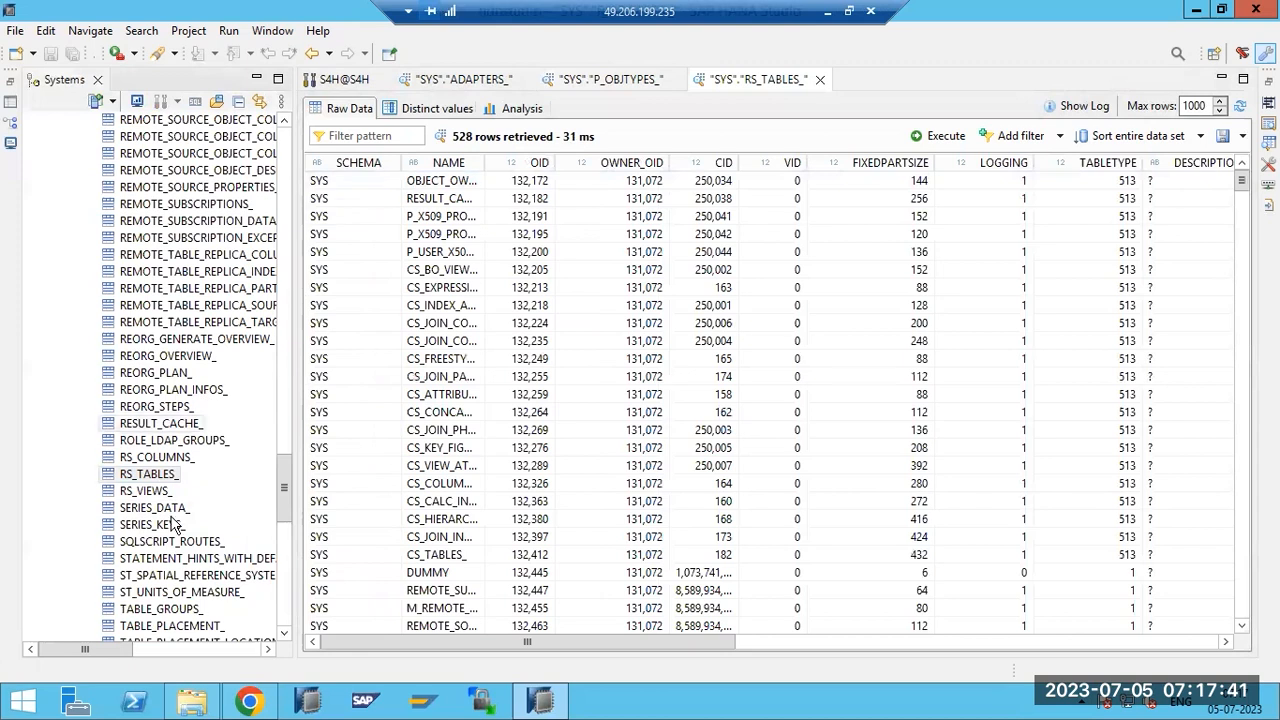
# Open a data preview of RS_COLUMNS_ and refresh it to retrieve 1000 rows.
pyautogui.rightClick(145, 457)
pyautogui.click(197, 514)
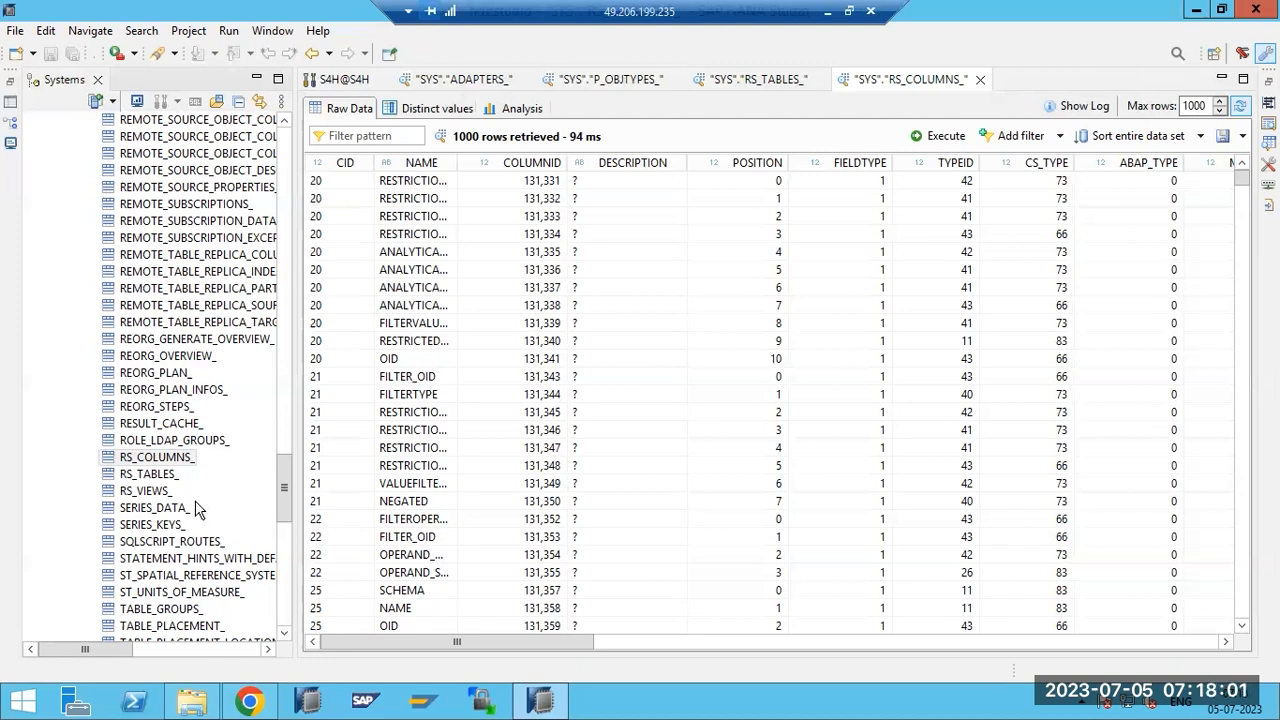
pyautogui.rightClick(147, 476)
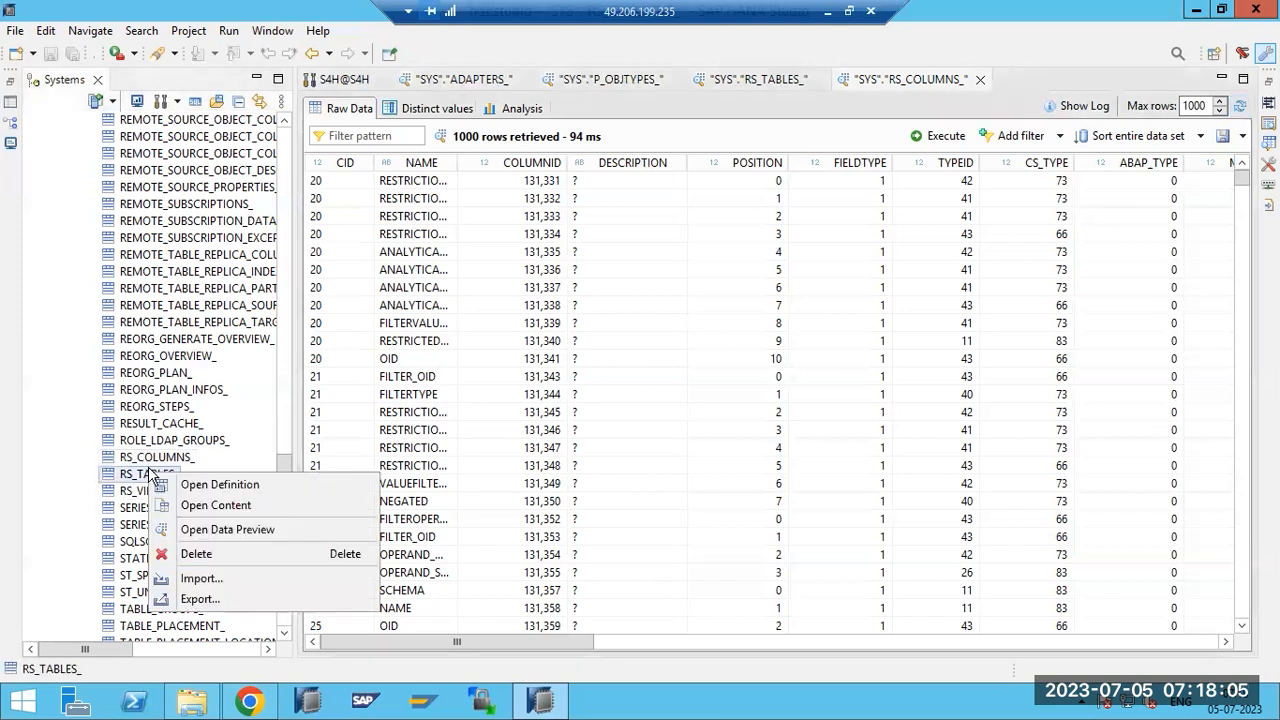
pyautogui.click(683, 130)
pyautogui.click(946, 137)
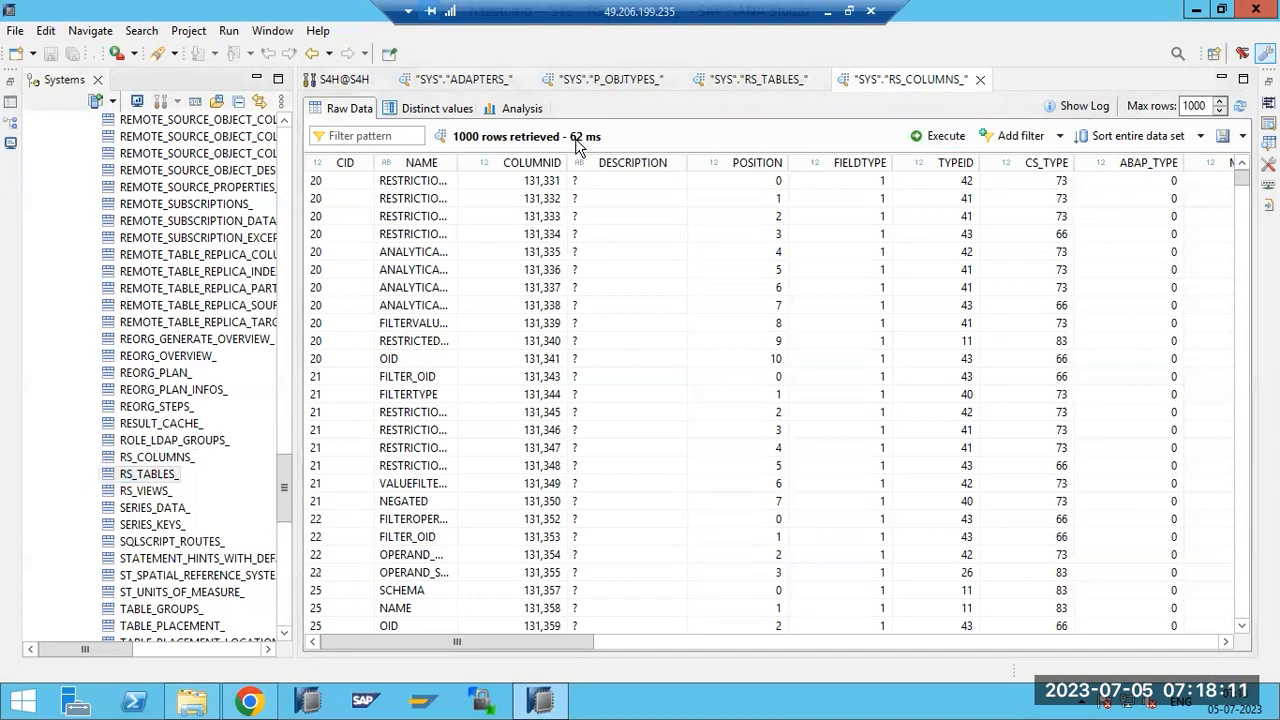
pyautogui.click(938, 137)
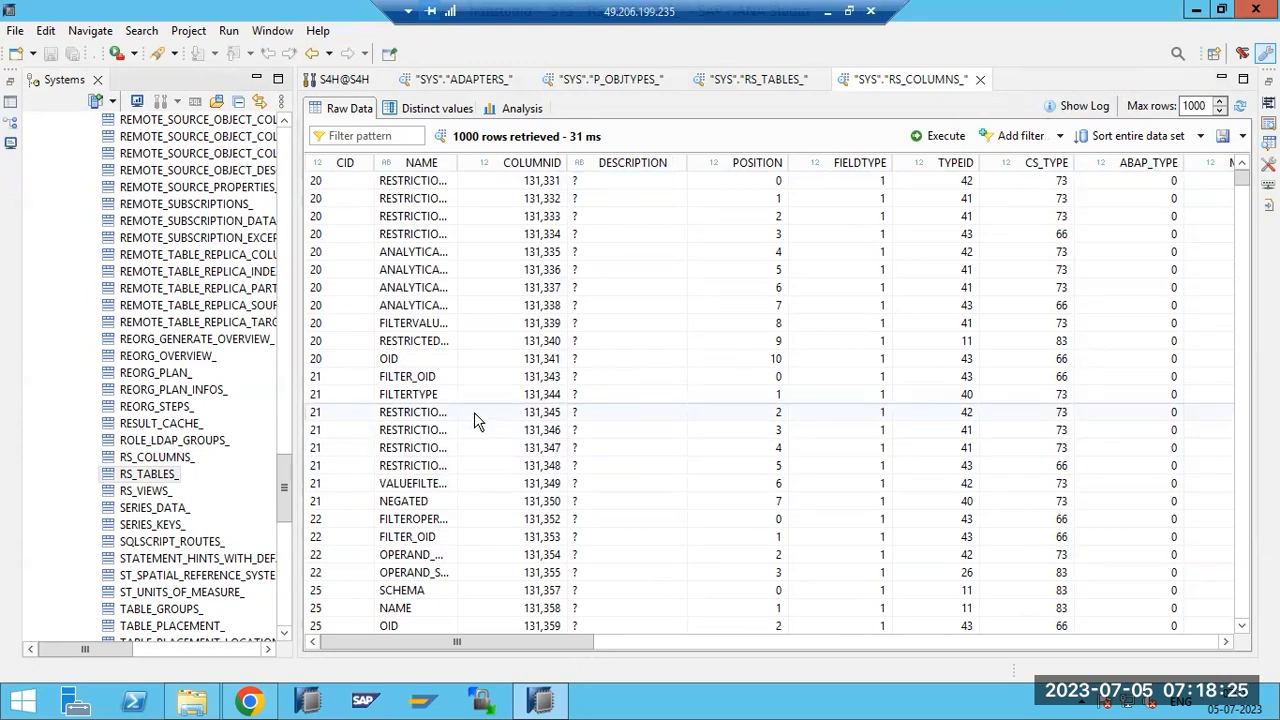
# In the RS_COLUMNS_ Analysis view, chart NAME as labels and CID (Sum) as values.
pyautogui.click(506, 109)
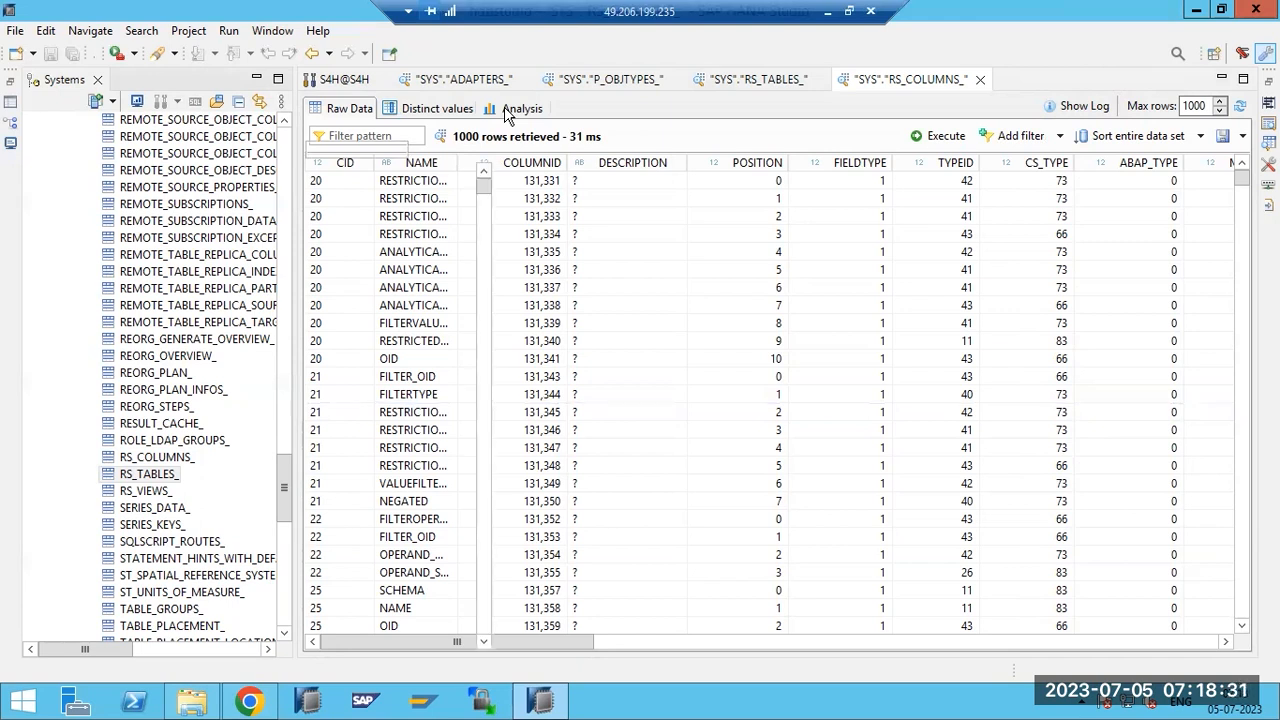
pyautogui.click(506, 110)
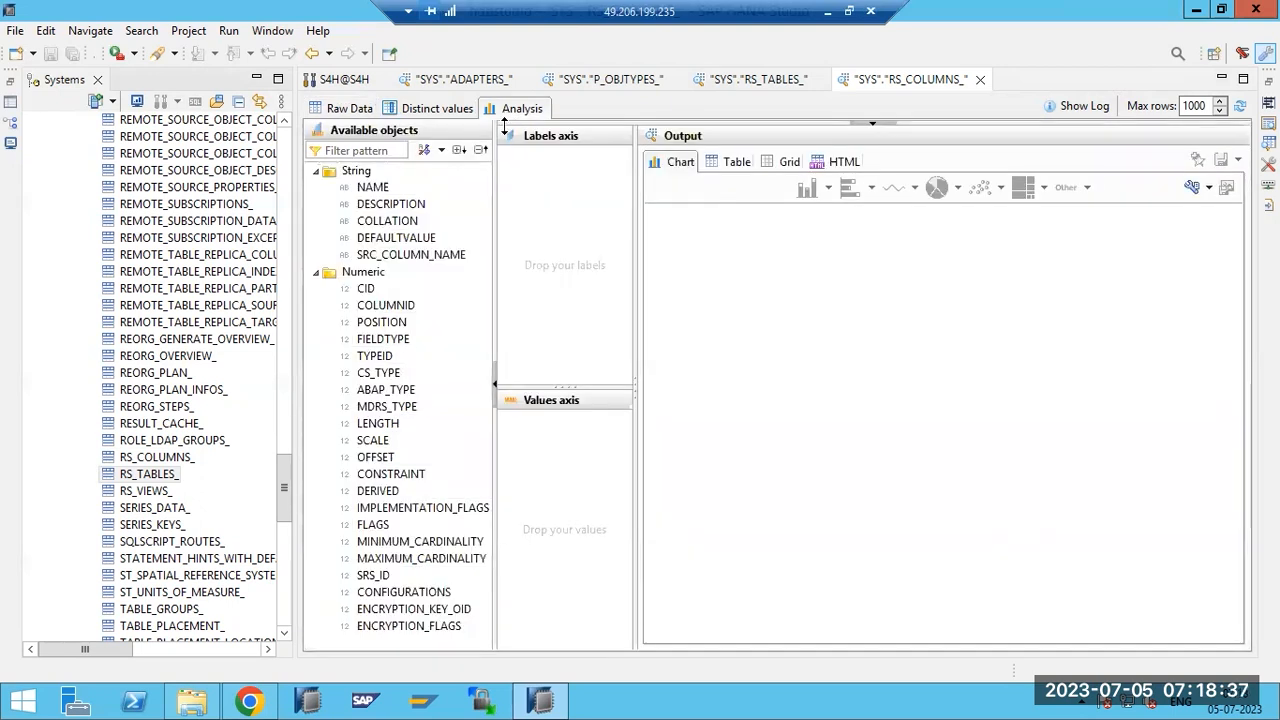
pyautogui.moveTo(368, 190); pyautogui.dragTo(547, 243)
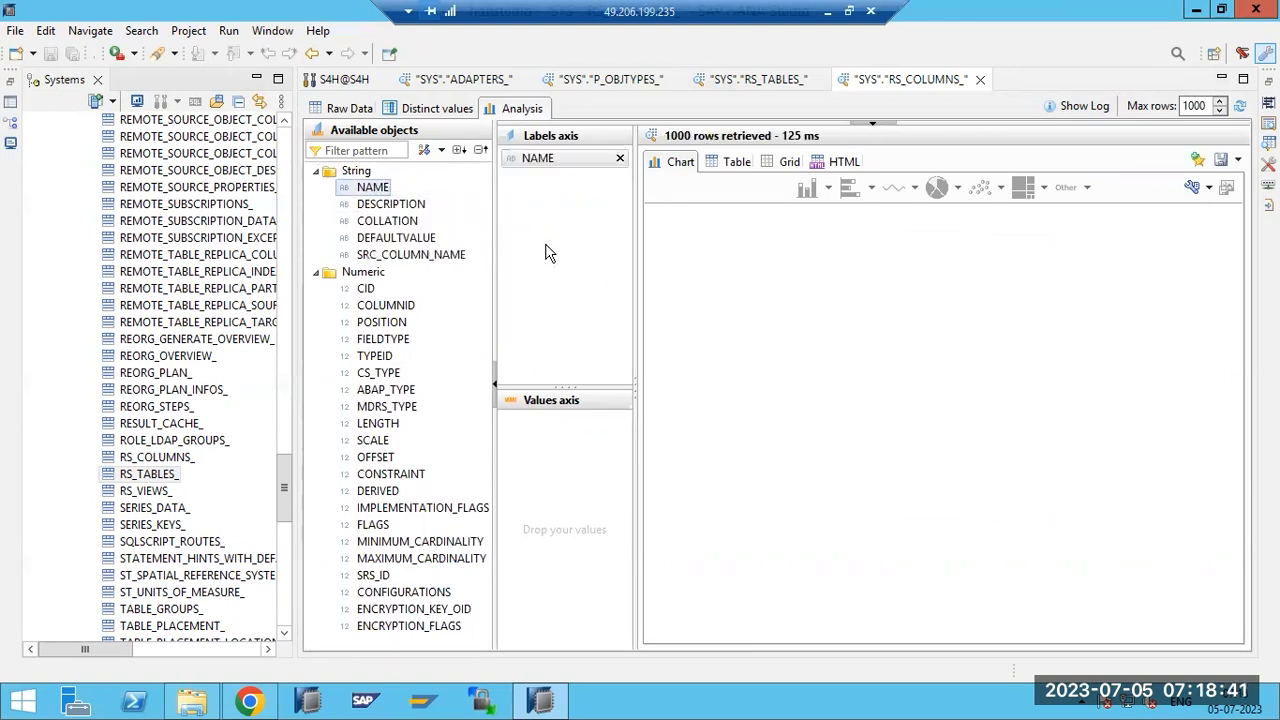
pyautogui.moveTo(368, 292); pyautogui.dragTo(535, 462)
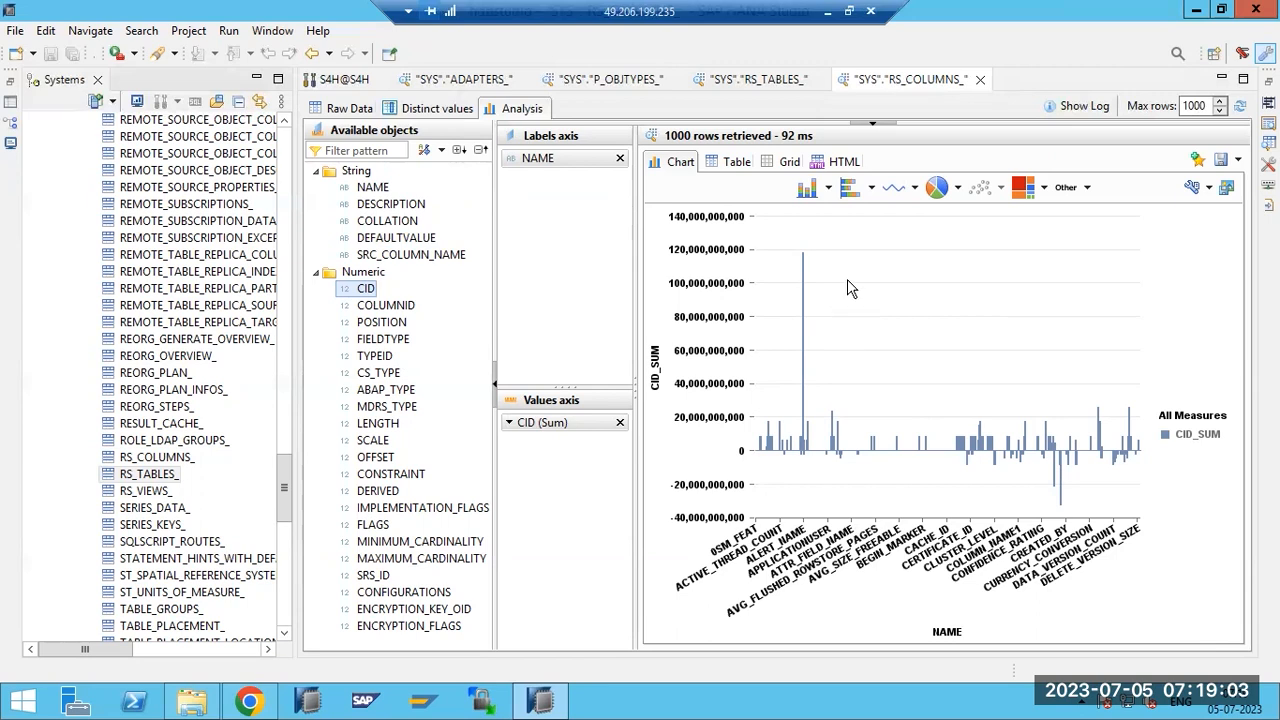
pyautogui.click(848, 190)
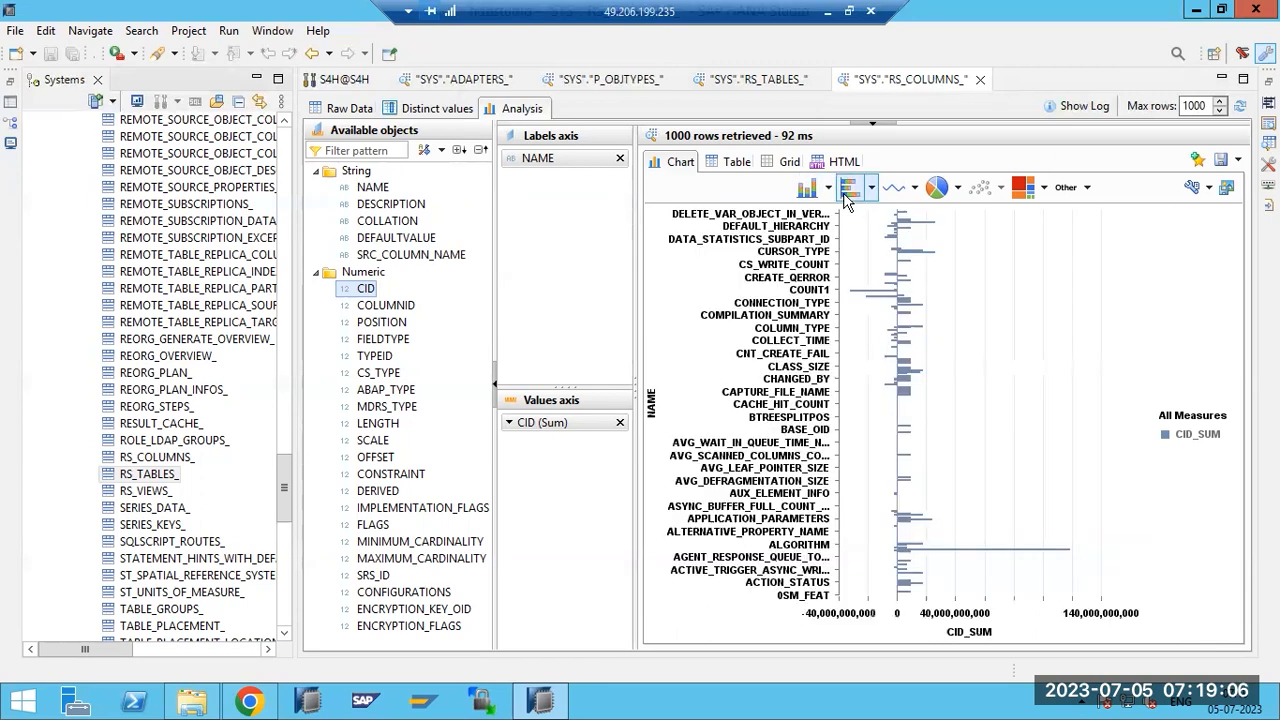
pyautogui.click(897, 198)
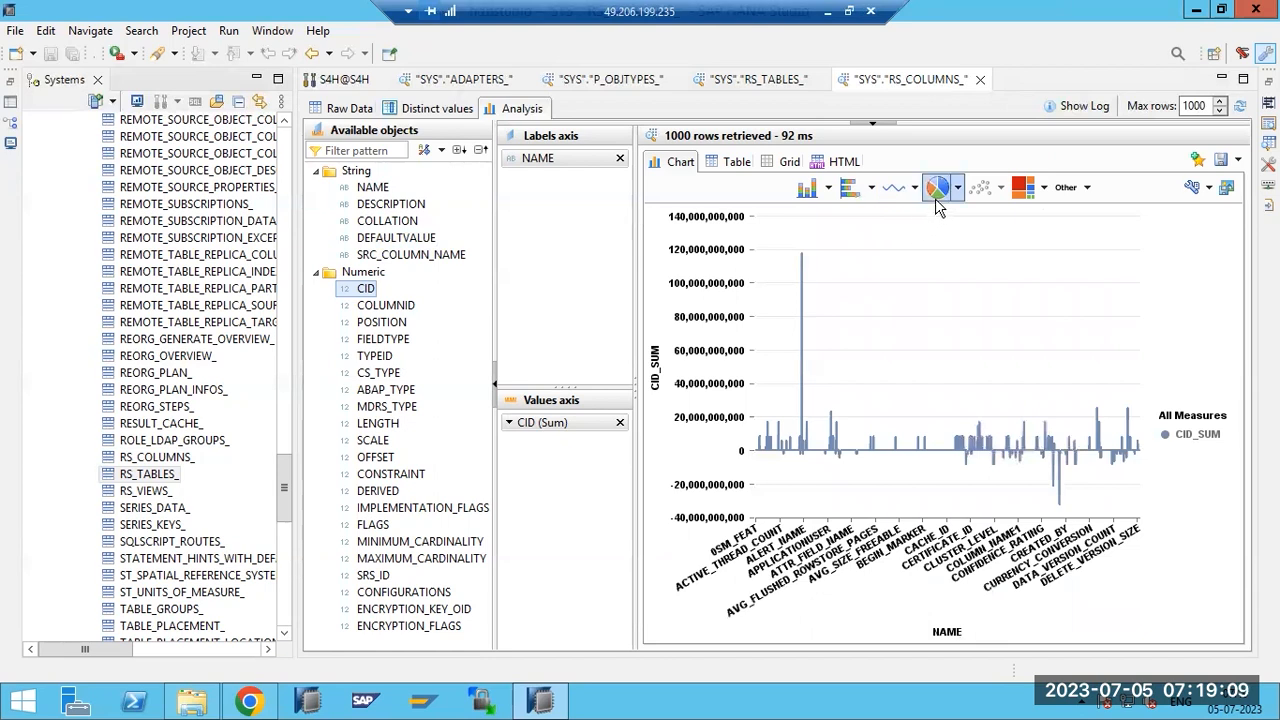
pyautogui.click(935, 190)
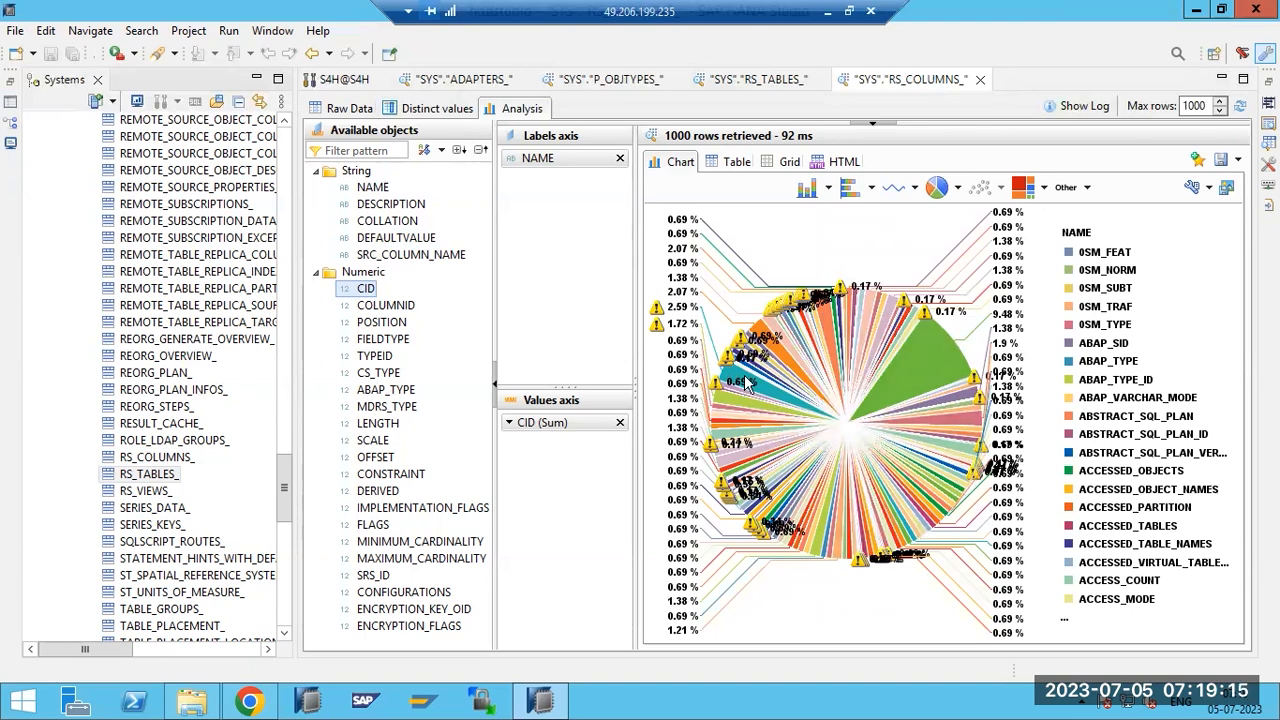
pyautogui.moveTo(773, 345)
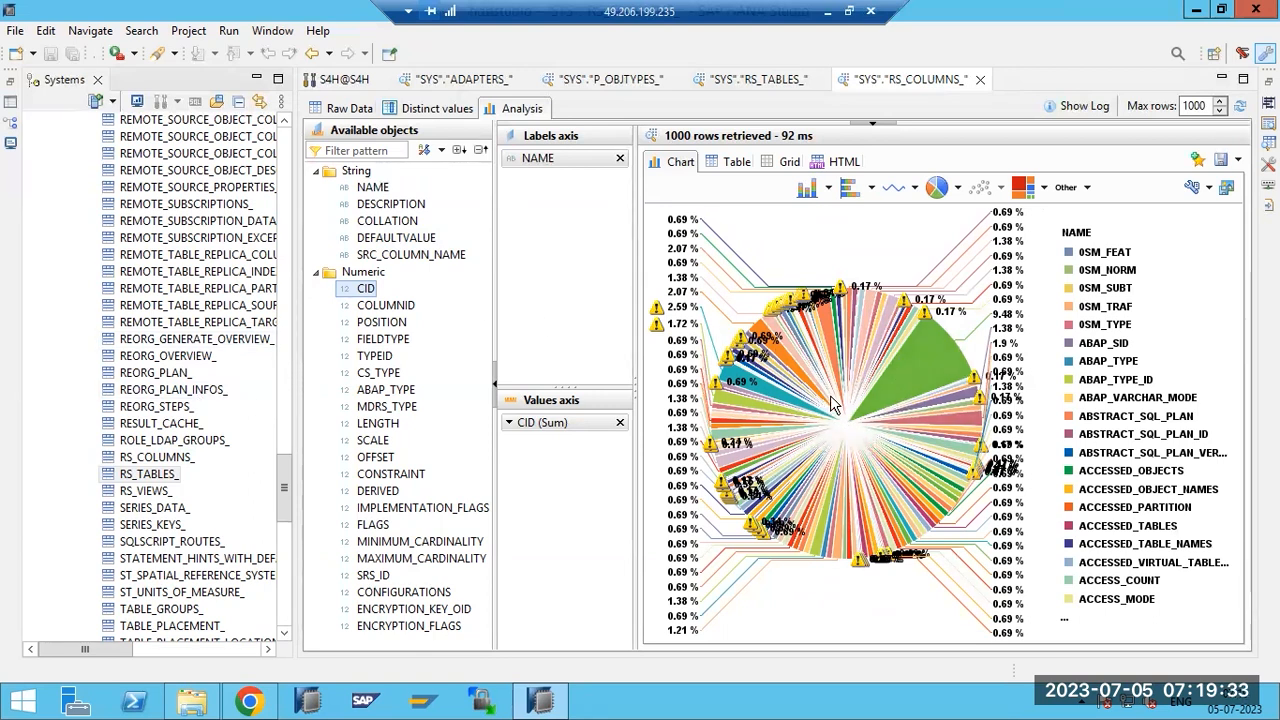
pyautogui.moveTo(838, 398)
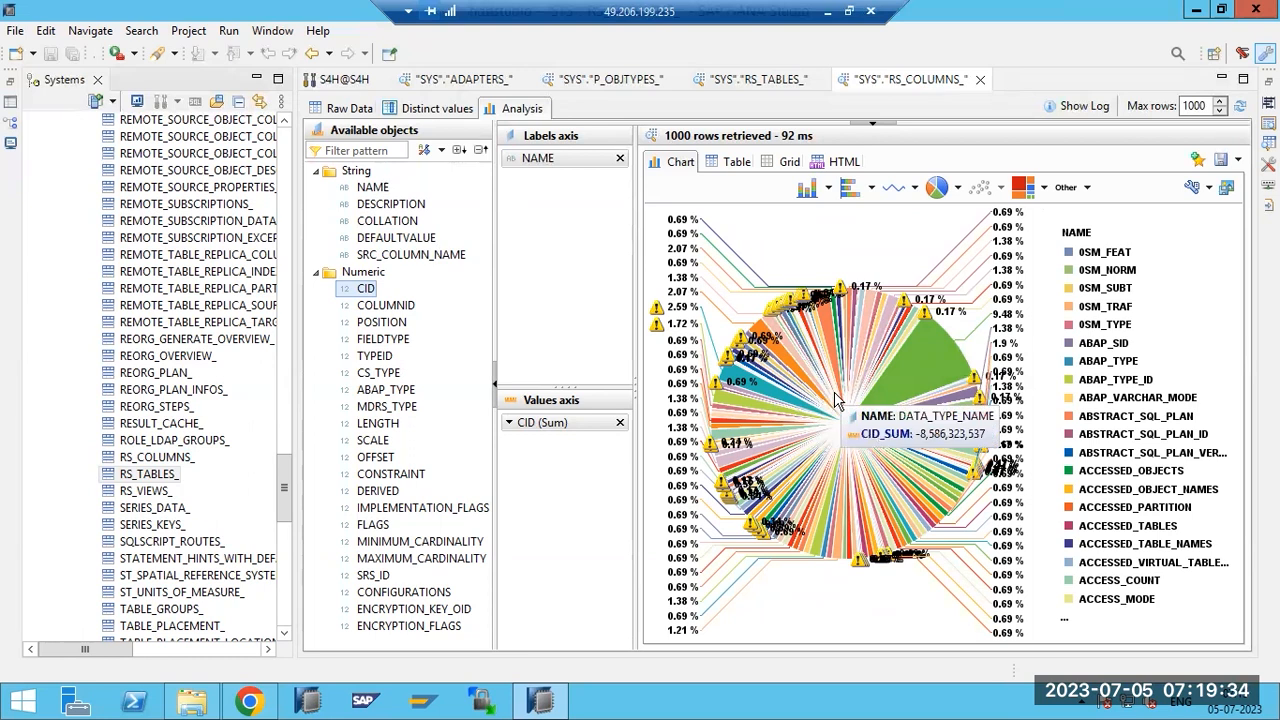
pyautogui.click(1022, 189)
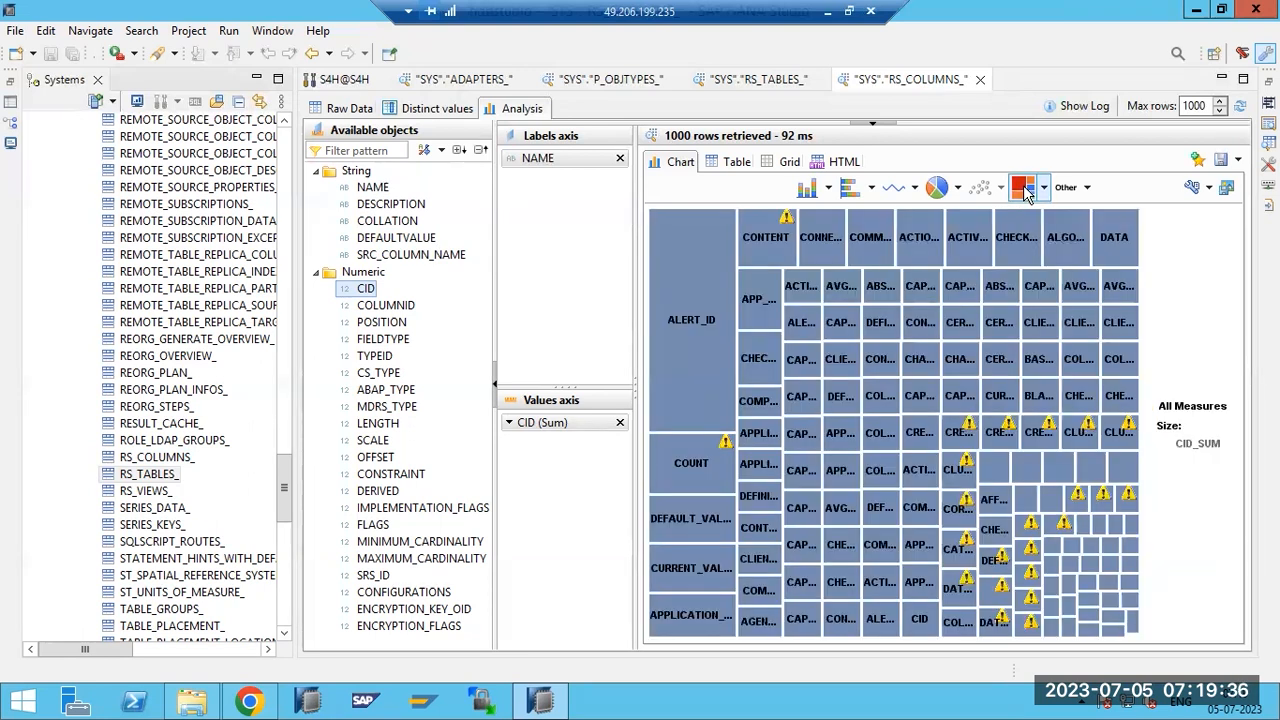
pyautogui.click(940, 189)
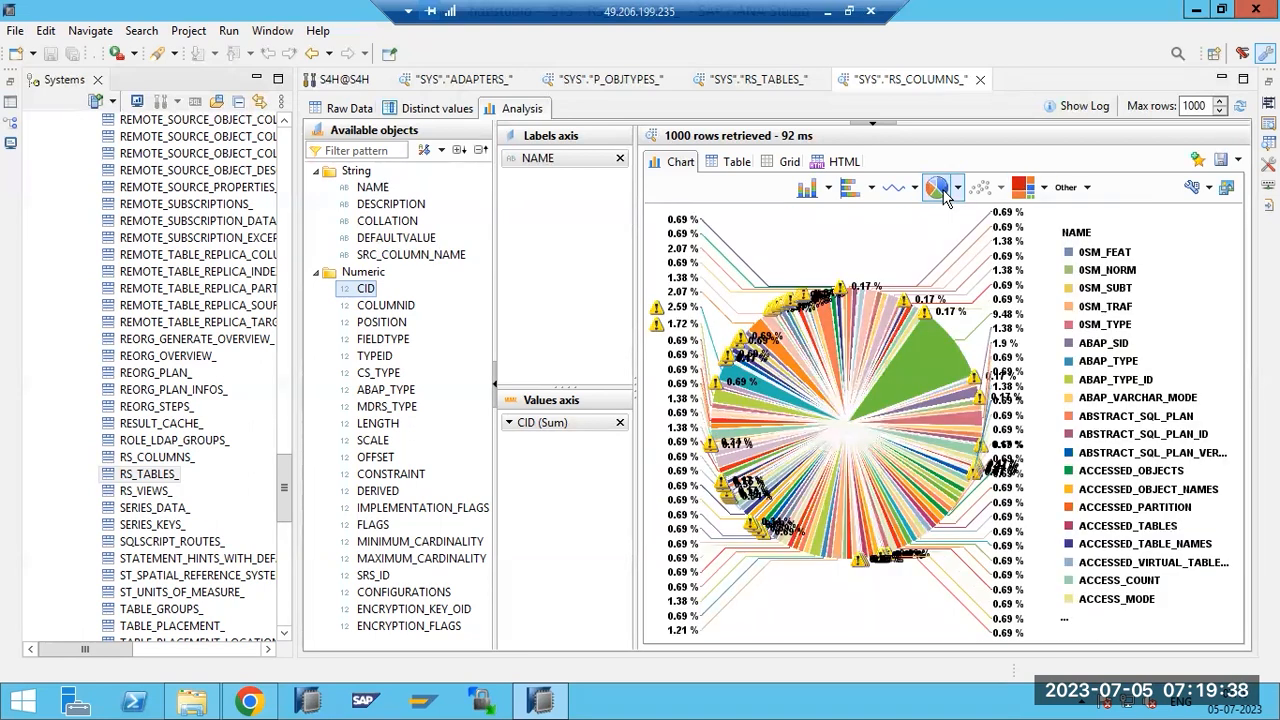
pyautogui.click(893, 192)
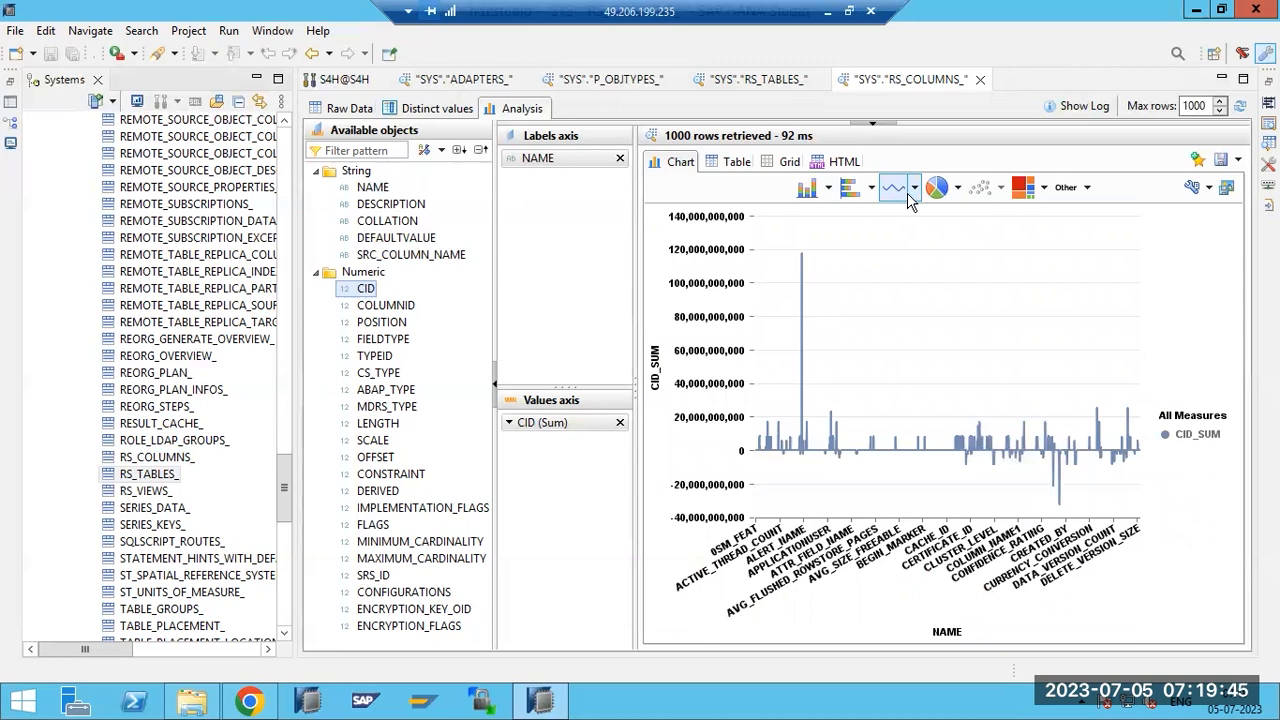
pyautogui.click(911, 191)
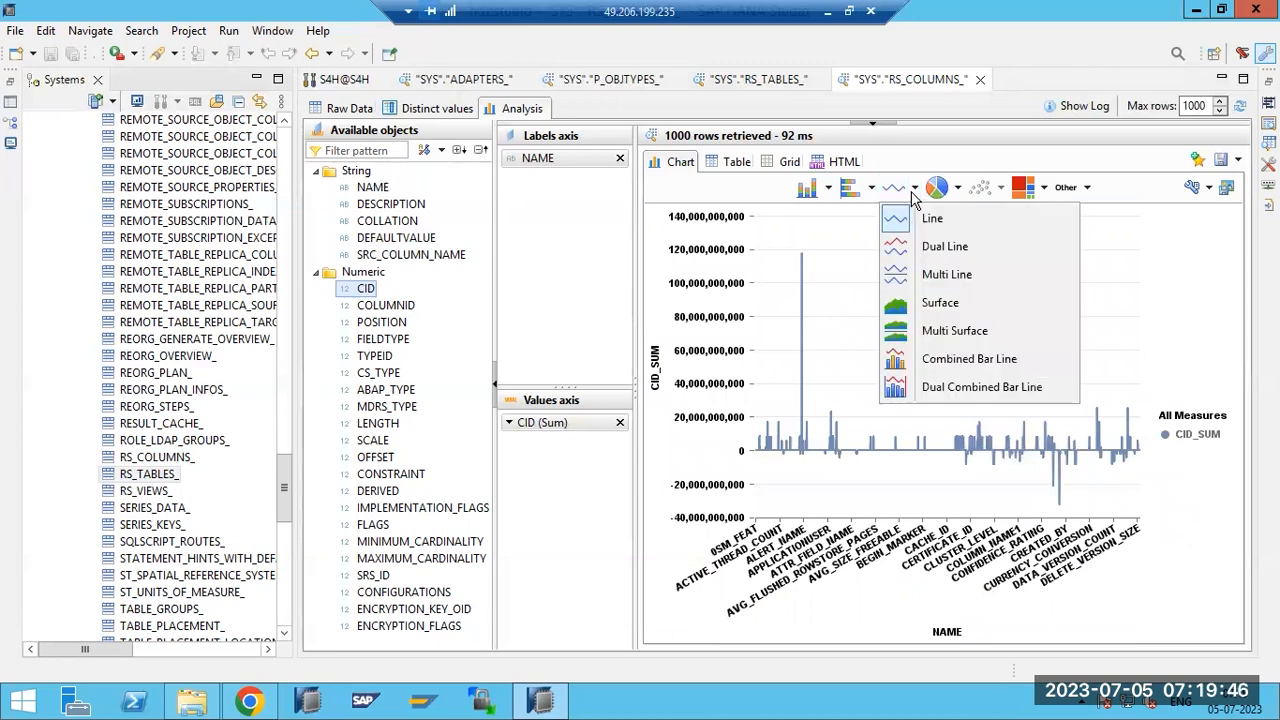
pyautogui.click(924, 248)
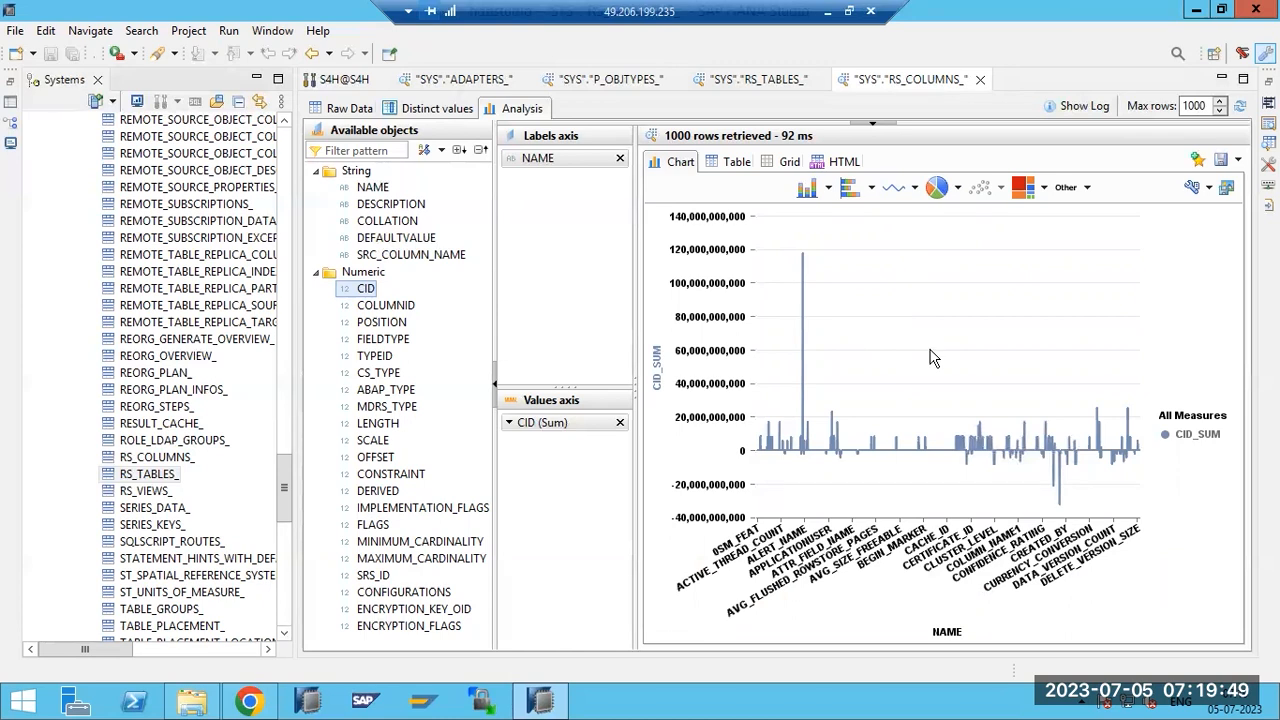
pyautogui.click(812, 190)
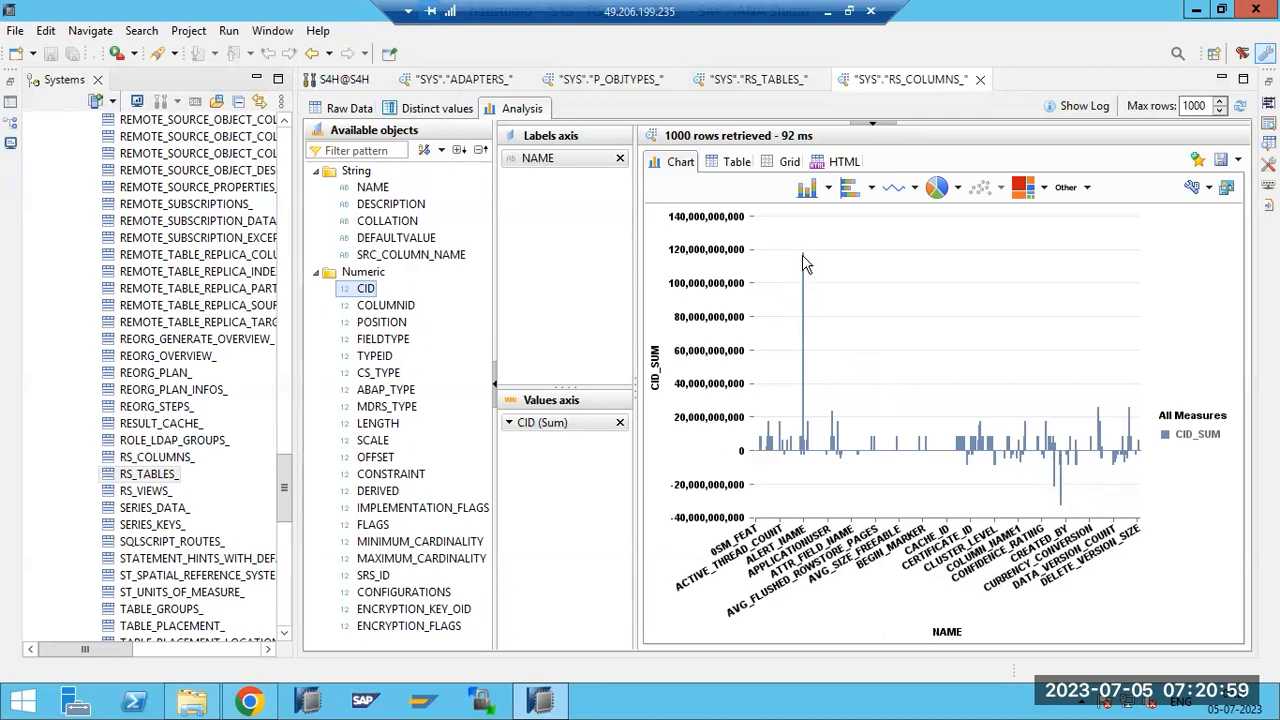
# Open a data preview of the REORG_PLAN_ table.
pyautogui.moveTo(803, 263)
pyautogui.rightClick(165, 375)
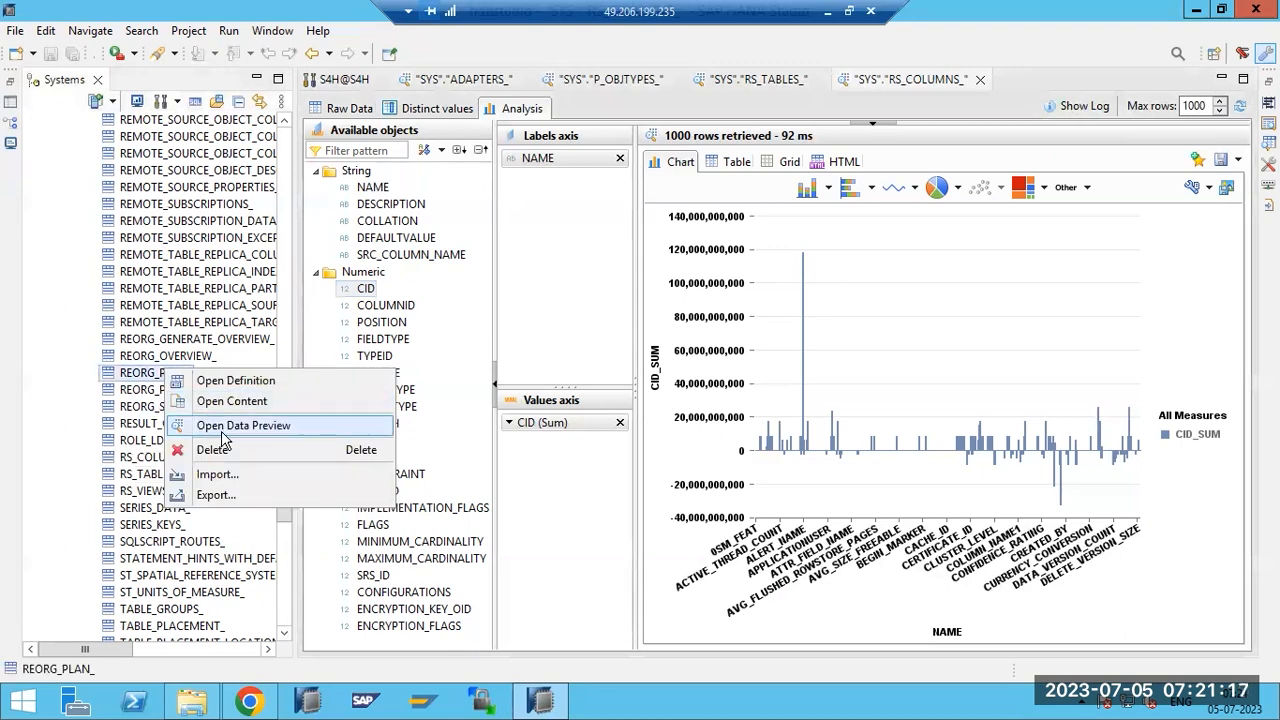
pyautogui.click(222, 426)
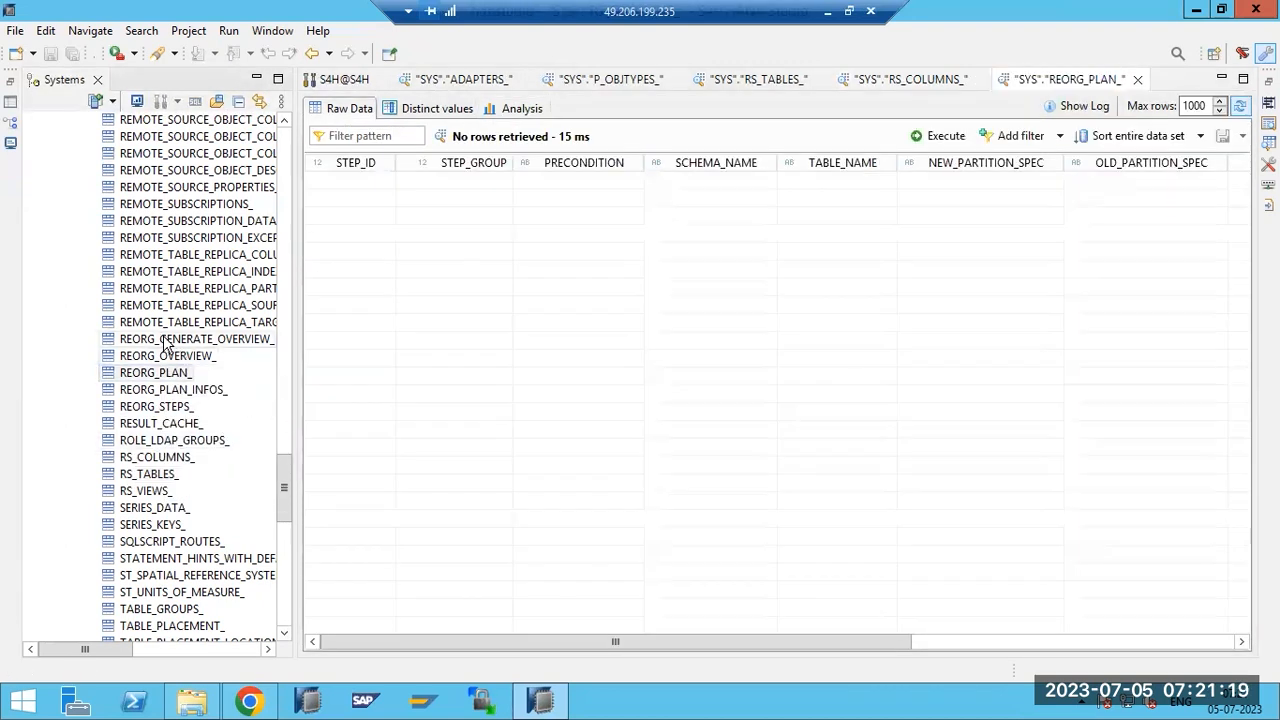
pyautogui.moveTo(284, 487); pyautogui.dragTo(295, 256)
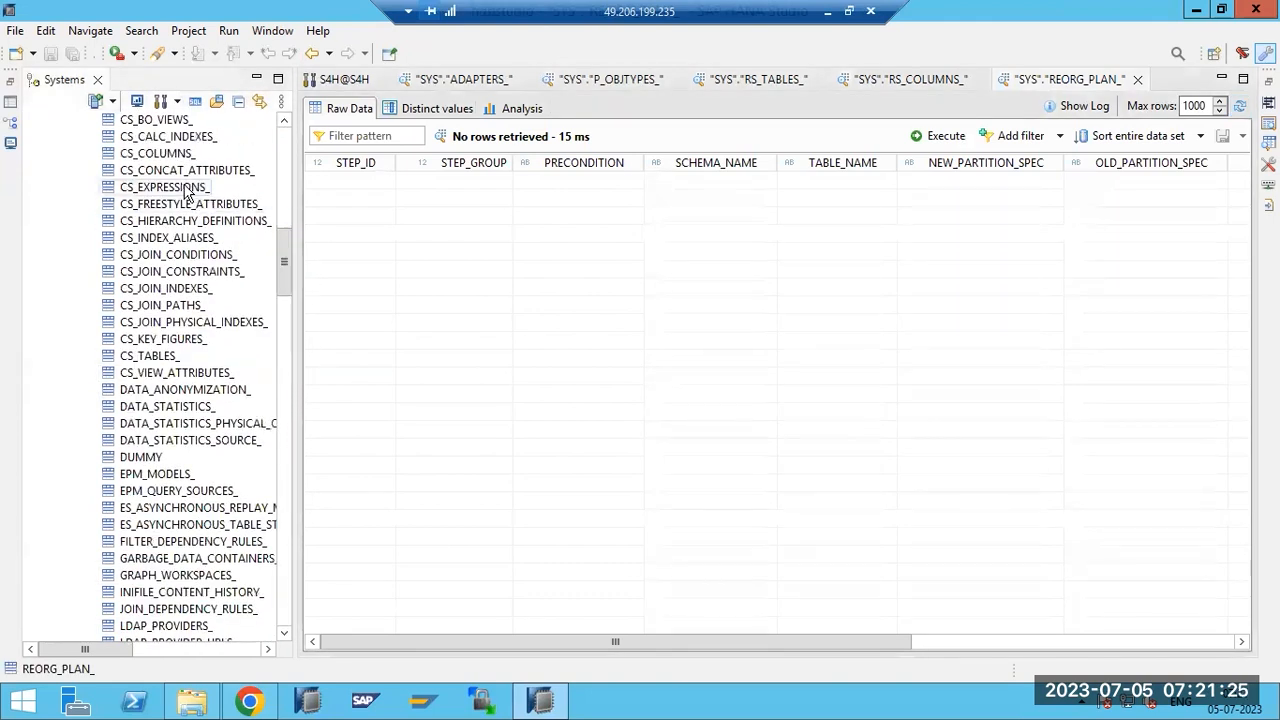
# Scroll the SYS tables list and open a data preview of TABLE_GROUPS_.
pyautogui.scroll(9, 210, 300)
pyautogui.scroll(5, 206, 312)
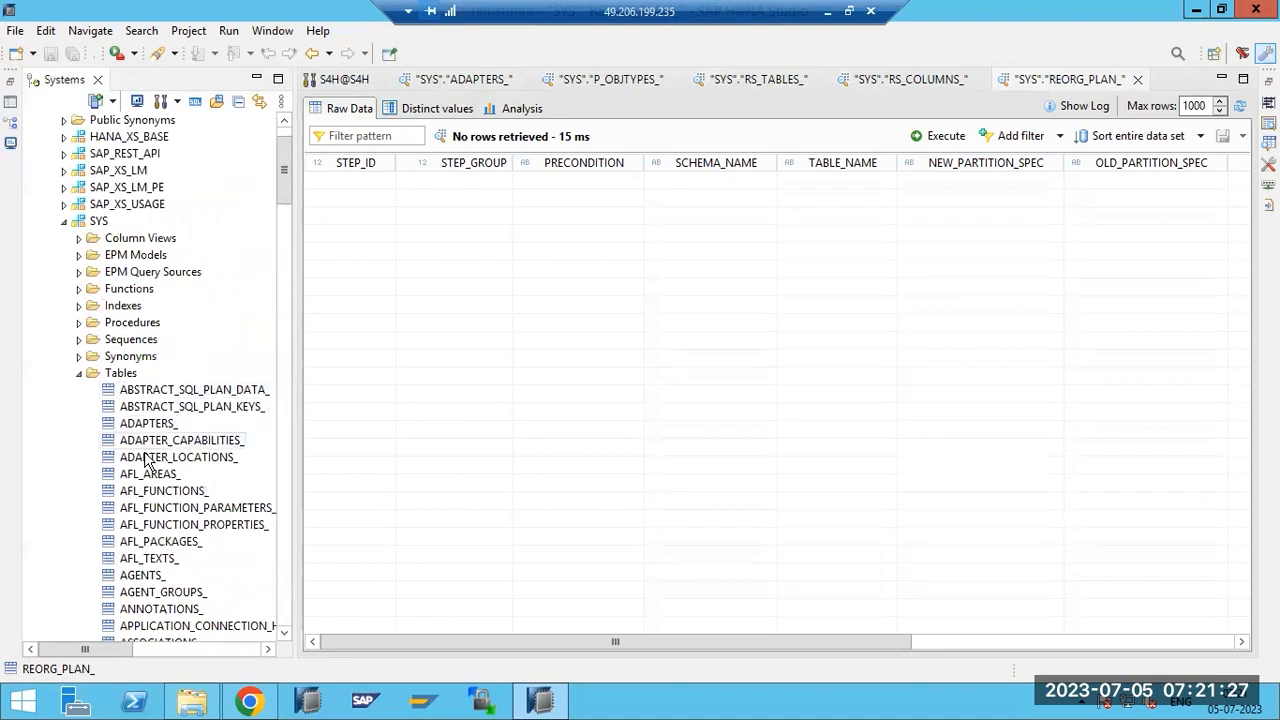
pyautogui.scroll(-8, 205, 520)
pyautogui.scroll(-20, 207, 523)
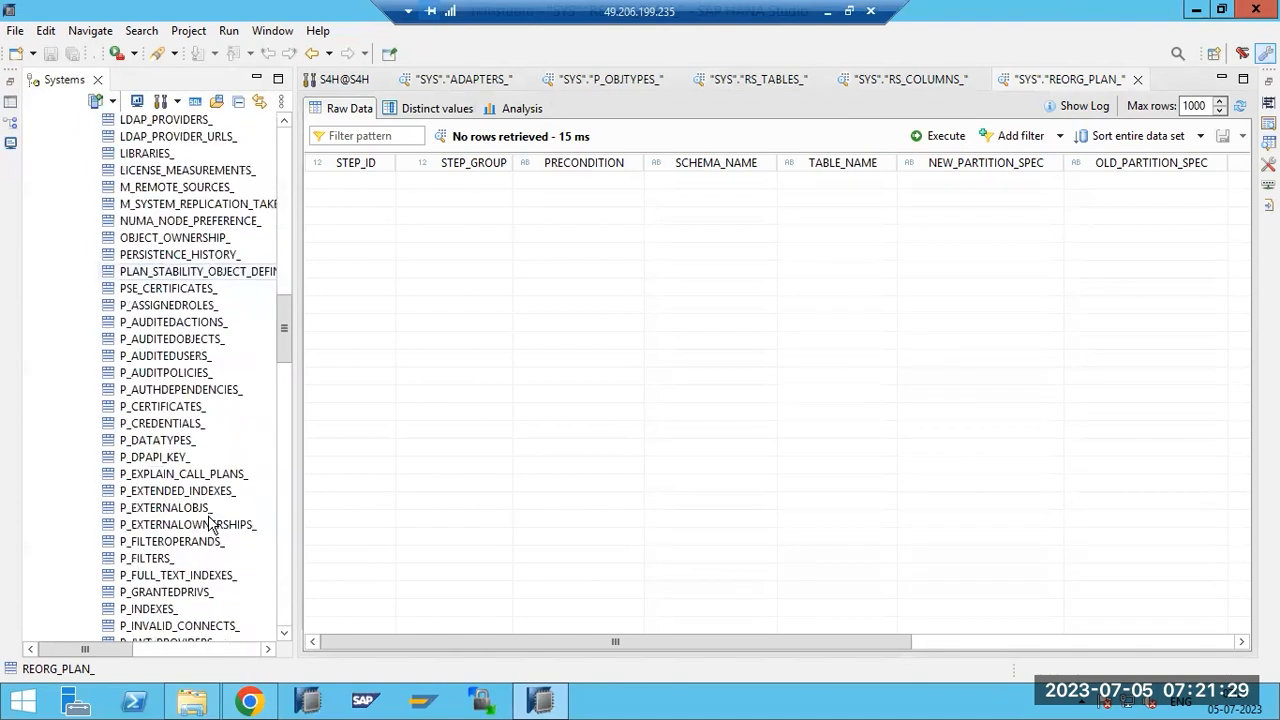
pyautogui.scroll(-7, 208, 523)
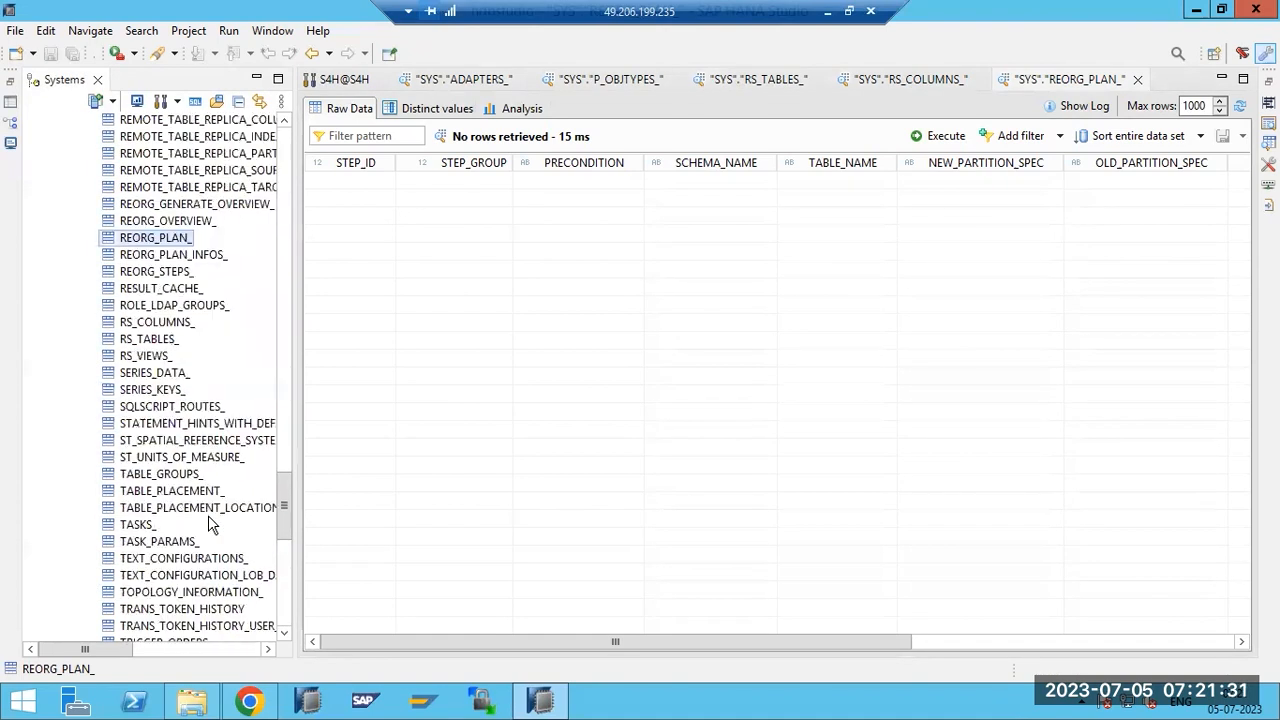
pyautogui.scroll(-2, 208, 518)
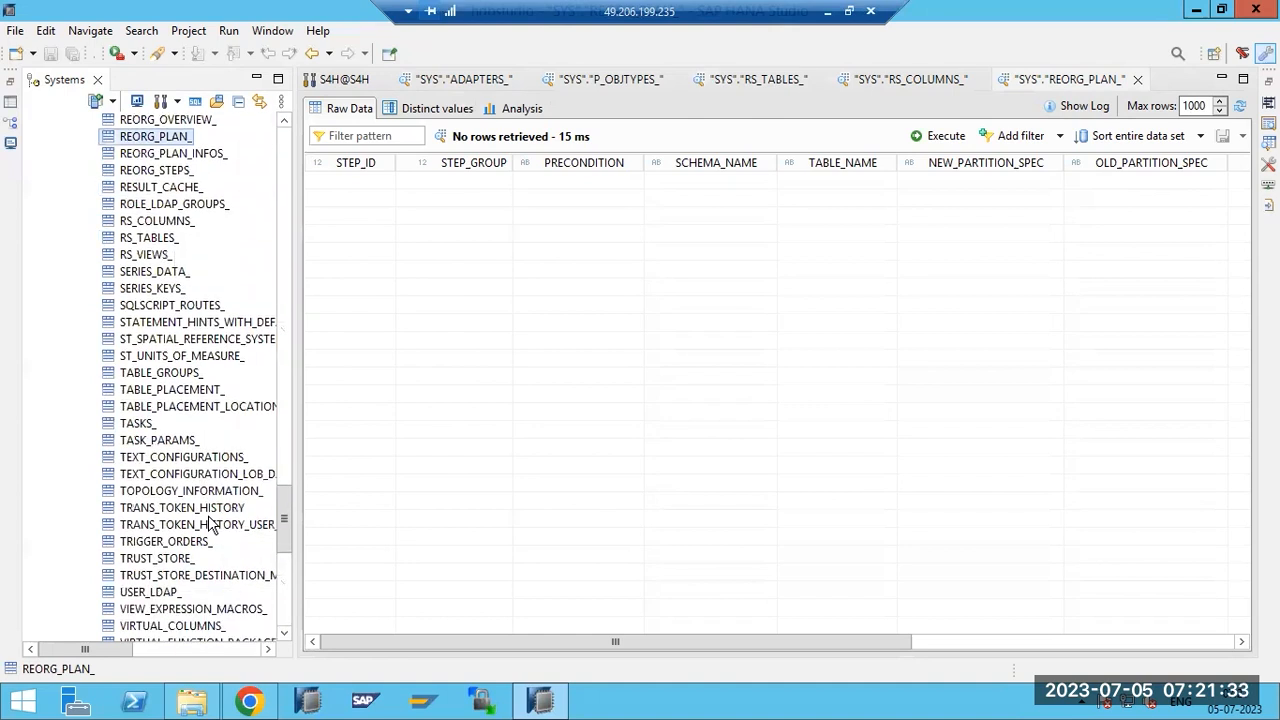
pyautogui.click(150, 592)
pyautogui.rightClick(150, 592)
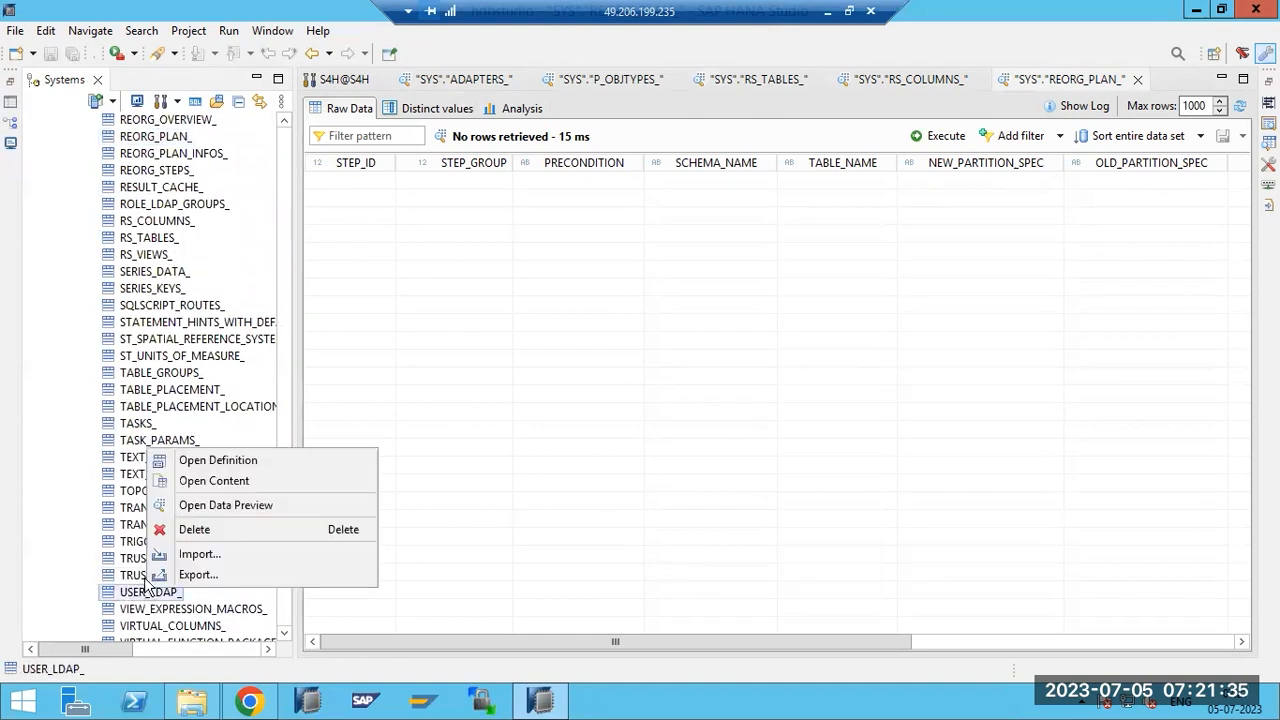
pyautogui.click(138, 374)
pyautogui.rightClick(138, 374)
pyautogui.click(188, 433)
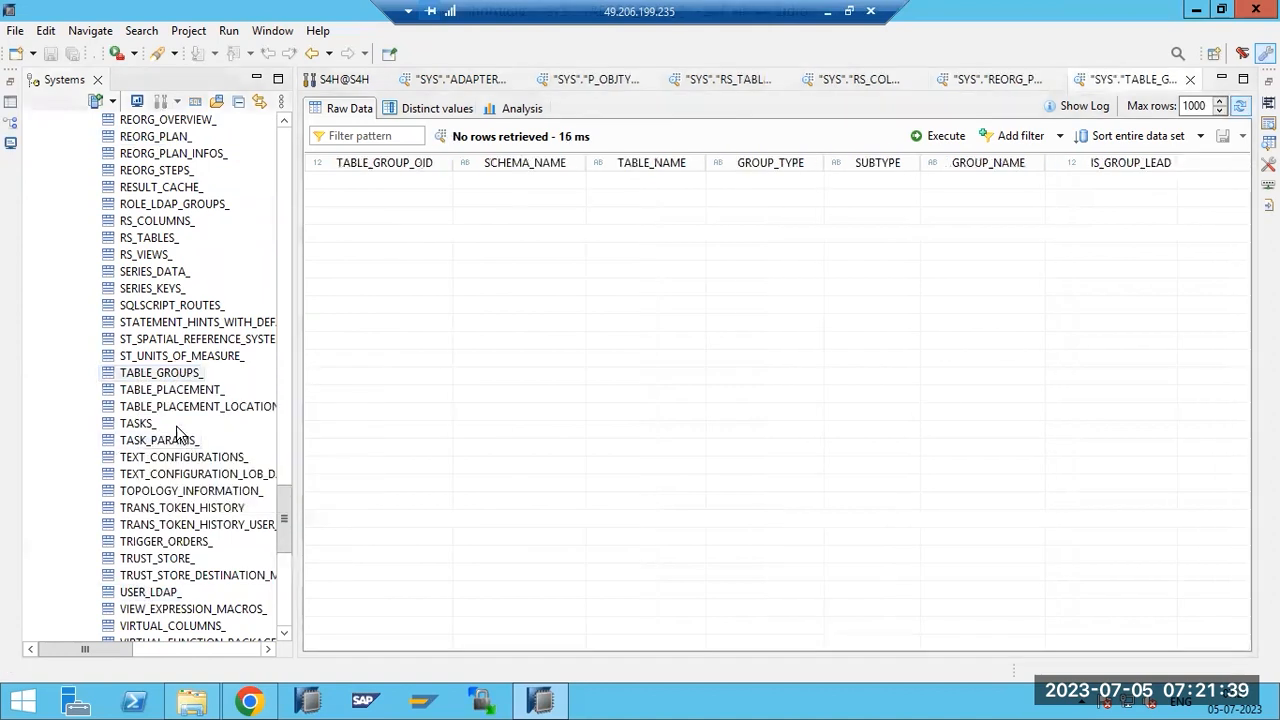
# Preview the RS_VIEWS_ table data (868 rows), then collapse the SYS schema node.
pyautogui.click(133, 254)
pyautogui.rightClick(133, 254)
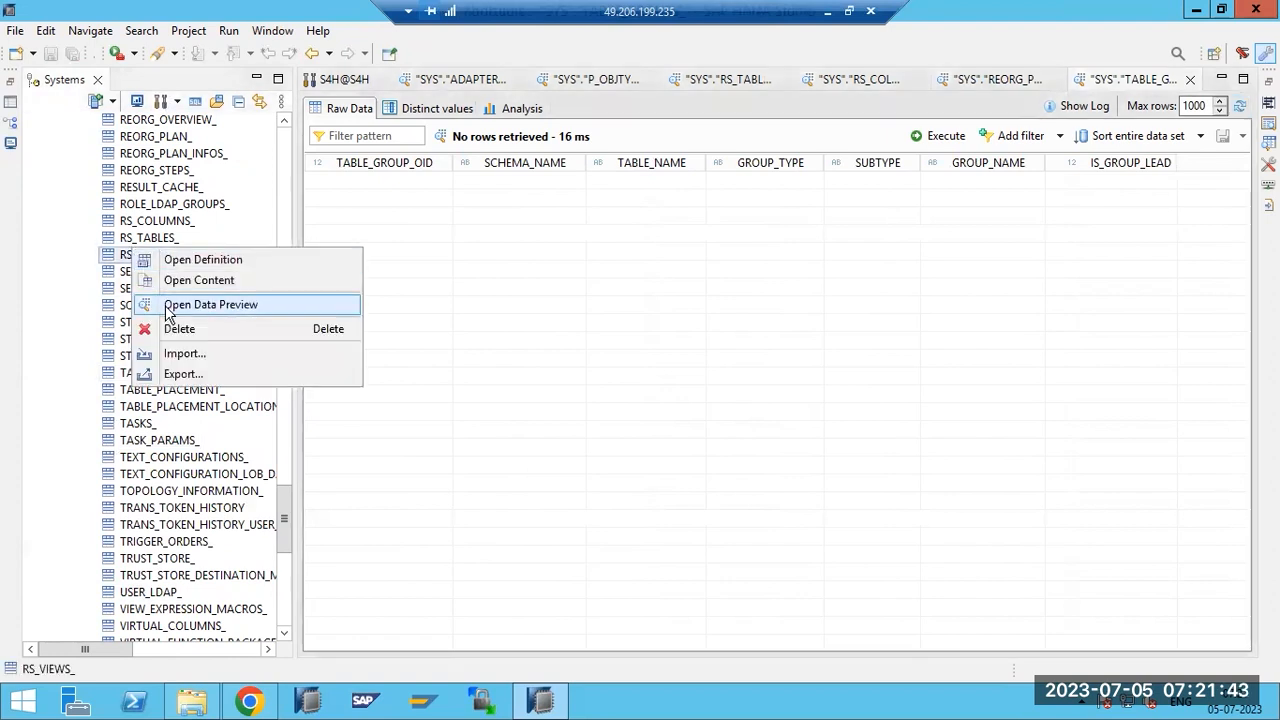
pyautogui.click(171, 305)
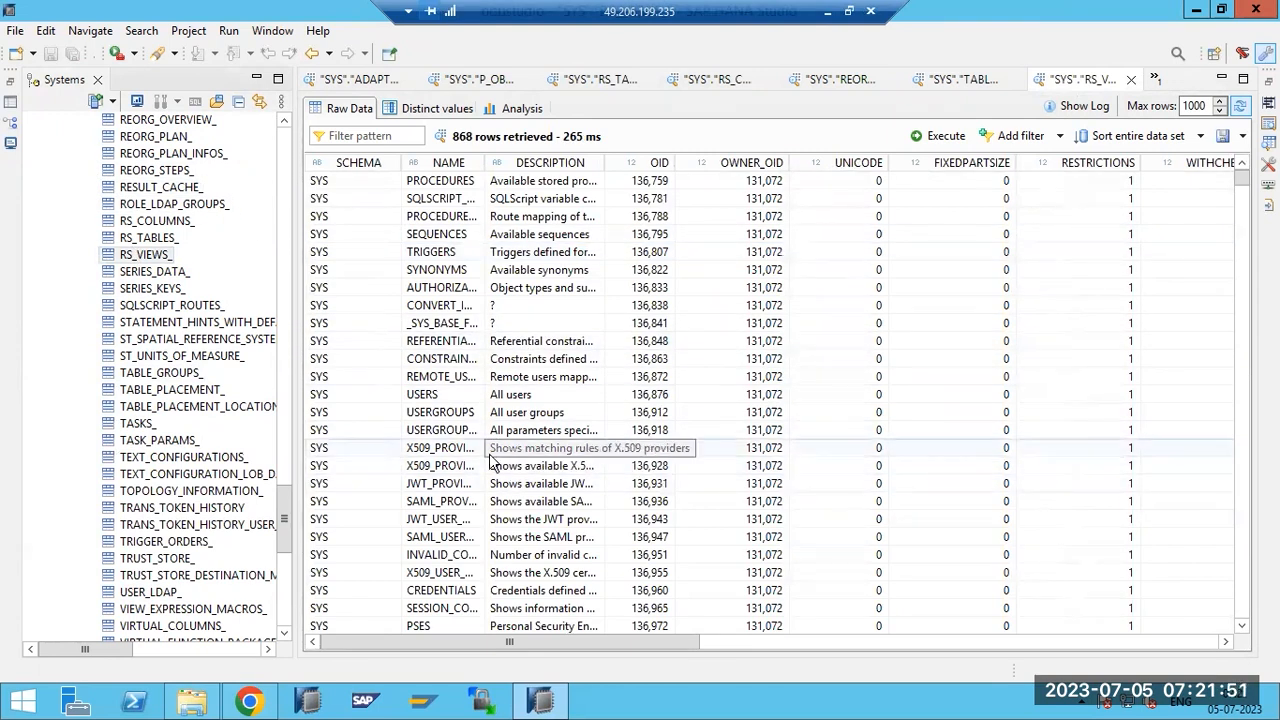
pyautogui.moveTo(285, 512); pyautogui.dragTo(290, 176)
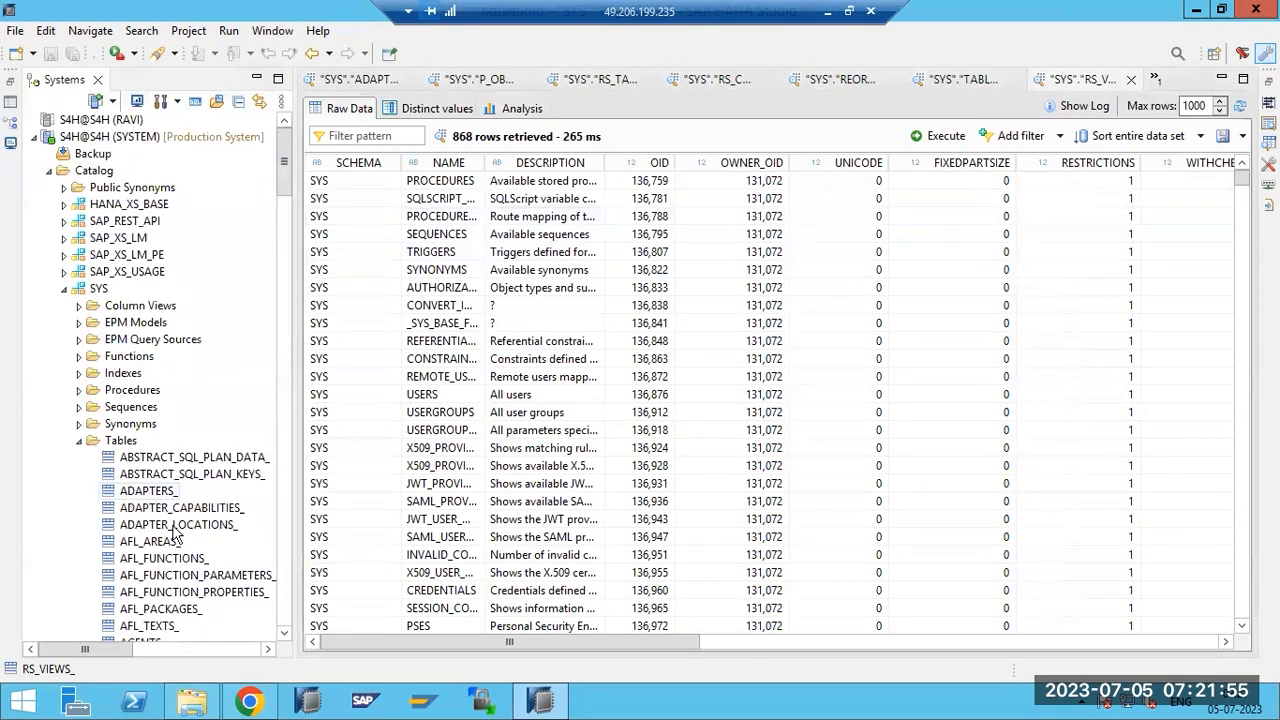
pyautogui.click(64, 289)
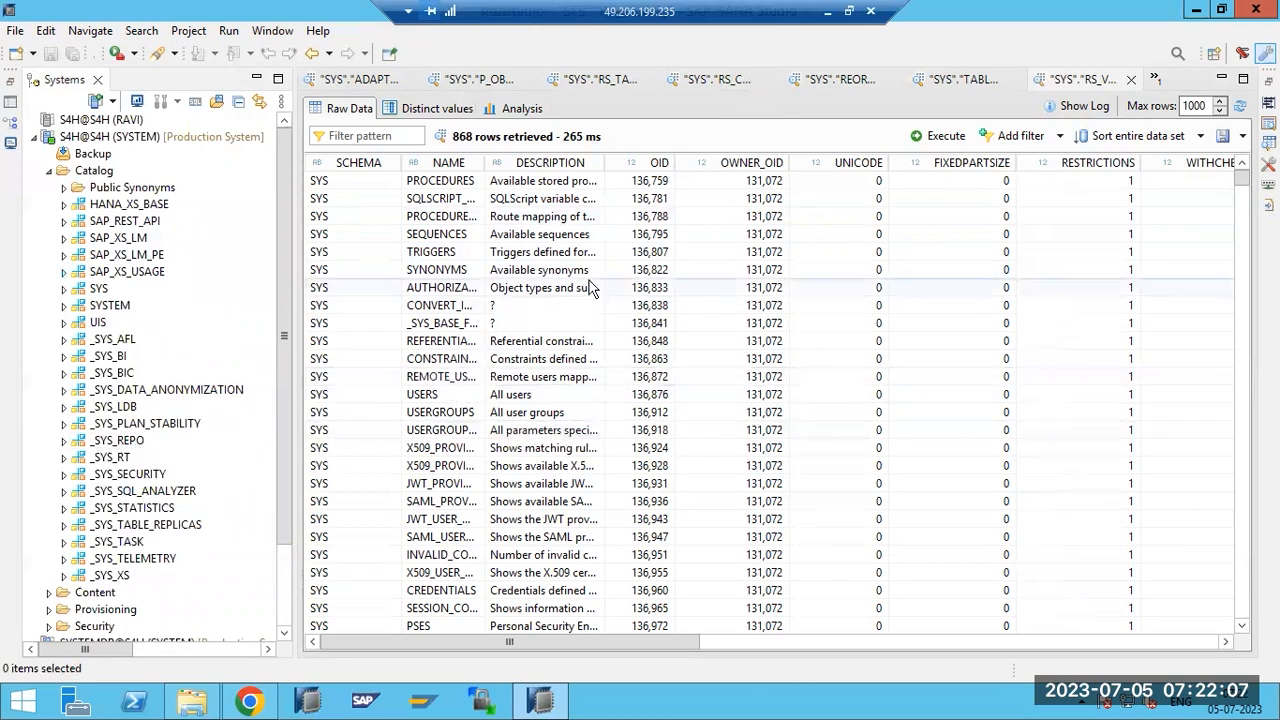
pyautogui.click(536, 108)
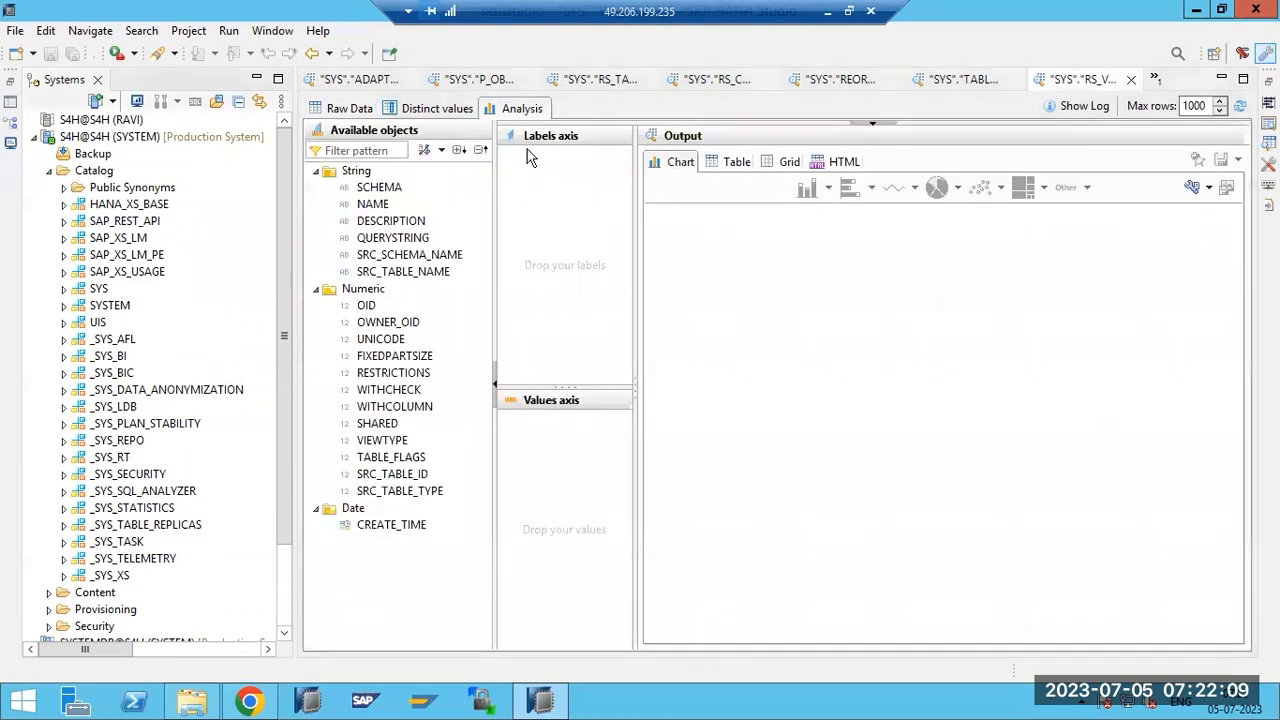
pyautogui.moveTo(373, 204); pyautogui.dragTo(543, 217)
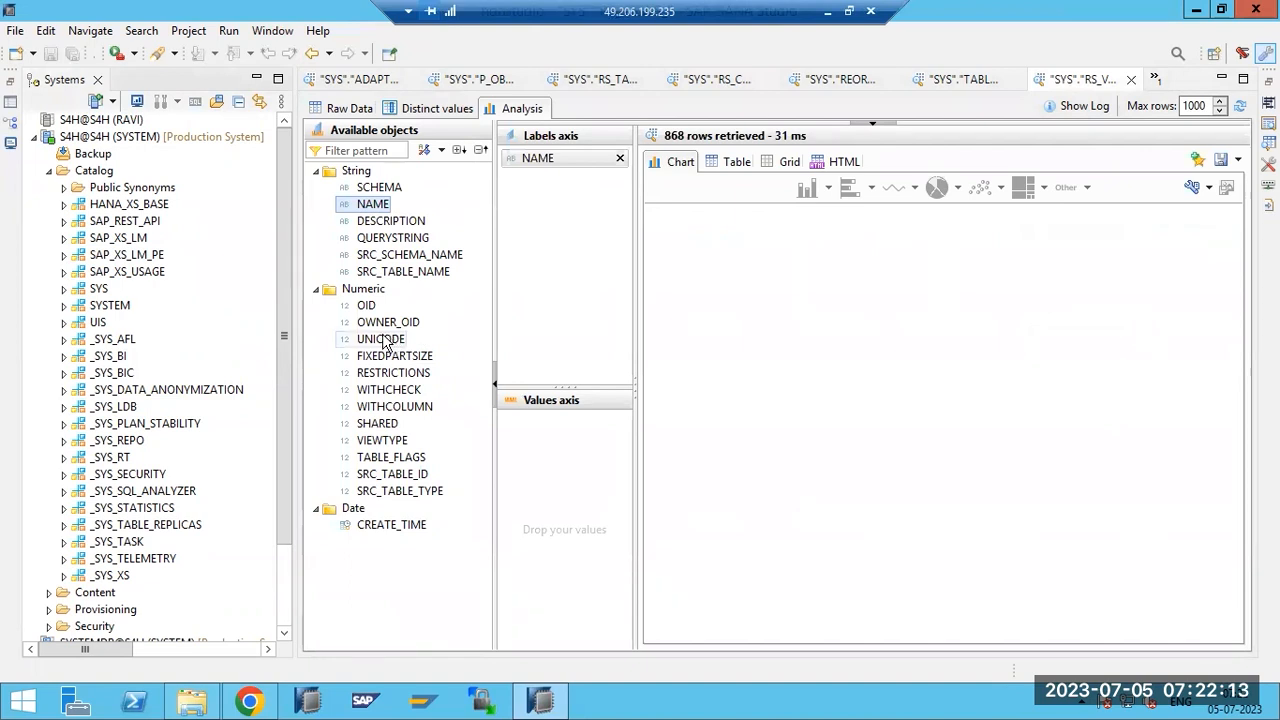
pyautogui.moveTo(378, 326); pyautogui.dragTo(534, 489)
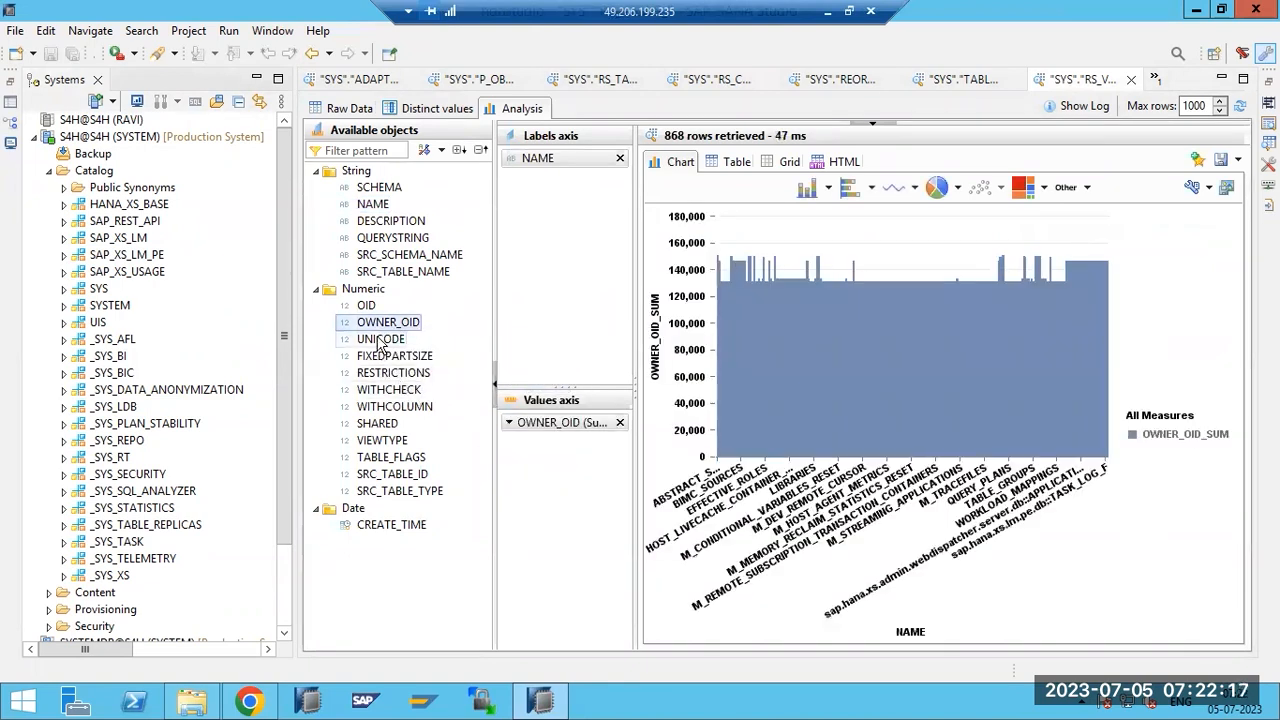
pyautogui.click(895, 195)
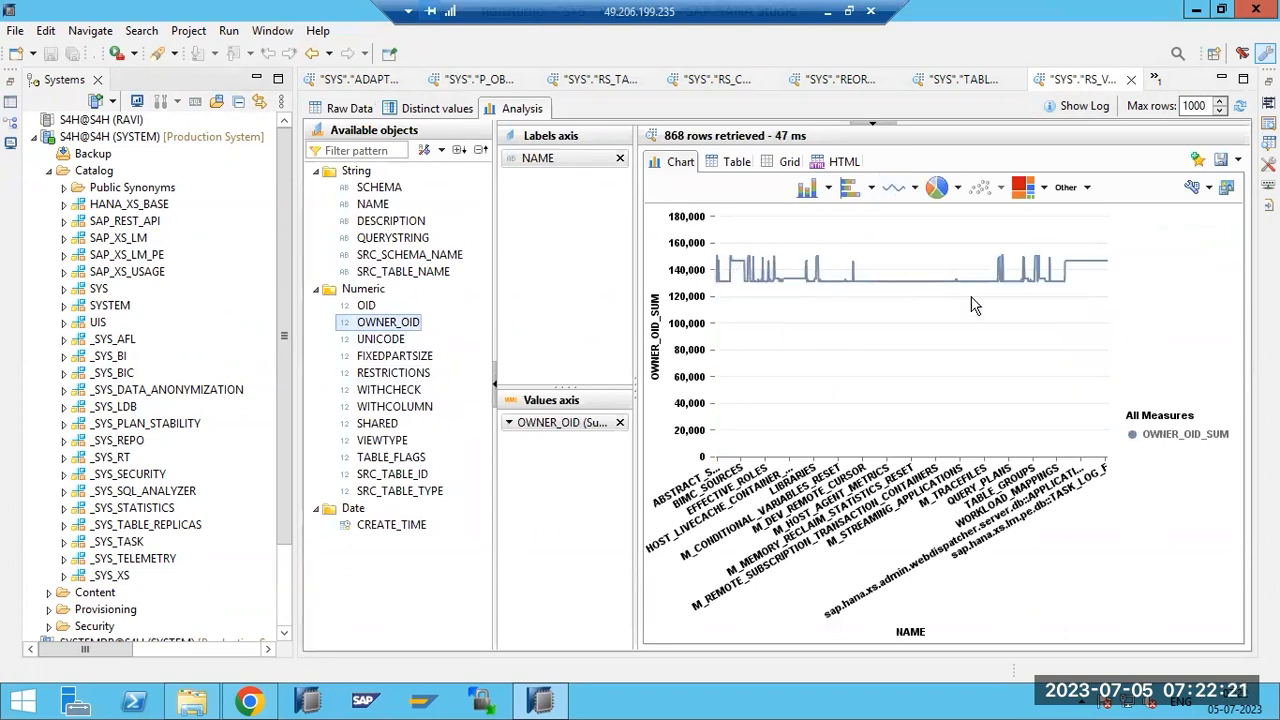
pyautogui.moveTo(1041, 283)
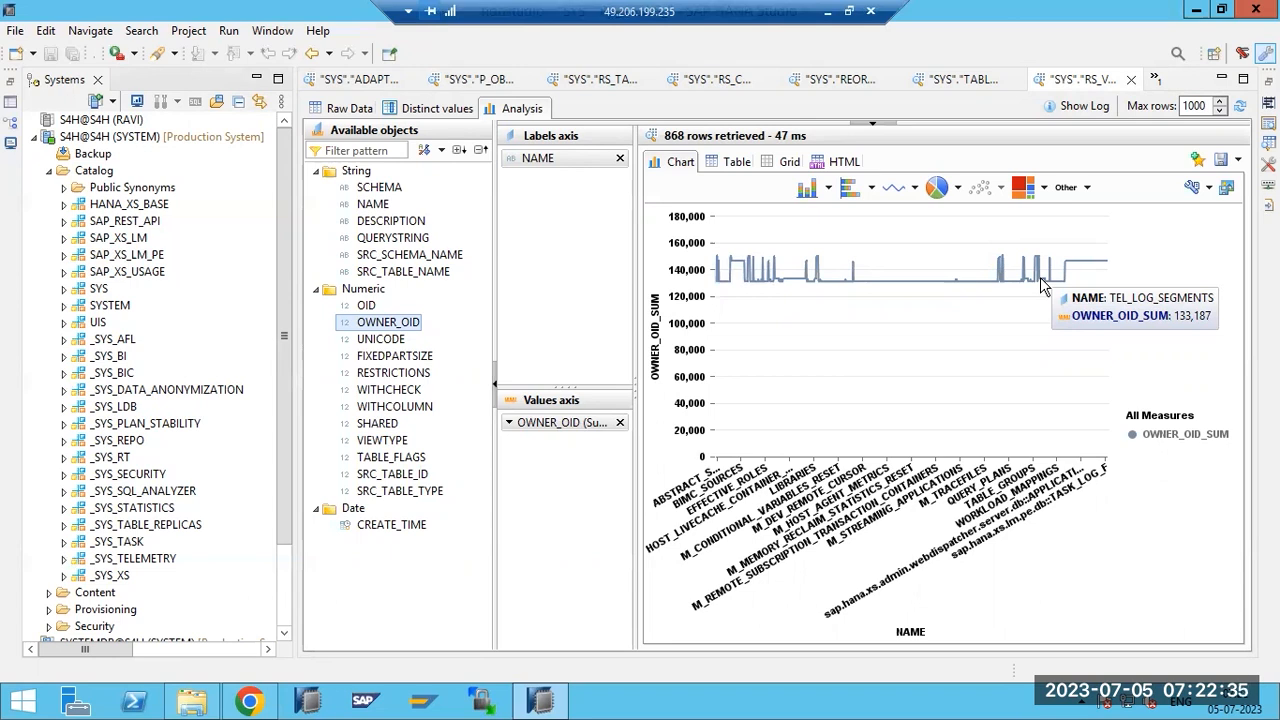
# Bring the installer's Chrome window forward and open a new Google tab.
pyautogui.click(252, 697)
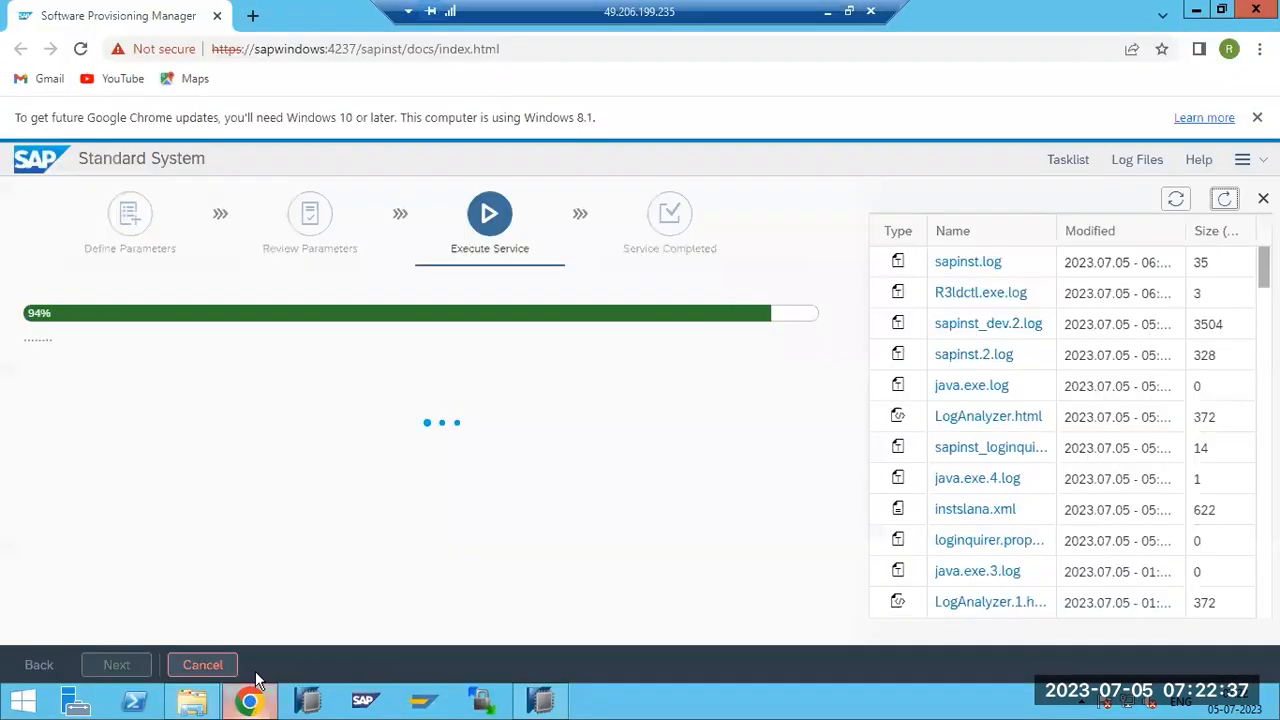
pyautogui.click(252, 15)
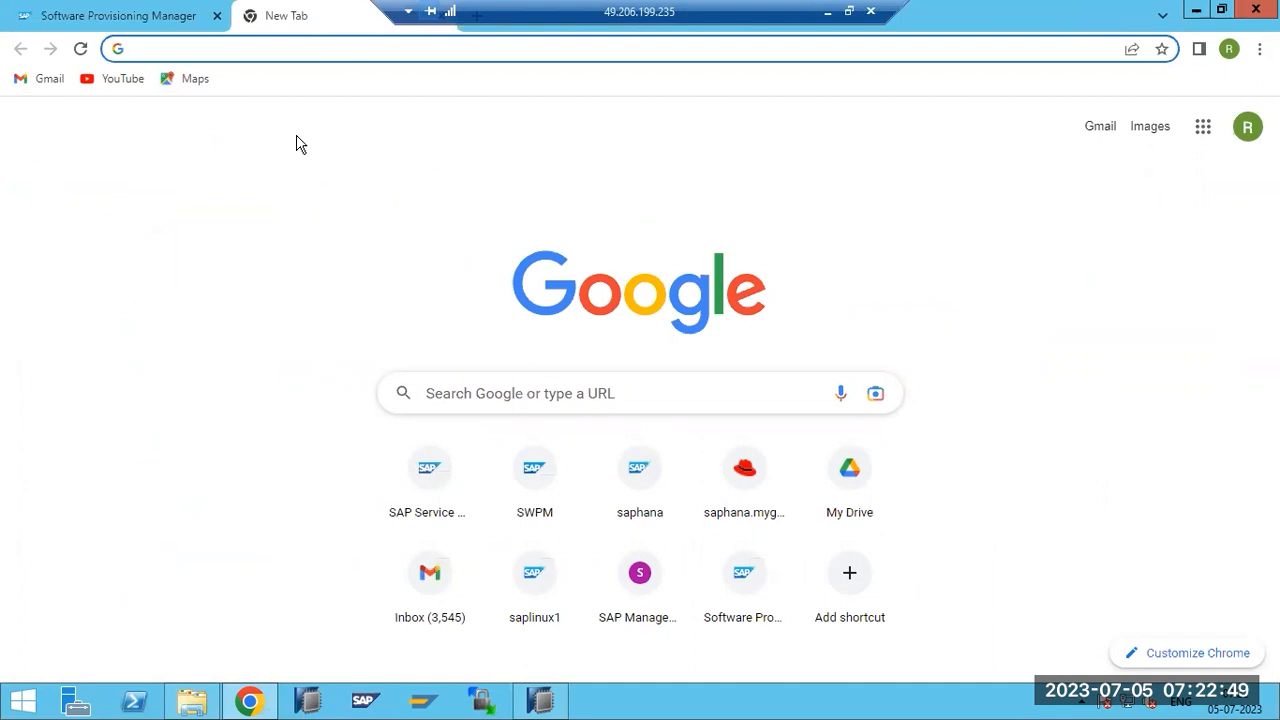
# Search Google for 'SHARES trends' and read the Groww stock market article.
pyautogui.write('SHARES')
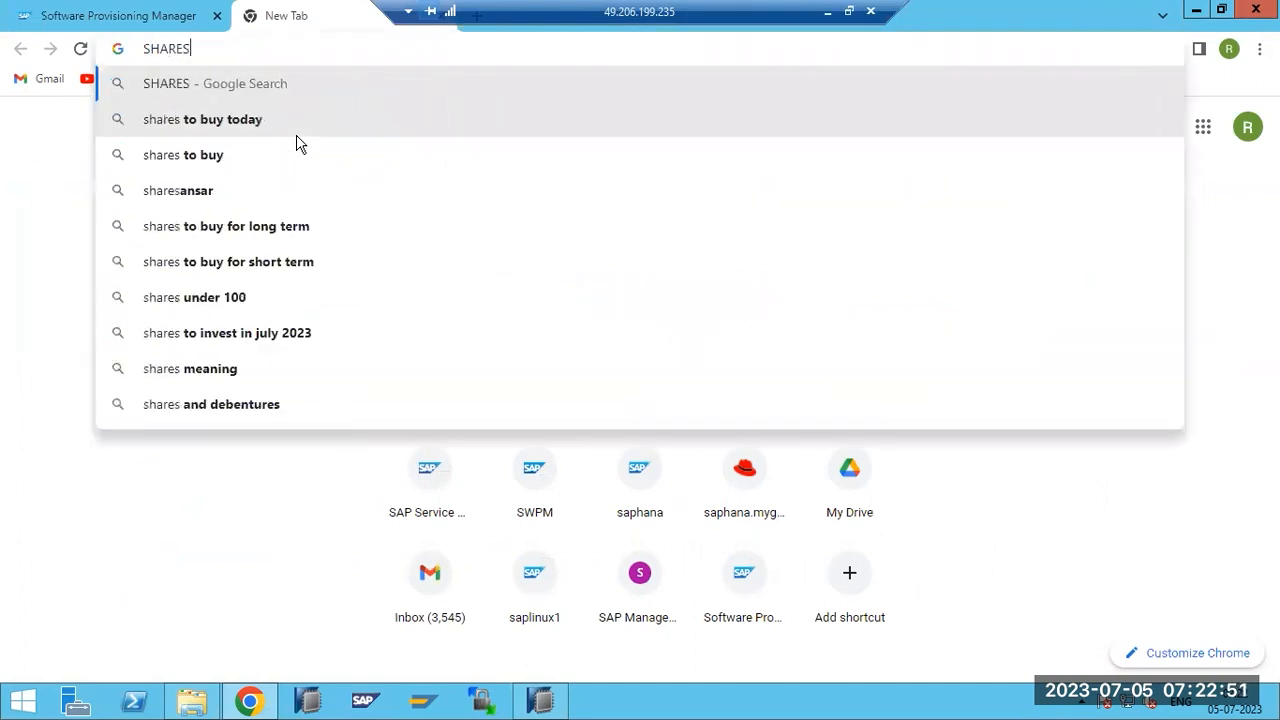
pyautogui.write(' trends')
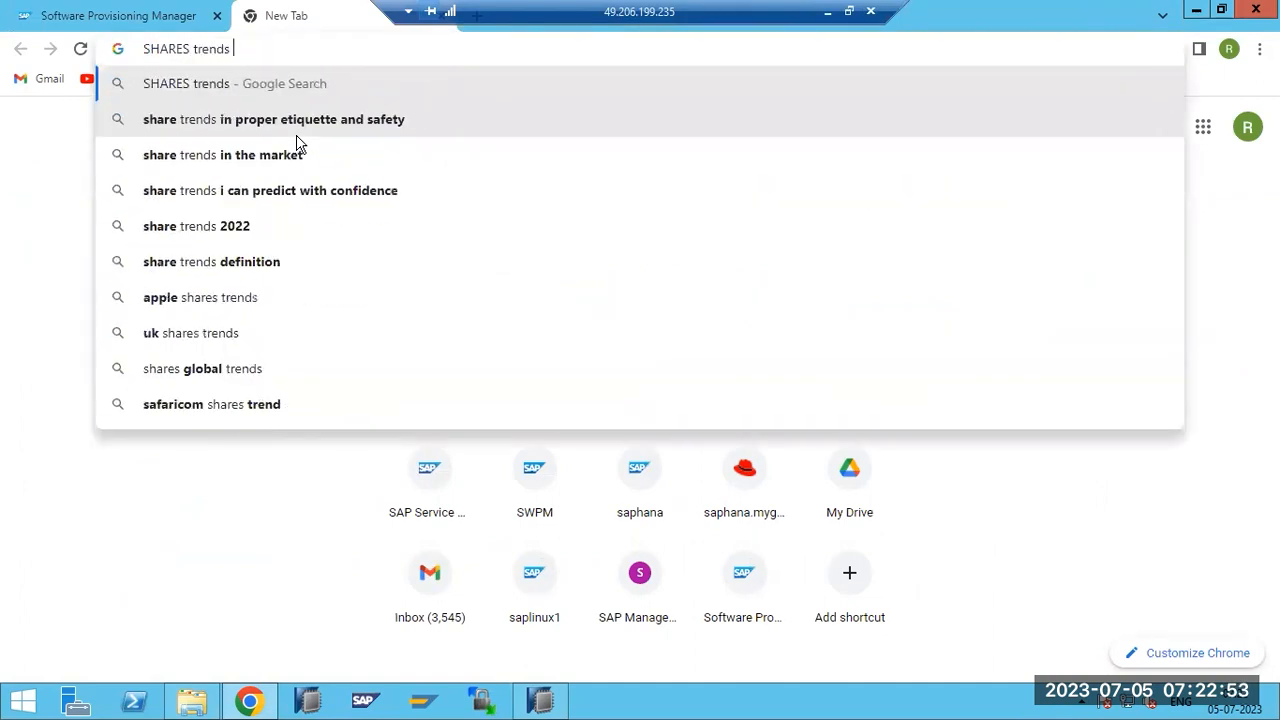
pyautogui.press('Return')
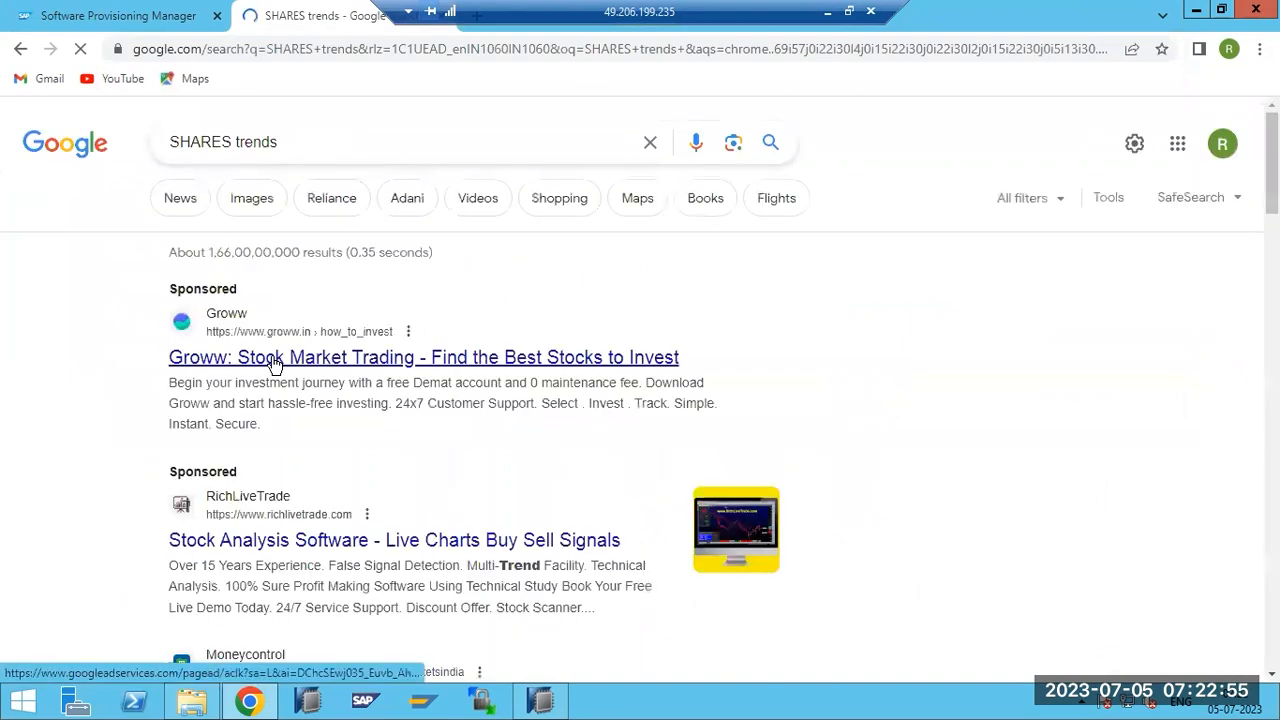
pyautogui.click(274, 364)
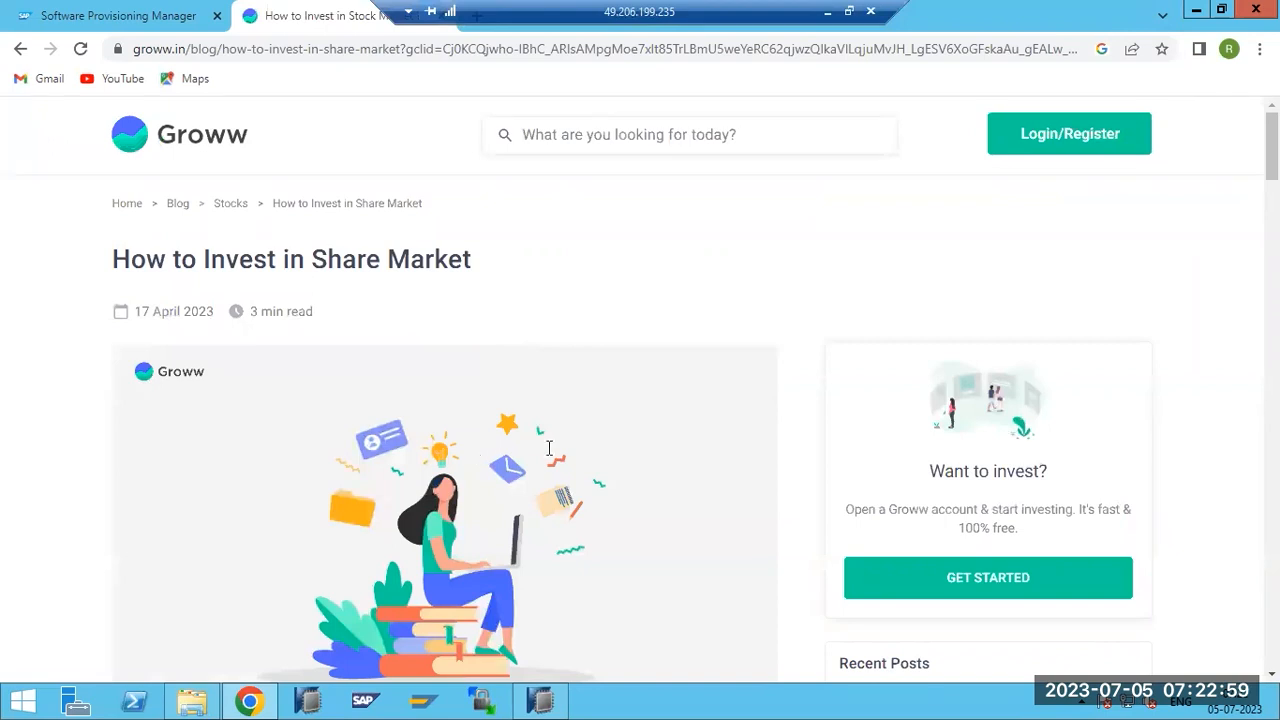
pyautogui.scroll(-15, 431, 420)
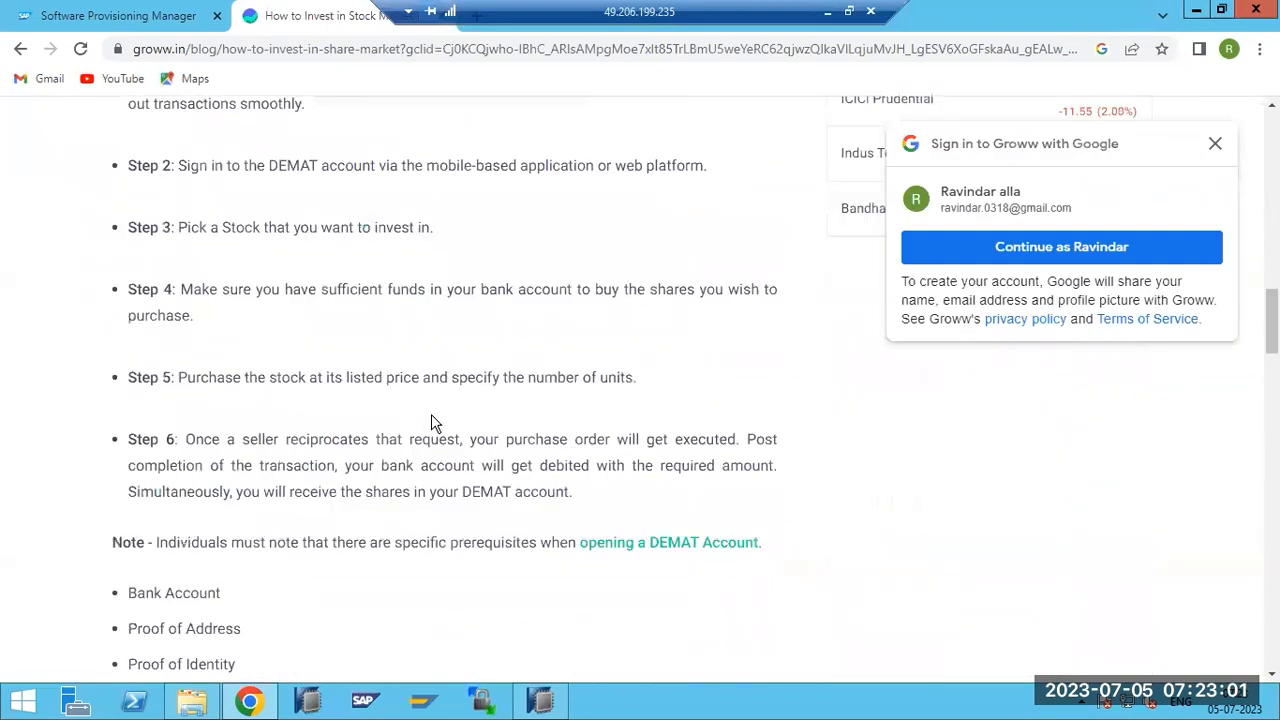
pyautogui.scroll(-4, 431, 416)
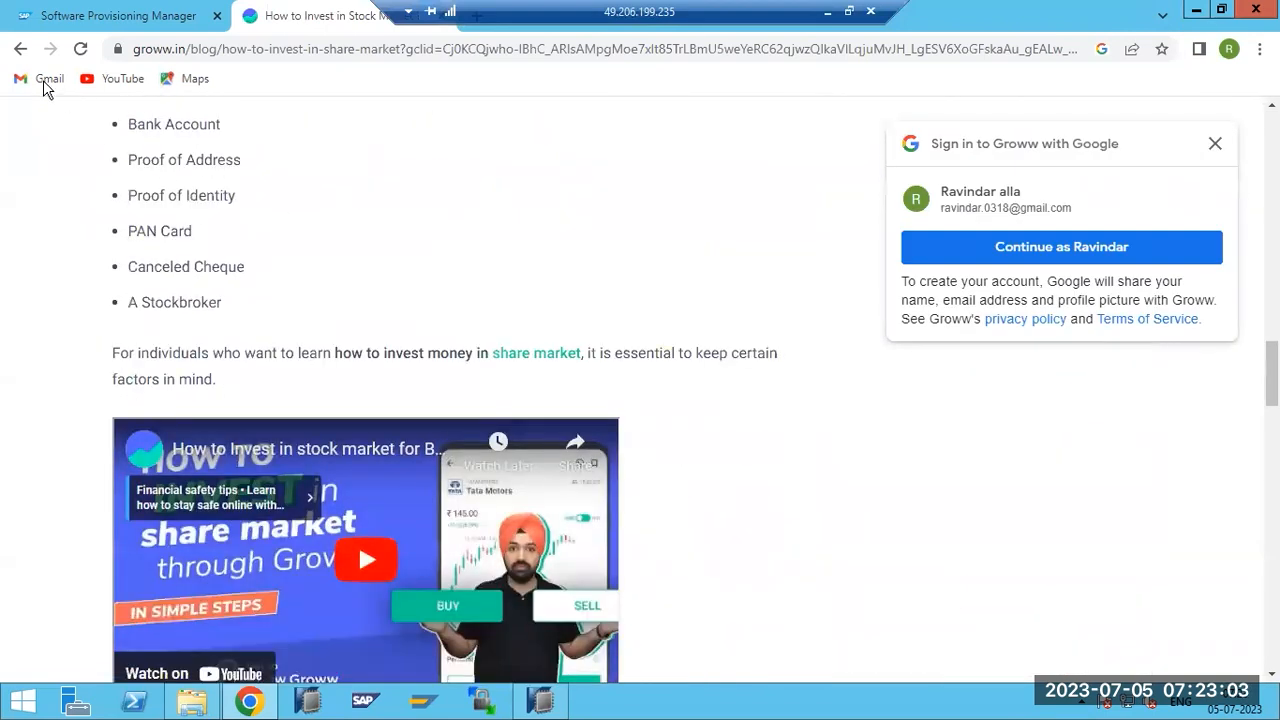
# Browse more results, close the RichLiveTrade tab, and return to the HANA Studio chart.
pyautogui.click(20, 48)
pyautogui.scroll(-2, 206, 524)
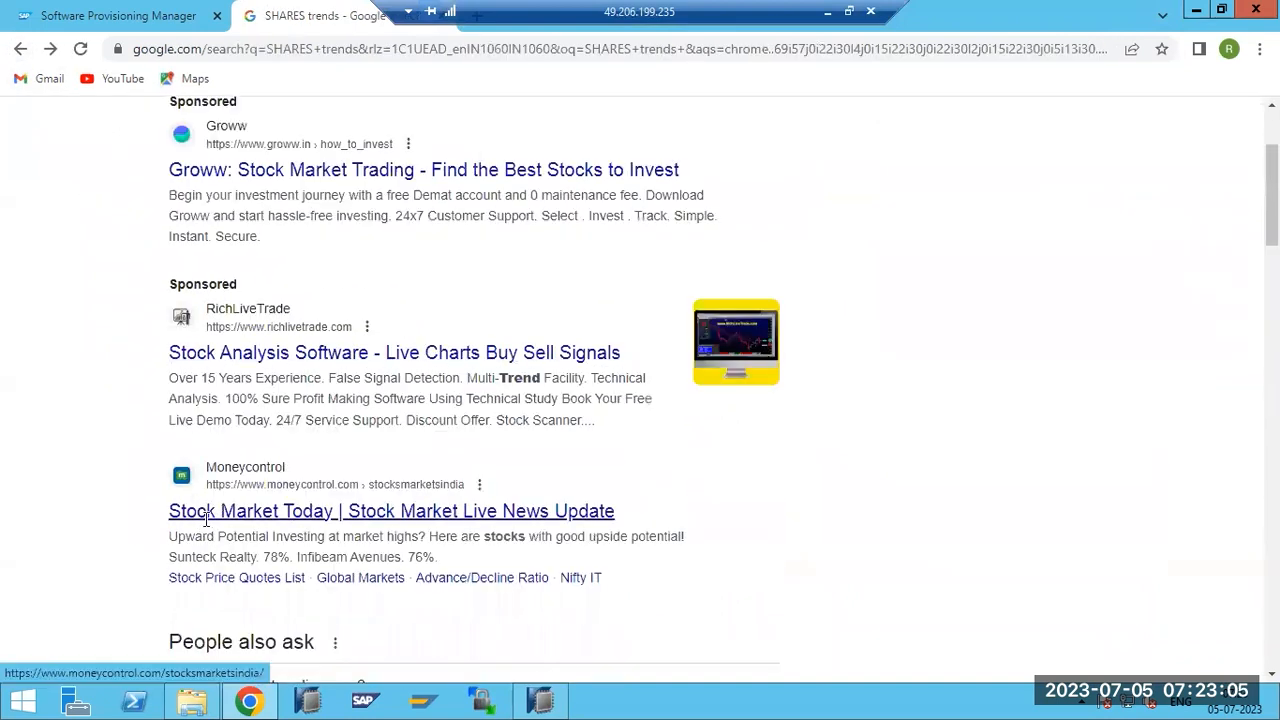
pyautogui.scroll(-1, 206, 519)
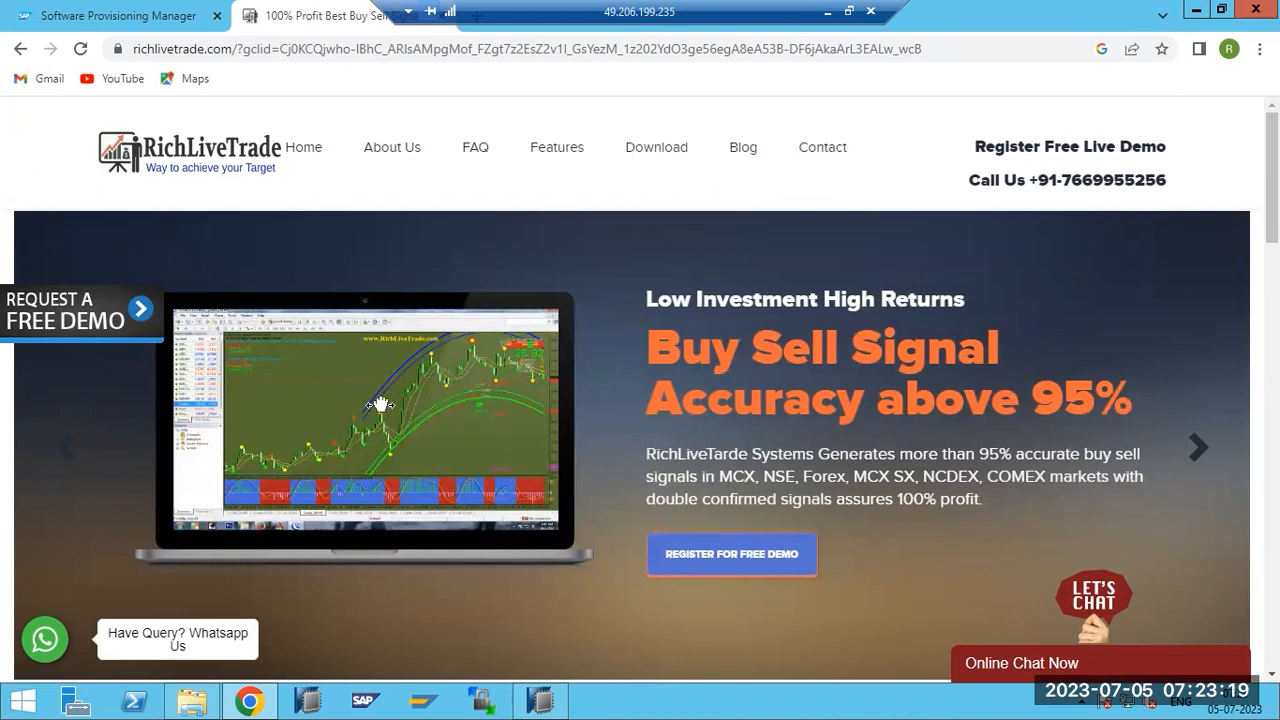
pyautogui.scroll(-10, 403, 594)
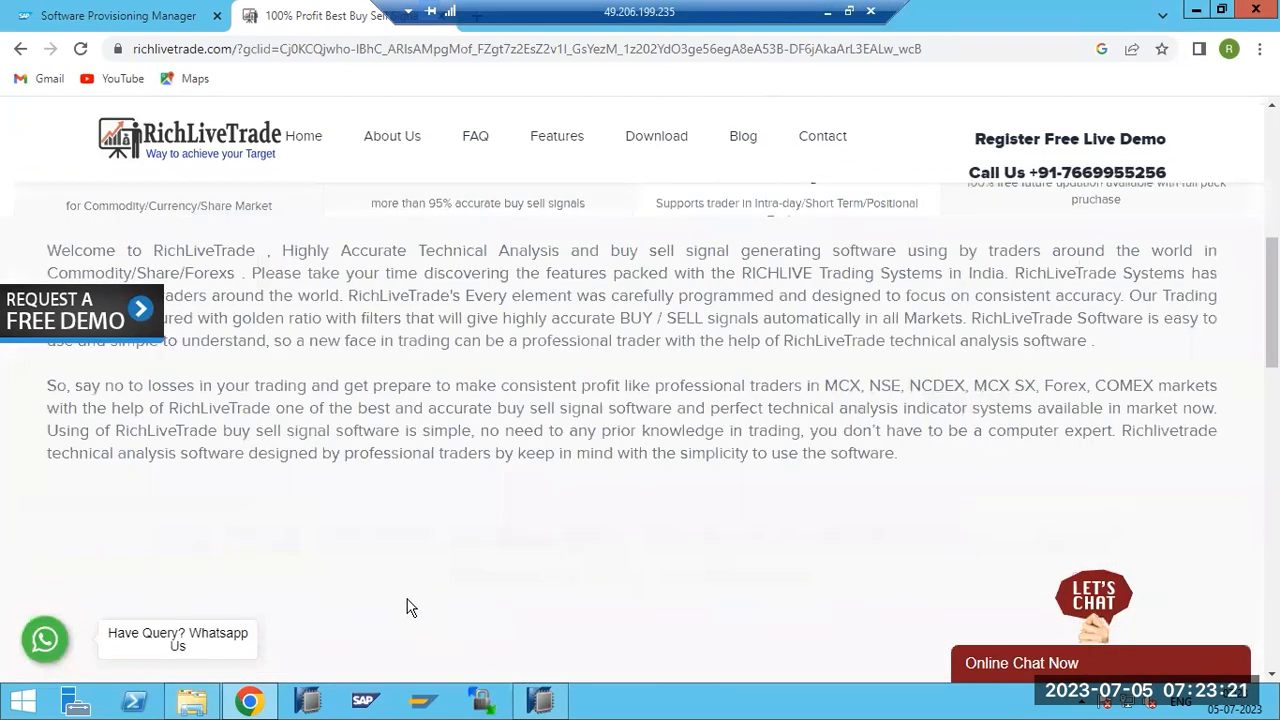
pyautogui.scroll(-3, 407, 600)
pyautogui.moveTo(535, 18); pyautogui.dragTo(754, 20)
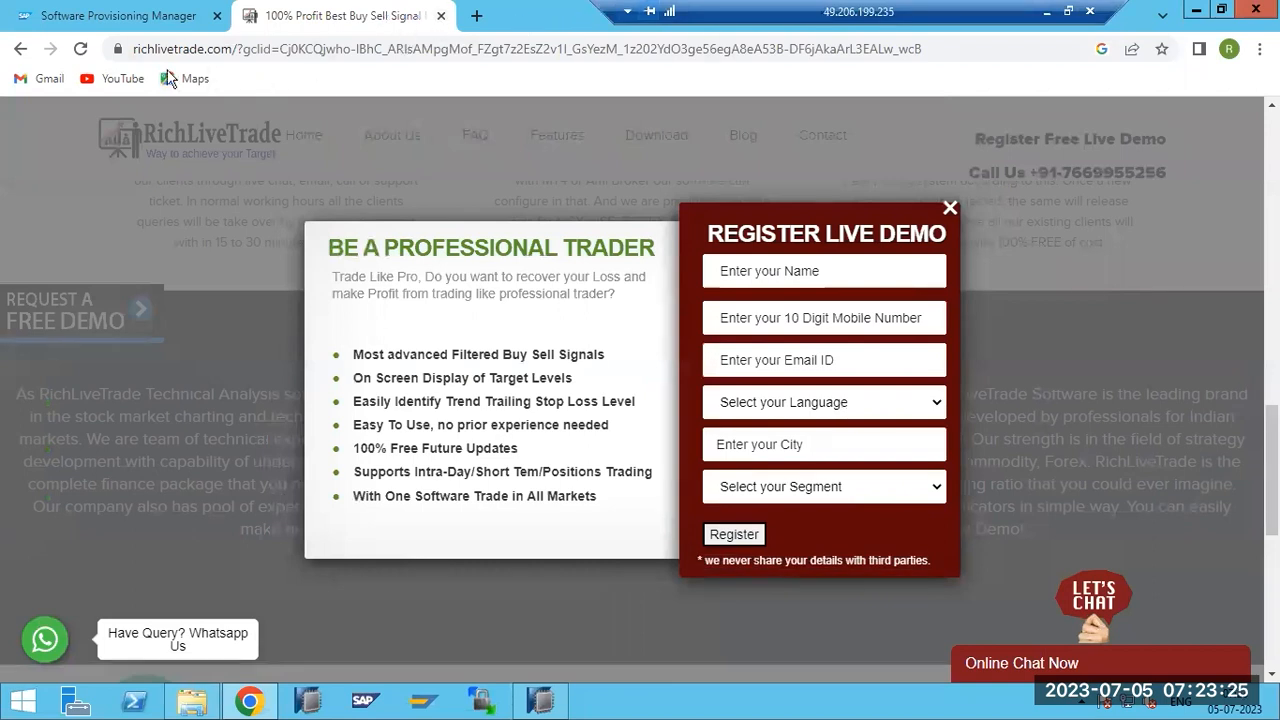
pyautogui.click(441, 15)
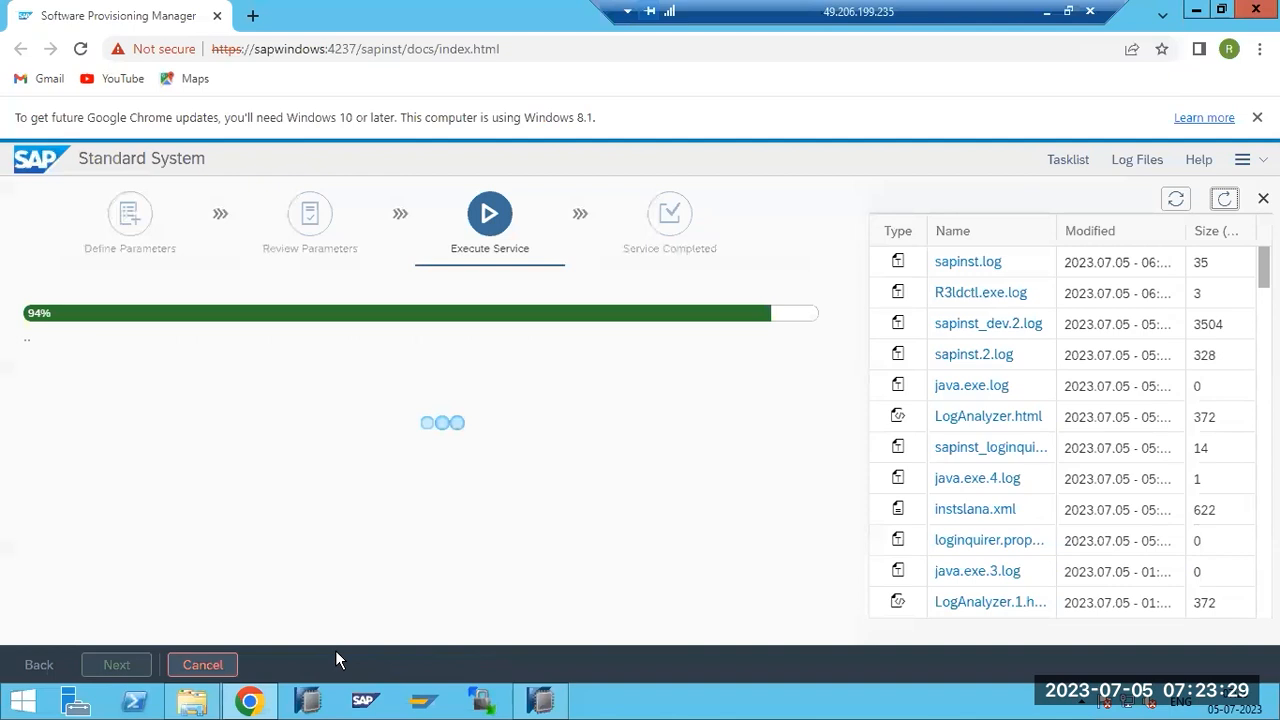
pyautogui.click(540, 700)
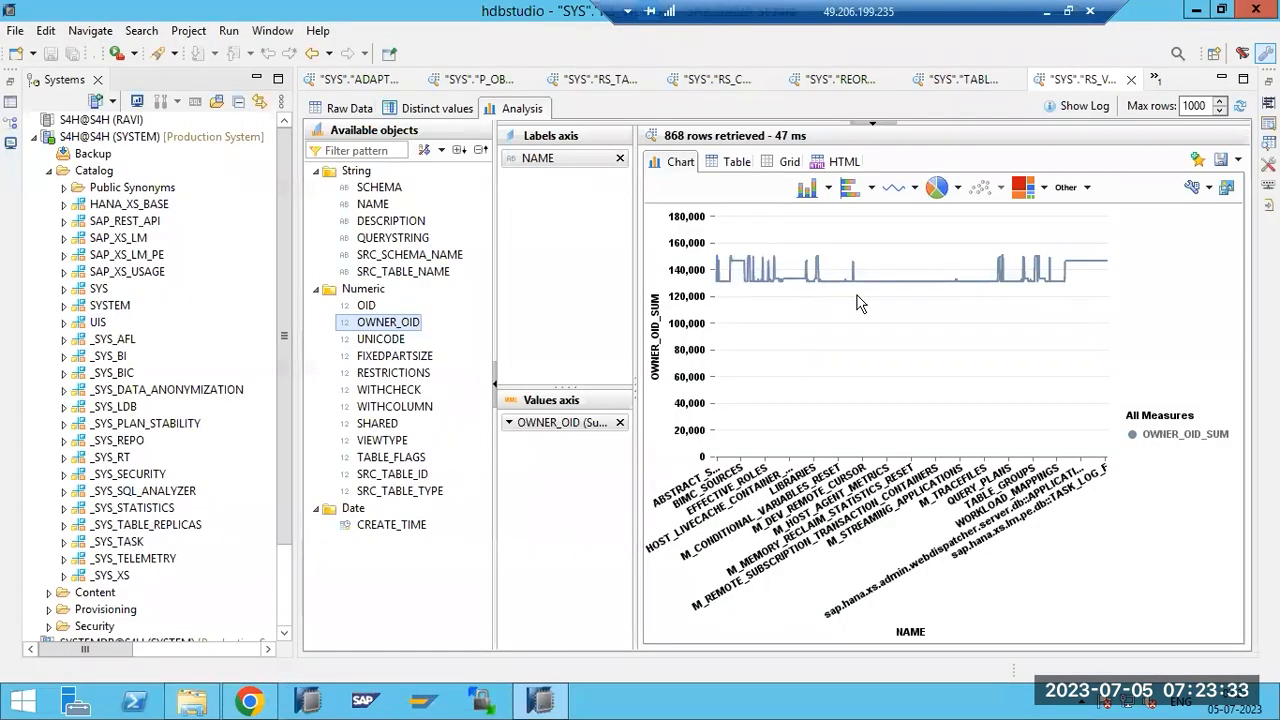
pyautogui.click(1205, 192)
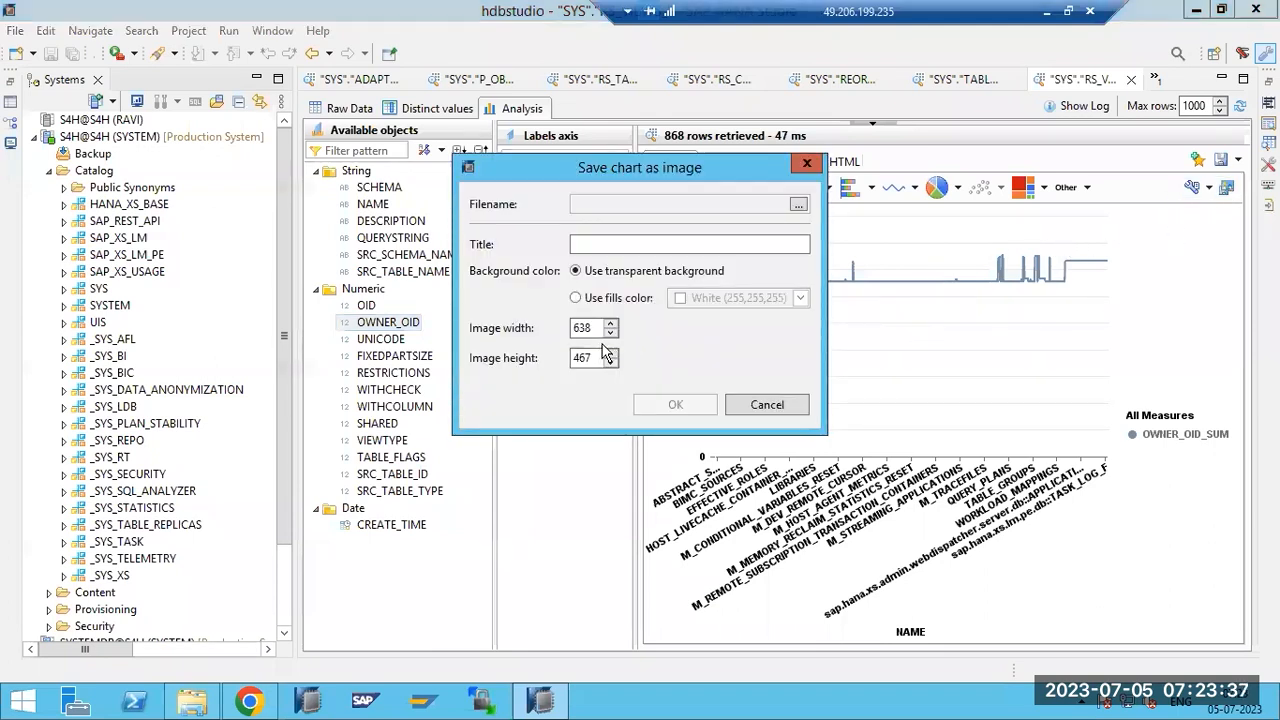
pyautogui.click(809, 166)
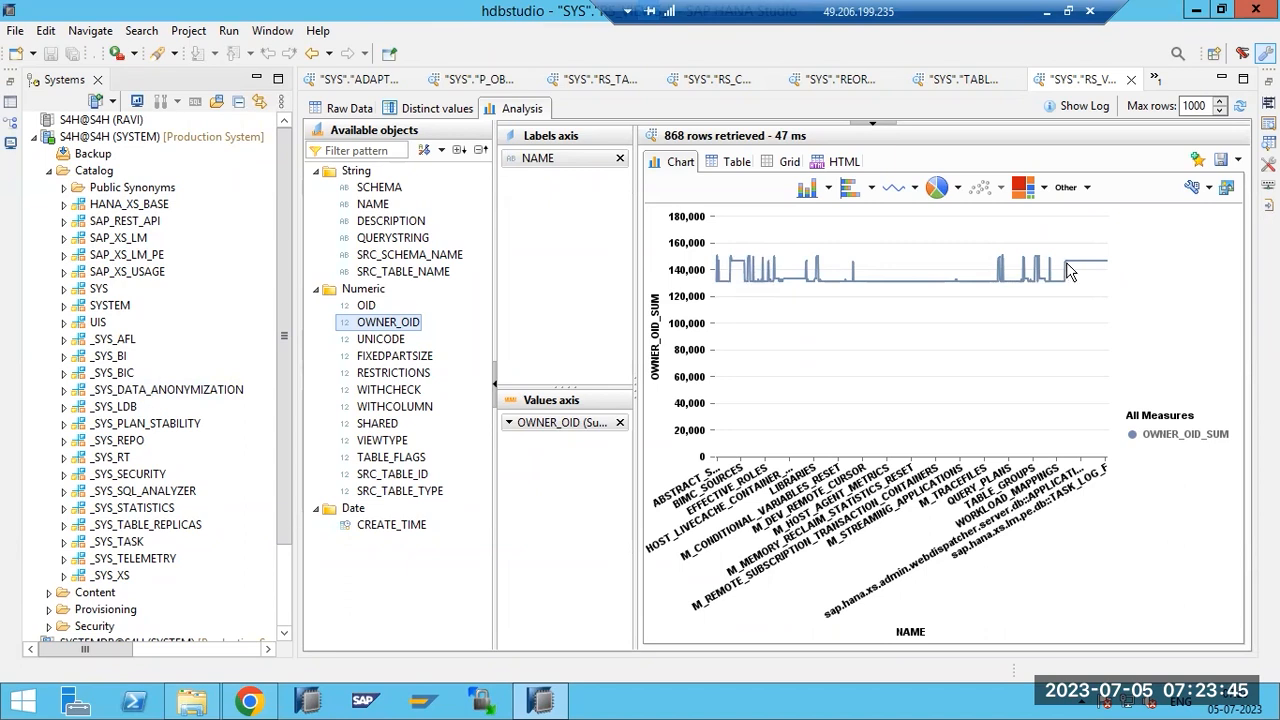
pyautogui.moveTo(1066, 262)
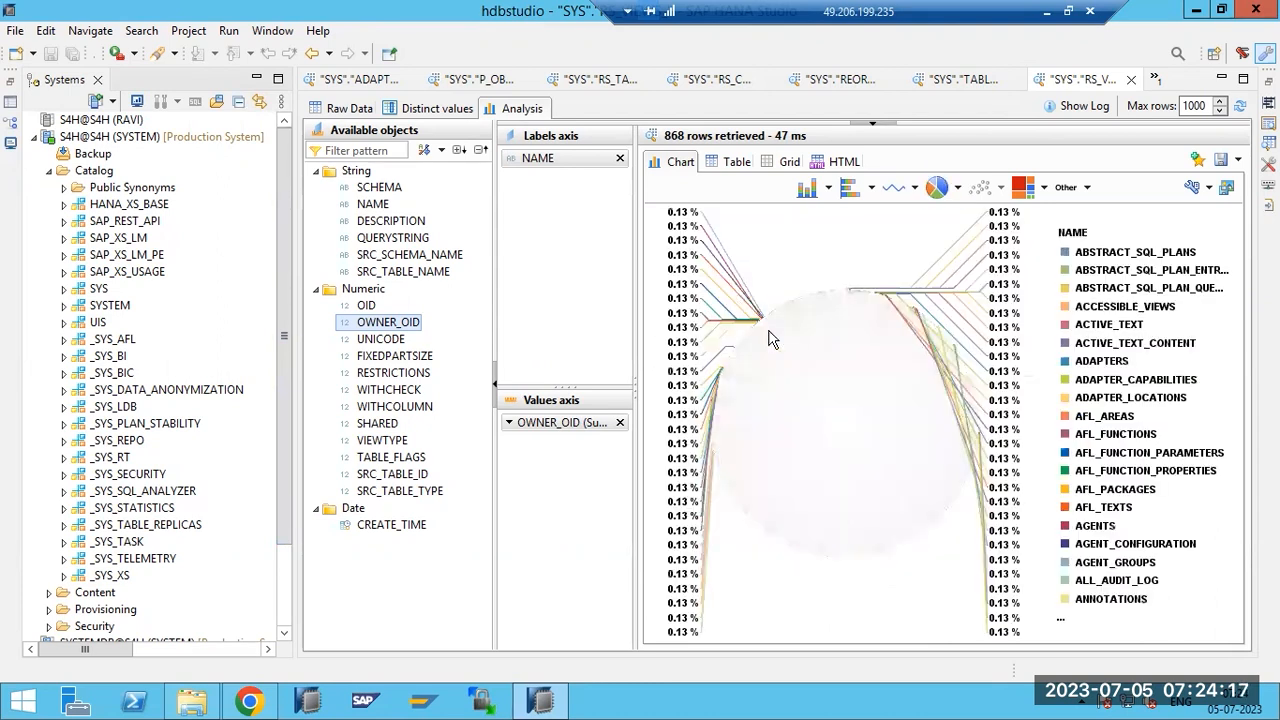
# Change the RS_VIEWS_ OWNER_OID per NAME chart from a line to a bar chart.
pyautogui.moveTo(868, 432)
pyautogui.click(810, 198)
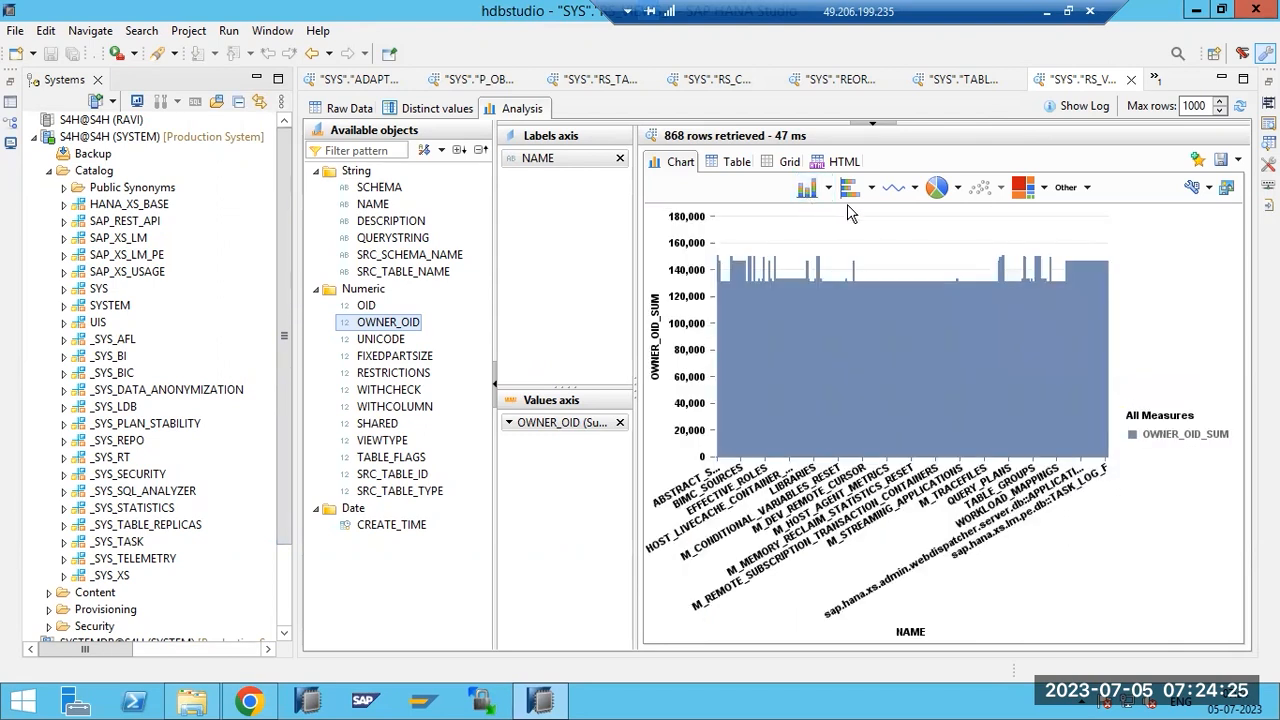
# Close the charted preview and the TABLE_GROUPS_, REORG_PLAN_ and RS_COLUMNS_ previews.
pyautogui.click(1131, 80)
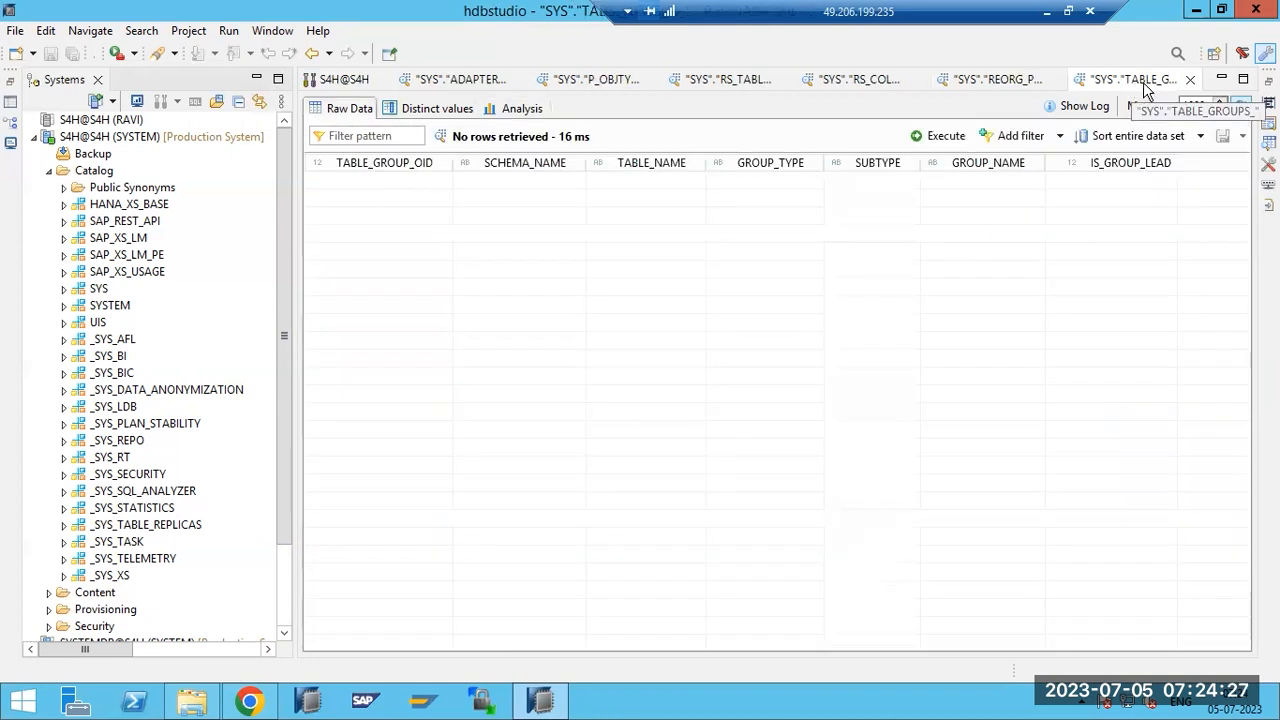
pyautogui.click(1185, 81)
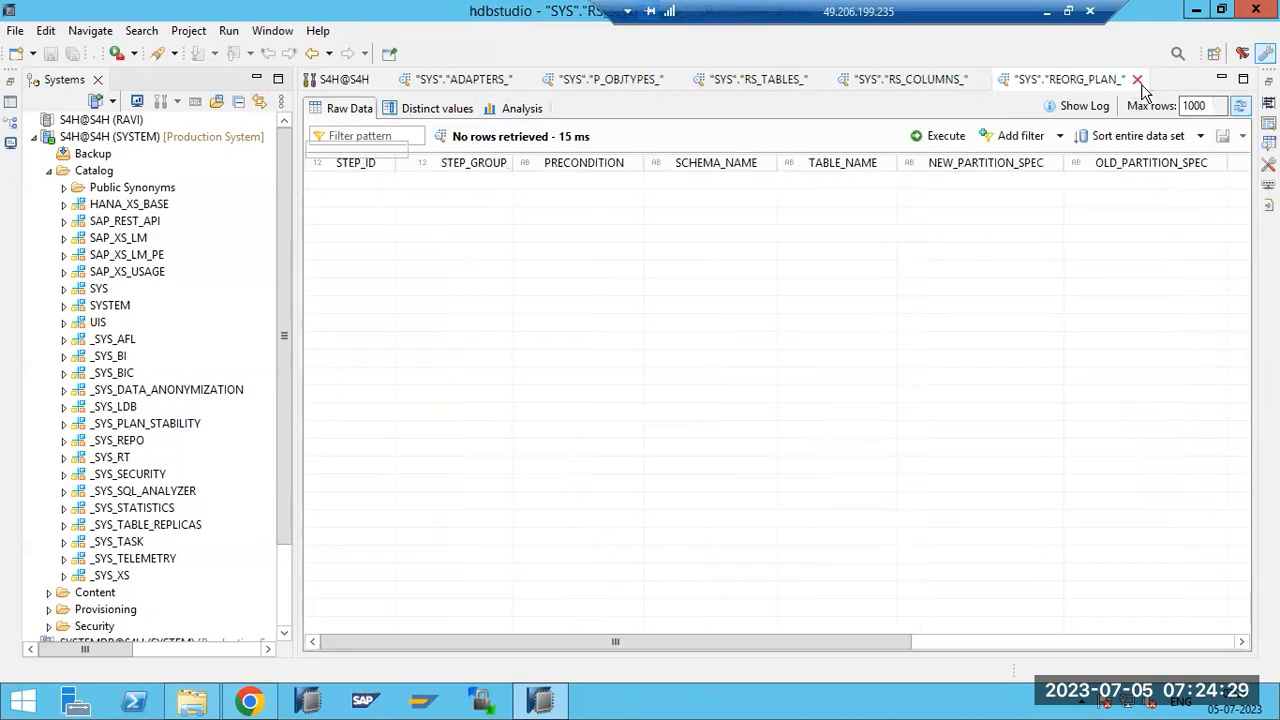
pyautogui.click(1137, 79)
pyautogui.click(980, 80)
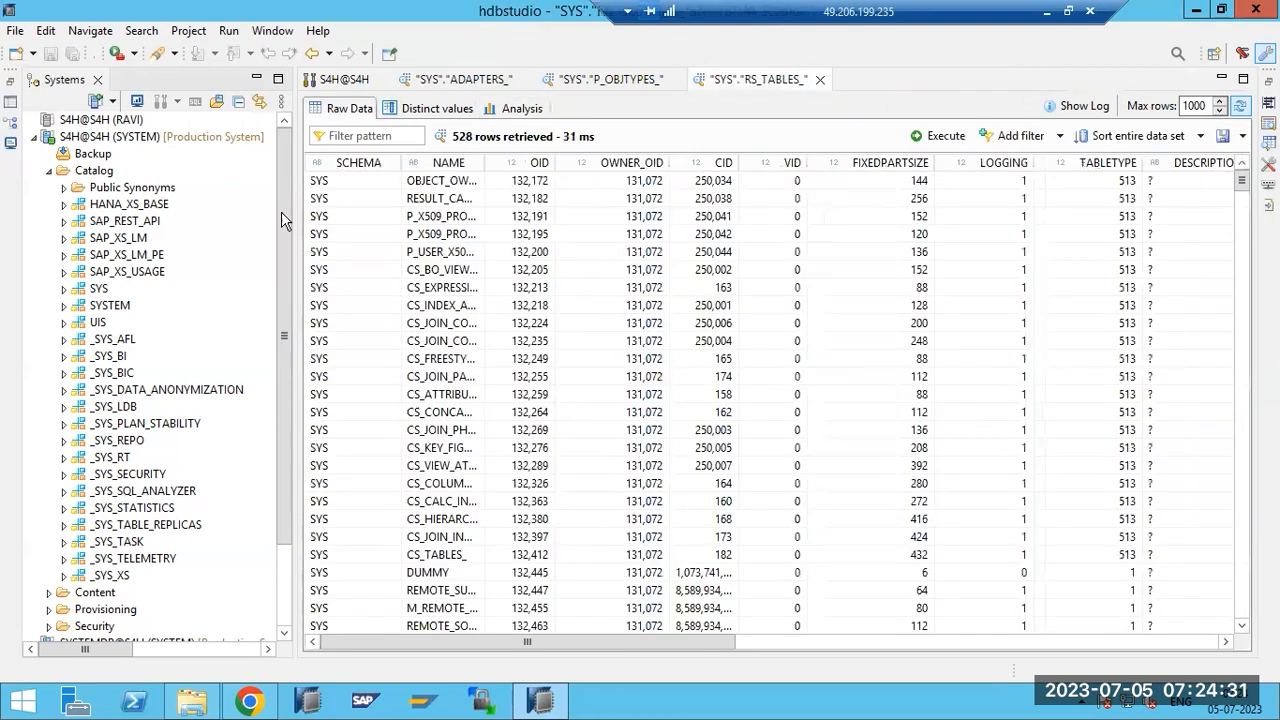
# Collapse and re-expand Catalog, then collapse the SYS Tables list and SYS schema.
pyautogui.click(49, 170)
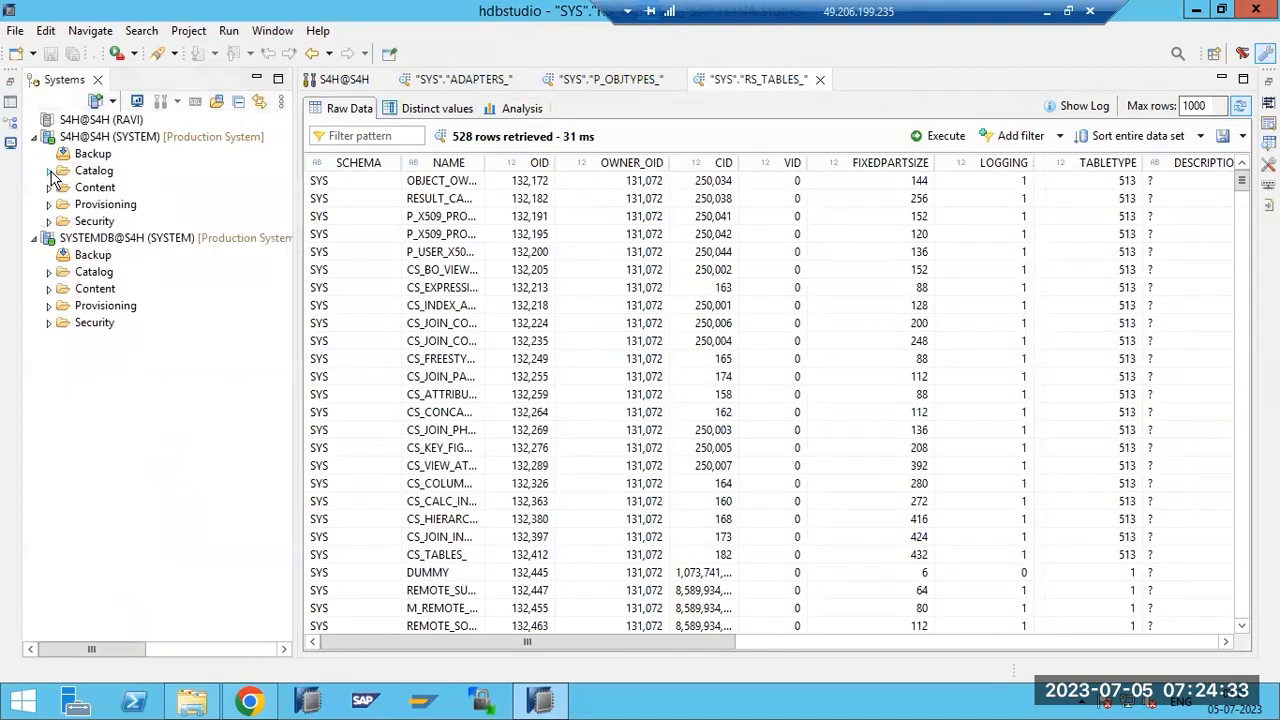
pyautogui.click(49, 171)
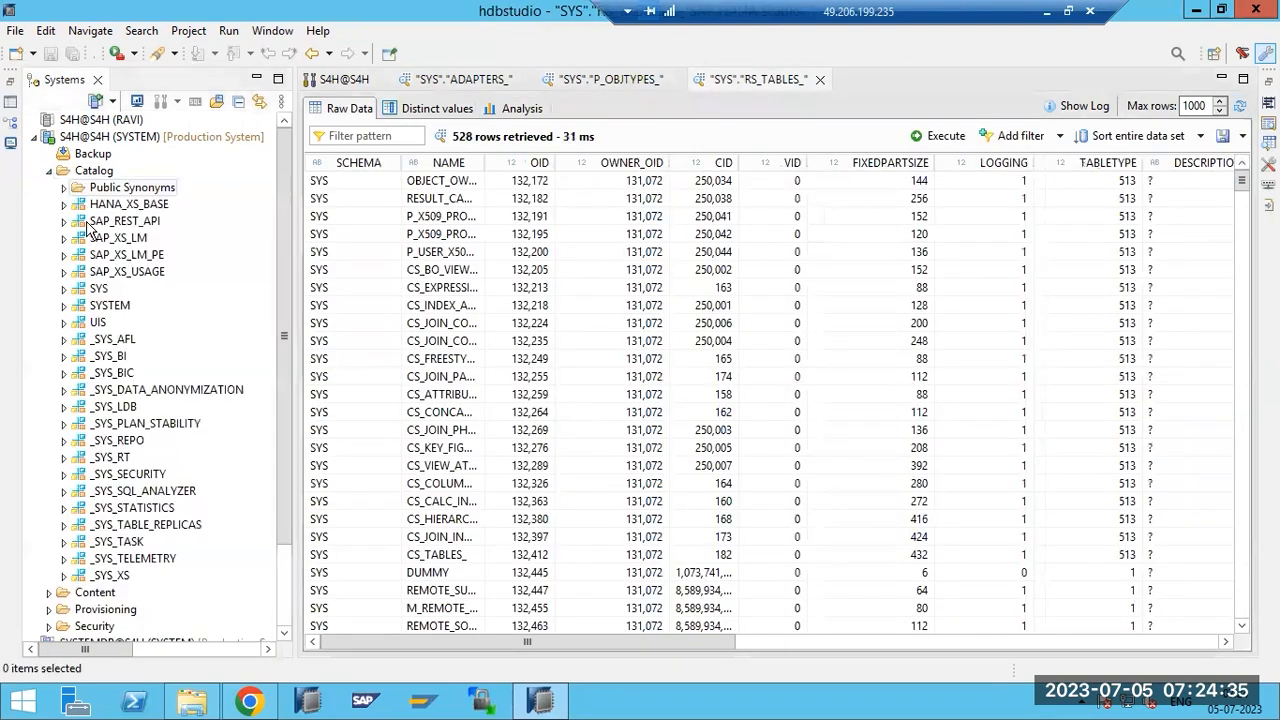
pyautogui.click(64, 288)
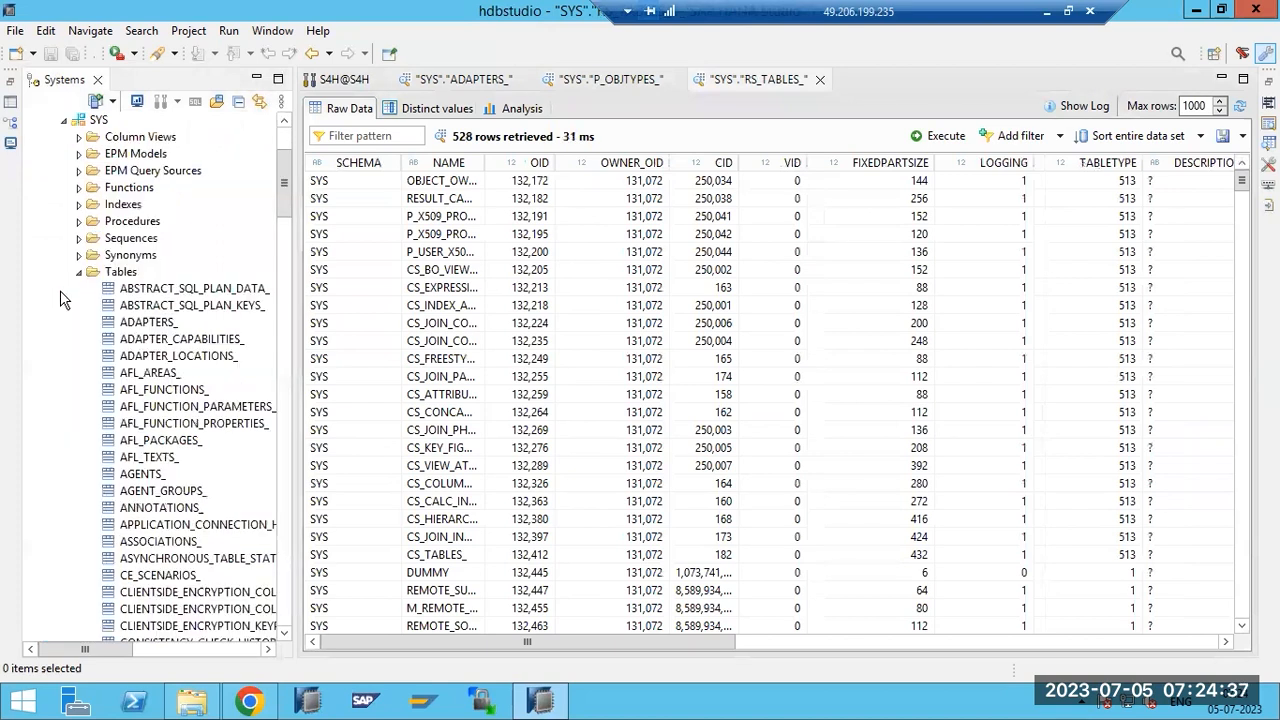
pyautogui.click(79, 272)
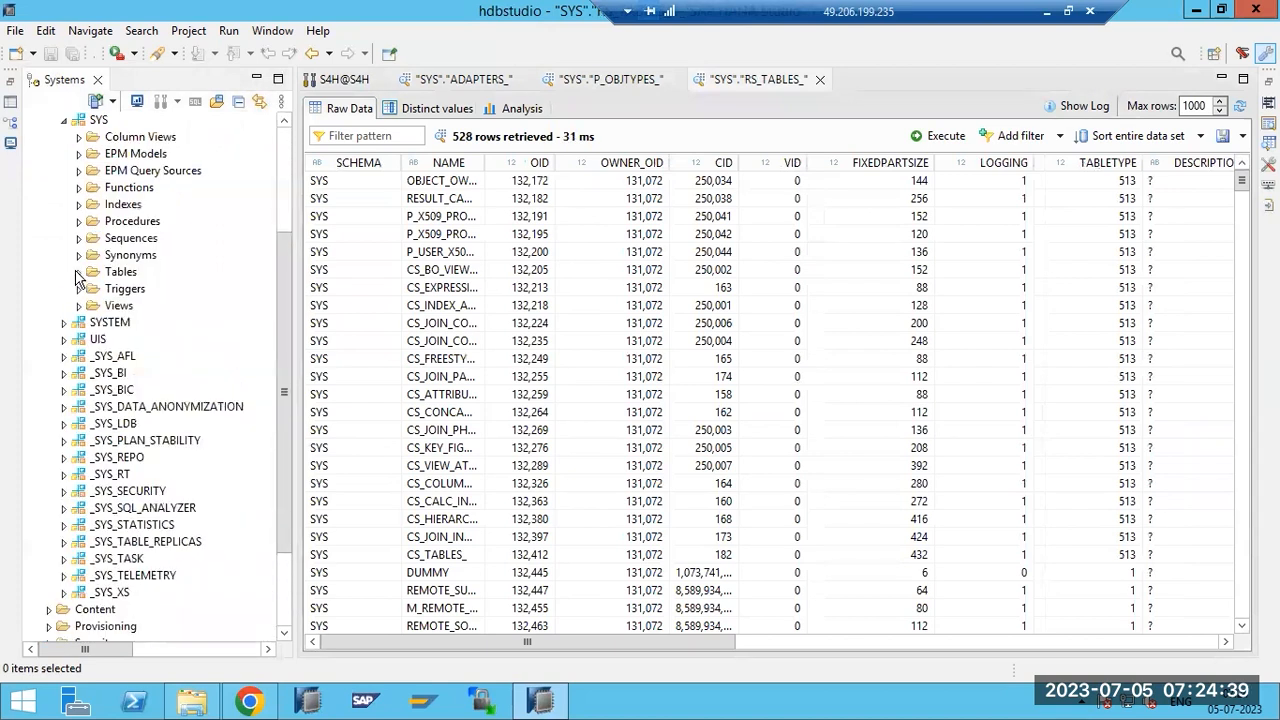
pyautogui.scroll(3, 79, 274)
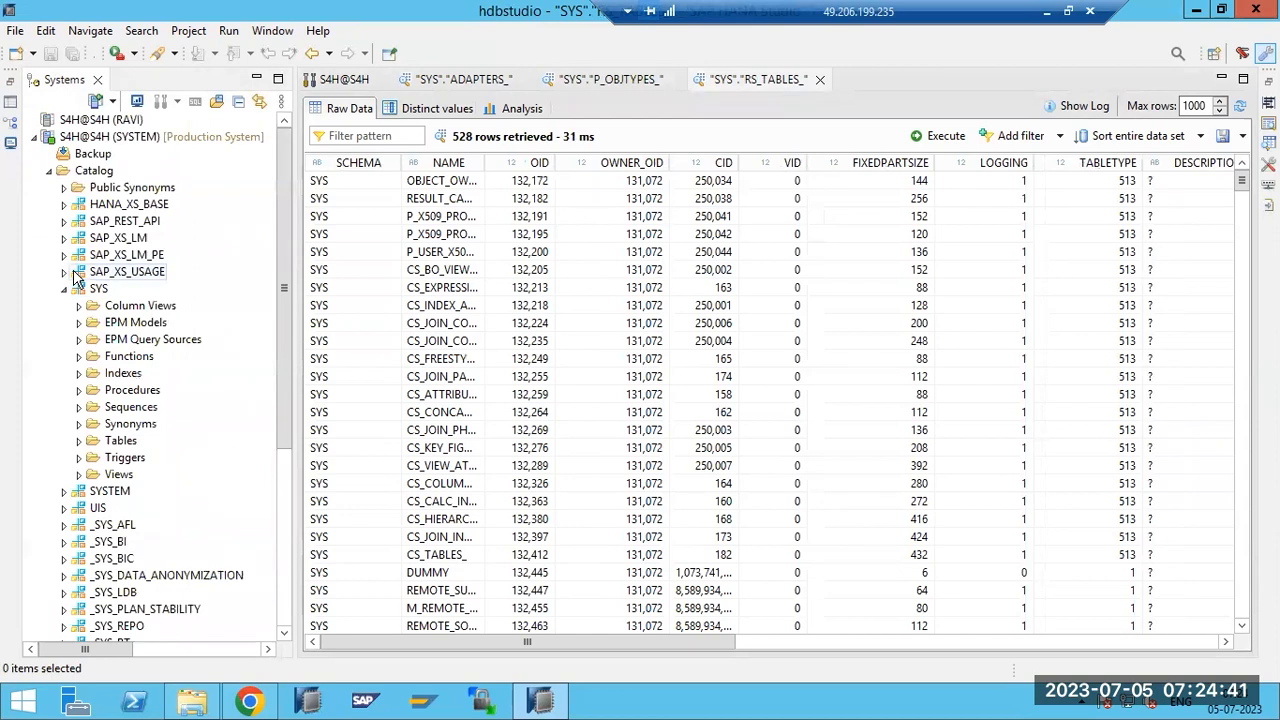
pyautogui.click(64, 288)
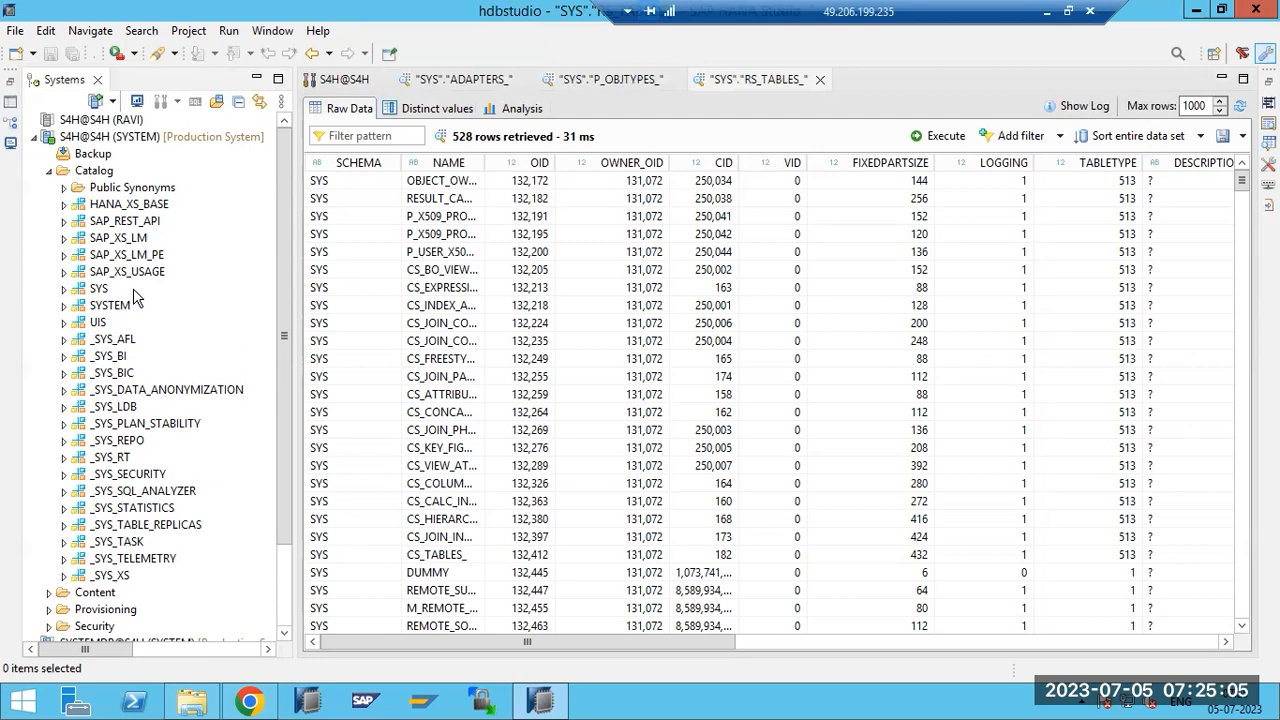
# Start a new system for host saplinux1, instance 00, multiple containers, tenant database HDB.
pyautogui.click(97, 101)
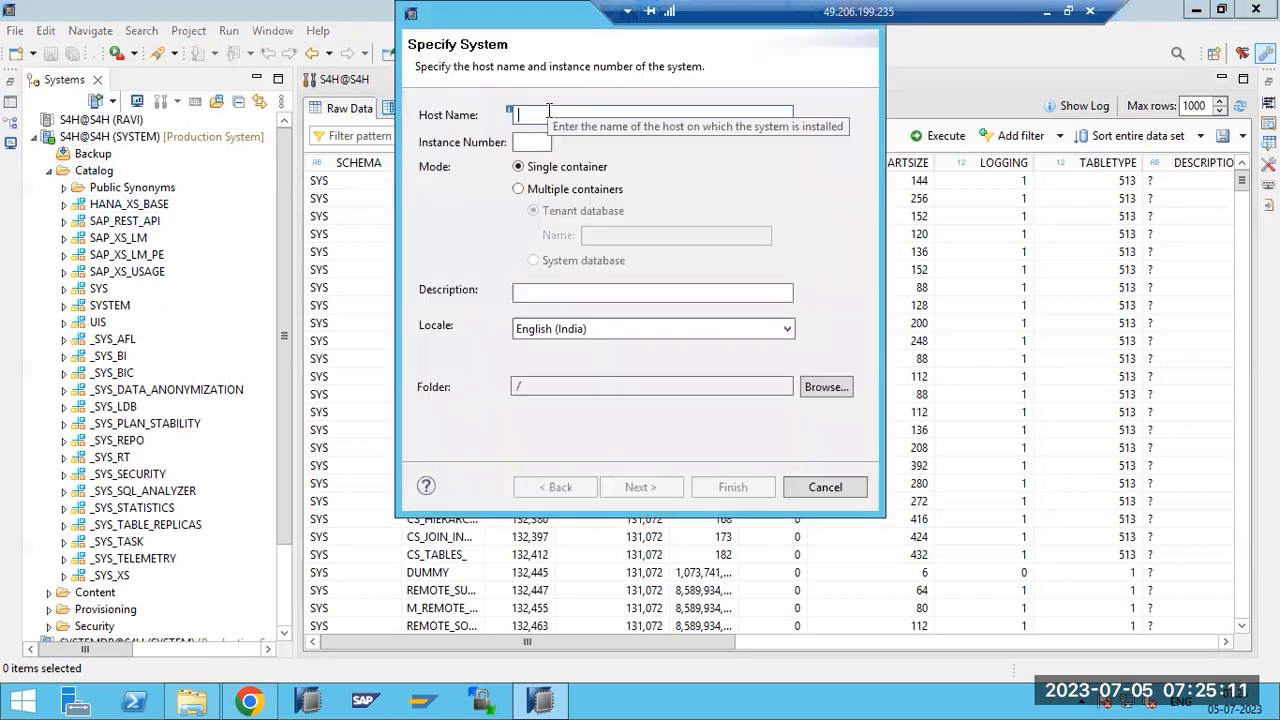
pyautogui.write('saplinux1')
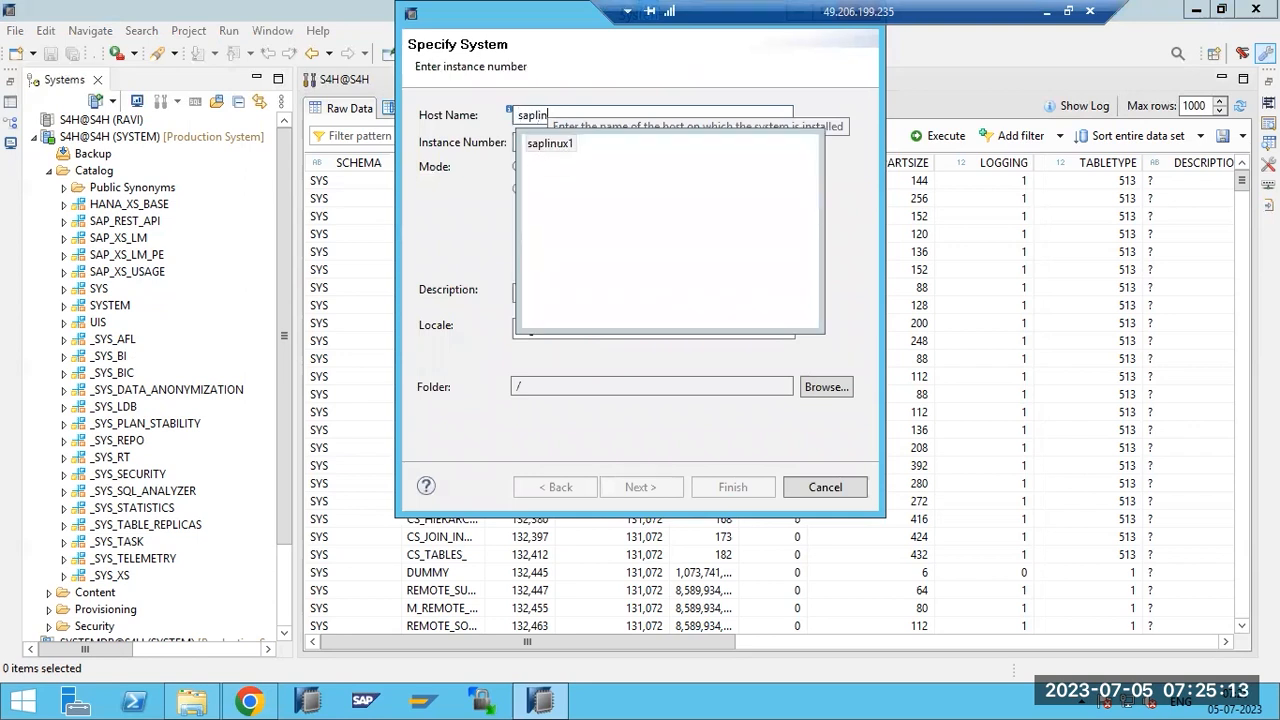
pyautogui.doubleClick(551, 144)
pyautogui.click(544, 142)
pyautogui.write('0')
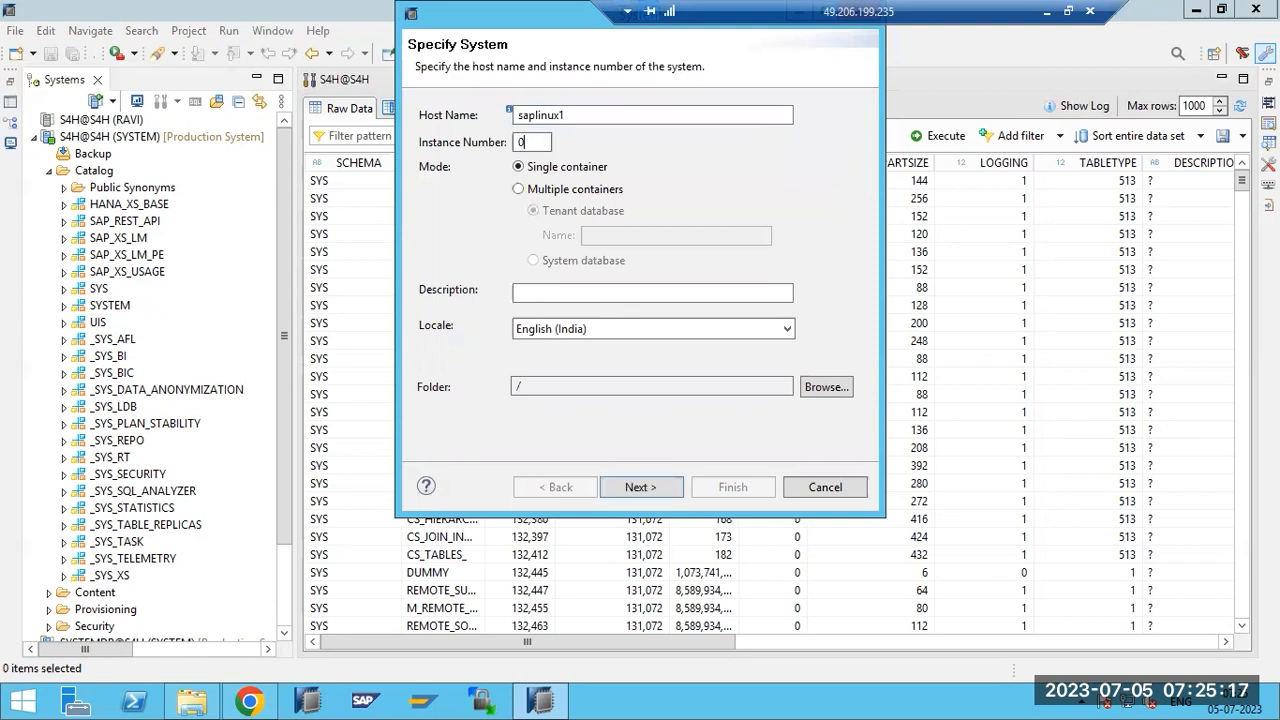
pyautogui.write('0')
pyautogui.click(558, 190)
pyautogui.click(608, 237)
pyautogui.write('HDB')
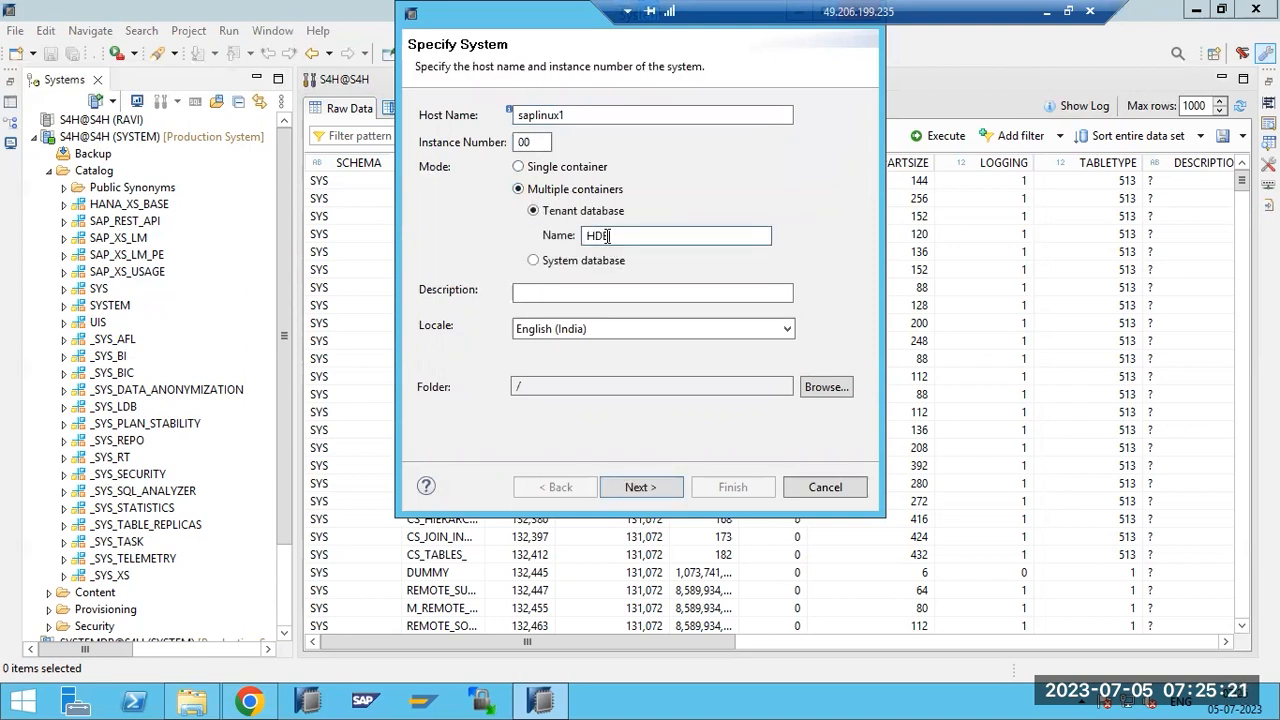
pyautogui.click(644, 484)
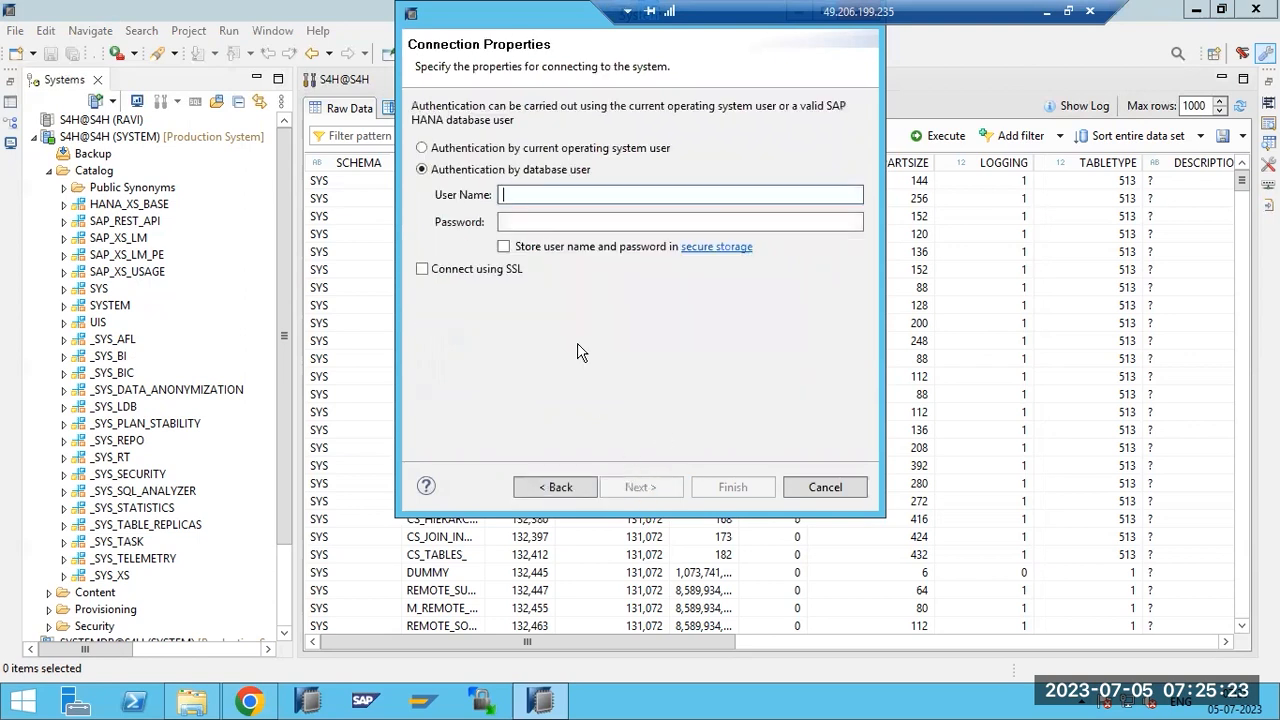
# Enter the SAPABAP1 database user and its password, then finish adding the system.
pyautogui.write('SYSTEM')
pyautogui.press('BackSpace')
pyautogui.press('BackSpace')
pyautogui.press('BackSpace')
pyautogui.press('BackSpace')
pyautogui.press('BackSpace')
pyautogui.press('BackSpace')
pyautogui.write('SAPABAP1')
pyautogui.press('Tab')
pyautogui.write('*****')
pyautogui.press('Return')
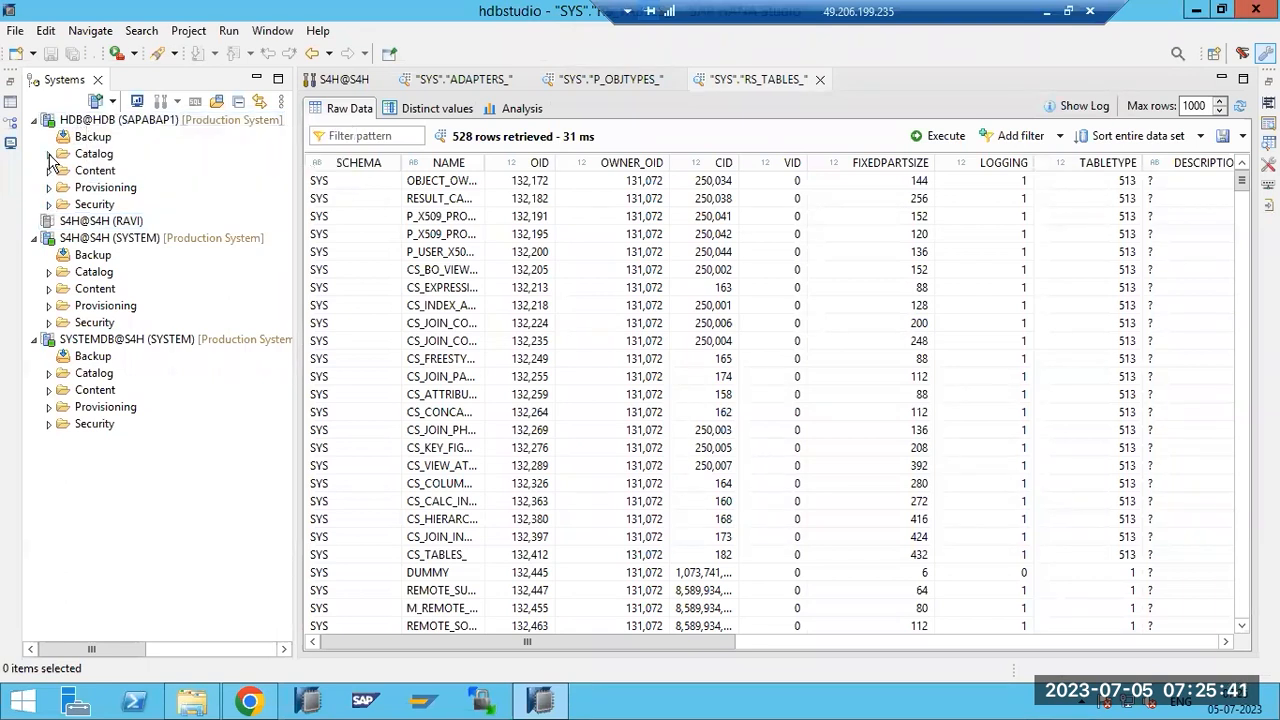
# Expand HDB@HDB Catalog > SAPABAP1 > Tables and scroll through the listed tables.
pyautogui.click(49, 154)
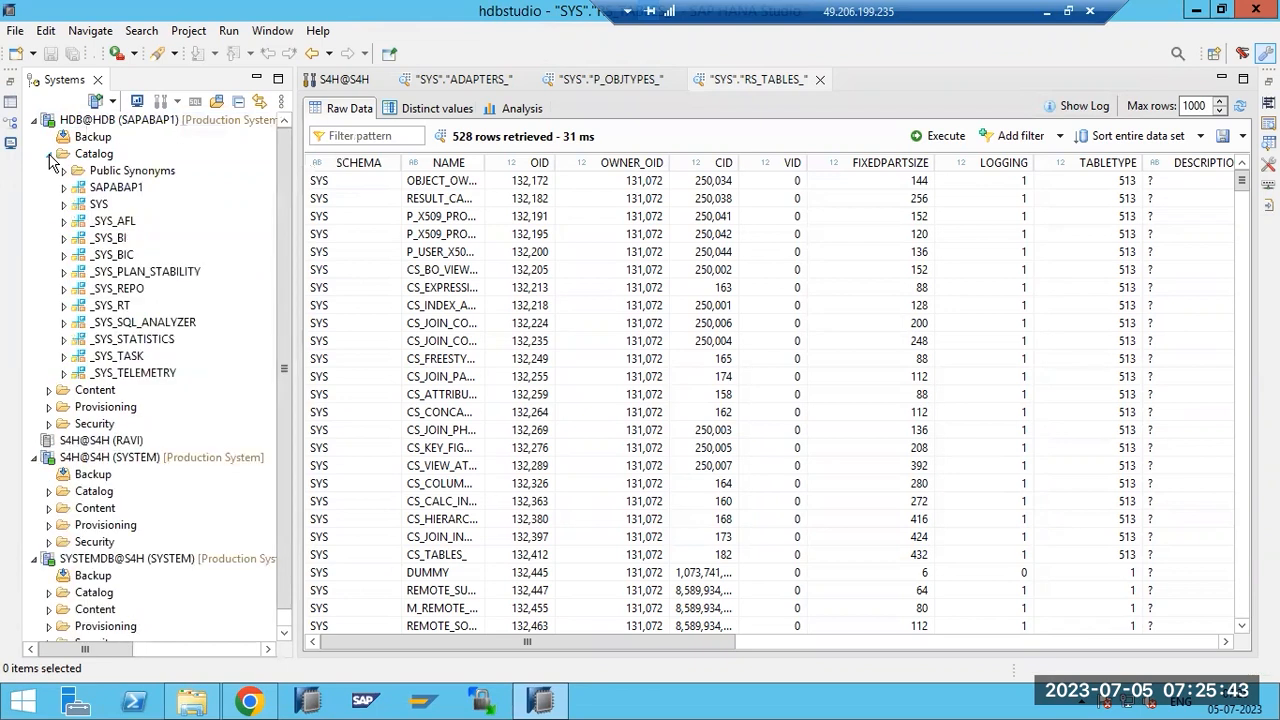
pyautogui.click(65, 188)
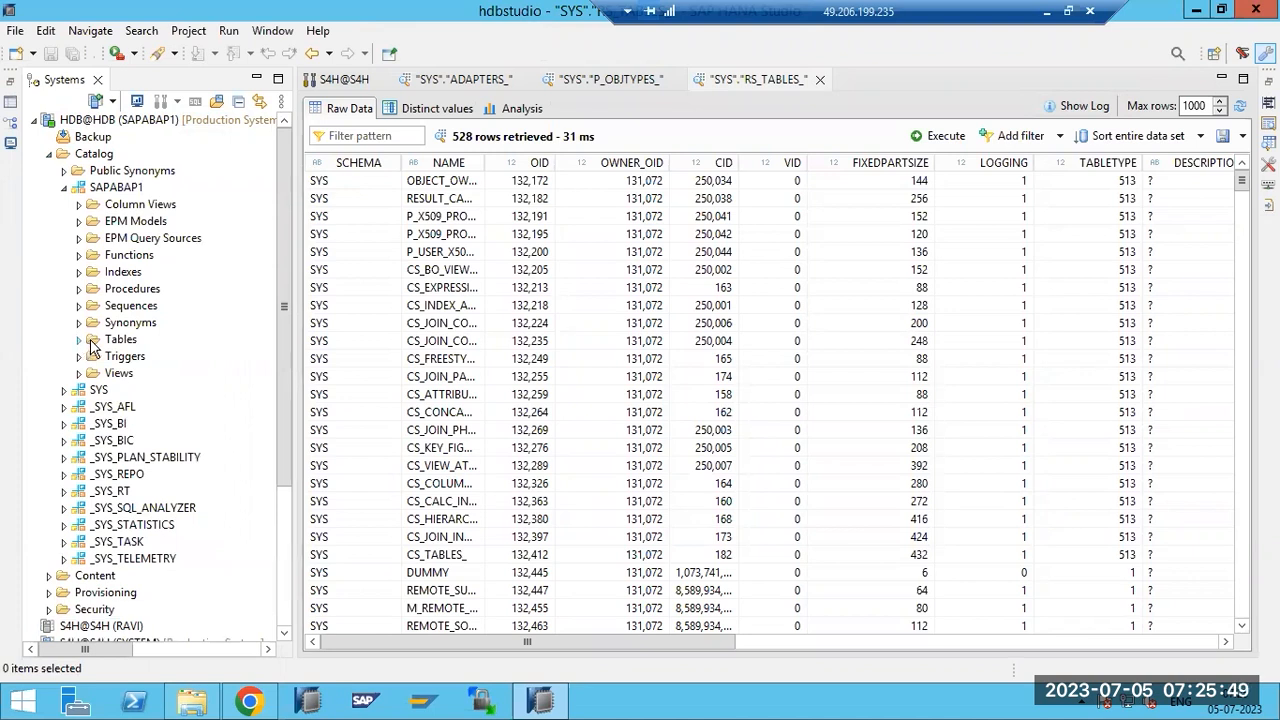
pyautogui.click(81, 341)
pyautogui.click(81, 341)
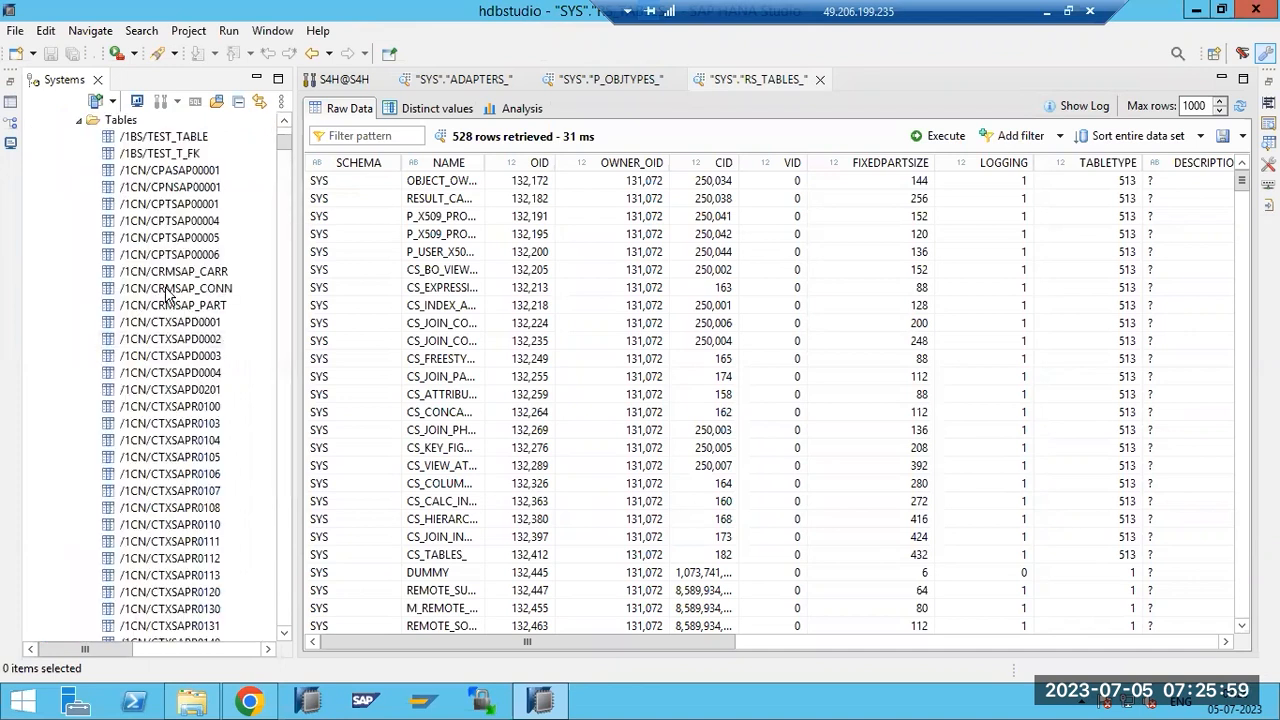
pyautogui.scroll(-10, 172, 290)
pyautogui.scroll(-7, 178, 474)
pyautogui.moveTo(281, 172); pyautogui.dragTo(312, 130)
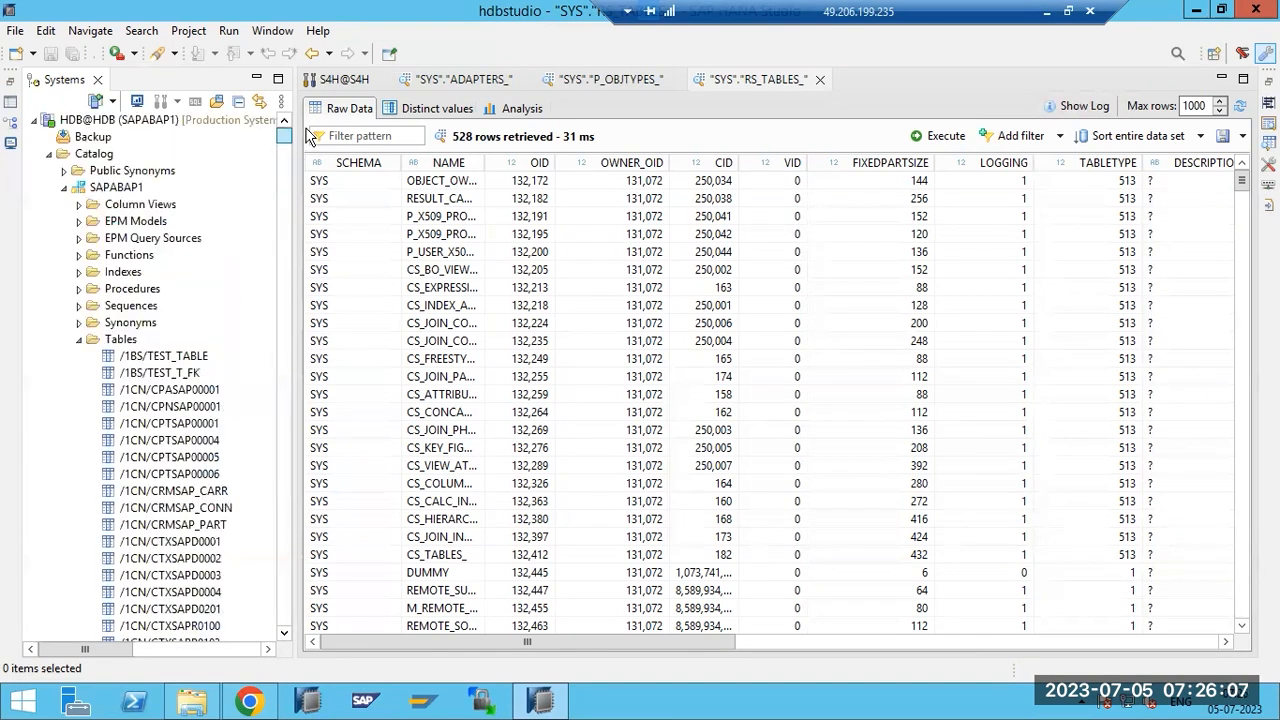
pyautogui.click(108, 340)
pyautogui.rightClick(108, 345)
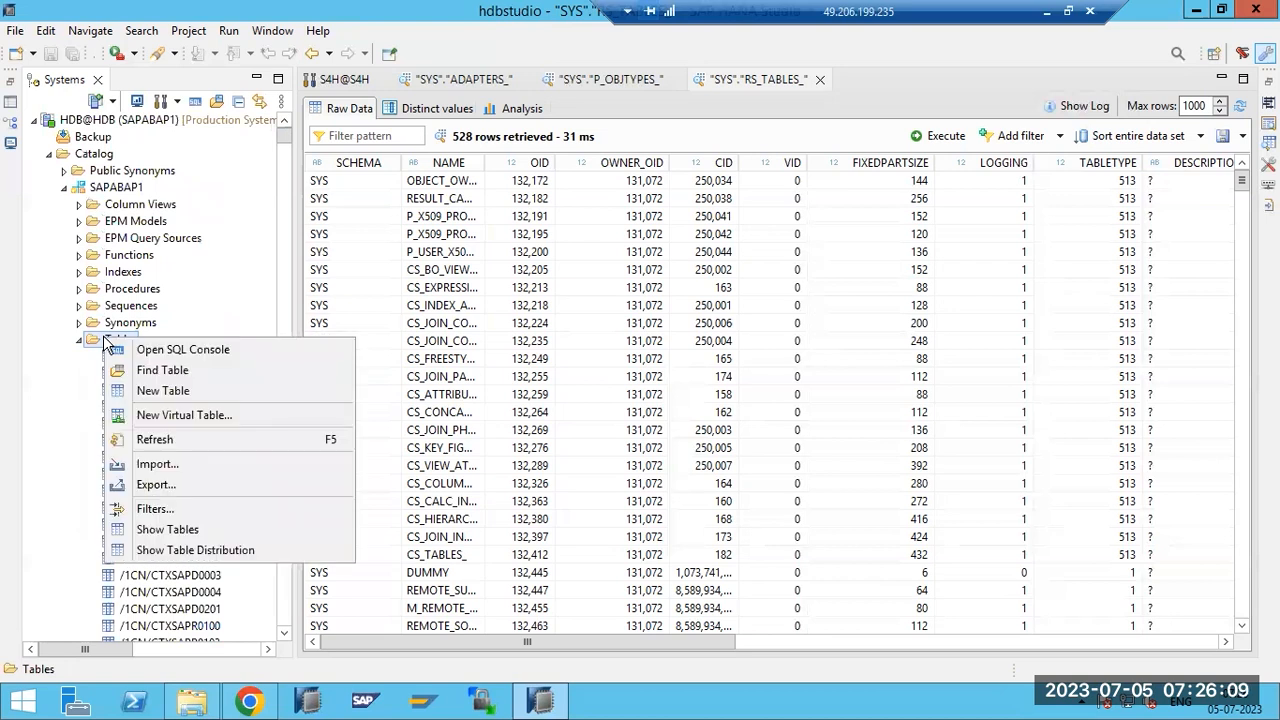
pyautogui.click(160, 372)
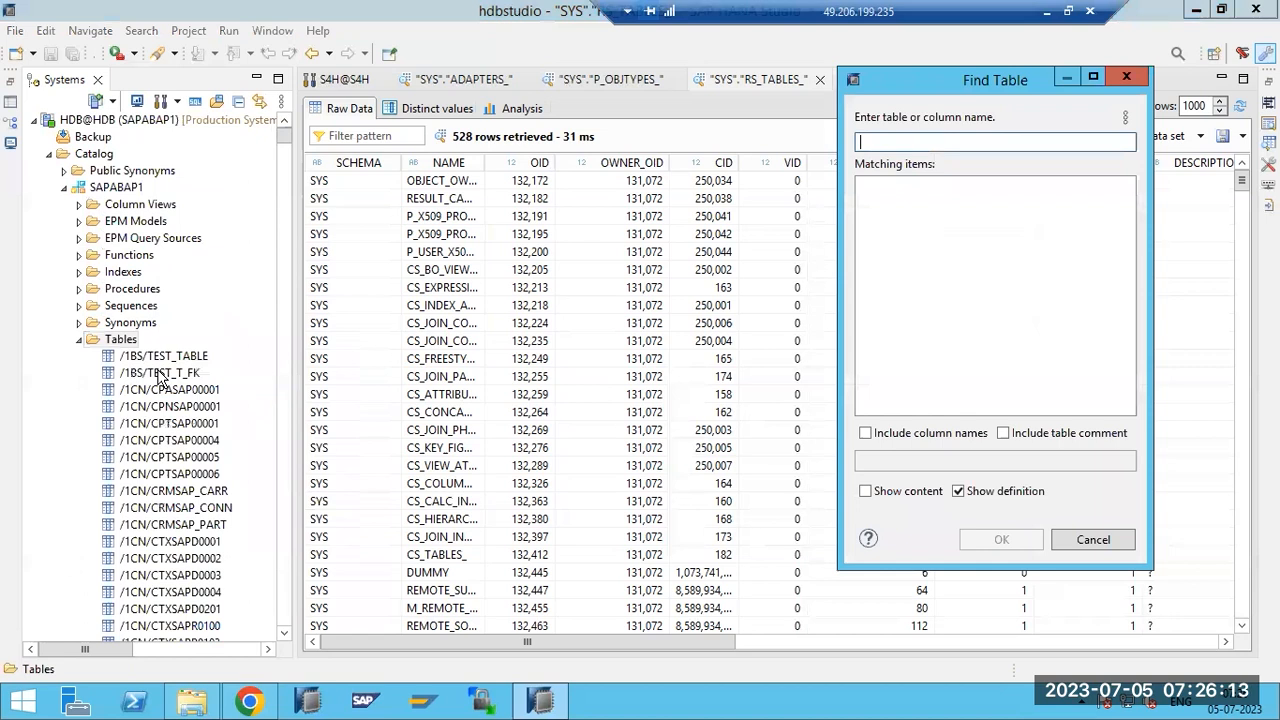
pyautogui.write('USR02')
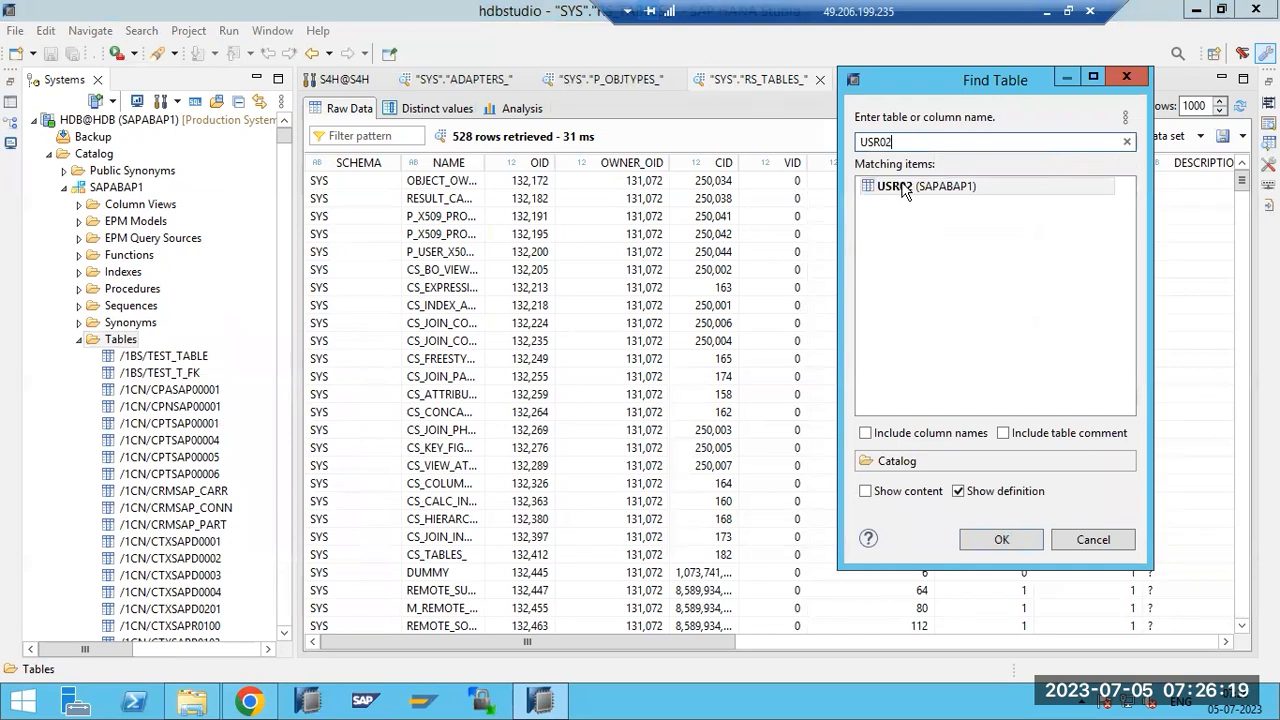
pyautogui.click(996, 543)
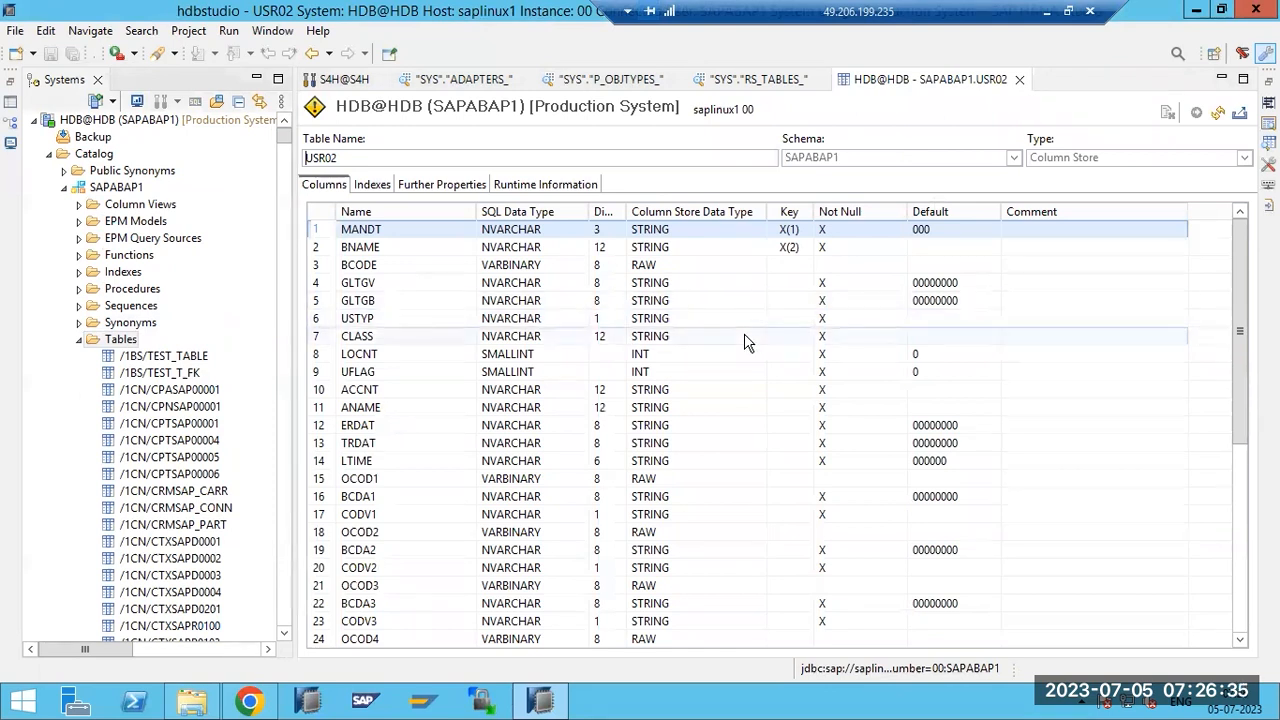
pyautogui.click(538, 186)
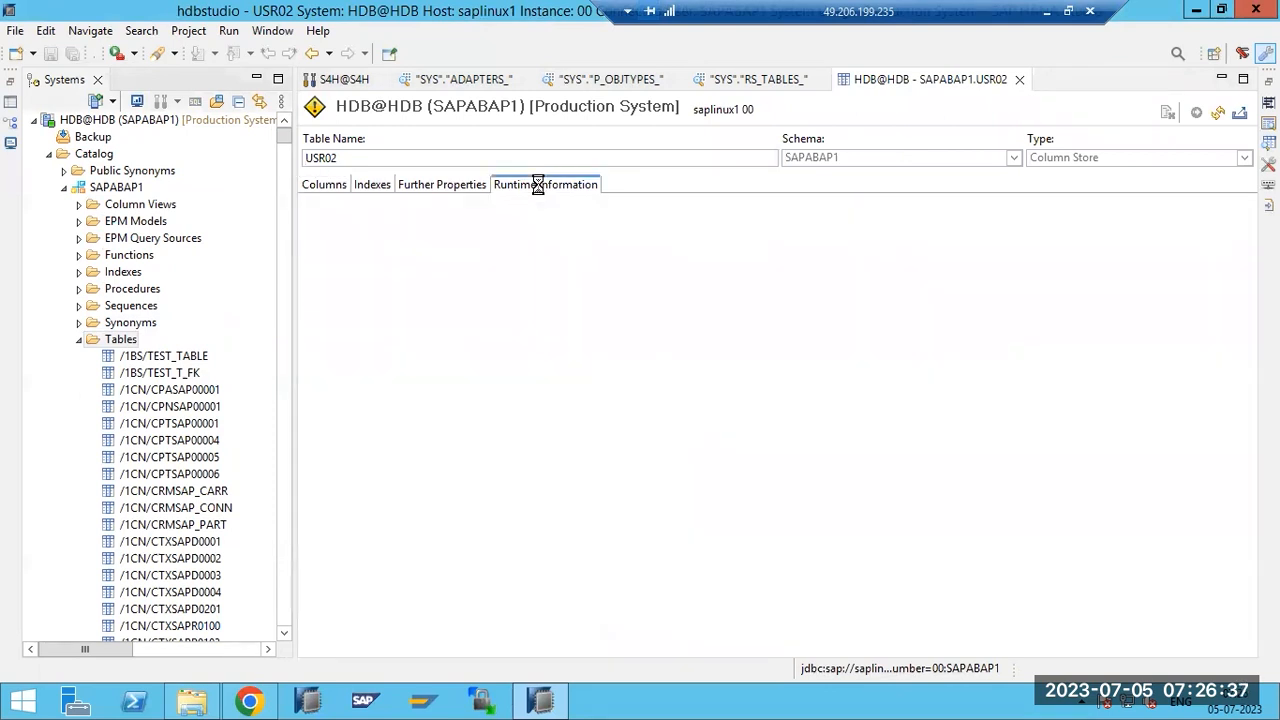
pyautogui.rightClick(120, 341)
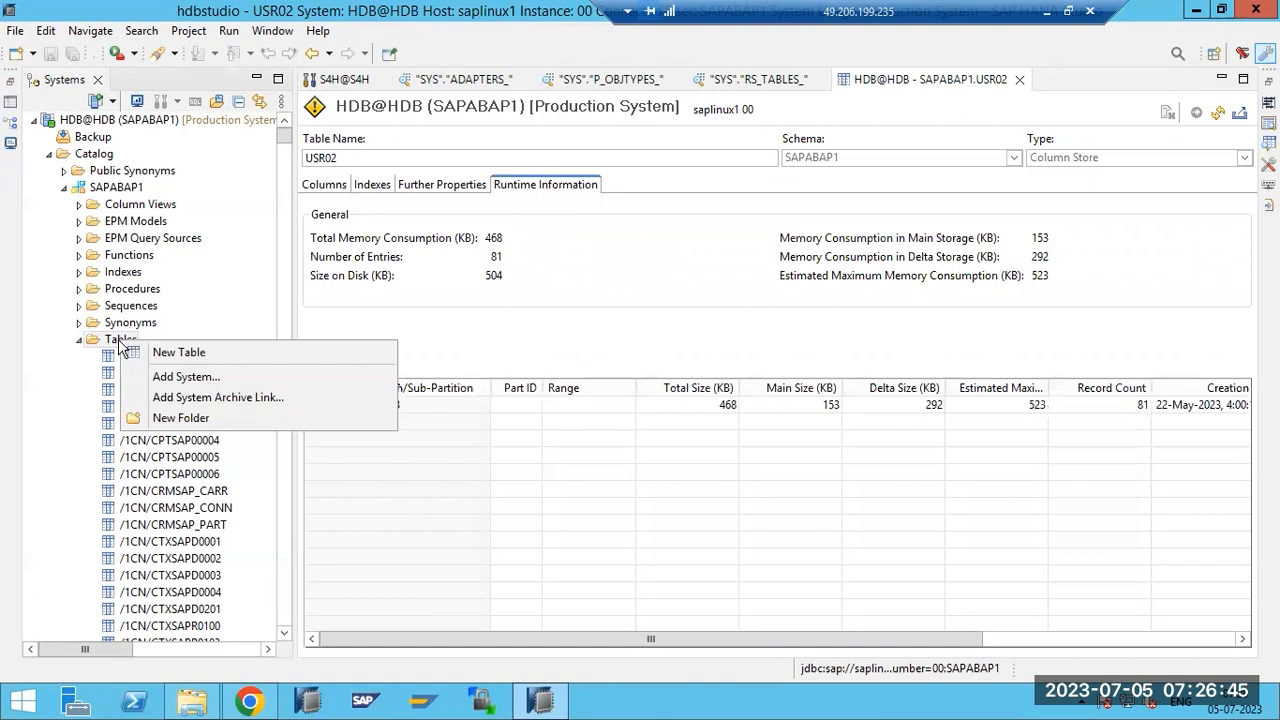
pyautogui.rightClick(116, 189)
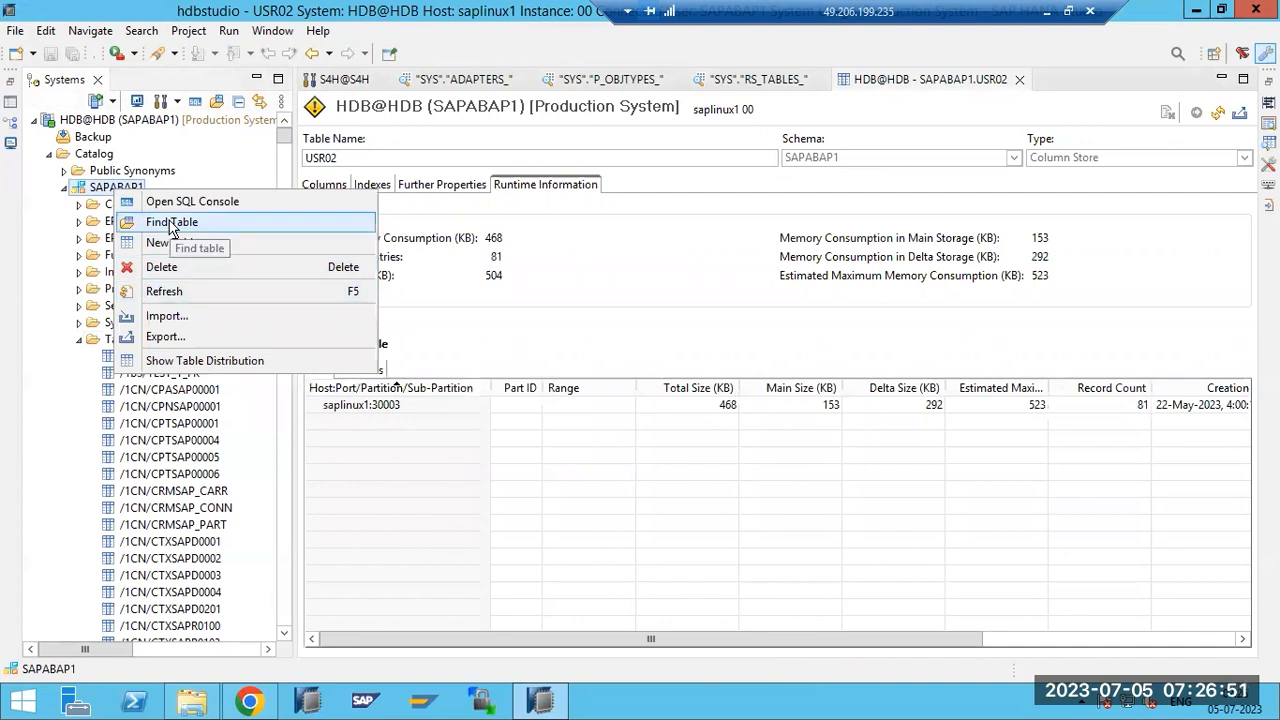
pyautogui.click(108, 344)
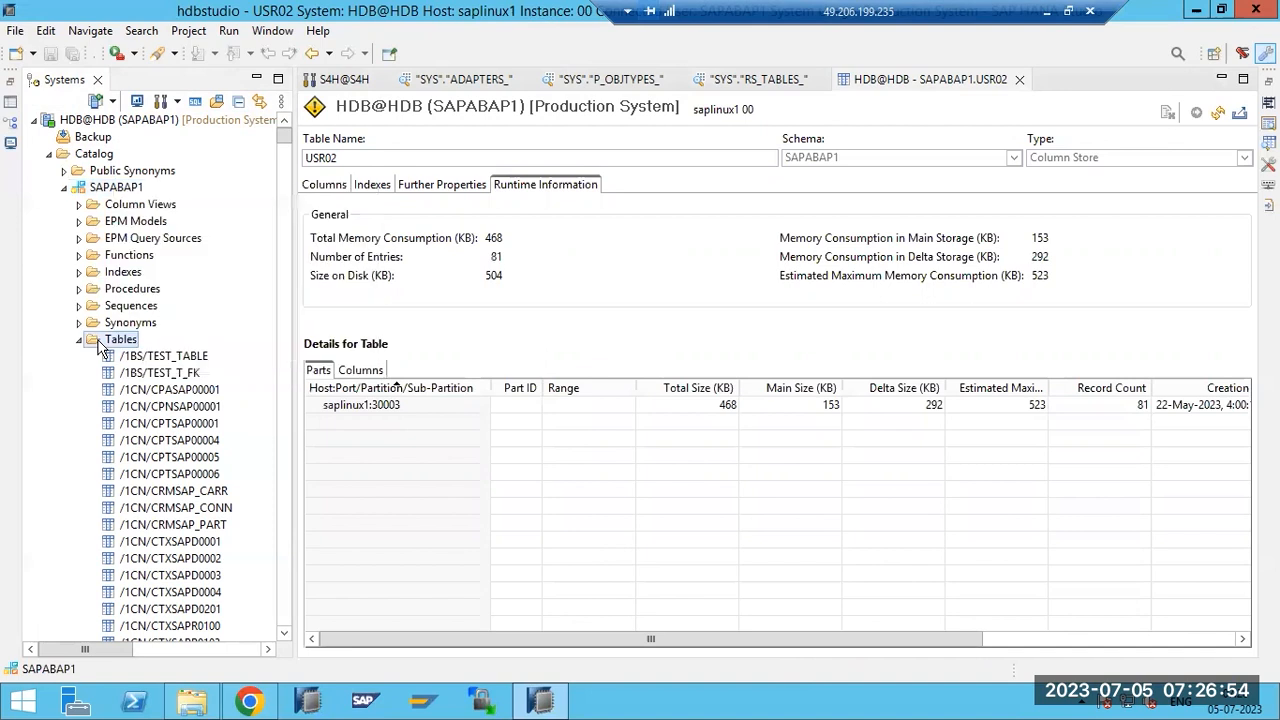
pyautogui.click(1019, 80)
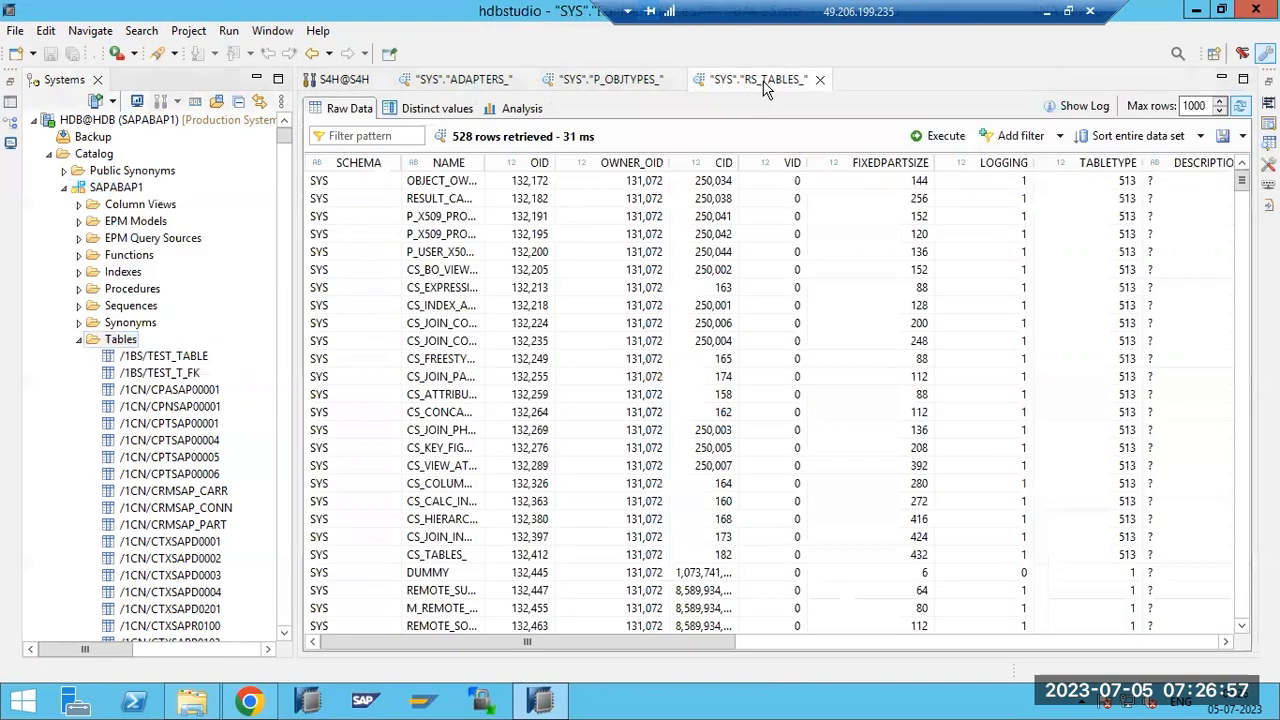
# Close the RS_TABLES_, P_OBJTYPES_ and ADAPTERS_ data previews.
pyautogui.click(819, 79)
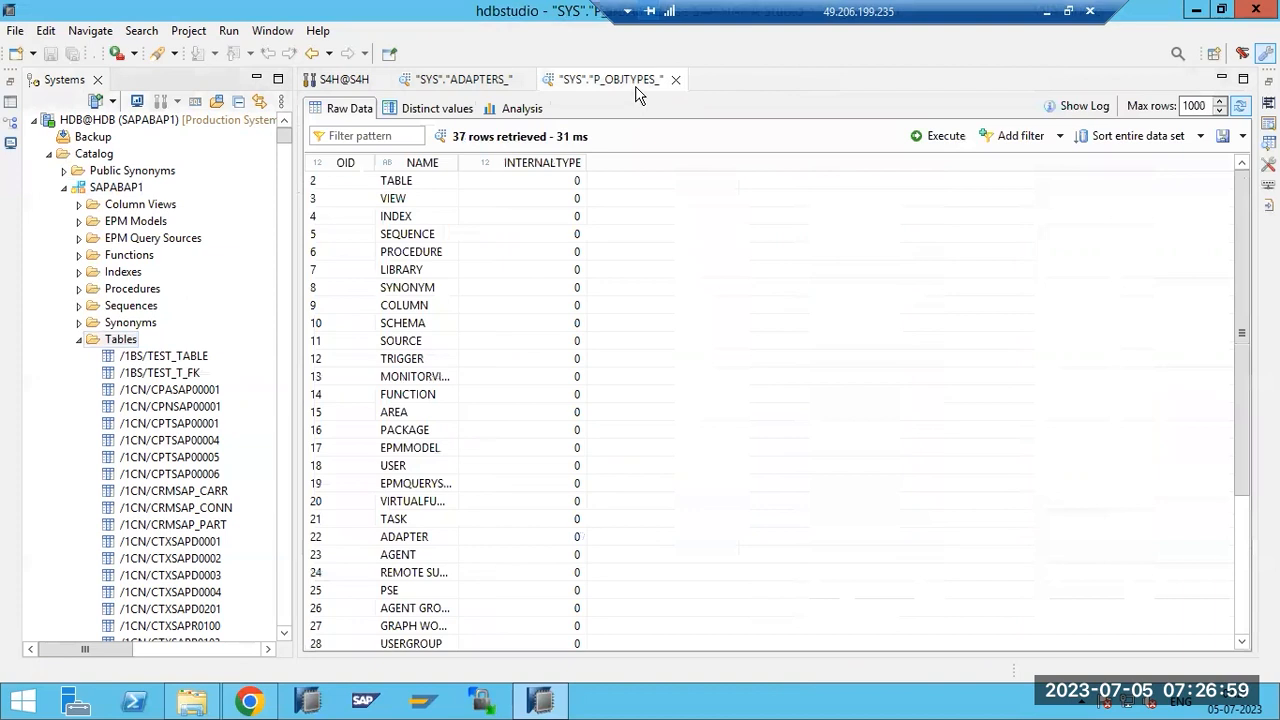
pyautogui.click(676, 79)
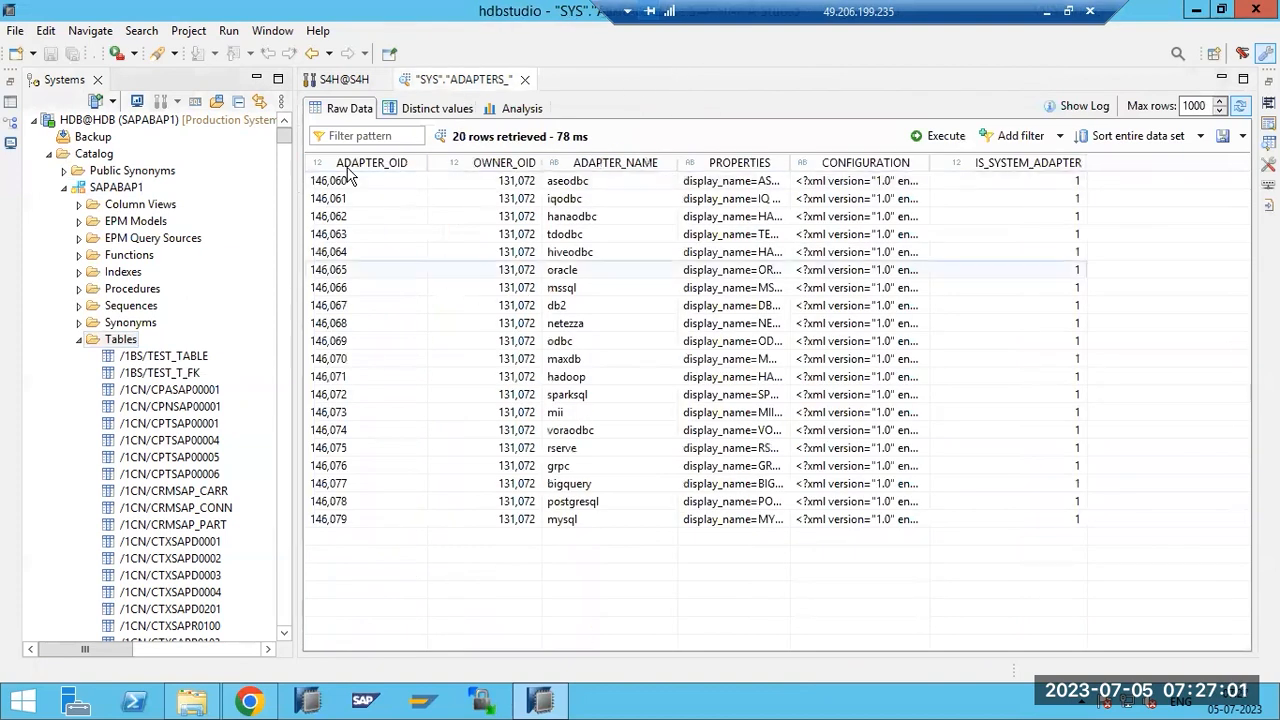
pyautogui.click(525, 79)
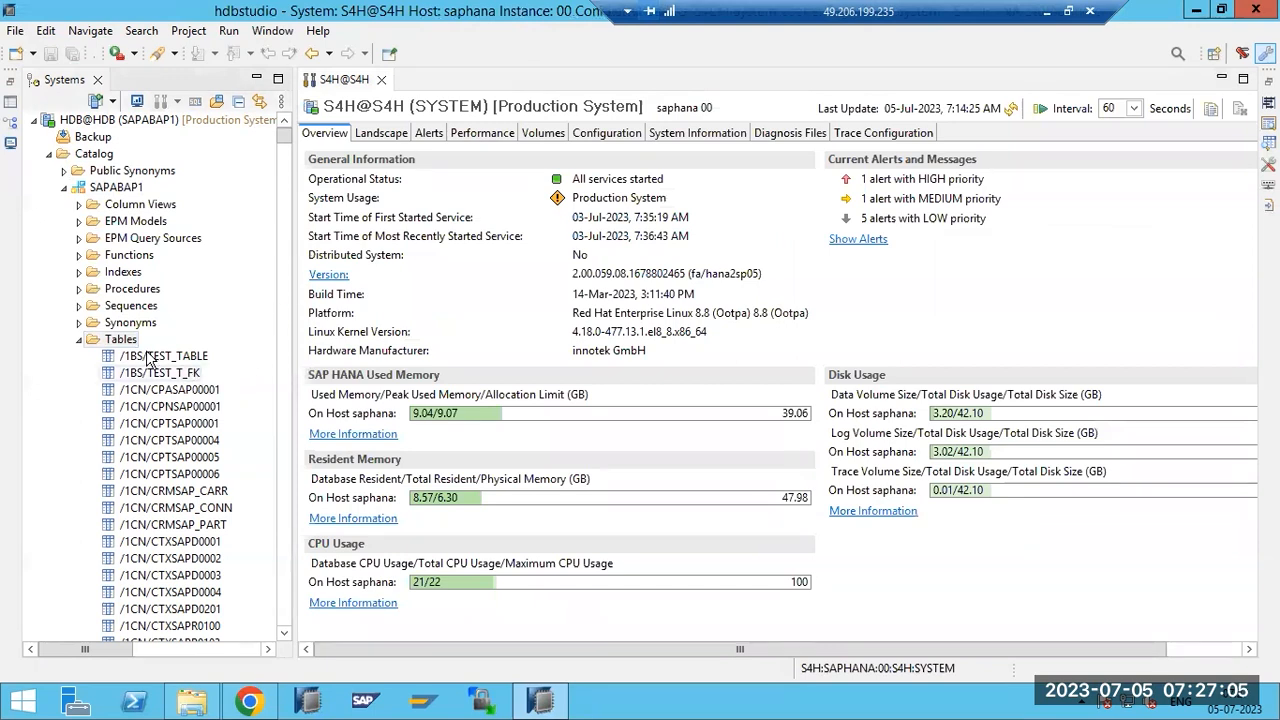
# Refresh the S4H@S4H system overview, then bring up actions for the Tables folder.
pyautogui.click(118, 340)
pyautogui.click(1009, 110)
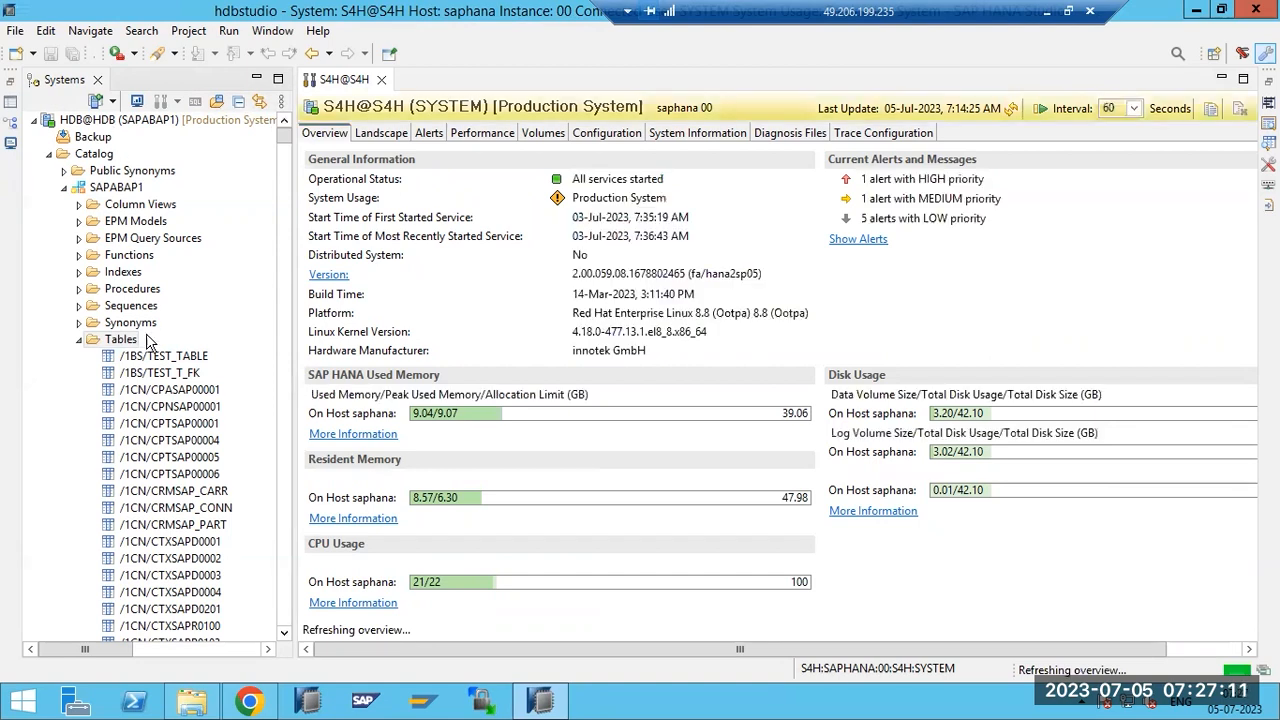
pyautogui.click(125, 345)
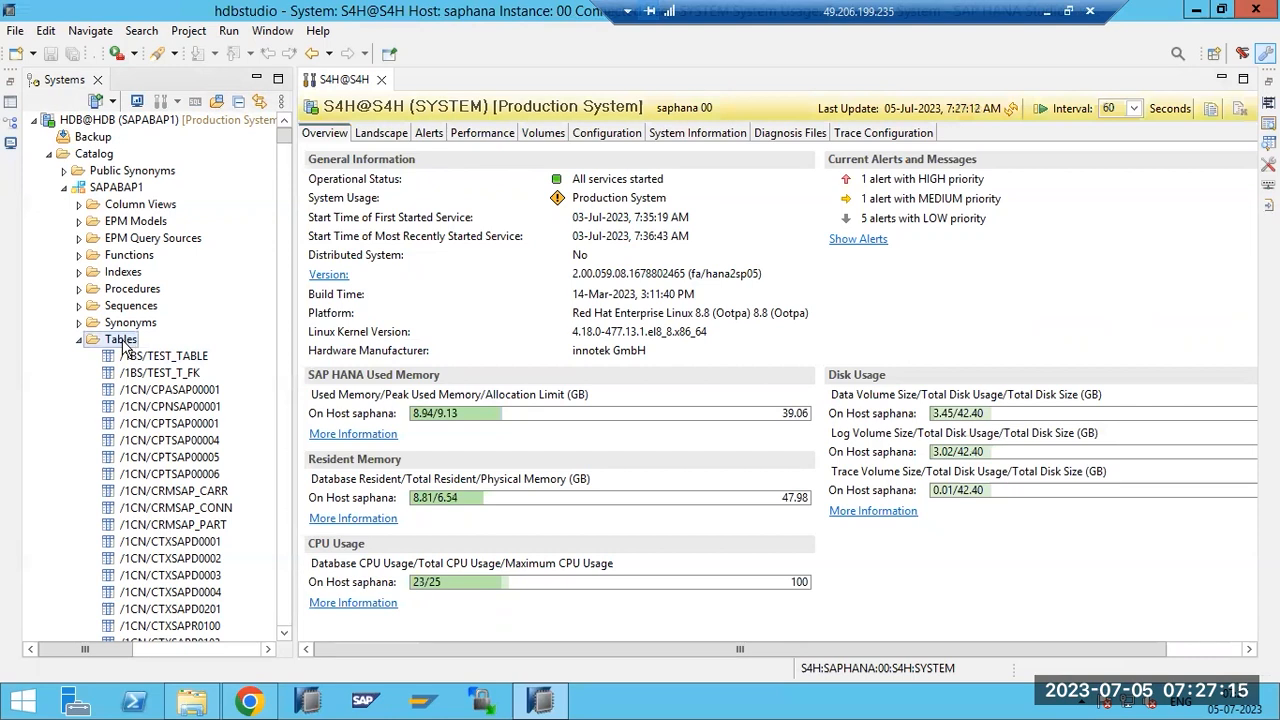
pyautogui.rightClick(127, 345)
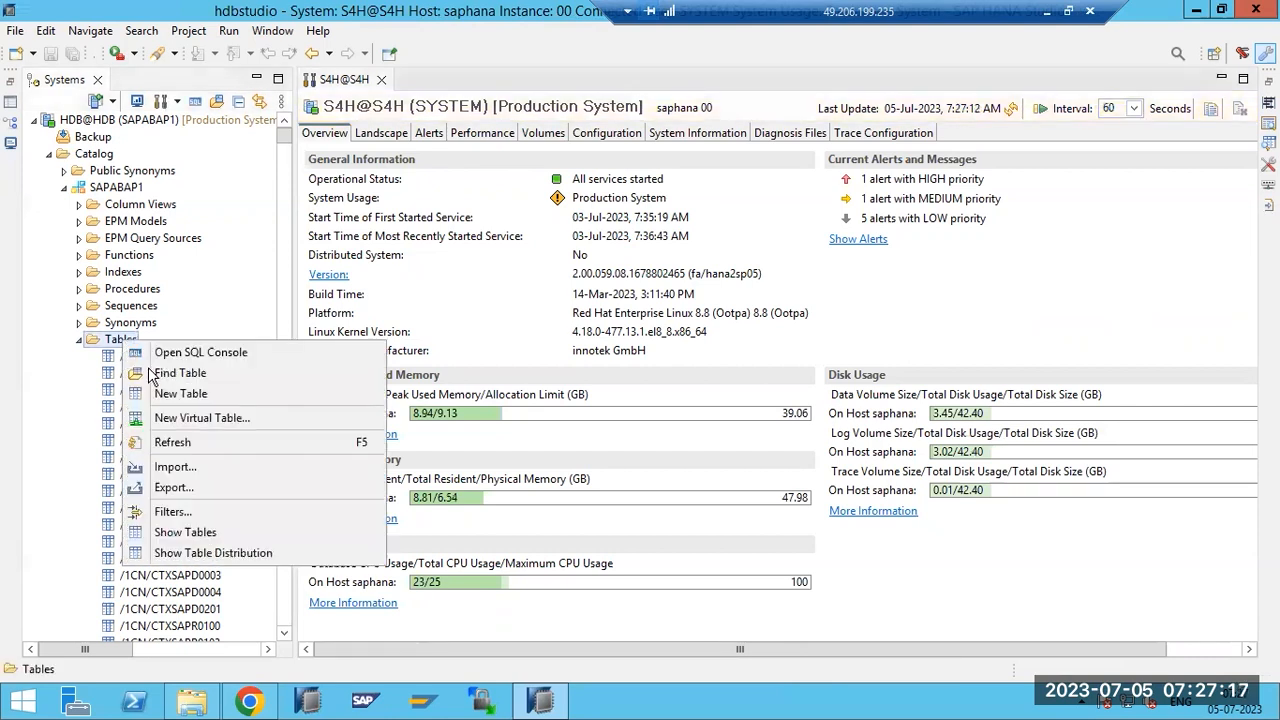
# Filter the SAPABAP1 Tables folder on the name pattern USR0.
pyautogui.click(168, 512)
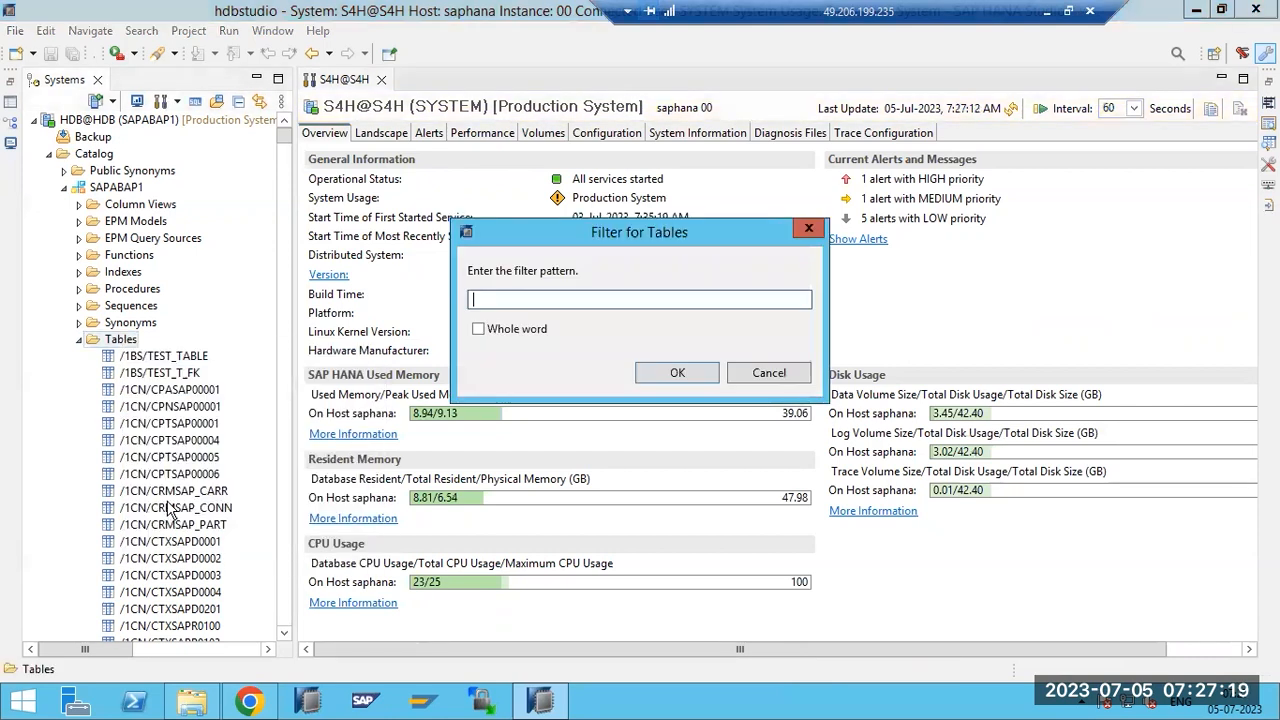
pyautogui.write('USR02')
pyautogui.click(665, 373)
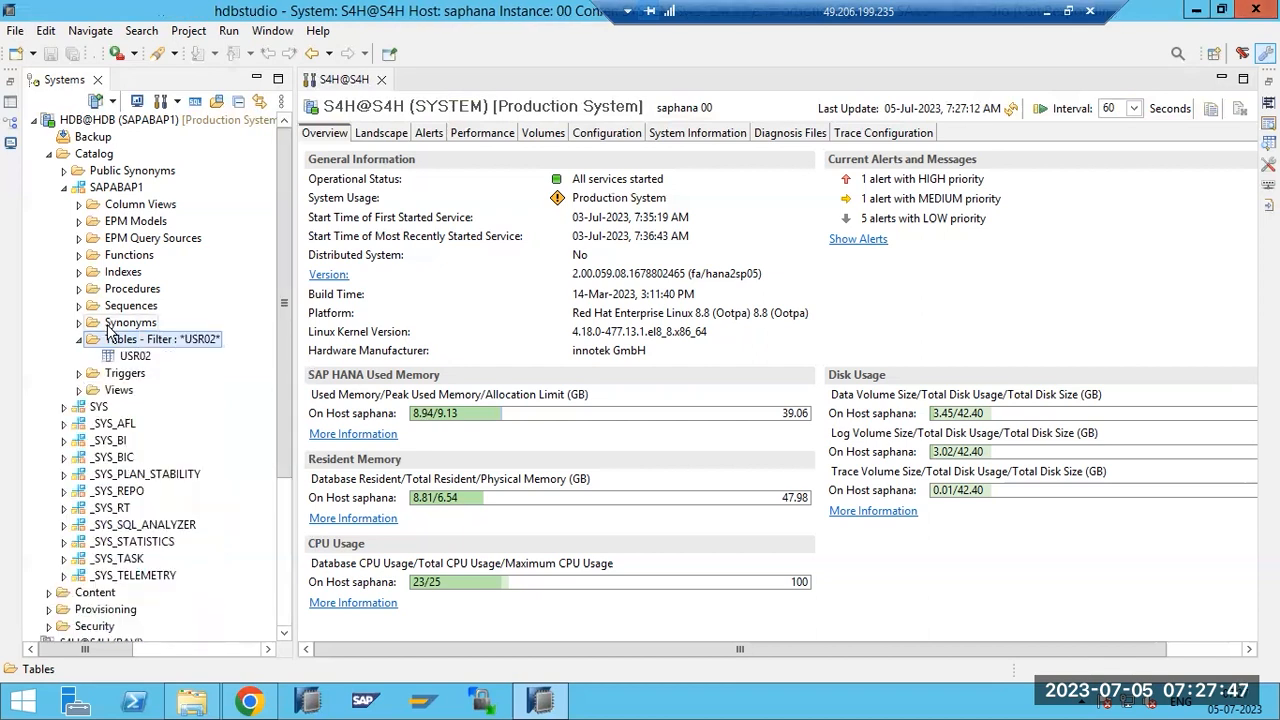
# Open a data preview of the USR02 table.
pyautogui.click(121, 356)
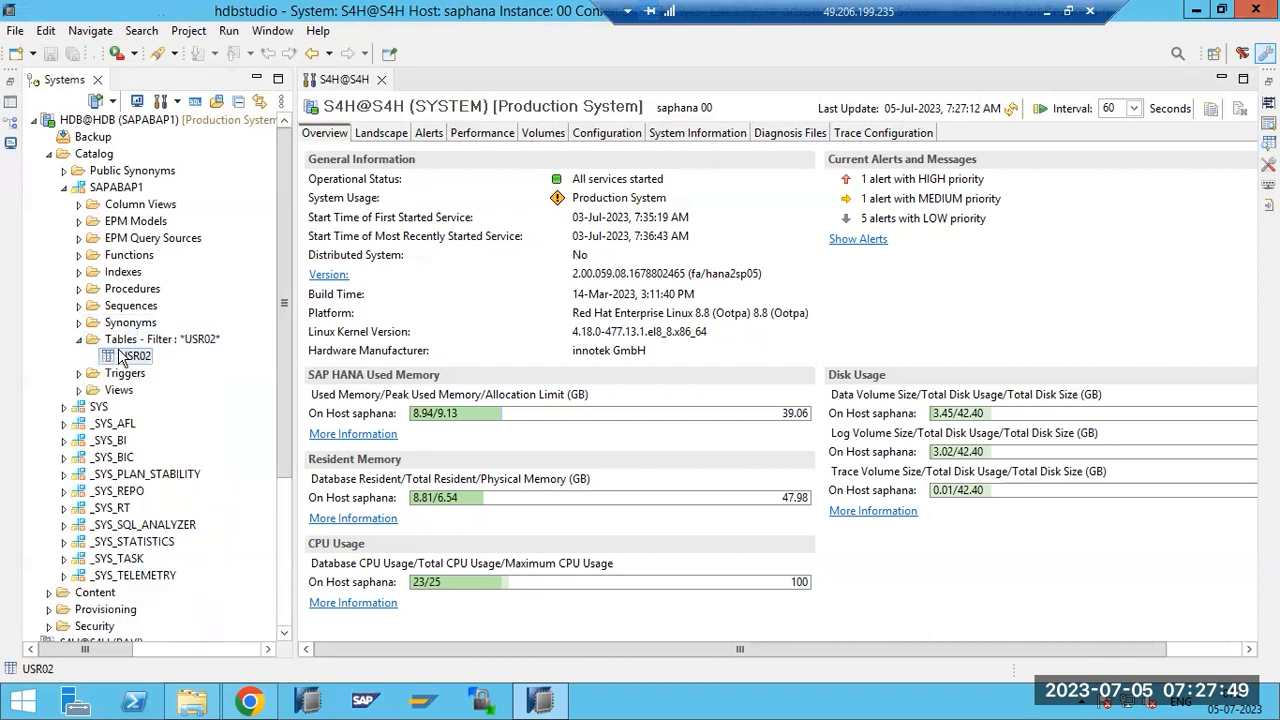
pyautogui.rightClick(121, 356)
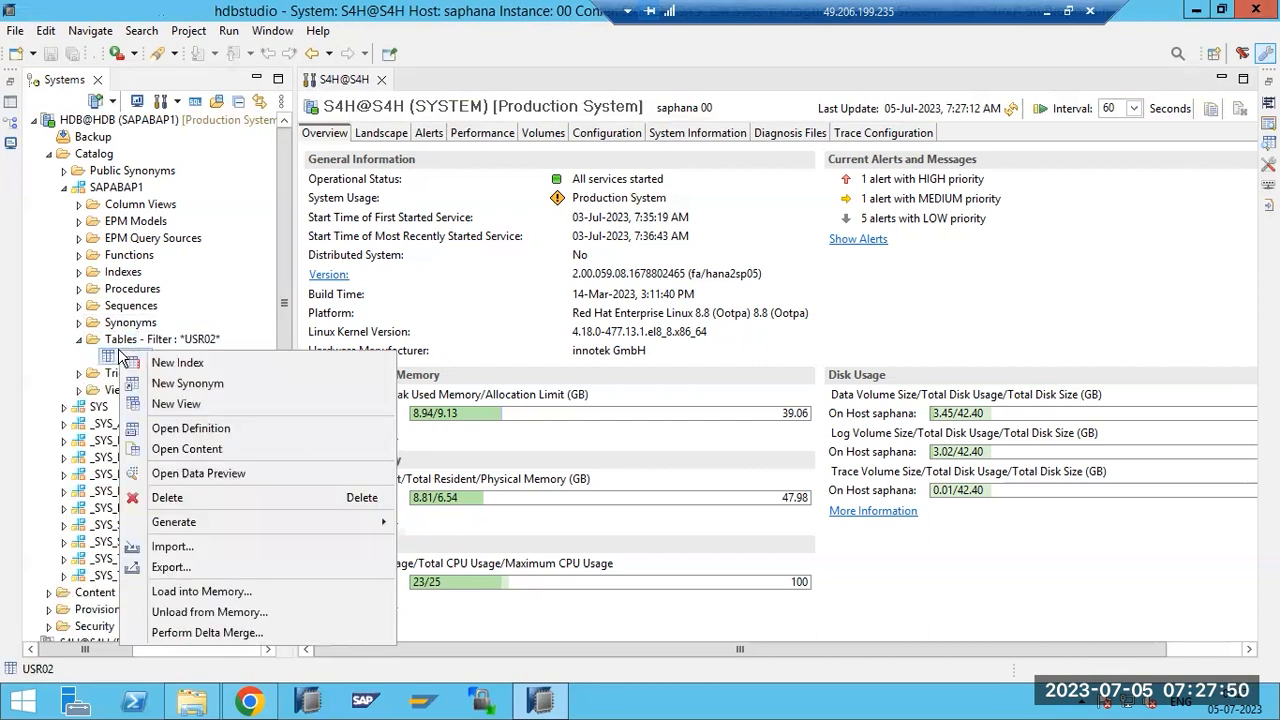
pyautogui.click(195, 476)
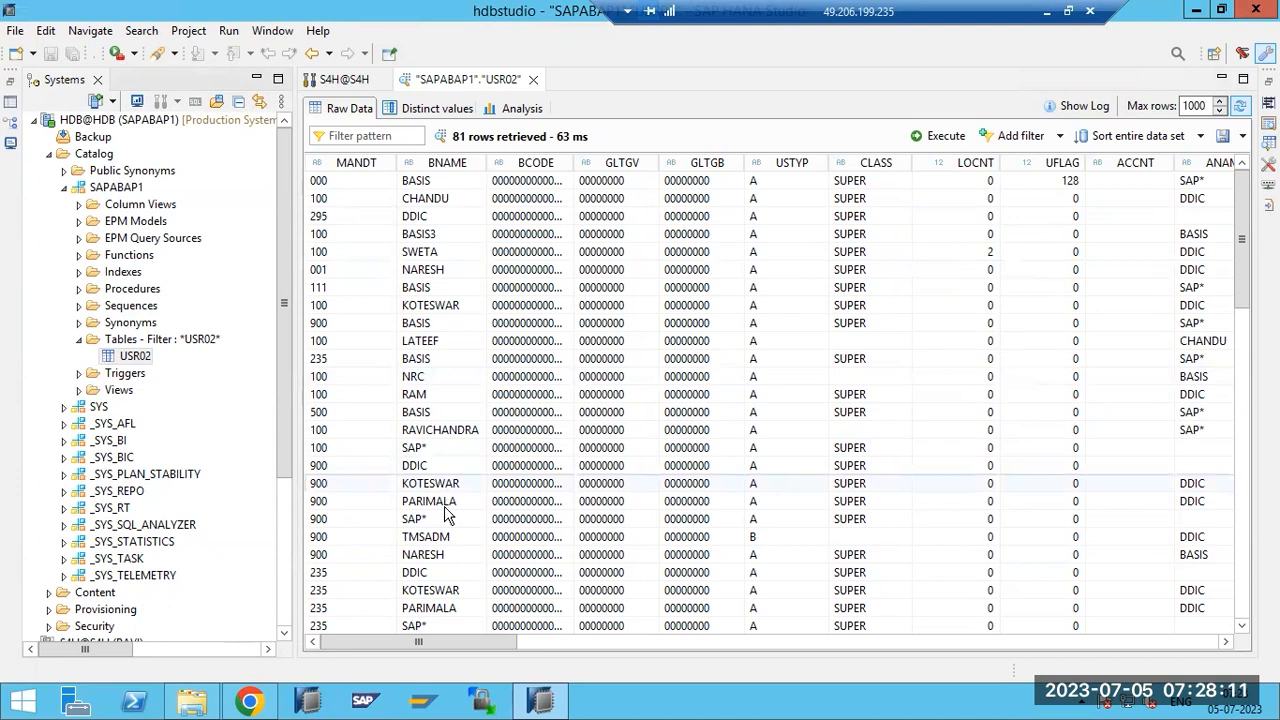
# Scroll through the 81 USR02 raw-data rows, then switch to the Analysis view.
pyautogui.scroll(-3, 447, 545)
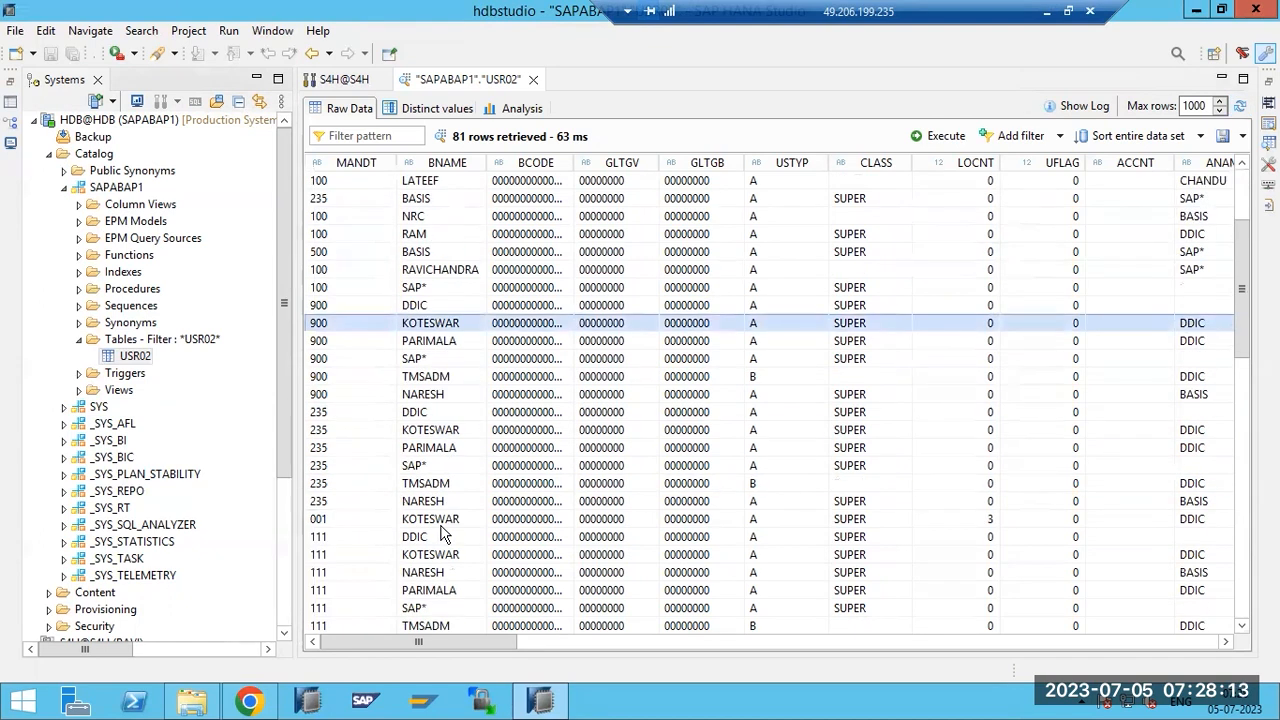
pyautogui.scroll(-2, 771, 480)
pyautogui.scroll(-7, 492, 553)
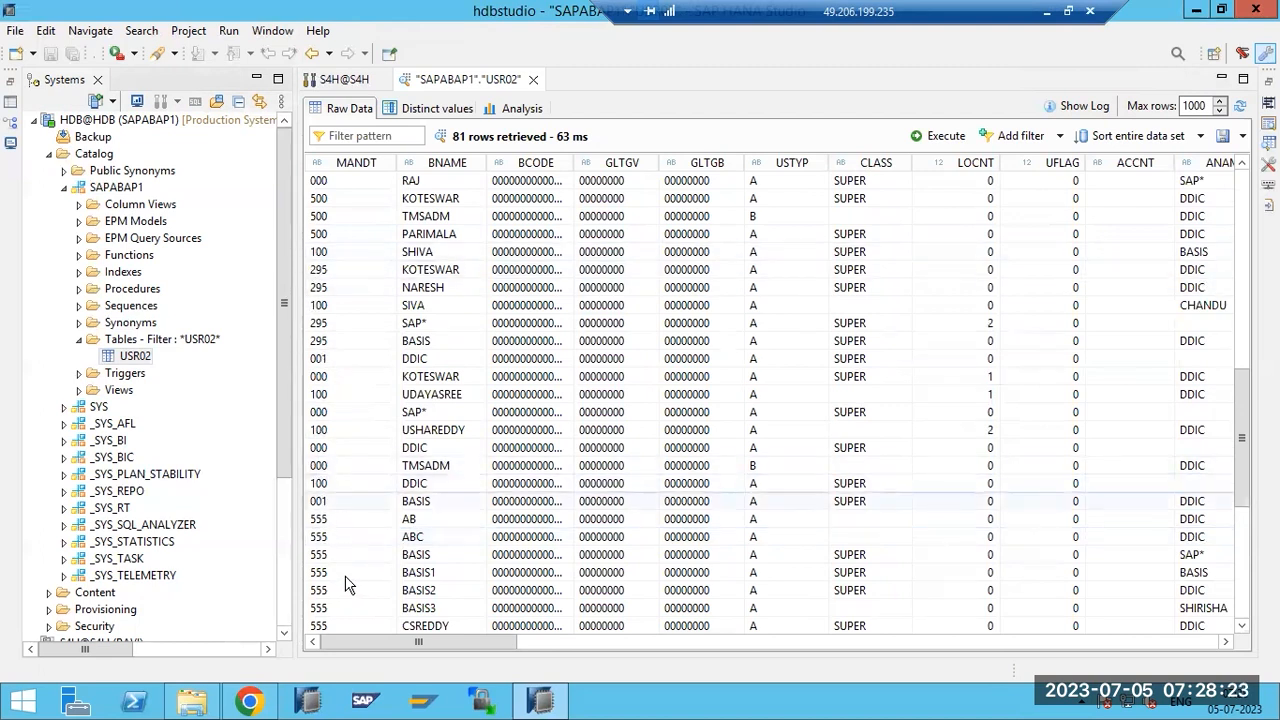
pyautogui.scroll(9, 512, 505)
pyautogui.scroll(5, 512, 505)
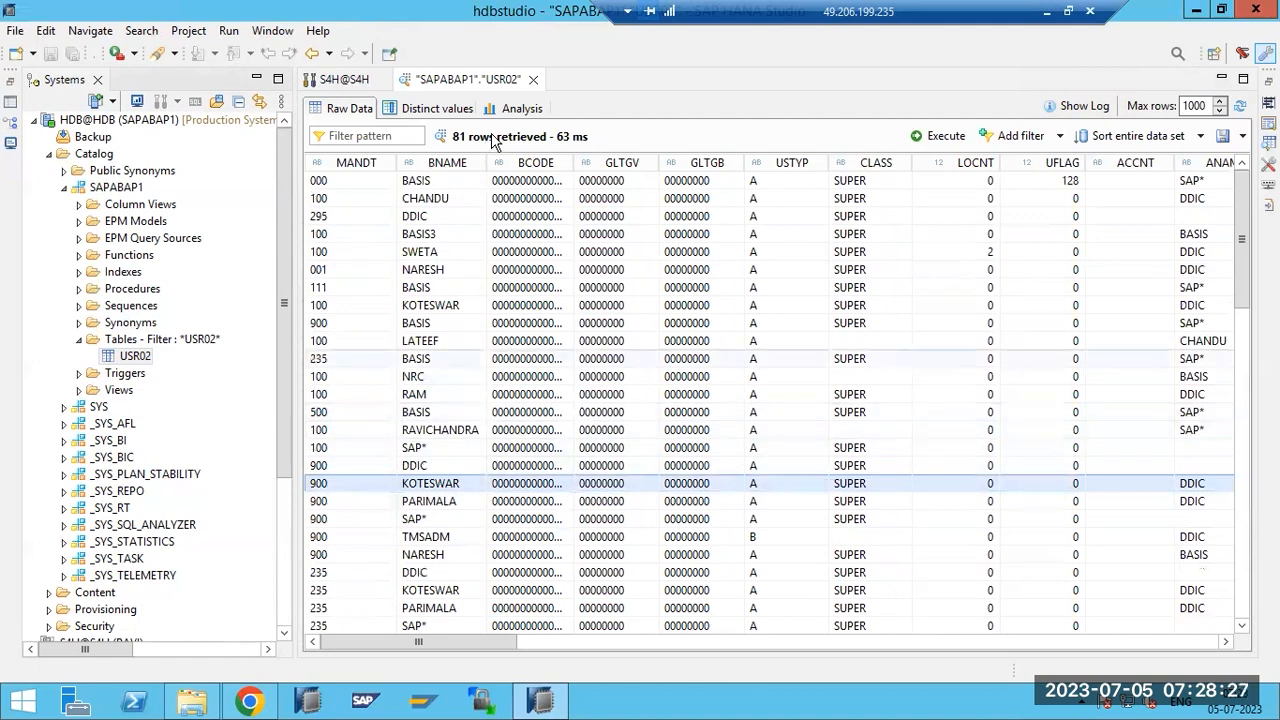
pyautogui.click(515, 109)
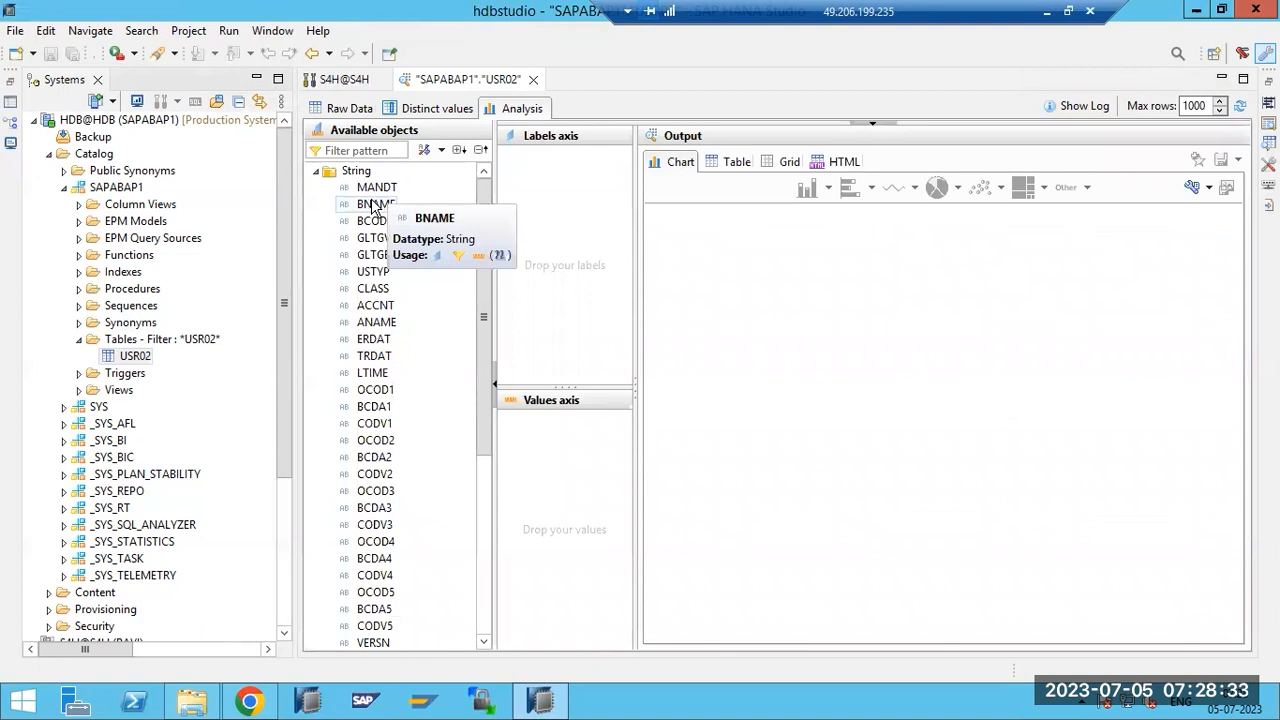
# Chart PWDSTATE values by BNAME labels as a line chart, then close the USR02 editor.
pyautogui.moveTo(370, 215); pyautogui.dragTo(550, 238)
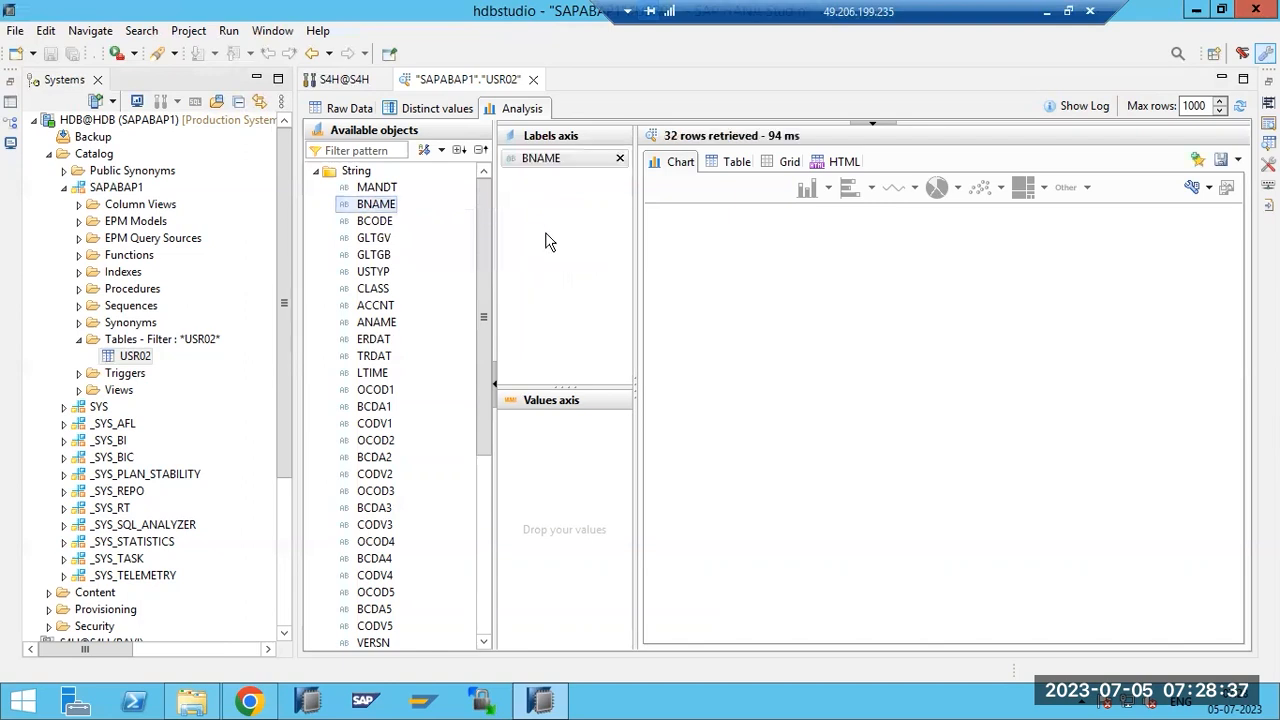
pyautogui.scroll(-3, 362, 540)
pyautogui.scroll(-3, 362, 540)
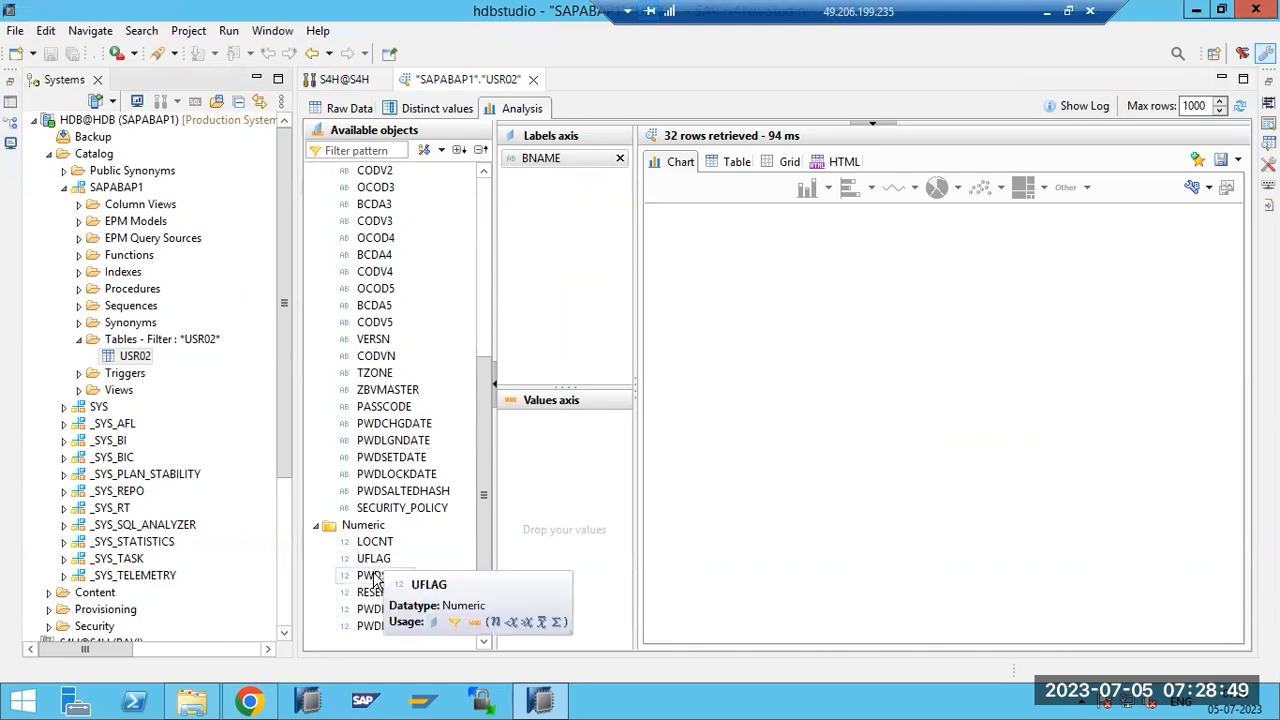
pyautogui.moveTo(378, 576); pyautogui.dragTo(531, 514)
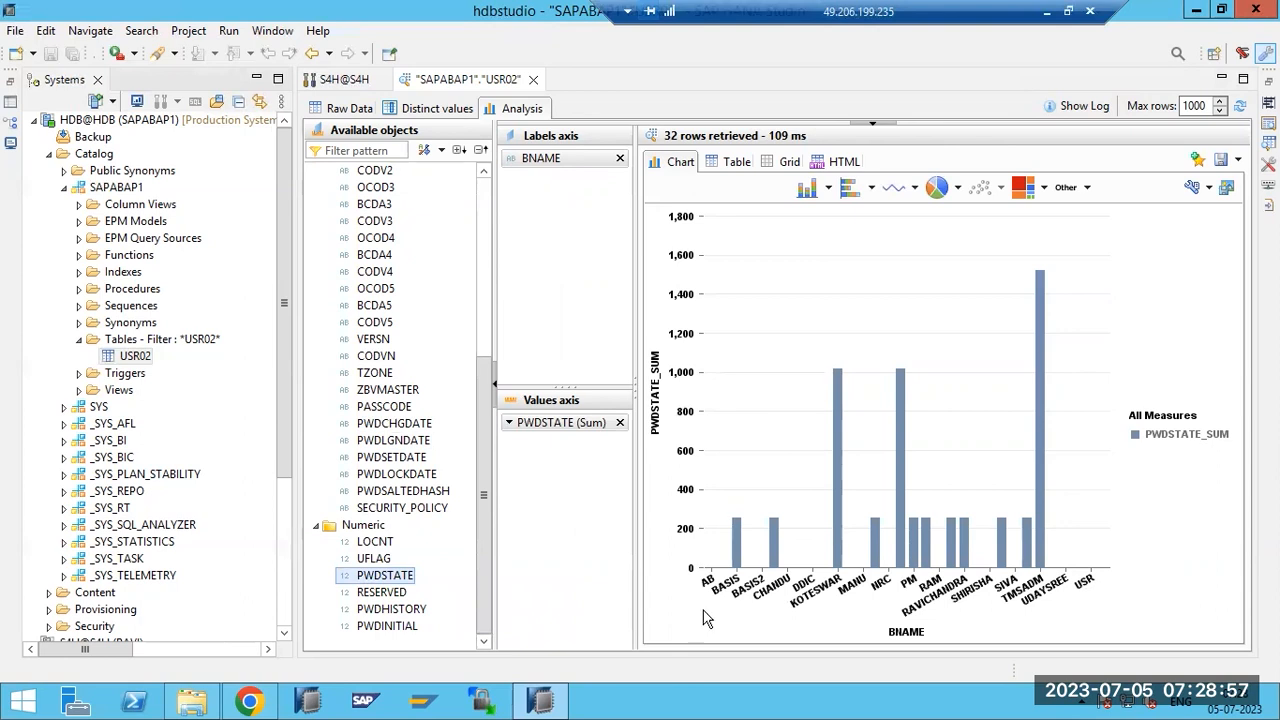
pyautogui.moveTo(738, 537)
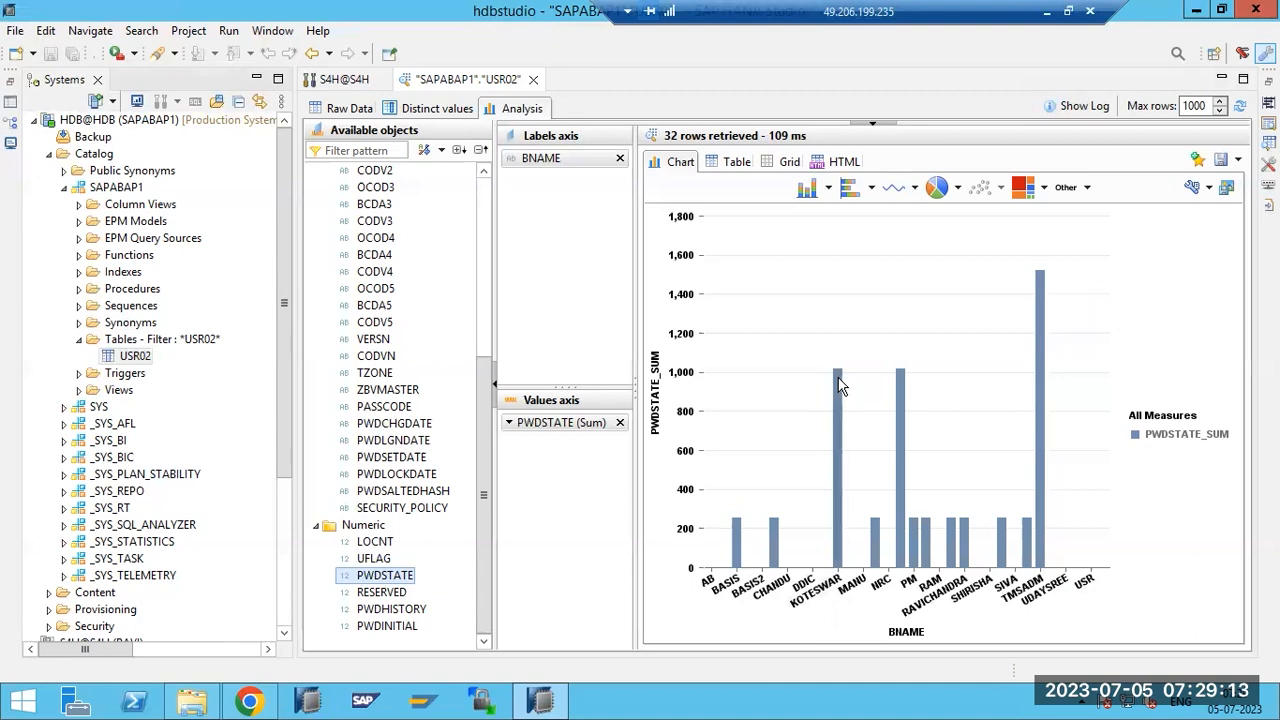
pyautogui.moveTo(840, 386)
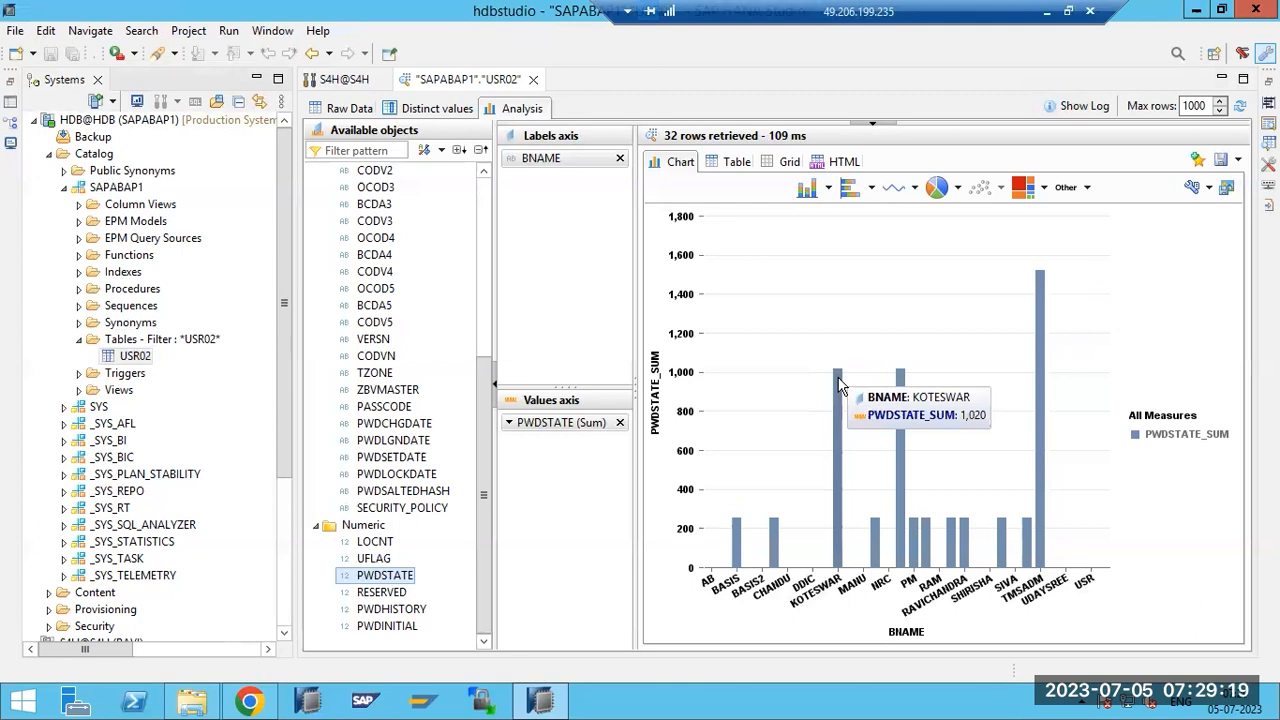
pyautogui.click(893, 190)
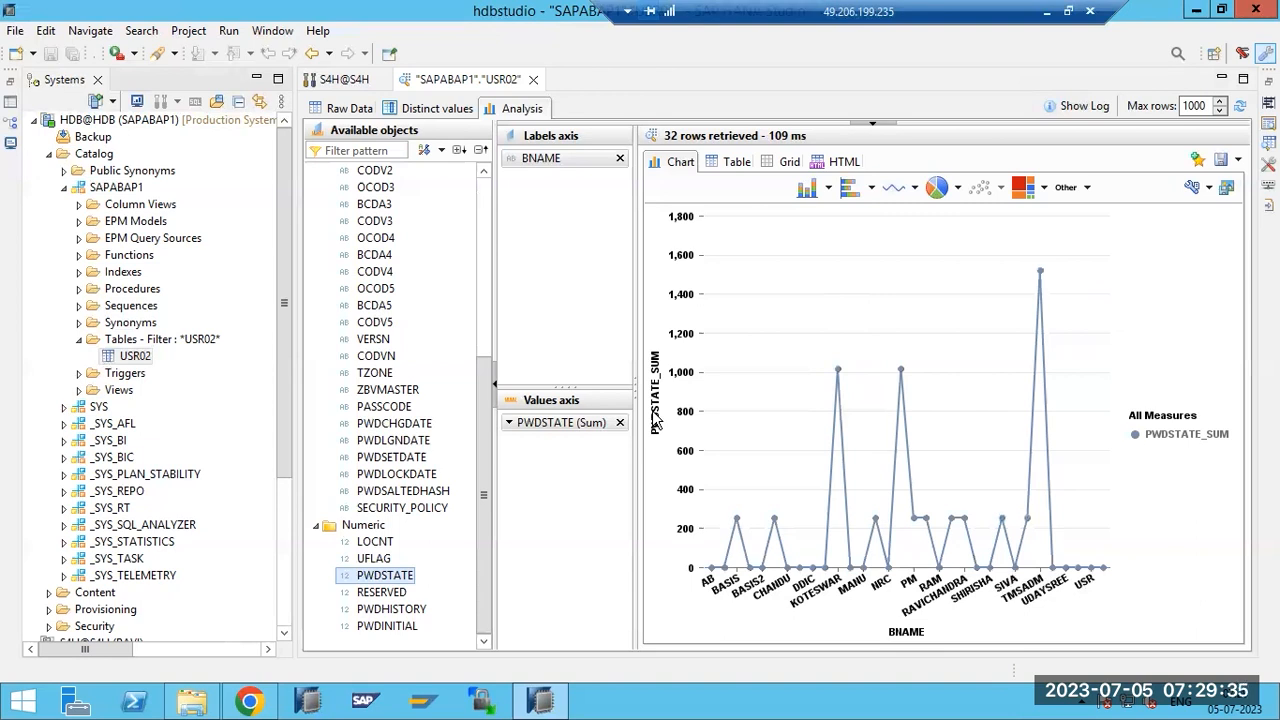
pyautogui.click(533, 80)
# Collapse SAPABAP1 and the HDB Catalog, then expand Content showing public, sap and system-local.
pyautogui.click(88, 157)
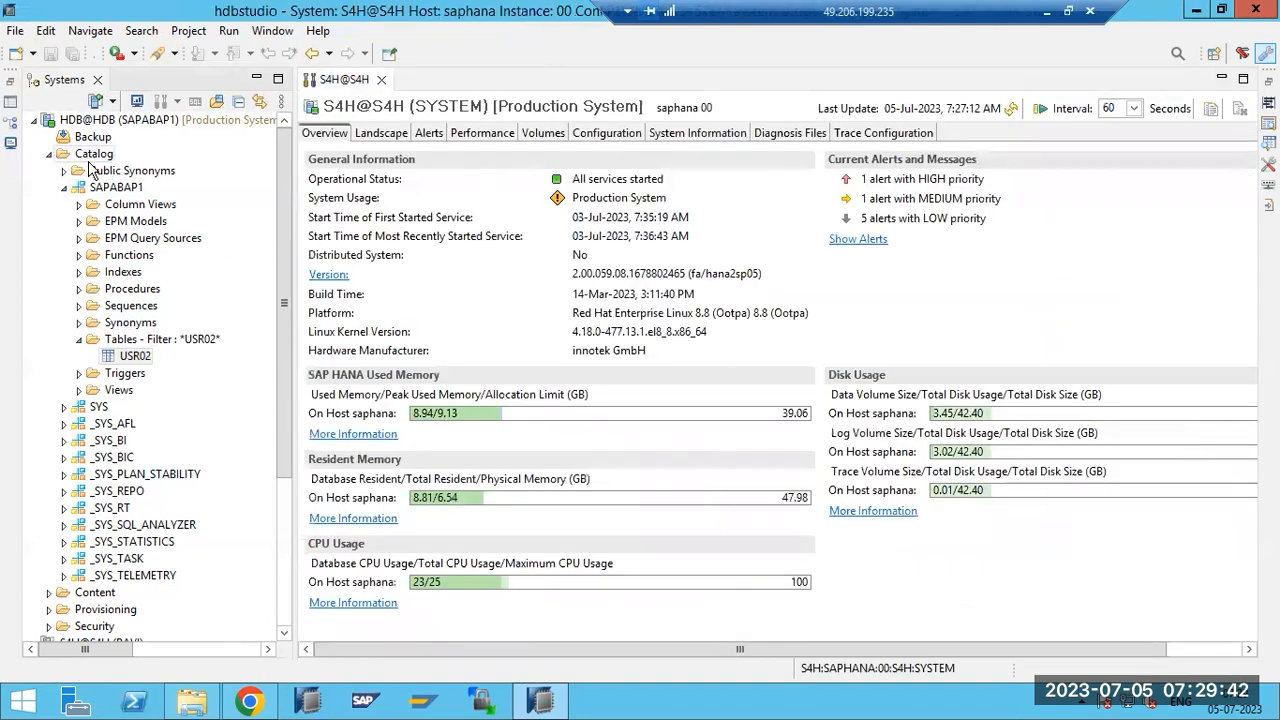
pyautogui.click(149, 361)
pyautogui.click(63, 189)
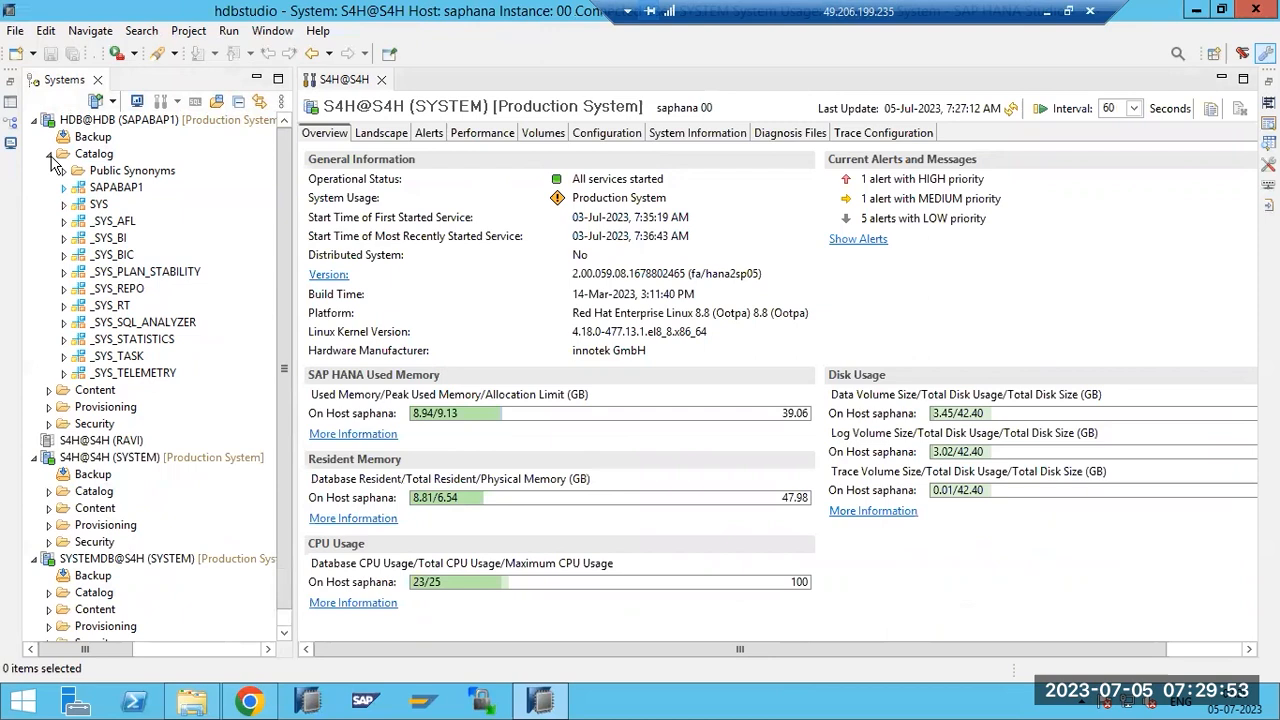
pyautogui.click(49, 156)
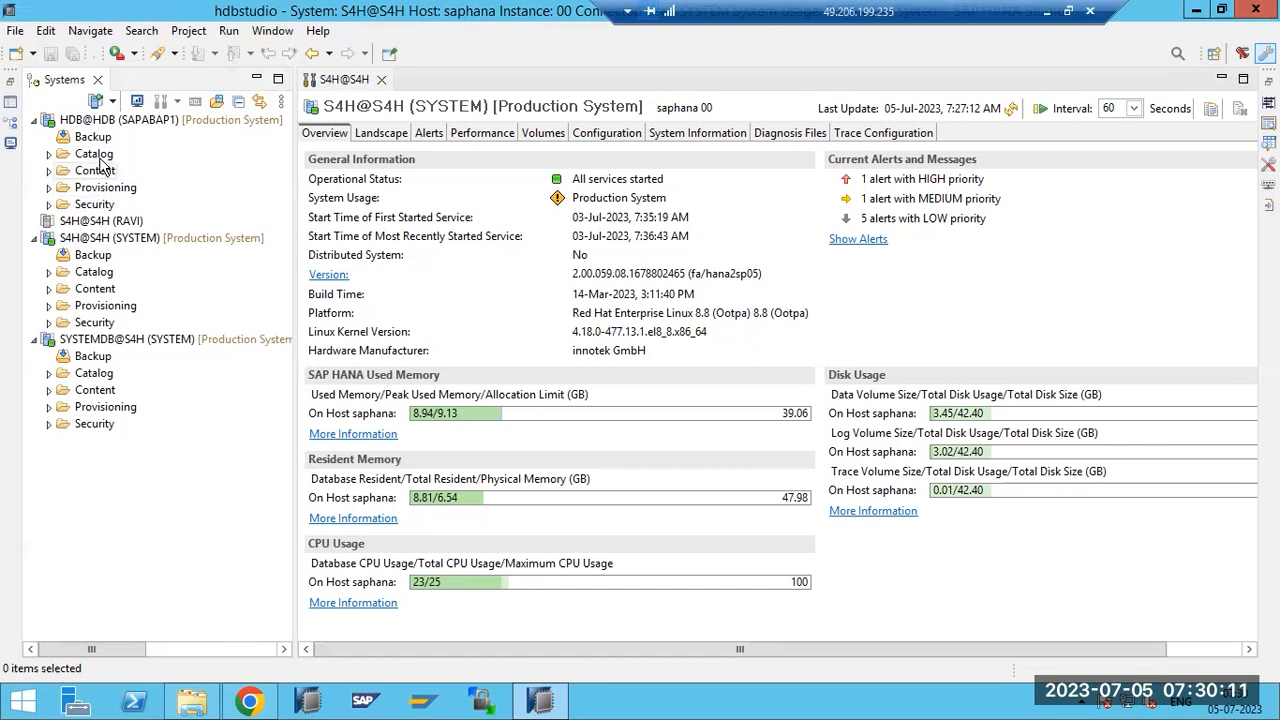
pyautogui.click(50, 171)
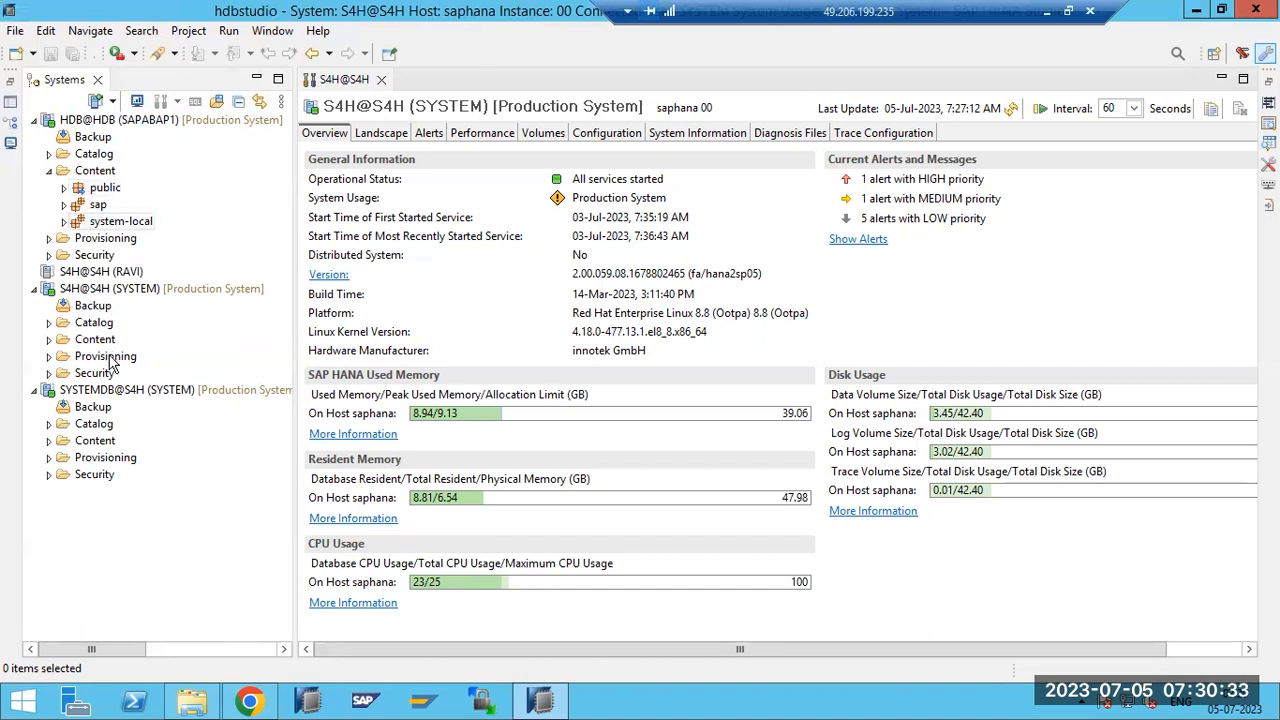
pyautogui.click(88, 225)
pyautogui.rightClick(89, 225)
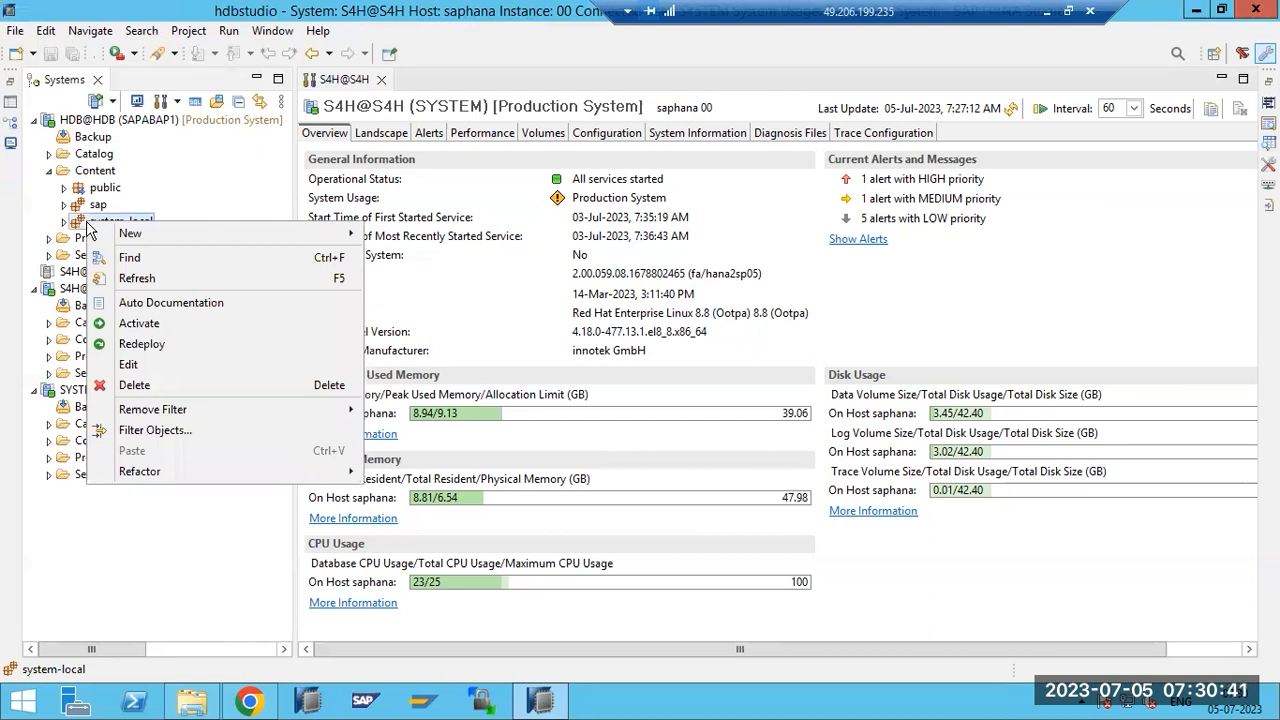
# Dismiss the context menu and minimize the remote desktop window to reveal Paint.
pyautogui.click(84, 559)
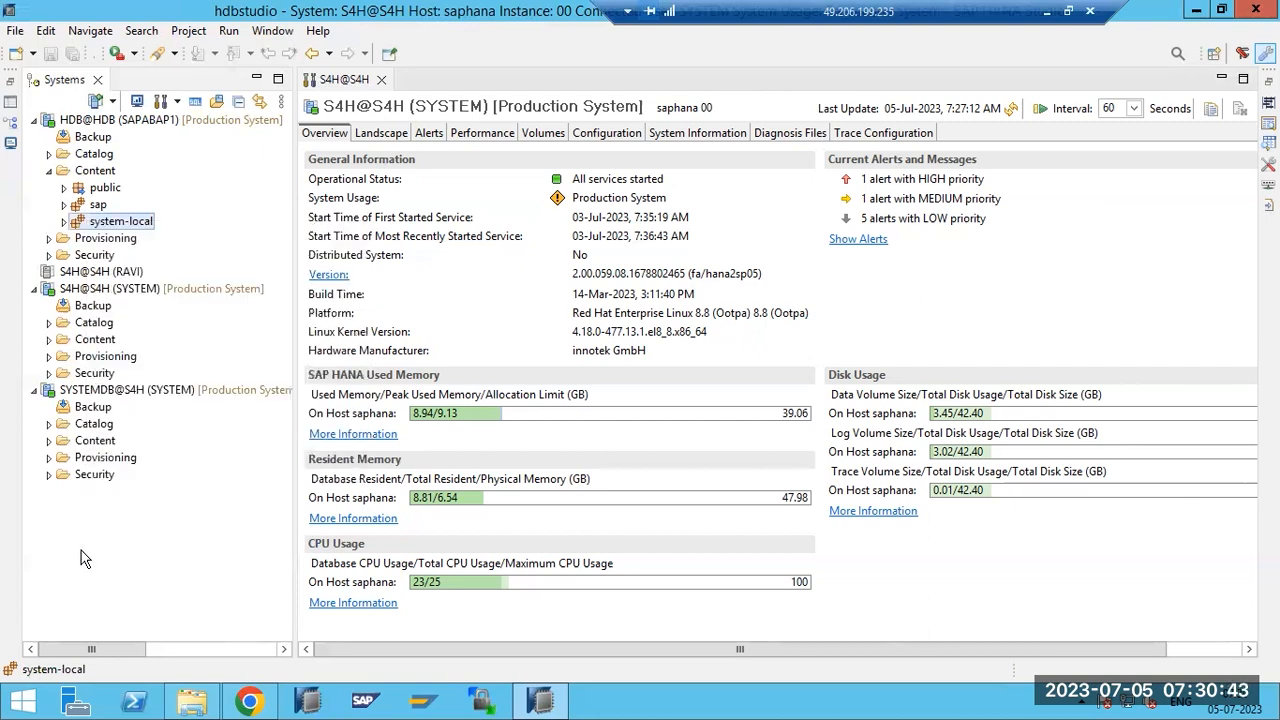
pyautogui.click(84, 559)
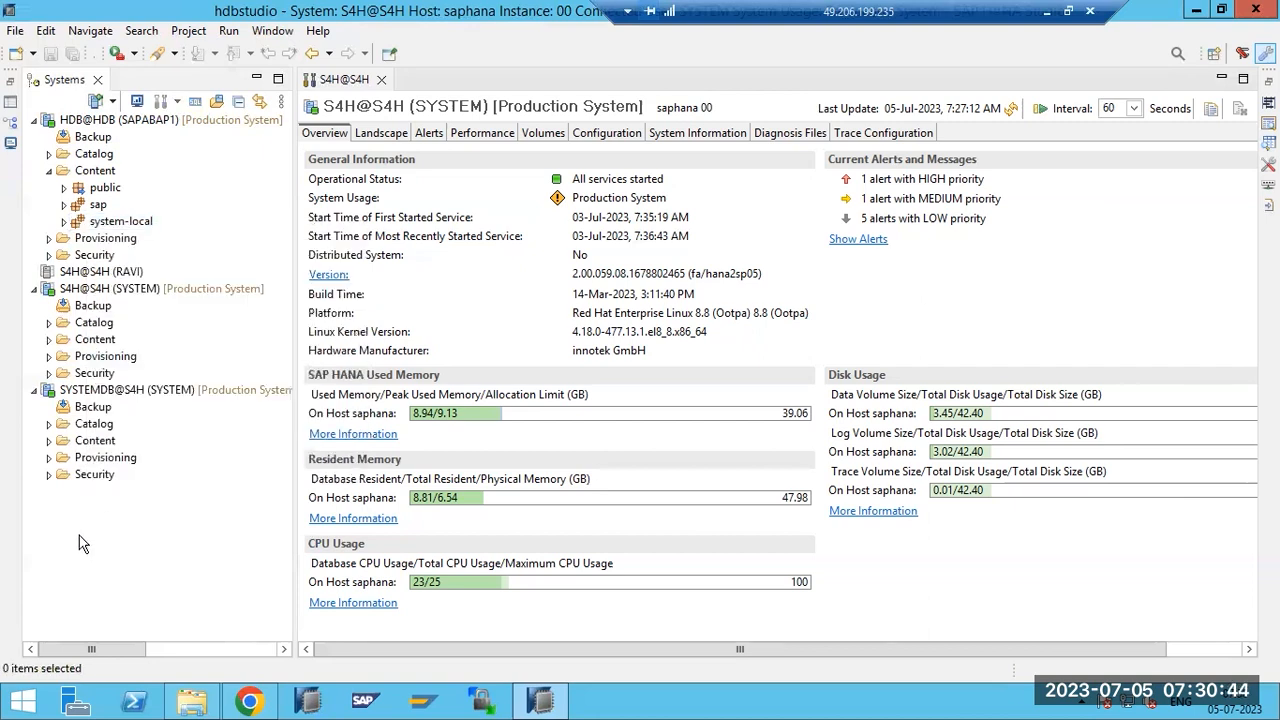
pyautogui.click(15, 32)
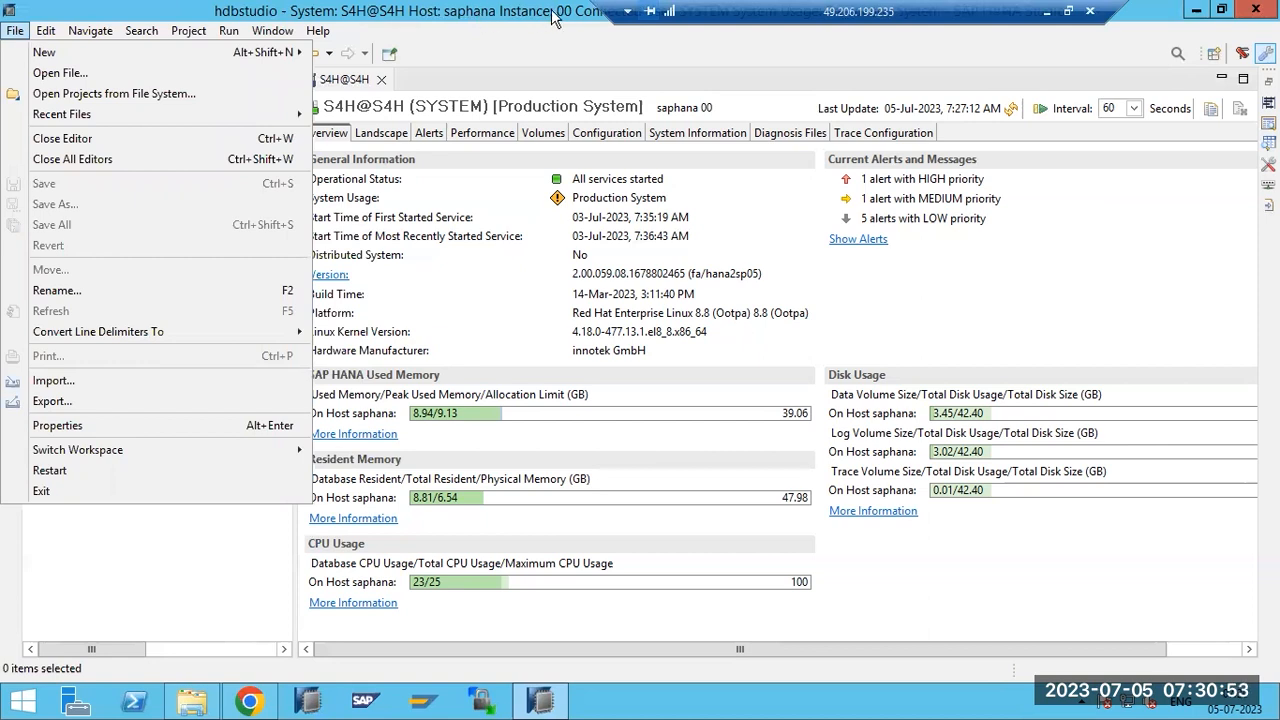
pyautogui.click(1046, 12)
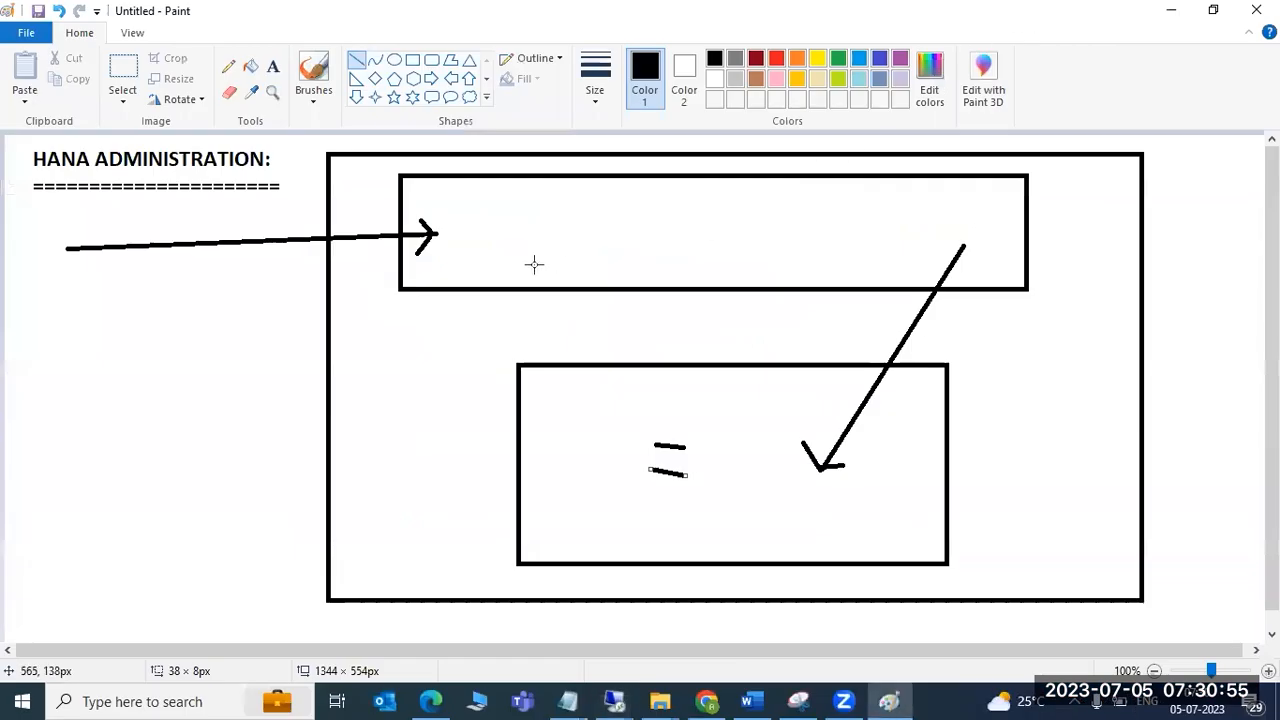
# Clear the Paint canvas and draw three rectangles side by side.
pyautogui.hotkey('ctrl', 'z')
pyautogui.hotkey('ctrl', 'z')
pyautogui.hotkey('ctrl', 'z')
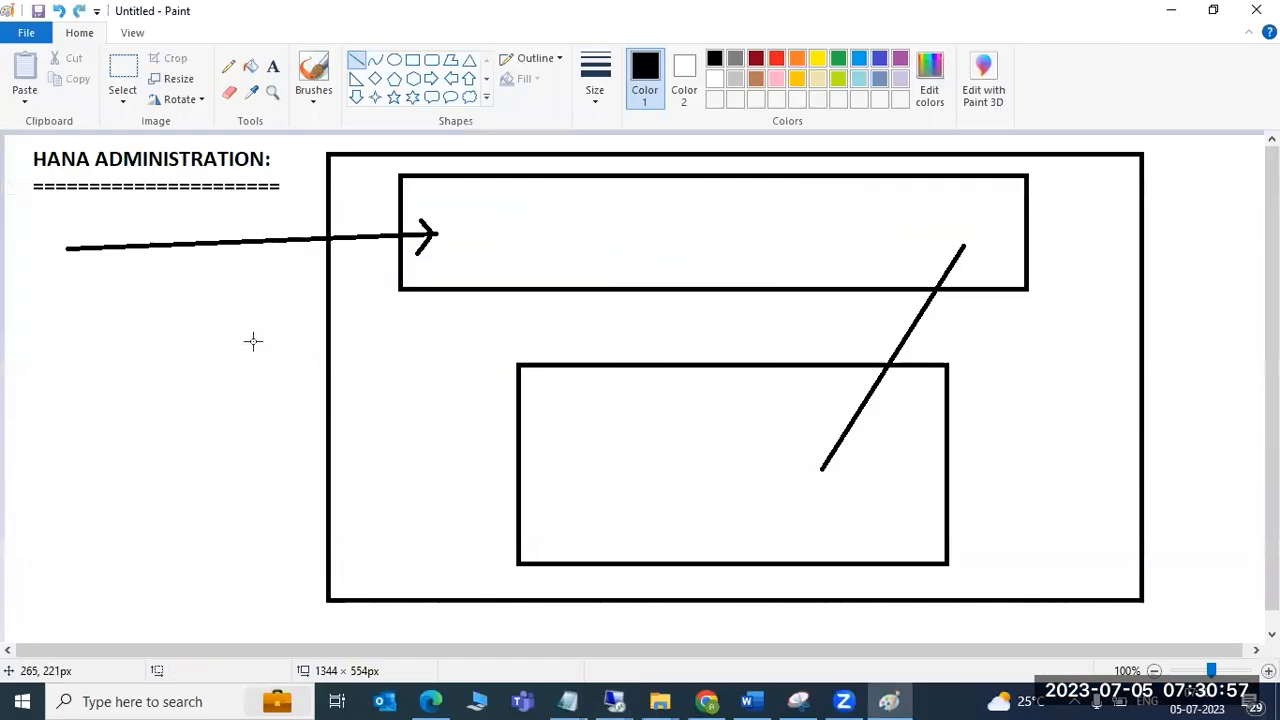
pyautogui.hotkey('ctrl', 'a')
pyautogui.press('Delete')
pyautogui.click(412, 60)
pyautogui.moveTo(87, 288); pyautogui.dragTo(259, 405)
pyautogui.moveTo(512, 287)
pyautogui.mouseDown()
pyautogui.moveTo(529, 320)
pyautogui.moveTo(699, 413)
pyautogui.mouseUp()
pyautogui.moveTo(940, 280); pyautogui.dragTo(1138, 406)
pyautogui.click(993, 459)
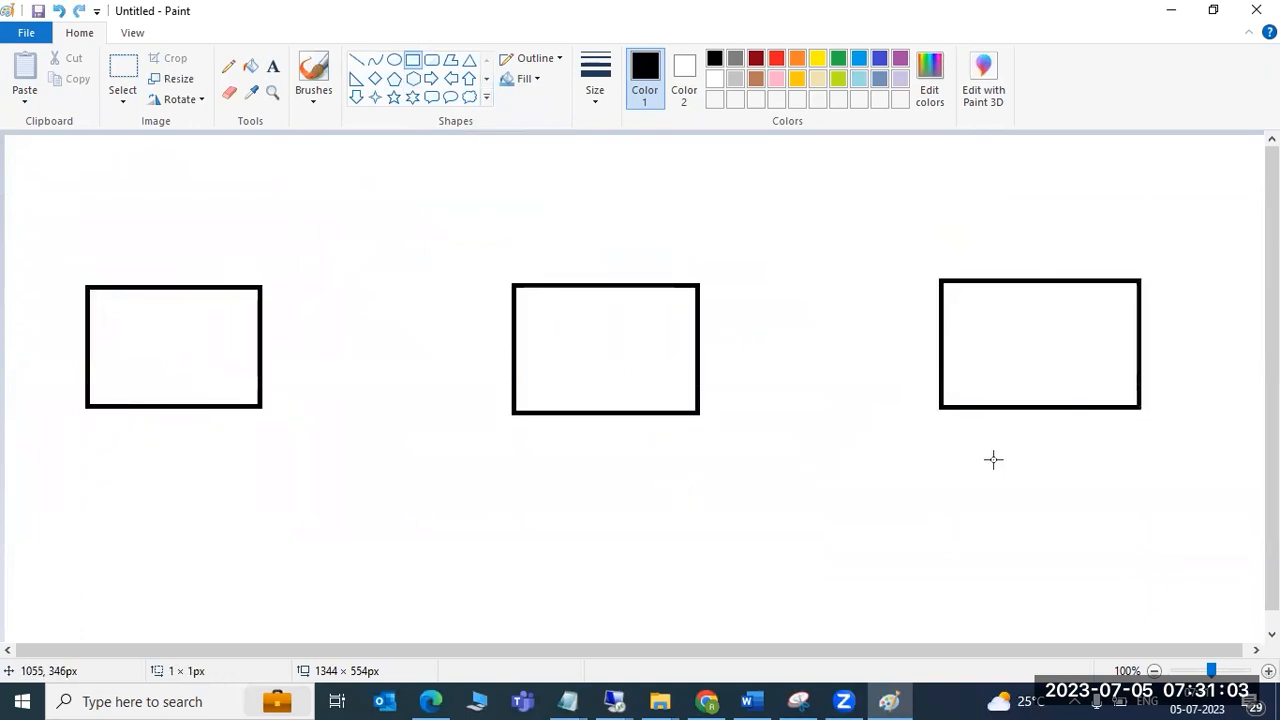
# Draw a diagonal line and an arrow from the left box to the middle box, then return to Remote Desktop.
pyautogui.click(357, 61)
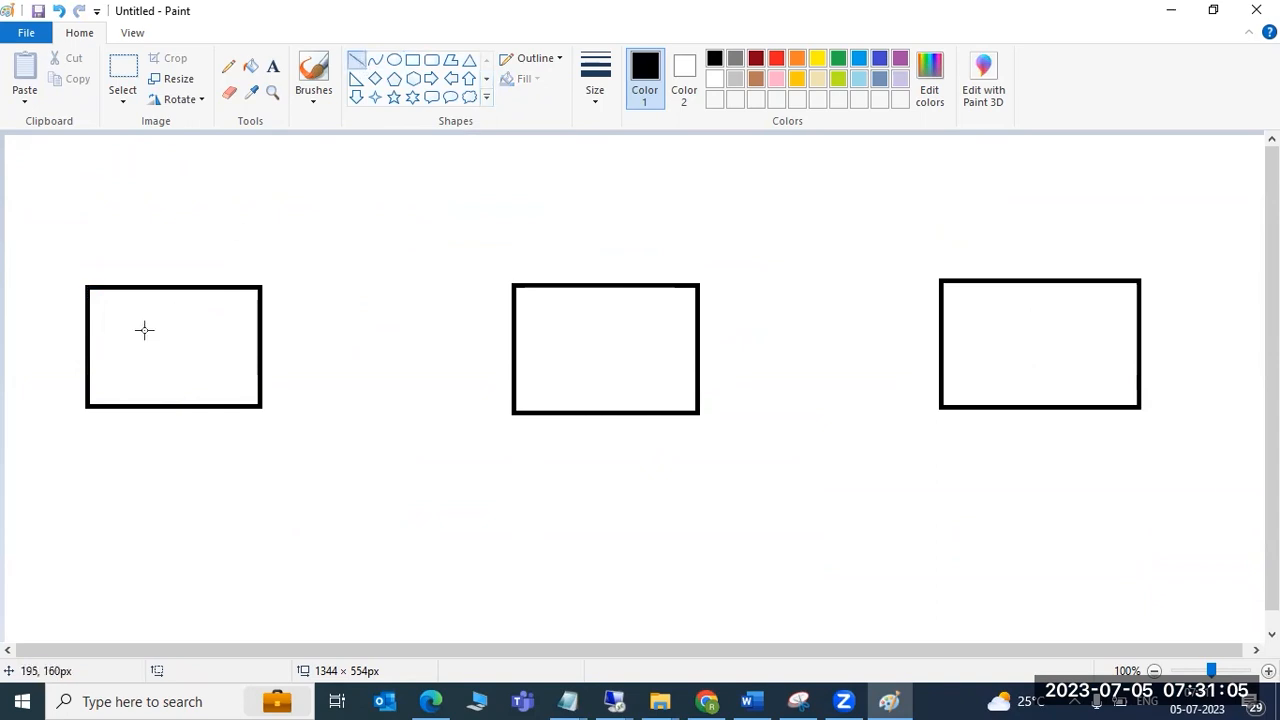
pyautogui.moveTo(88, 237); pyautogui.dragTo(138, 321)
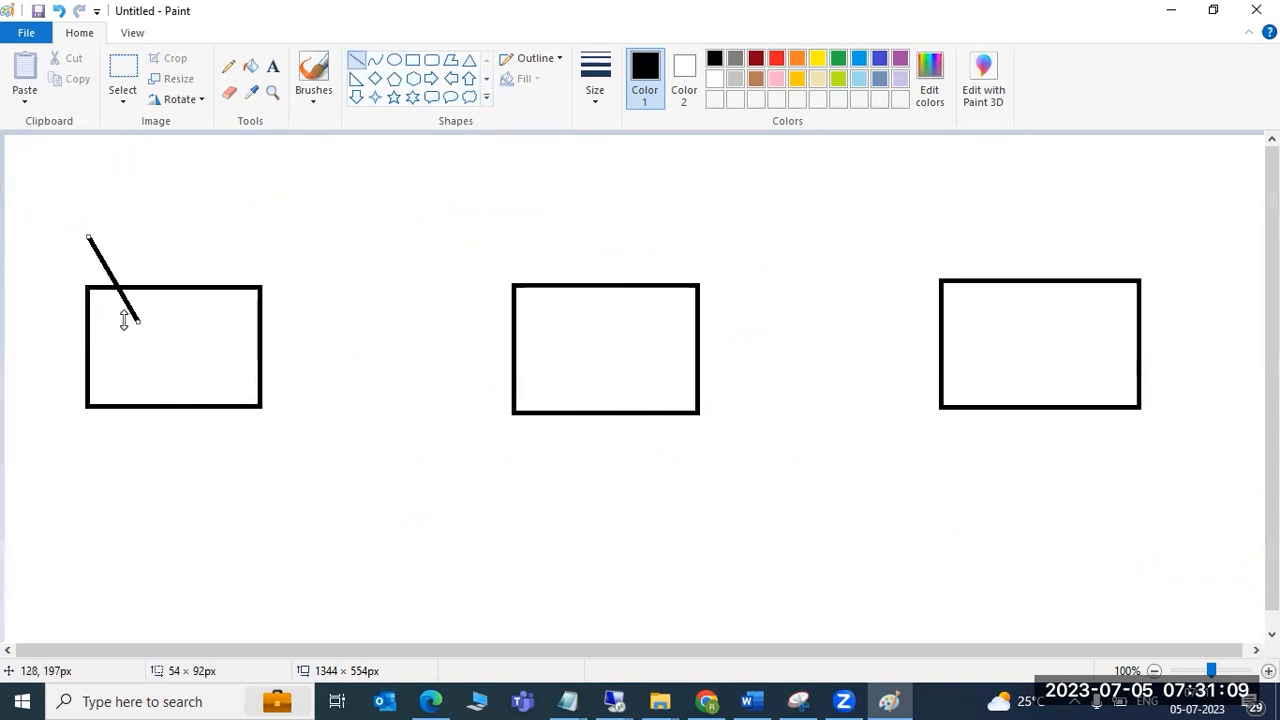
pyautogui.click(229, 347)
pyautogui.moveTo(229, 347)
pyautogui.mouseDown()
pyautogui.moveTo(580, 344)
pyautogui.moveTo(574, 364)
pyautogui.mouseUp()
pyautogui.click(617, 700)
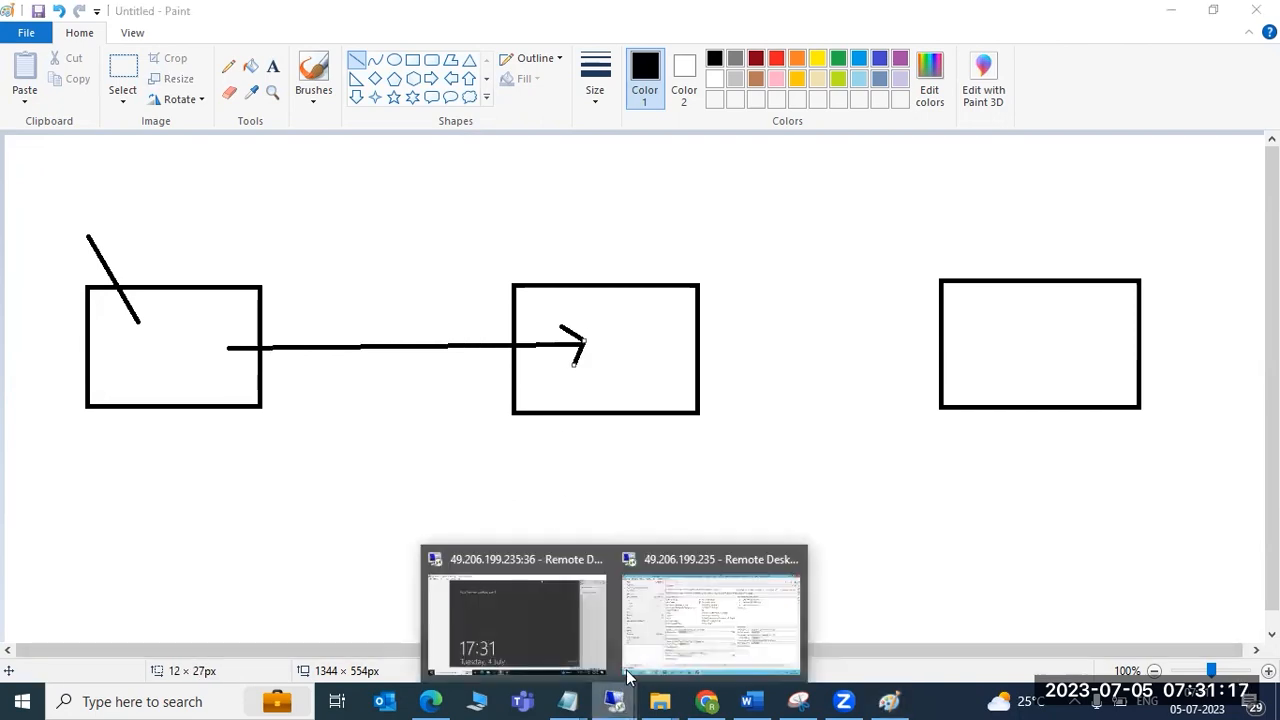
pyautogui.click(675, 600)
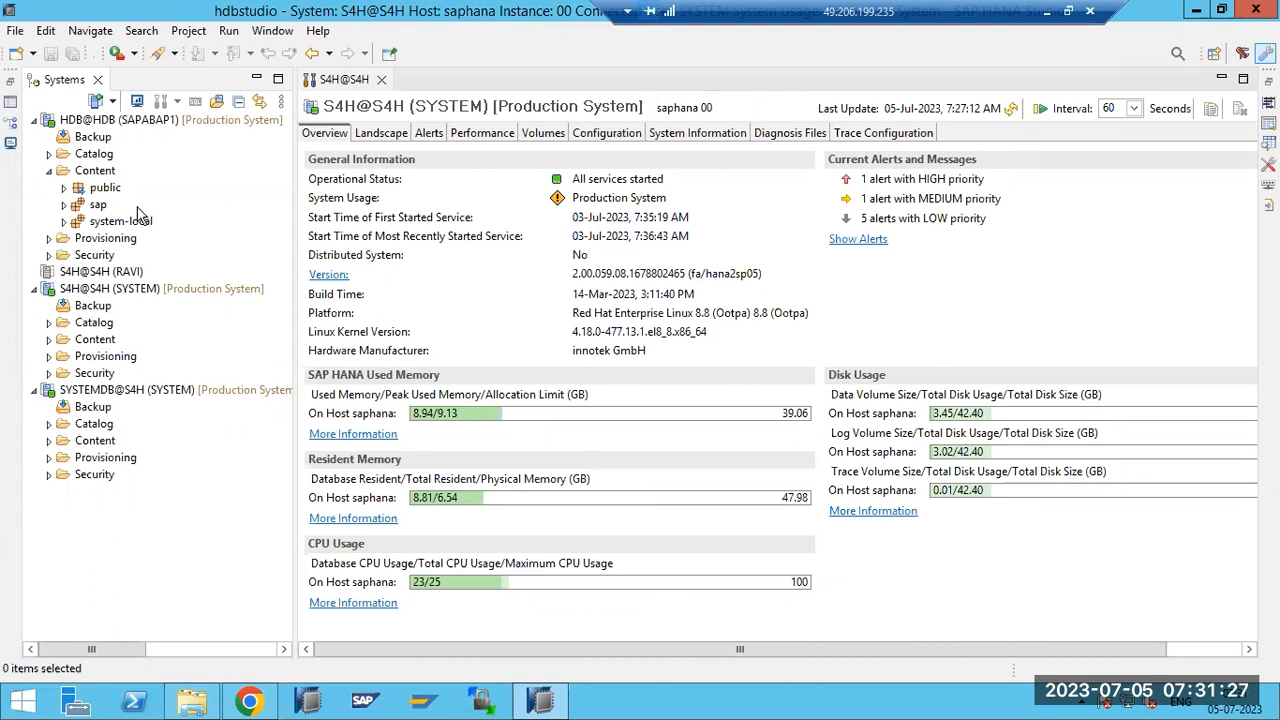
# Start a File > Export of SAP HANA Content > Delivery Unit and advance past the first page.
pyautogui.click(16, 31)
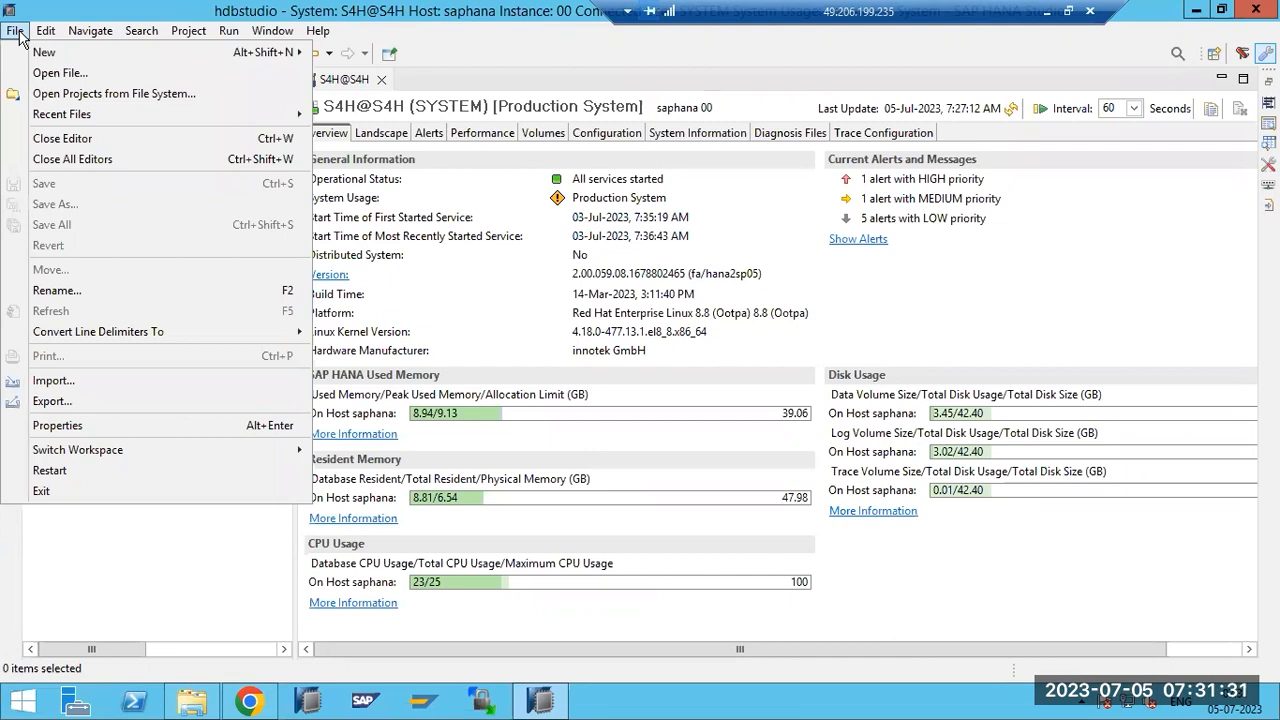
pyautogui.click(55, 402)
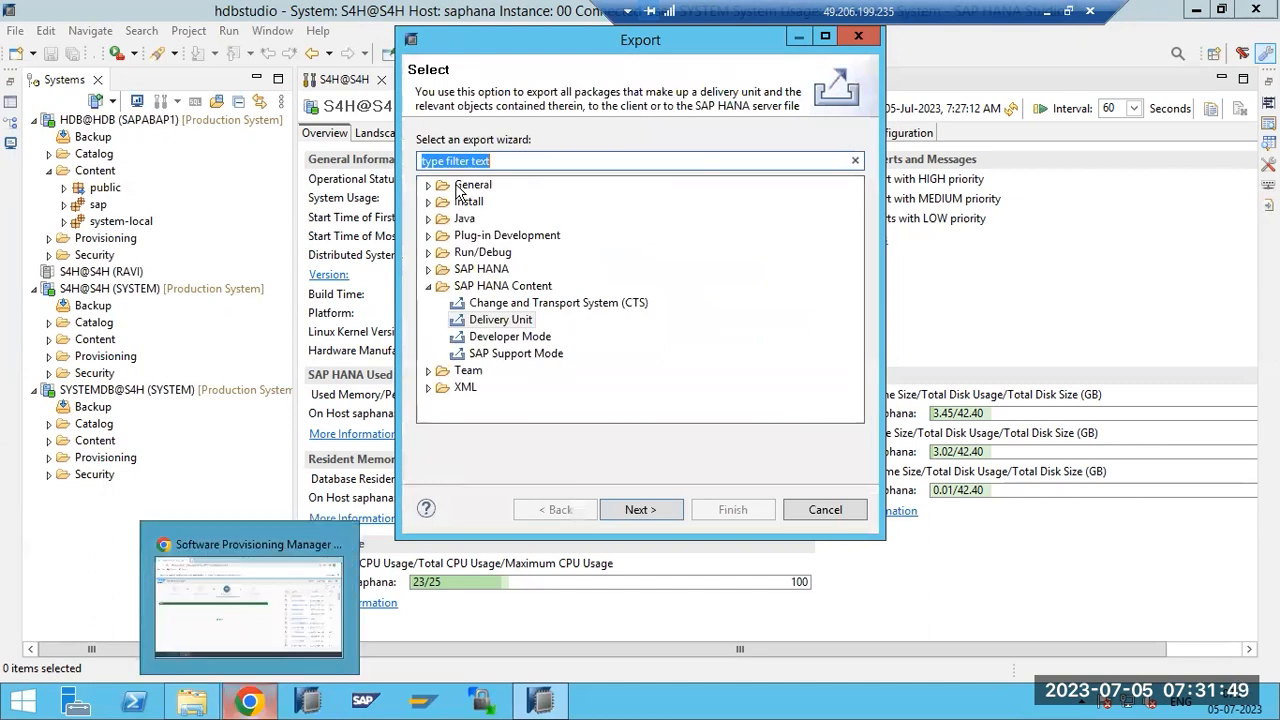
pyautogui.doubleClick(491, 290)
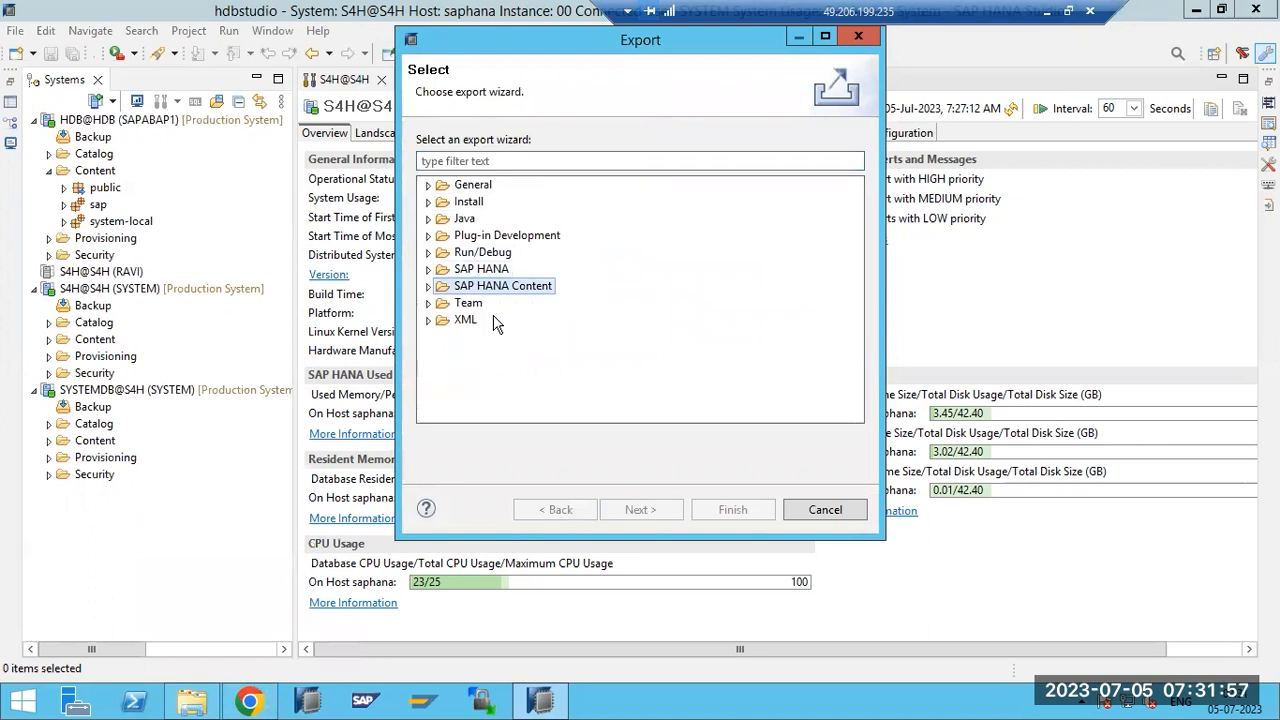
pyautogui.click(428, 287)
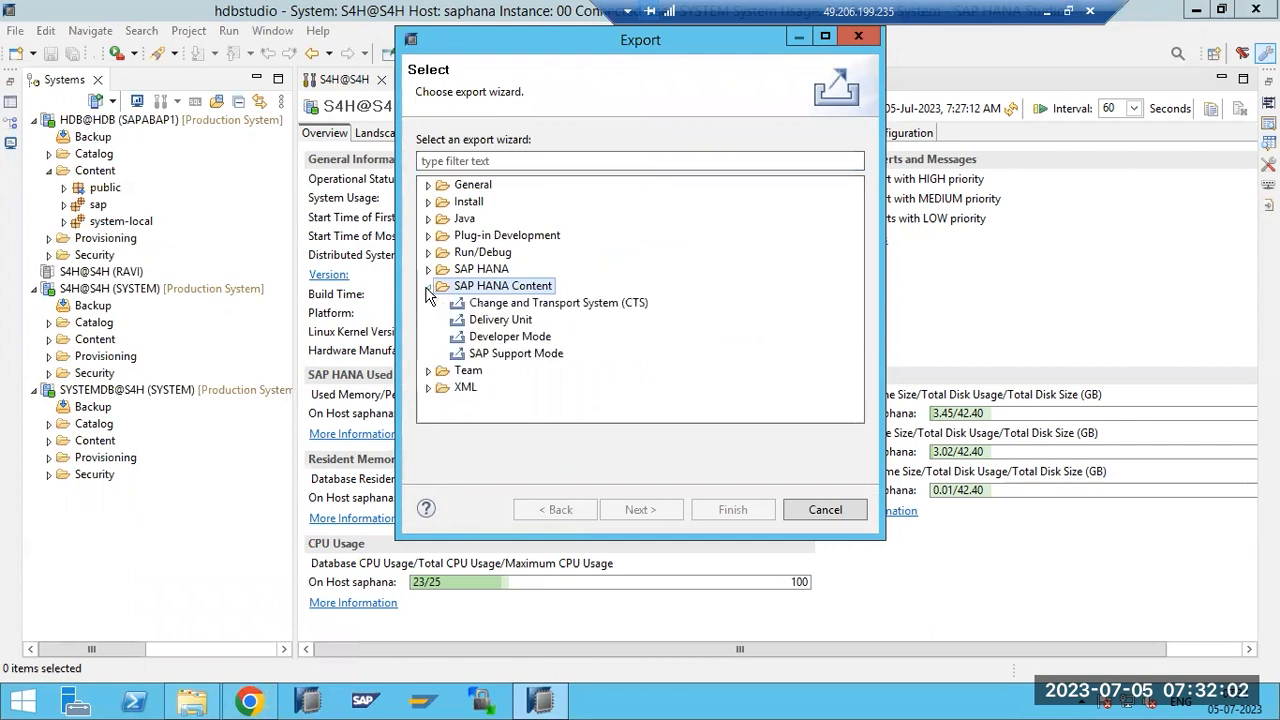
pyautogui.click(492, 320)
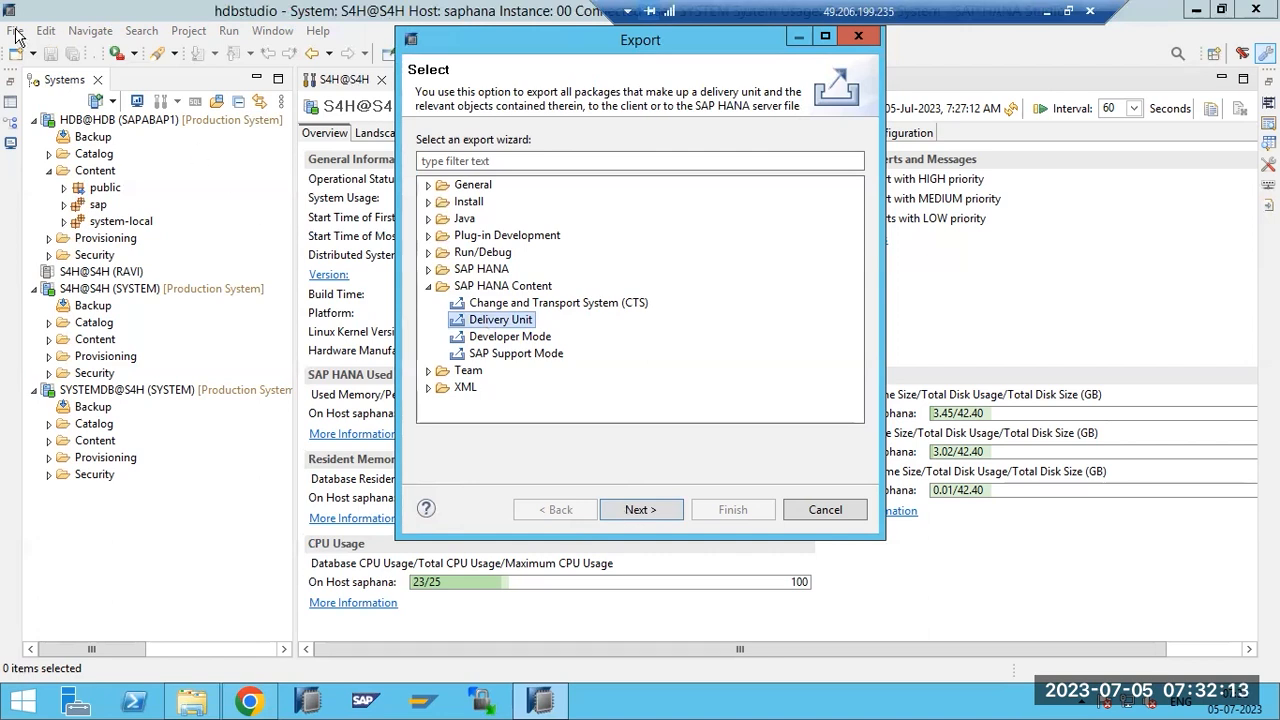
pyautogui.doubleClick(512, 324)
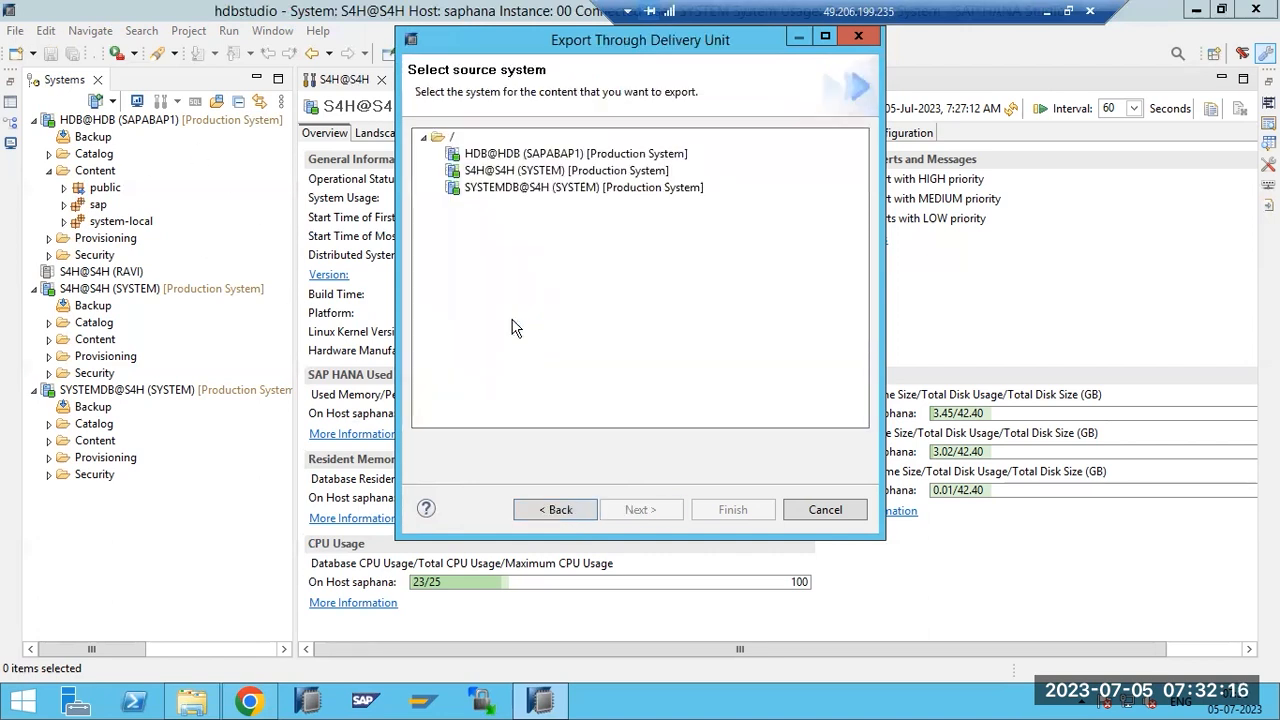
# Choose HDB@HDB as the source system and HANA_XS_BASE(sap.com) as the delivery unit.
pyautogui.click(483, 158)
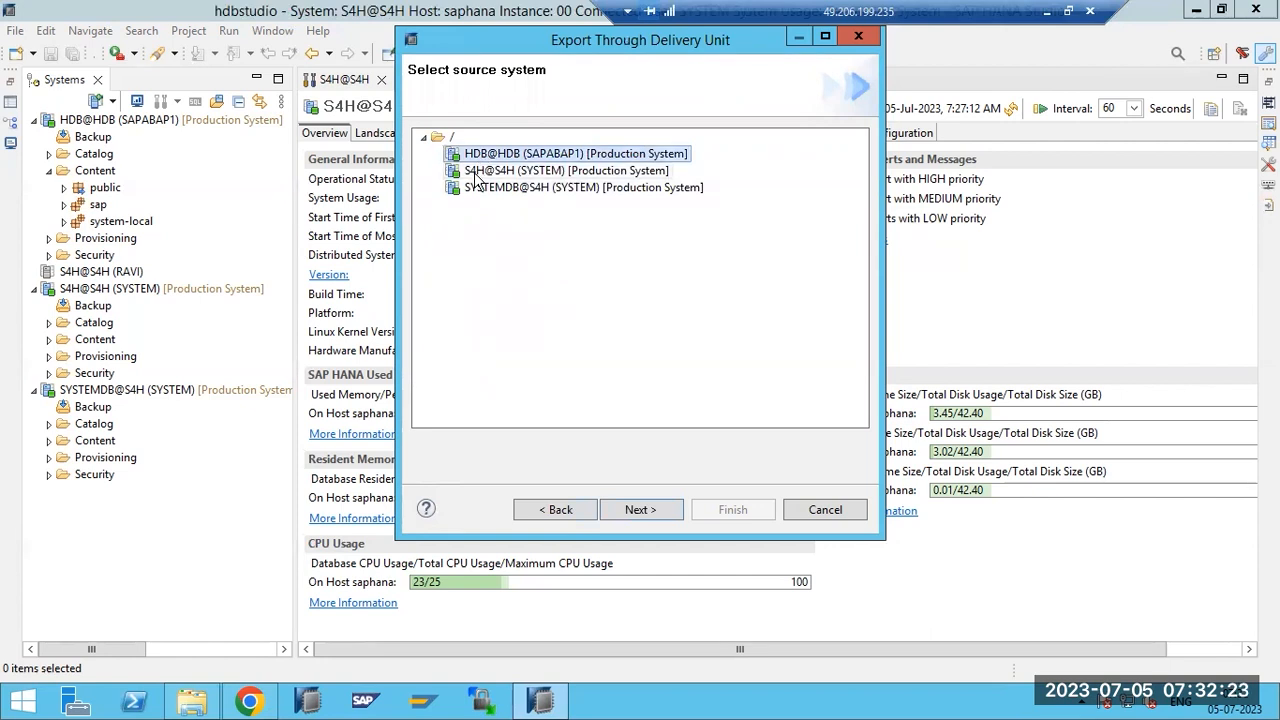
pyautogui.click(640, 510)
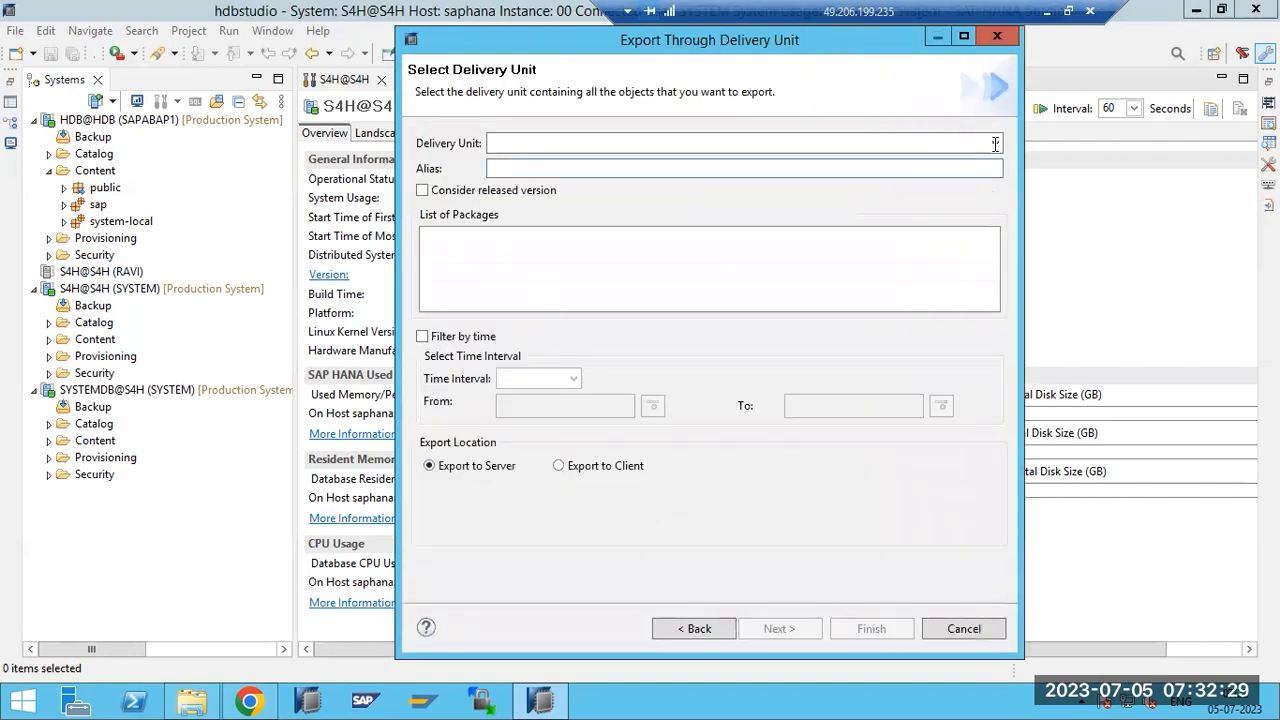
pyautogui.click(993, 144)
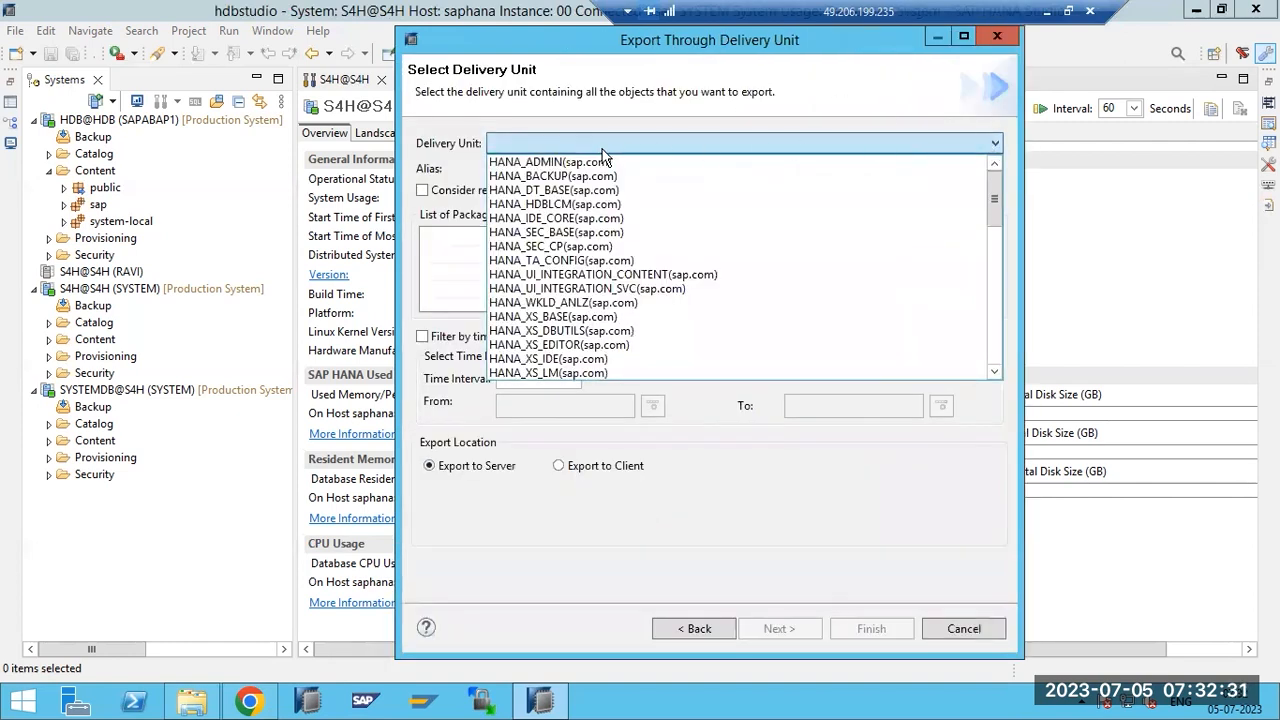
pyautogui.click(566, 317)
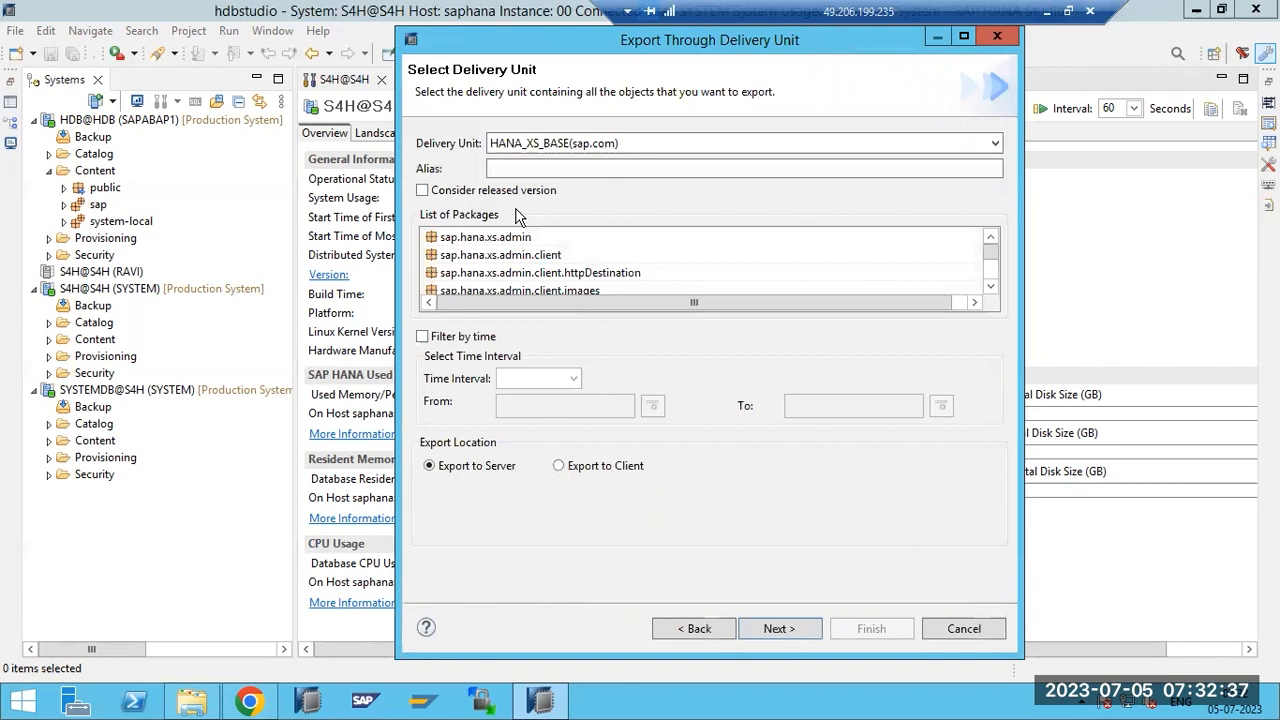
pyautogui.click(500, 242)
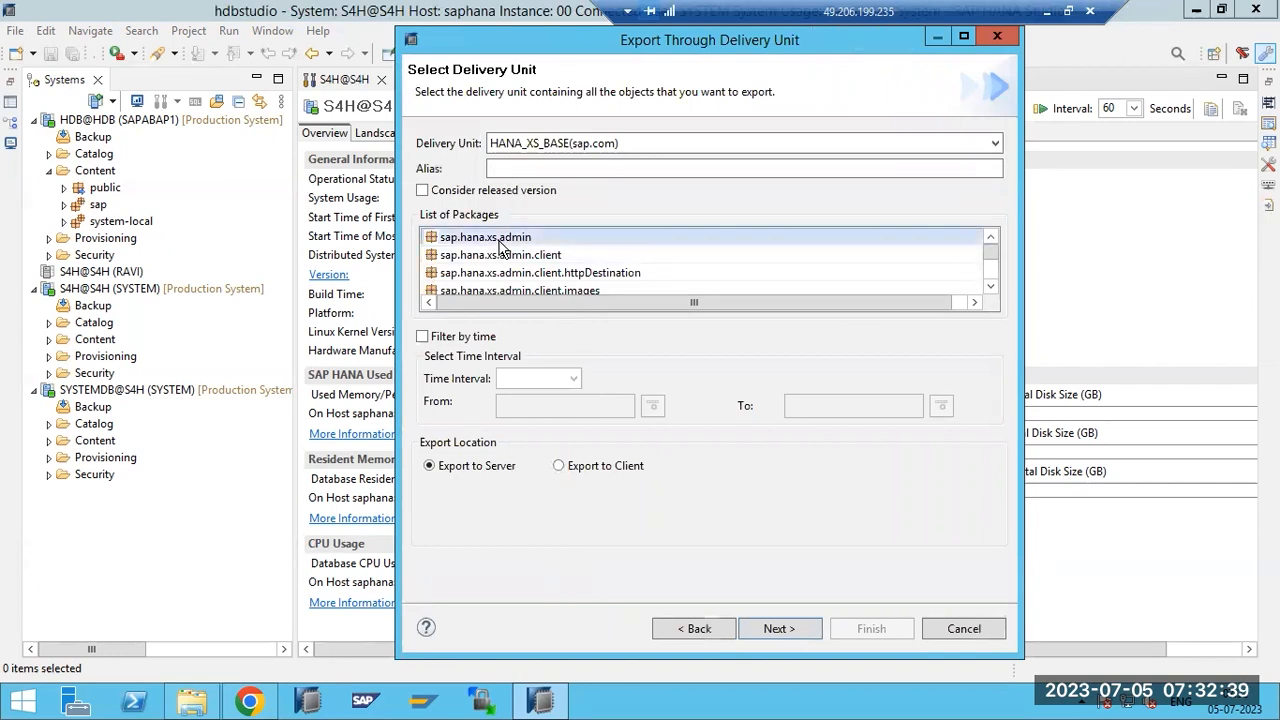
# Export the delivery unit archive to the client's Downloads folder and finish.
pyautogui.click(560, 466)
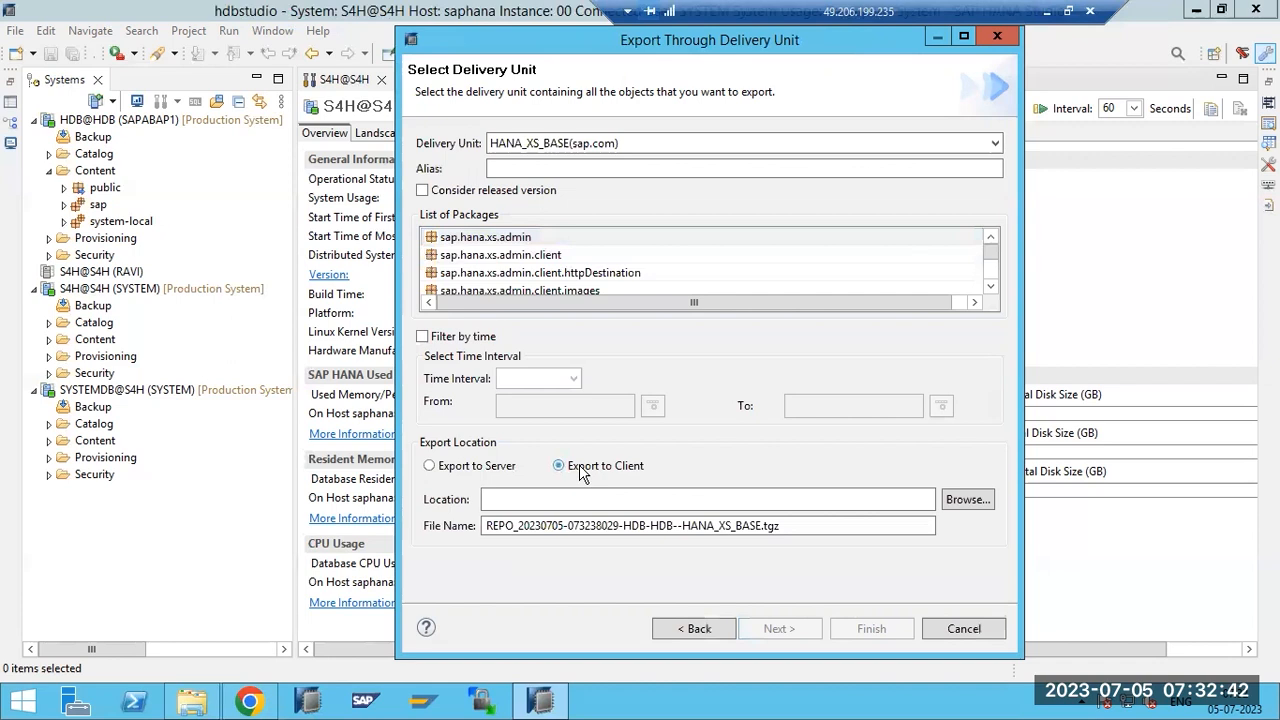
pyautogui.click(958, 505)
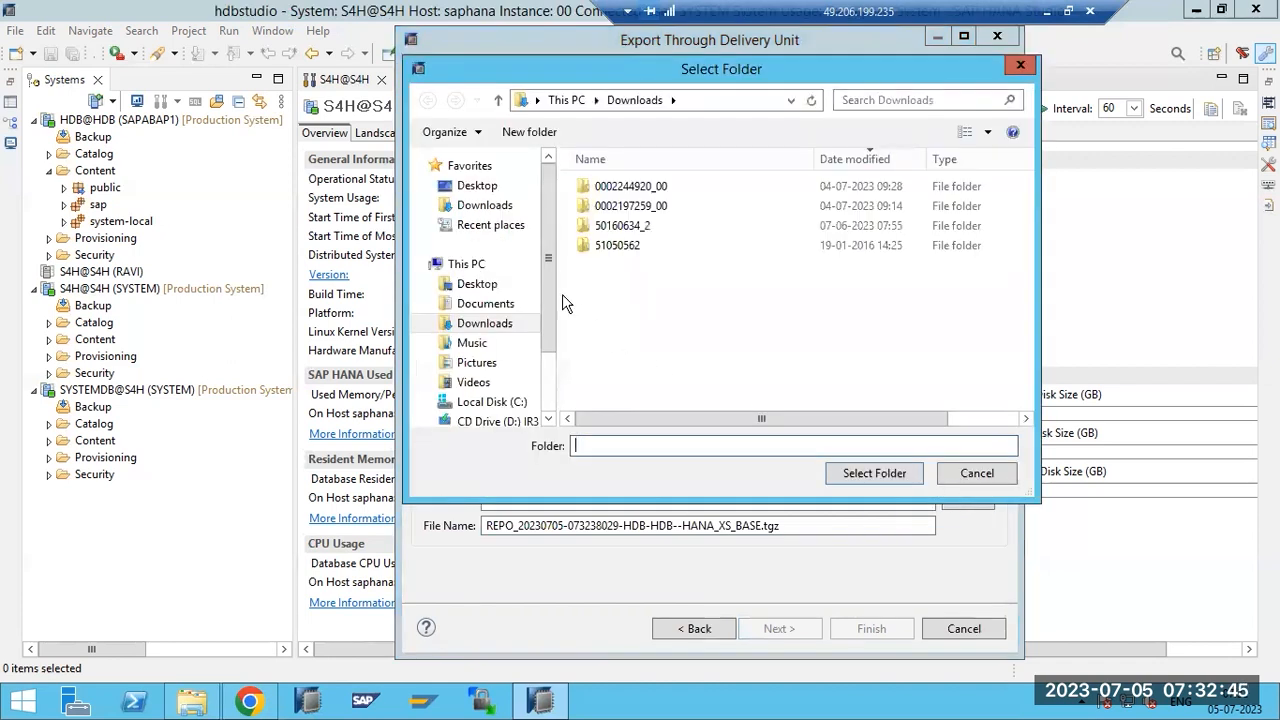
pyautogui.click(876, 474)
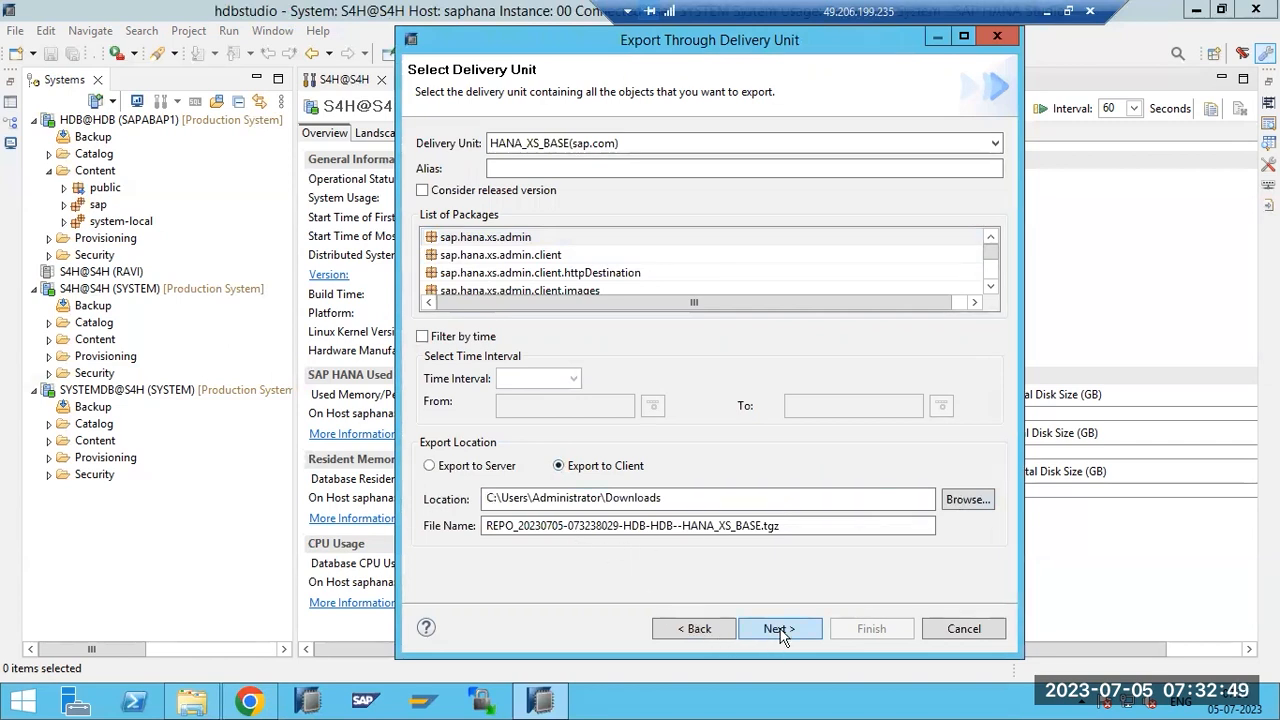
pyautogui.click(779, 630)
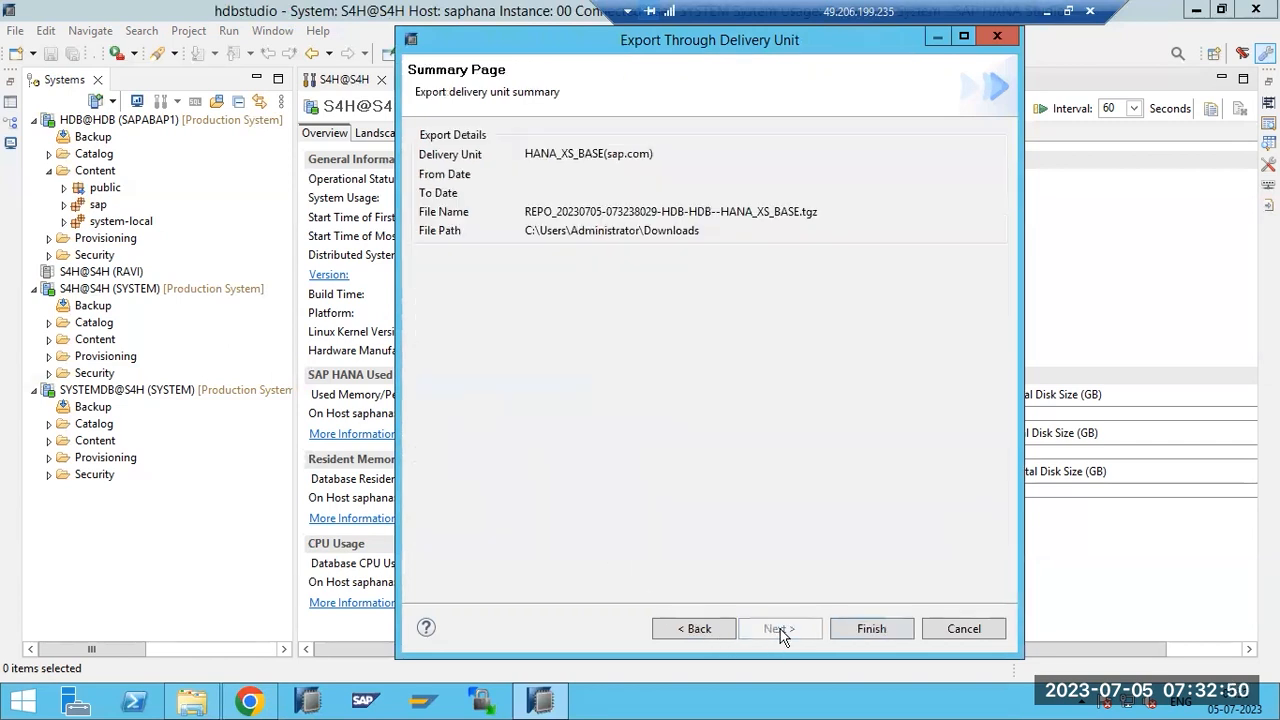
pyautogui.click(868, 629)
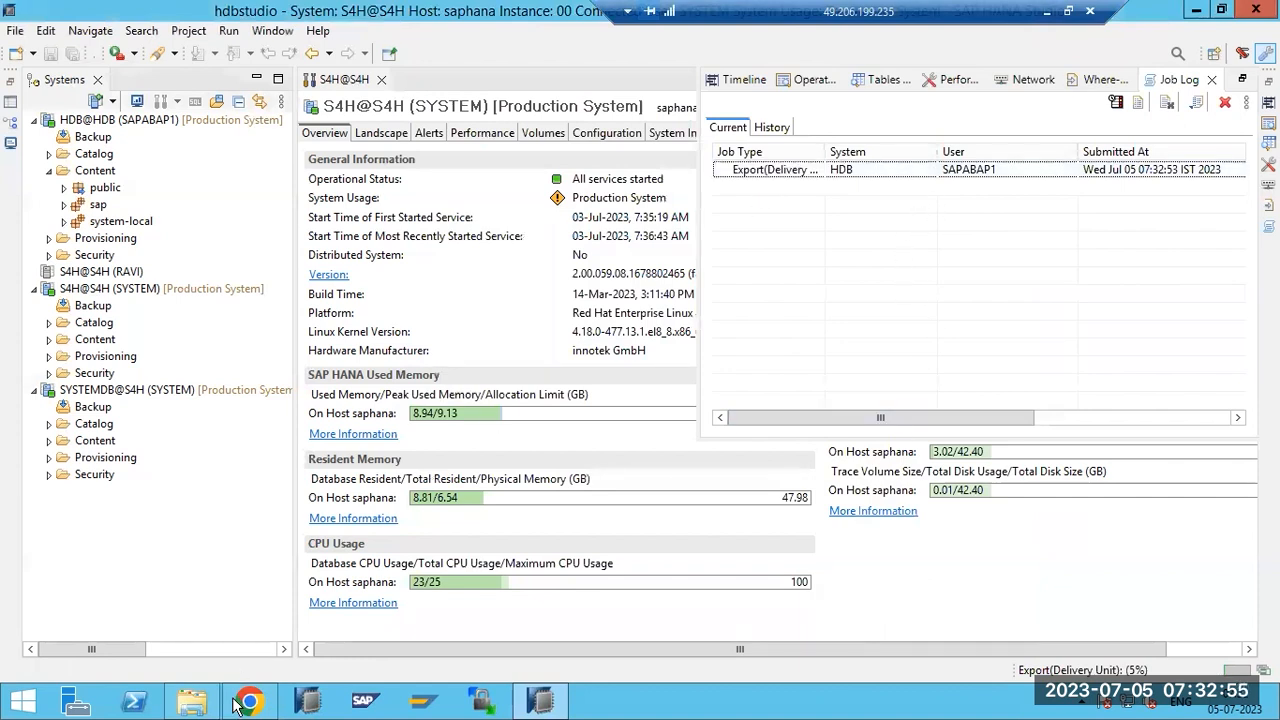
# Find the 915 KB REPO_20230705….tgz archive in Downloads, sorted by date modified.
pyautogui.click(191, 706)
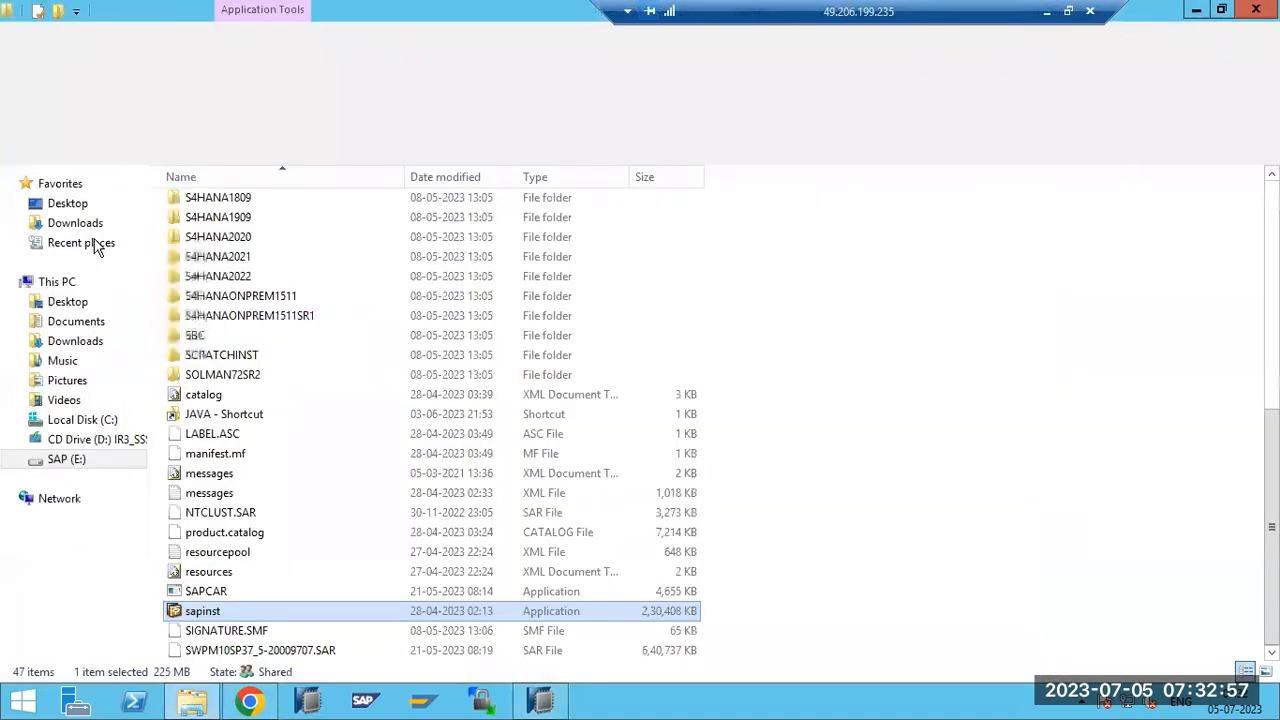
pyautogui.click(70, 227)
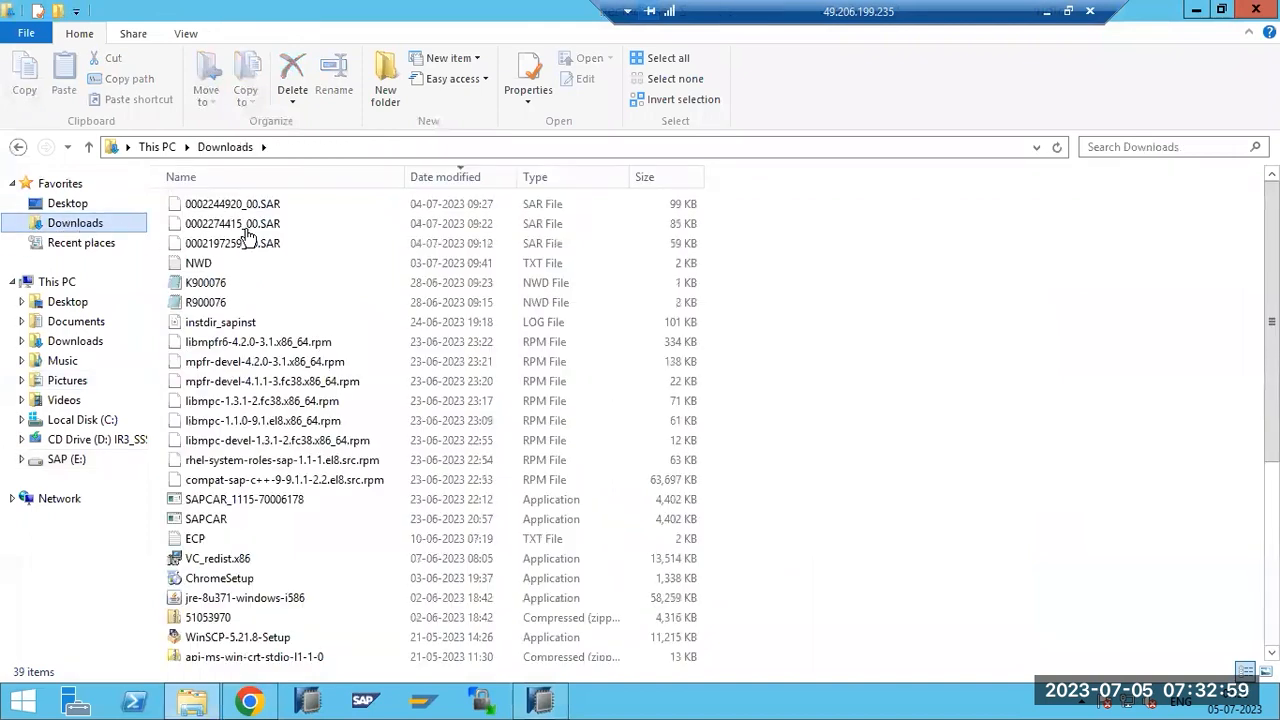
pyautogui.click(430, 180)
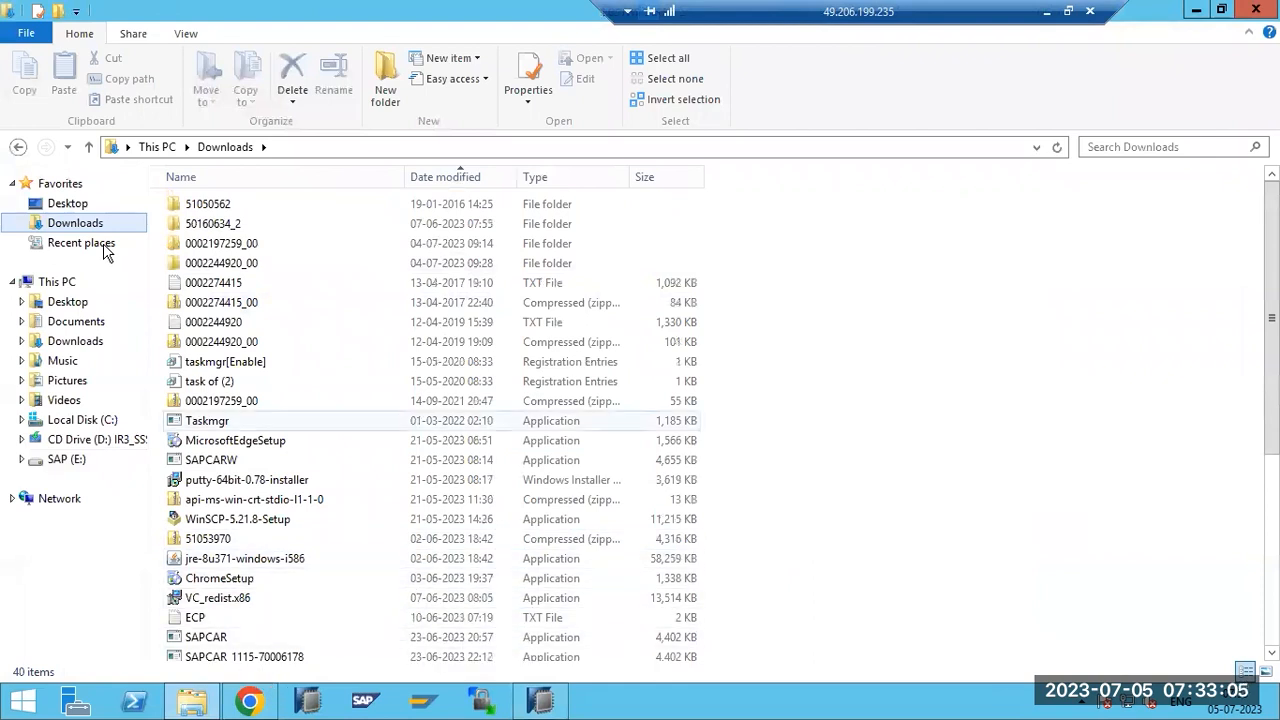
pyautogui.click(84, 330)
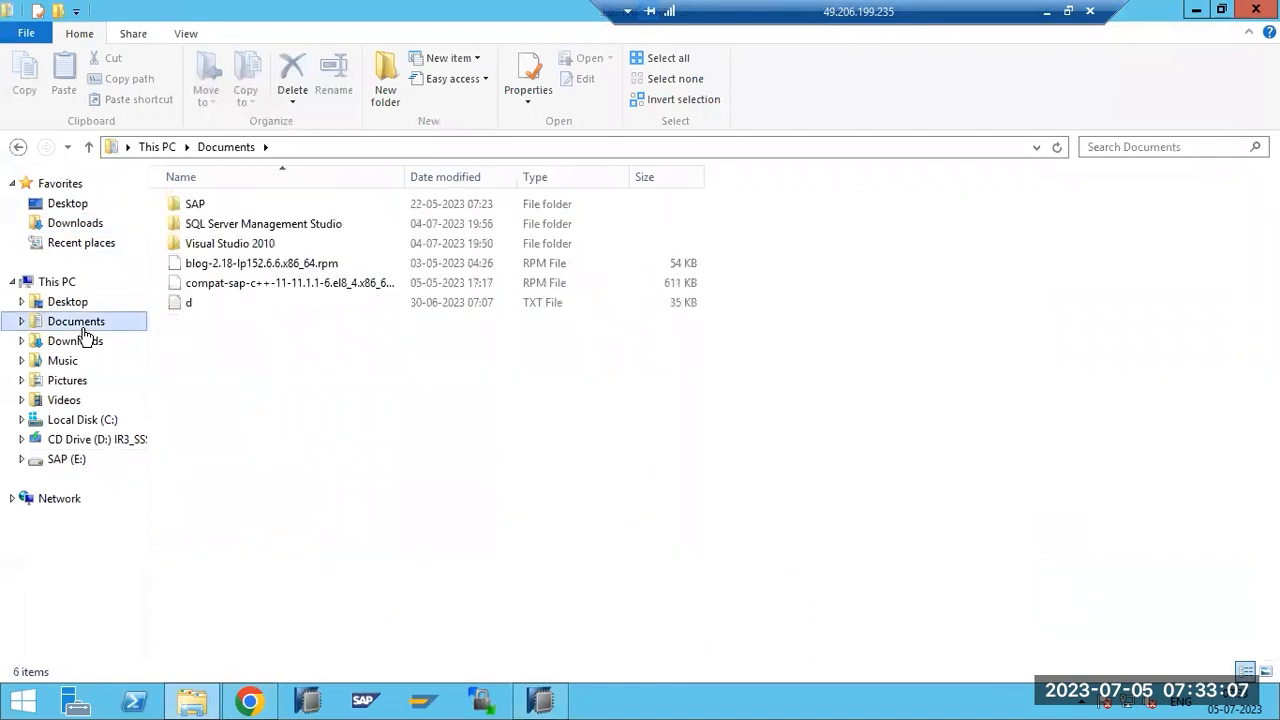
pyautogui.click(77, 224)
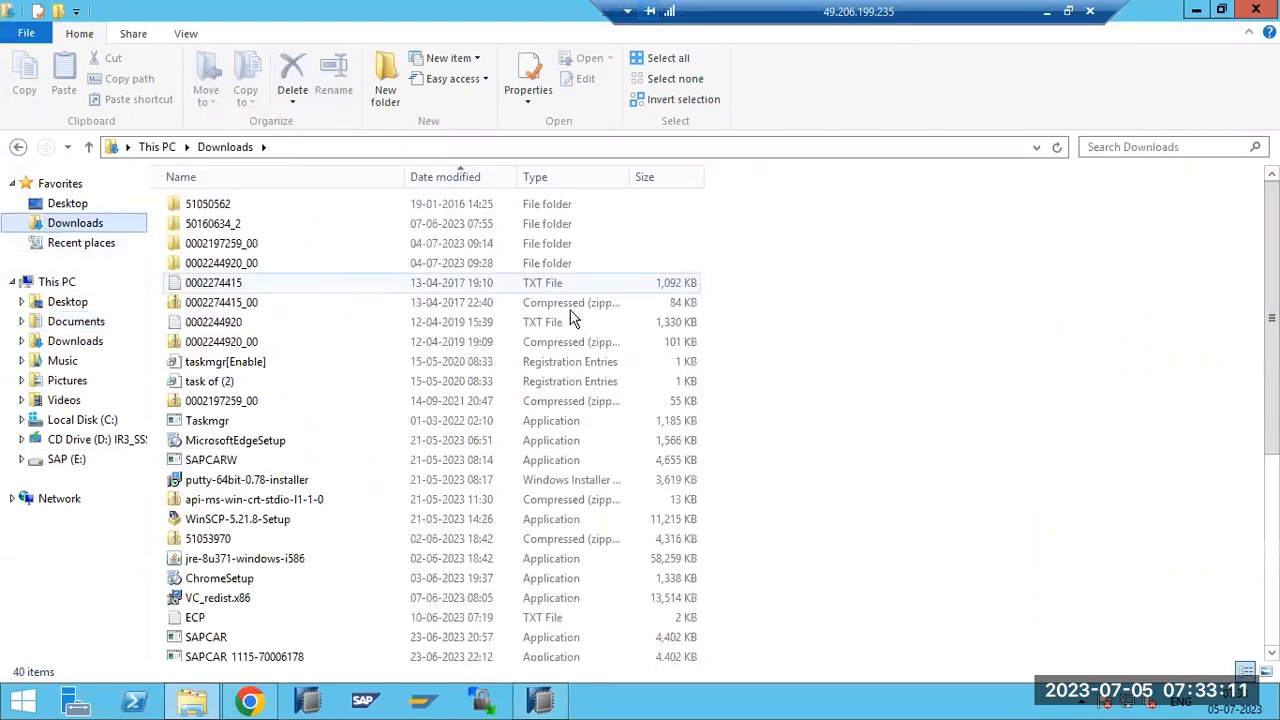
pyautogui.click(503, 341)
pyautogui.scroll(-4, 503, 343)
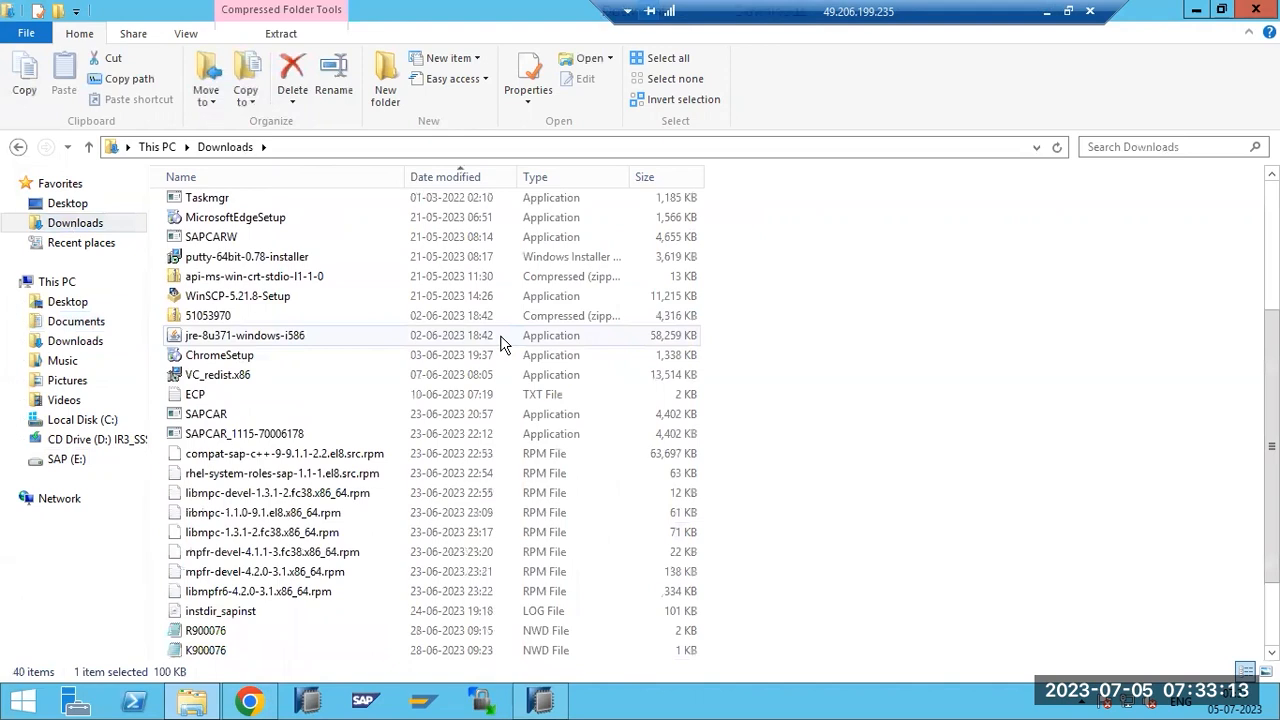
pyautogui.scroll(-2, 501, 342)
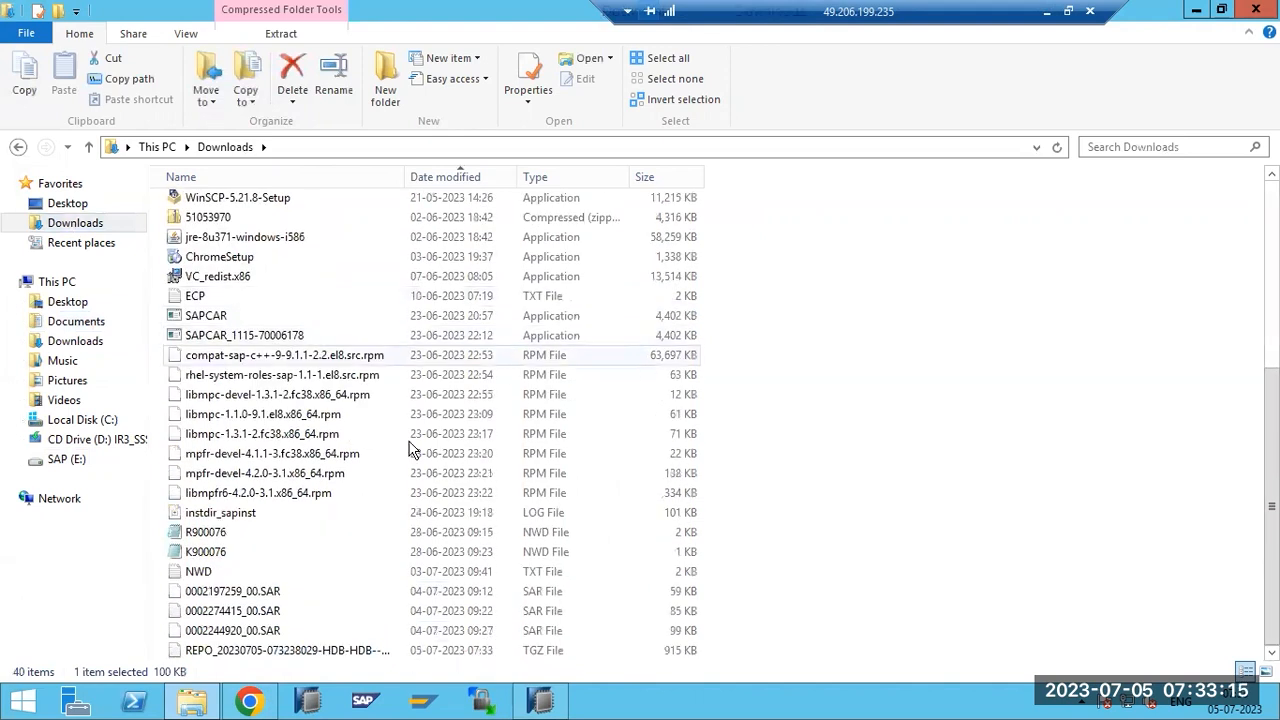
pyautogui.click(274, 652)
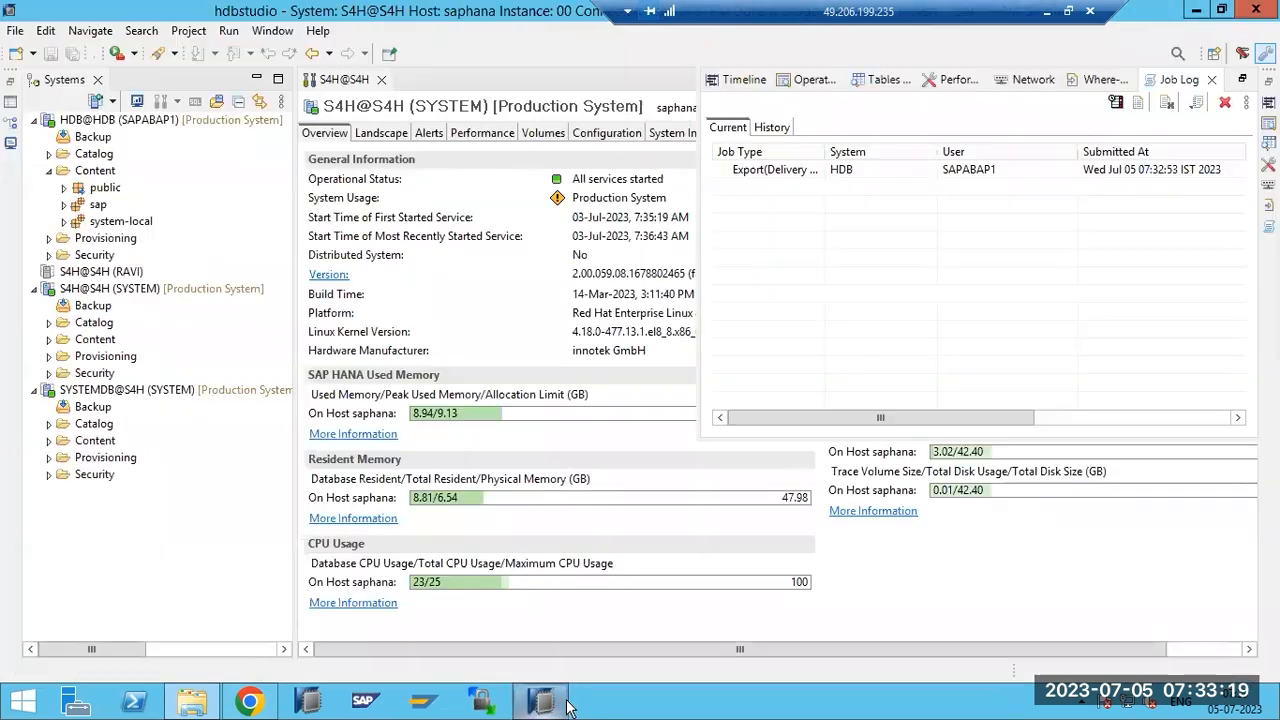
# Start a SAP HANA Content Delivery Unit import with S4H@S4H (SYSTEM) selected.
pyautogui.click(541, 700)
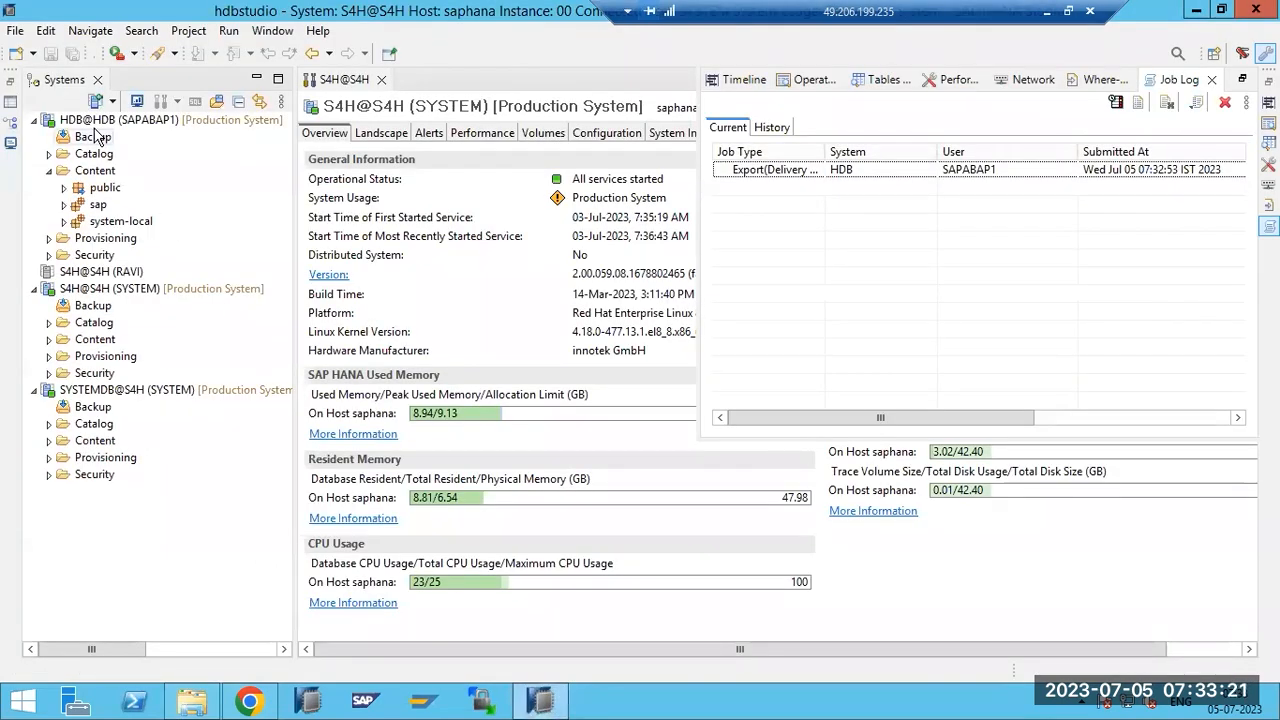
pyautogui.click(112, 289)
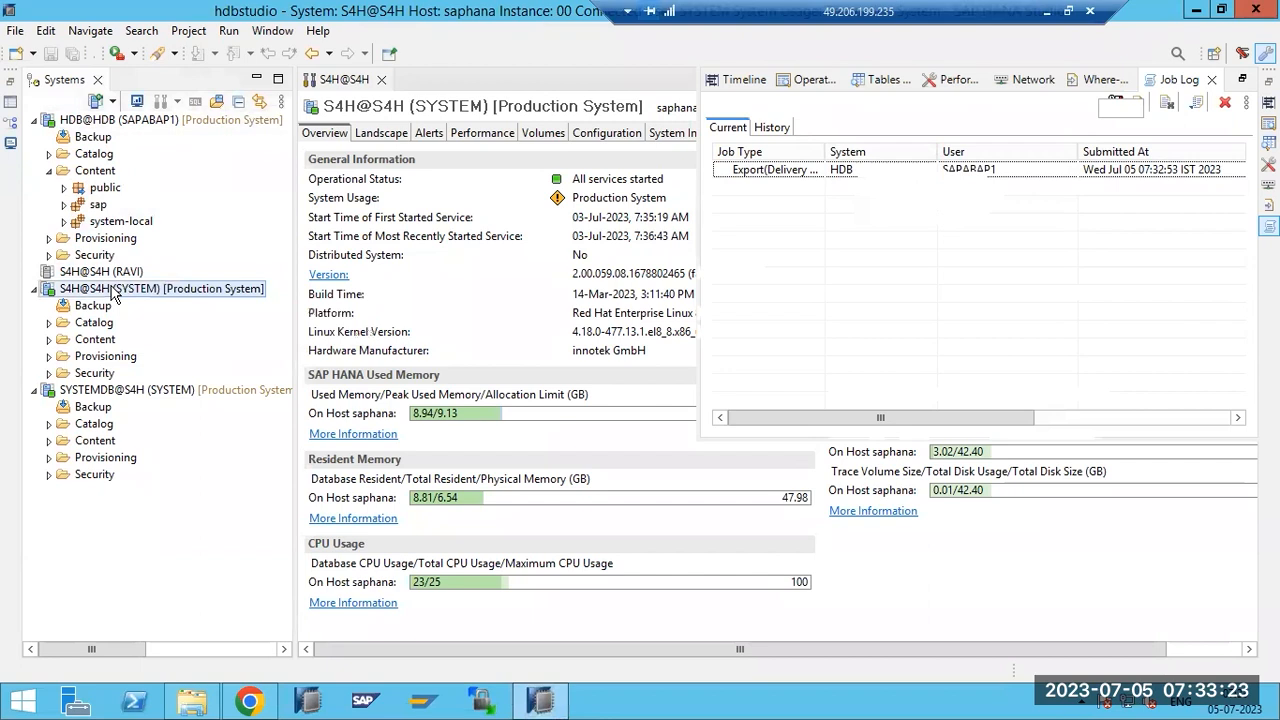
pyautogui.click(15, 31)
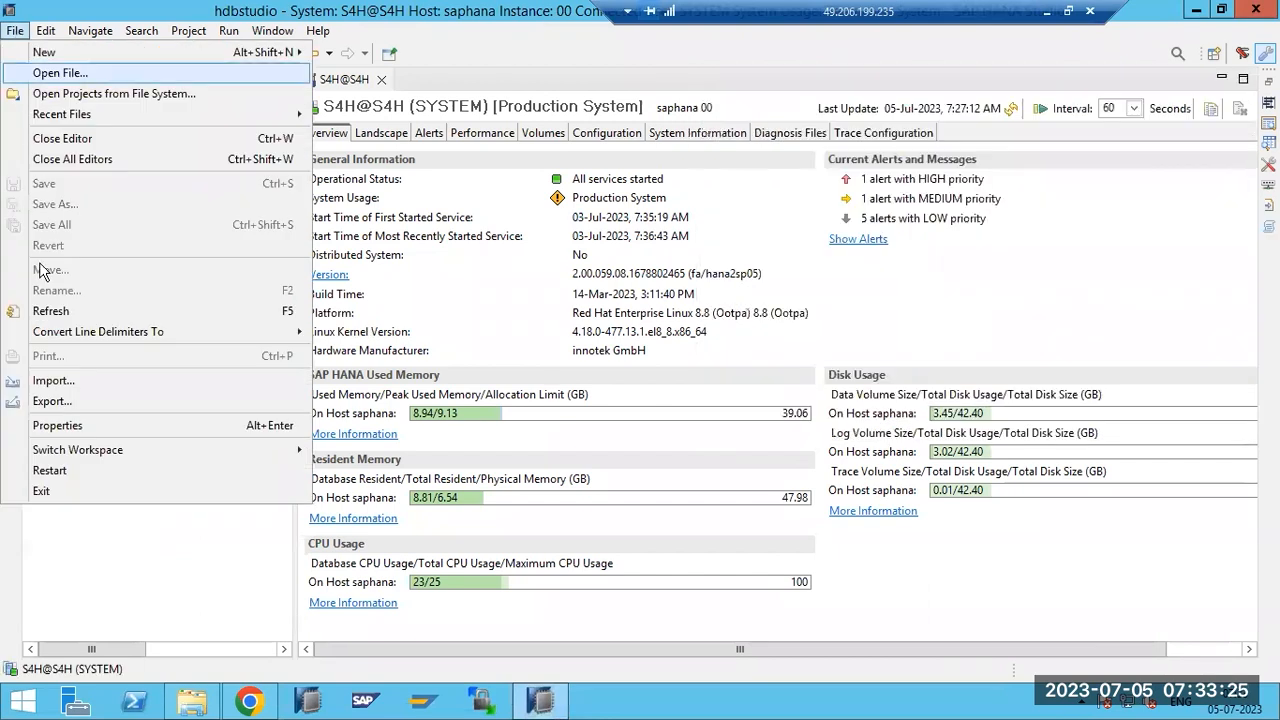
pyautogui.click(52, 381)
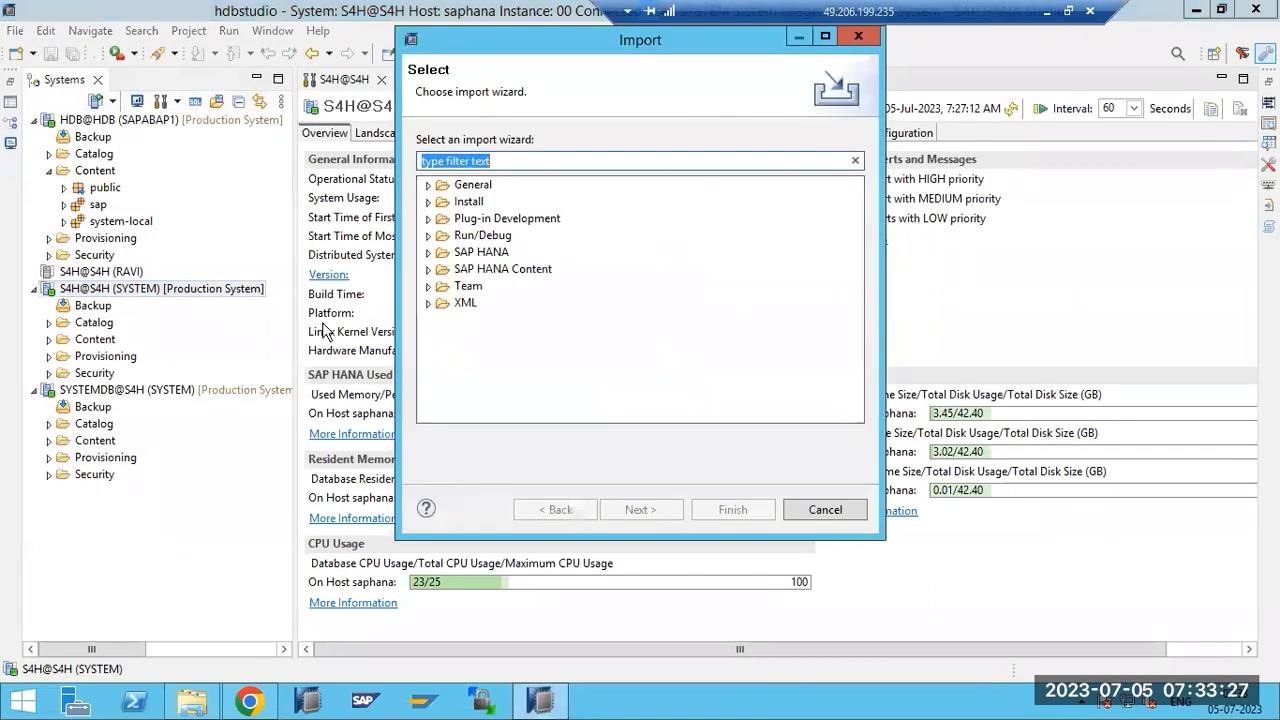
pyautogui.click(428, 269)
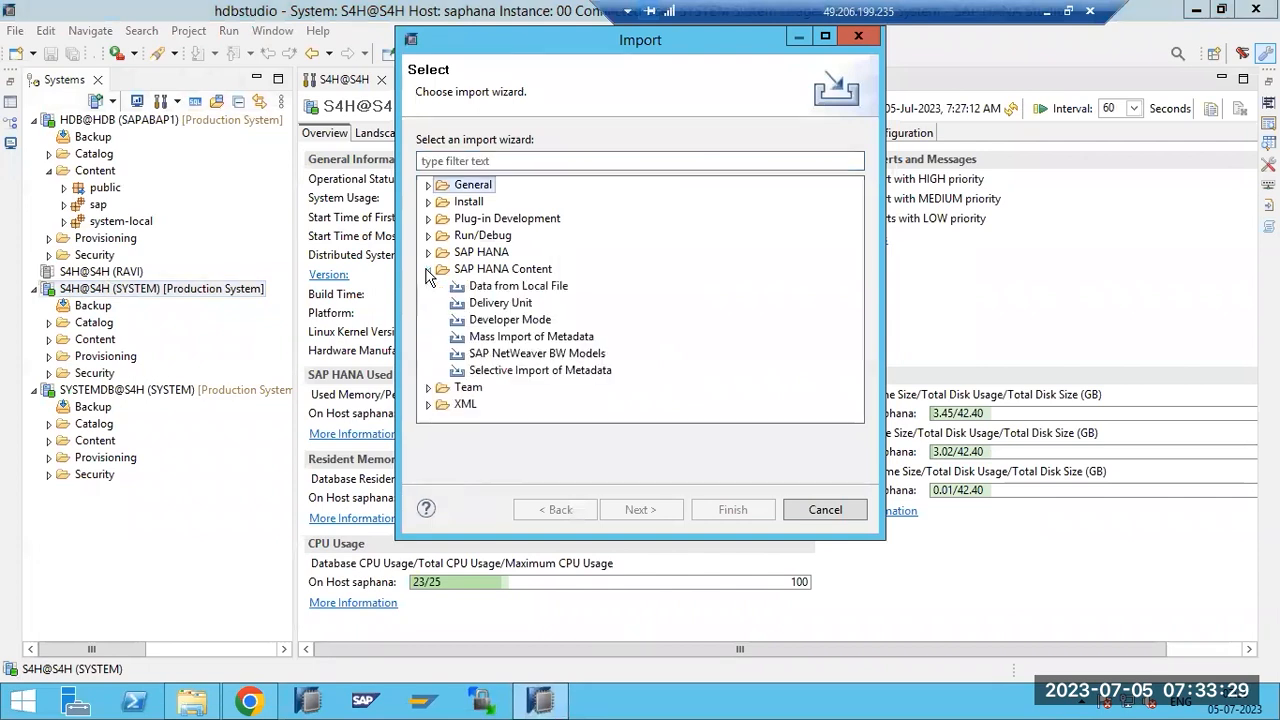
pyautogui.click(485, 305)
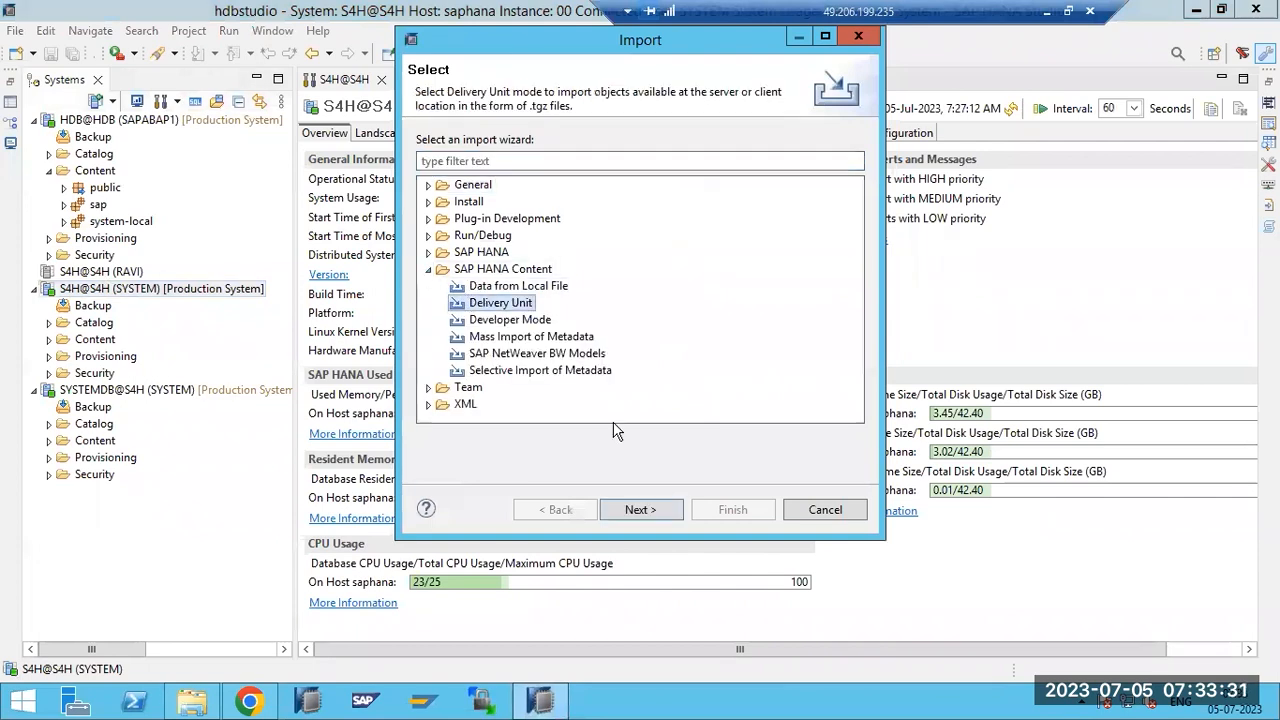
pyautogui.click(640, 509)
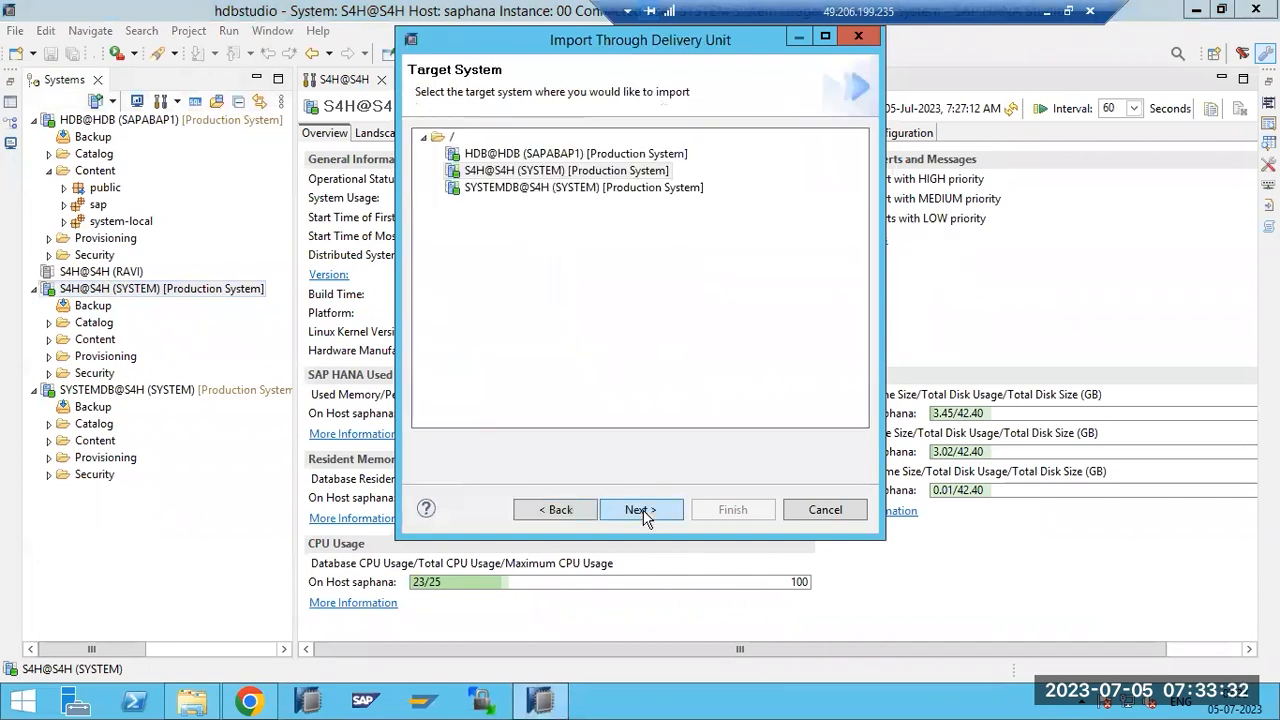
# Import the exported .tgz from the client into S4H@S4H (SYSTEM) and monitor the job.
pyautogui.doubleClick(491, 172)
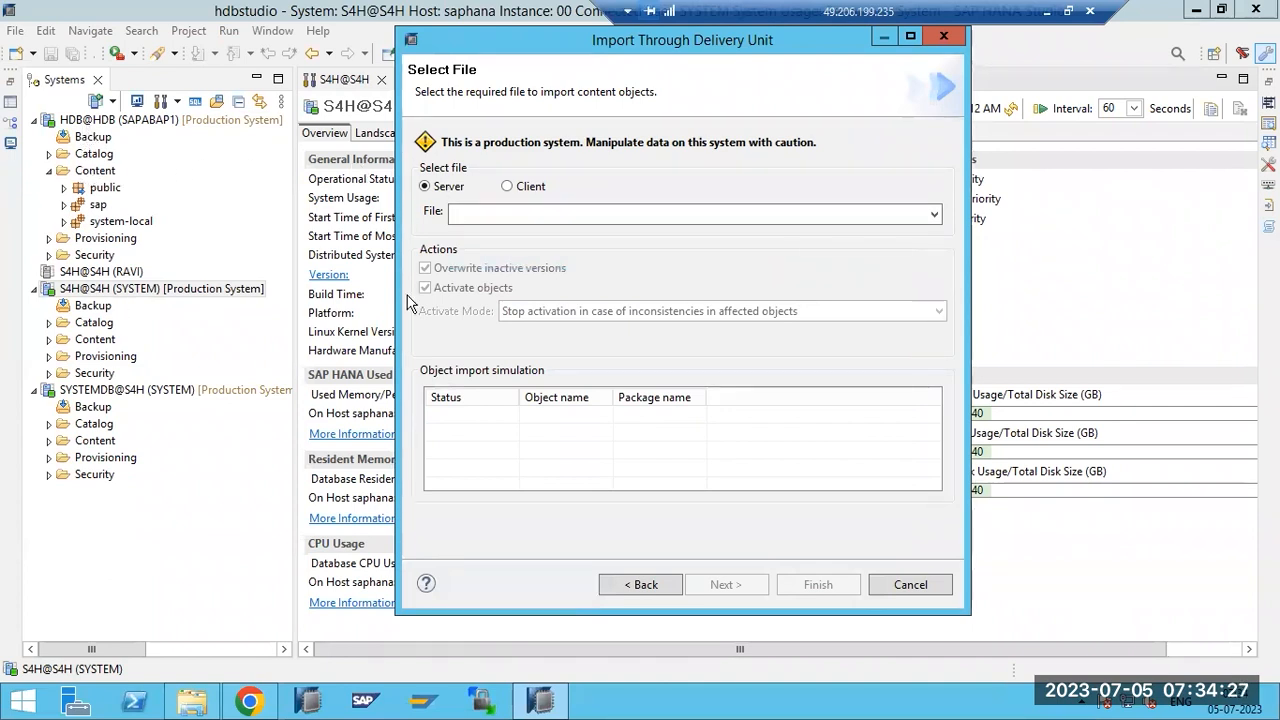
pyautogui.click(510, 192)
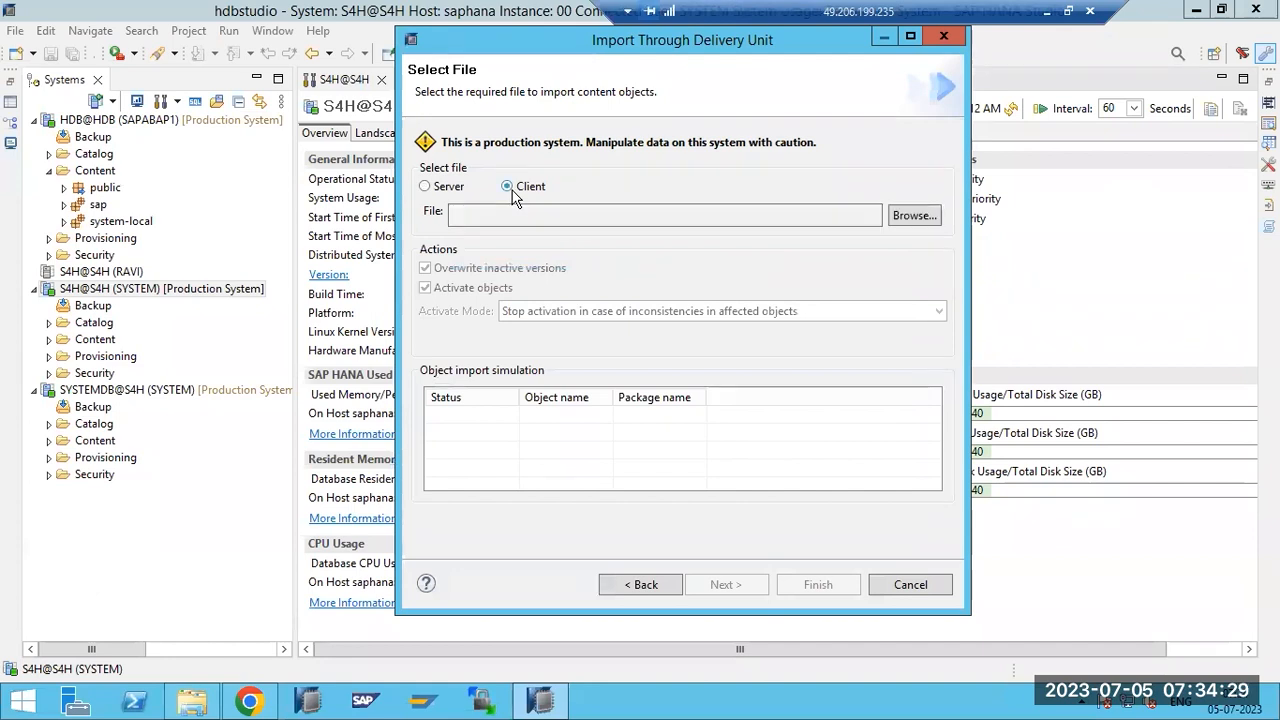
pyautogui.click(912, 217)
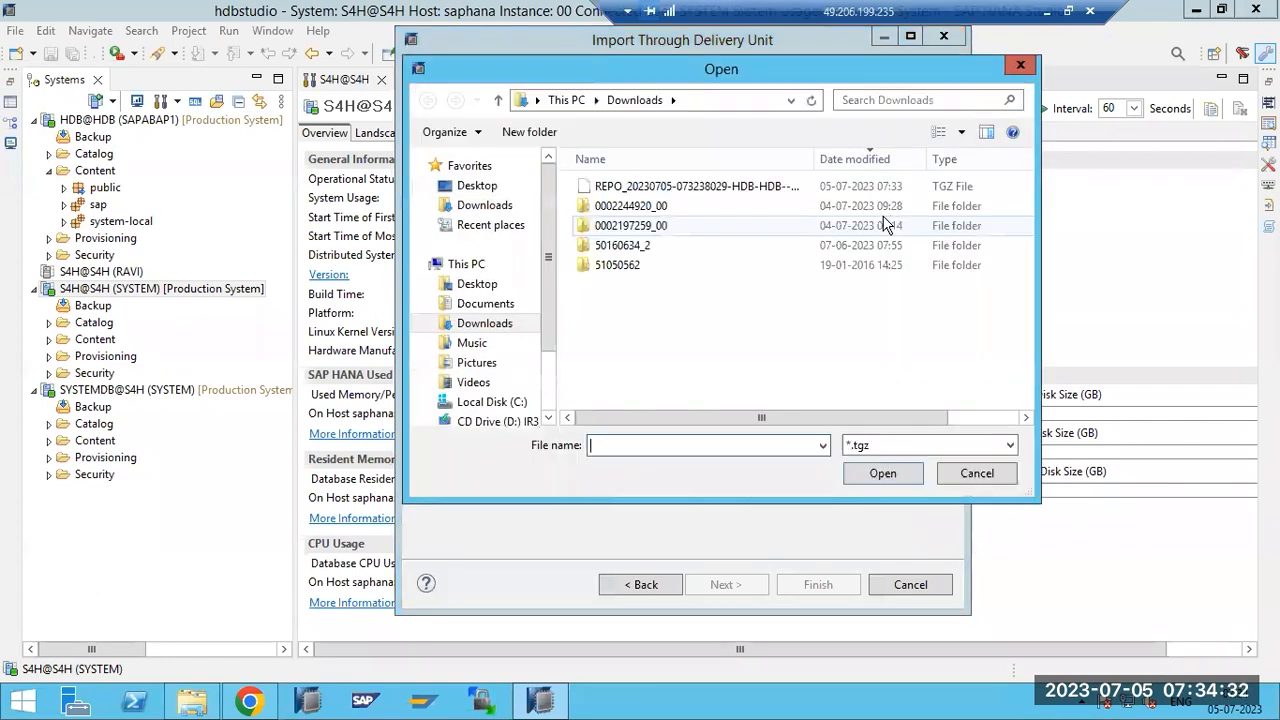
pyautogui.doubleClick(630, 188)
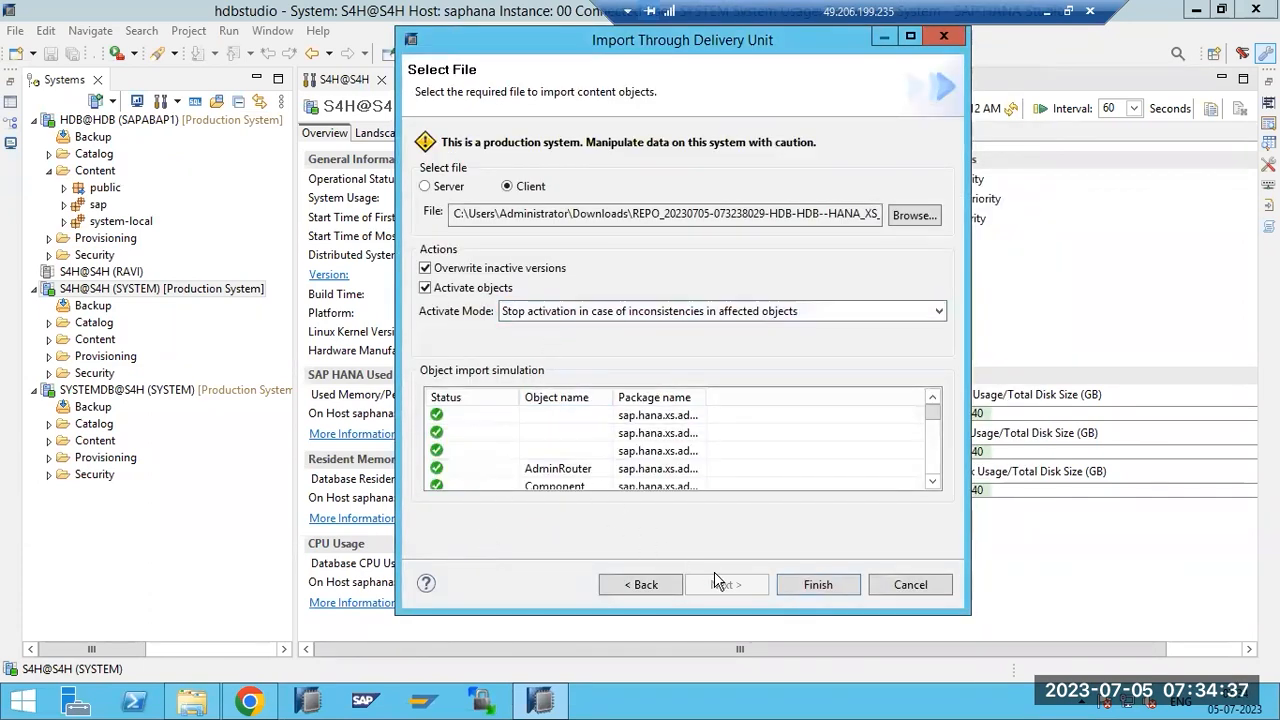
pyautogui.click(806, 588)
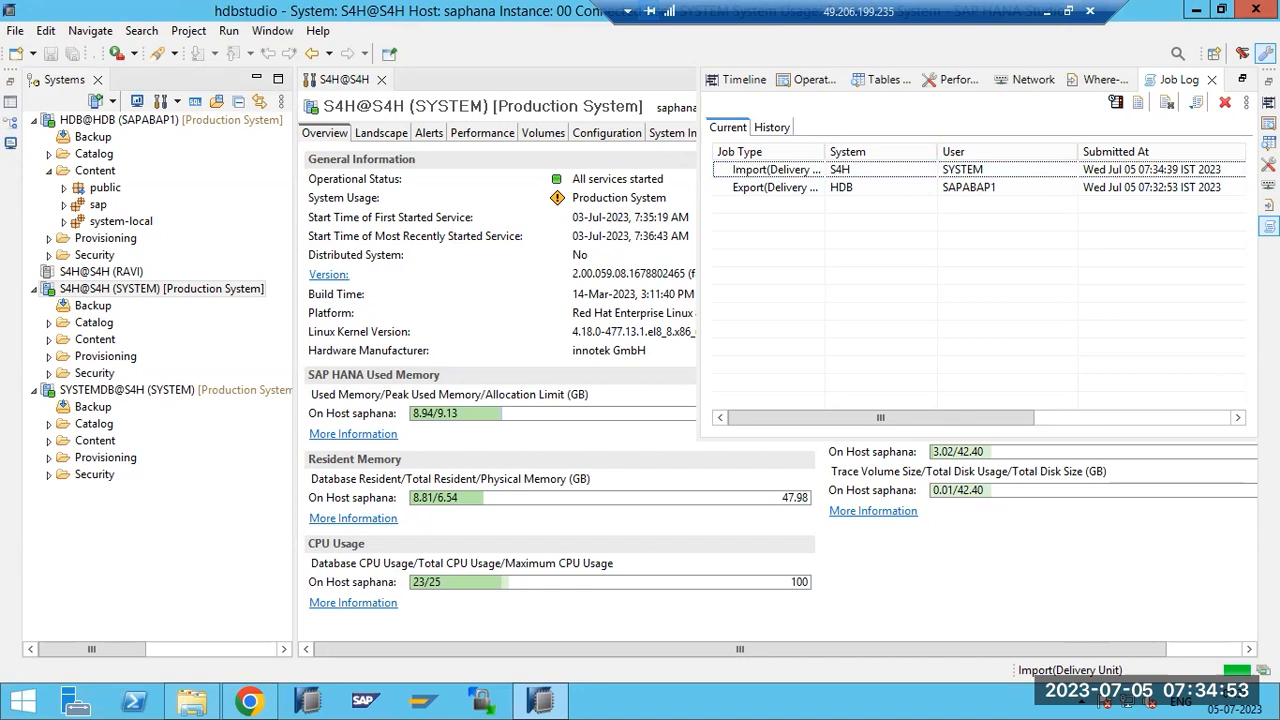
pyautogui.click(1262, 670)
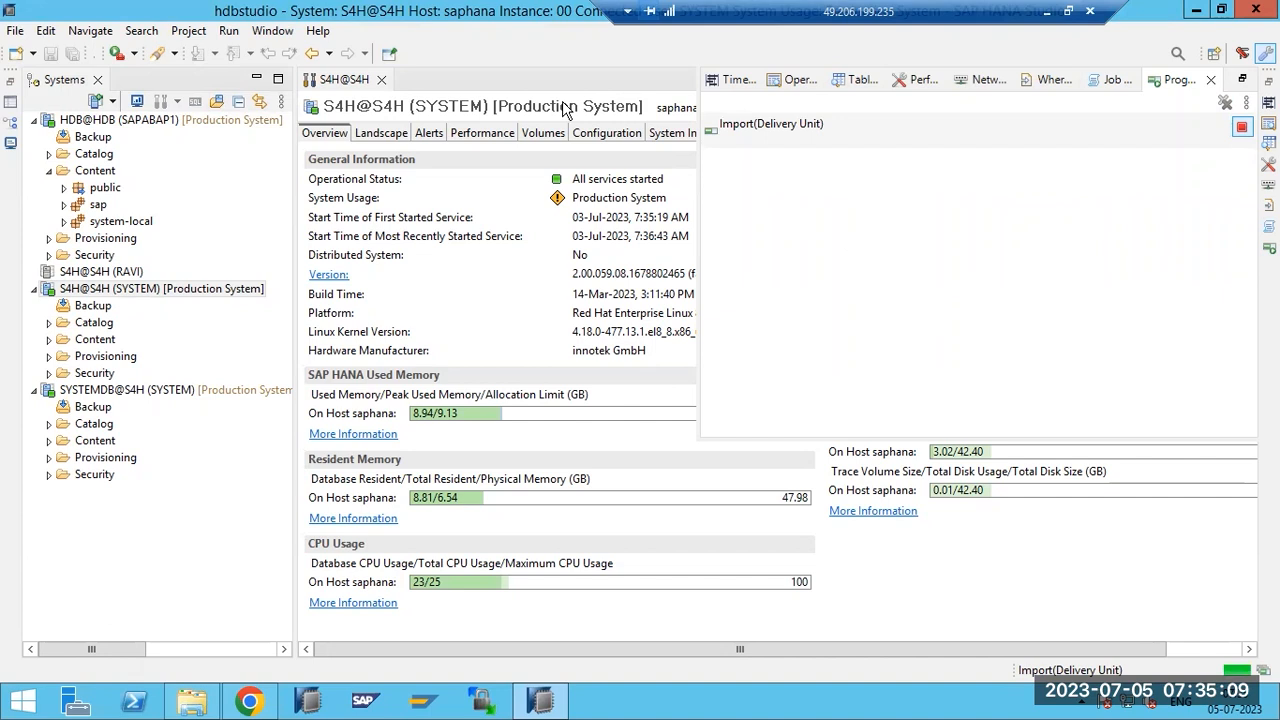
pyautogui.click(15, 31)
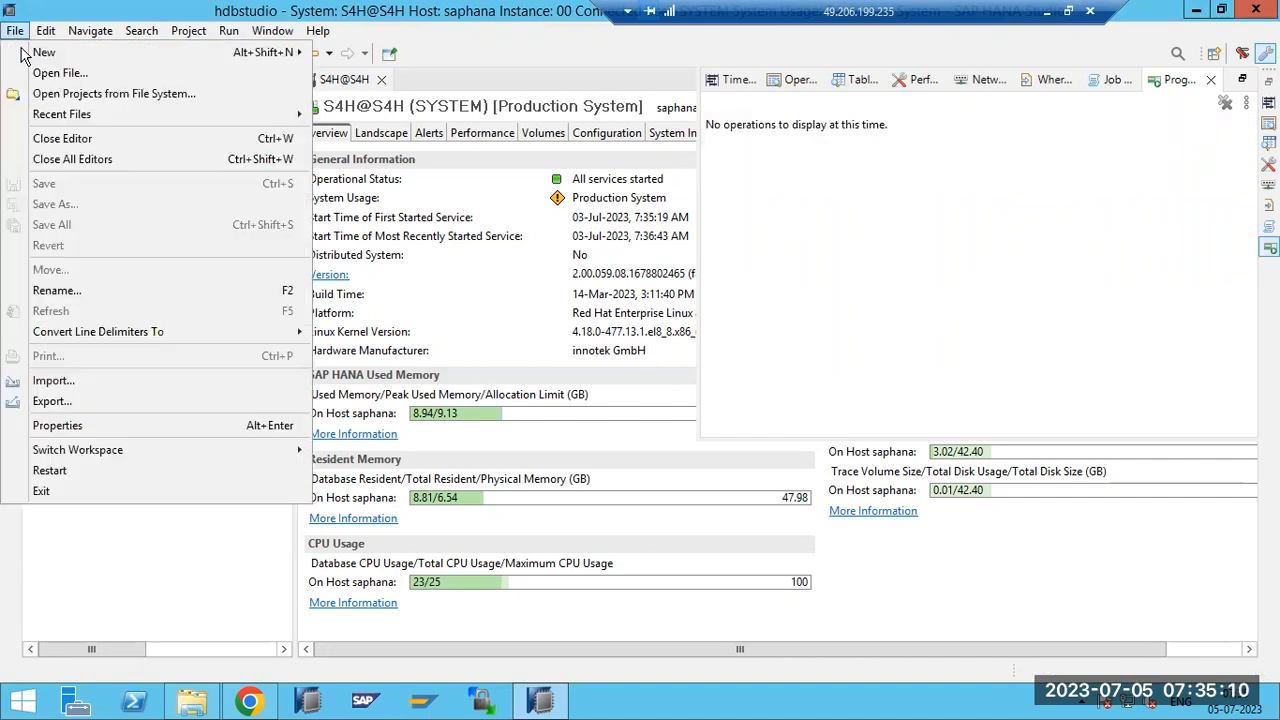
# Check the Delivery Unit export option, then cancel without exporting.
pyautogui.click(53, 402)
pyautogui.click(462, 319)
pyautogui.click(429, 270)
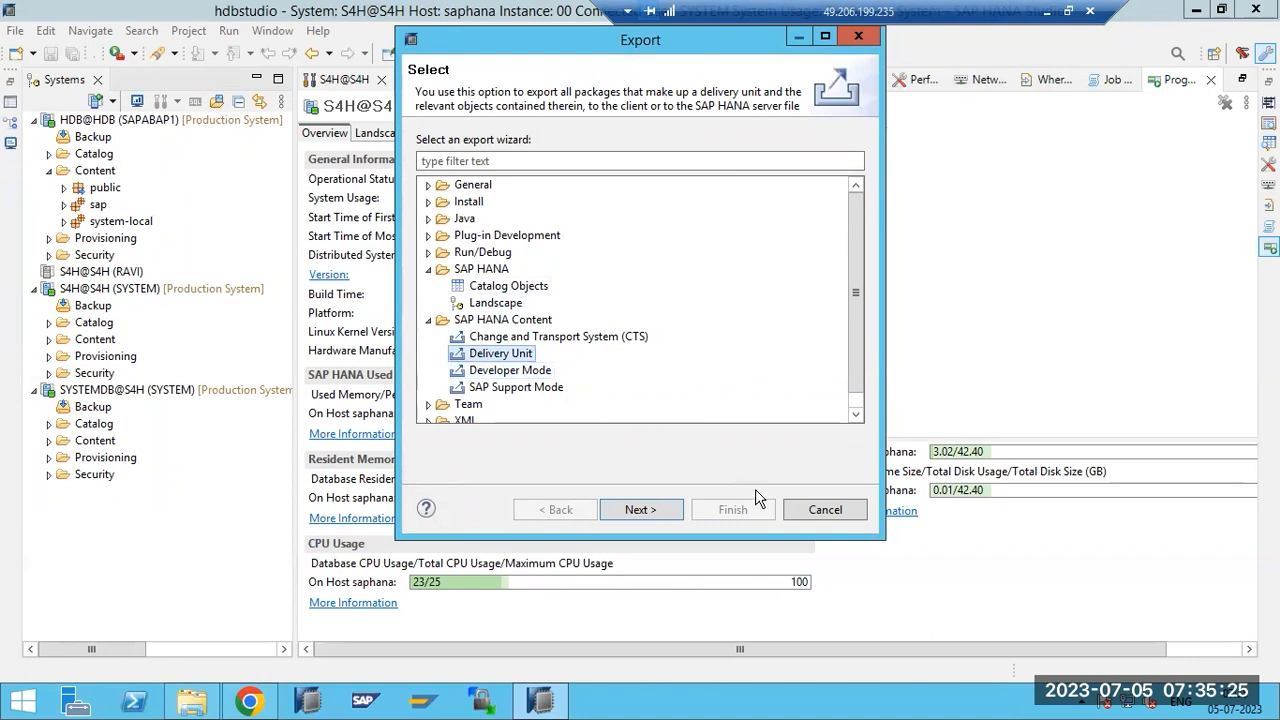
pyautogui.click(824, 510)
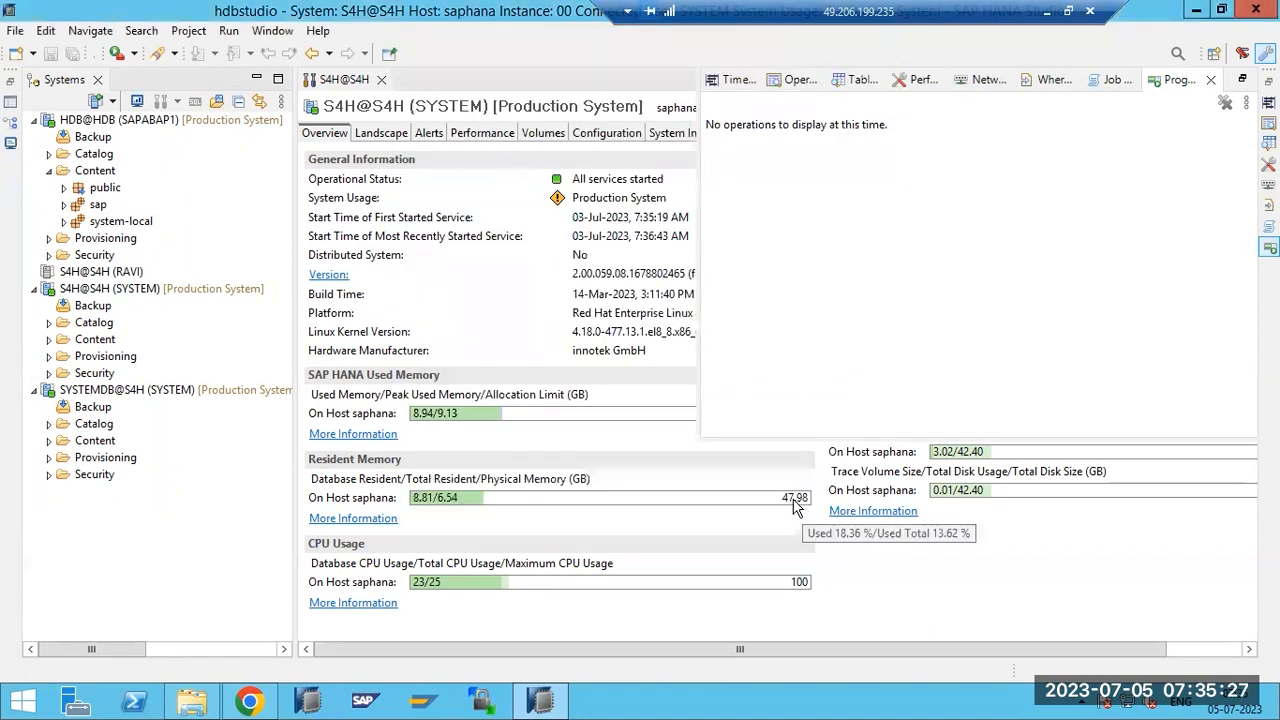
# Close the empty Progress view and refresh HDB's Content folder by collapsing and re-expanding it.
pyautogui.click(1211, 79)
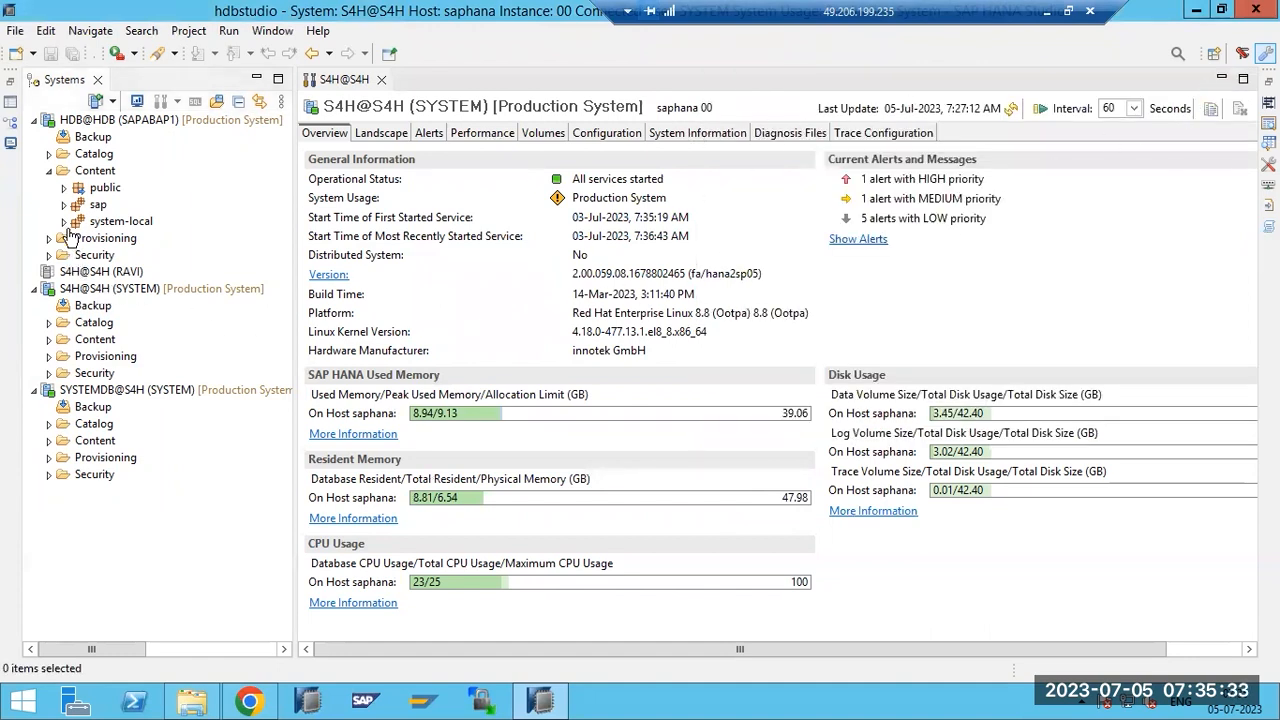
pyautogui.click(50, 171)
pyautogui.click(87, 174)
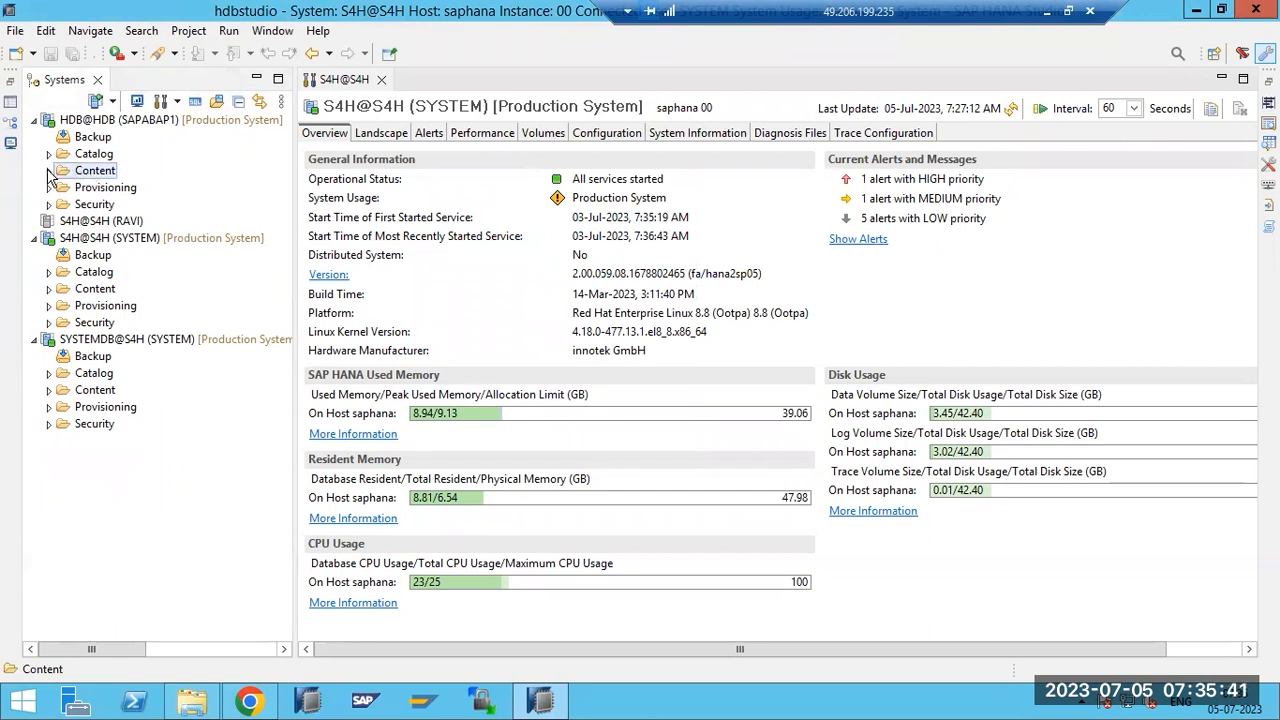
pyautogui.click(50, 172)
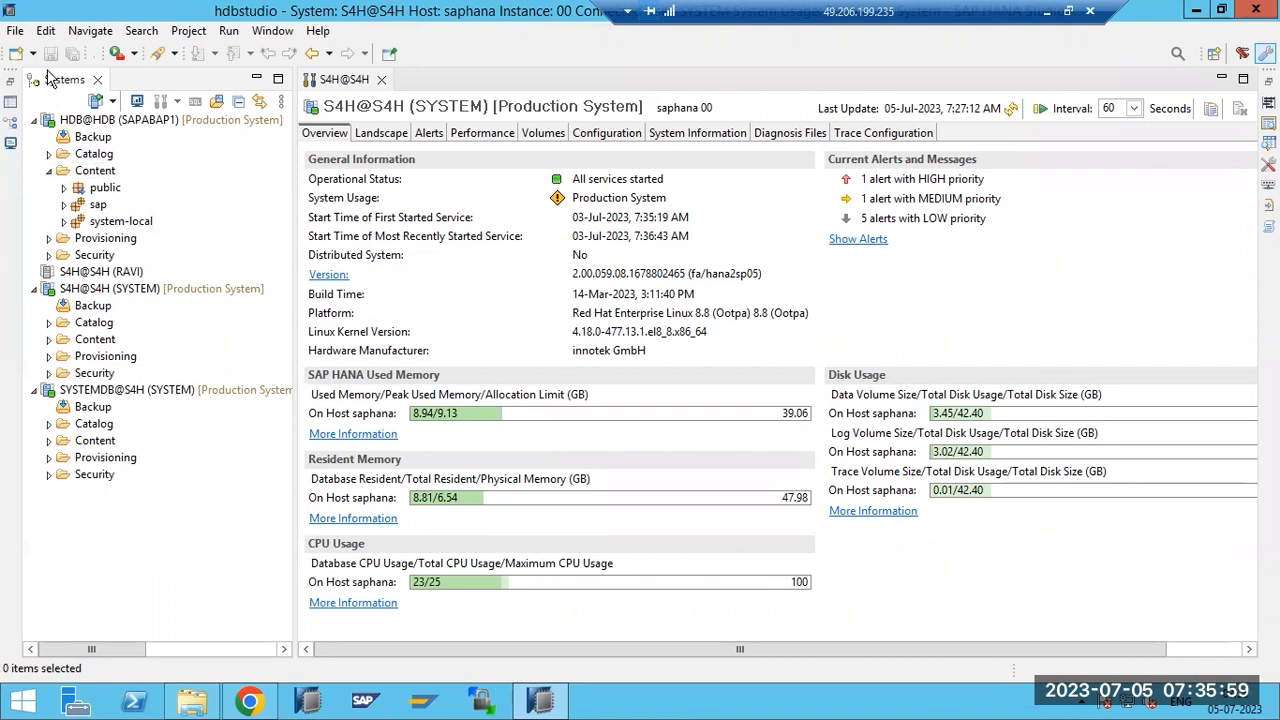
# Expand Provisioning under S4H@S4H (SYSTEM) to show Smart Data Access and Remote Sources.
pyautogui.click(15, 31)
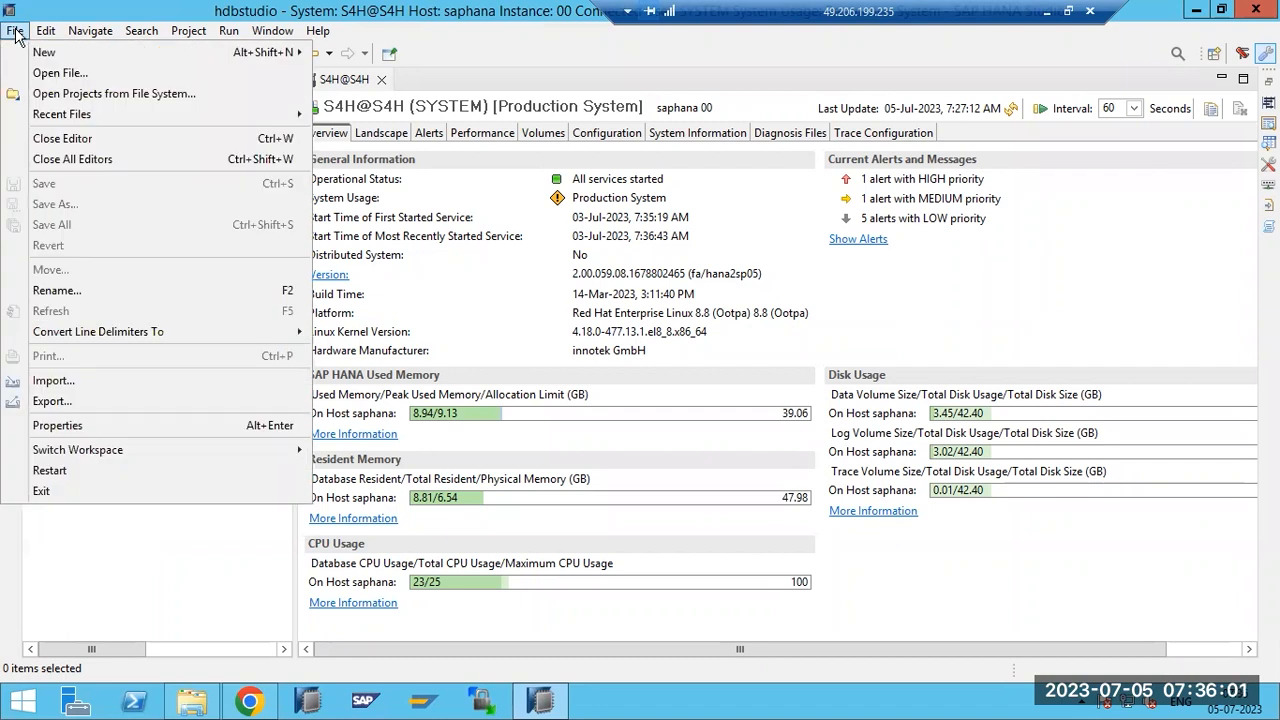
pyautogui.moveTo(90, 31)
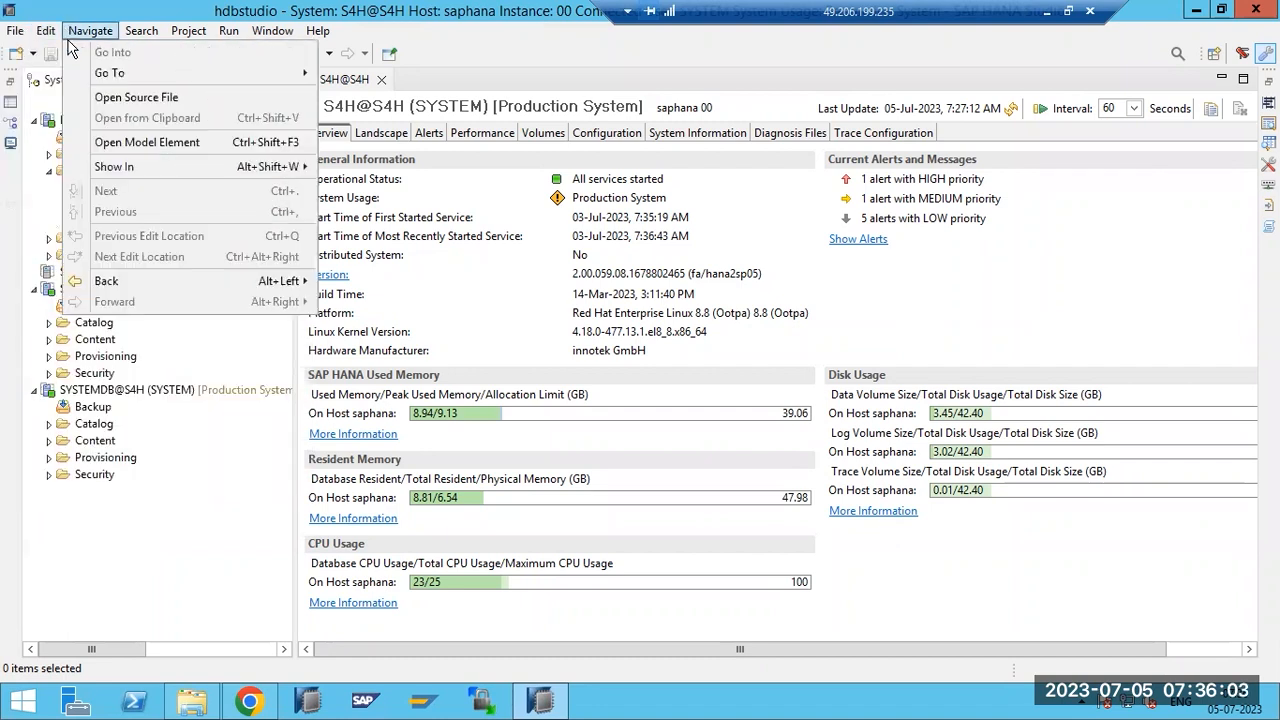
pyautogui.click(92, 628)
pyautogui.click(90, 288)
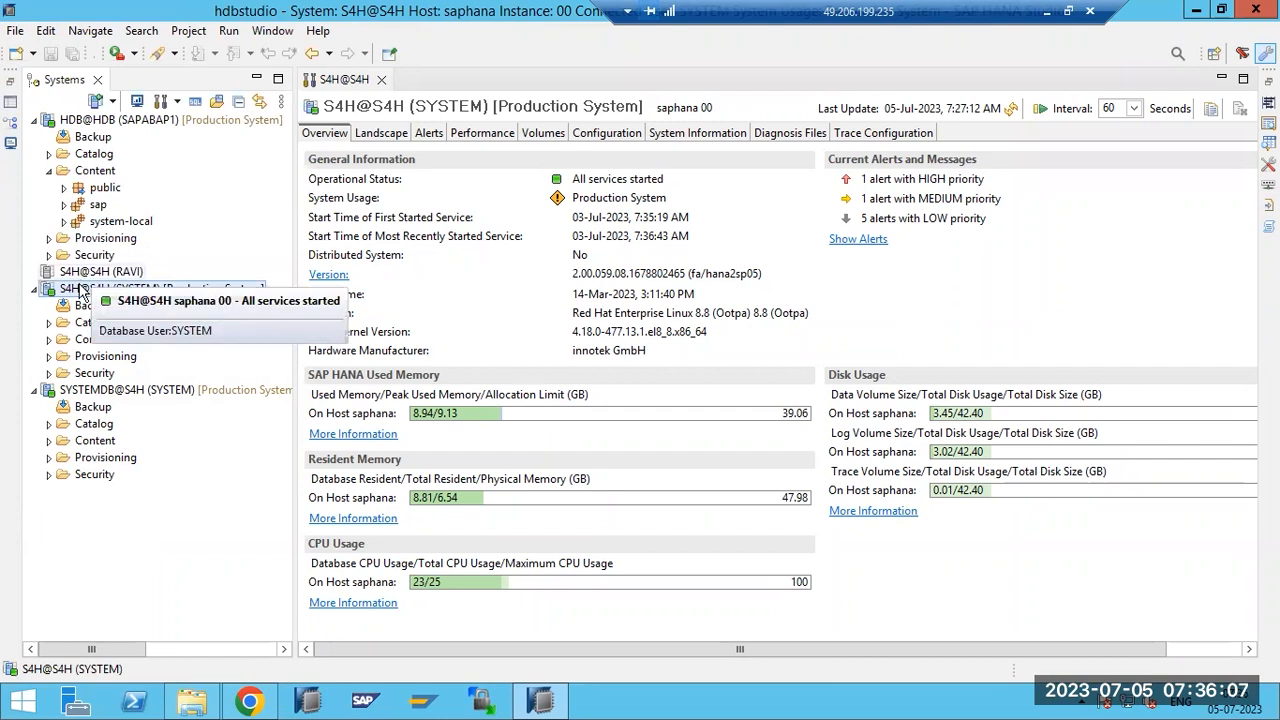
pyautogui.rightClick(80, 298)
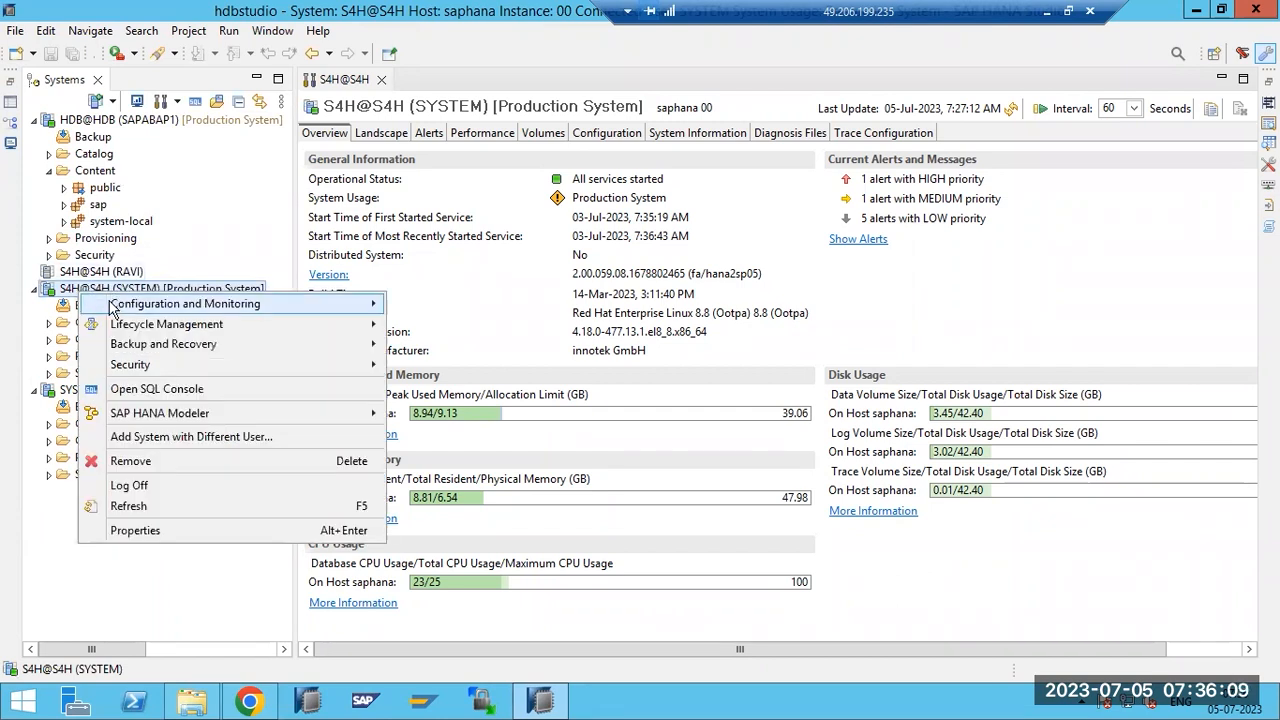
pyautogui.click(52, 514)
pyautogui.click(82, 358)
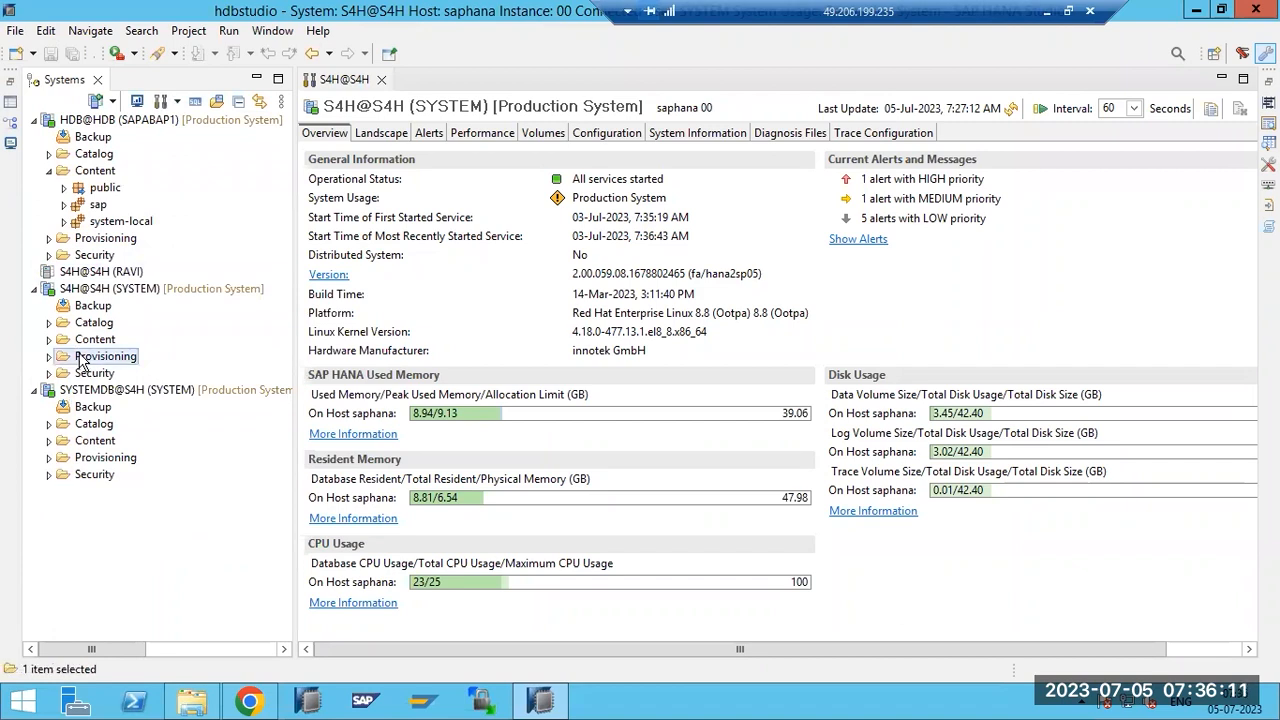
pyautogui.click(48, 356)
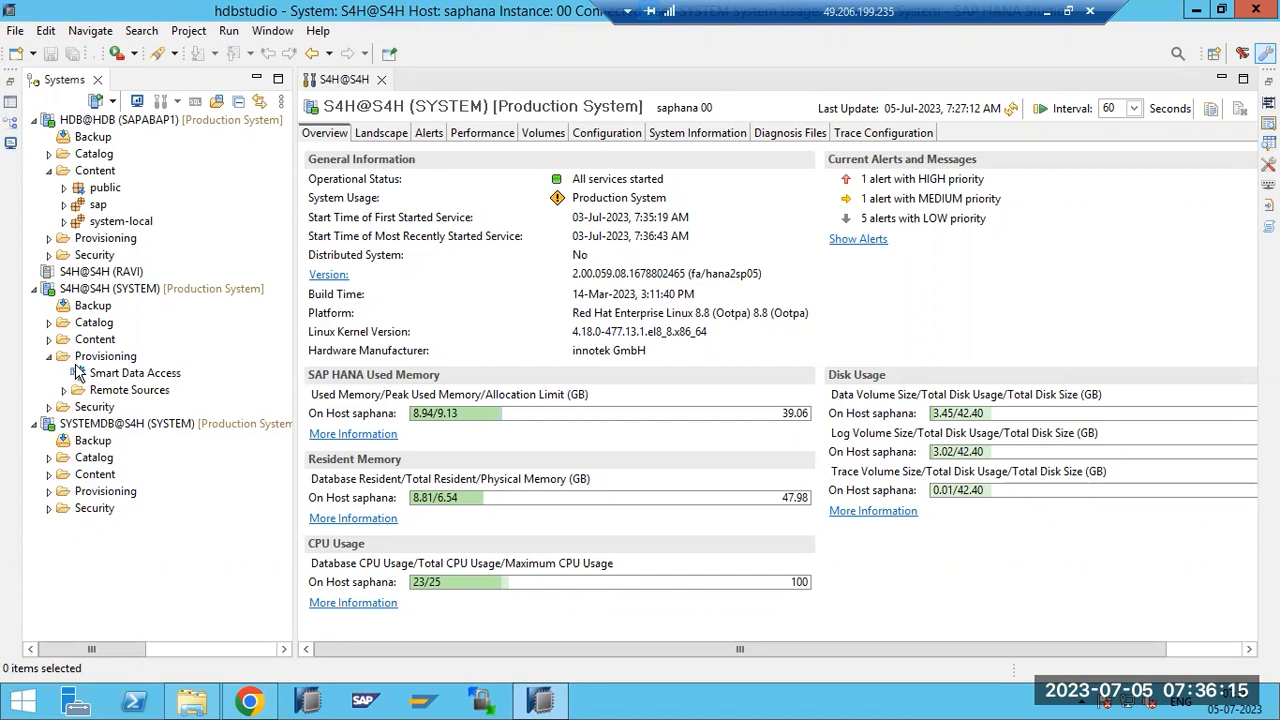
# Launch Lifecycle Management > Application Lifecycle Management > Home for the S4H system.
pyautogui.rightClick(85, 289)
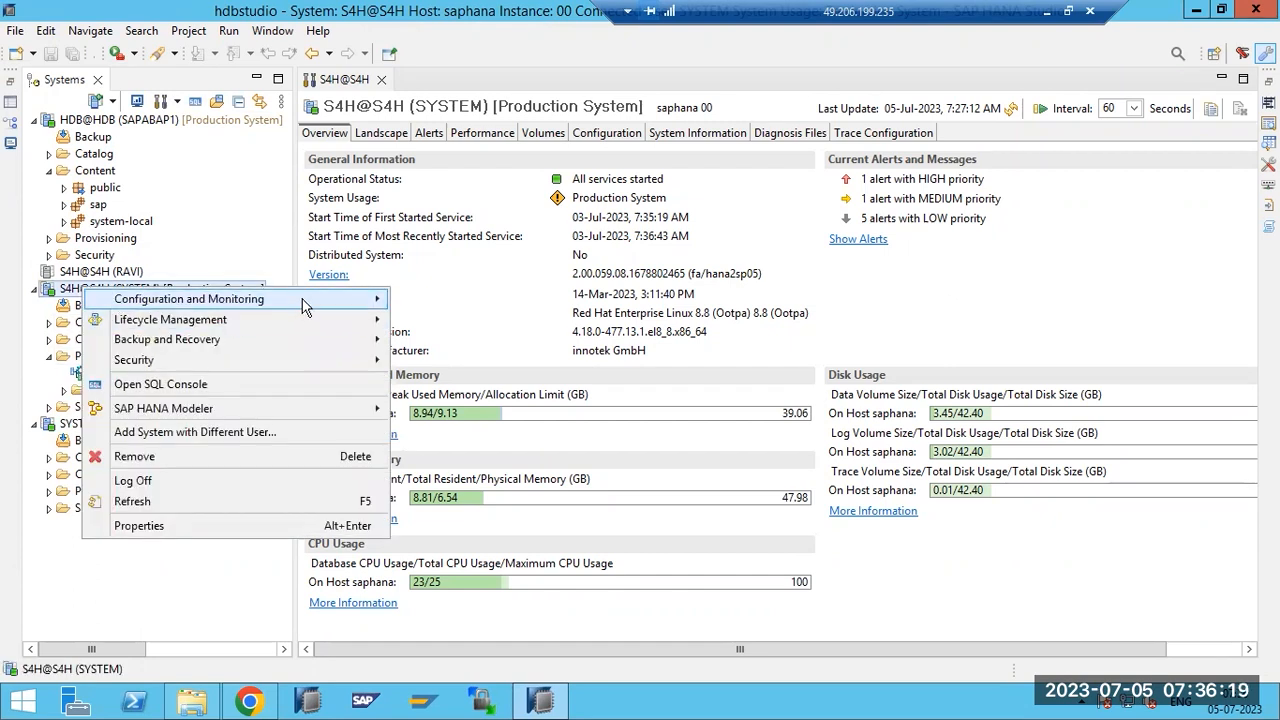
pyautogui.moveTo(305, 302)
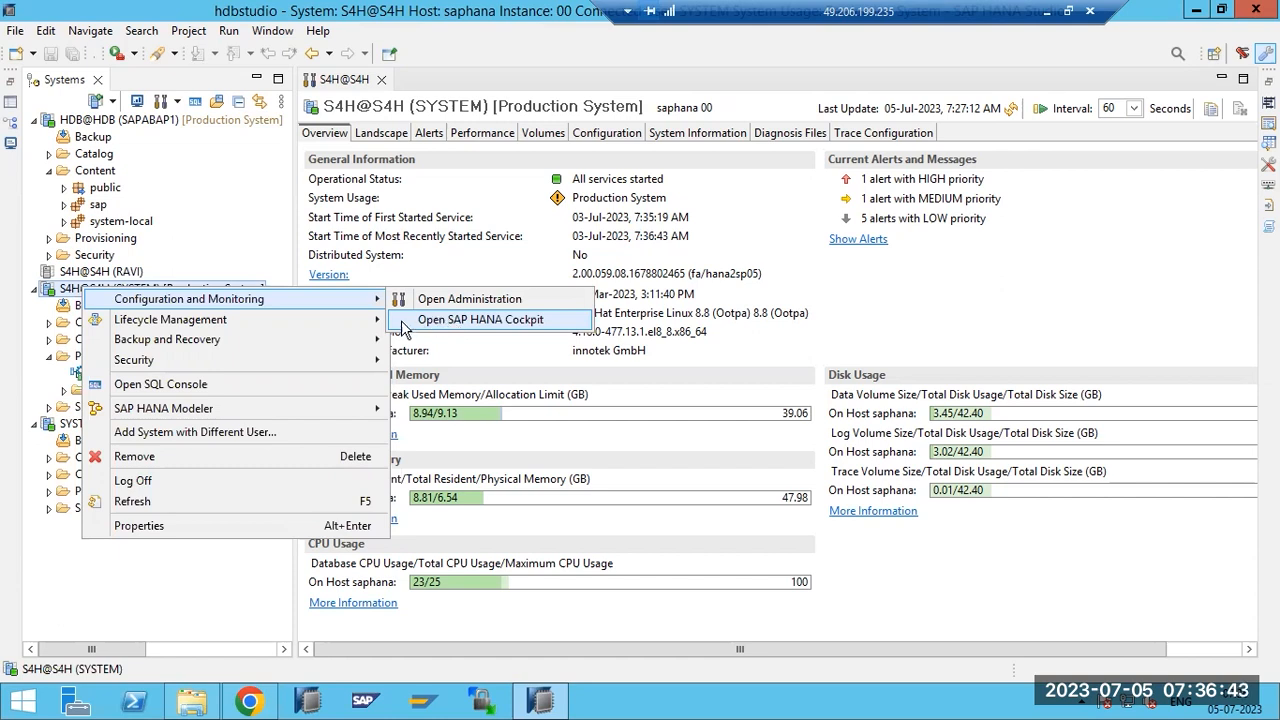
pyautogui.moveTo(249, 320)
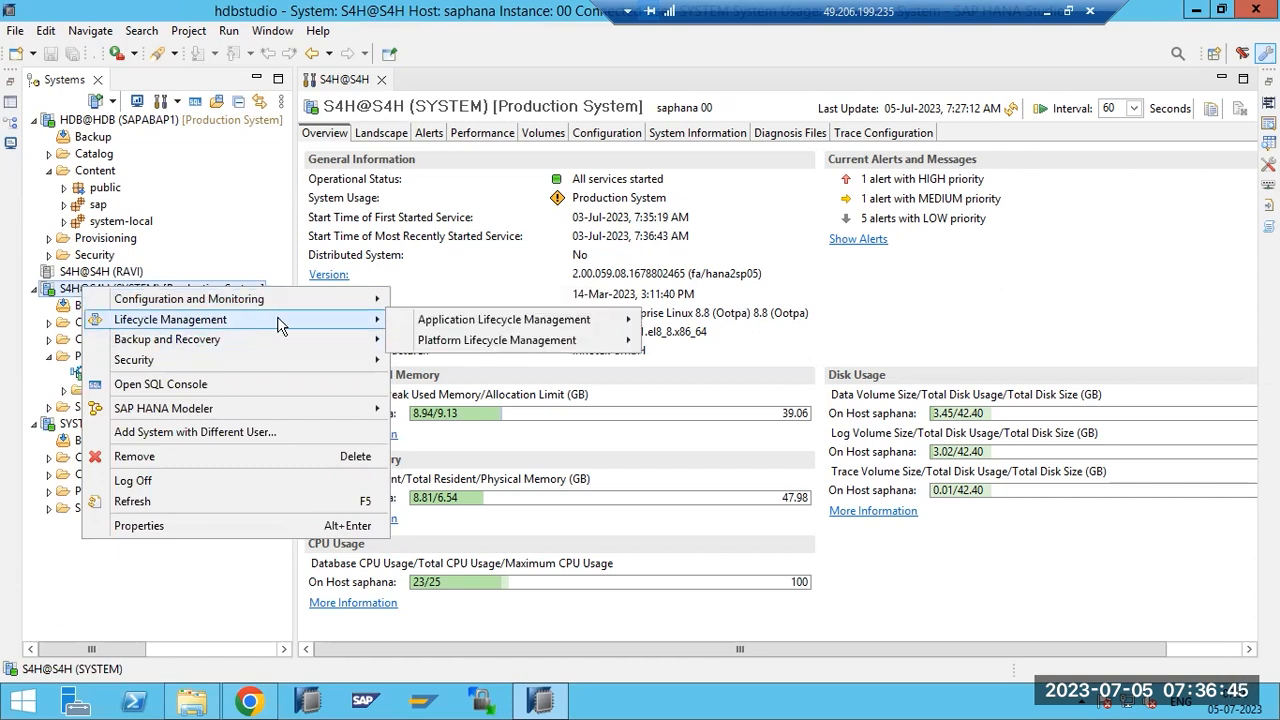
pyautogui.moveTo(440, 322)
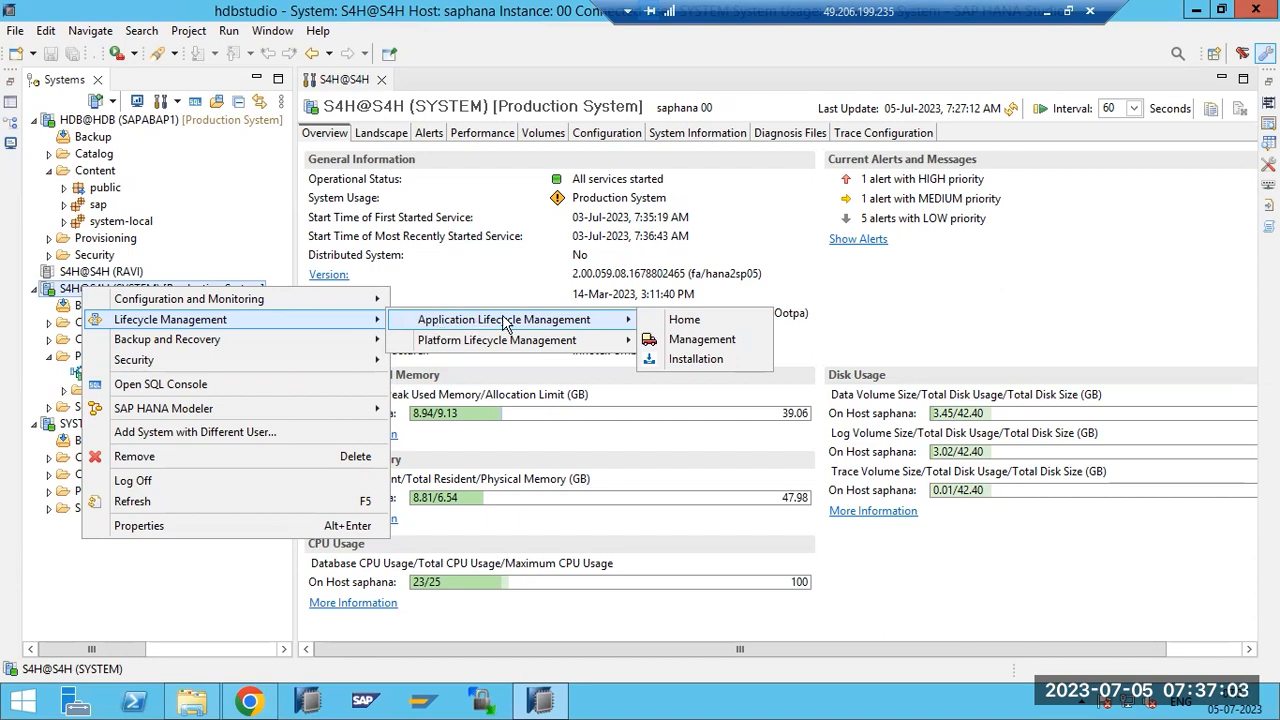
pyautogui.click(684, 325)
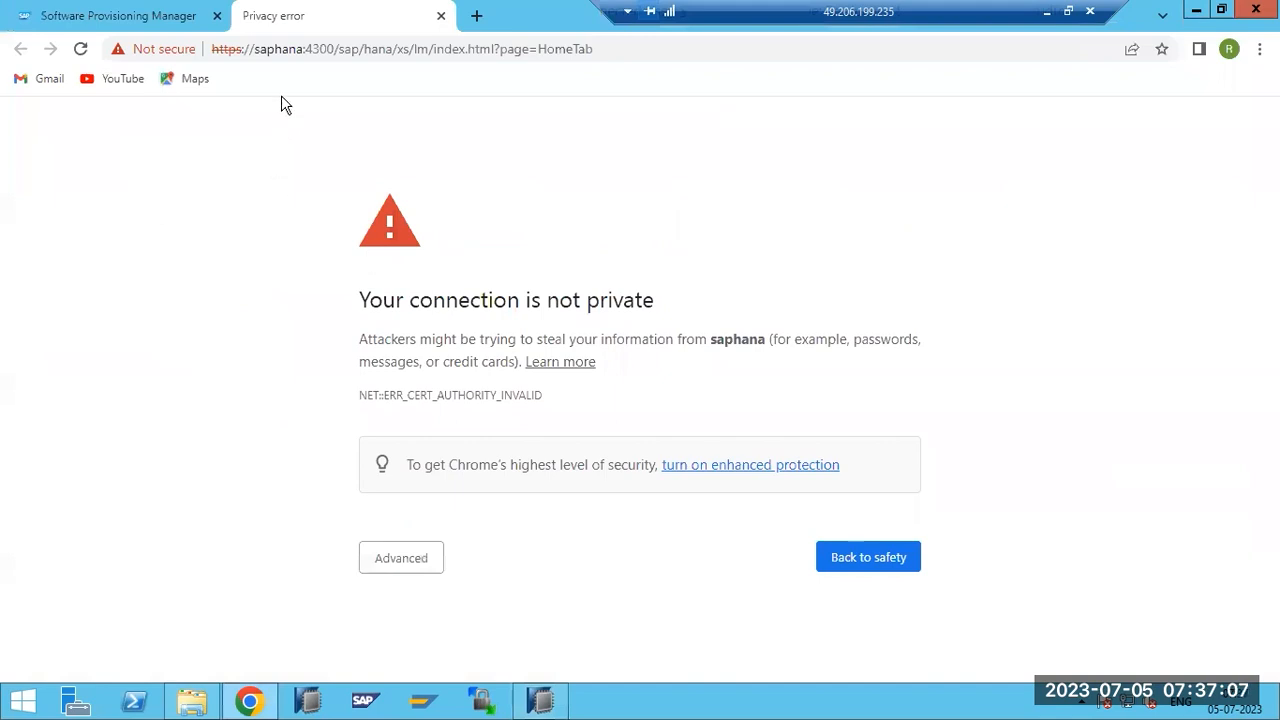
# Bypass the saphana certificate warning, log in as SYSTEM, then view the Software Provisioning Manager tab.
pyautogui.click(385, 560)
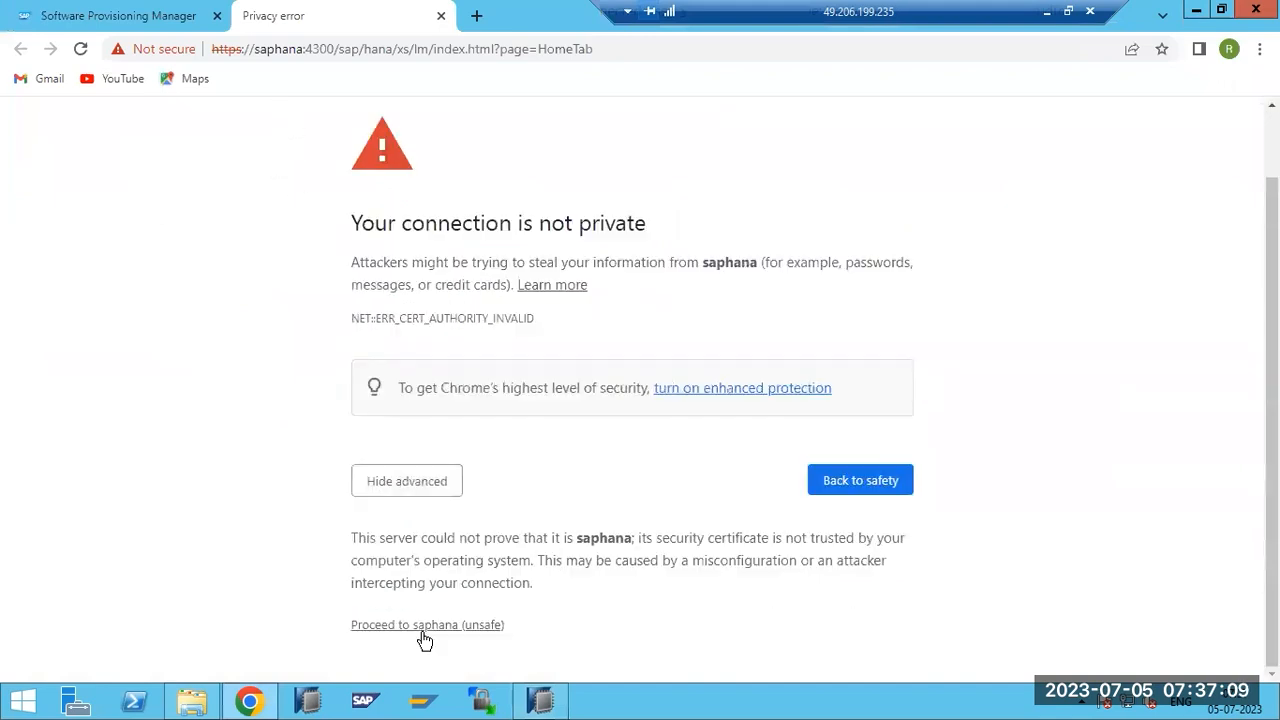
pyautogui.click(427, 627)
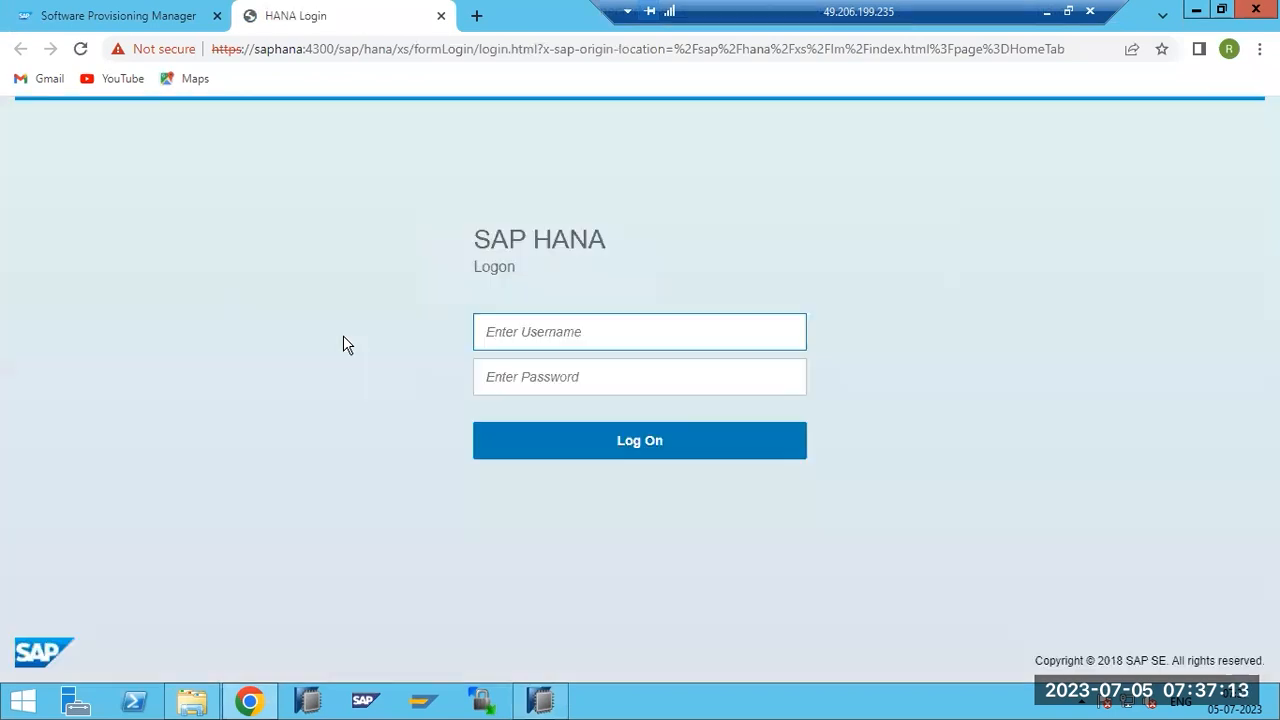
pyautogui.write('system')
pyautogui.press('Tab')
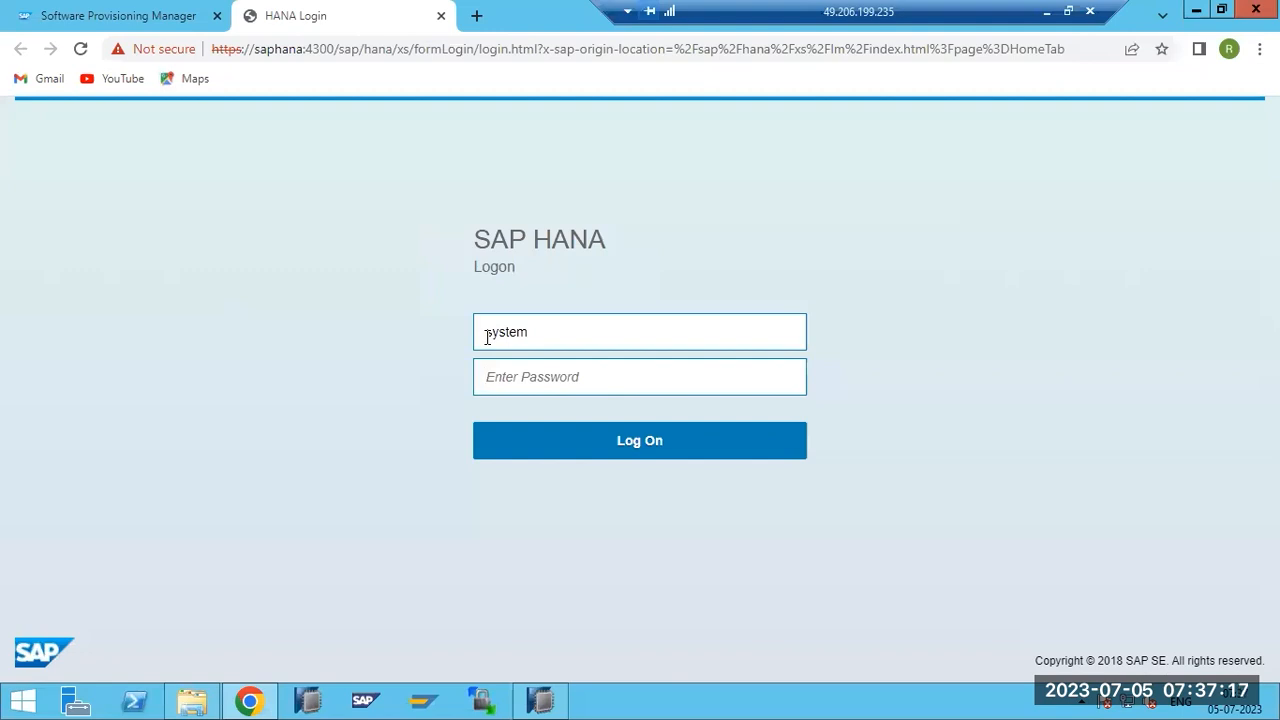
pyautogui.write('••••••••')
pyautogui.press('Return')
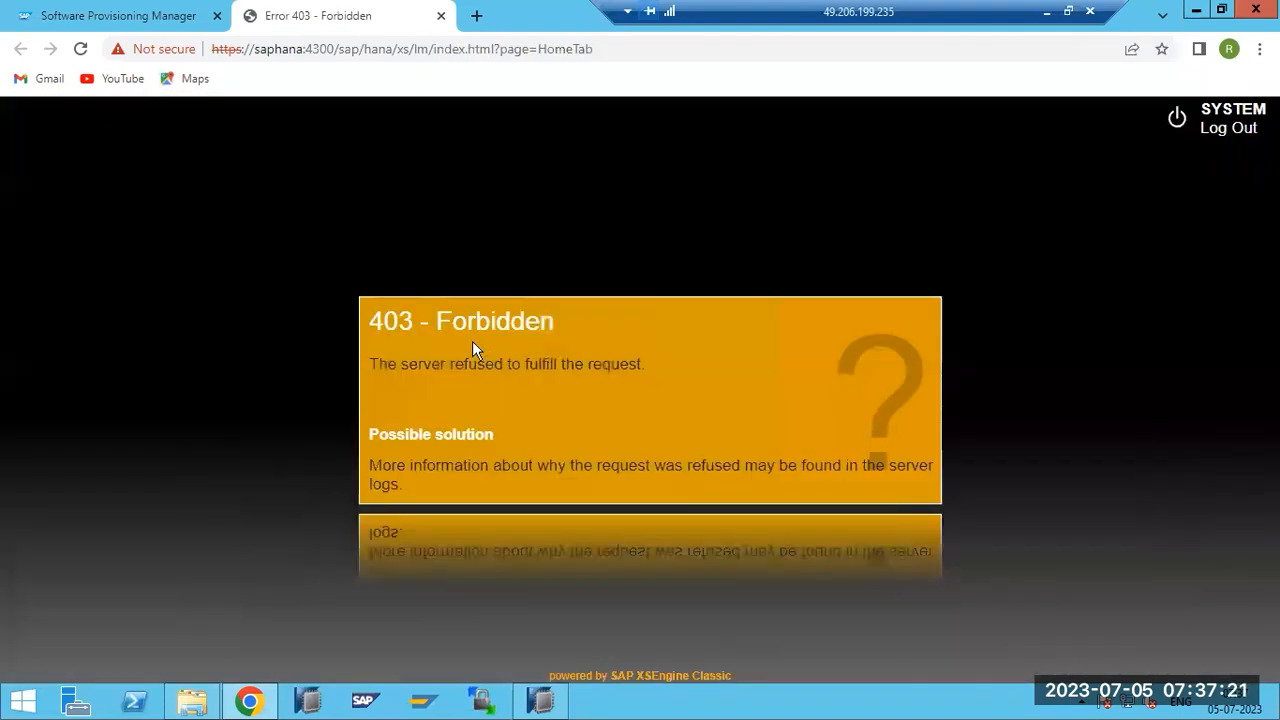
pyautogui.moveTo(370, 320); pyautogui.dragTo(568, 337)
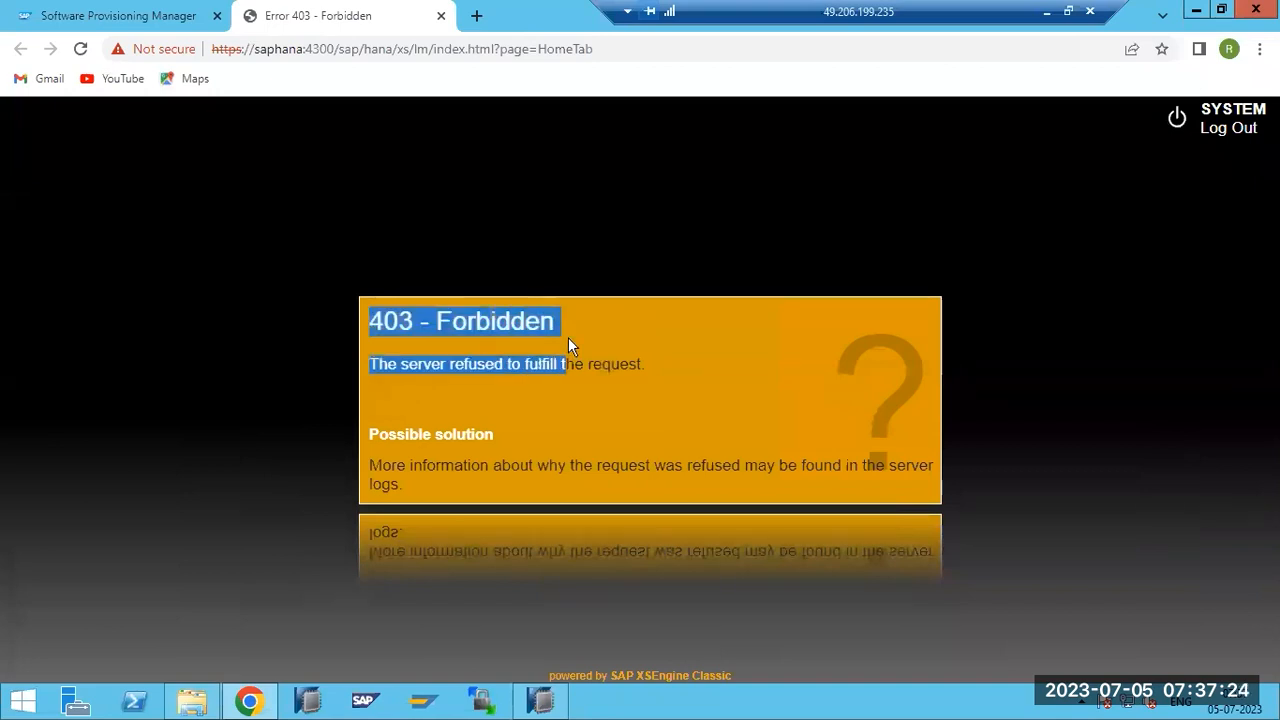
pyautogui.click(126, 15)
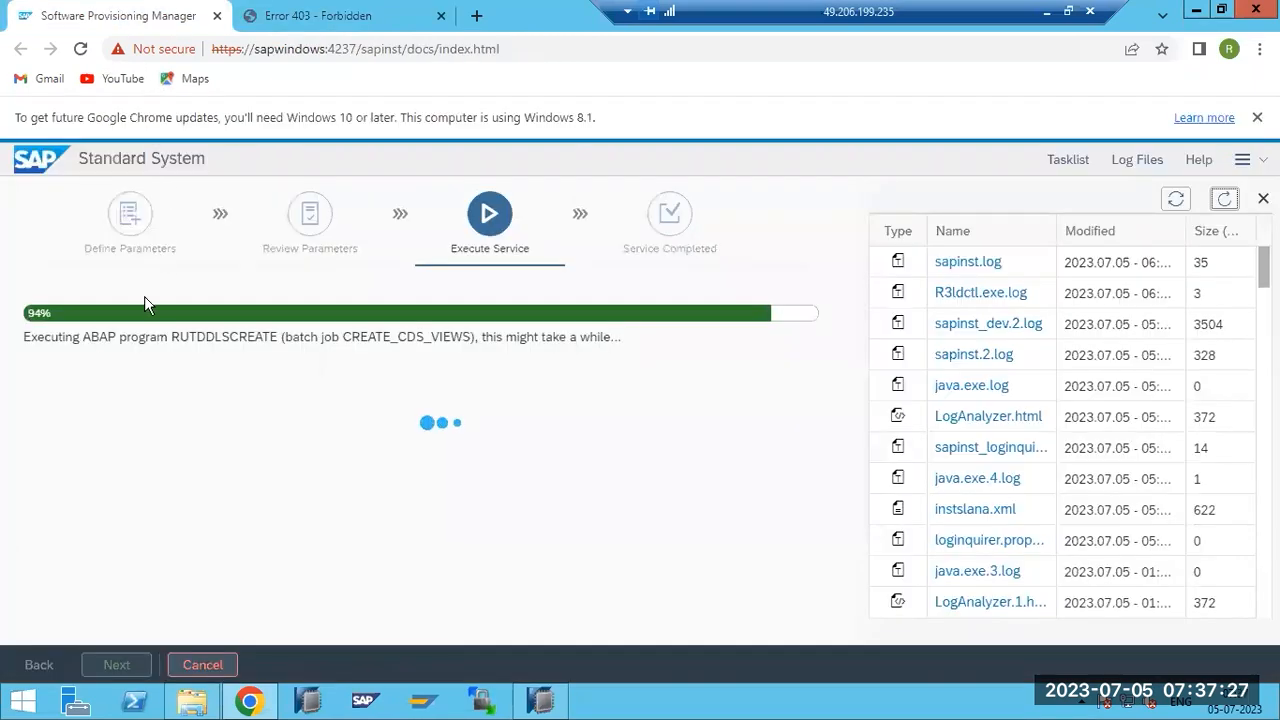
# Leave the 94% Software Provisioning Manager page and bring SAP HANA Studio back to the front.
pyautogui.click(322, 15)
pyautogui.click(540, 702)
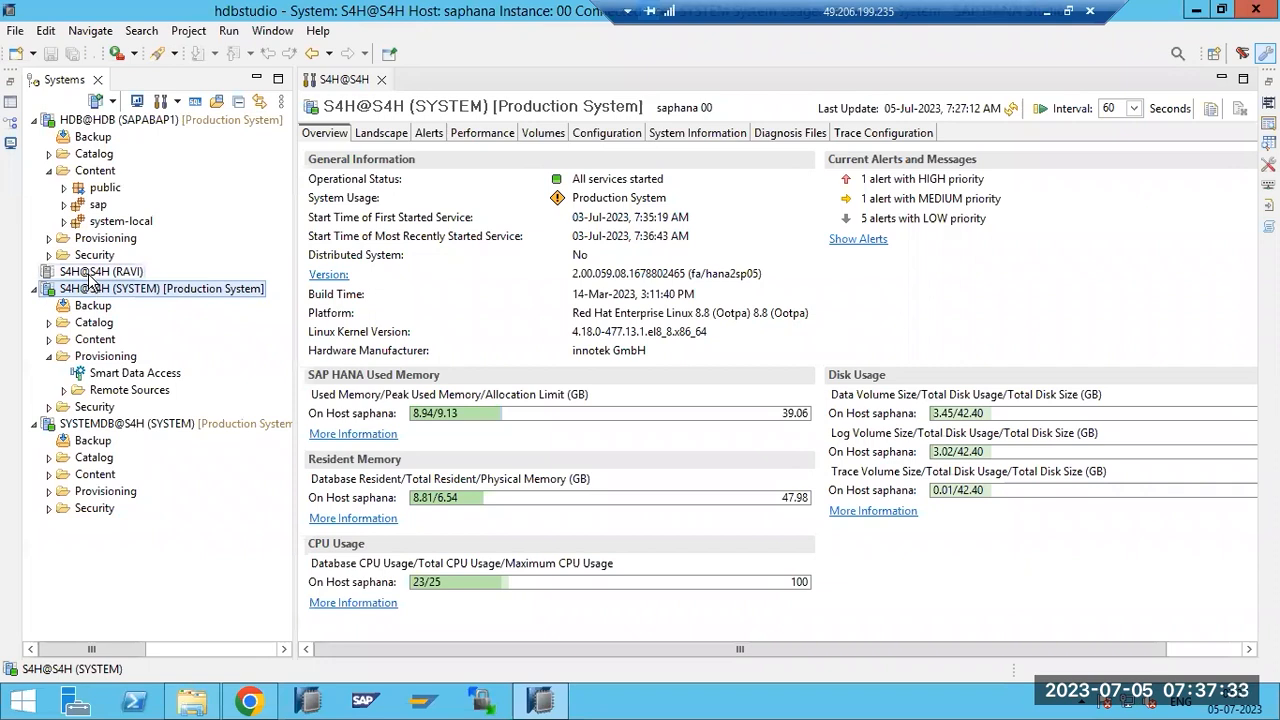
# Open the S4H SYSTEM user's editor and add all available system privileges.
pyautogui.click(47, 407)
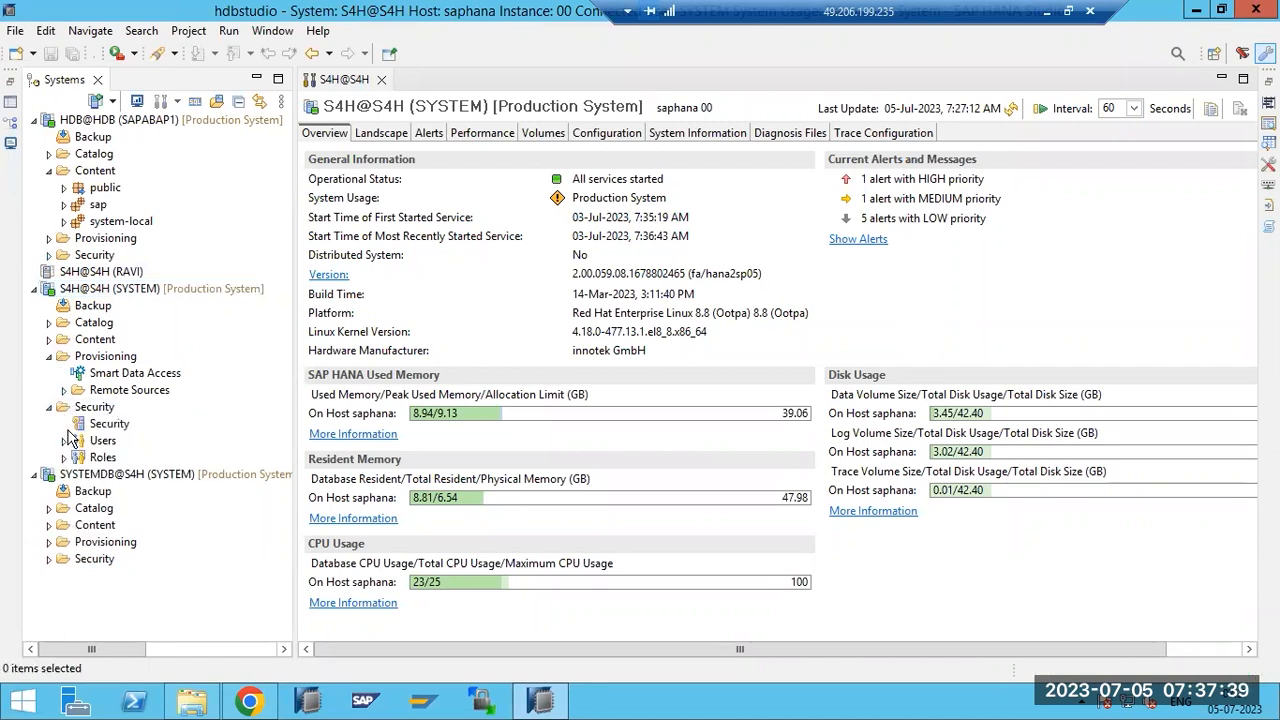
pyautogui.click(64, 441)
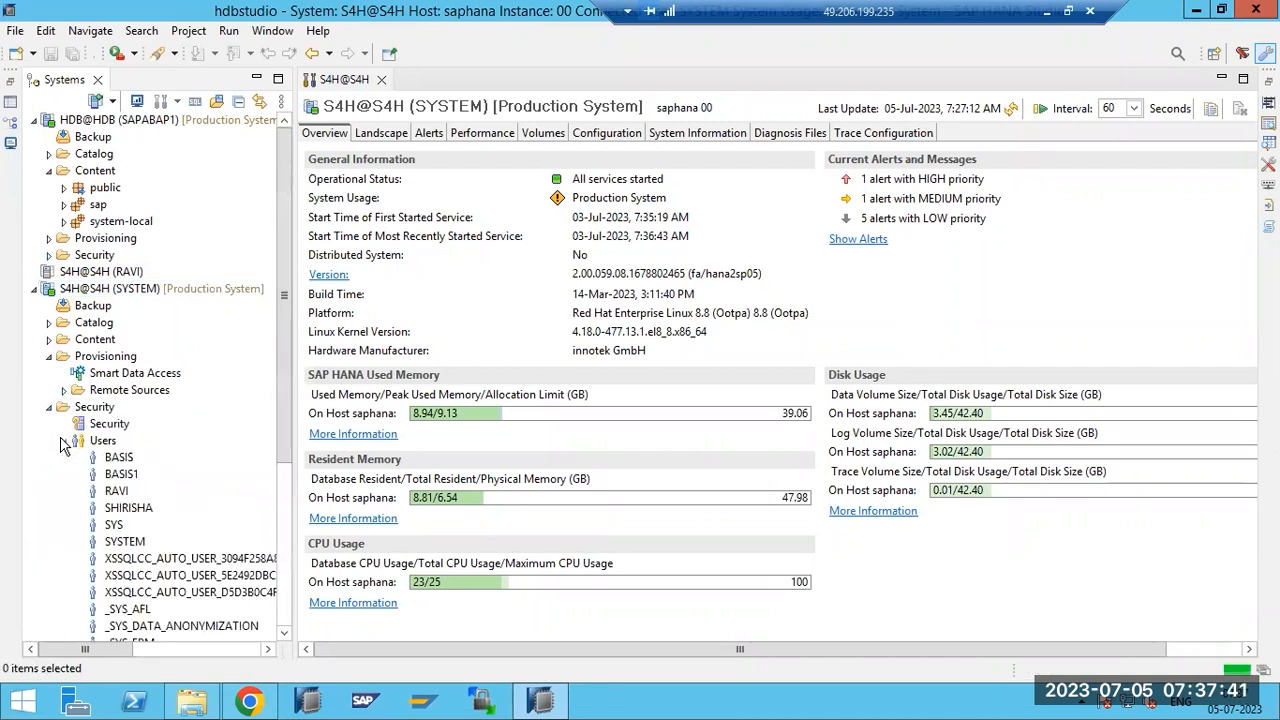
pyautogui.doubleClick(126, 541)
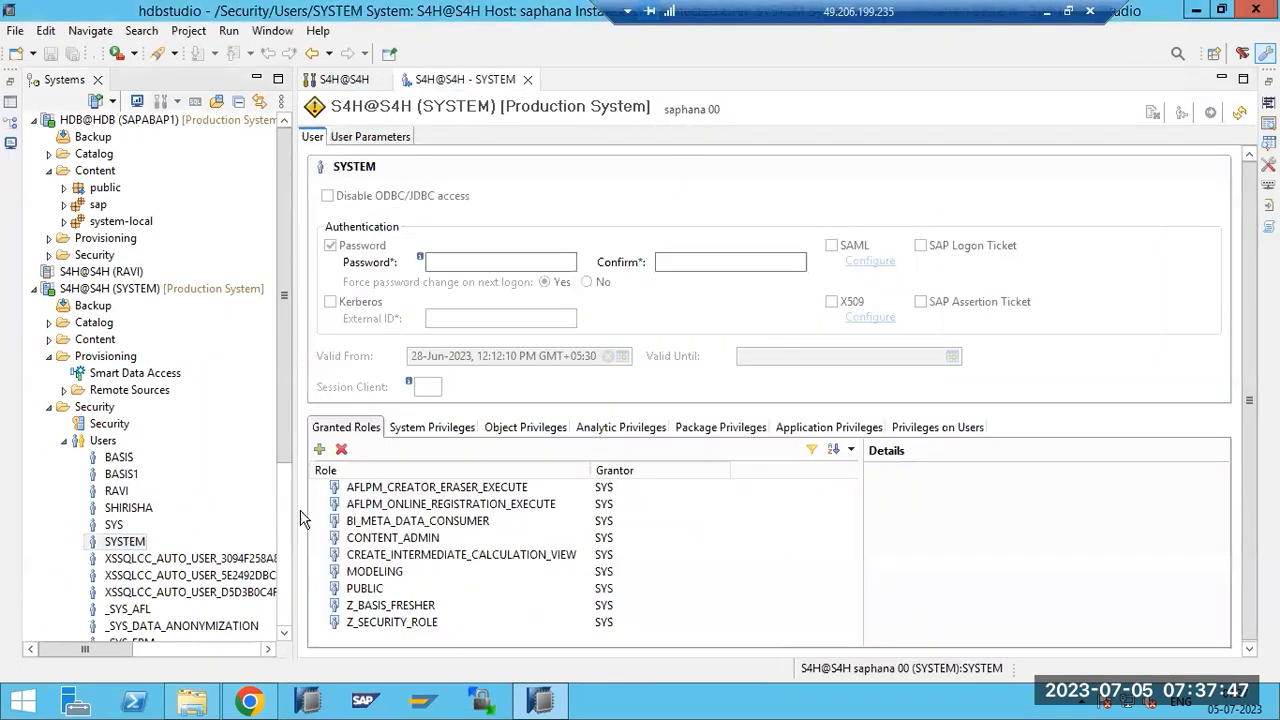
pyautogui.click(432, 430)
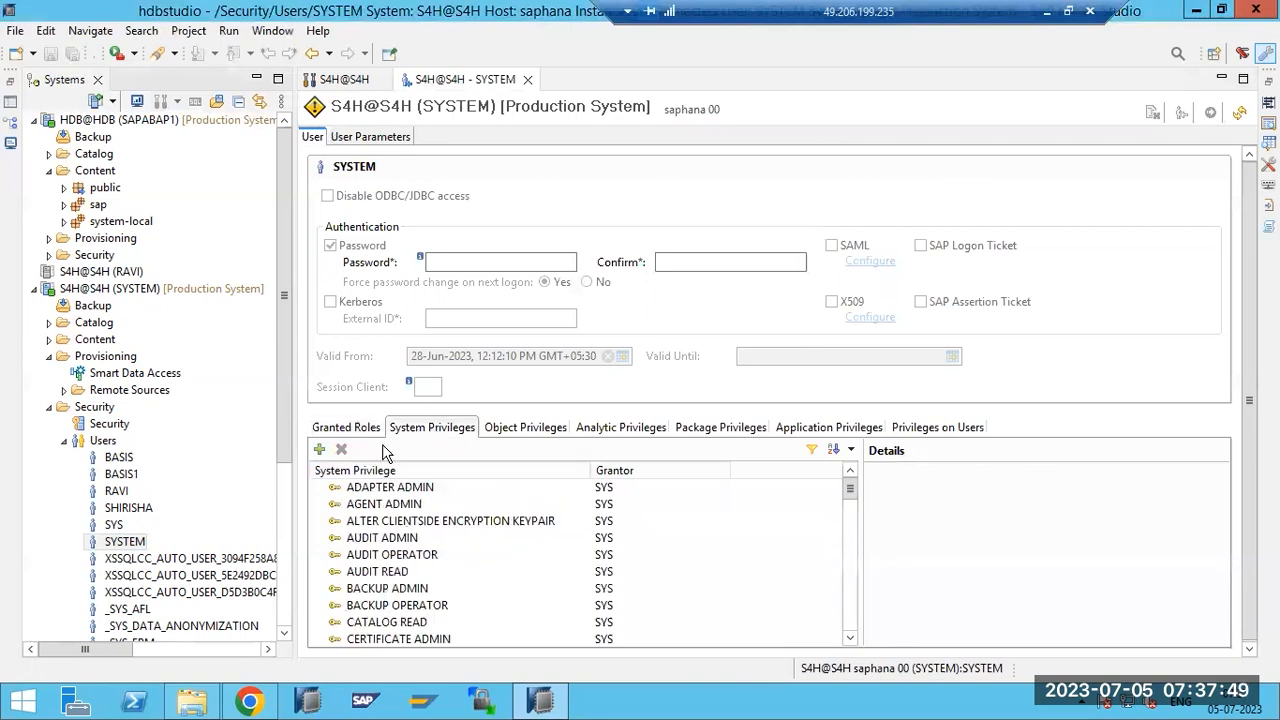
pyautogui.click(319, 450)
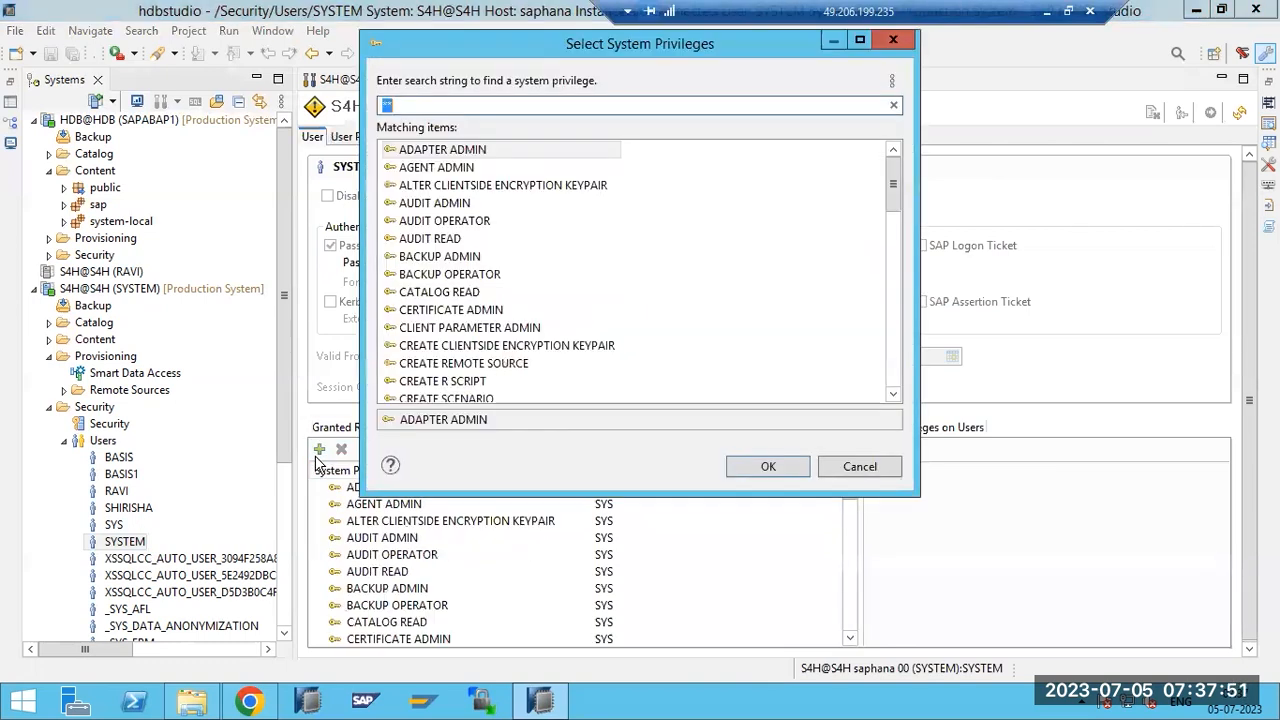
pyautogui.click(421, 329)
pyautogui.hotkey('ctrl', 'a')
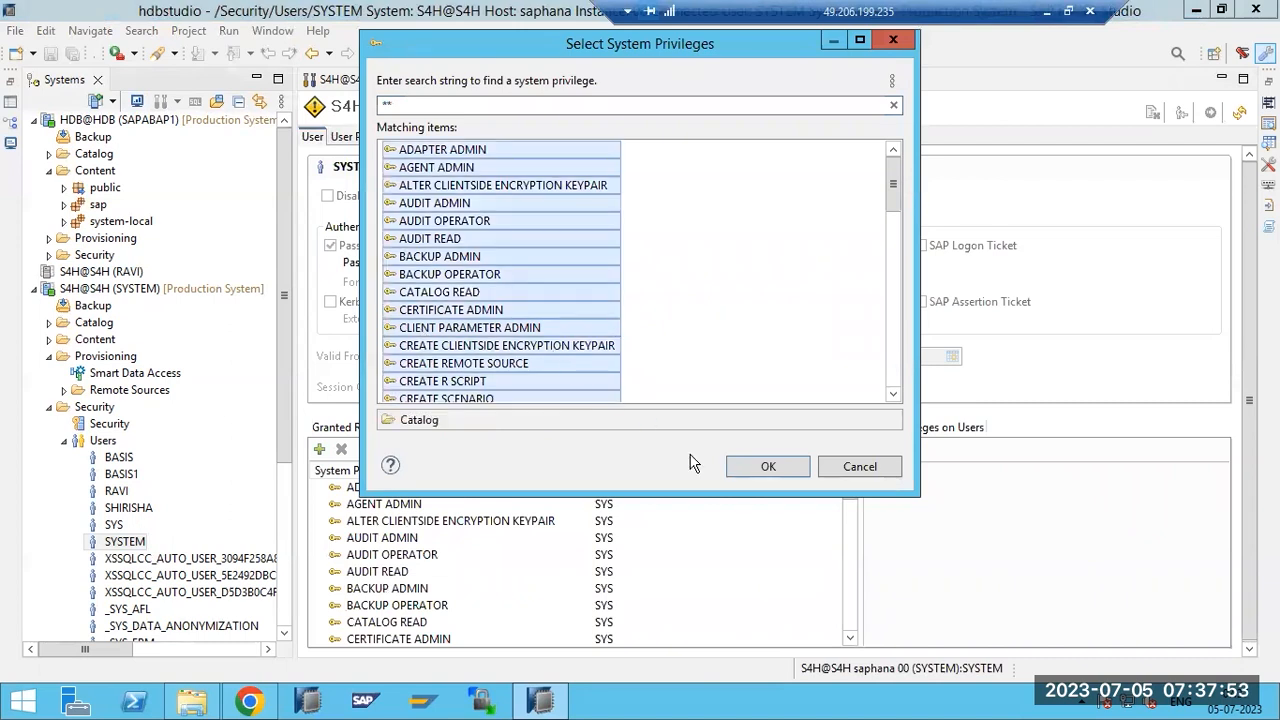
pyautogui.click(757, 466)
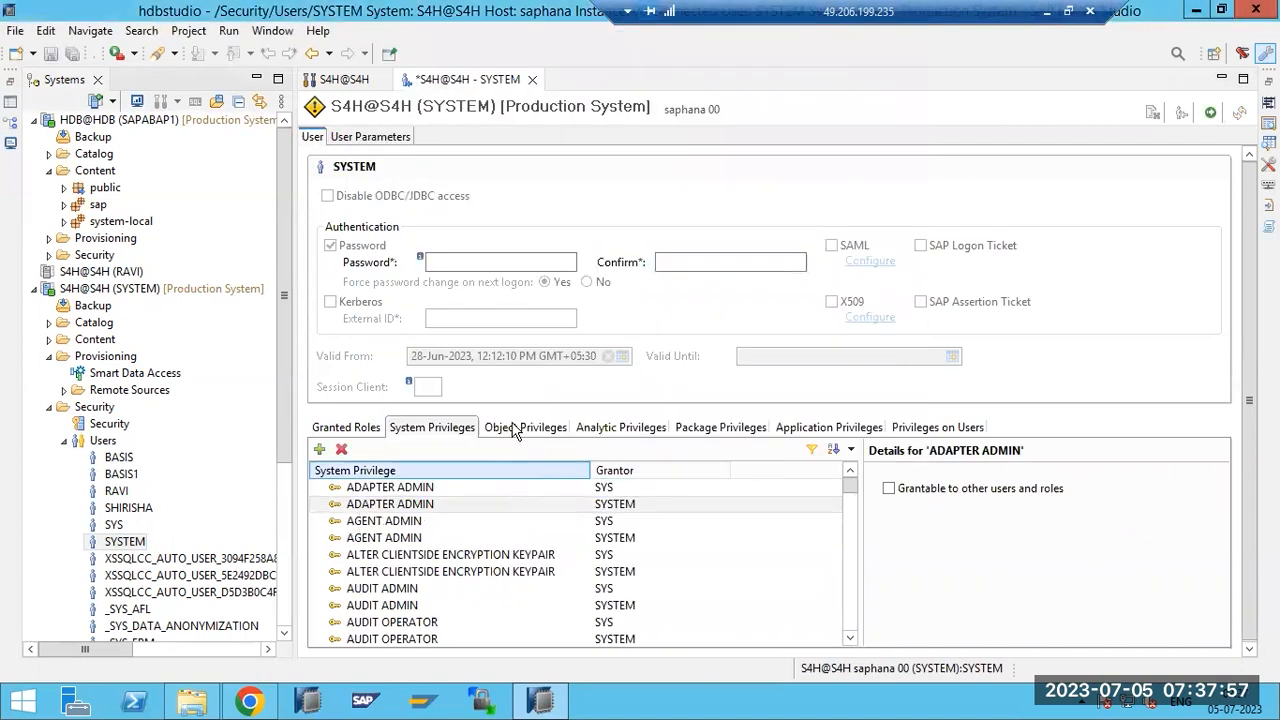
# Skip adding object privileges and deploy the SYSTEM user changes, confirming the production-system warning.
pyautogui.click(515, 430)
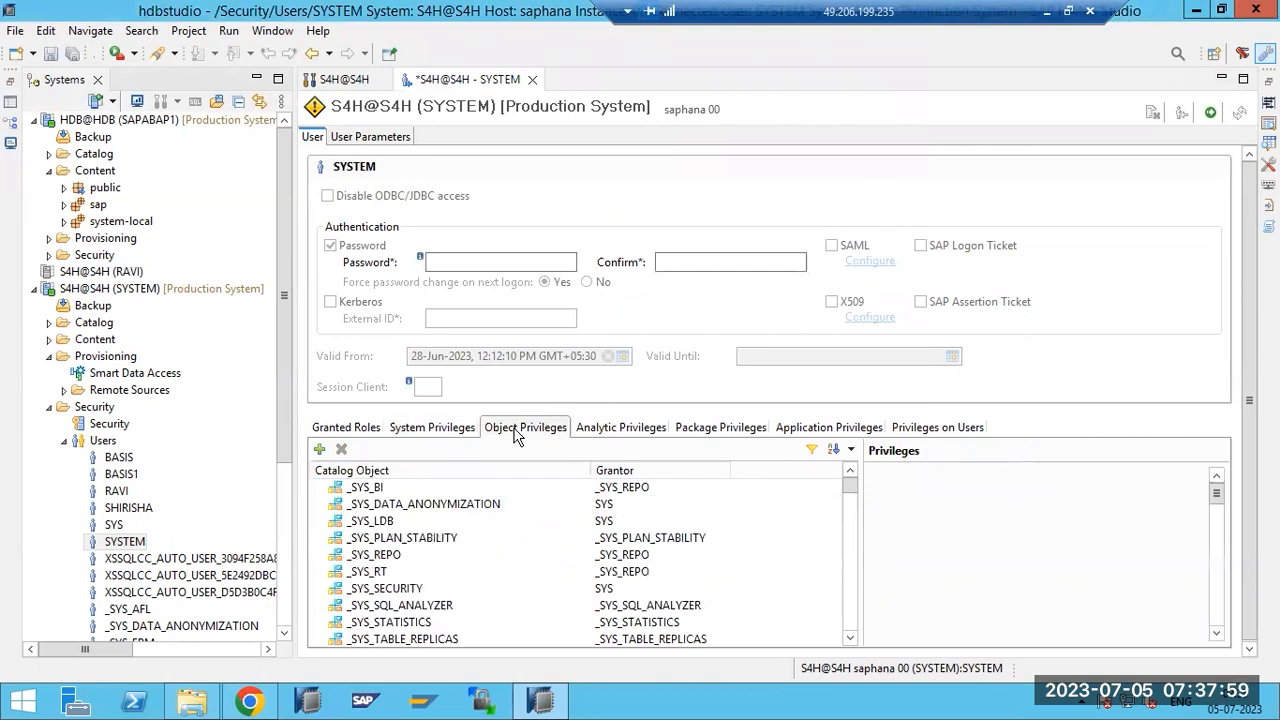
pyautogui.click(319, 451)
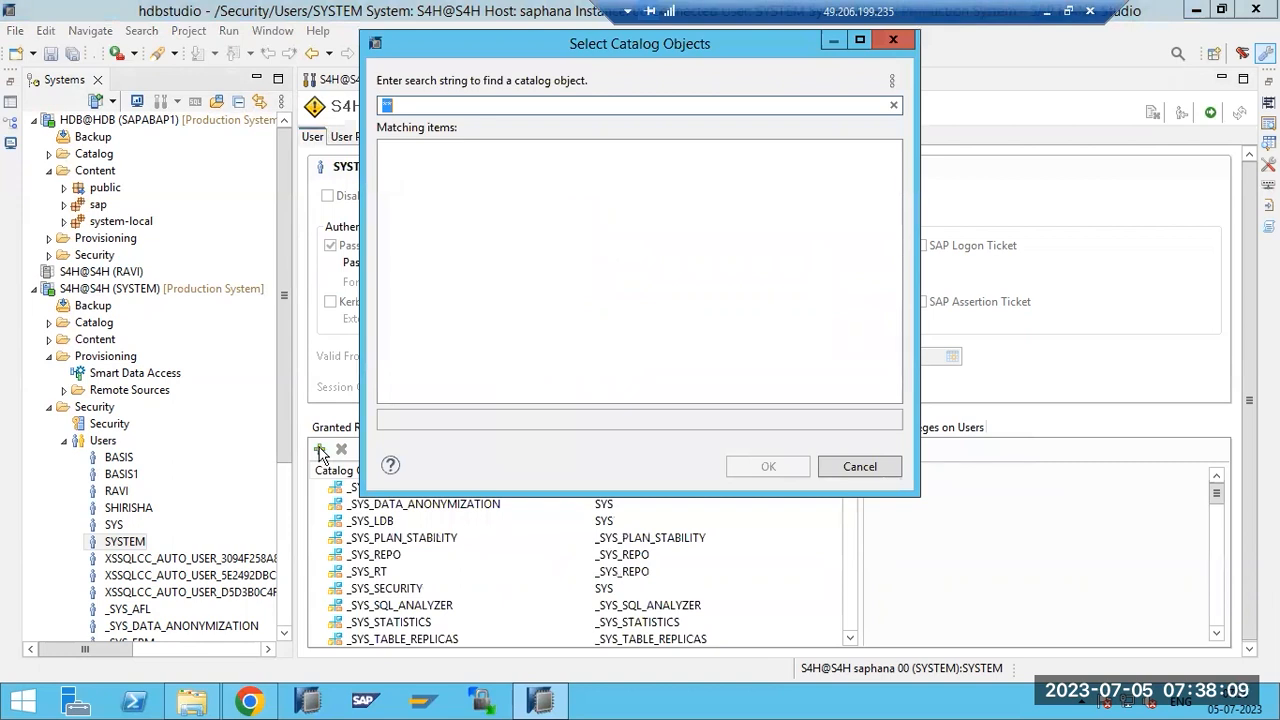
pyautogui.click(413, 105)
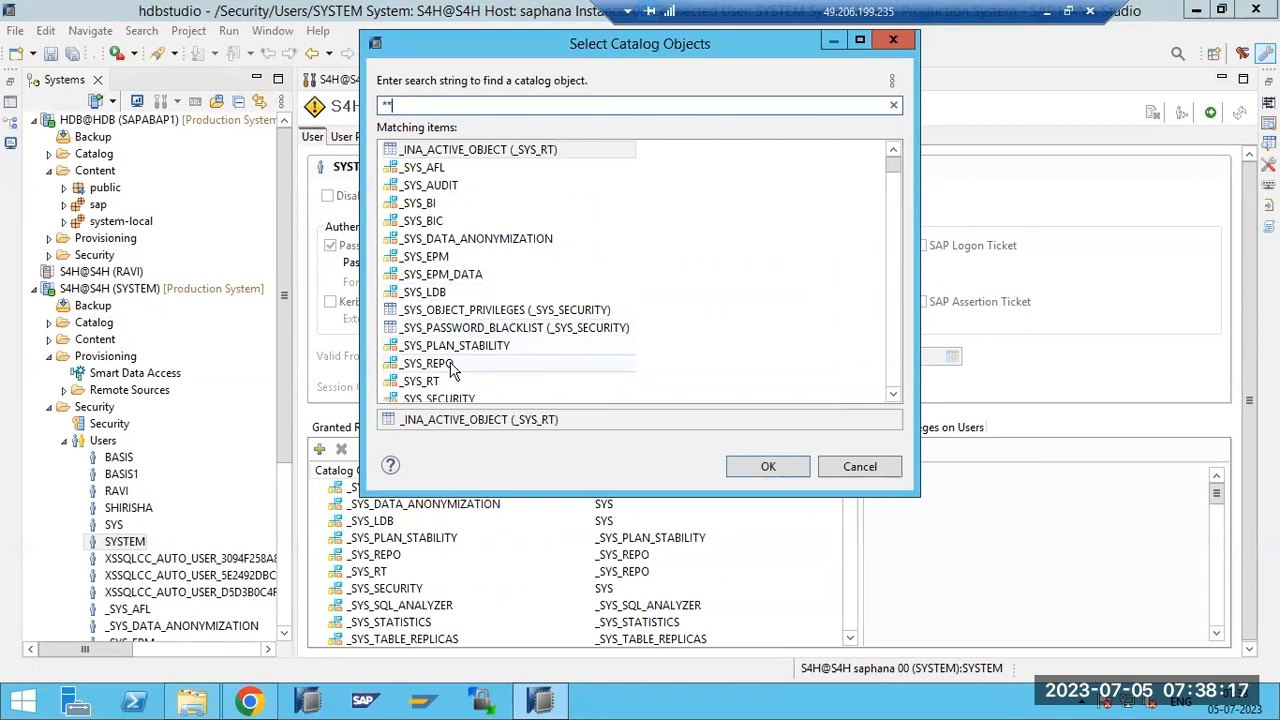
pyautogui.click(849, 468)
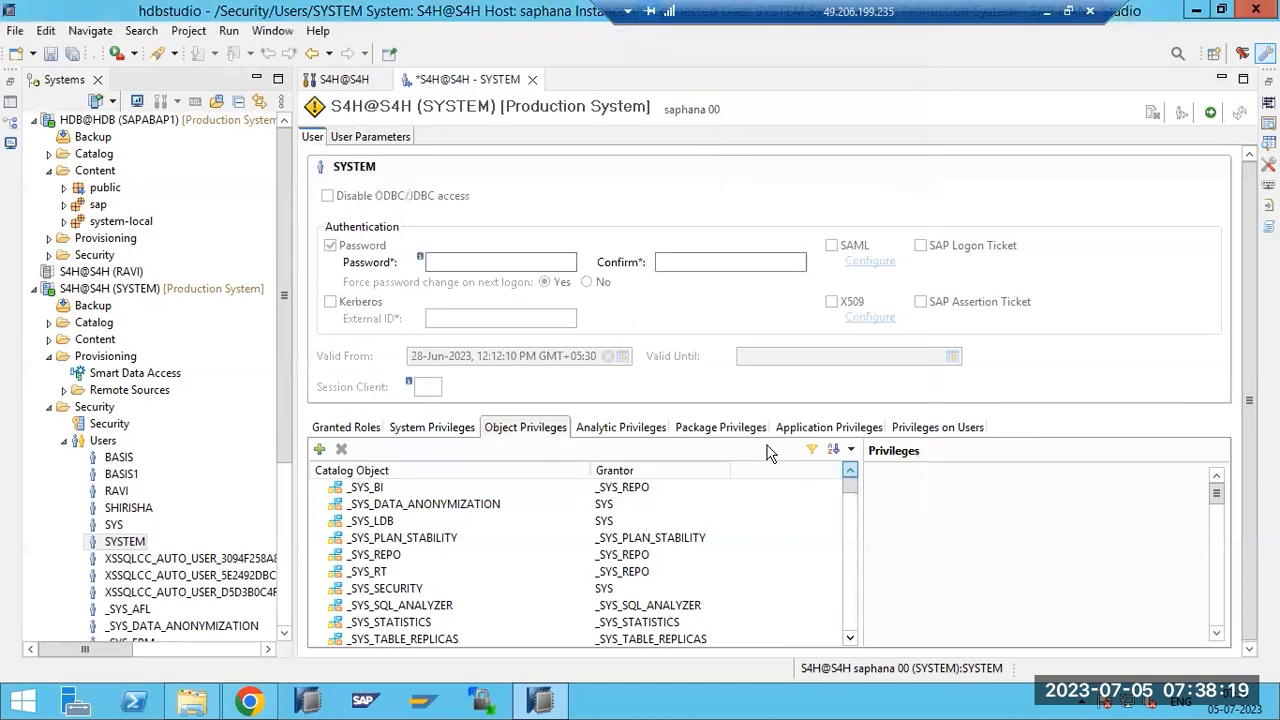
pyautogui.click(617, 432)
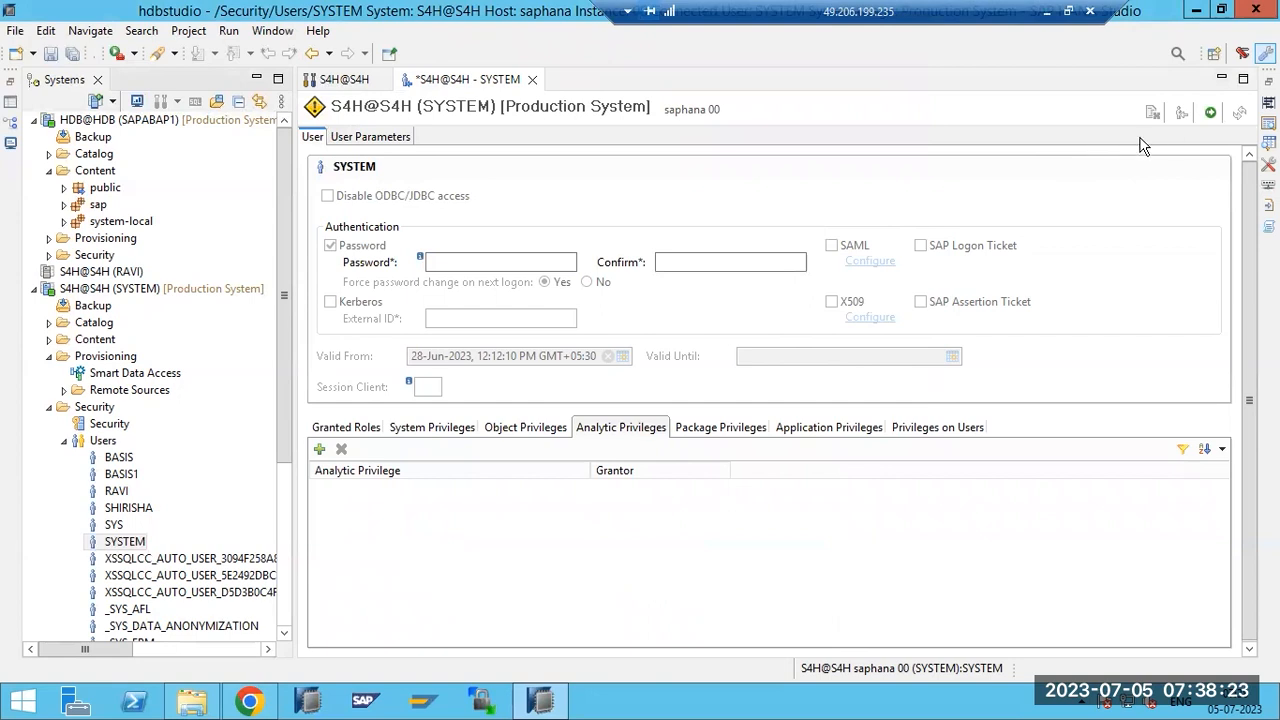
pyautogui.click(1211, 116)
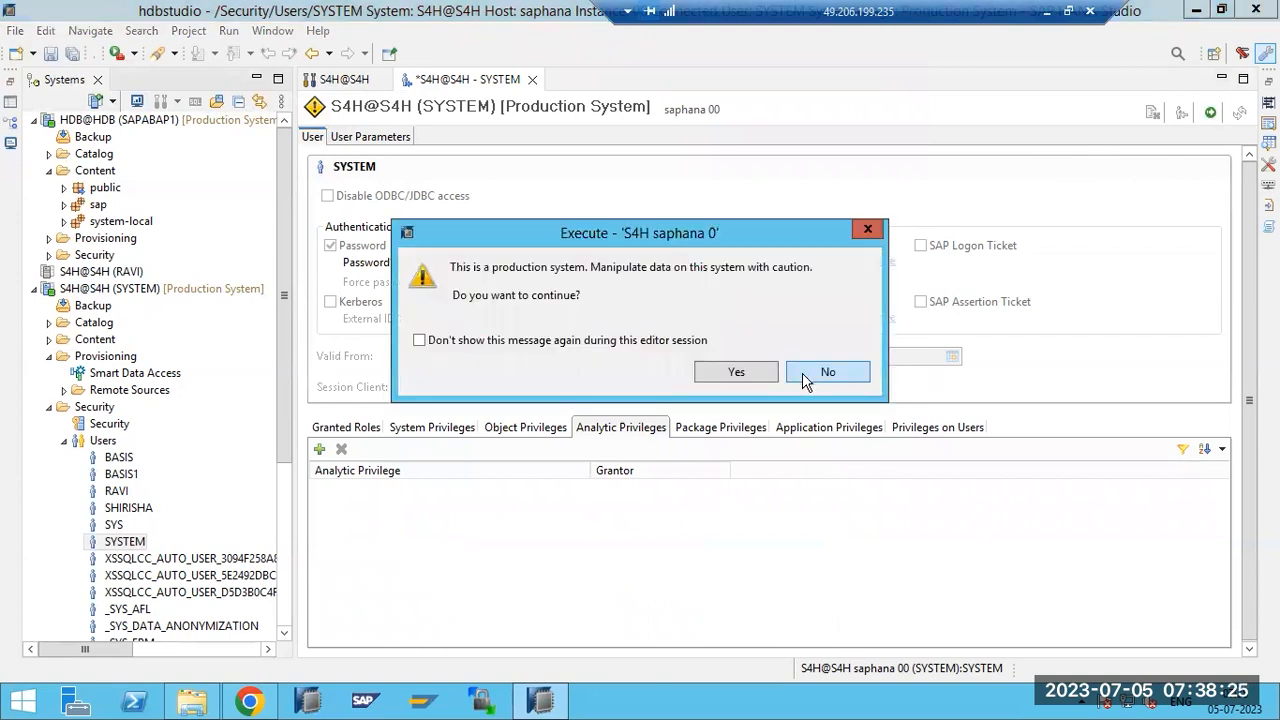
pyautogui.click(730, 373)
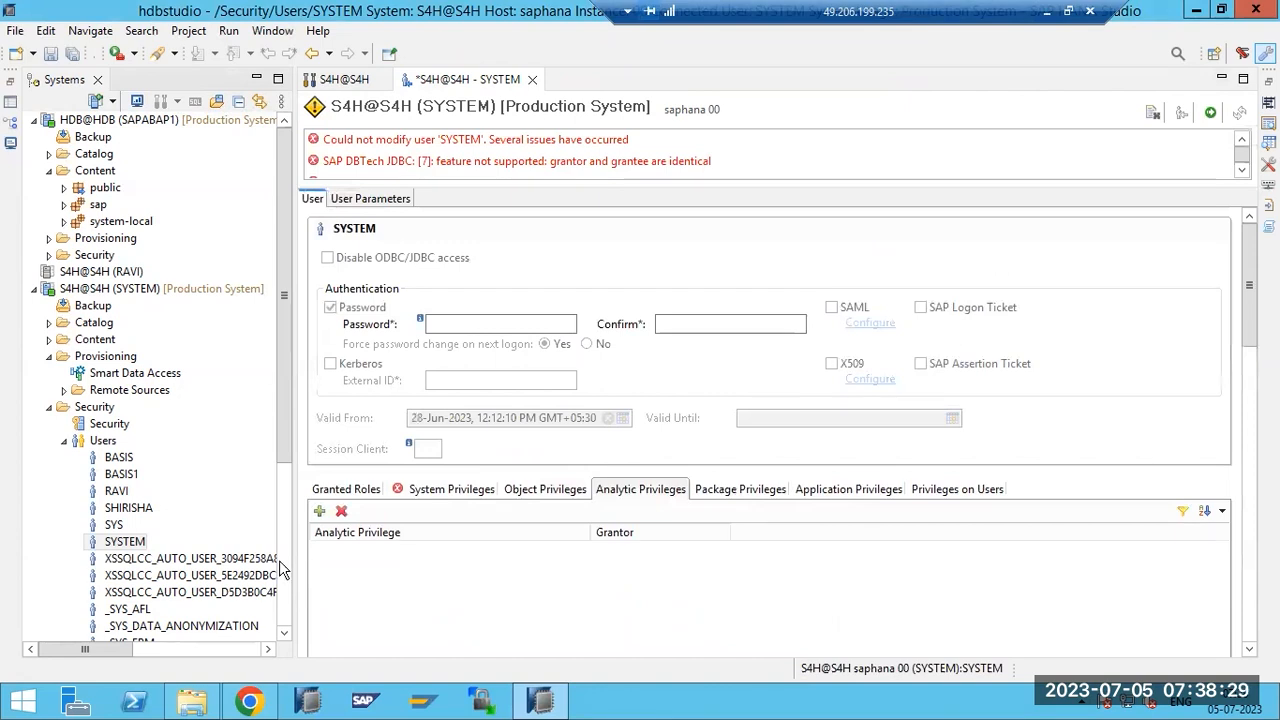
# Navigate the S4H connection's Lifecycle Management menu to SAP HANA Platform Lifecycle Management.
pyautogui.rightClick(97, 290)
pyautogui.moveTo(240, 300)
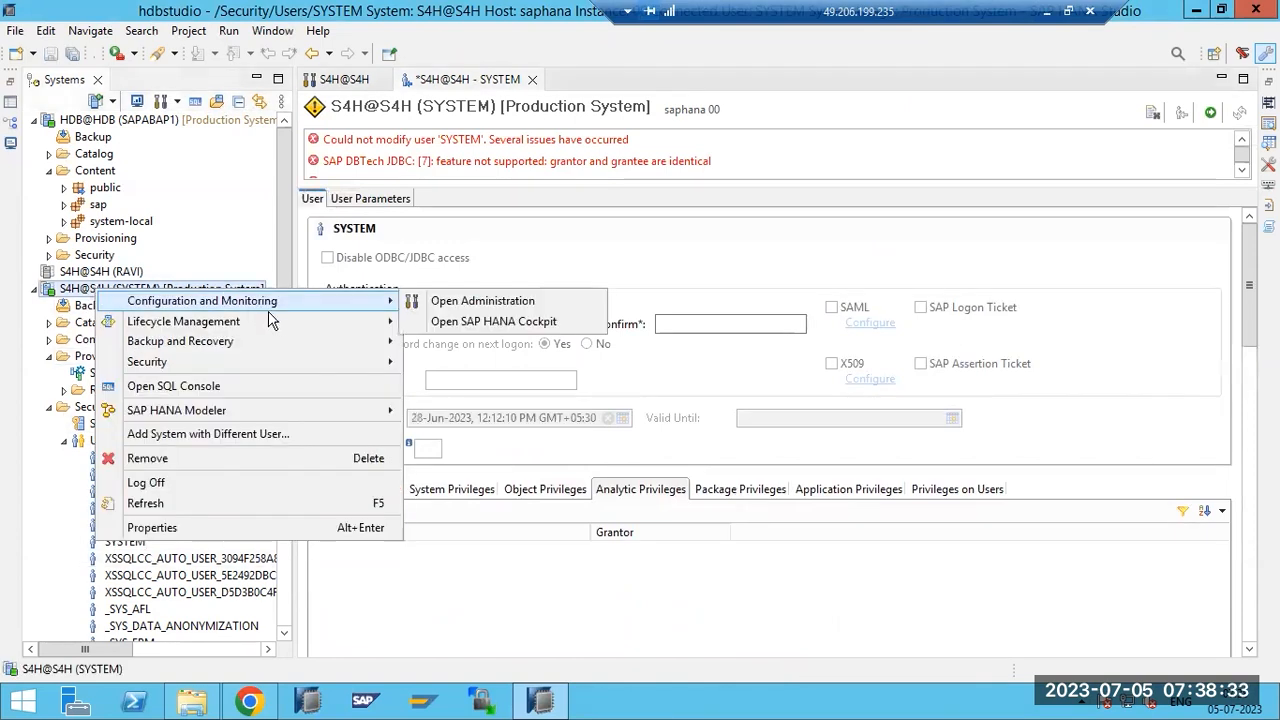
pyautogui.moveTo(272, 320)
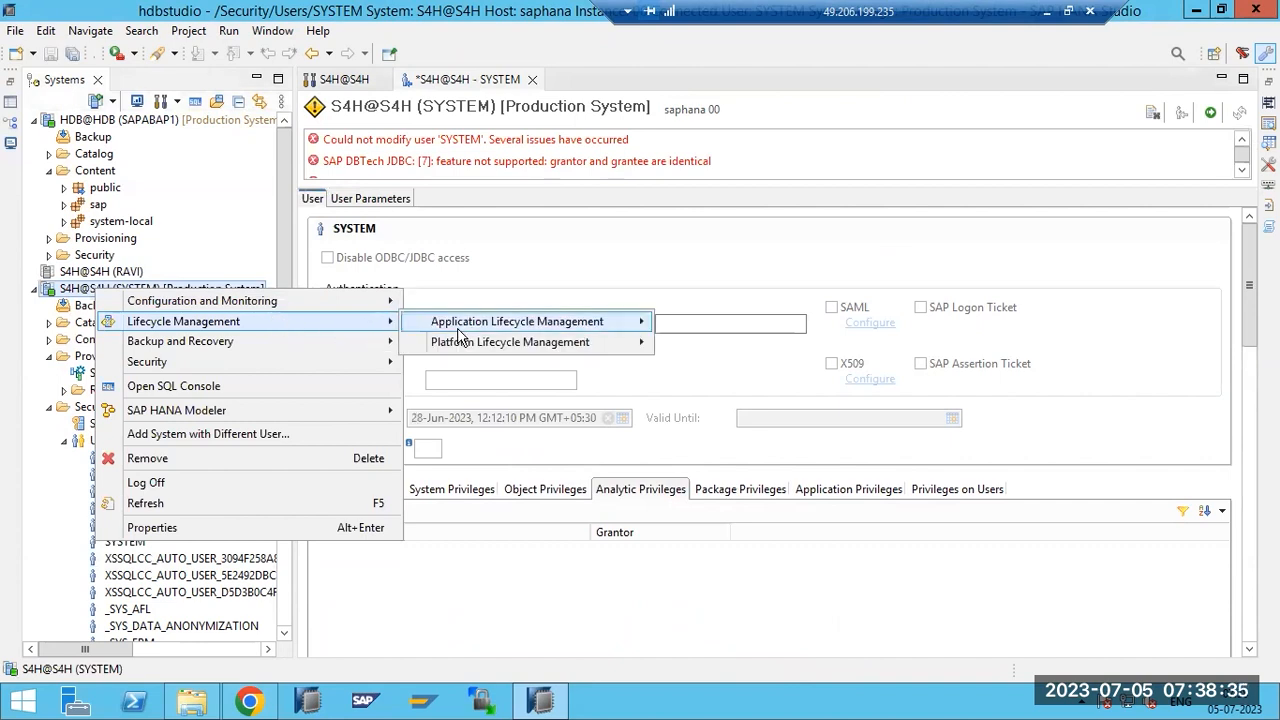
pyautogui.moveTo(640, 350)
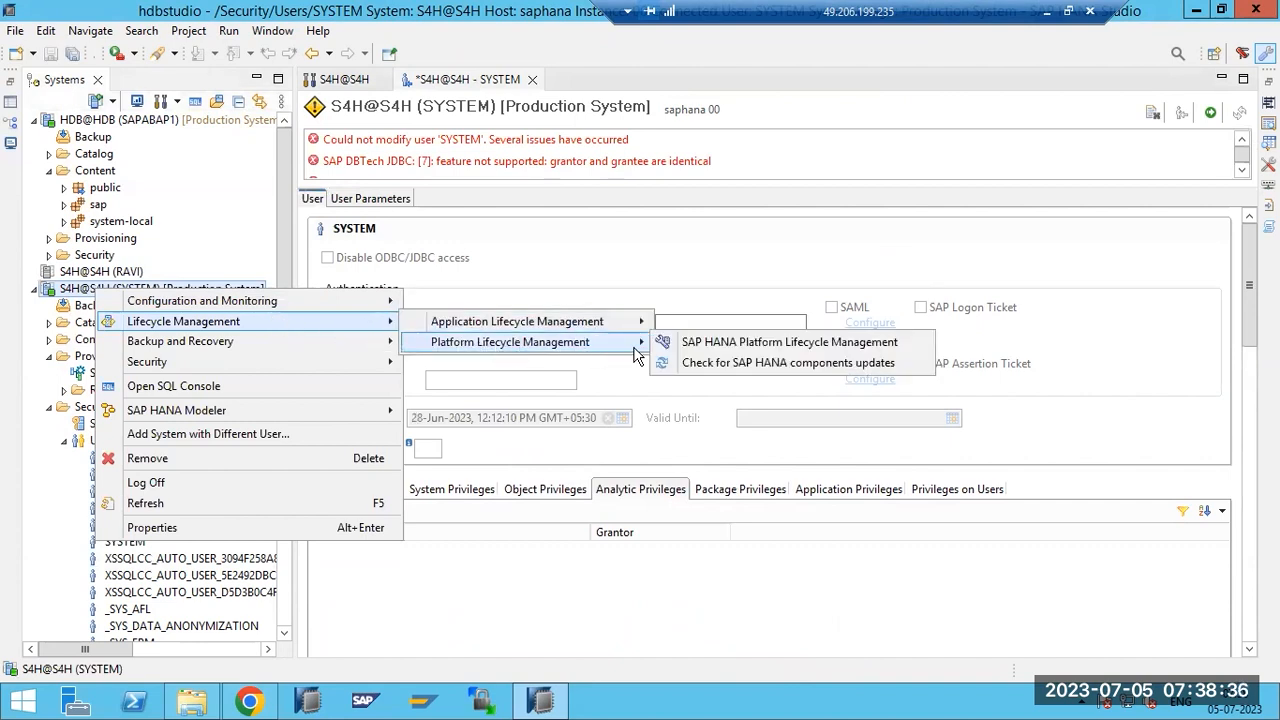
# Launch SAP HANA Platform Lifecycle Management and proceed past the saphana certificate warning.
pyautogui.click(703, 345)
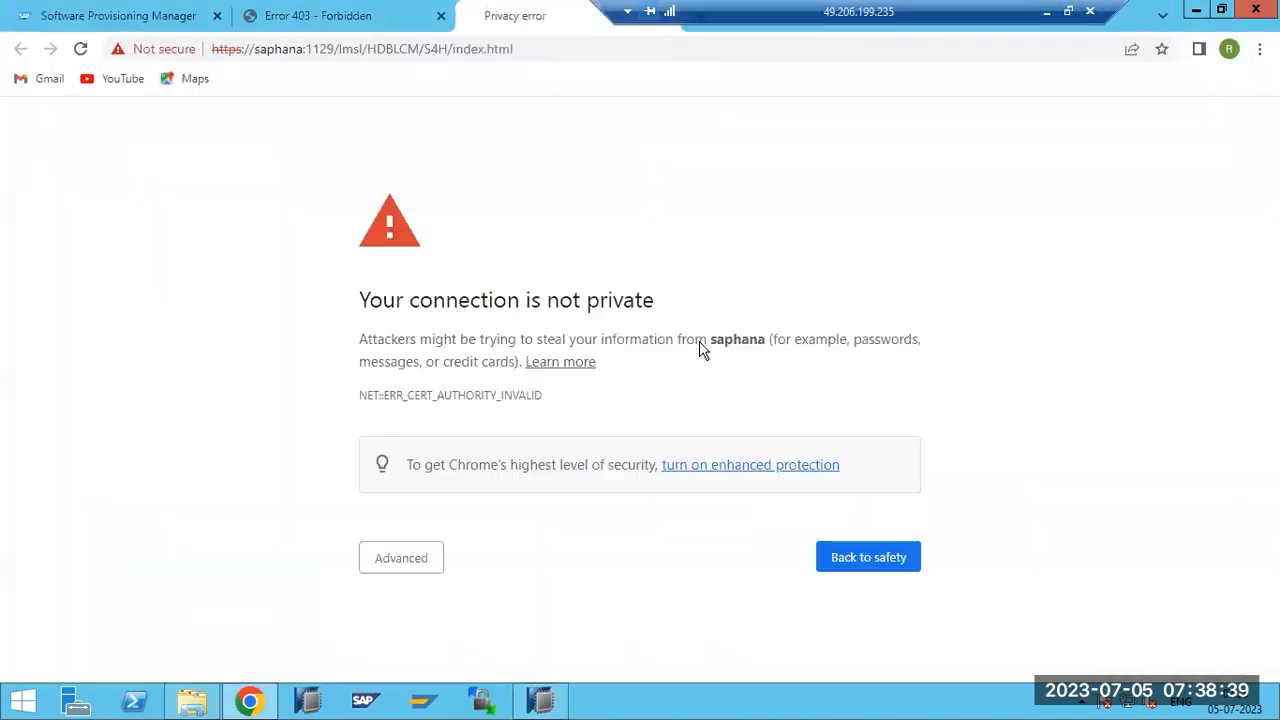
pyautogui.click(404, 566)
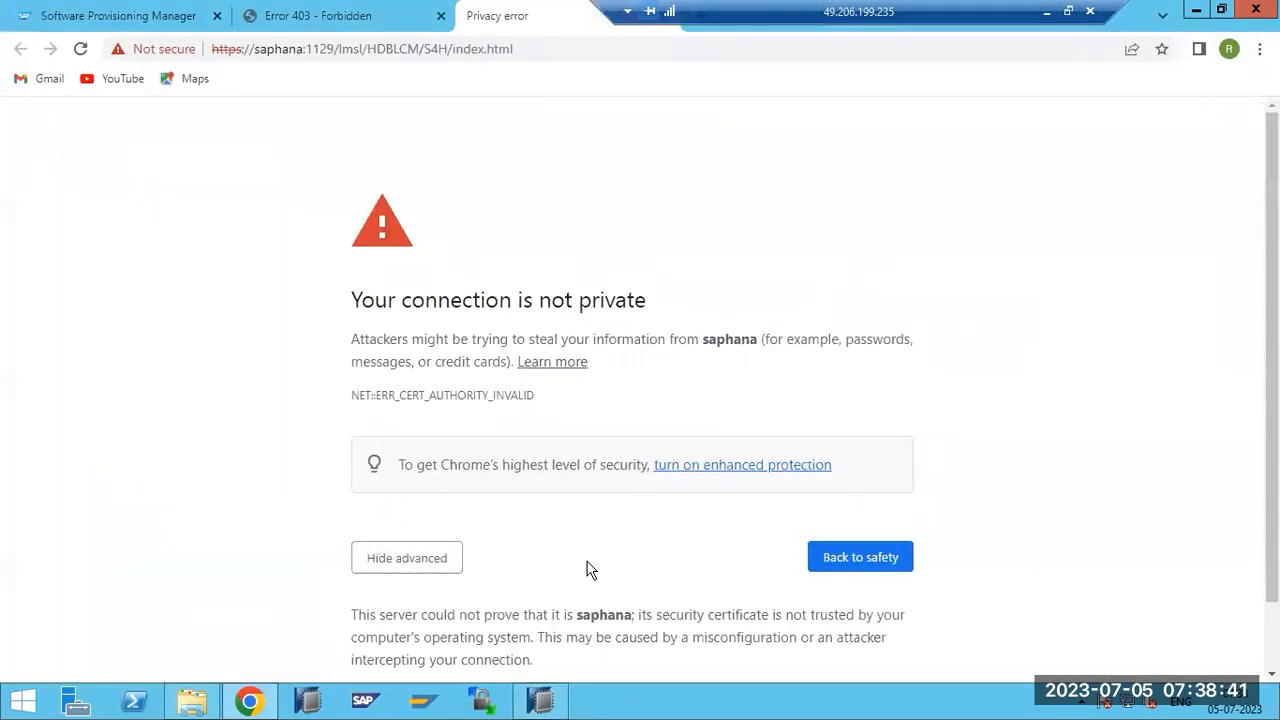
pyautogui.scroll(-2, 586, 569)
pyautogui.click(428, 624)
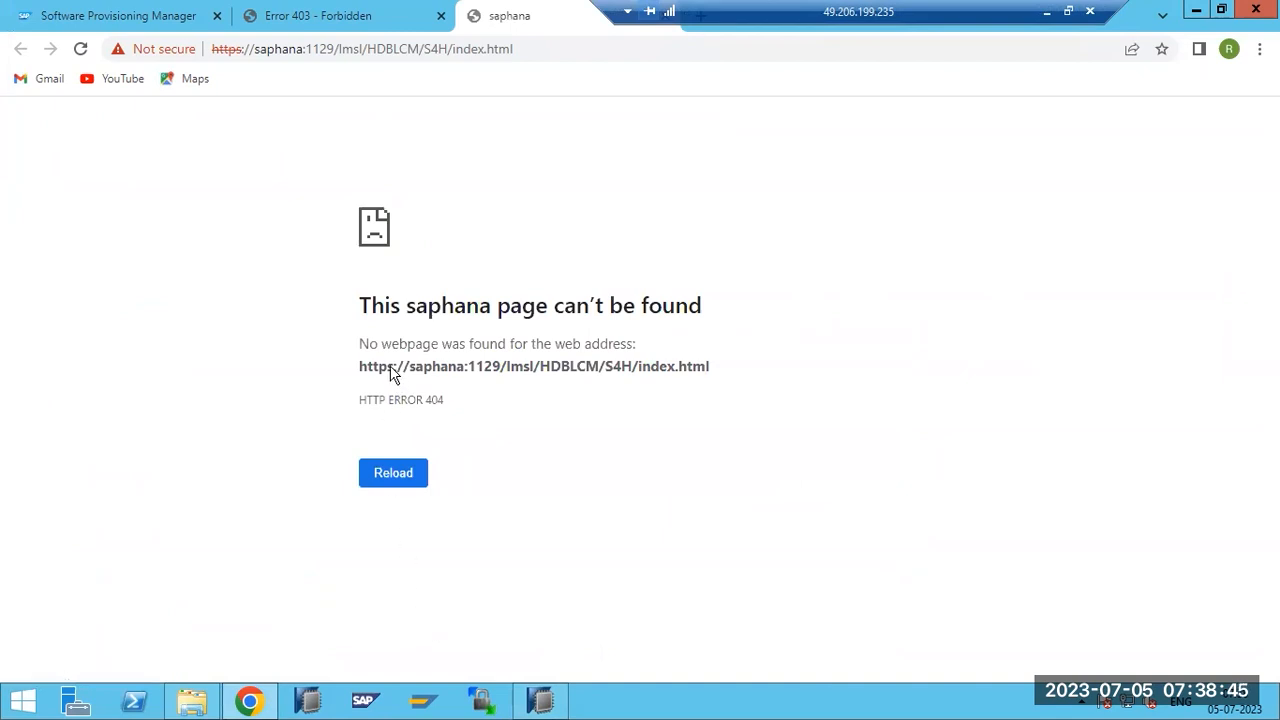
# Close the saphana:1129 HDBLCM tab showing HTTP ERROR 404.
pyautogui.moveTo(387, 366); pyautogui.dragTo(551, 366)
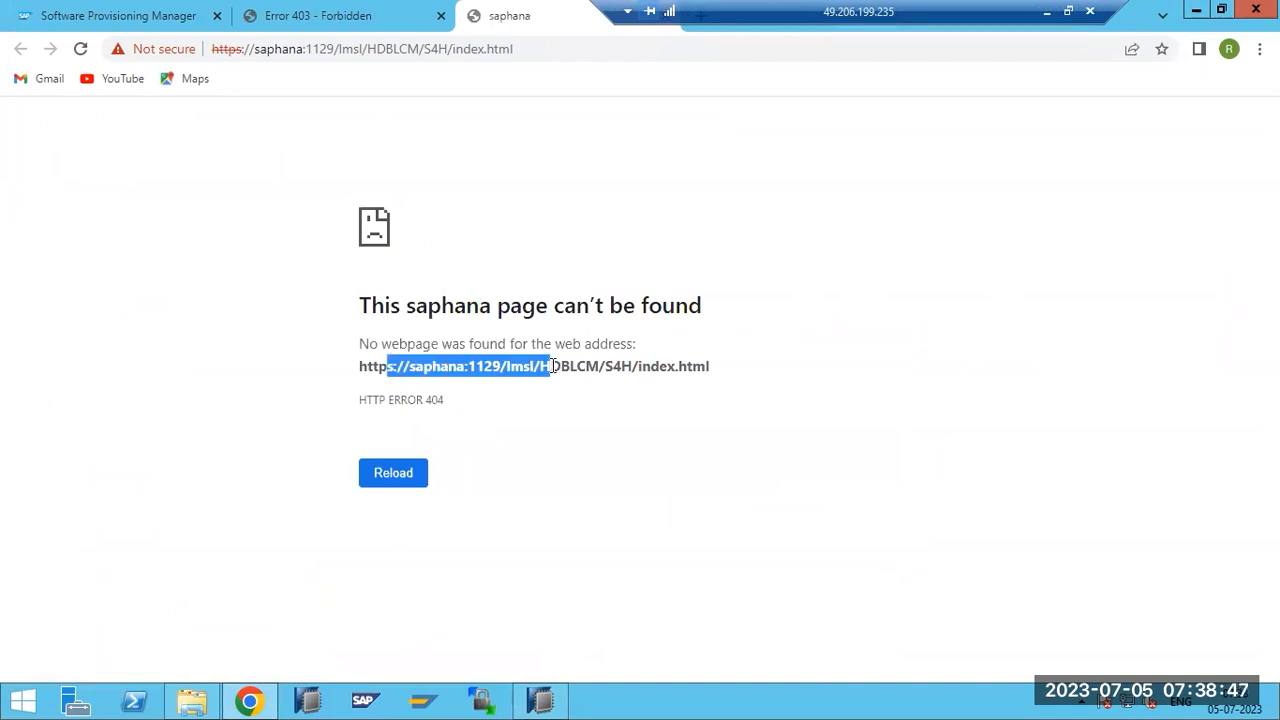
pyautogui.moveTo(770, 11); pyautogui.dragTo(839, 12)
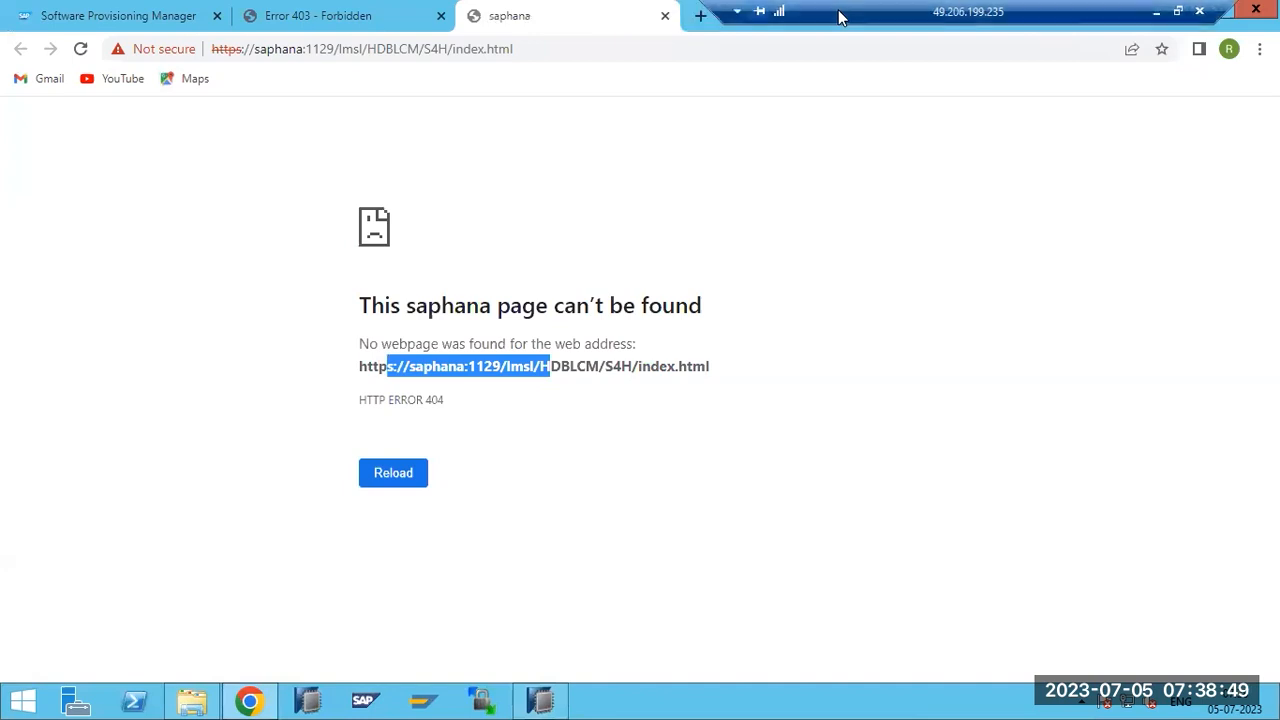
pyautogui.hotkey('ctrl', 'w')
# Return to the SYSTEM user editor and browse the S4H connection's Lifecycle Management submenus.
pyautogui.click(540, 700)
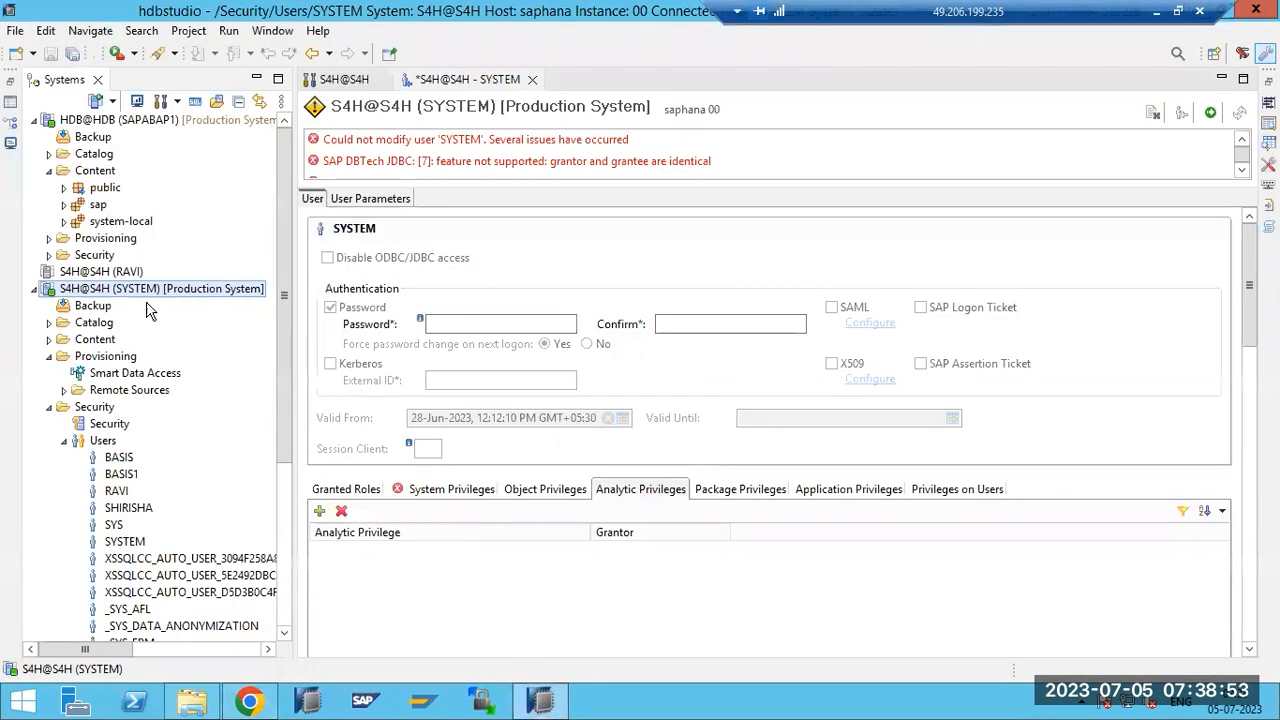
pyautogui.rightClick(124, 288)
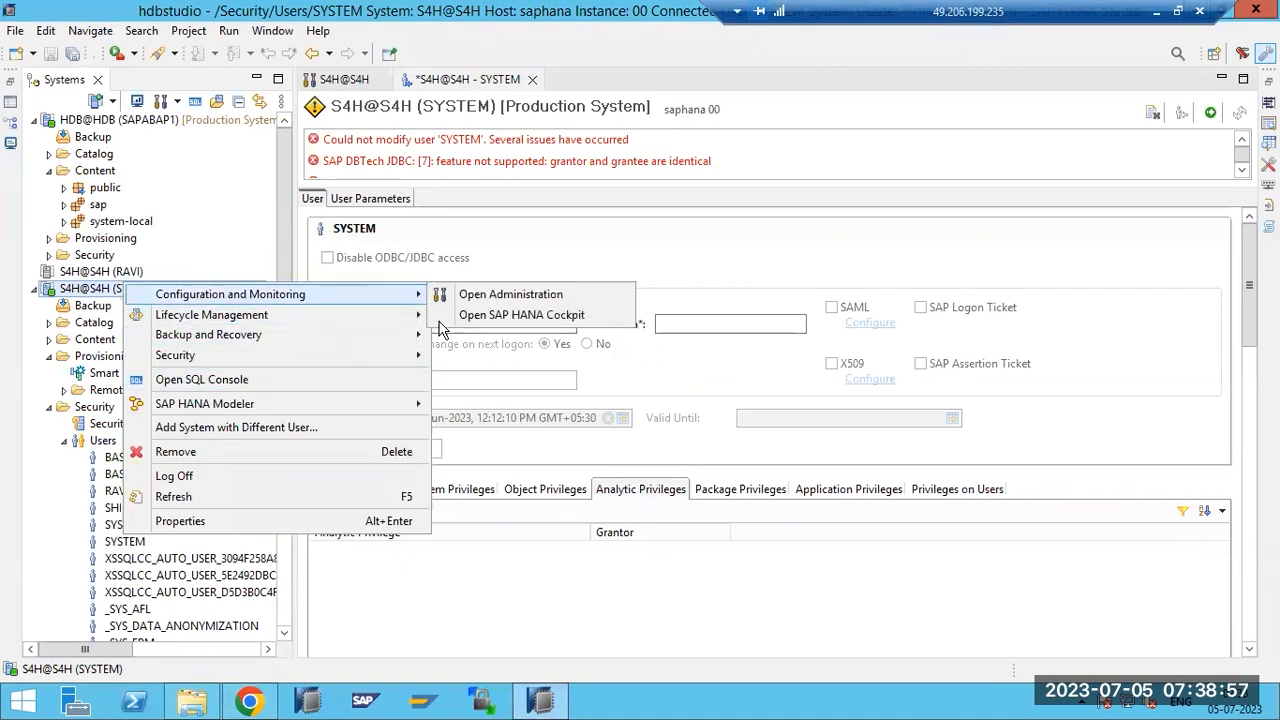
pyautogui.moveTo(366, 317)
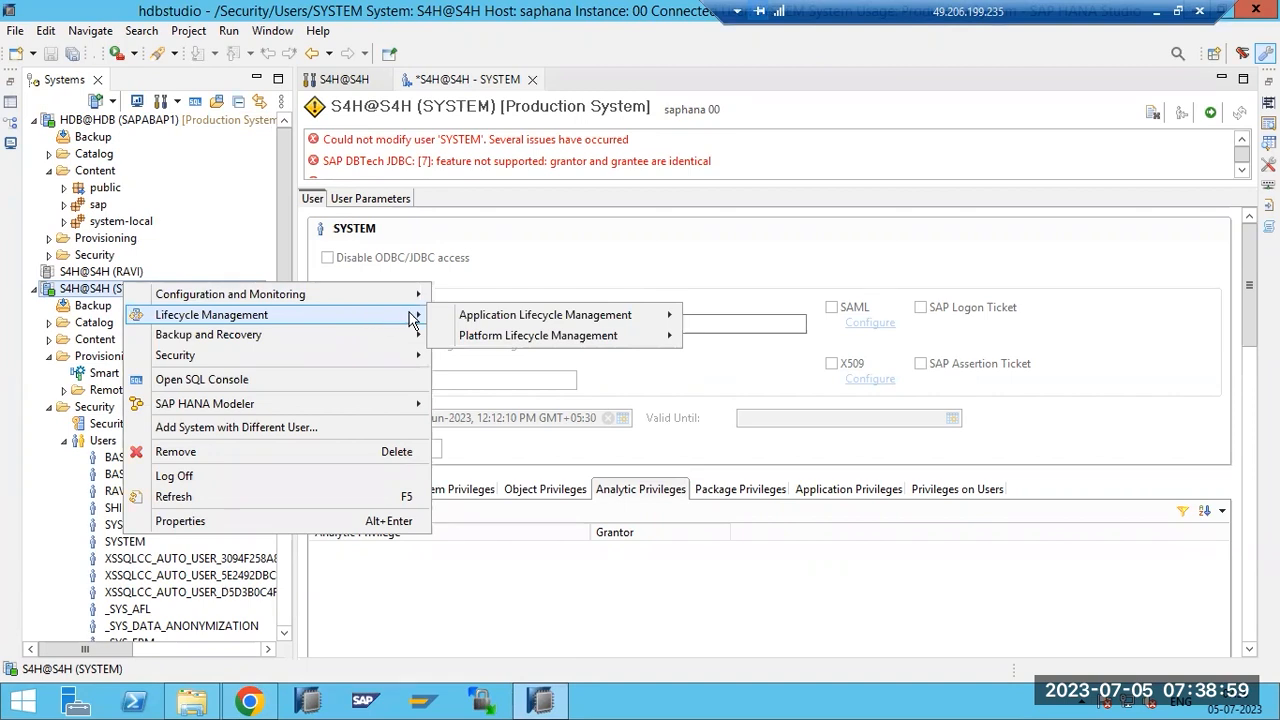
pyautogui.moveTo(478, 323)
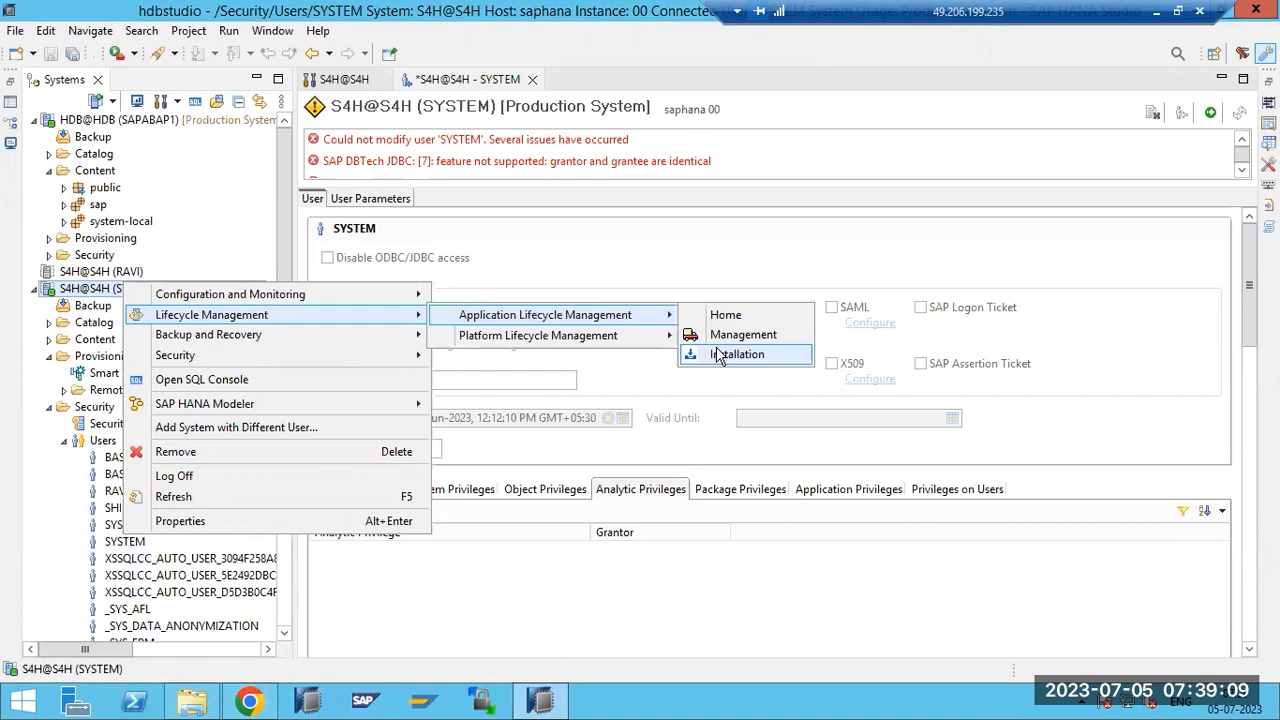
pyautogui.moveTo(627, 340)
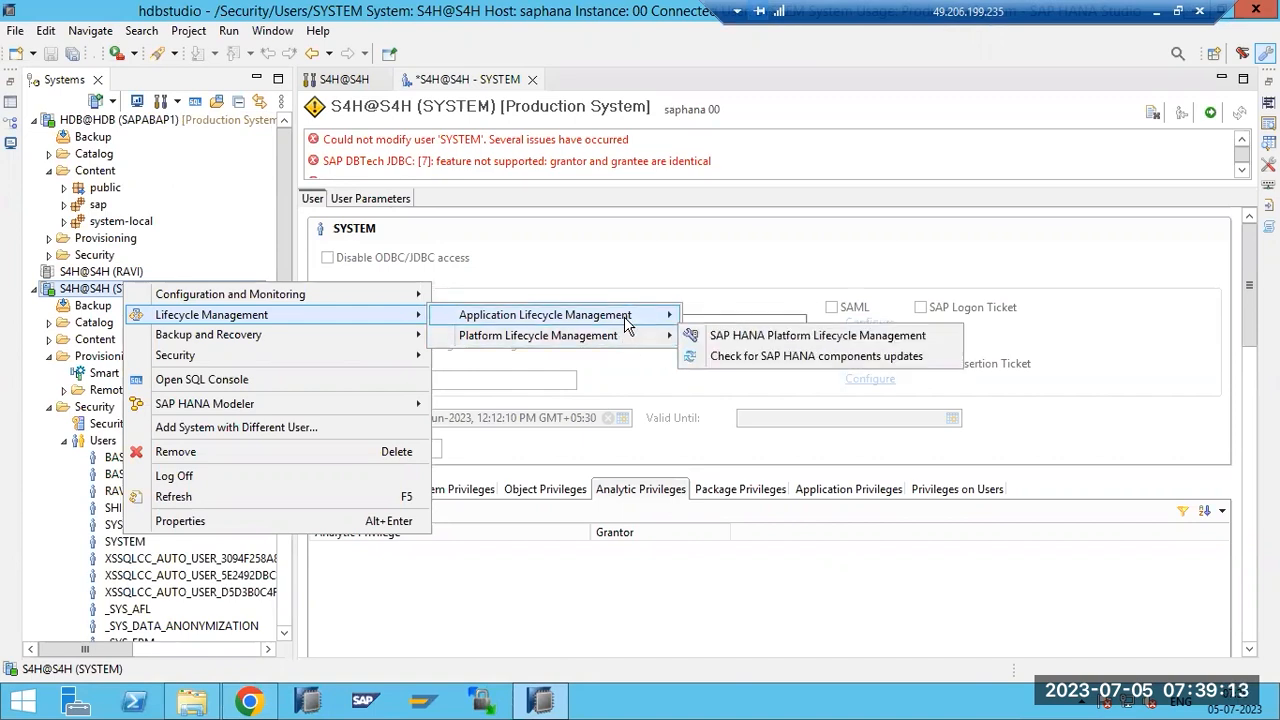
pyautogui.moveTo(622, 320)
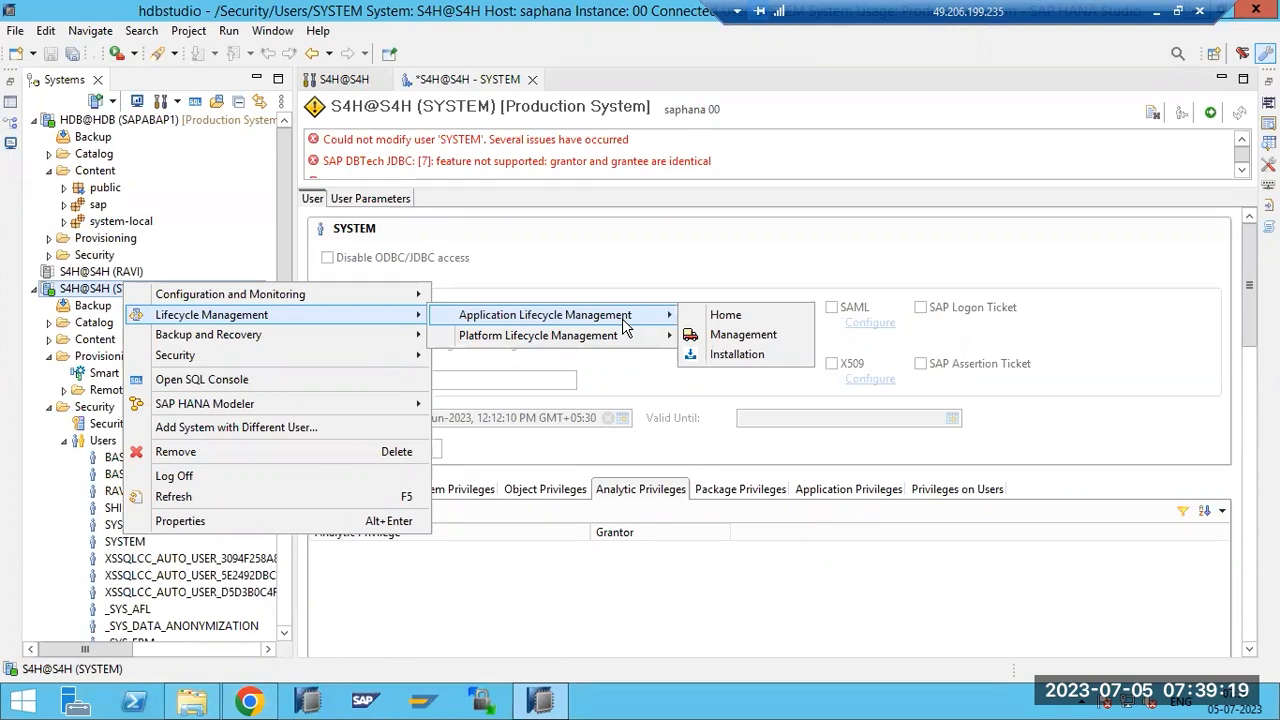
pyautogui.moveTo(613, 341)
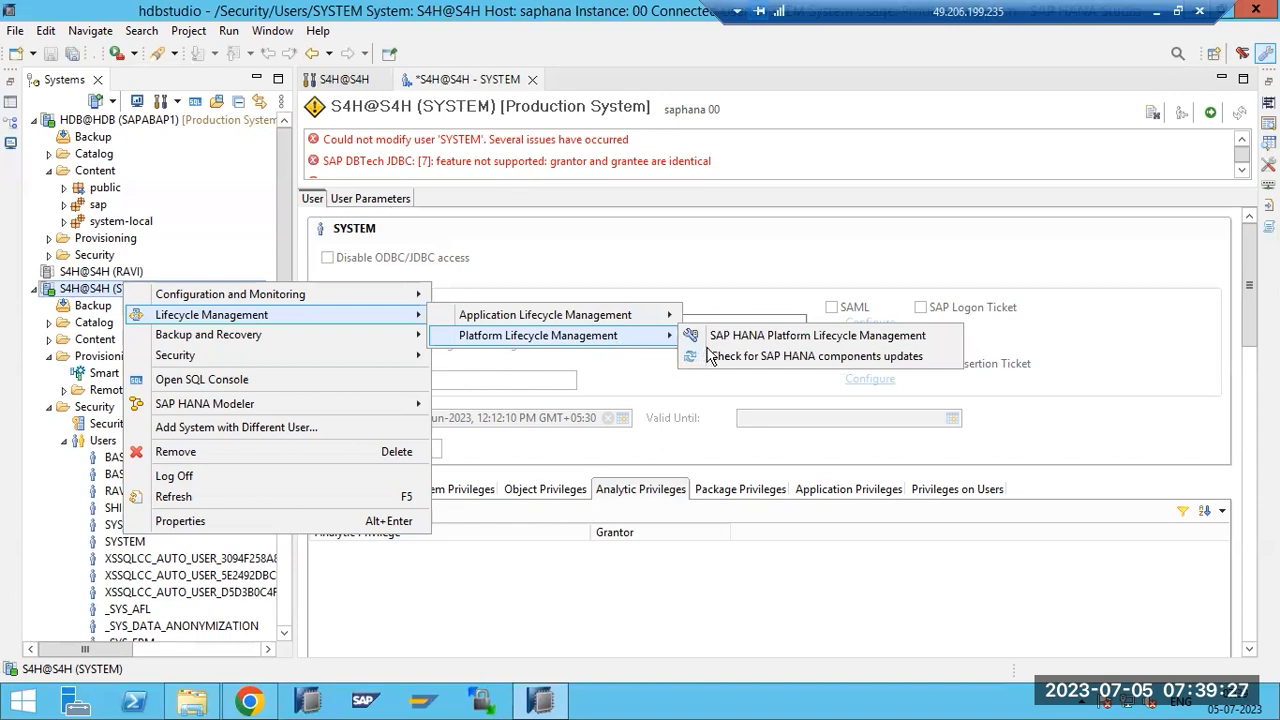
# Check for SAP HANA component updates with the host admin password, then cancel the Service Marketplace preferences.
pyautogui.click(762, 356)
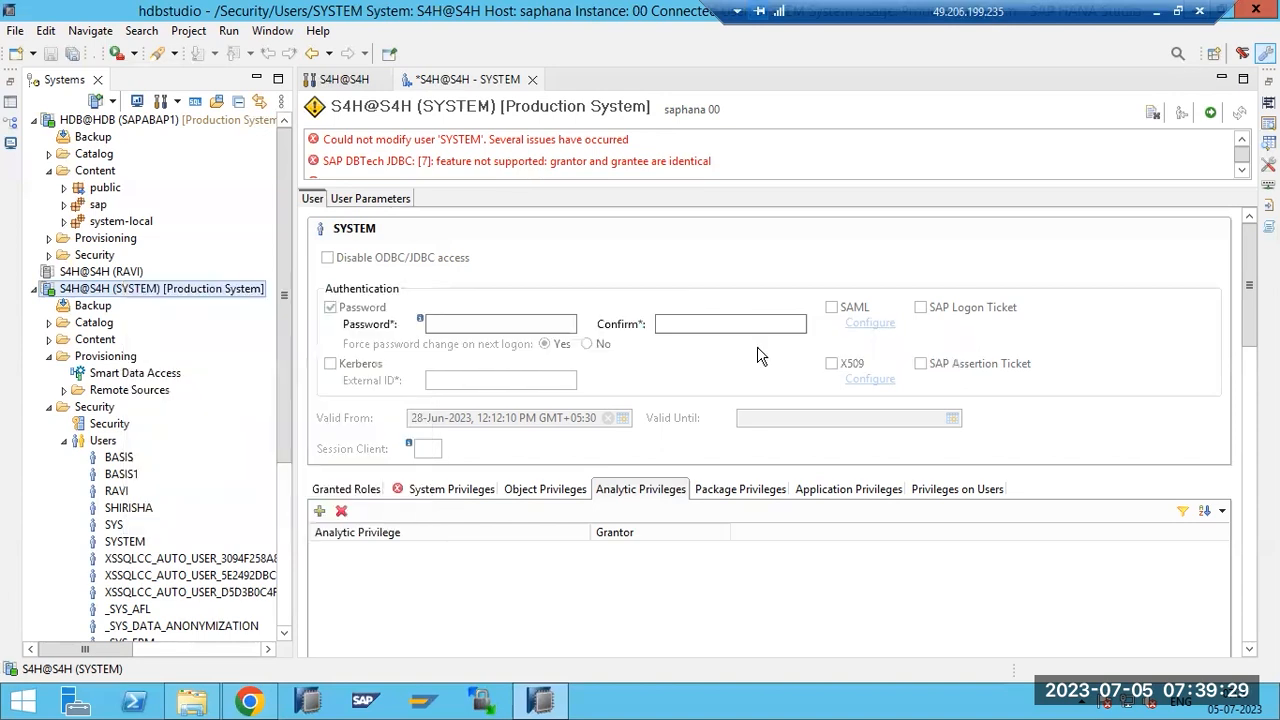
pyautogui.click(554, 319)
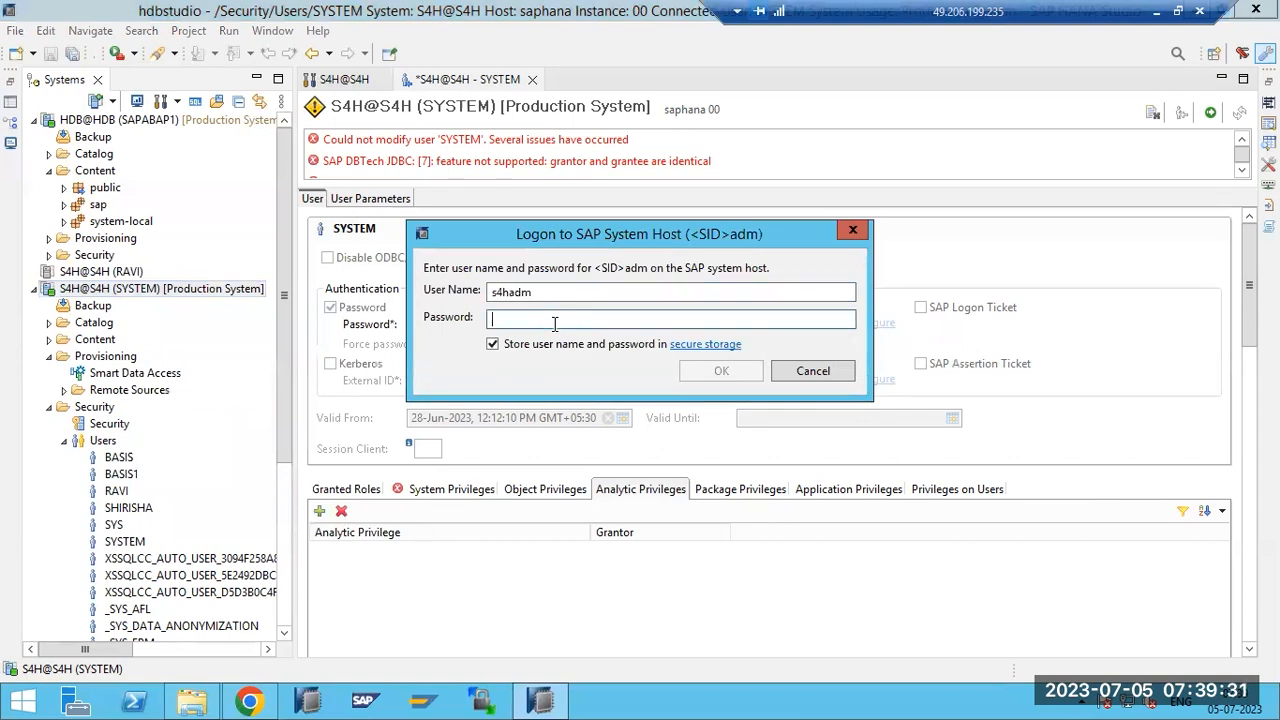
pyautogui.write('•')
pyautogui.press('BackSpace')
pyautogui.write('•••••••')
pyautogui.press('Return')
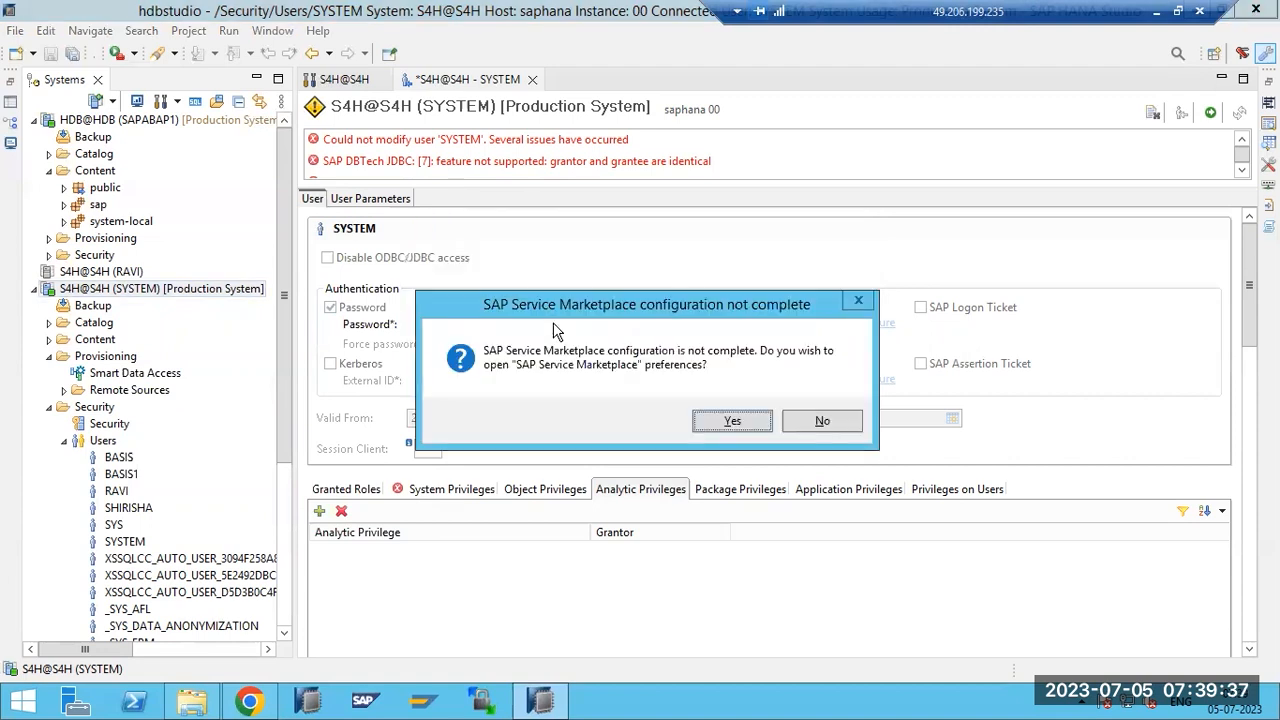
pyautogui.click(729, 424)
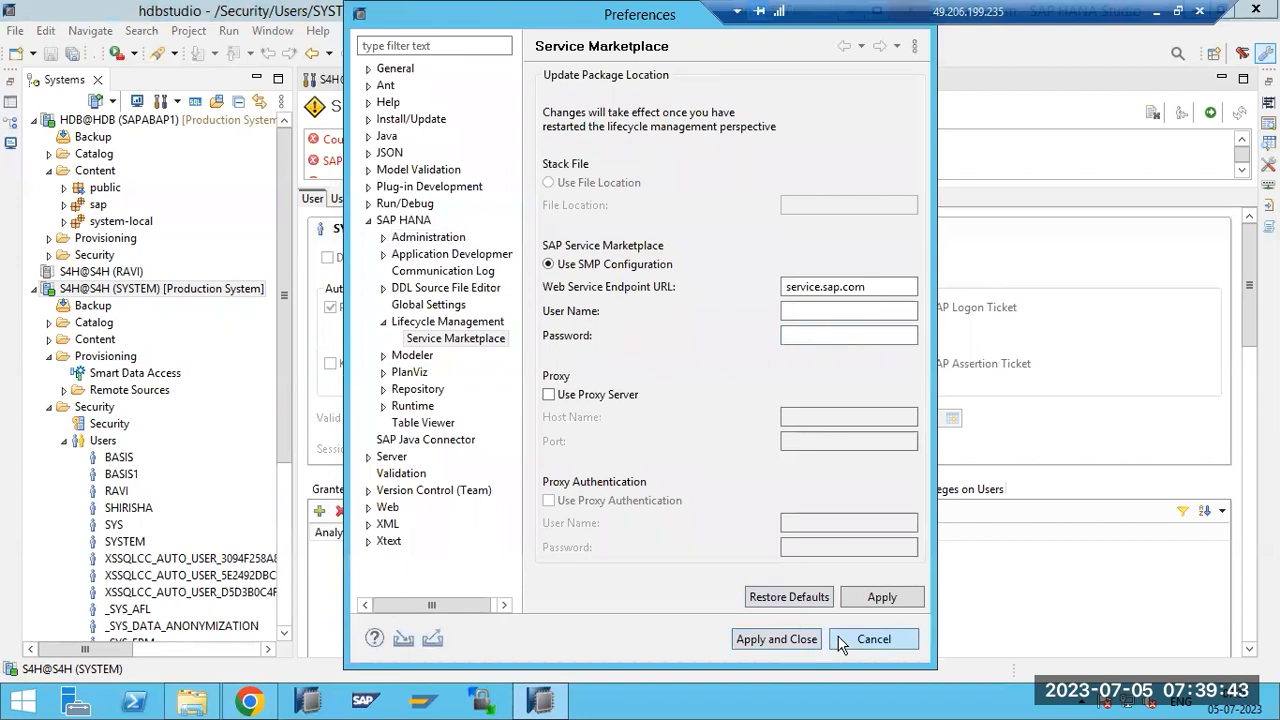
pyautogui.click(872, 639)
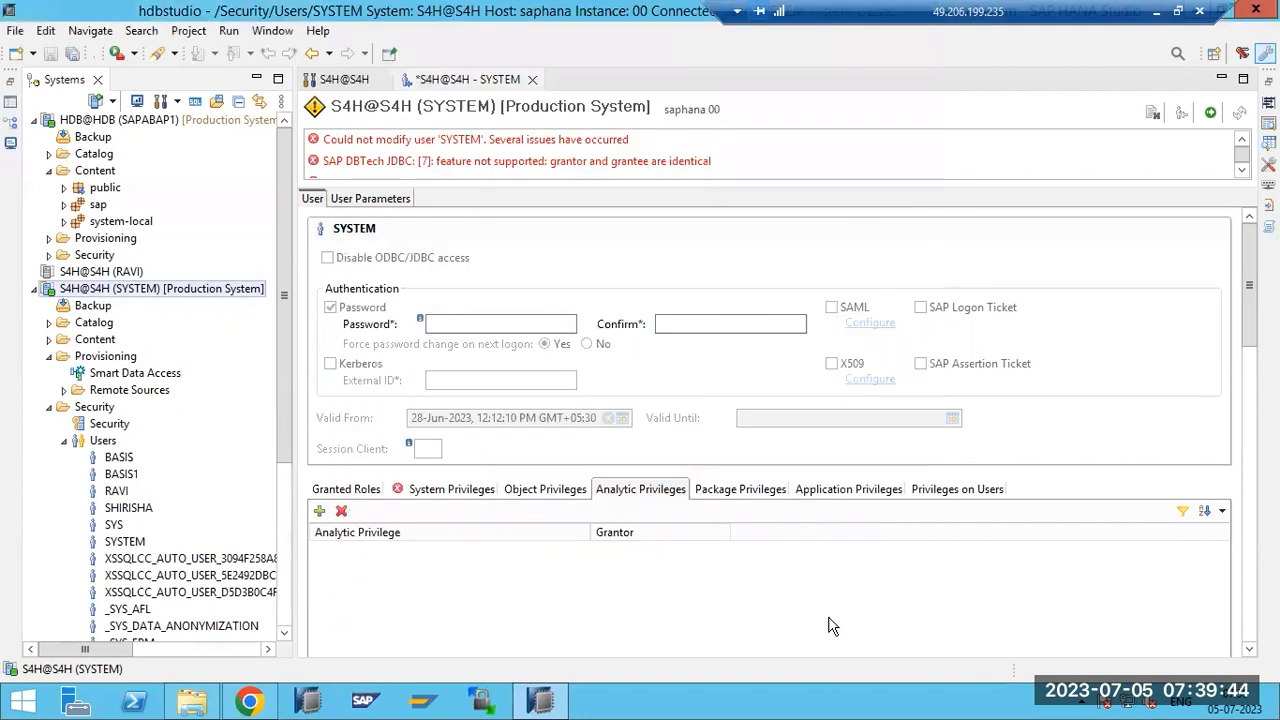
# Launch SAP HANA Platform Lifecycle Management for the S4H SYSTEM connection.
pyautogui.rightClick(165, 288)
pyautogui.moveTo(366, 314)
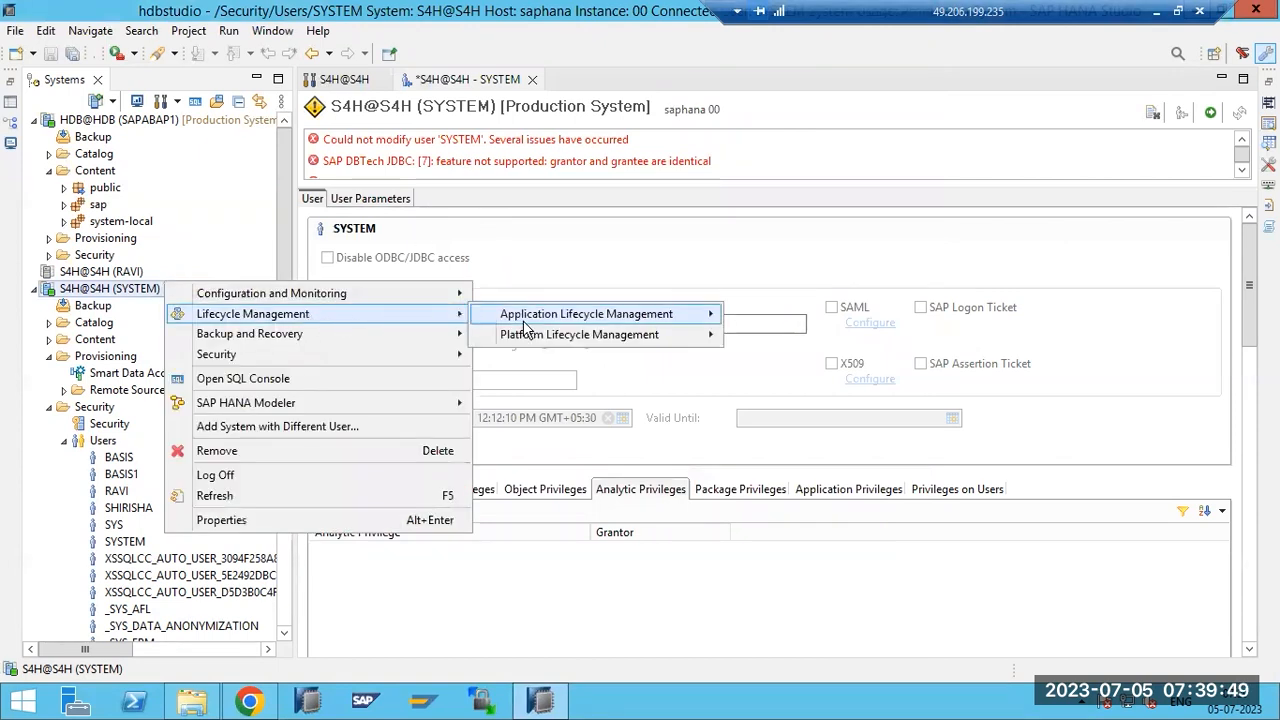
pyautogui.moveTo(572, 343)
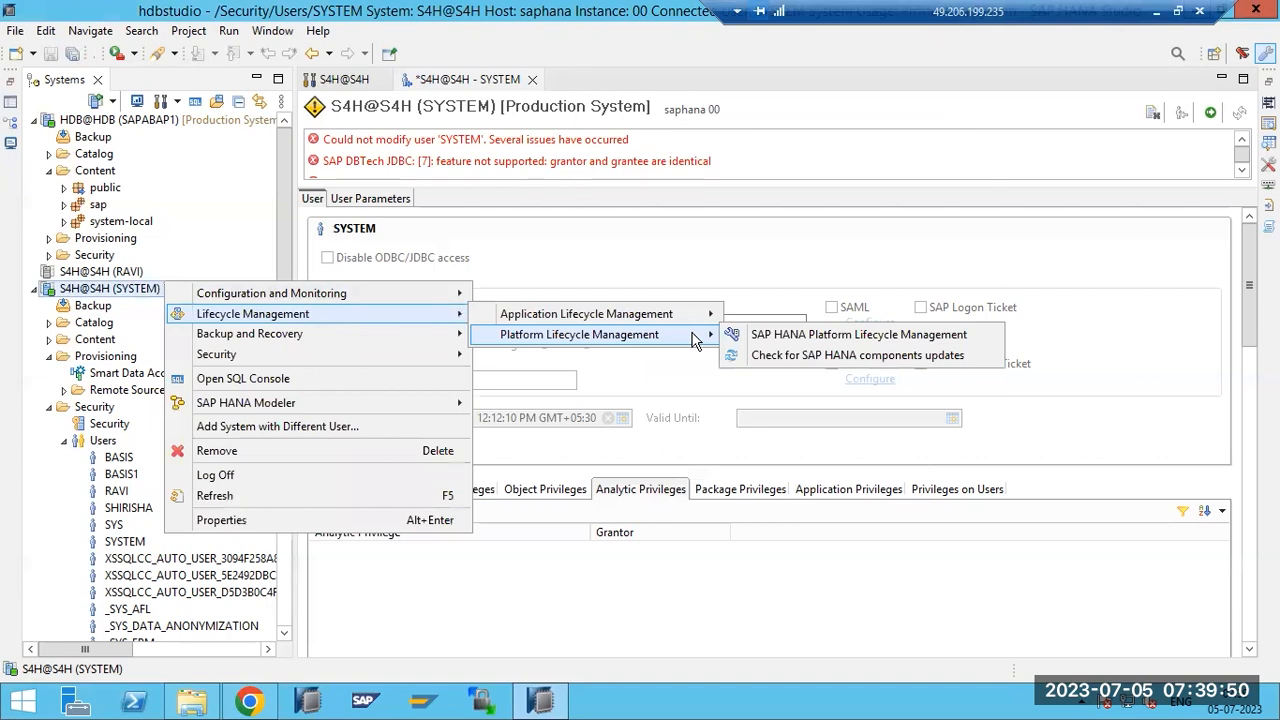
pyautogui.click(750, 342)
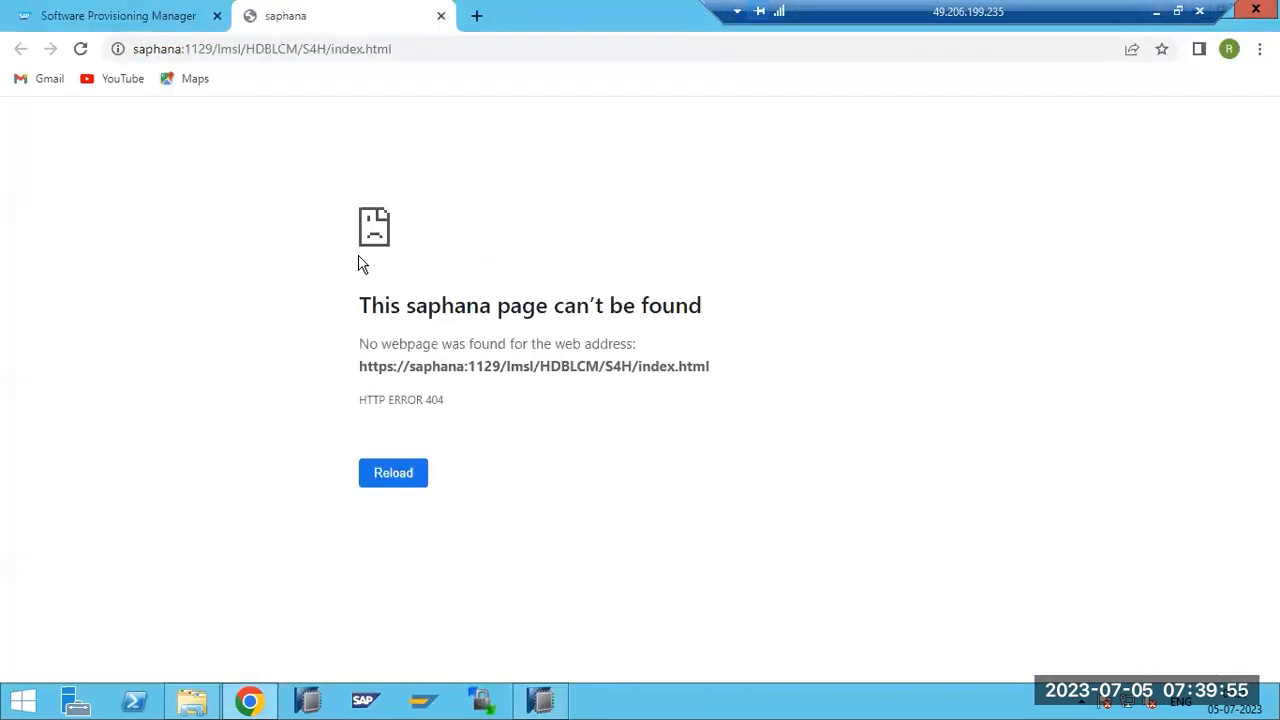
# Retry the HDBLCM page, close the 404 error tab and switch back to SAP HANA Studio.
pyautogui.click(409, 474)
pyautogui.click(440, 15)
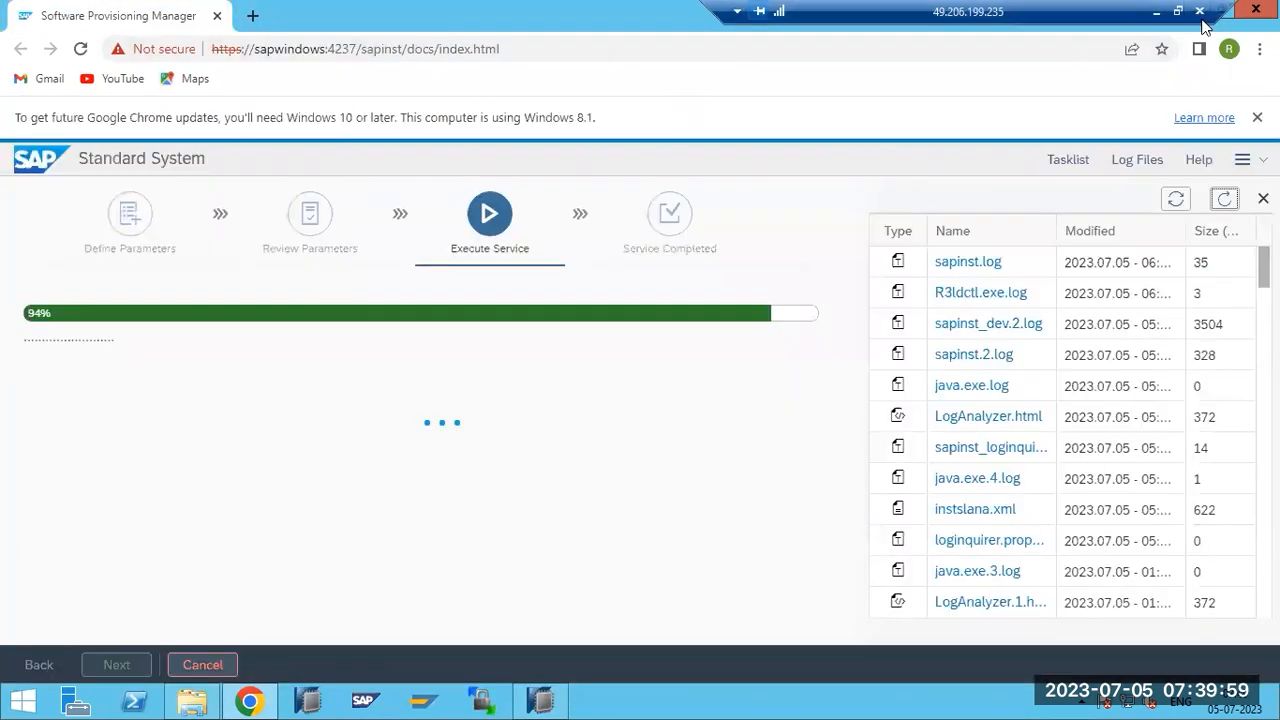
pyautogui.click(560, 706)
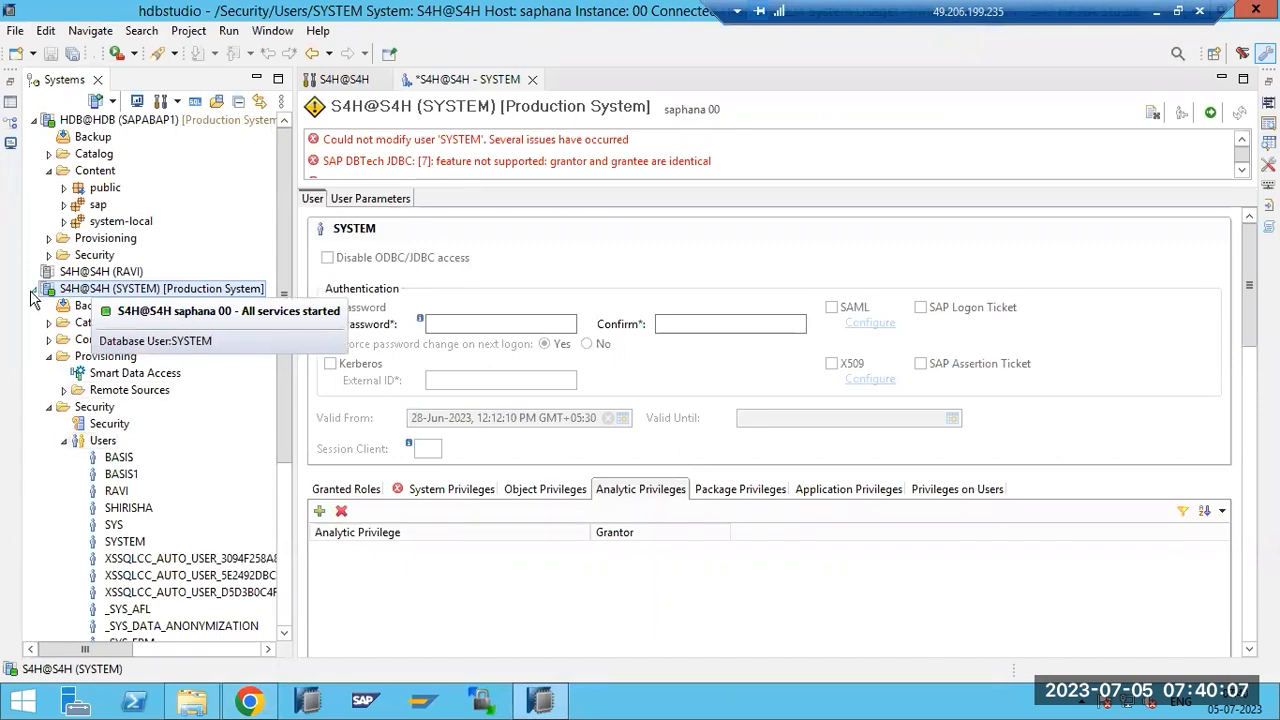
# Open a SQL console on S4H@S4H (SYSTEM) and type 'select' in it.
pyautogui.rightClick(66, 290)
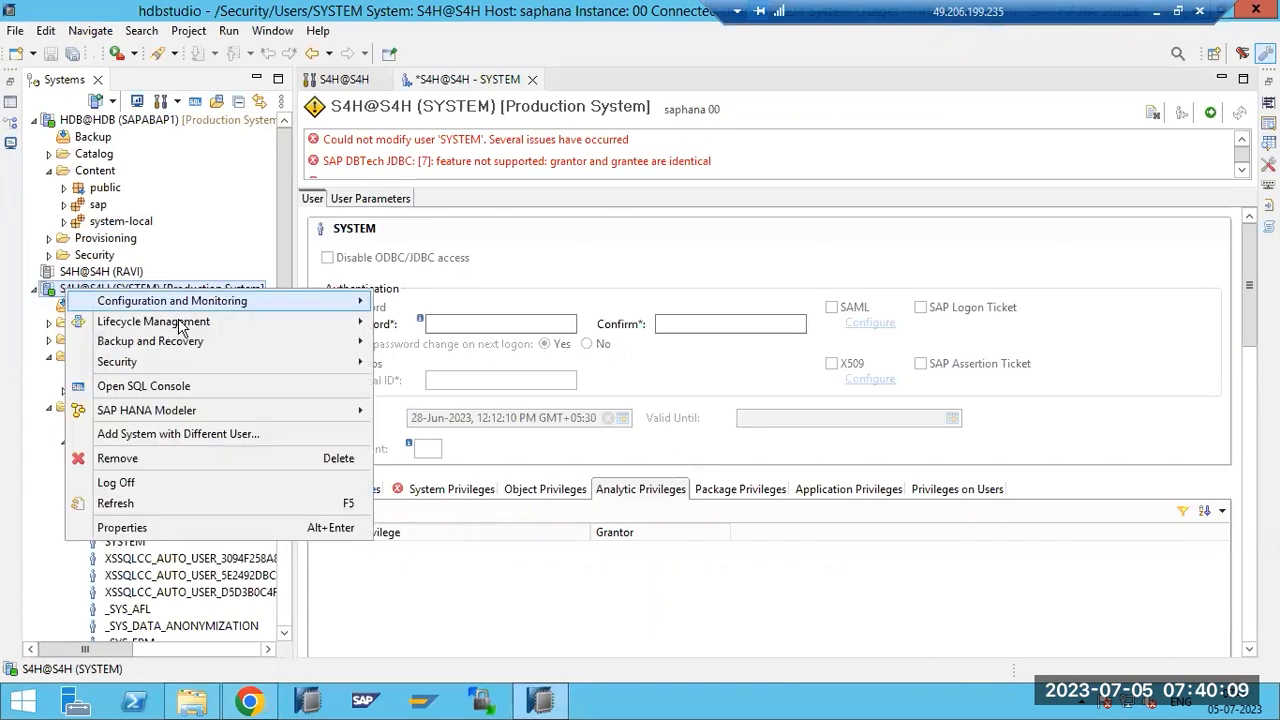
pyautogui.moveTo(200, 346)
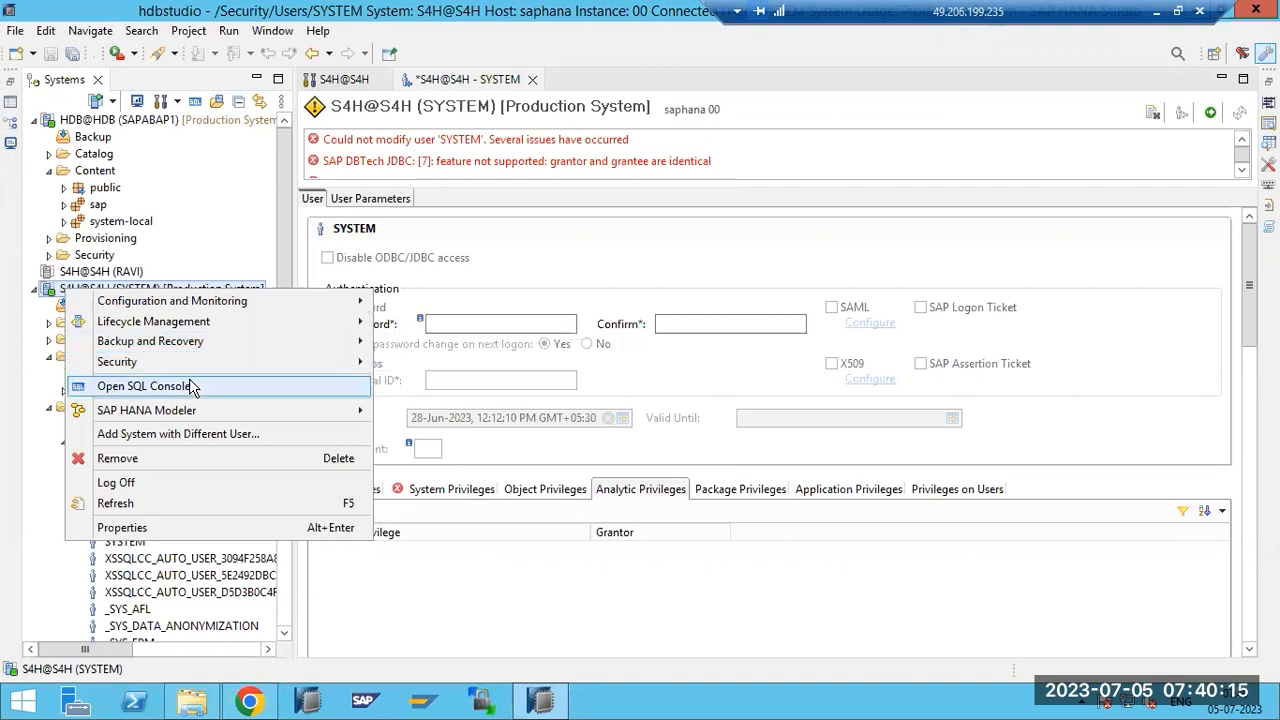
pyautogui.click(192, 387)
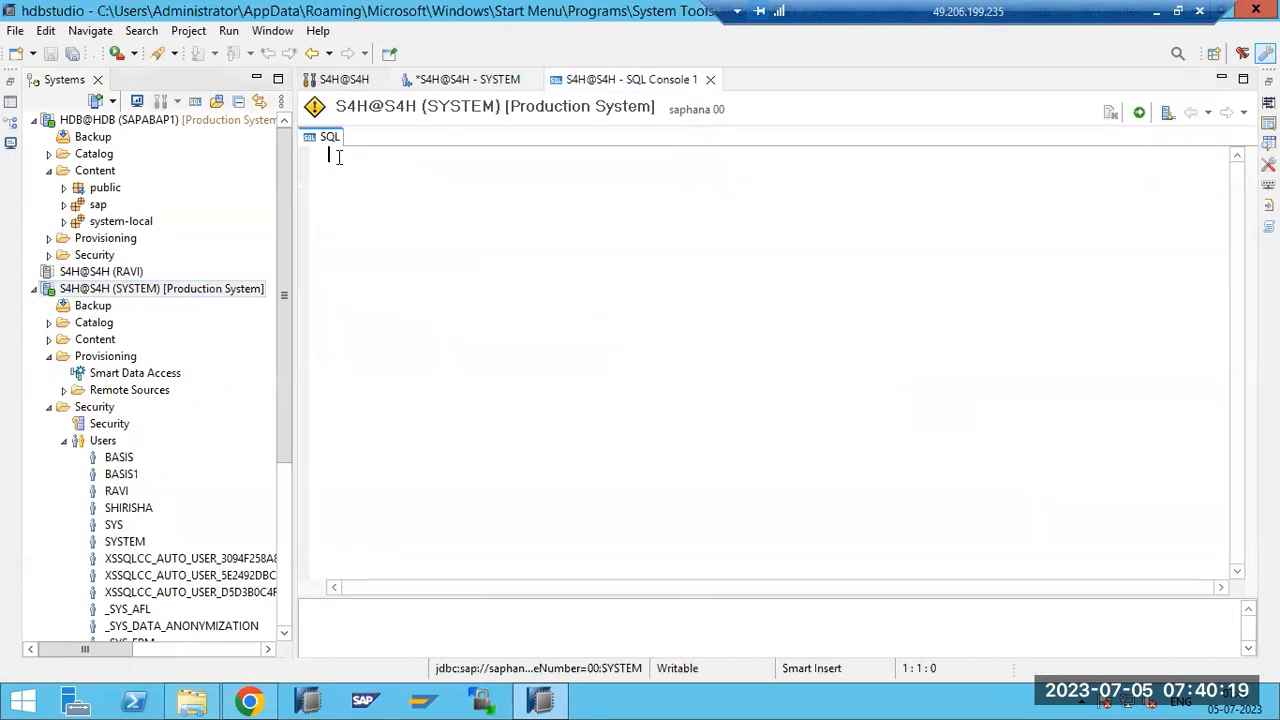
pyautogui.write('select')
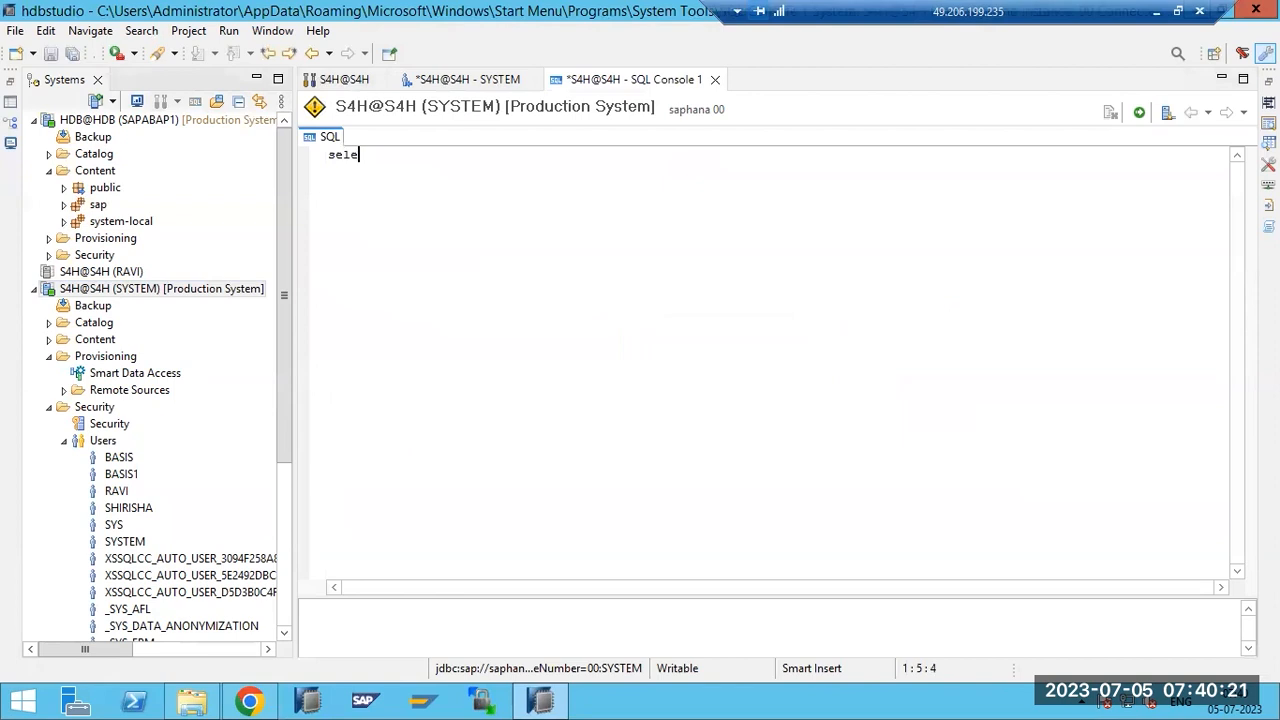
# Select S4H@S4H (SYSTEM) in the tree and bring up its actions menu.
pyautogui.click(66, 296)
pyautogui.rightClick(76, 297)
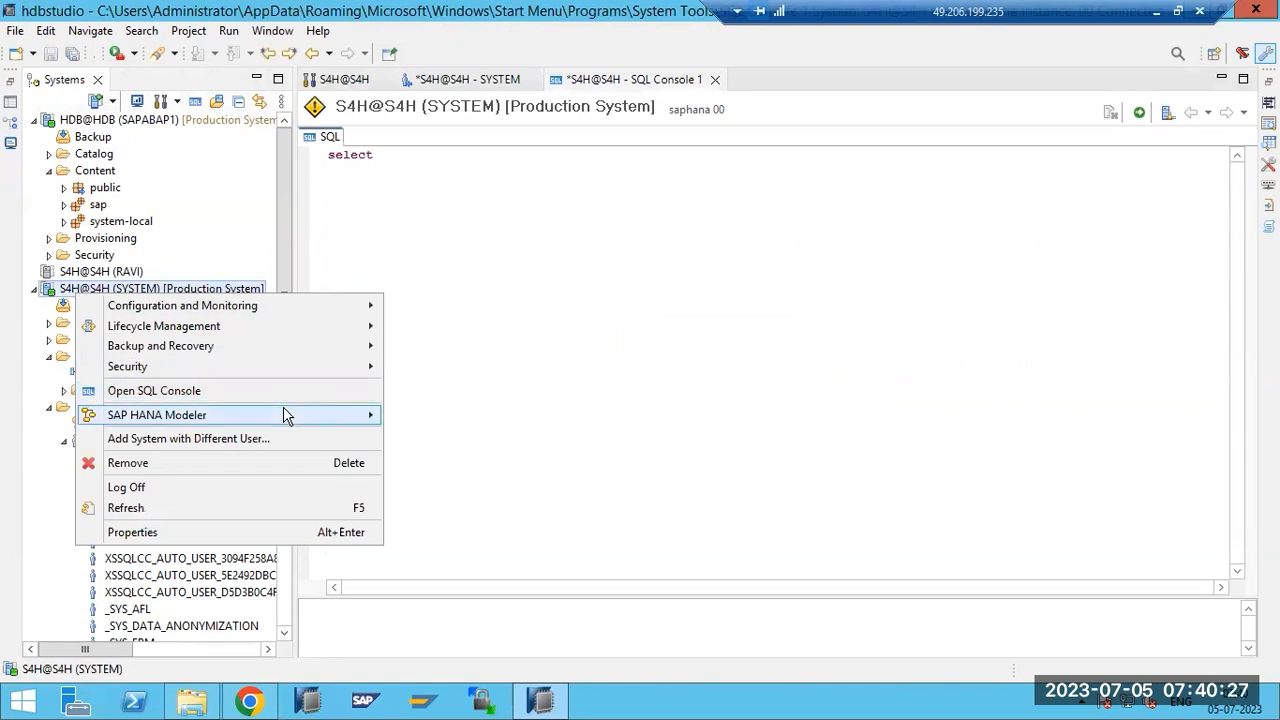
pyautogui.moveTo(308, 416)
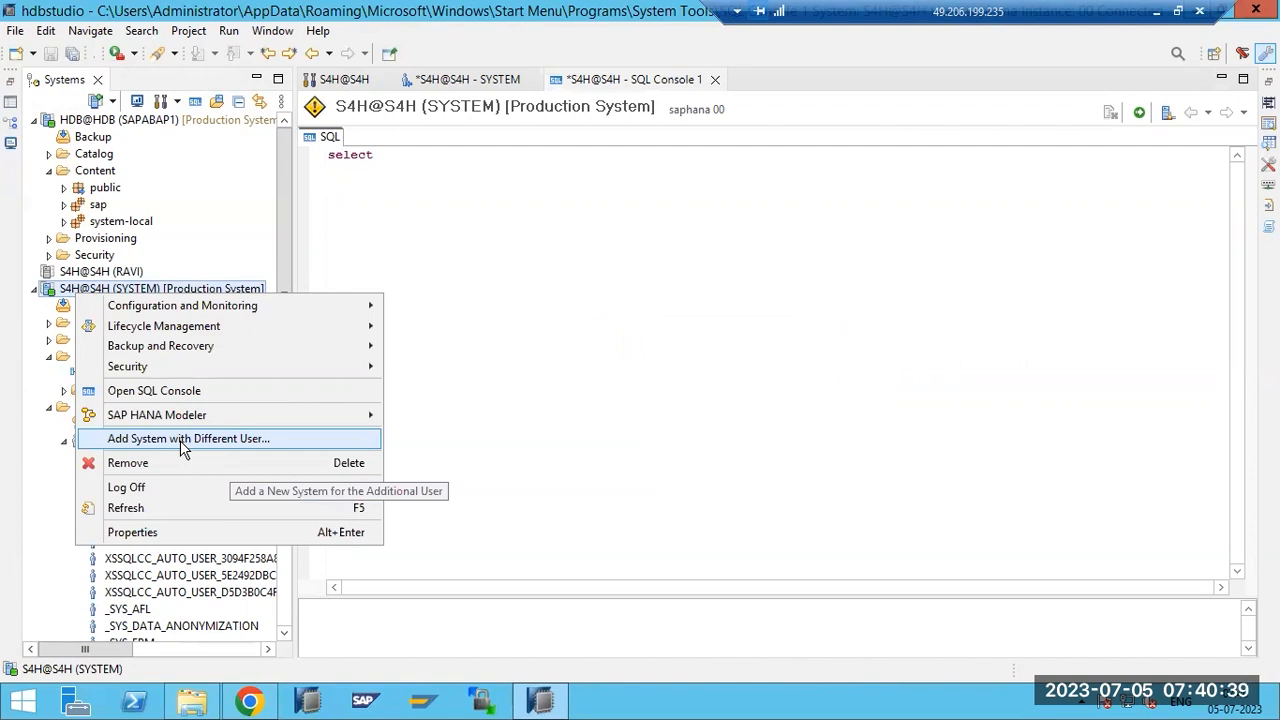
# View the License page of S4H@S4H's properties, cancel, and collapse the system node.
pyautogui.click(138, 533)
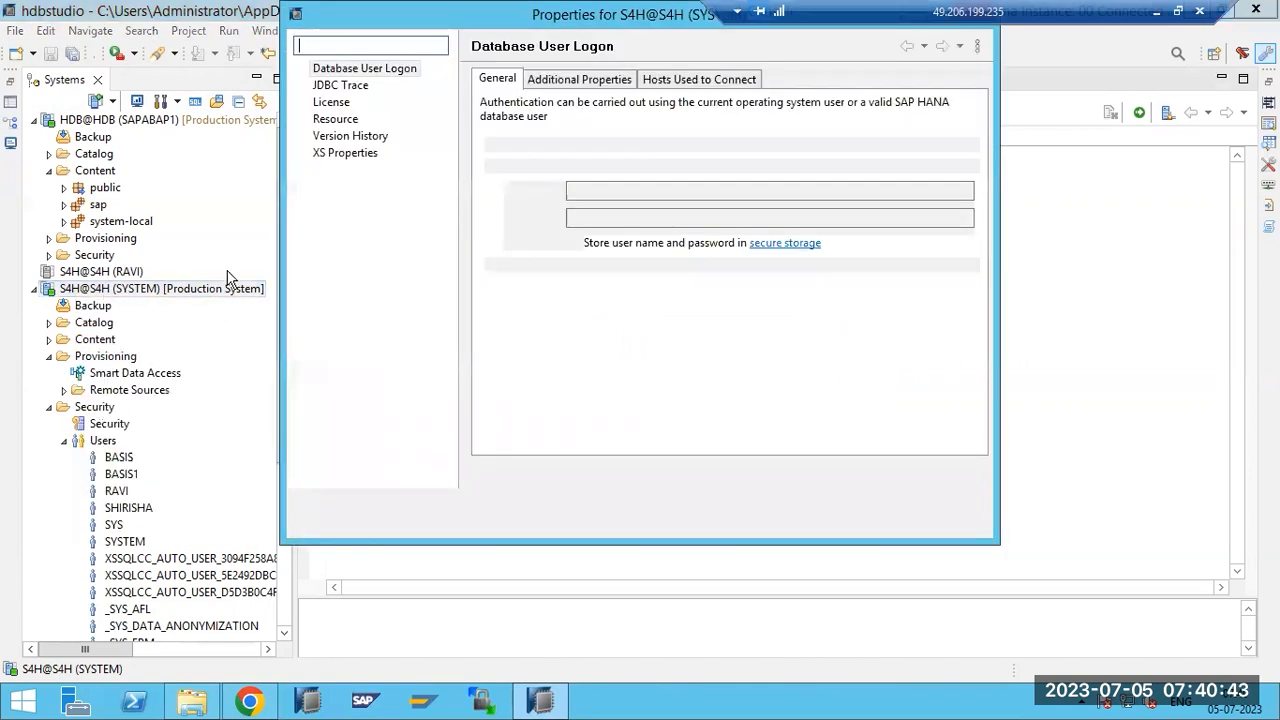
pyautogui.click(333, 103)
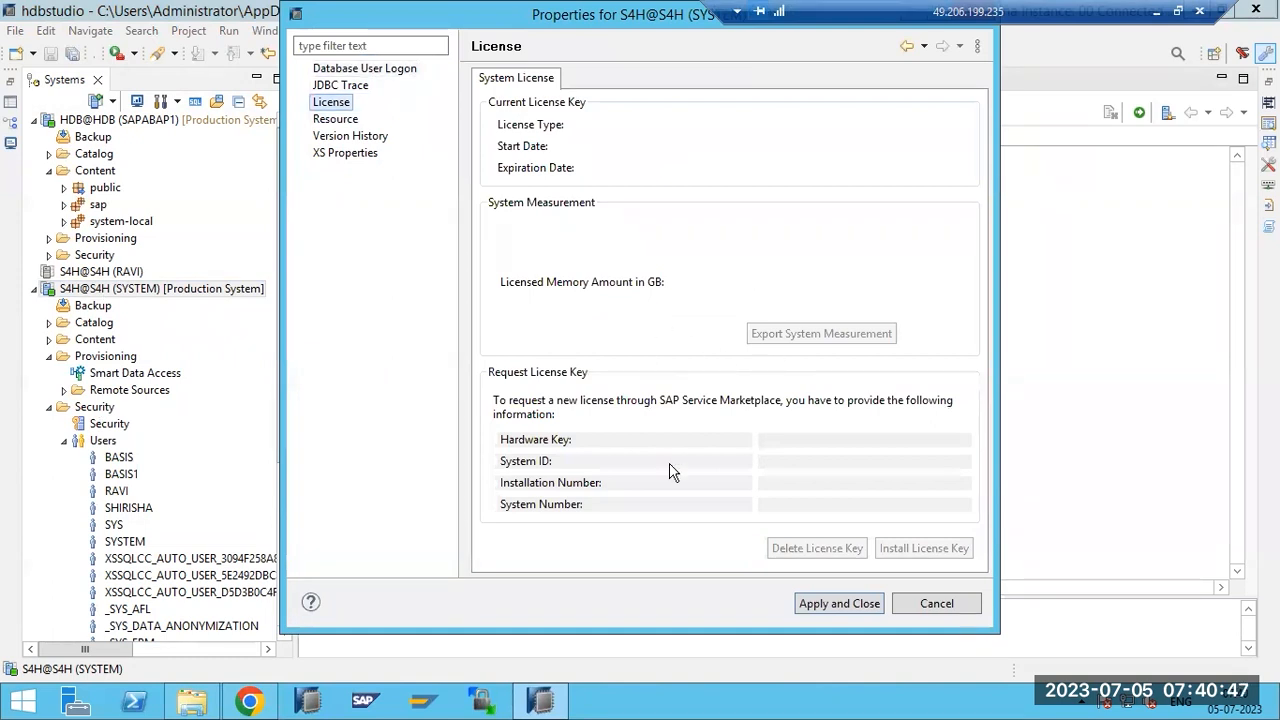
pyautogui.click(936, 604)
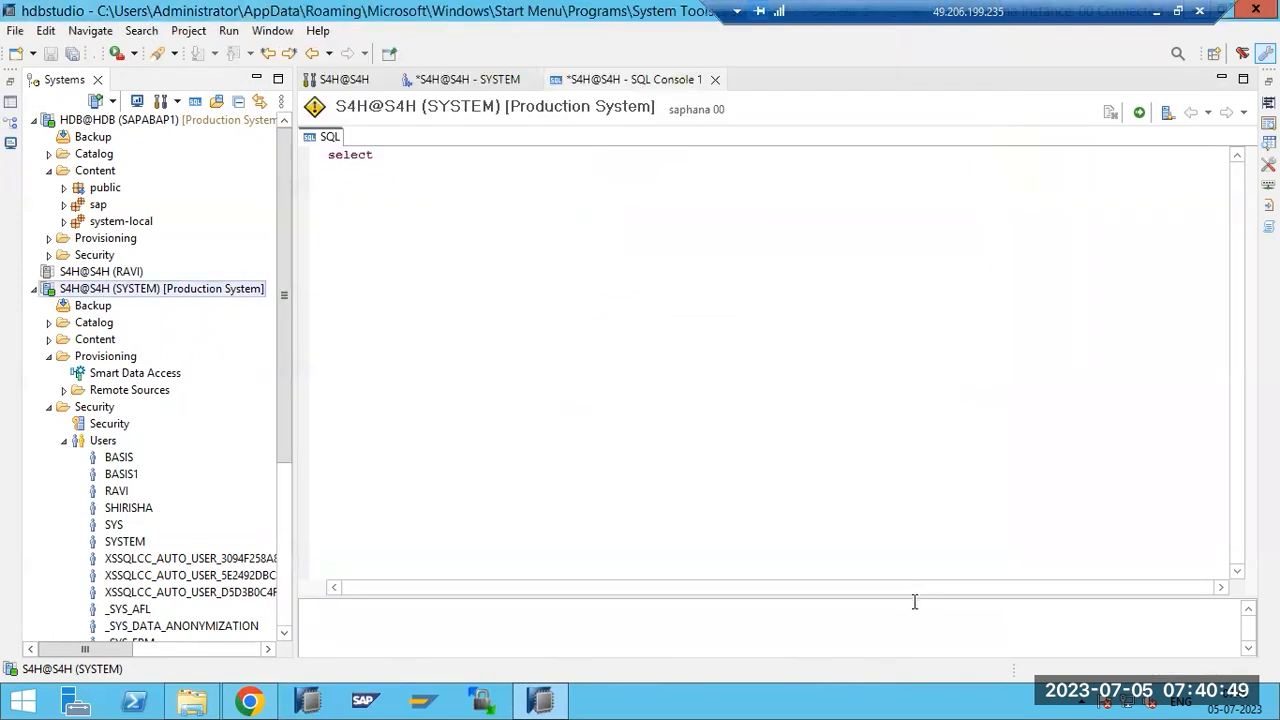
pyautogui.click(38, 289)
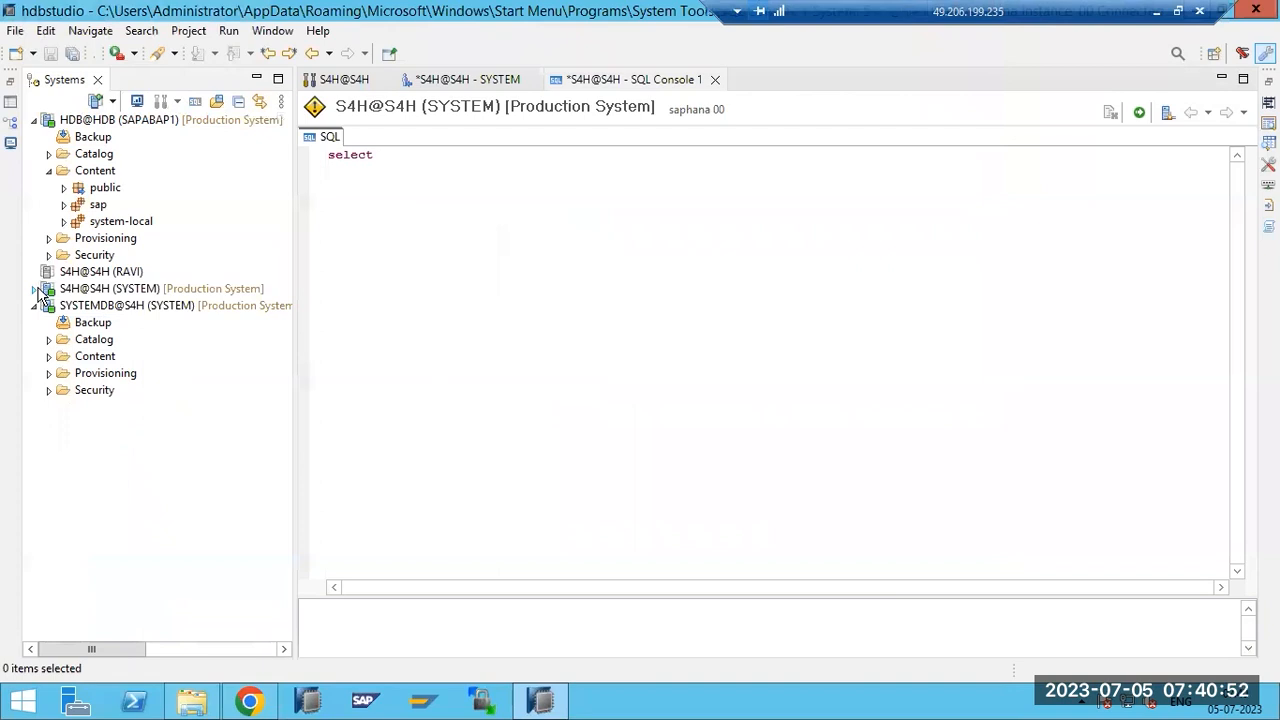
# Collapse the HDB Content folder and expand Provisioning under the HDB system.
pyautogui.click(48, 171)
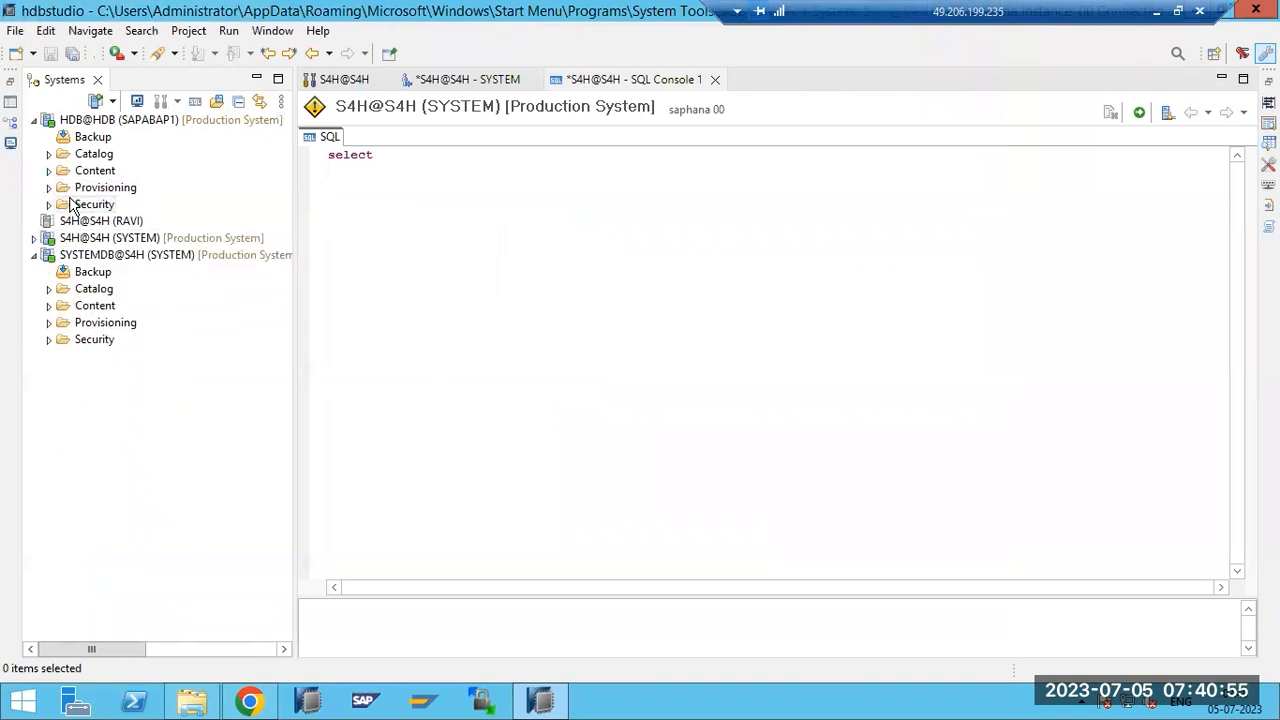
pyautogui.rightClick(120, 119)
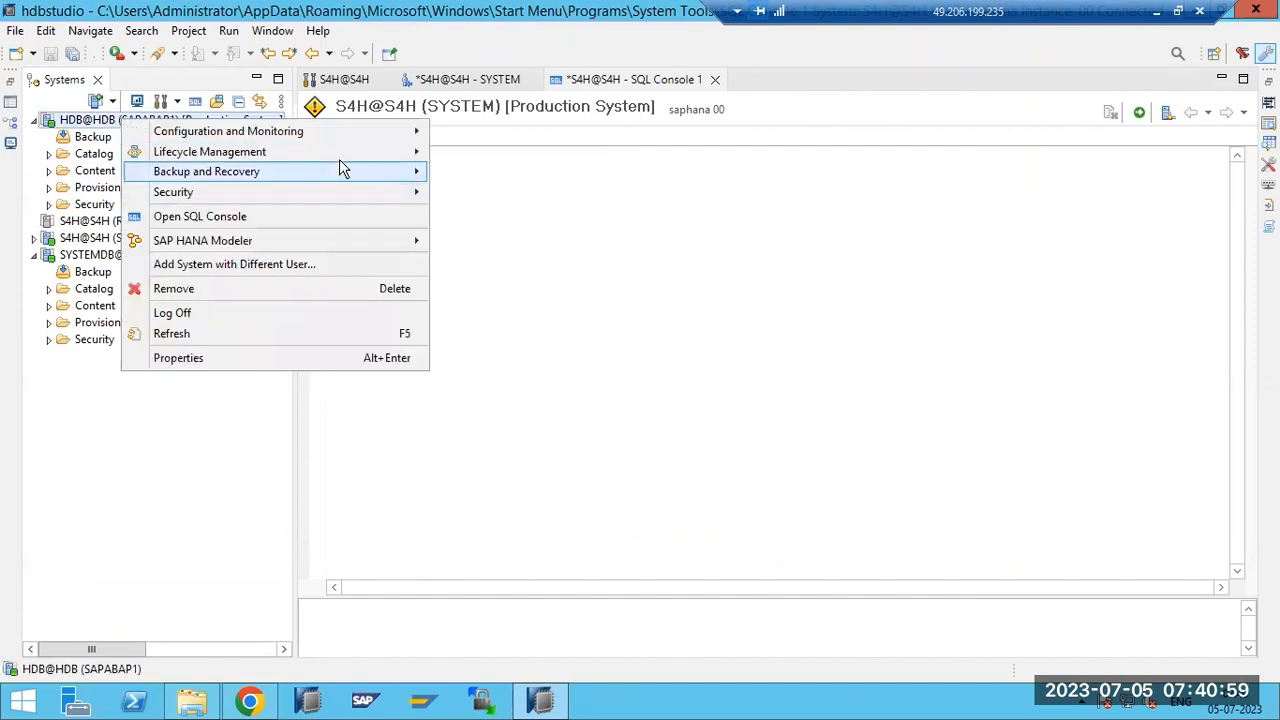
pyautogui.click(74, 253)
pyautogui.rightClick(74, 253)
pyautogui.click(88, 190)
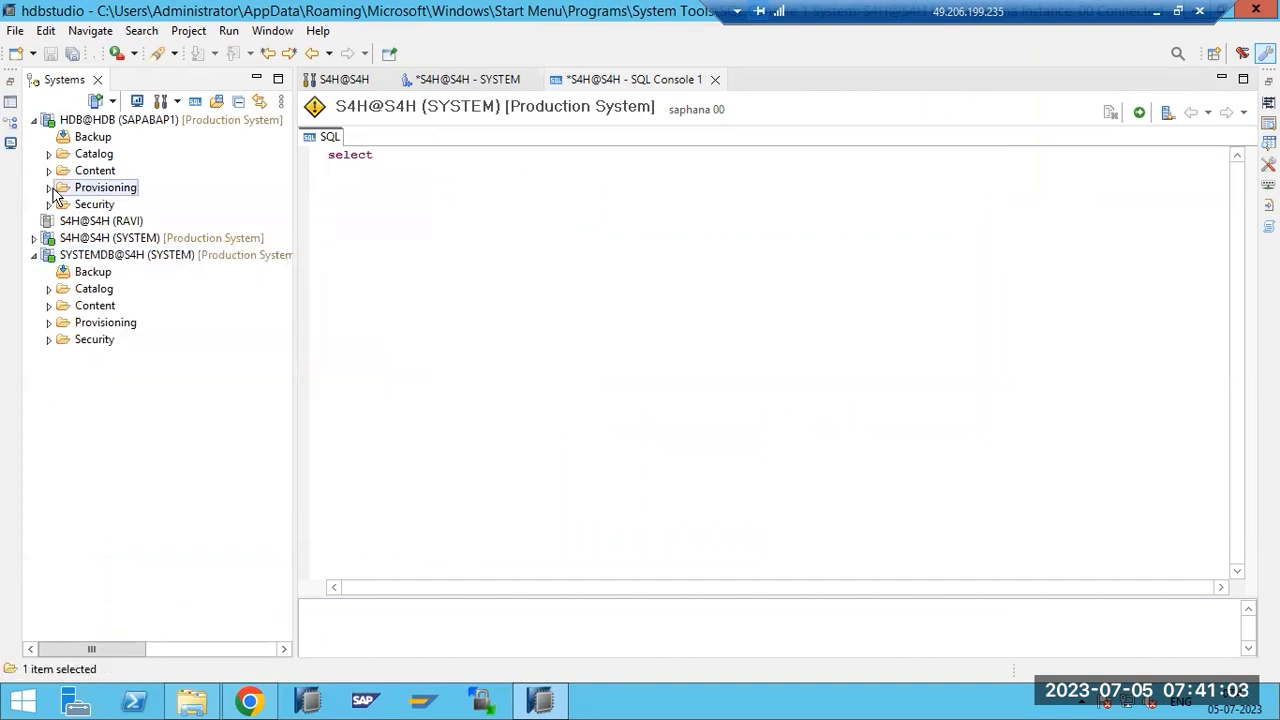
pyautogui.click(50, 188)
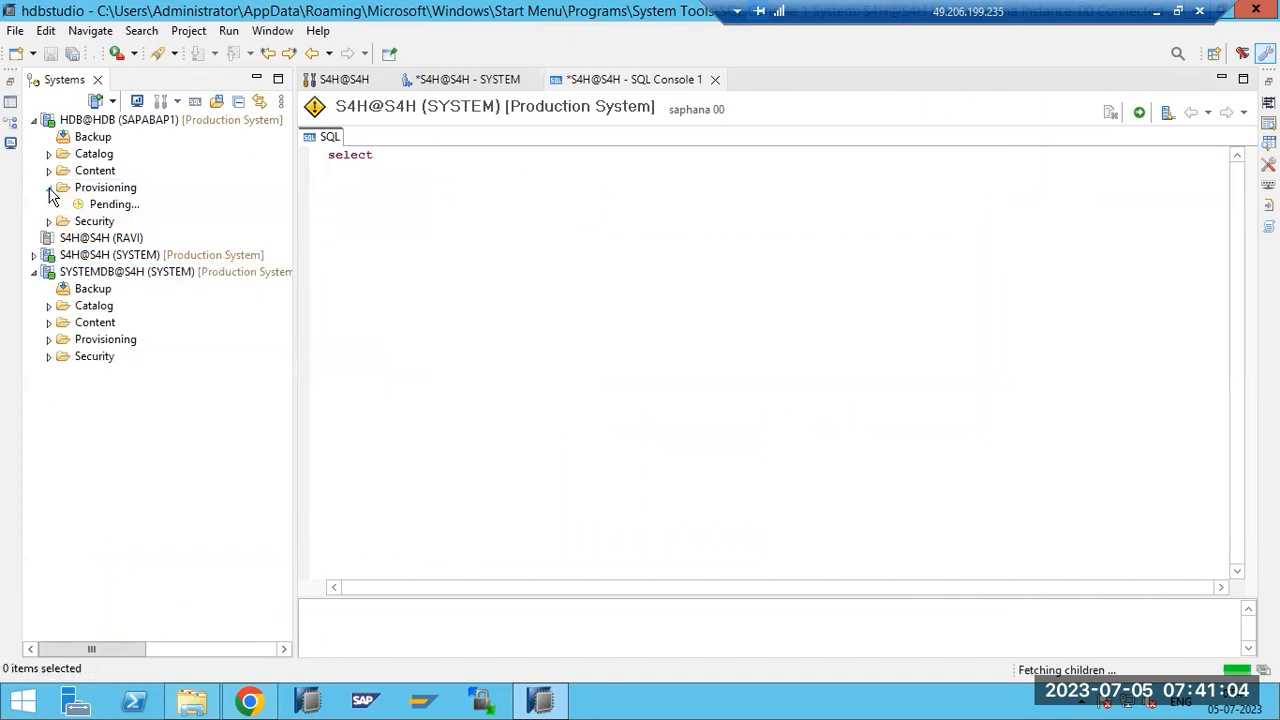
pyautogui.click(110, 189)
pyautogui.rightClick(104, 188)
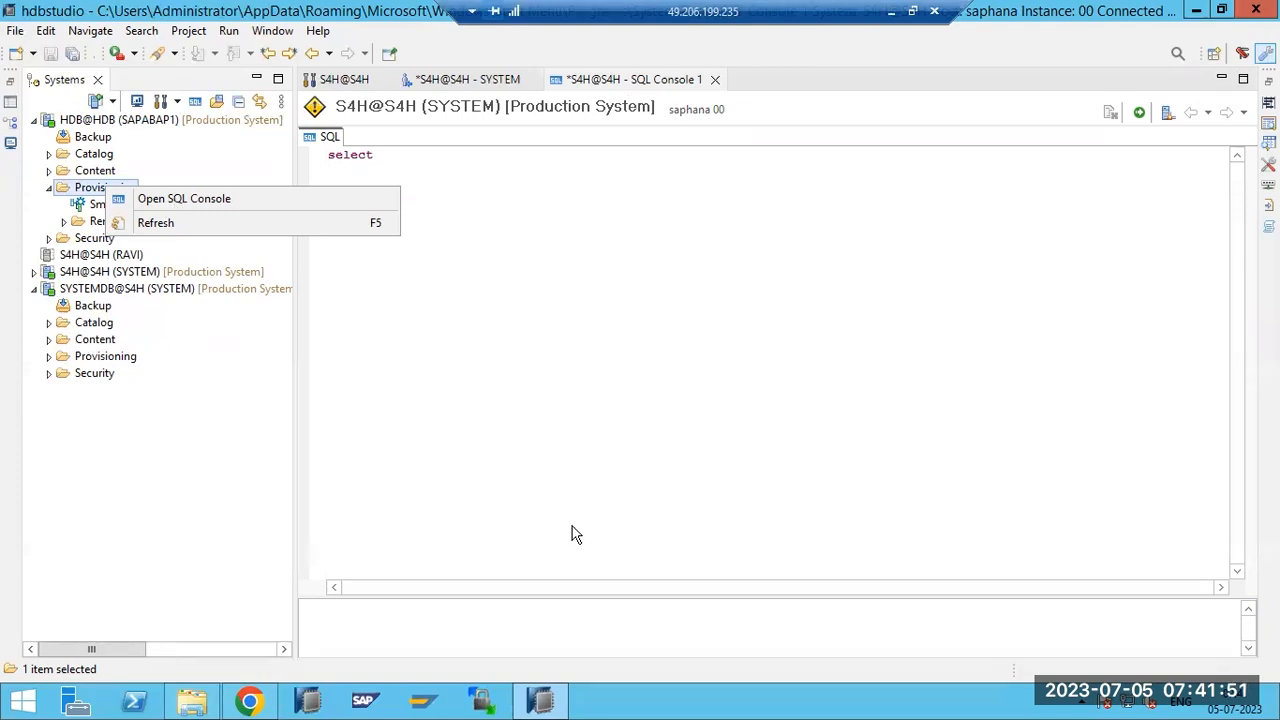
# Minimize the remote desktop, bring Paint forward and undo the old drawing.
pyautogui.click(594, 488)
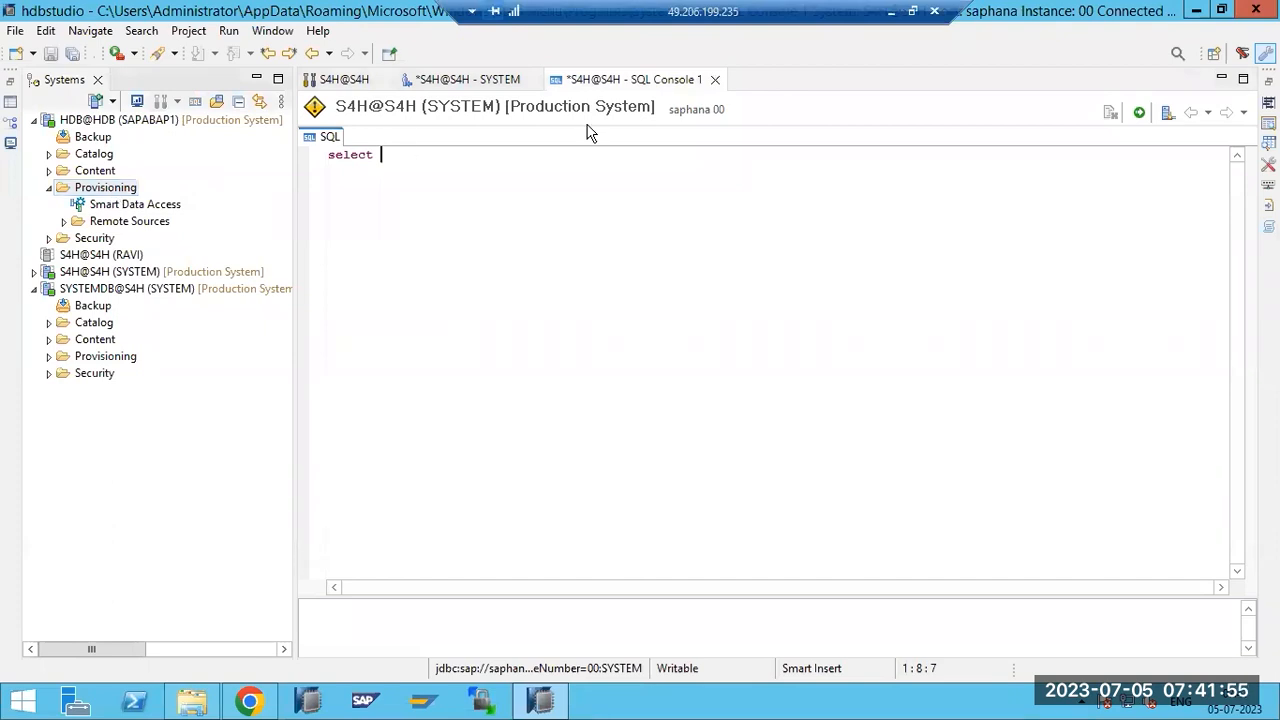
pyautogui.click(891, 12)
pyautogui.click(897, 699)
pyautogui.hotkey('ctrl', 'z')
pyautogui.hotkey('ctrl', 'z')
pyautogui.hotkey('ctrl', 'z')
pyautogui.hotkey('ctrl', 'z')
pyautogui.hotkey('ctrl', 'z')
pyautogui.hotkey('ctrl', 'z')
pyautogui.hotkey('ctrl', 'z')
pyautogui.hotkey('ctrl', 'z')
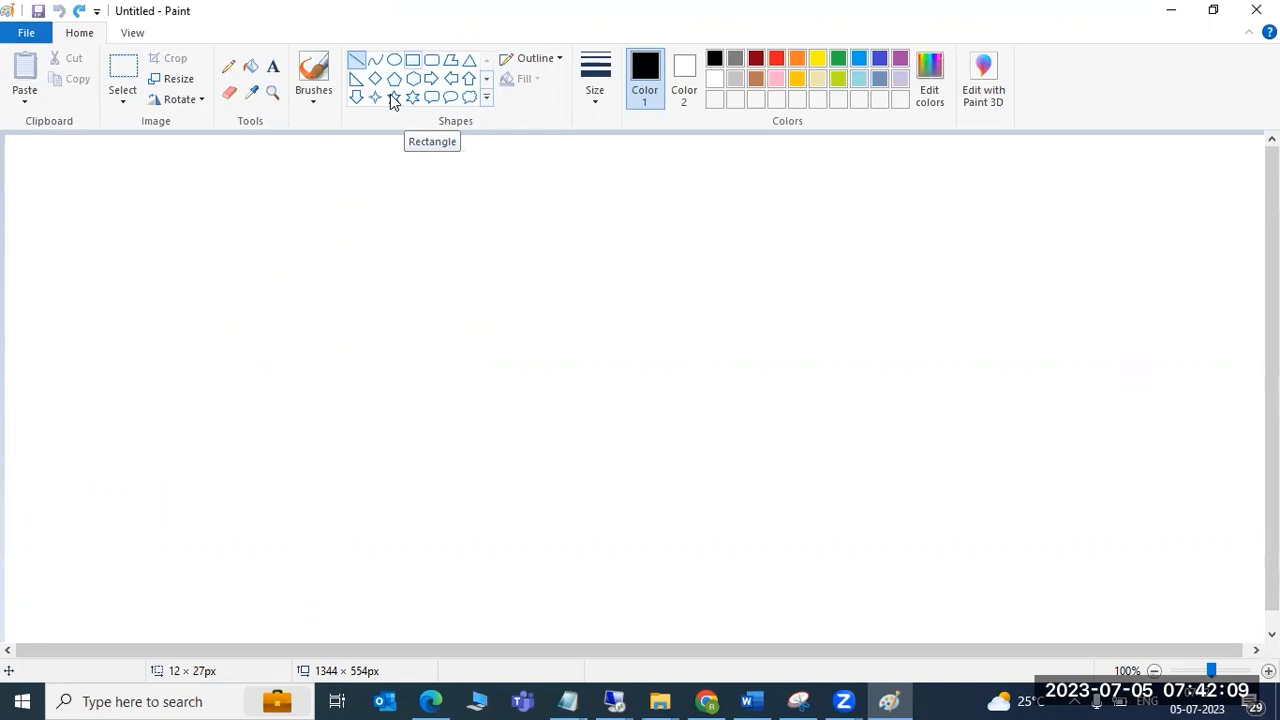
# Draw four rectangles at the top-left, bottom-left, top-right and bottom-right of the canvas.
pyautogui.click(412, 60)
pyautogui.moveTo(68, 162); pyautogui.dragTo(321, 304)
pyautogui.moveTo(90, 456); pyautogui.dragTo(334, 591)
pyautogui.moveTo(758, 155); pyautogui.dragTo(989, 291)
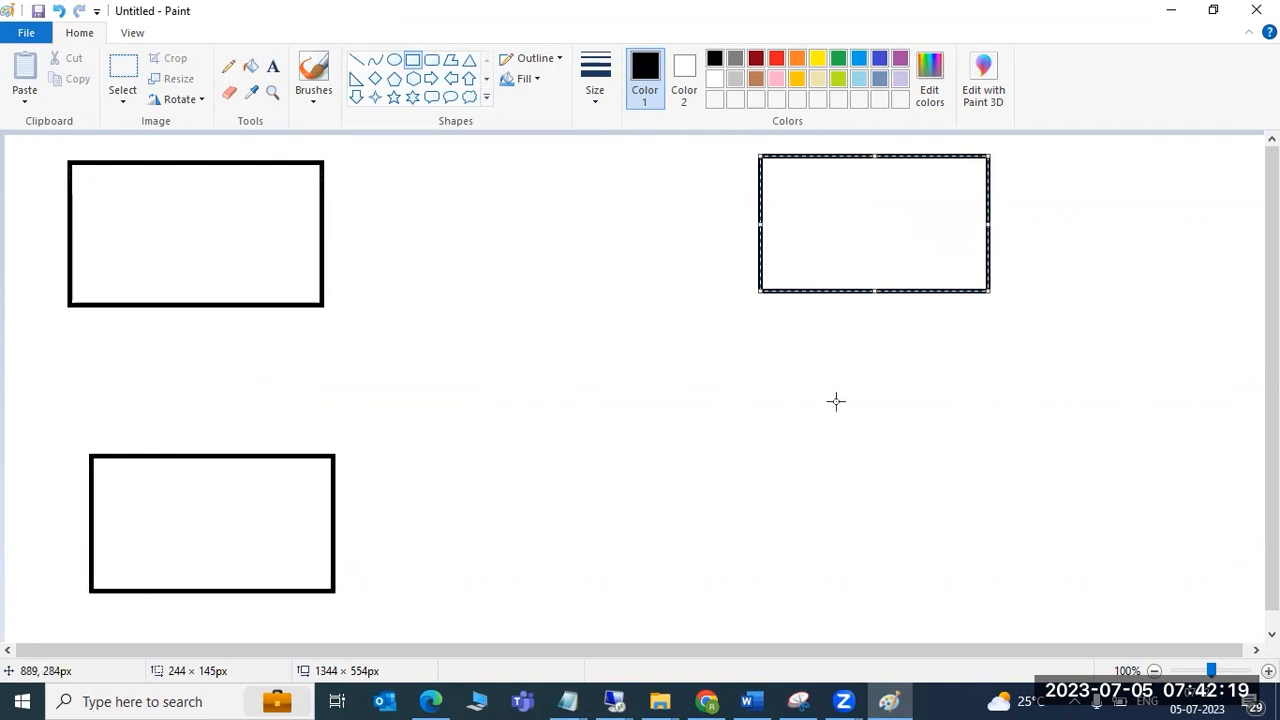
pyautogui.moveTo(754, 444); pyautogui.dragTo(1082, 584)
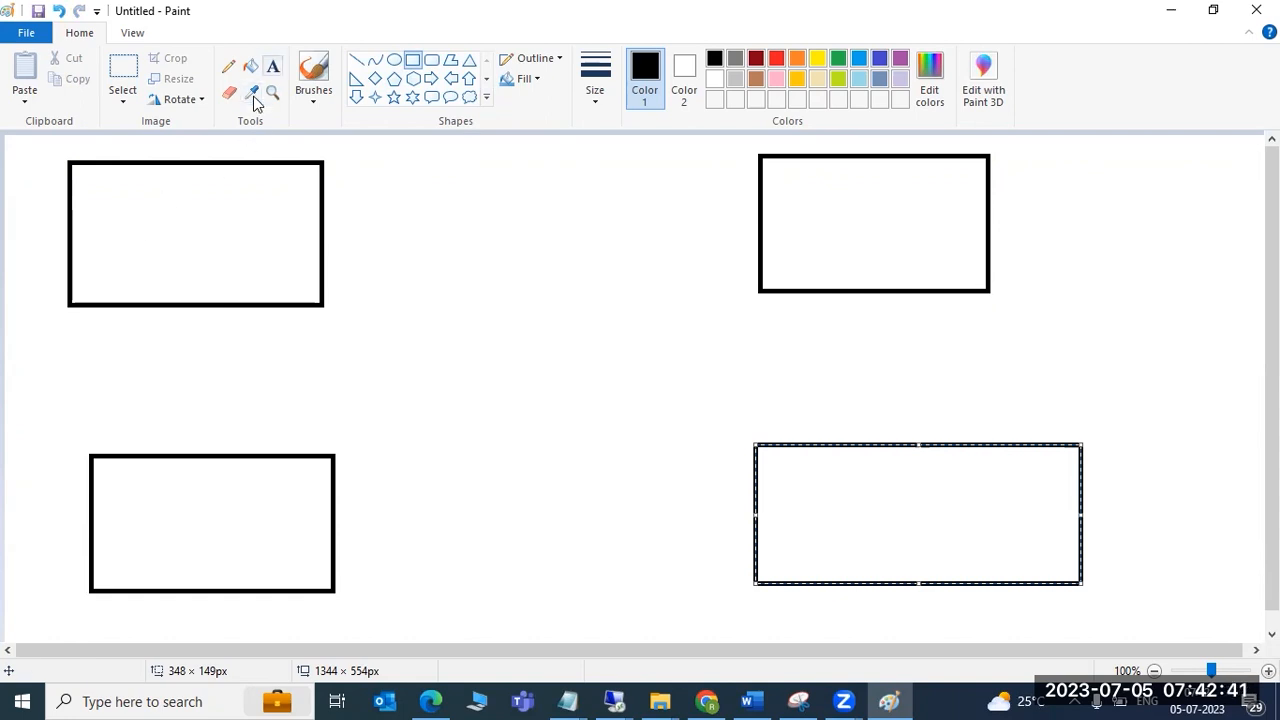
pyautogui.click(129, 236)
# Label the boxes SQ, ORACLE, DB2 and BIG DATA with the Text tool.
pyautogui.click(272, 66)
pyautogui.click(129, 212)
pyautogui.write('SQl')
pyautogui.click(158, 510)
pyautogui.write('ORACLE')
pyautogui.click(832, 502)
pyautogui.write('DB2')
pyautogui.click(814, 212)
pyautogui.click(813, 201)
pyautogui.write('BIG DATA')
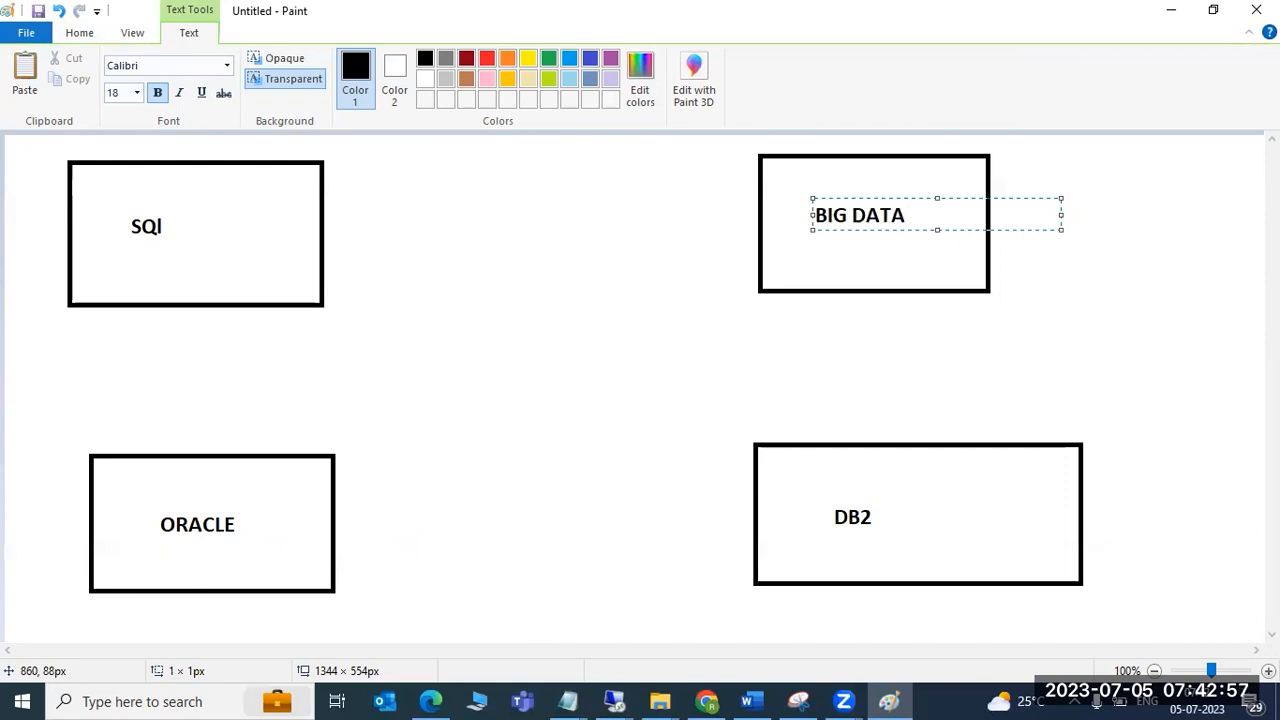
pyautogui.click(563, 354)
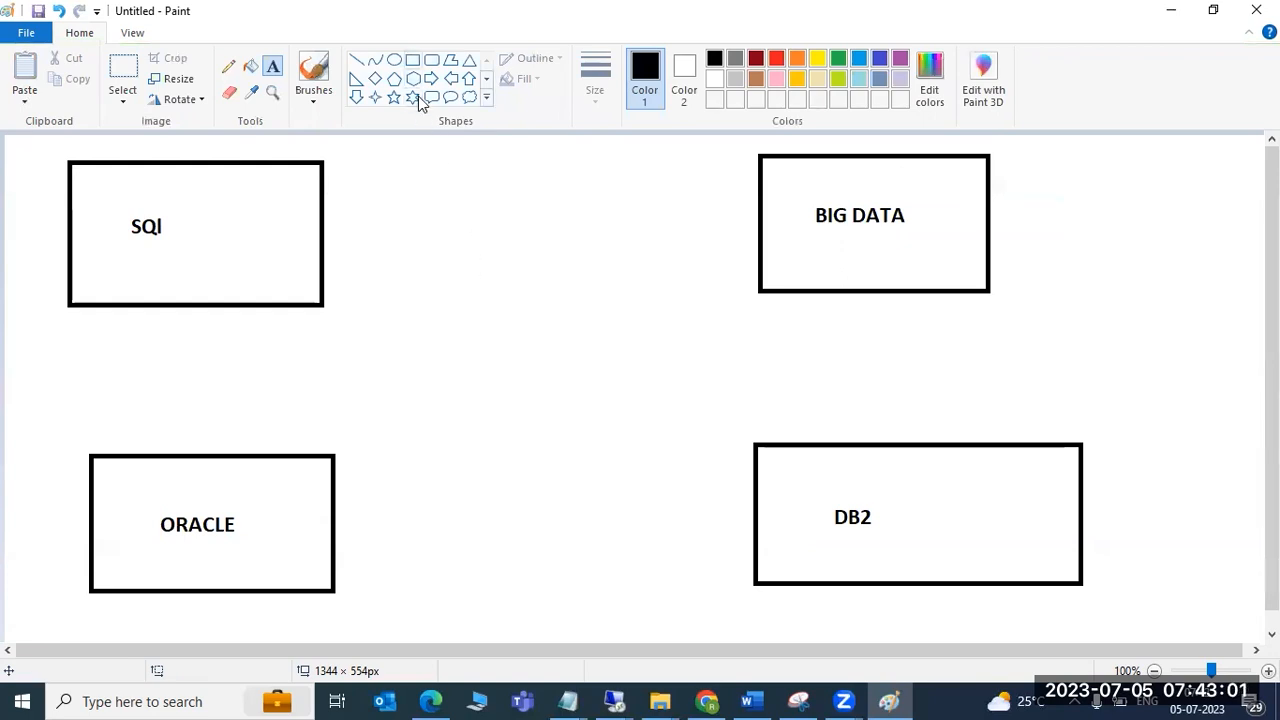
# Draw a rectangle in the centre of the canvas and make it red.
pyautogui.click(412, 60)
pyautogui.moveTo(404, 317); pyautogui.dragTo(678, 452)
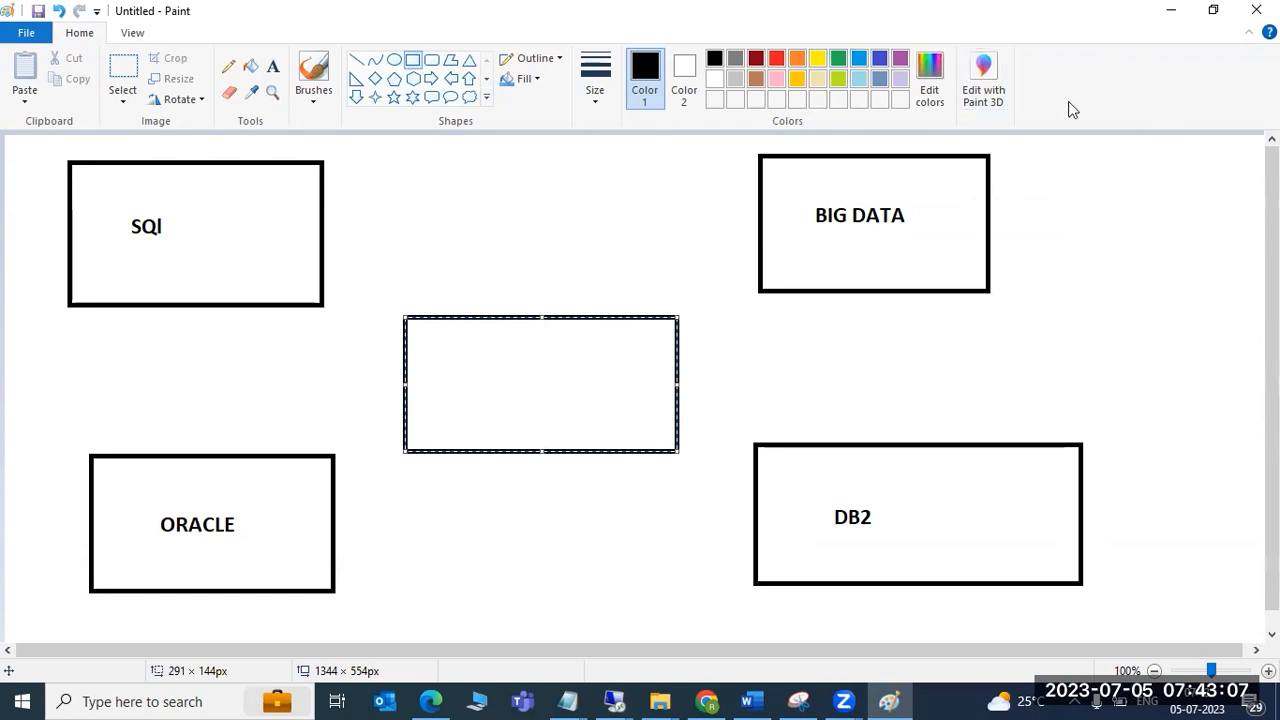
pyautogui.click(756, 270)
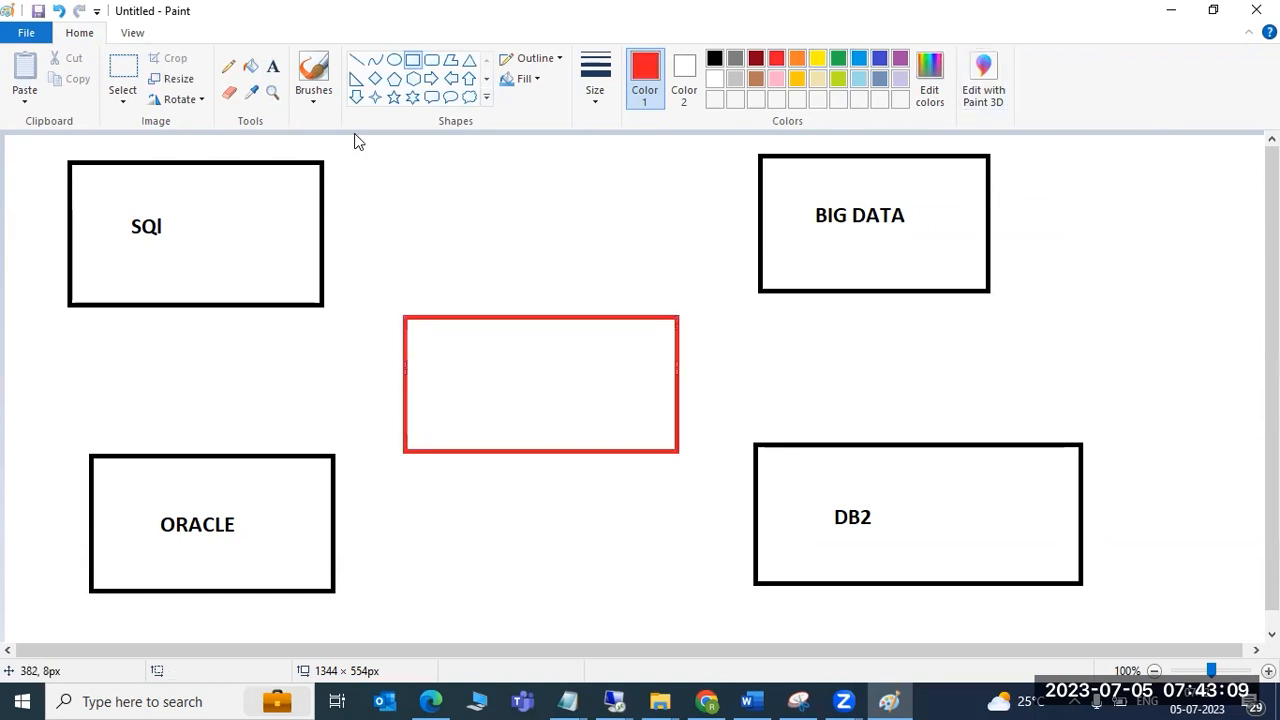
# Draw red lines linking the SQl, ORACLE, DB2 and BIG DATA boxes to the central box.
pyautogui.click(356, 60)
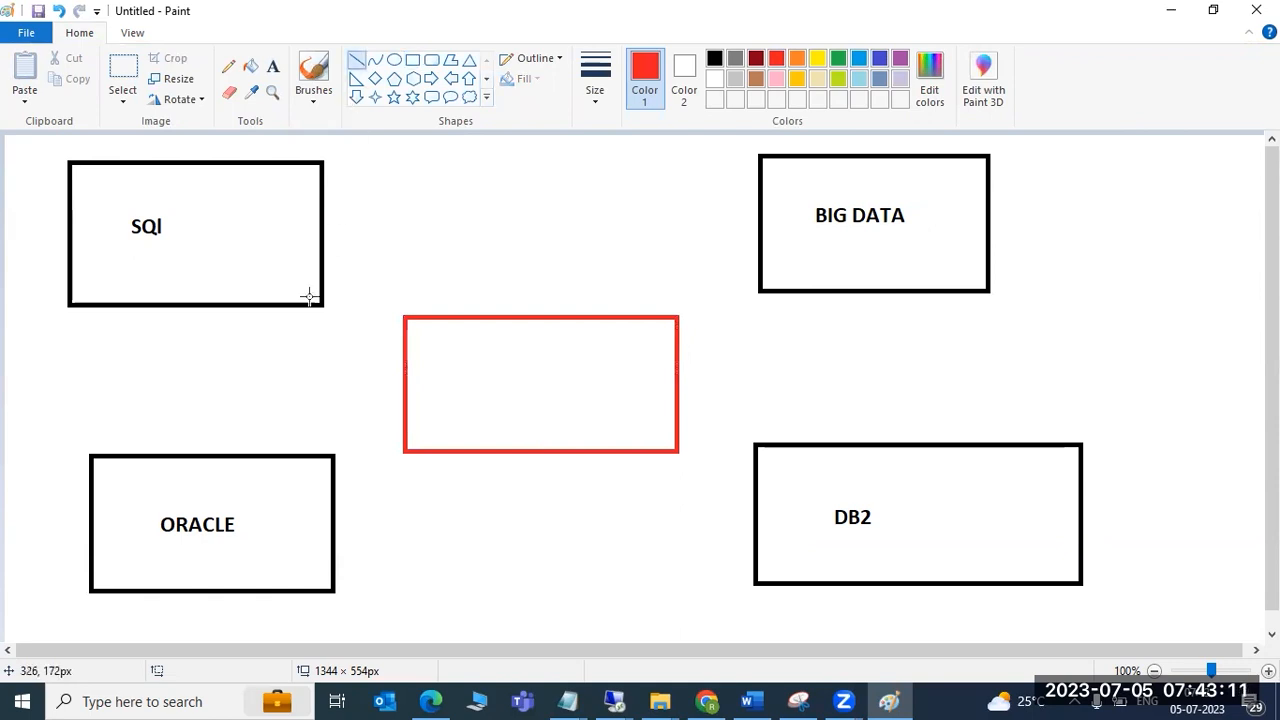
pyautogui.moveTo(276, 271); pyautogui.dragTo(425, 350)
pyautogui.moveTo(283, 501); pyautogui.dragTo(455, 413)
pyautogui.click(785, 484)
pyautogui.moveTo(785, 484); pyautogui.dragTo(658, 430)
pyautogui.moveTo(802, 204)
pyautogui.mouseDown()
pyautogui.moveTo(663, 283)
pyautogui.moveTo(630, 330)
pyautogui.mouseUp()
pyautogui.moveTo(560, 484); pyautogui.dragTo(557, 431)
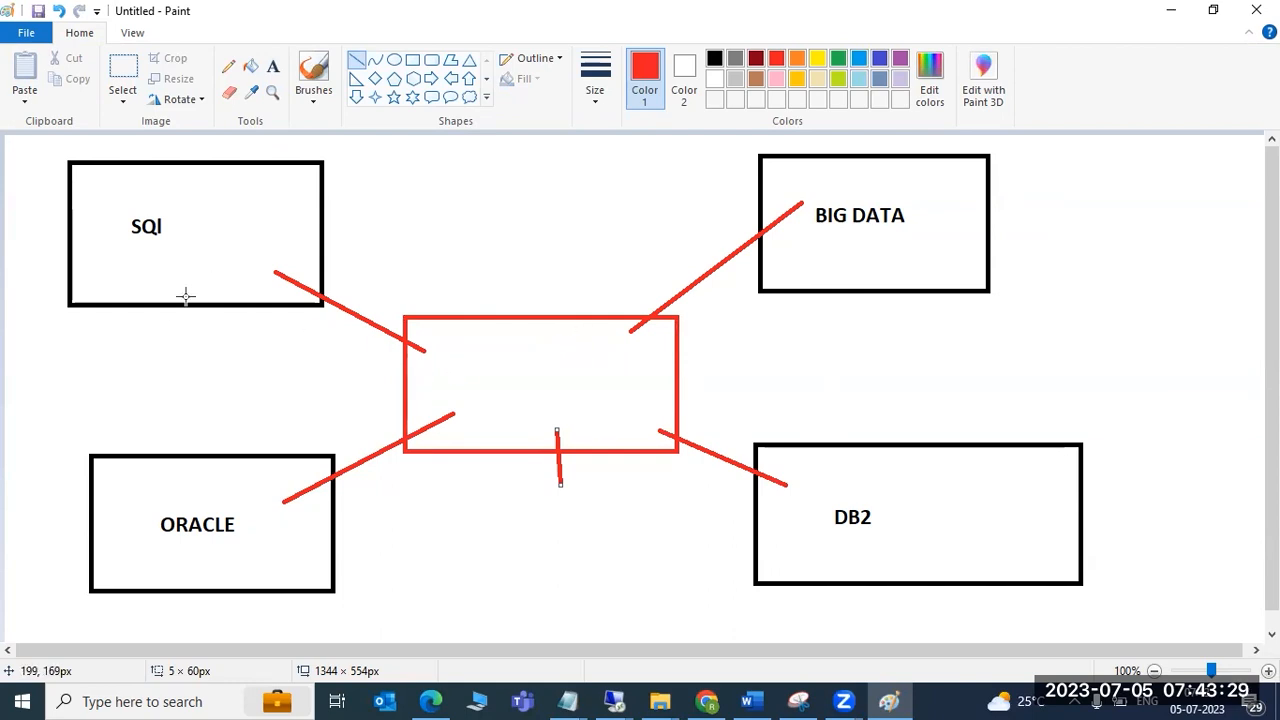
pyautogui.click(150, 313)
pyautogui.moveTo(150, 313); pyautogui.dragTo(157, 289)
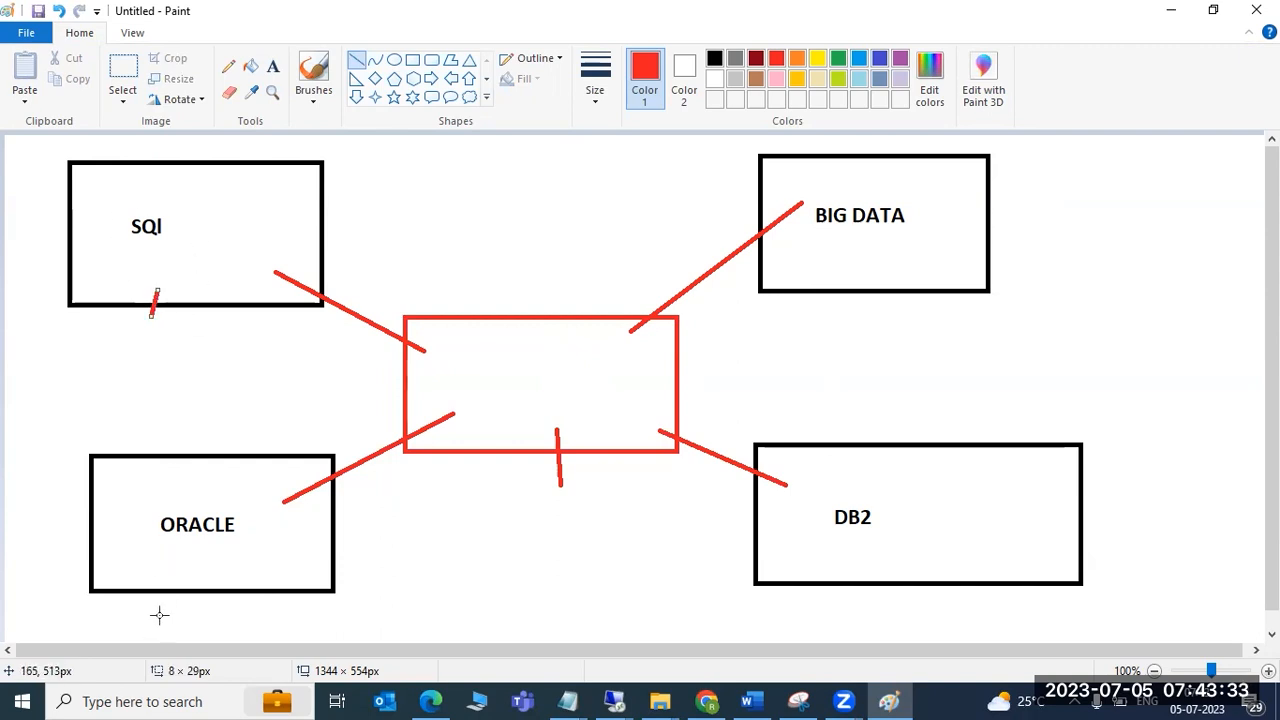
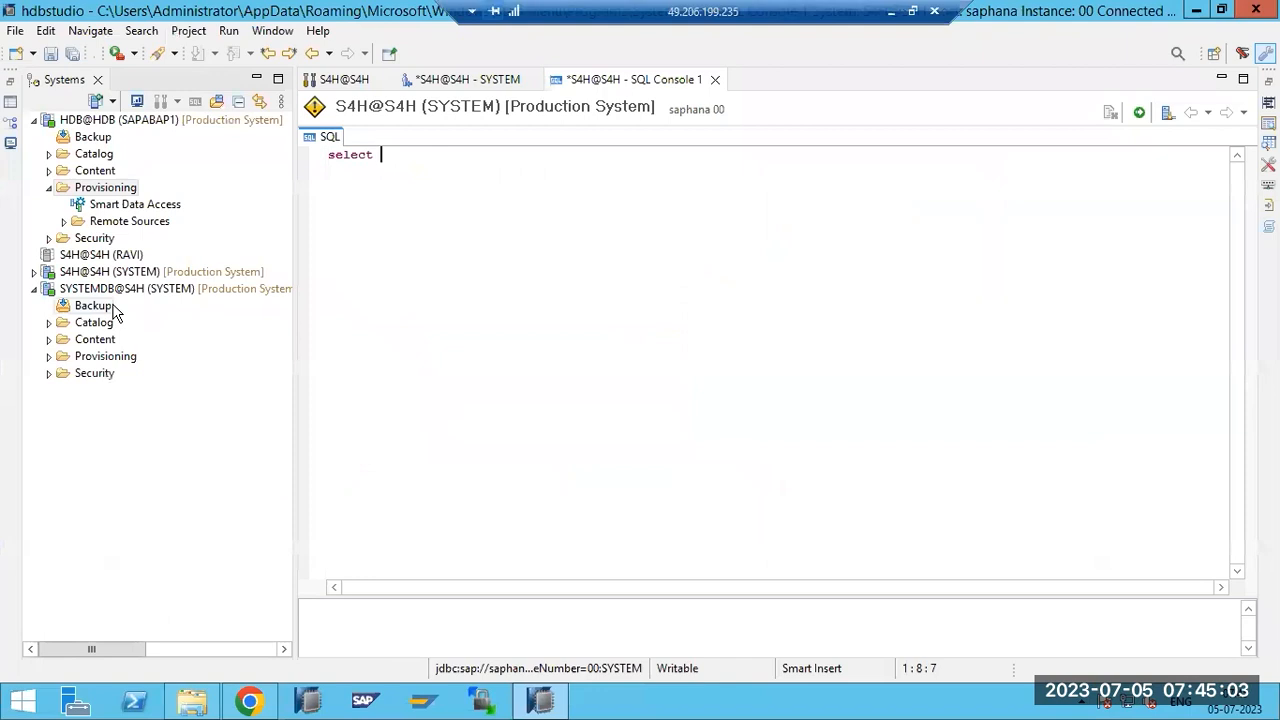
# Collapse SYSTEMDB@S4H and expand the S4H@S4H (SYSTEM) connection to show its folders and users.
pyautogui.click(34, 289)
pyautogui.click(38, 273)
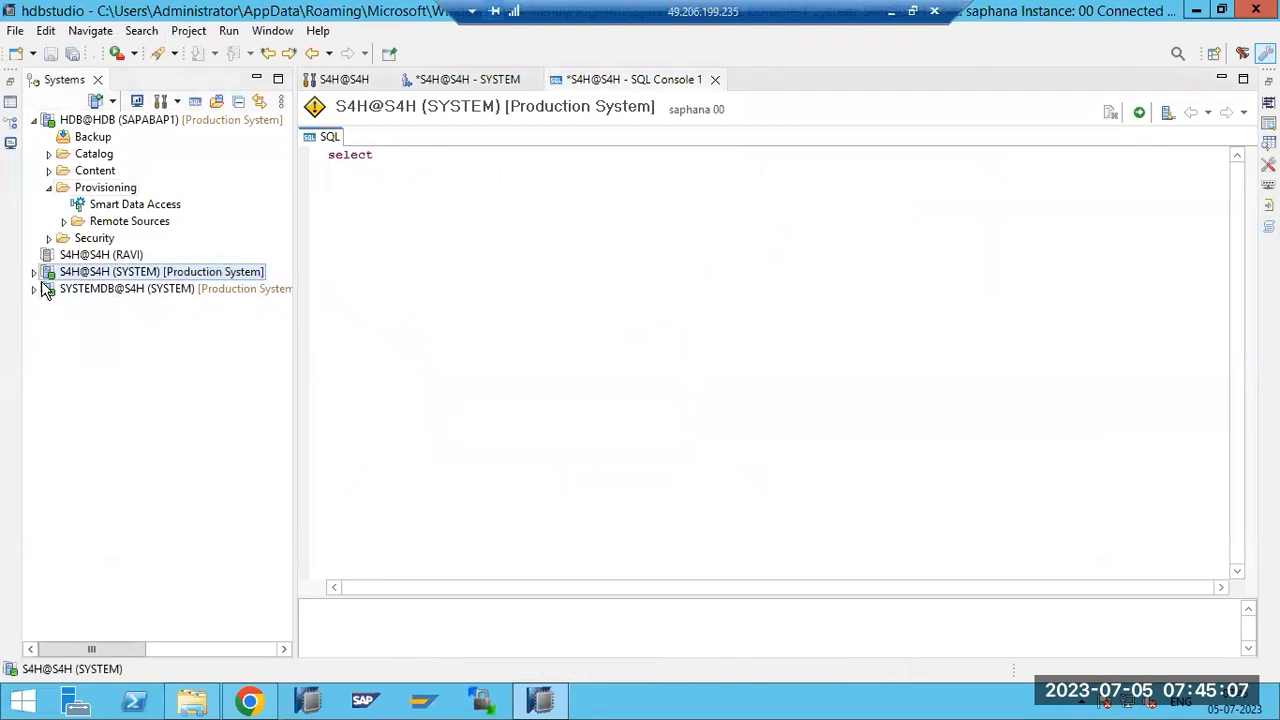
pyautogui.click(33, 272)
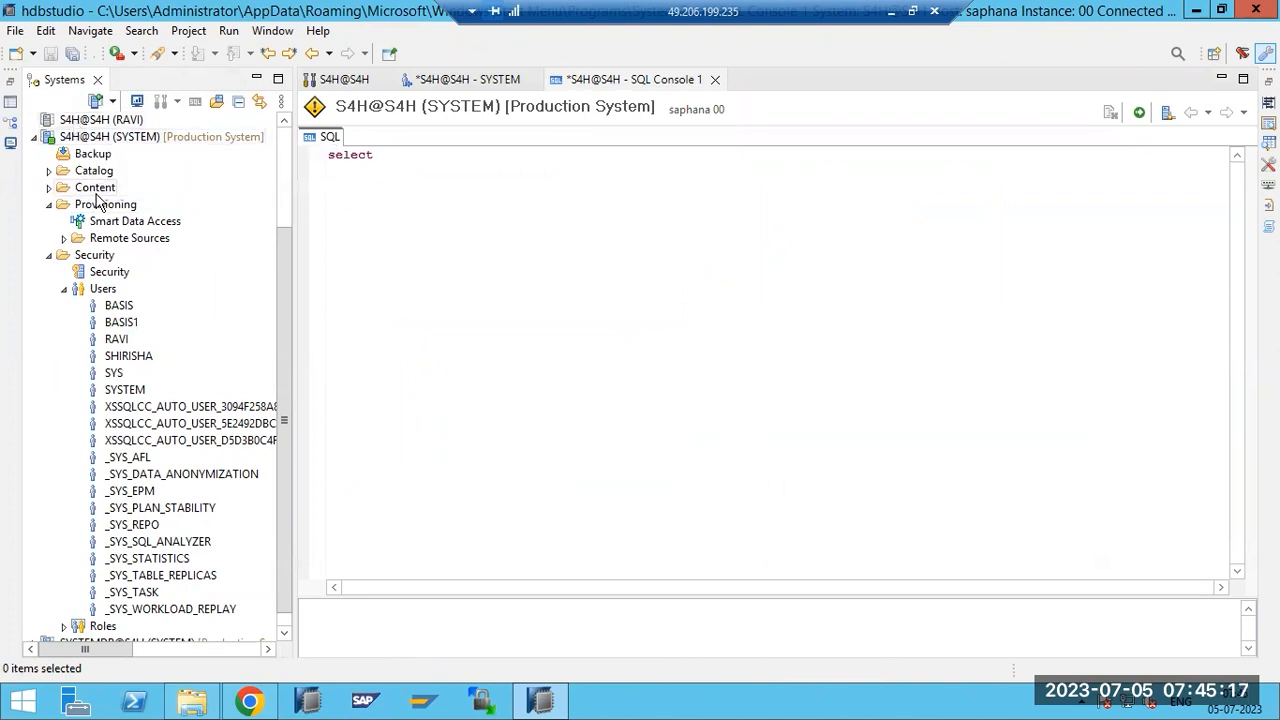
pyautogui.scroll(3, 84, 135)
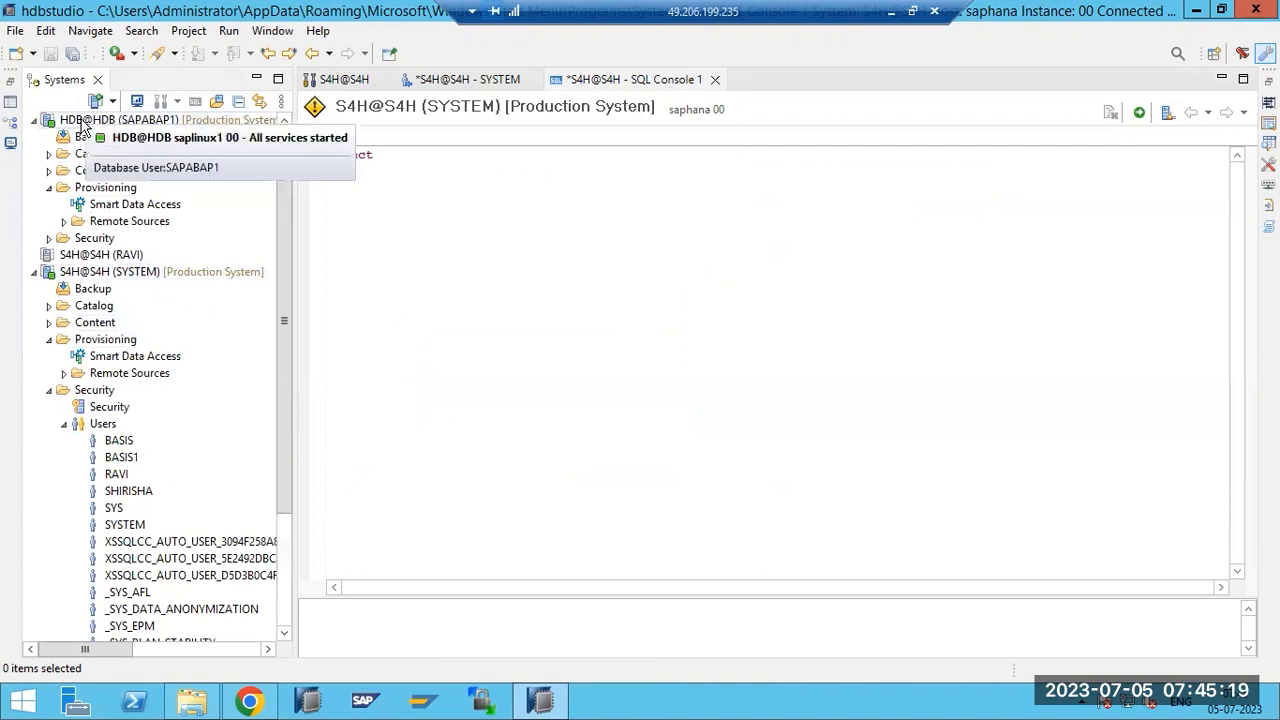
# In the SAP Management Console, expand SAP Systems and the NWD, ECP and EC6 systems, then return to HANA Studio.
pyautogui.click(366, 701)
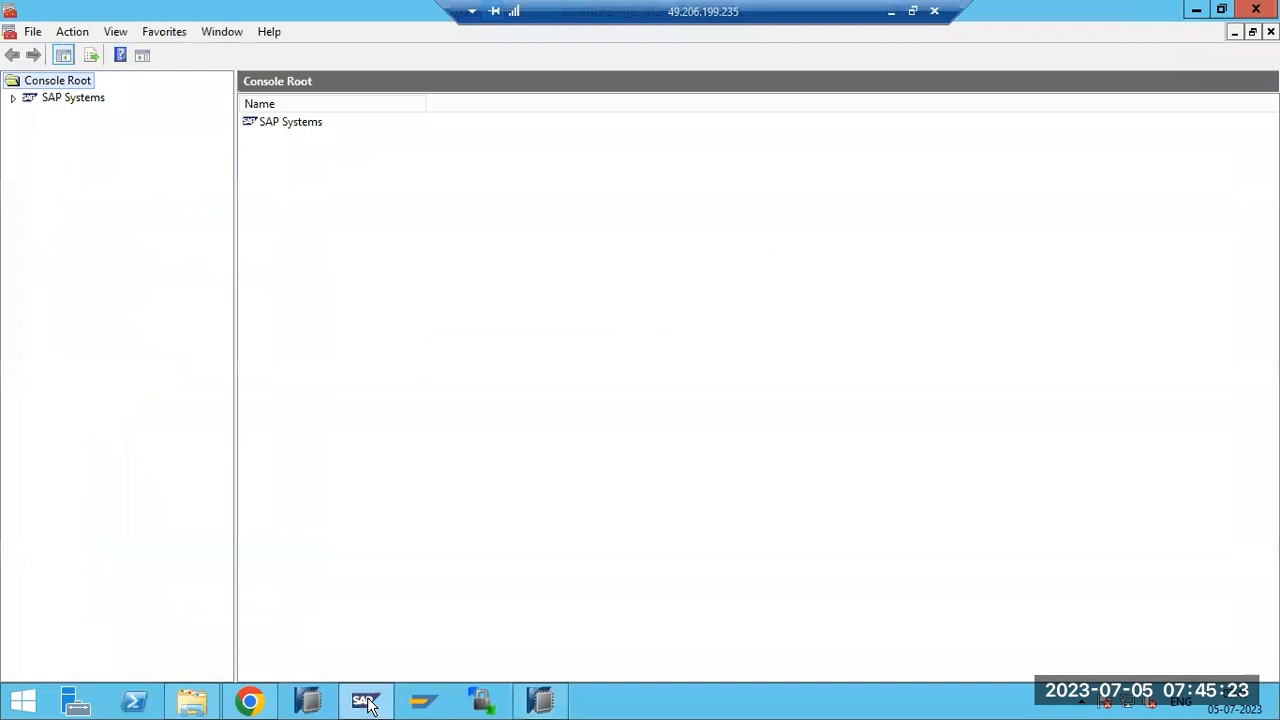
pyautogui.click(12, 97)
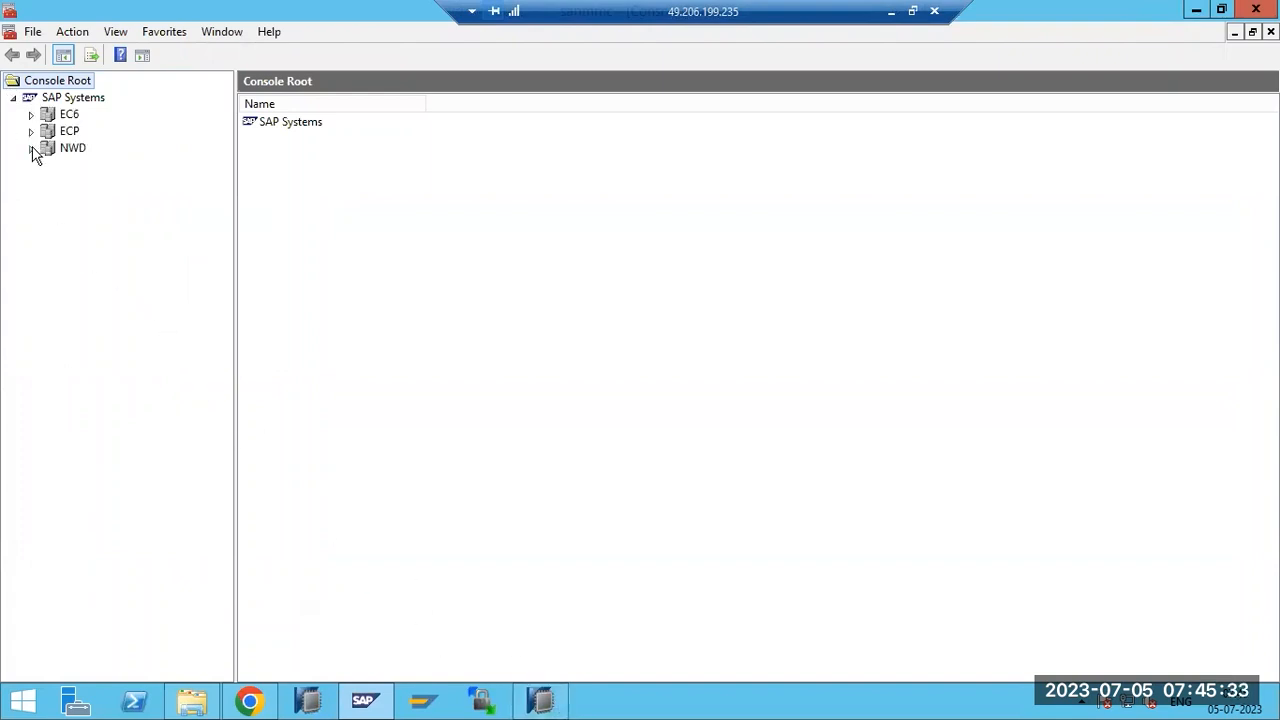
pyautogui.click(31, 148)
pyautogui.click(31, 131)
pyautogui.click(31, 114)
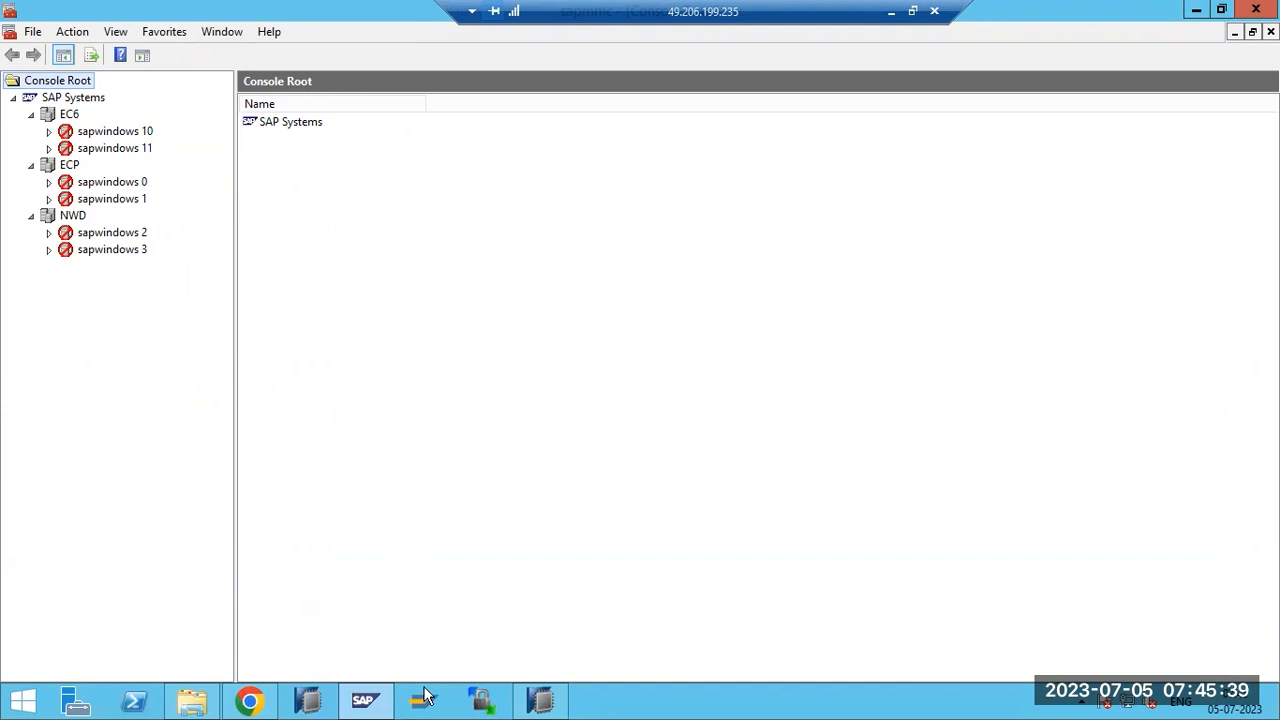
pyautogui.click(515, 700)
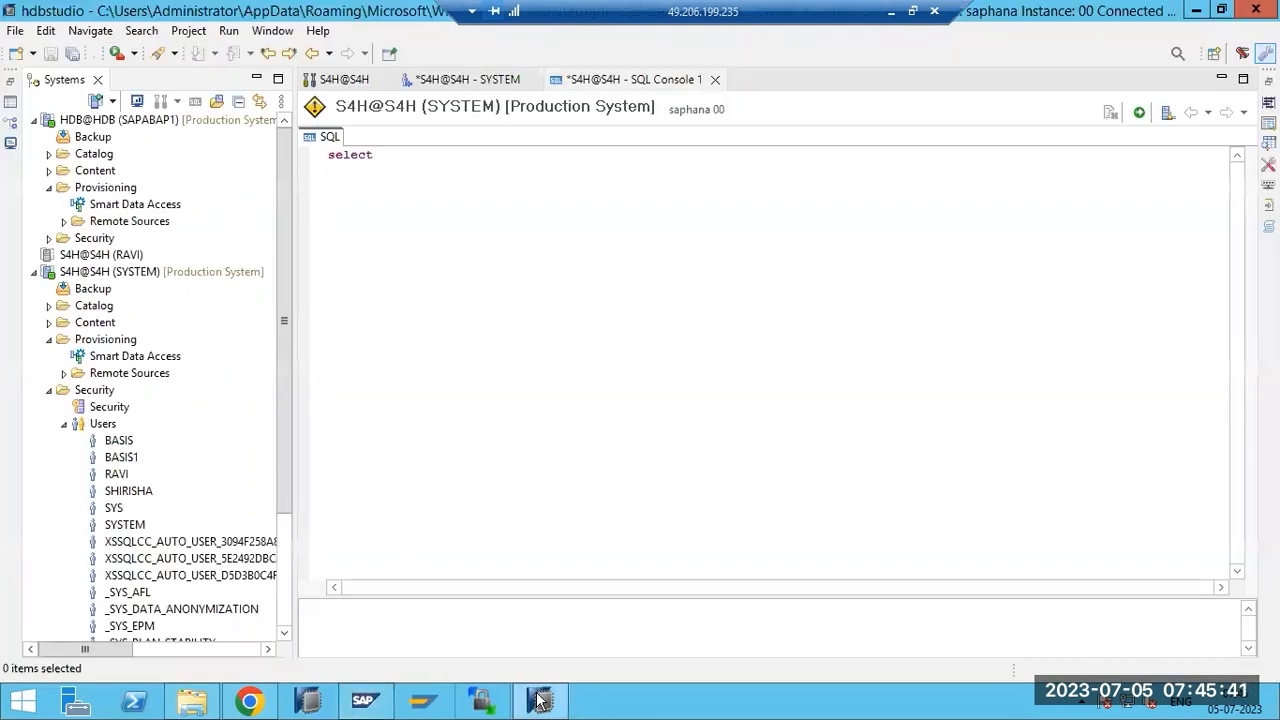
# Re-expand S4H@S4H, collapse its Users list and reopen the Provisioning folder.
pyautogui.click(34, 272)
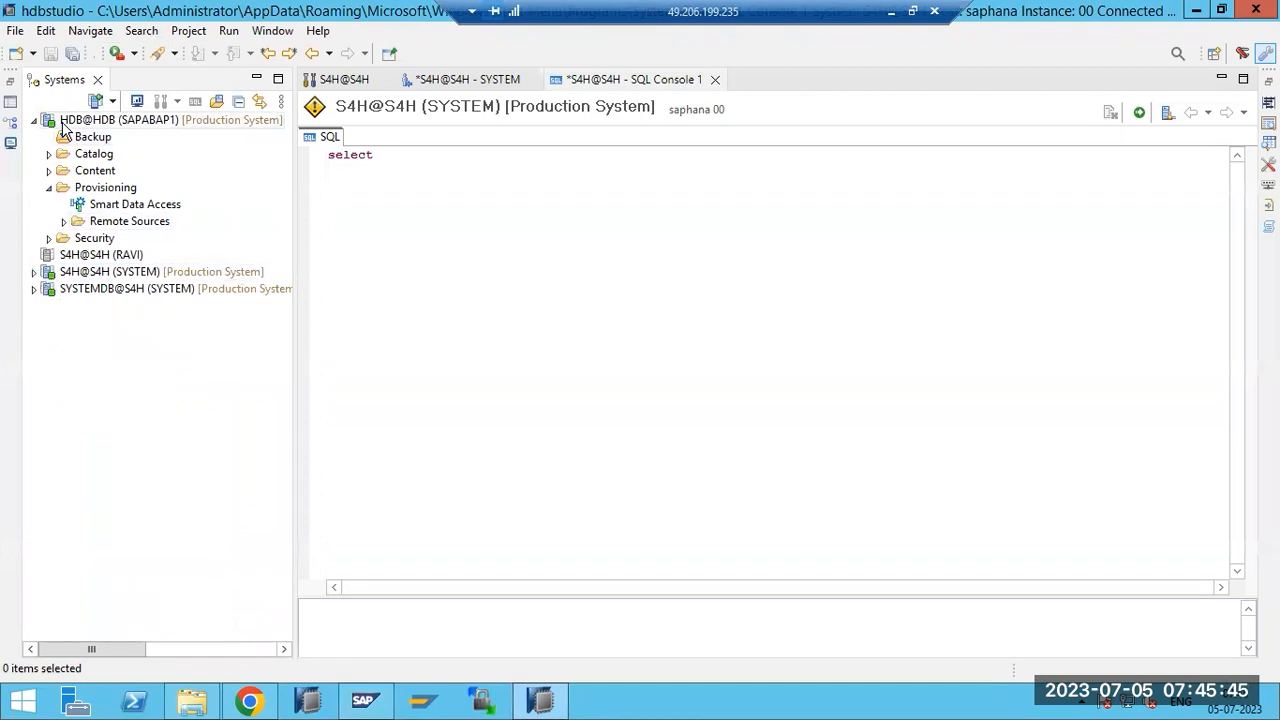
pyautogui.click(34, 272)
pyautogui.click(72, 292)
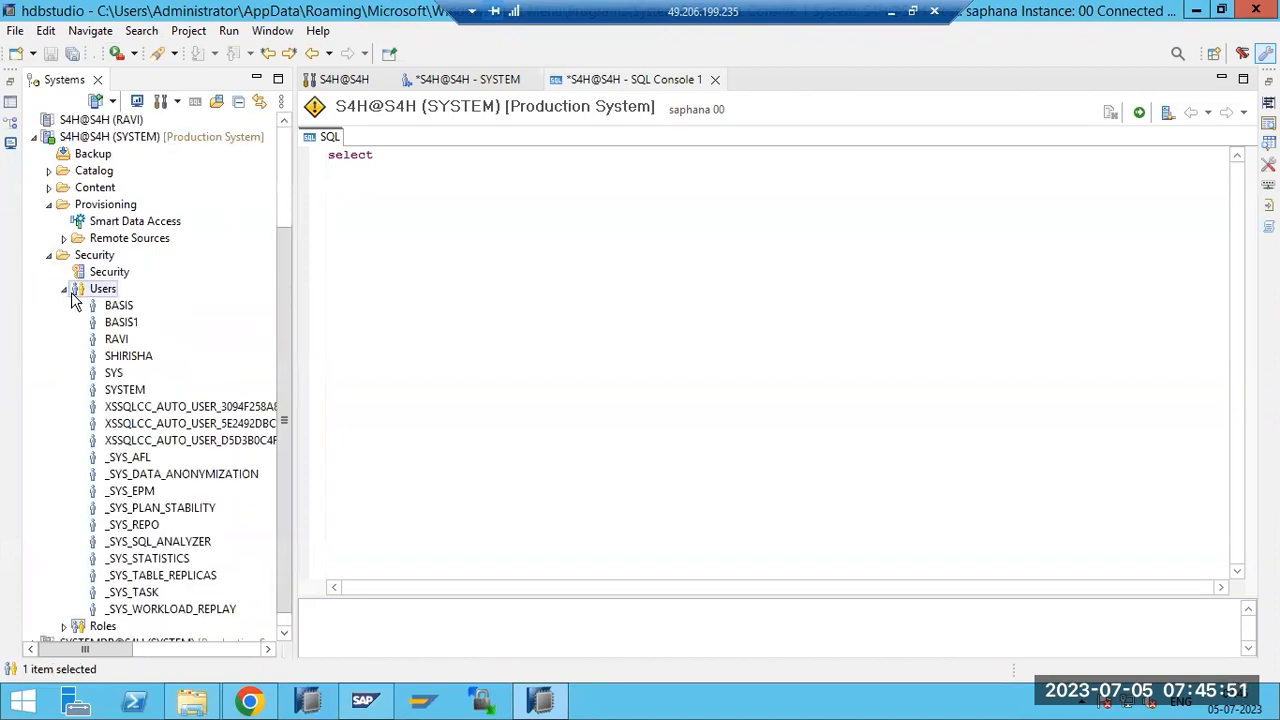
pyautogui.click(69, 291)
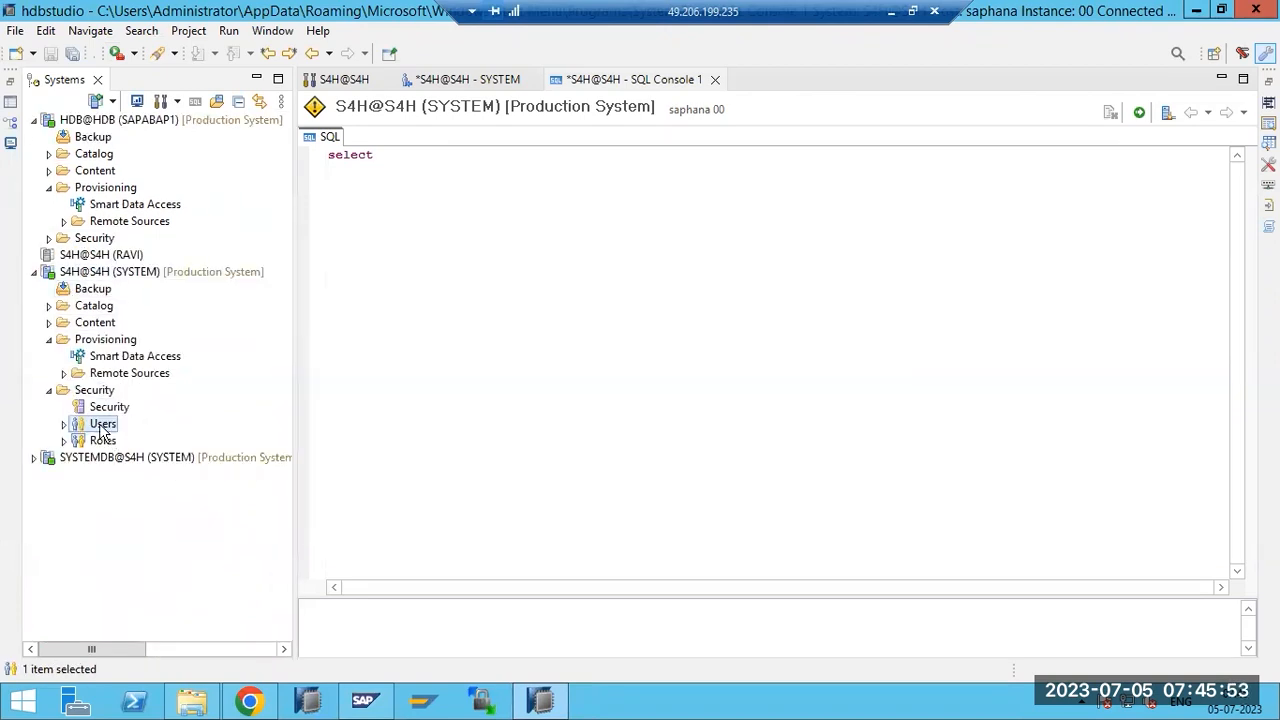
pyautogui.click(48, 340)
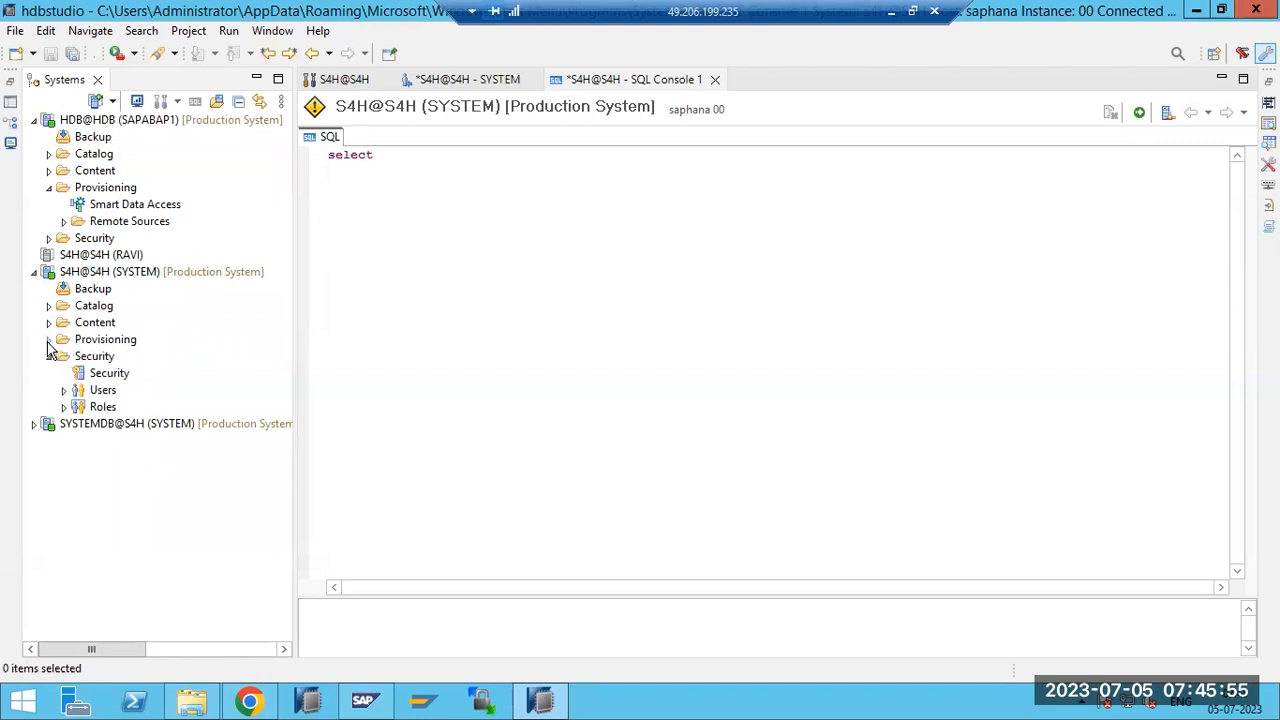
pyautogui.click(48, 341)
# Expand S4H's empty Remote Sources folder and bring up its context menu.
pyautogui.rightClick(92, 362)
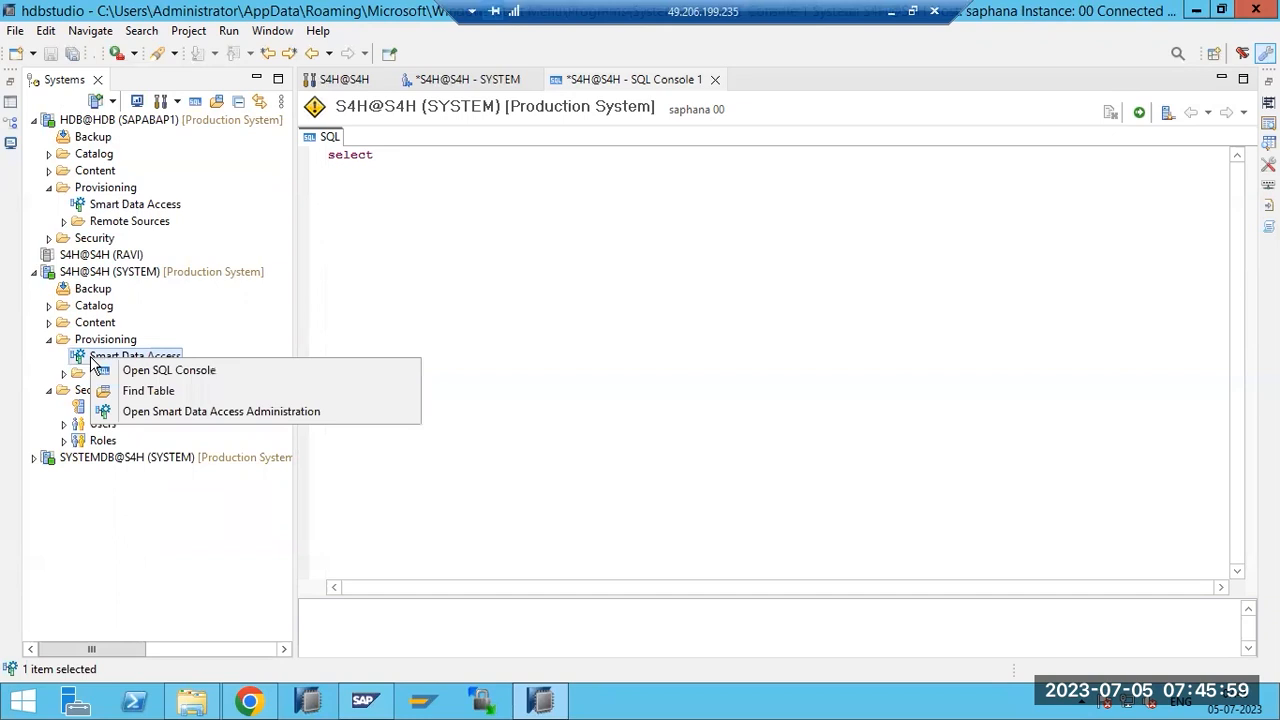
pyautogui.click(62, 380)
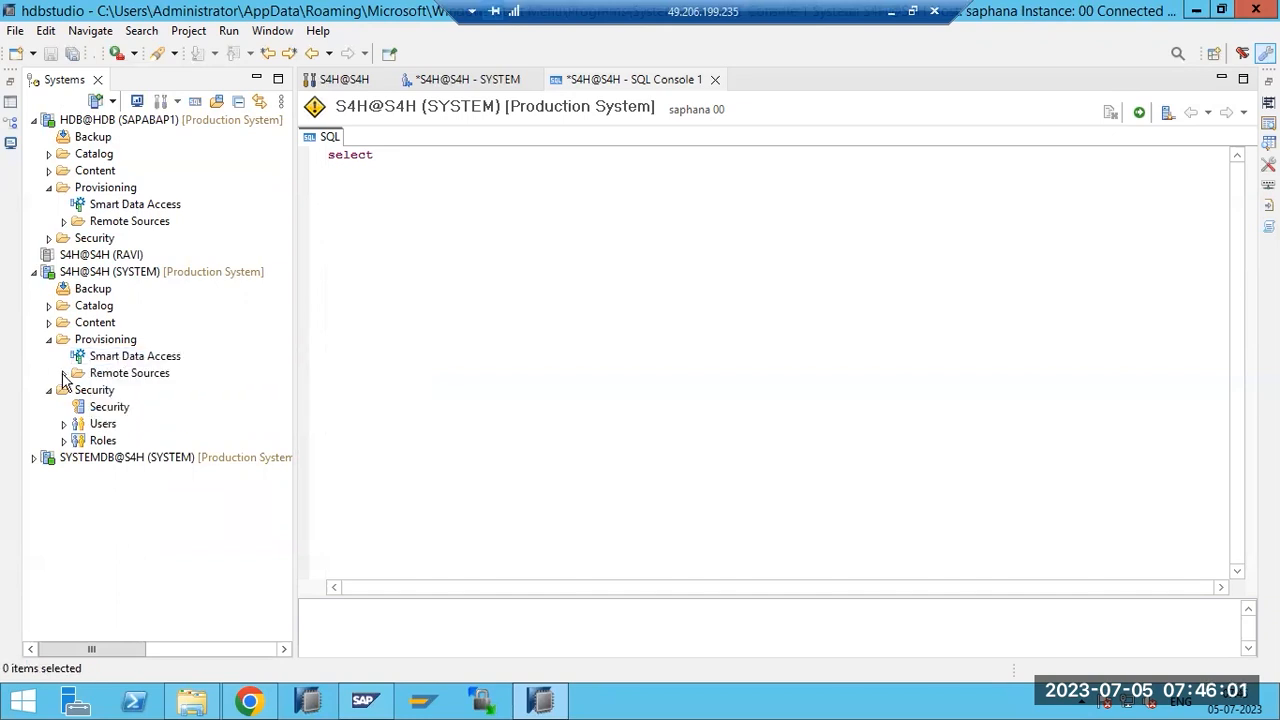
pyautogui.click(64, 374)
pyautogui.rightClick(105, 376)
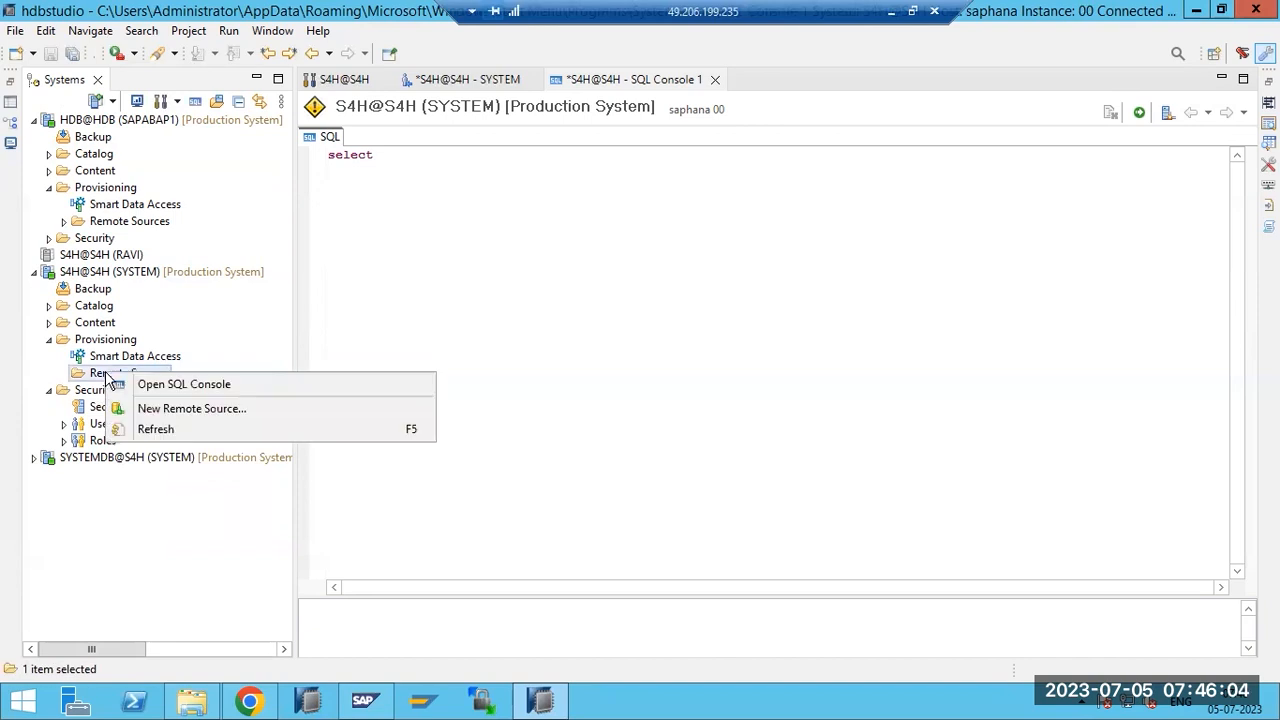
# Start a new S4H remote source and enter HDBTOS4H as its source name.
pyautogui.click(166, 410)
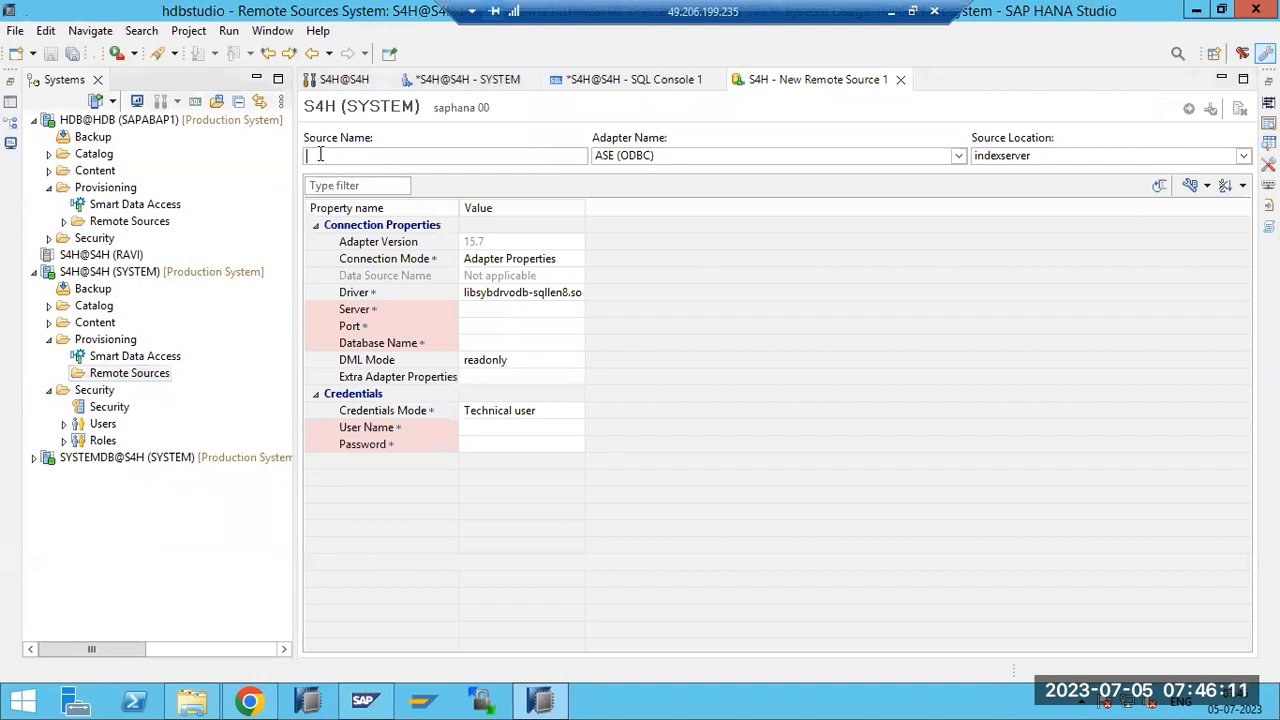
pyautogui.write('HDBTOS4H')
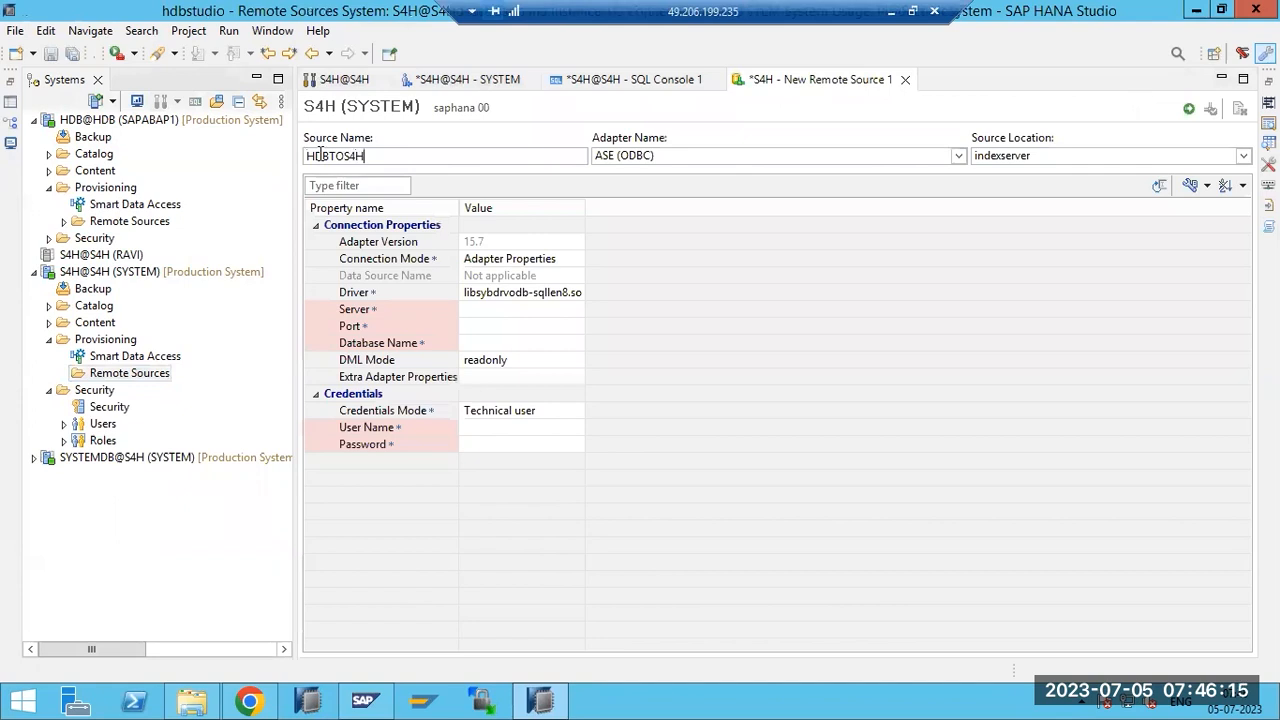
pyautogui.moveTo(312, 155); pyautogui.dragTo(364, 156)
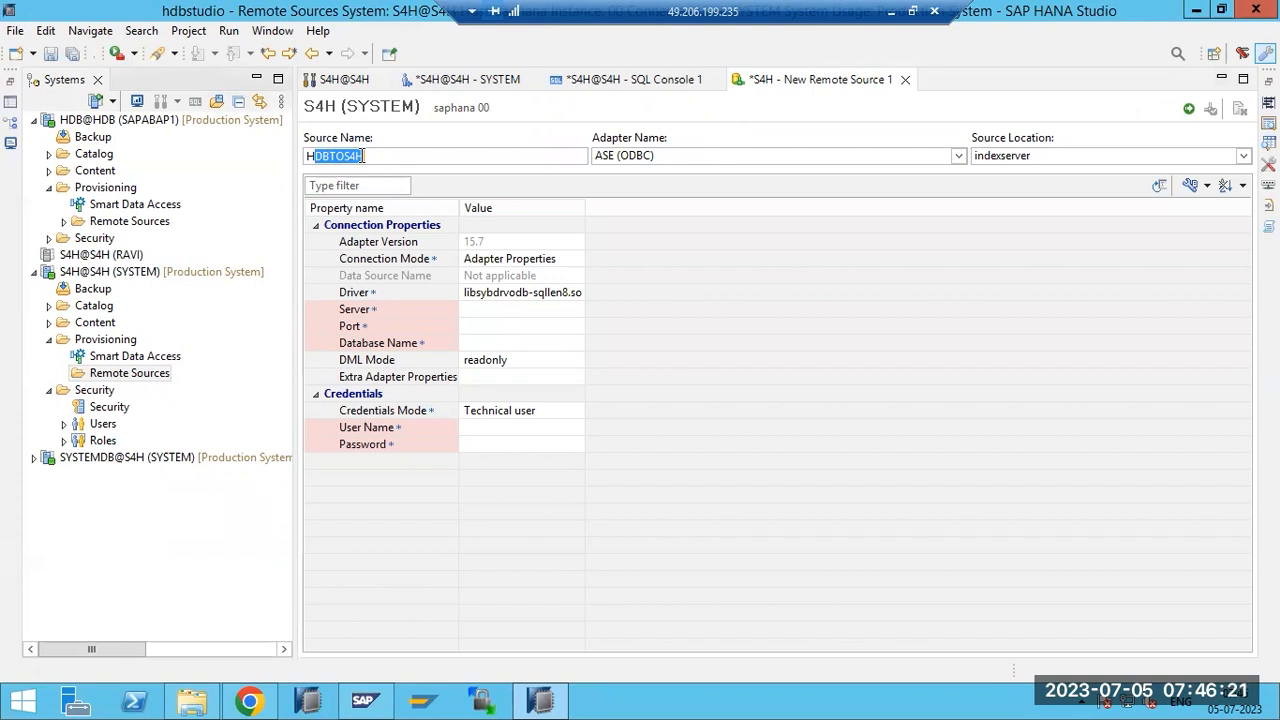
# Close the S4H overview editor and the SQL console without saving.
pyautogui.click(380, 79)
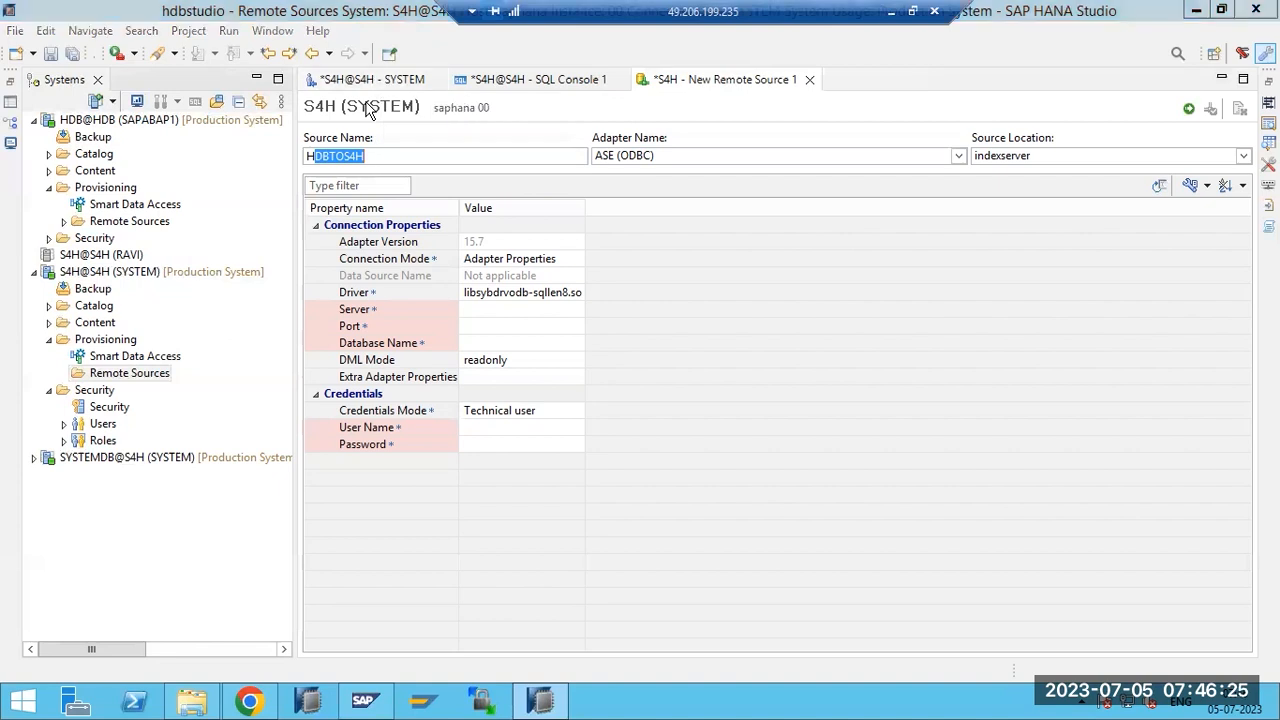
pyautogui.click(721, 354)
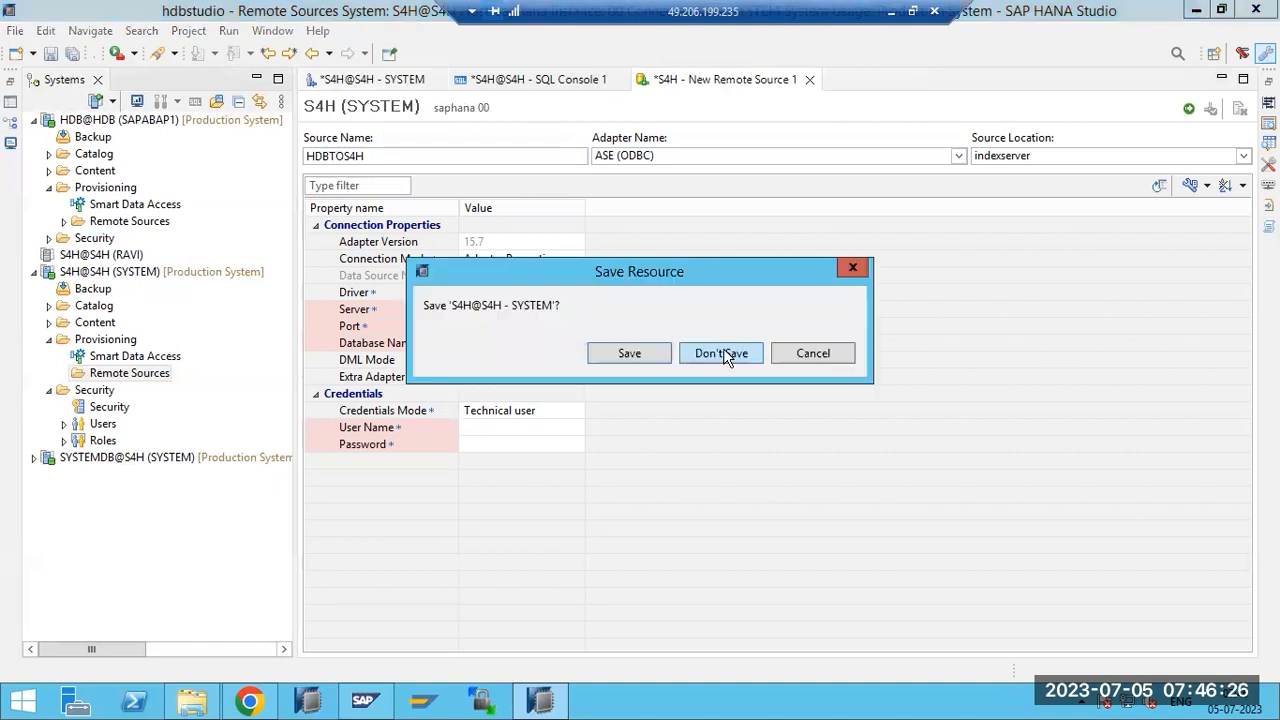
pyautogui.click(468, 79)
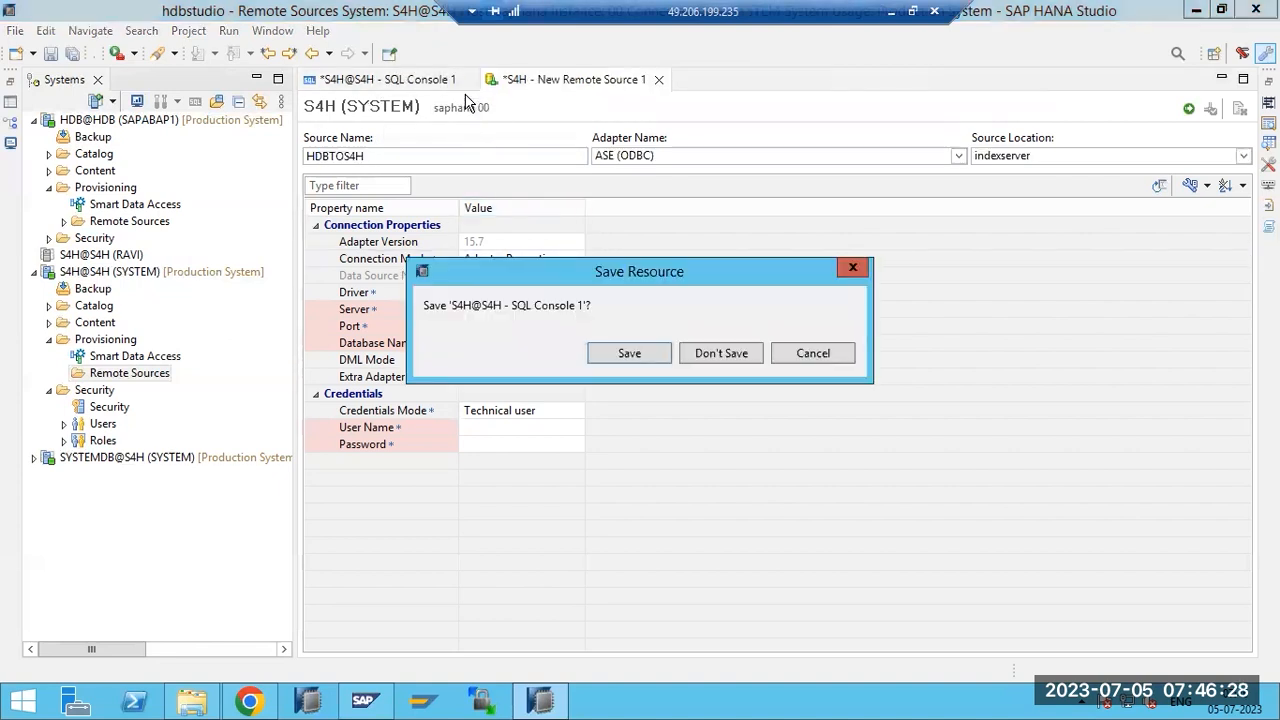
pyautogui.click(709, 361)
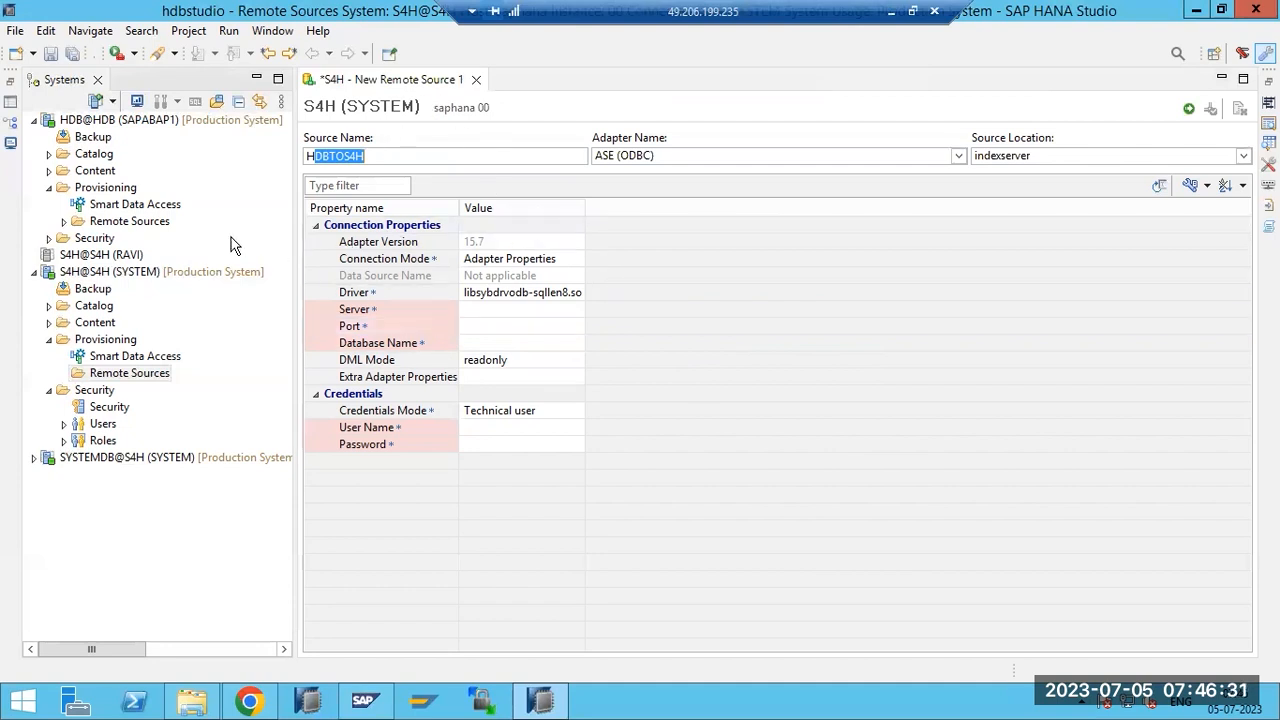
# Reselect the end of the source name and open the Adapter Name dropdown.
pyautogui.click(312, 157)
pyautogui.moveTo(322, 157); pyautogui.dragTo(378, 161)
pyautogui.click(958, 156)
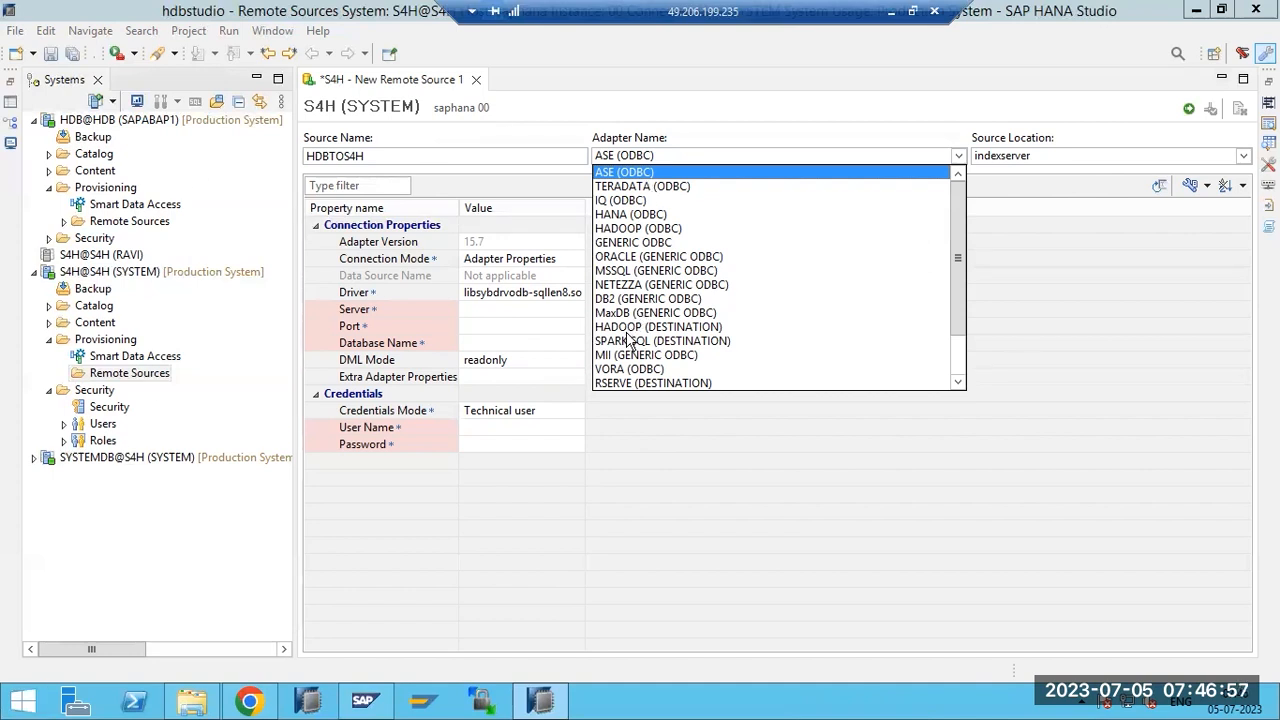
# Choose the HANA (ODBC) adapter and set the server to saplinux1.
pyautogui.scroll(-2, 636, 360)
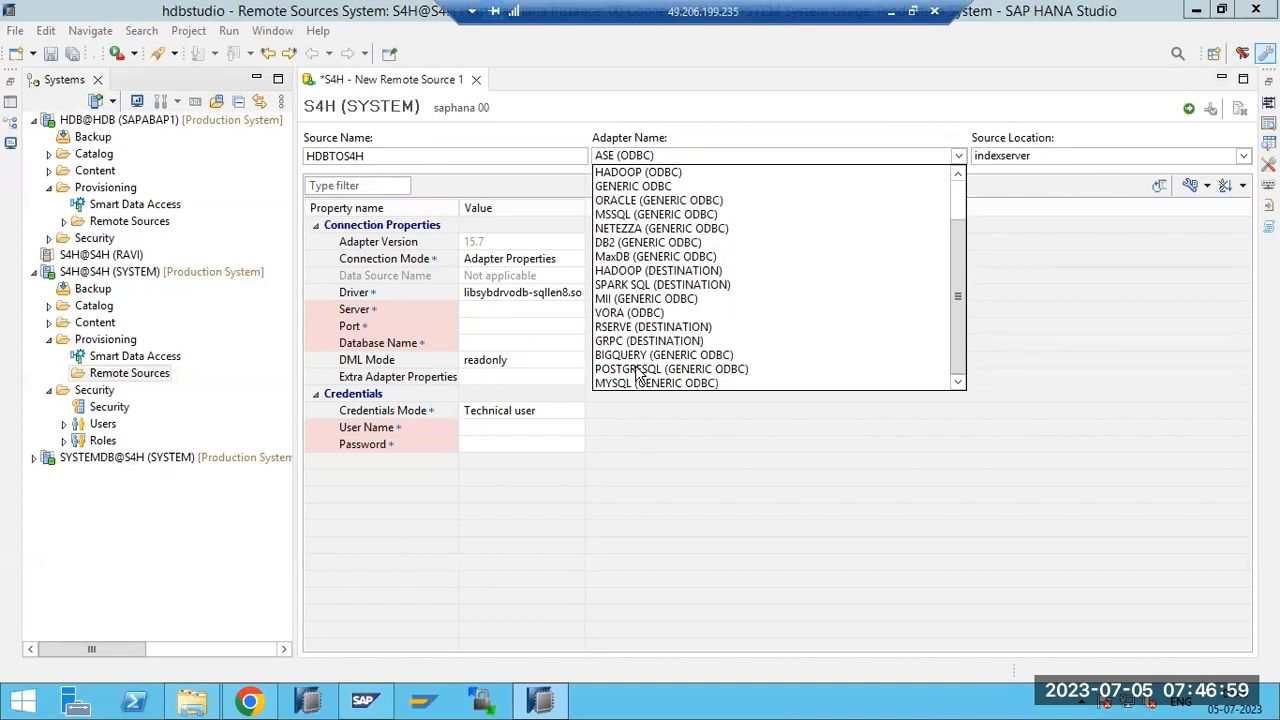
pyautogui.scroll(2, 638, 373)
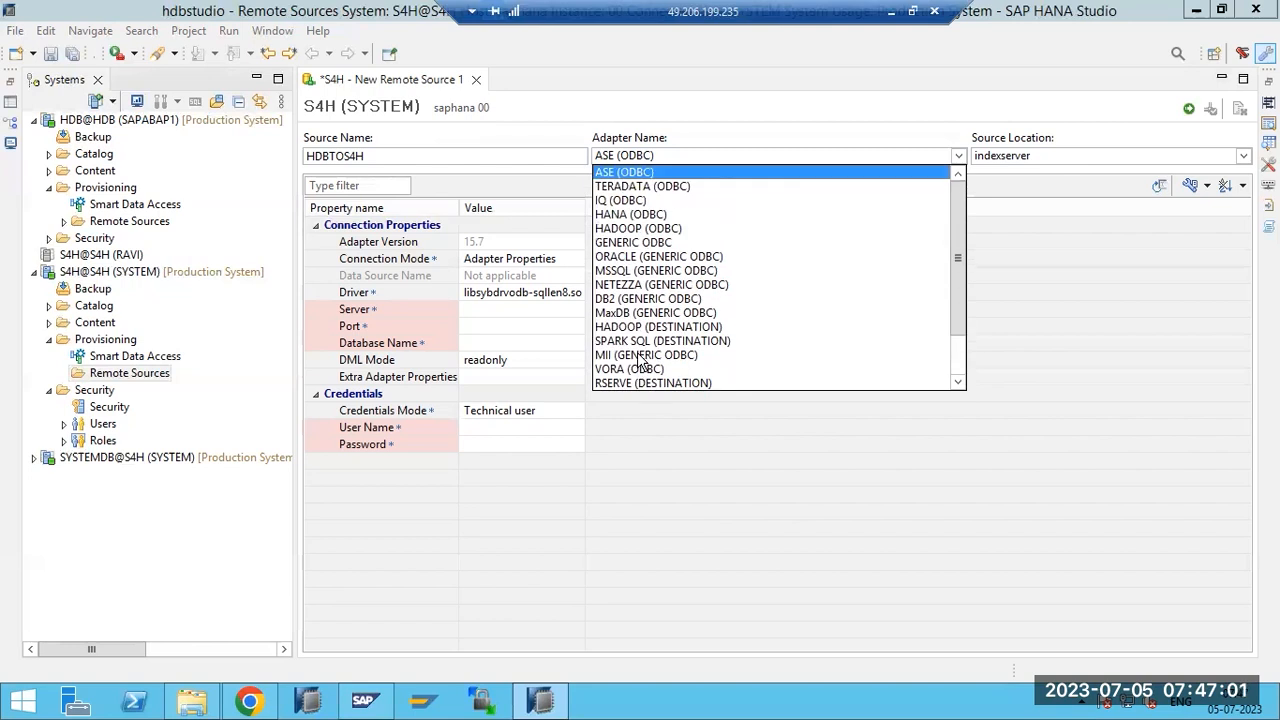
pyautogui.click(625, 215)
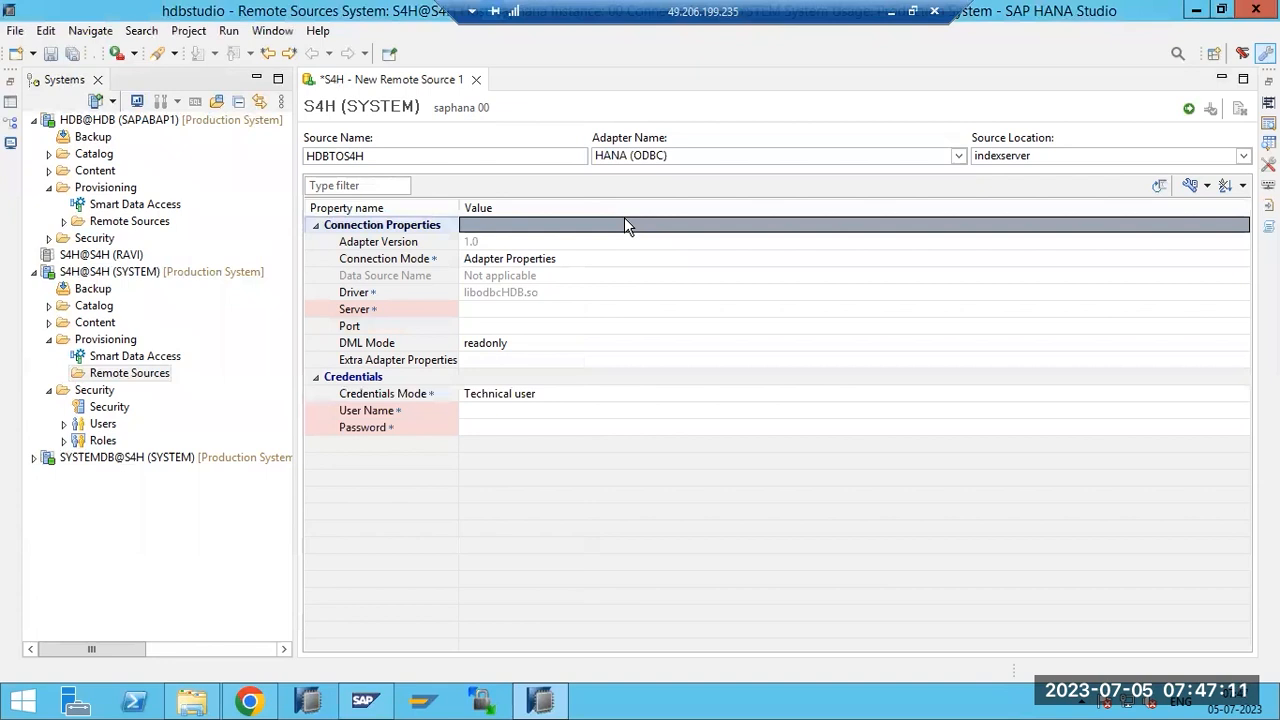
pyautogui.click(481, 312)
pyautogui.click(481, 313)
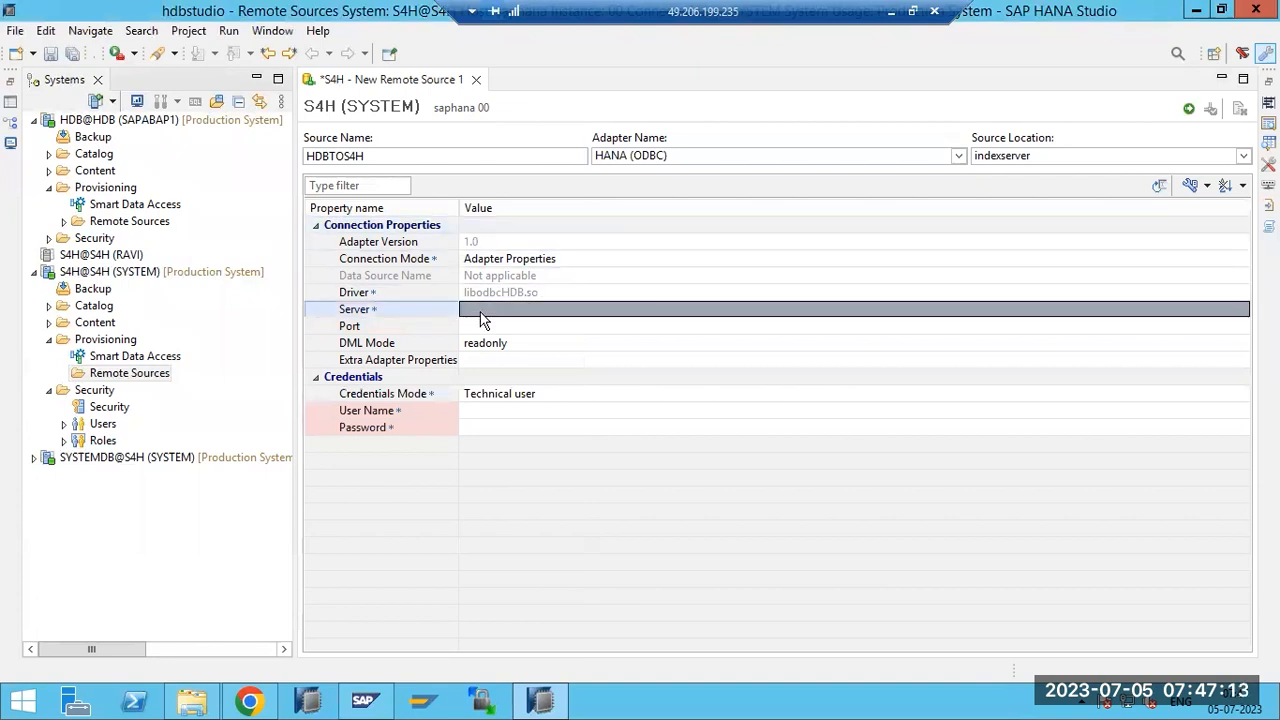
pyautogui.click(481, 314)
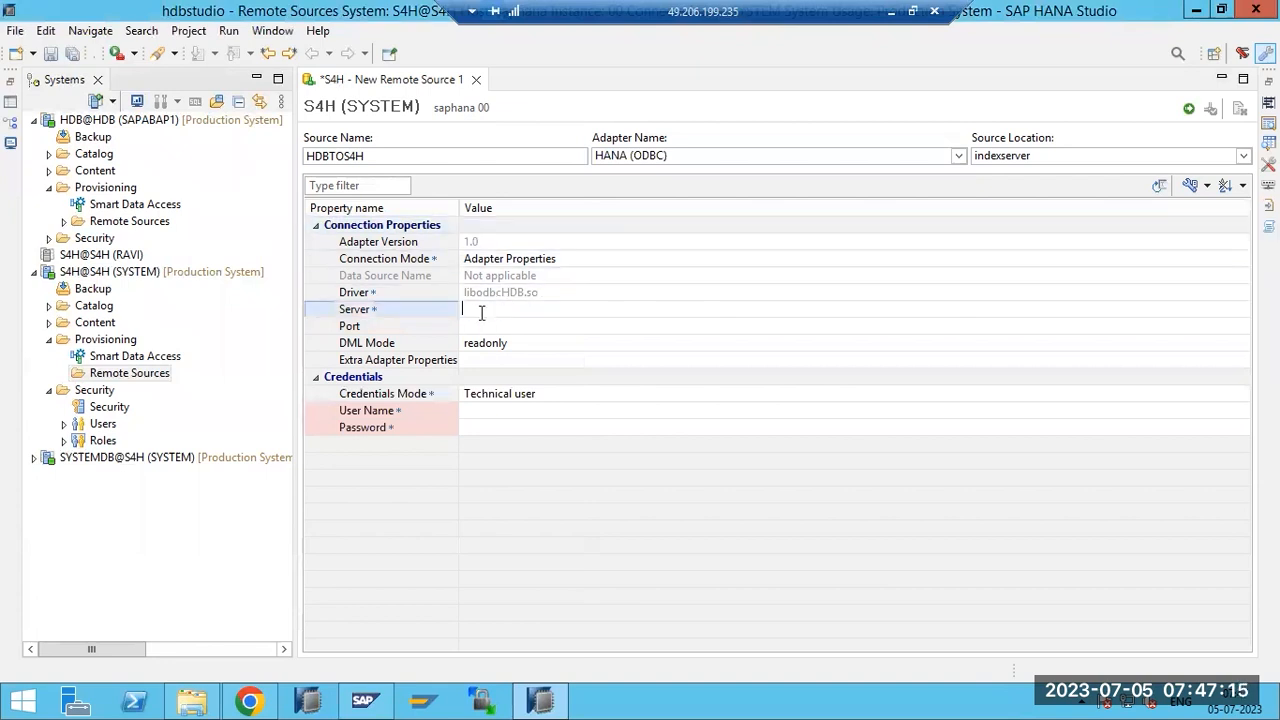
pyautogui.write('saplinux1')
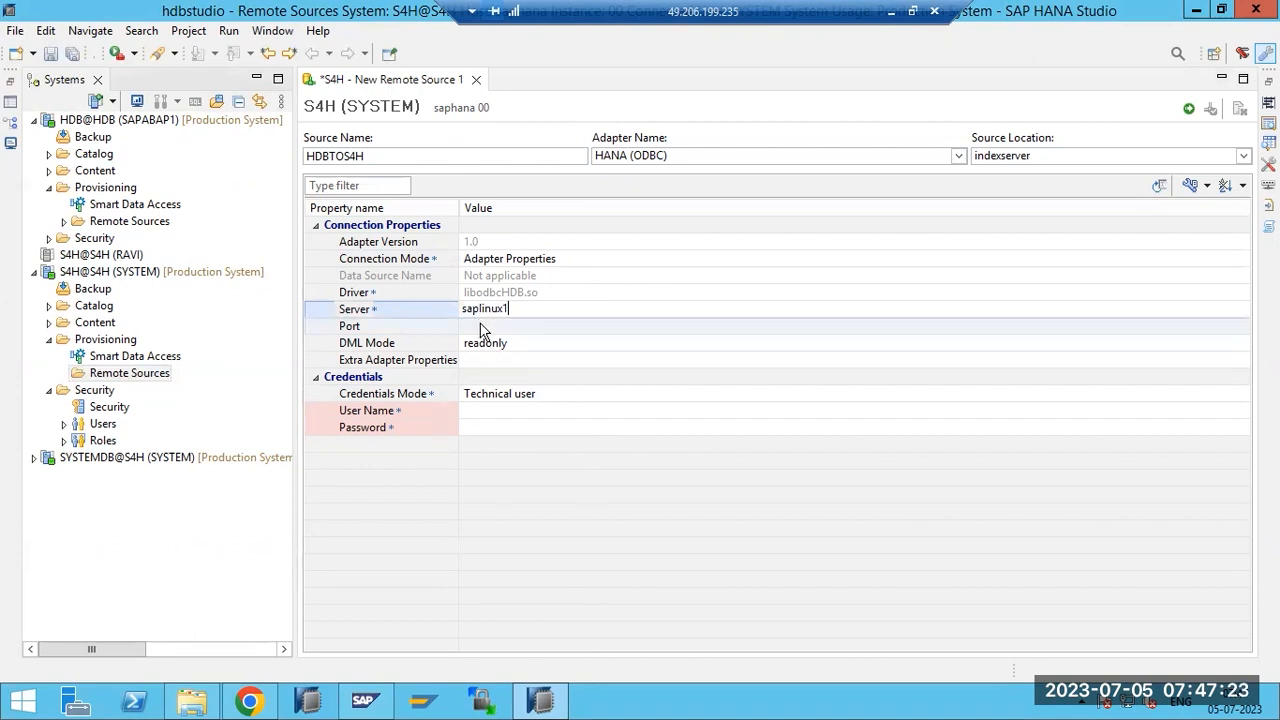
pyautogui.click(481, 325)
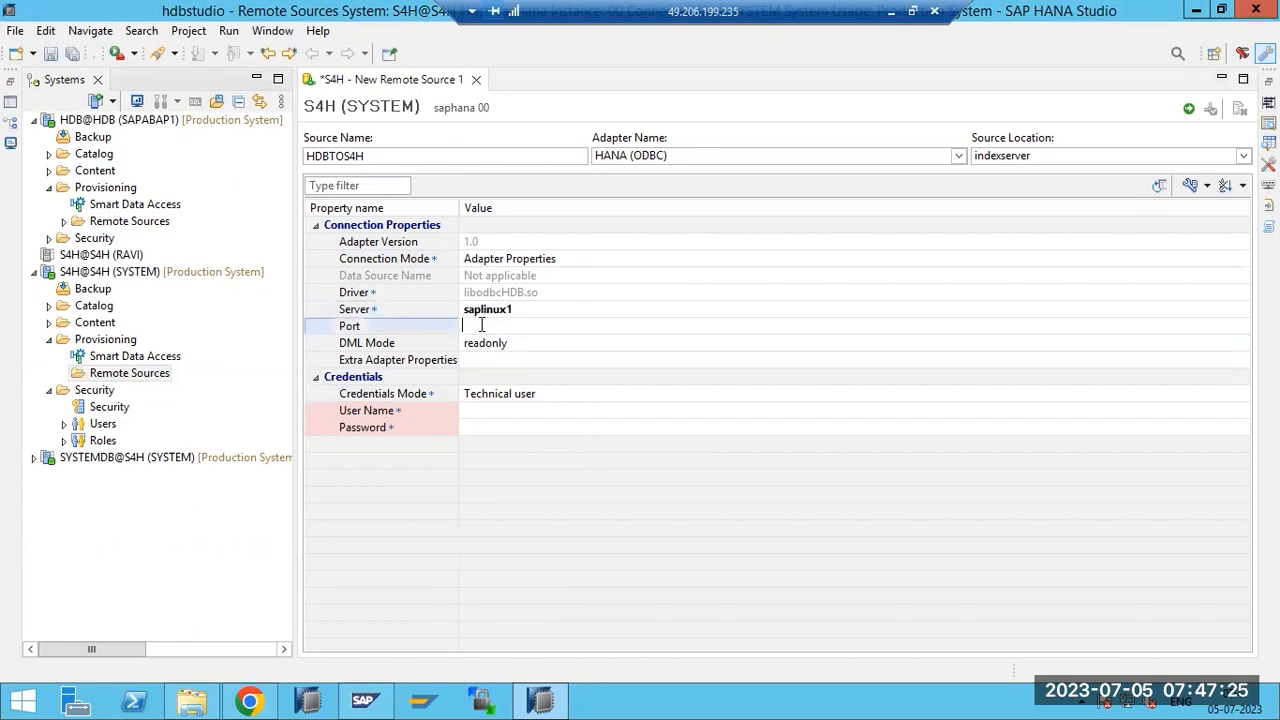
# Enter port 30015, technical user name system and the user's password.
pyautogui.write('30015')
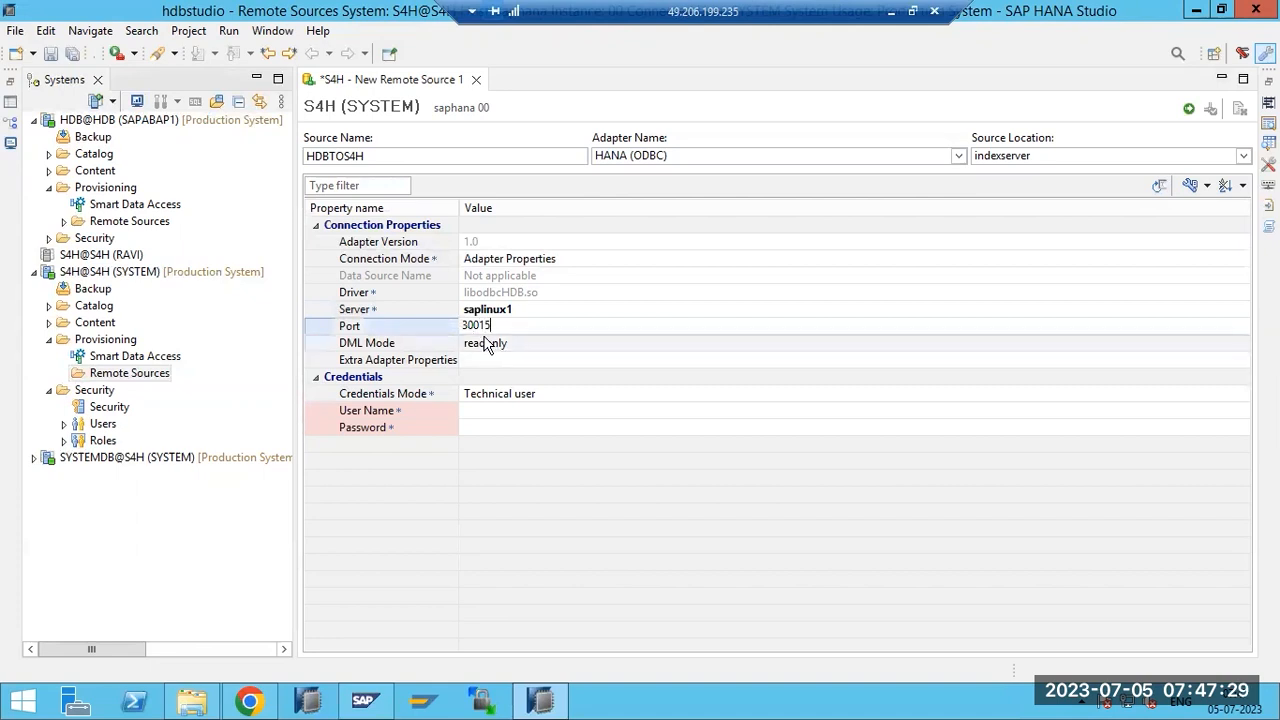
pyautogui.click(492, 411)
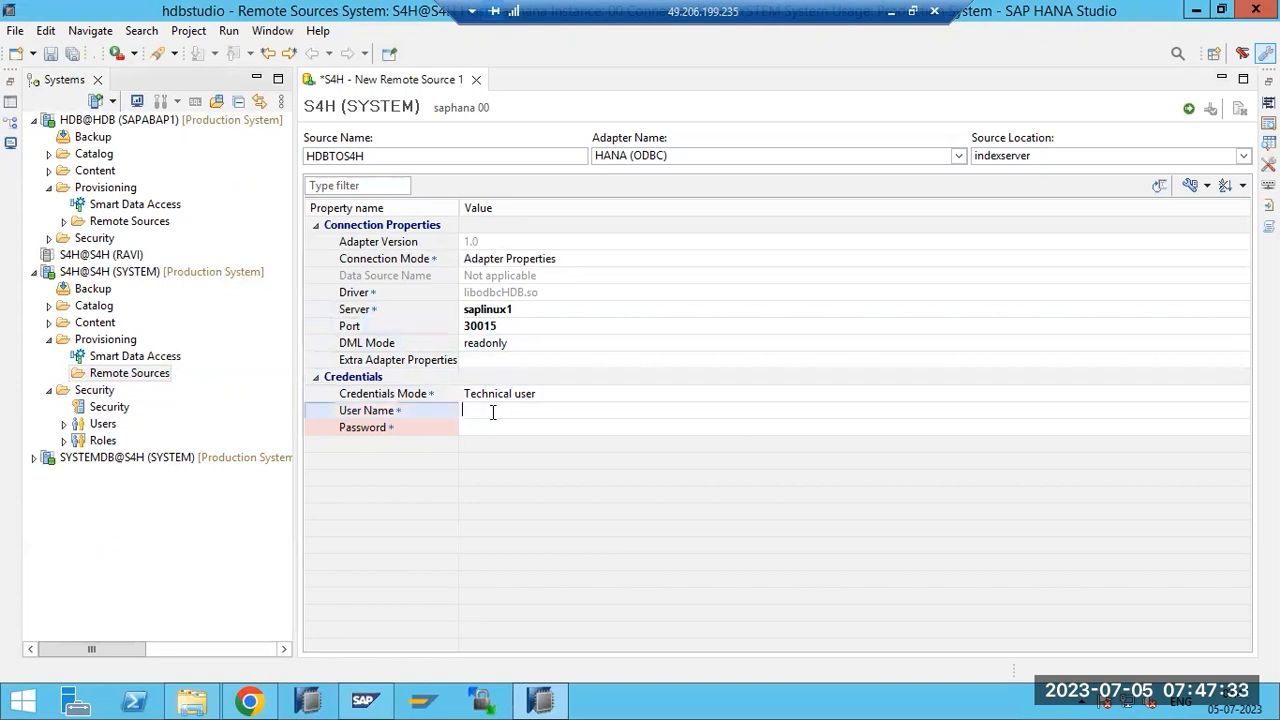
pyautogui.write('system')
pyautogui.click(492, 420)
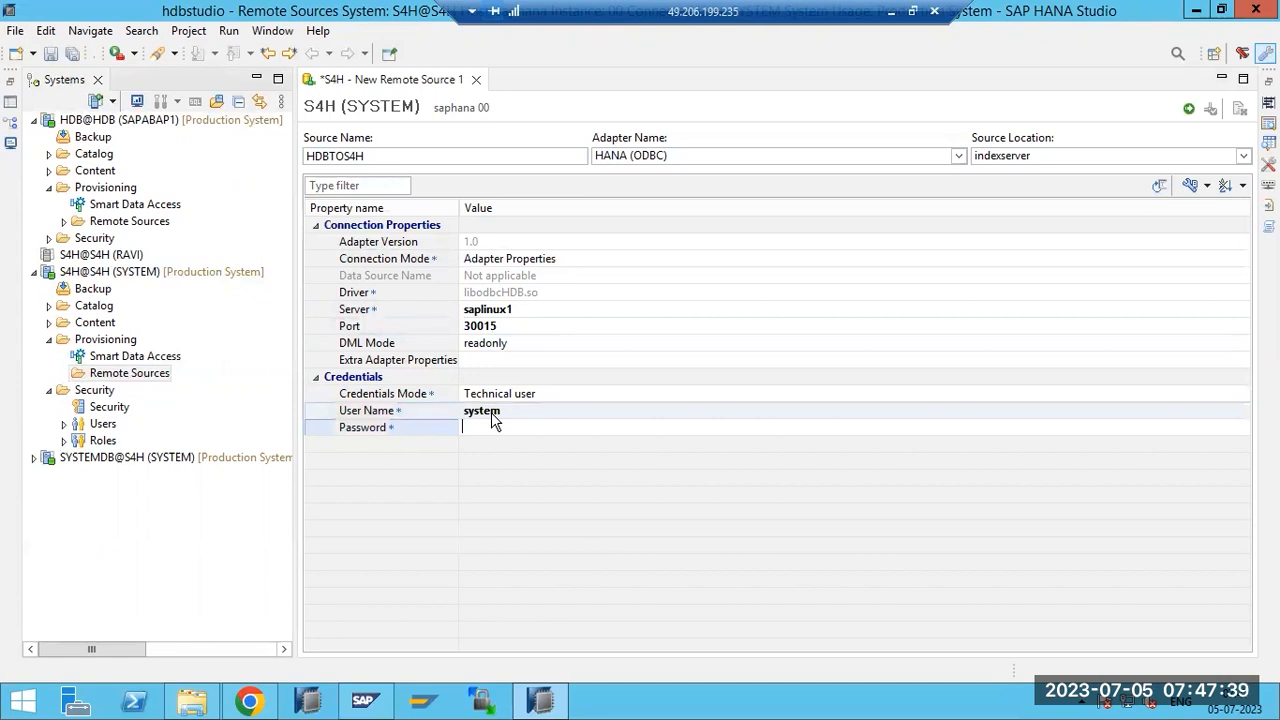
pyautogui.write('******')
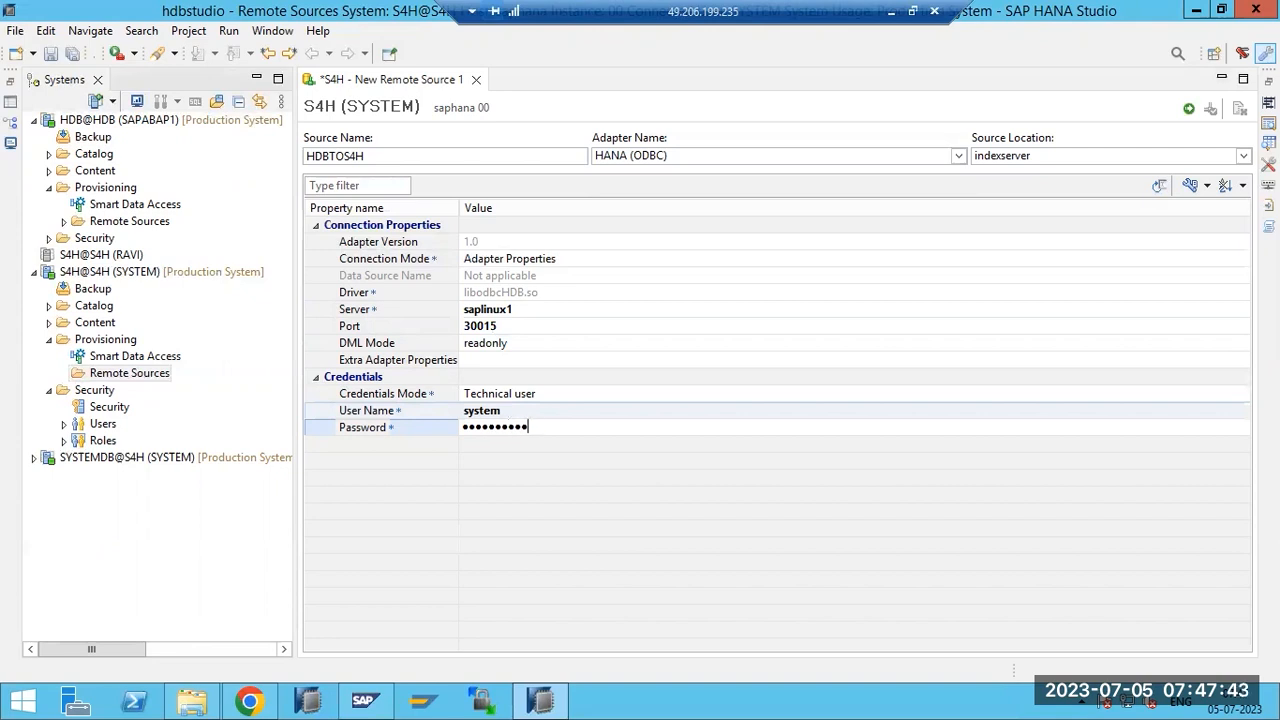
pyautogui.press('Return')
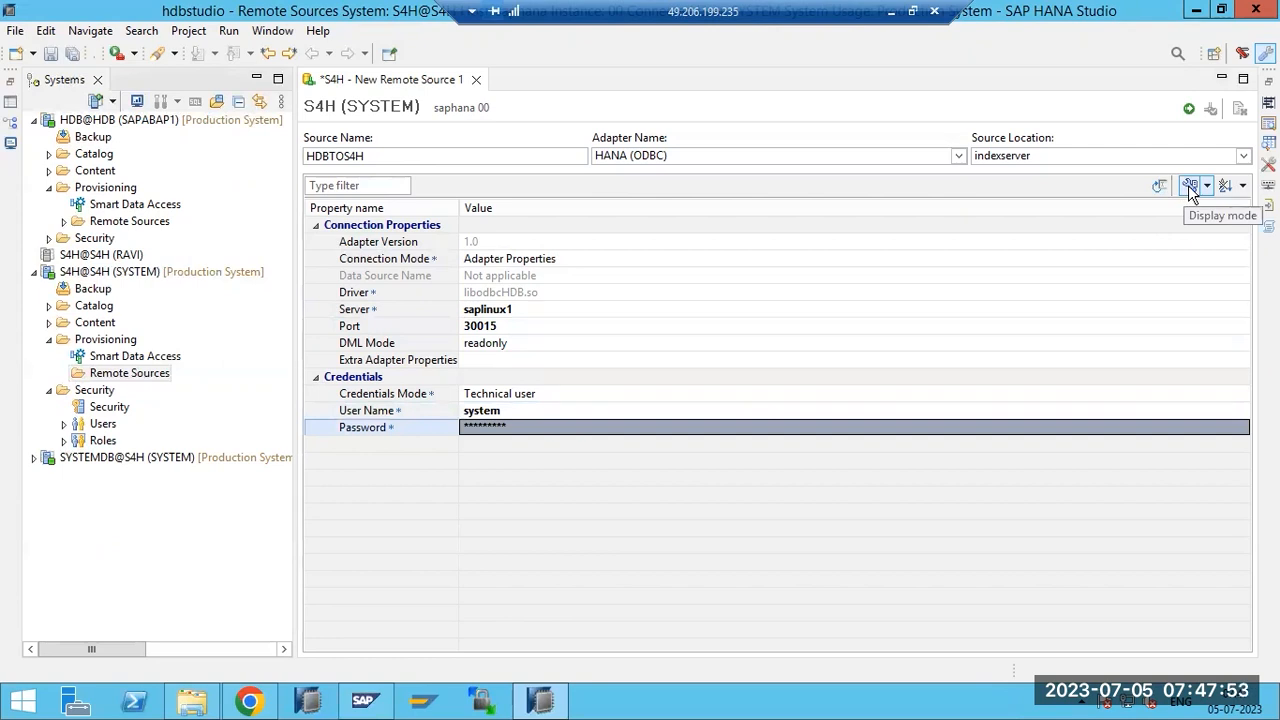
# Re-commit the password value and leave the password field.
pyautogui.hotkey('ctrl', 's')
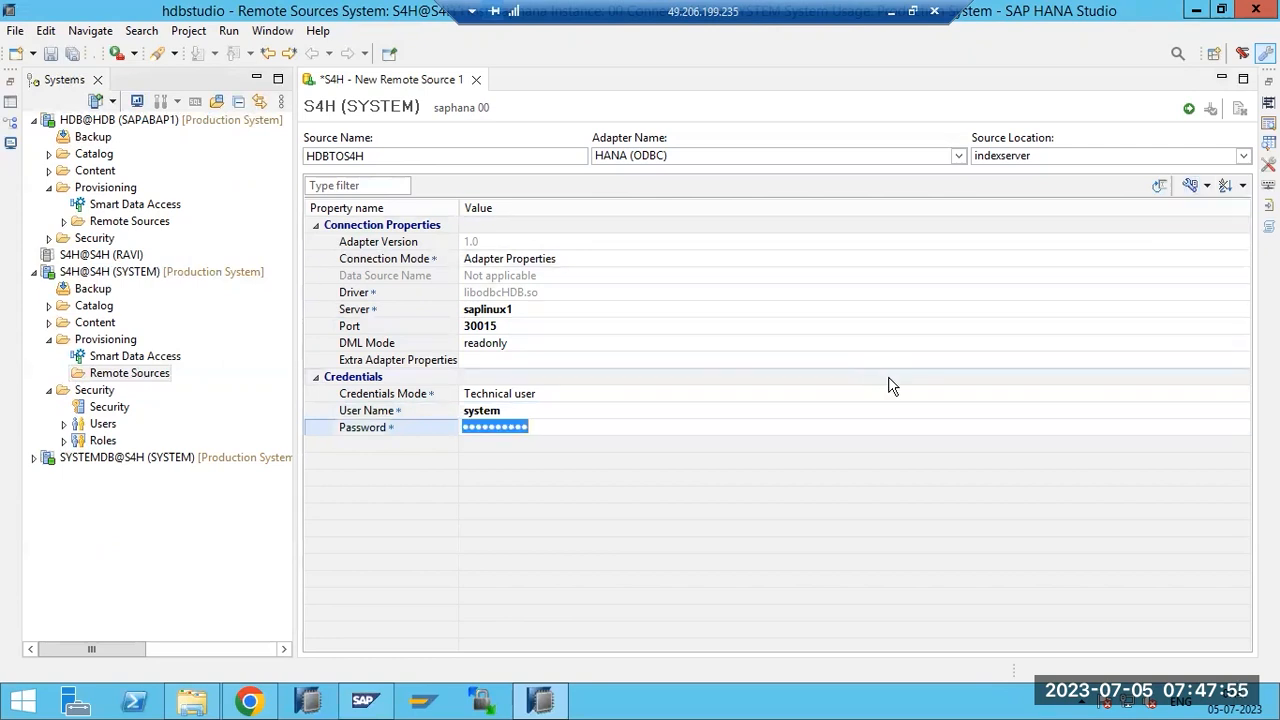
pyautogui.click(607, 431)
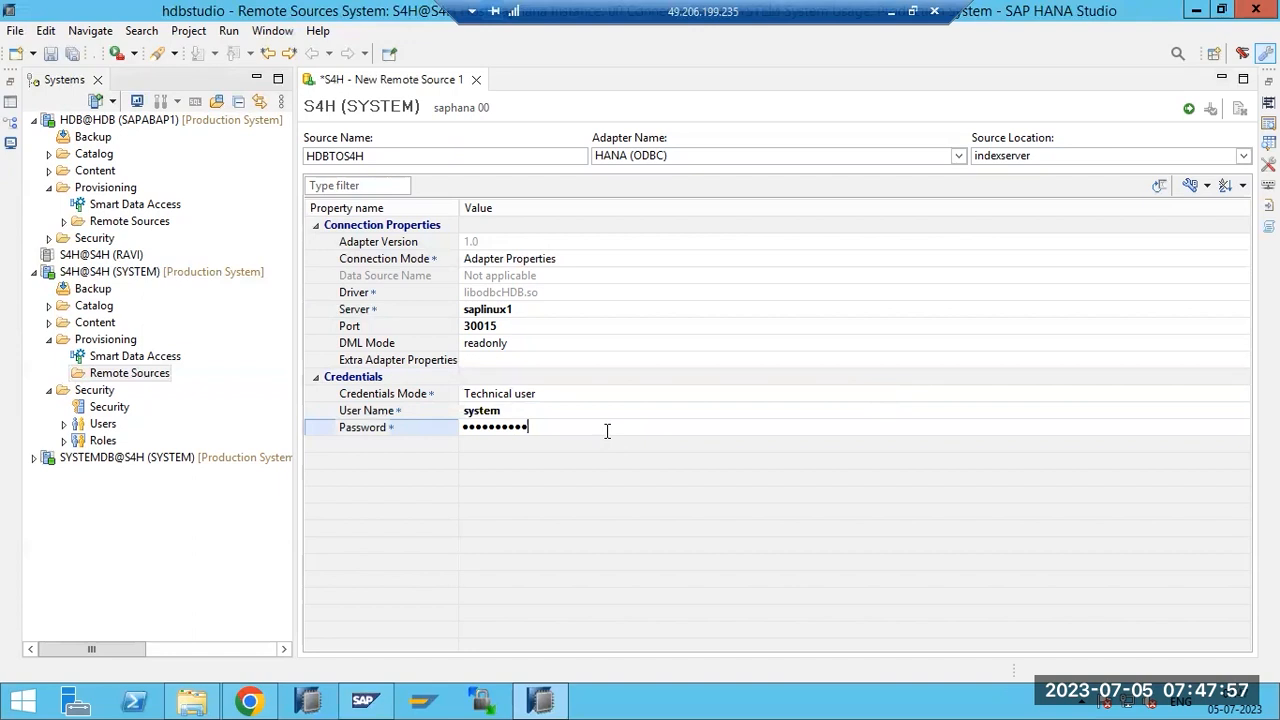
pyautogui.press('Return')
pyautogui.click(577, 397)
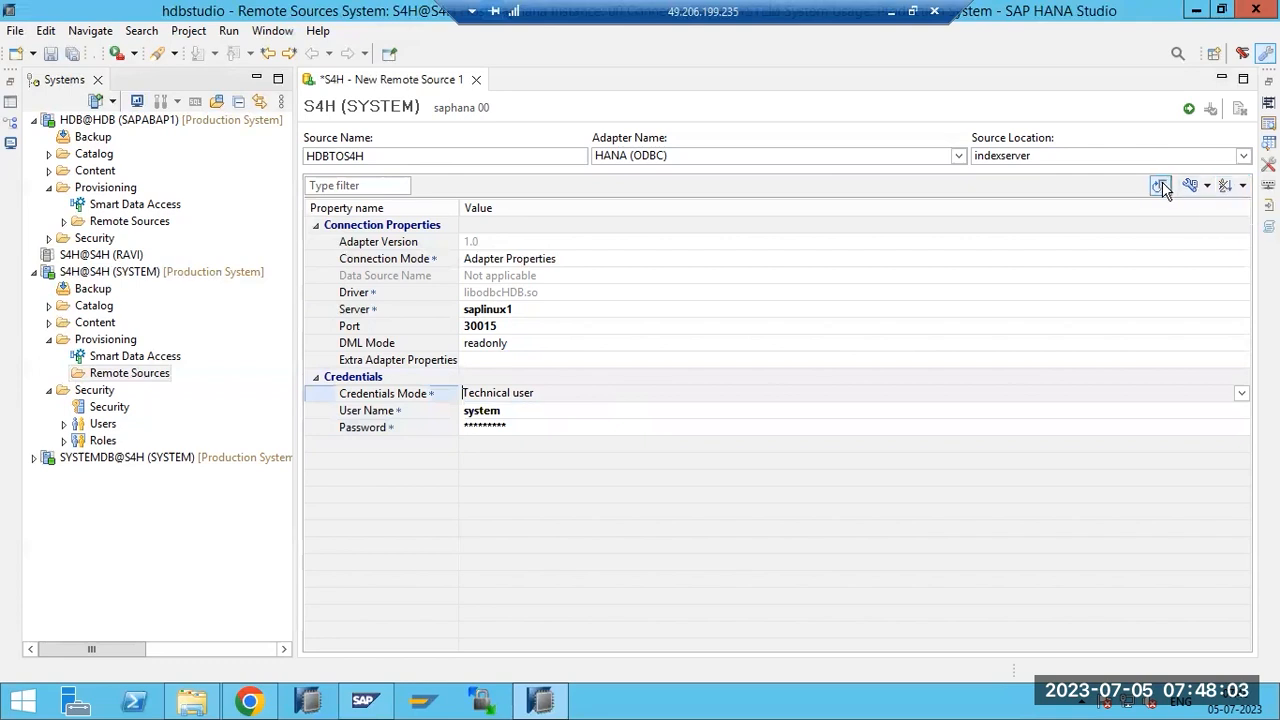
# Save HDBTOS4H, select its 'Unable to load driver manager' error, and edit the Server value.
pyautogui.click(1188, 111)
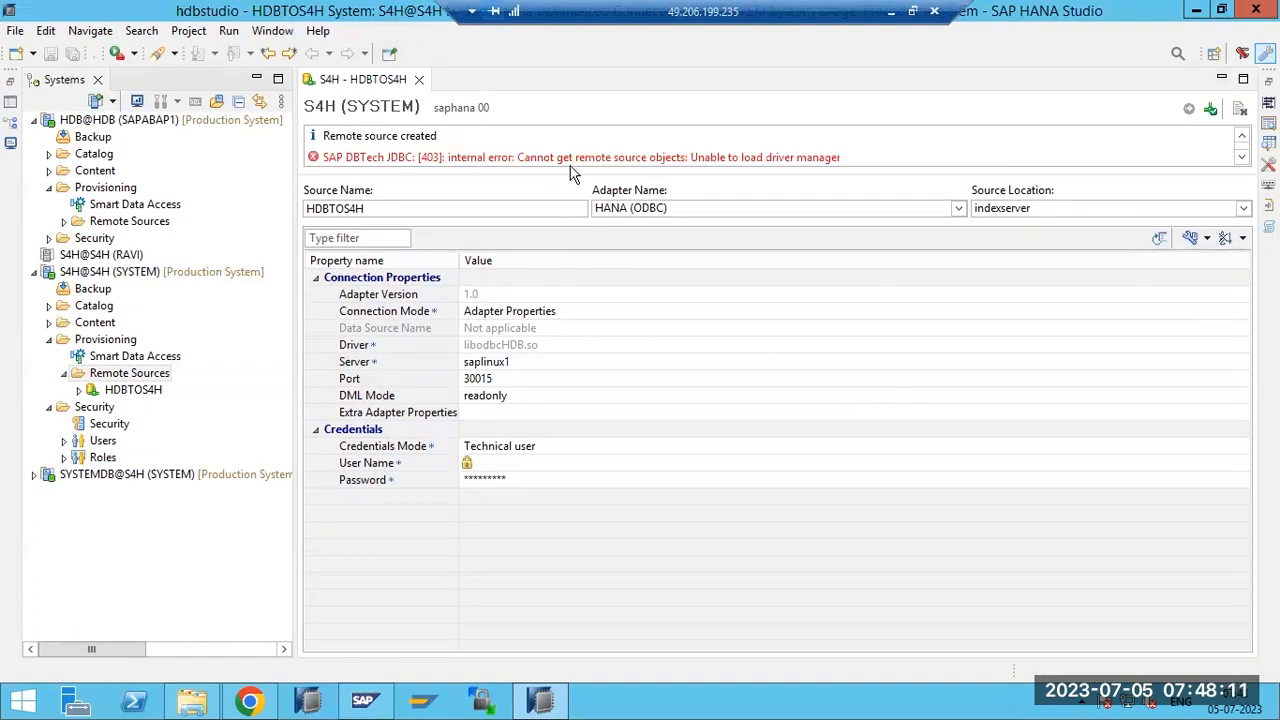
pyautogui.moveTo(655, 157); pyautogui.dragTo(850, 158)
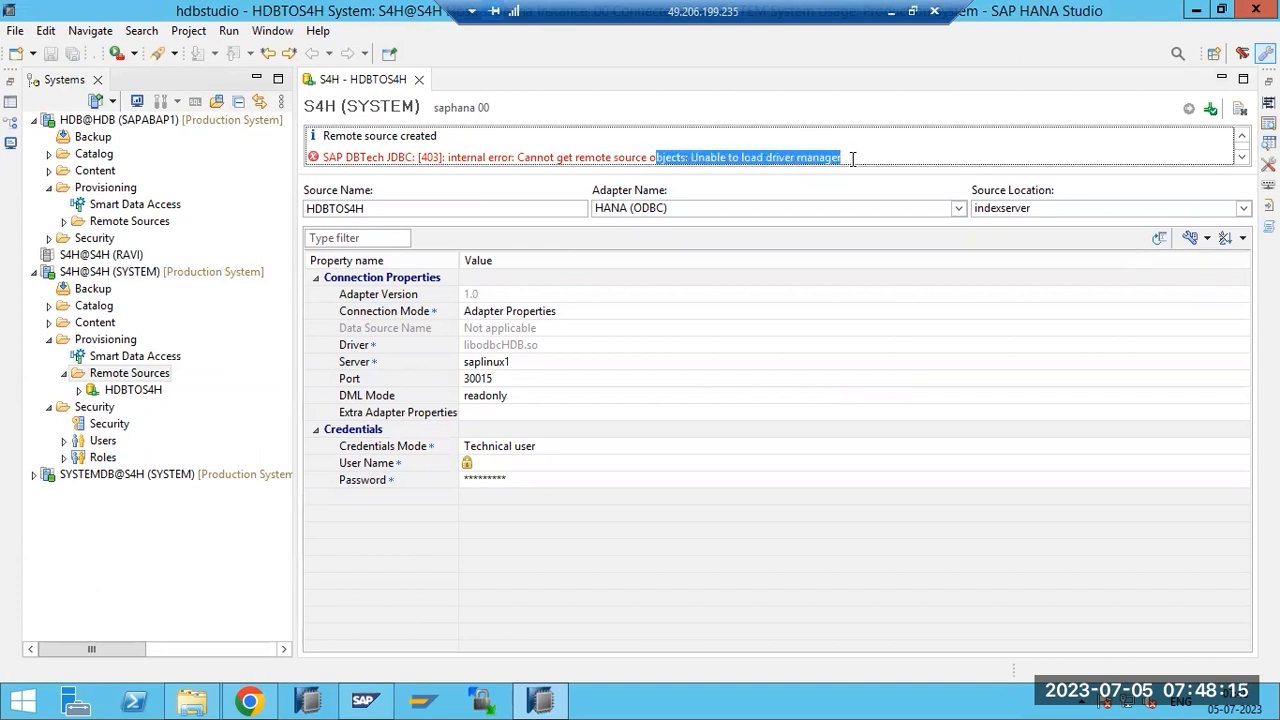
pyautogui.click(1241, 160)
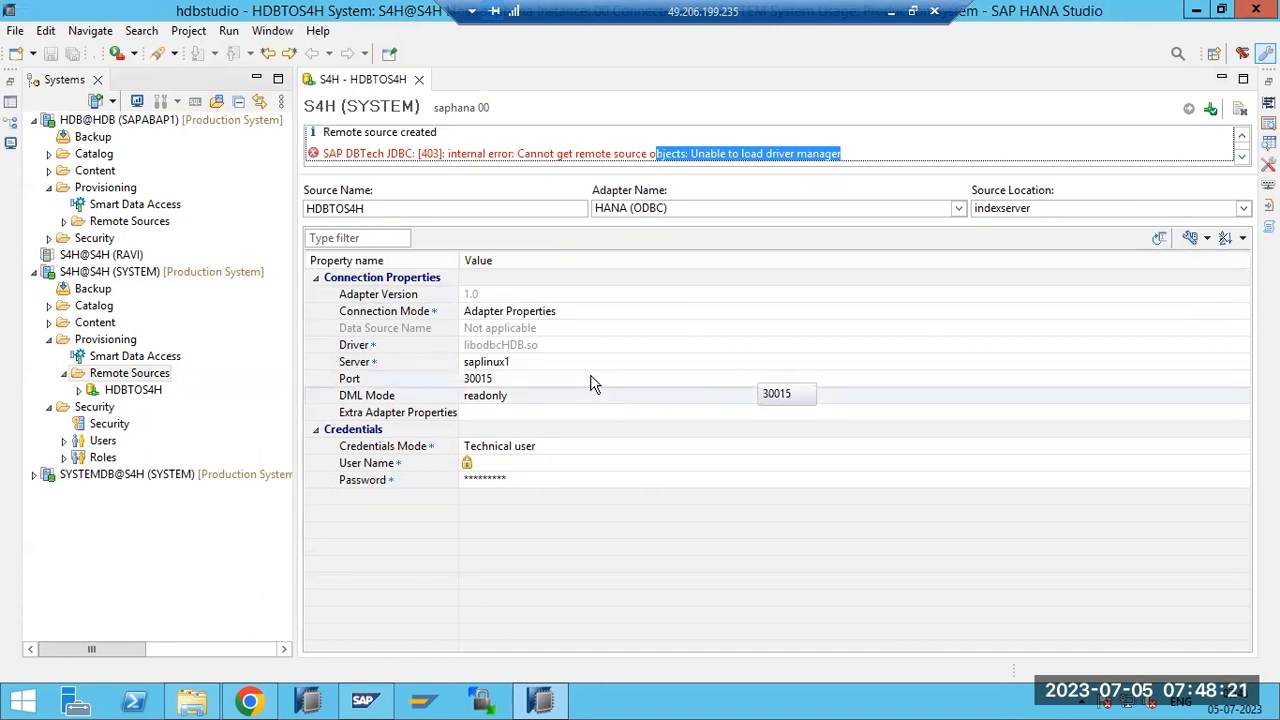
pyautogui.click(557, 365)
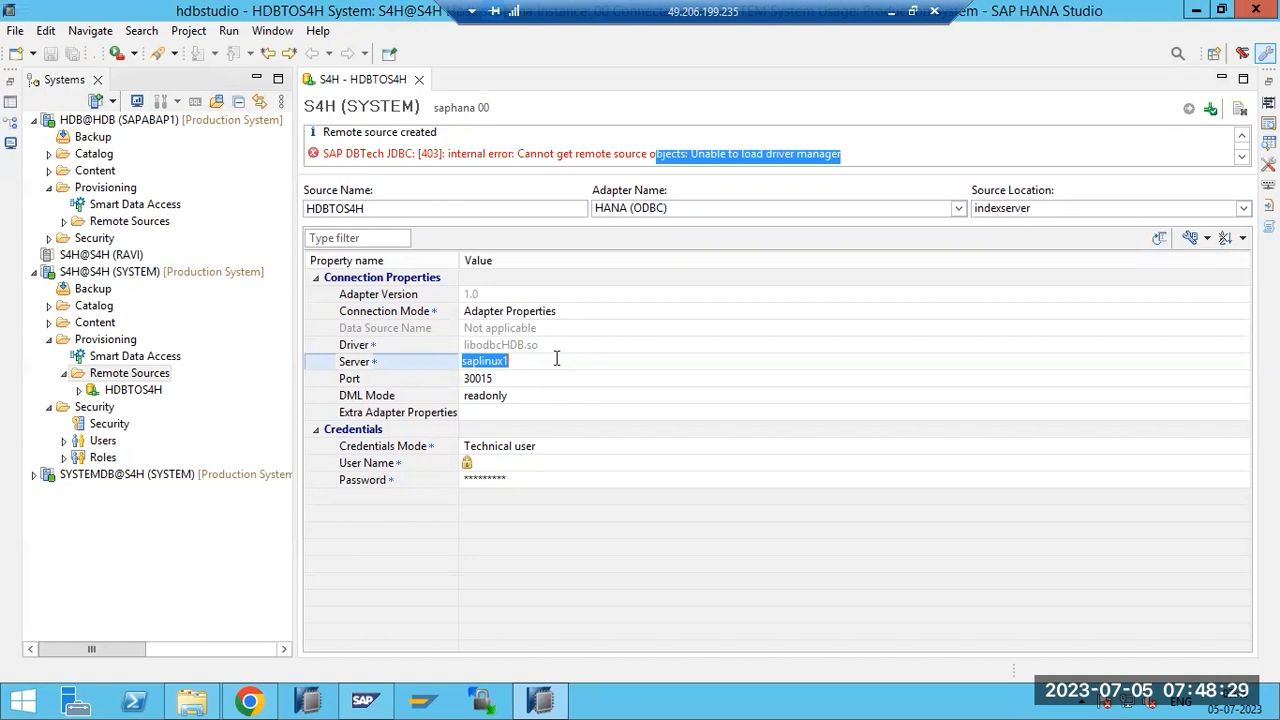
# Change the HDBTOS4H server to saphana, test the connection and save the remote source.
pyautogui.write('saphana')
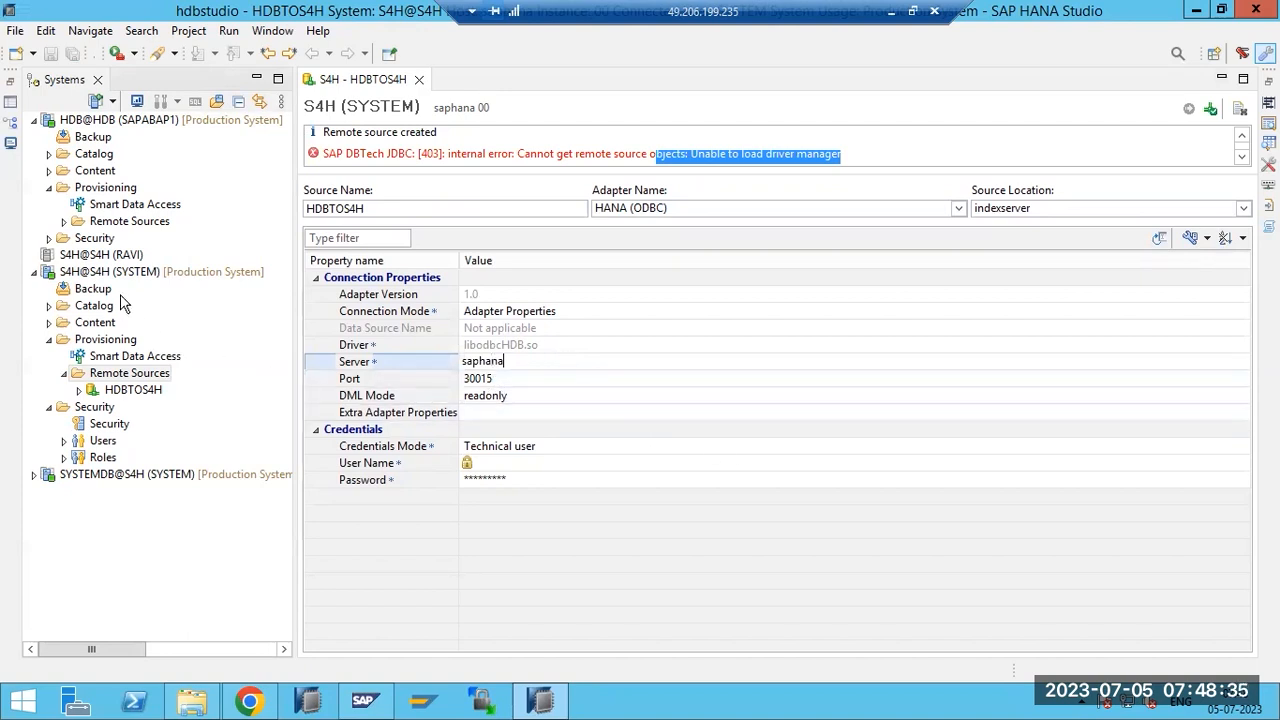
pyautogui.click(1211, 110)
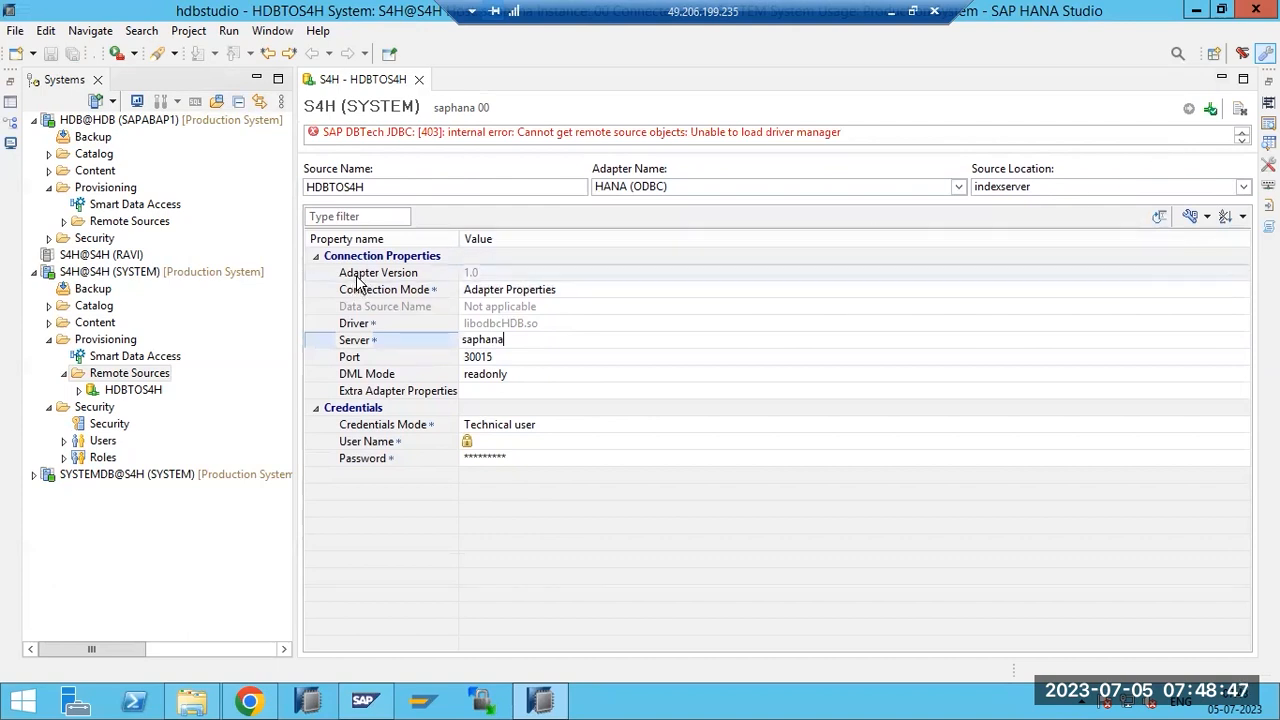
pyautogui.press('Return')
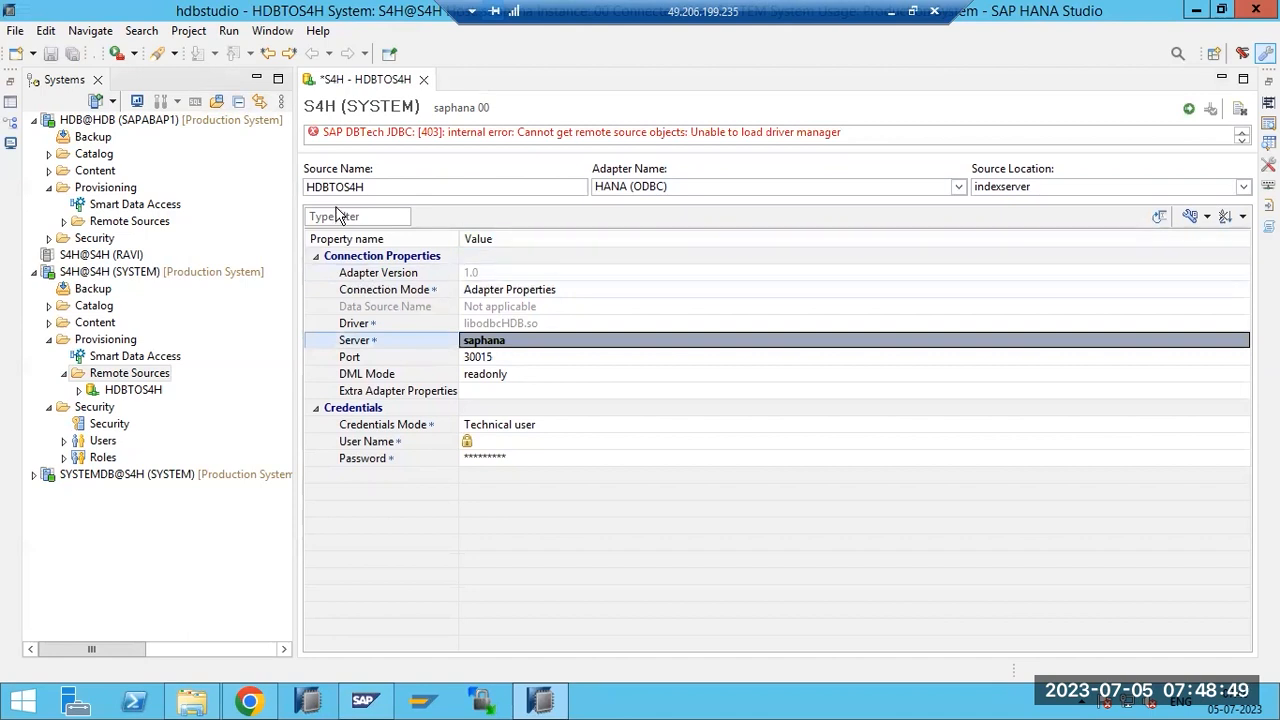
pyautogui.click(1189, 109)
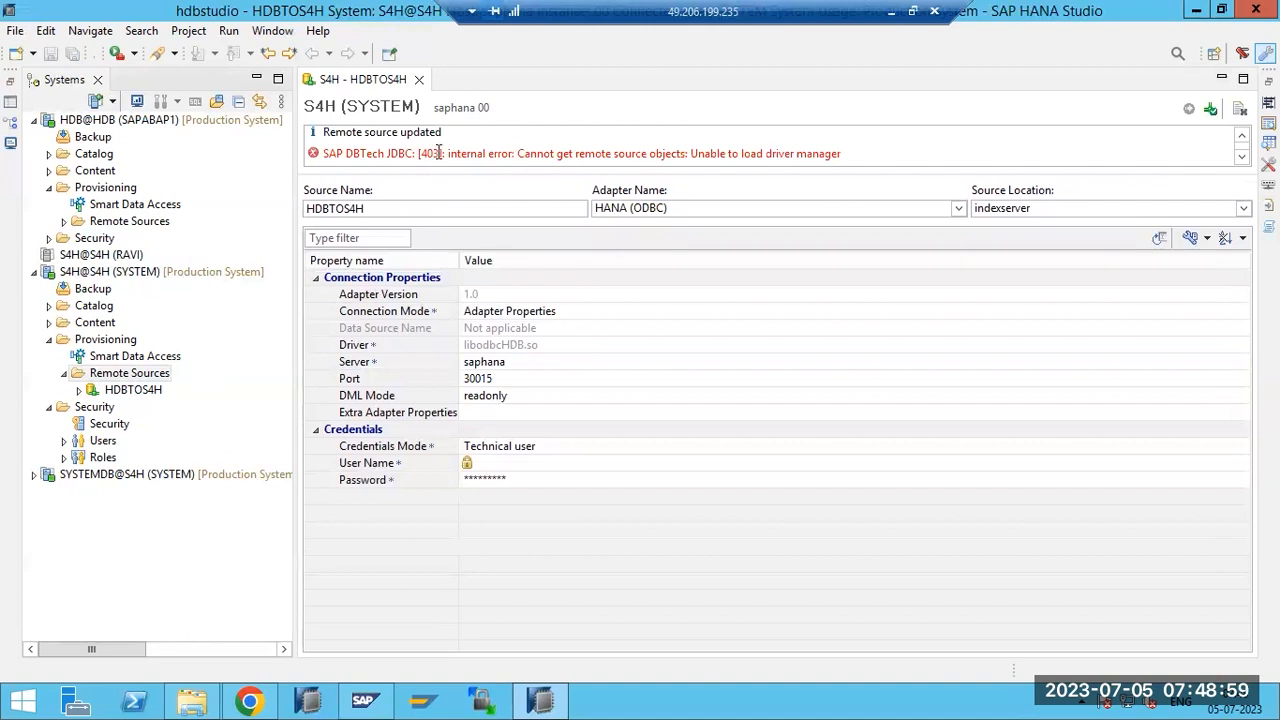
pyautogui.moveTo(434, 153); pyautogui.dragTo(869, 157)
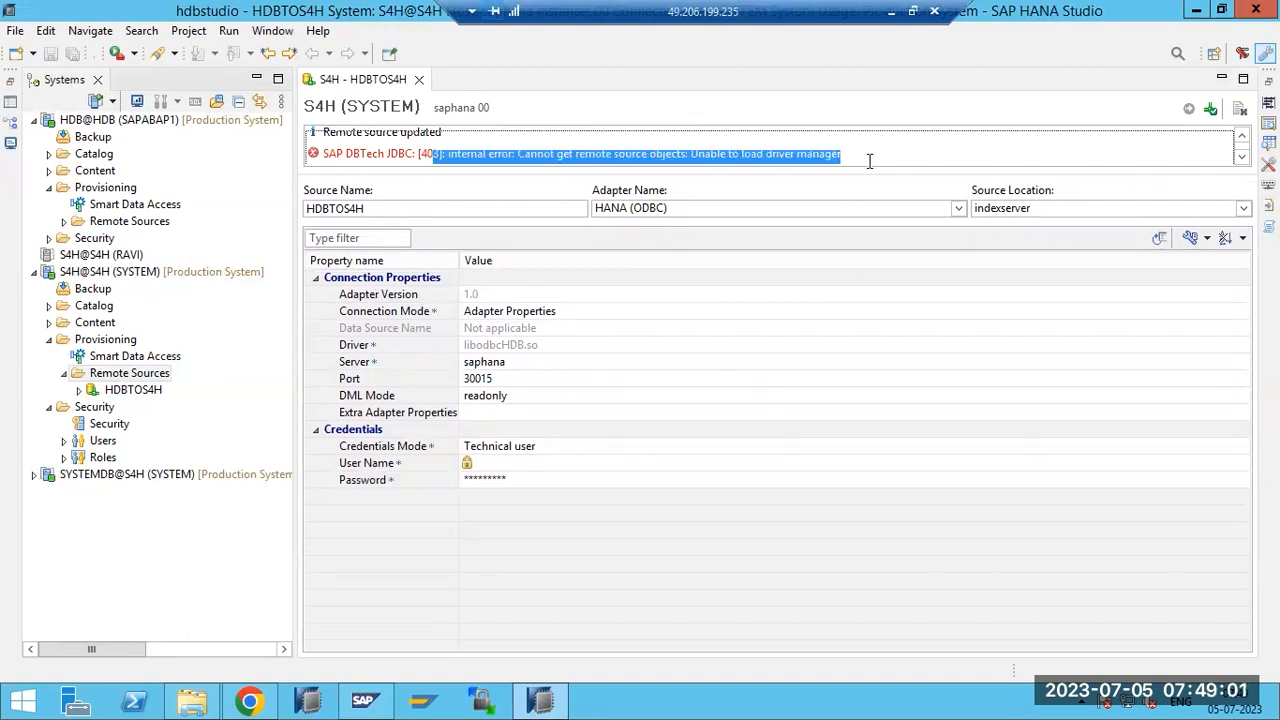
# Change the HDBTOS4H port to 30013 and retest the still-failing connection several times.
pyautogui.click(520, 379)
pyautogui.click(519, 378)
pyautogui.write('3')
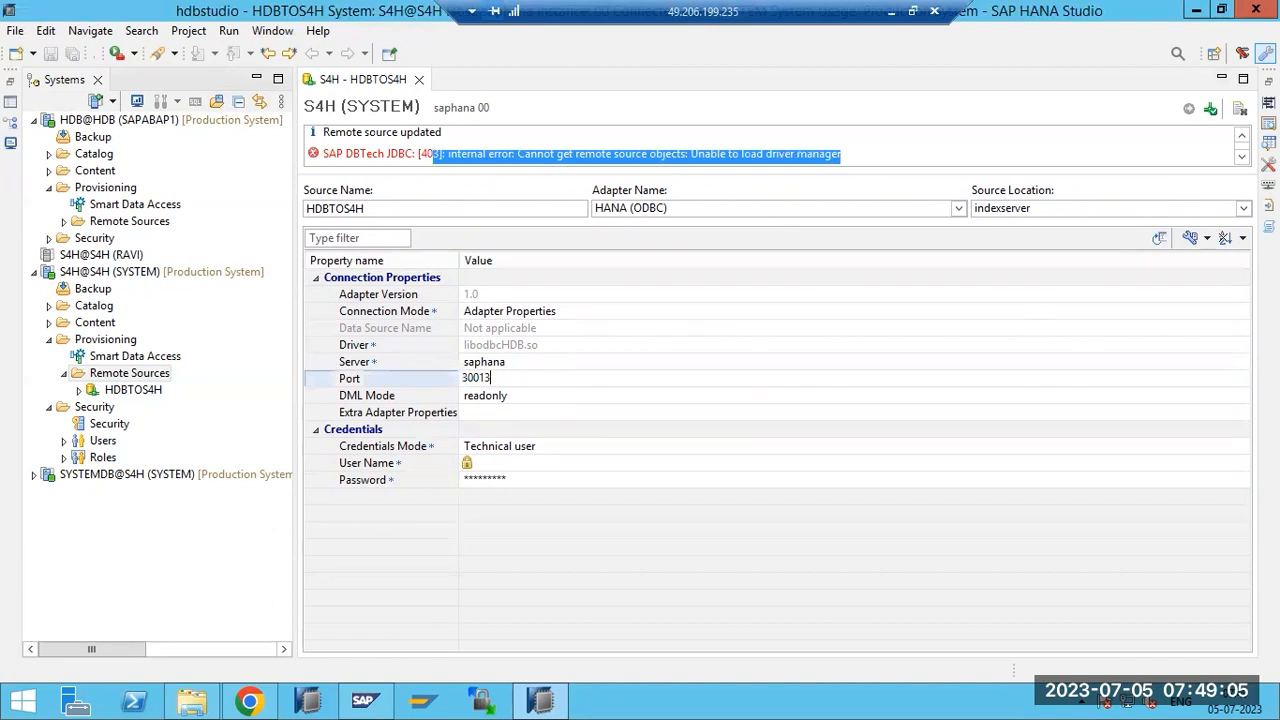
pyautogui.click(1210, 110)
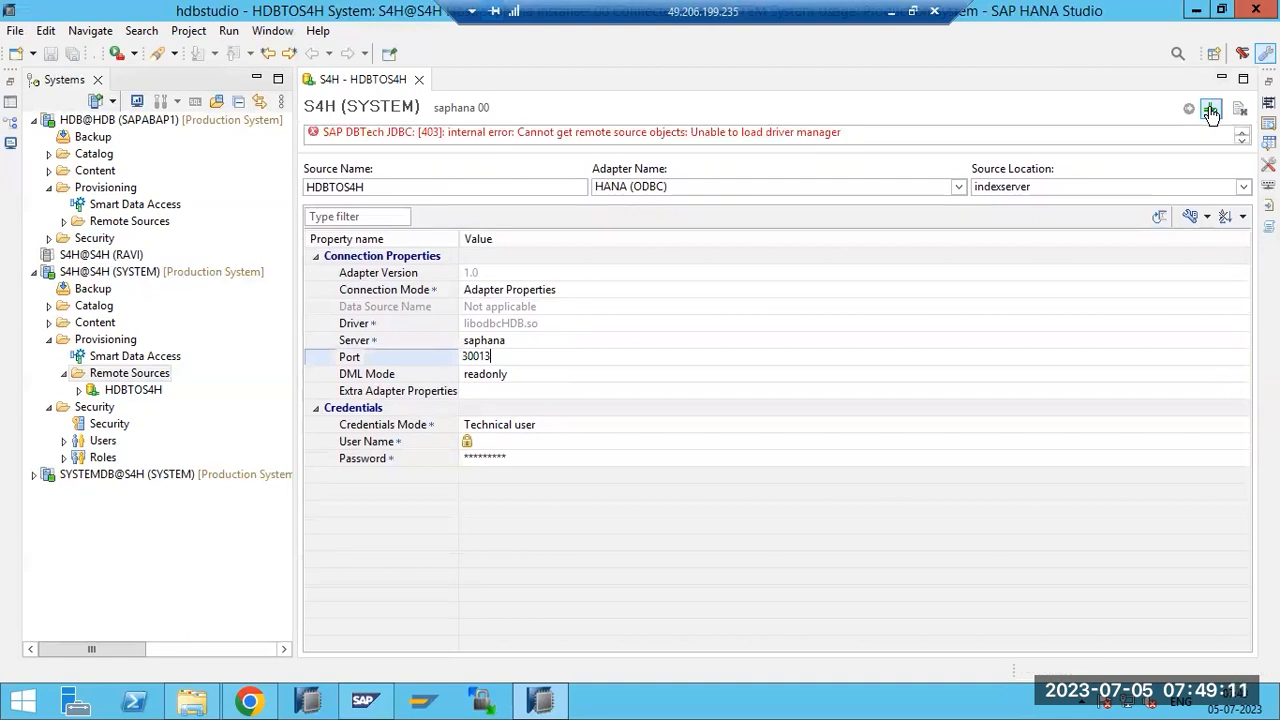
pyautogui.click(1210, 110)
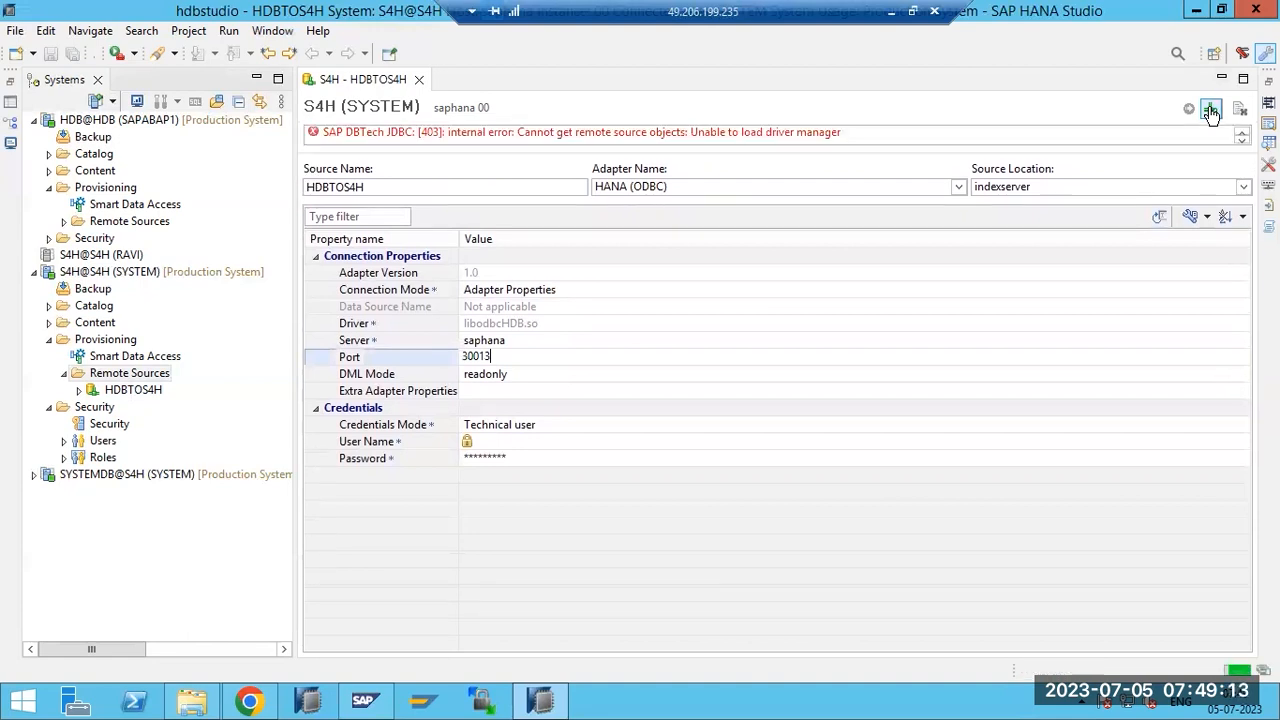
pyautogui.click(1210, 110)
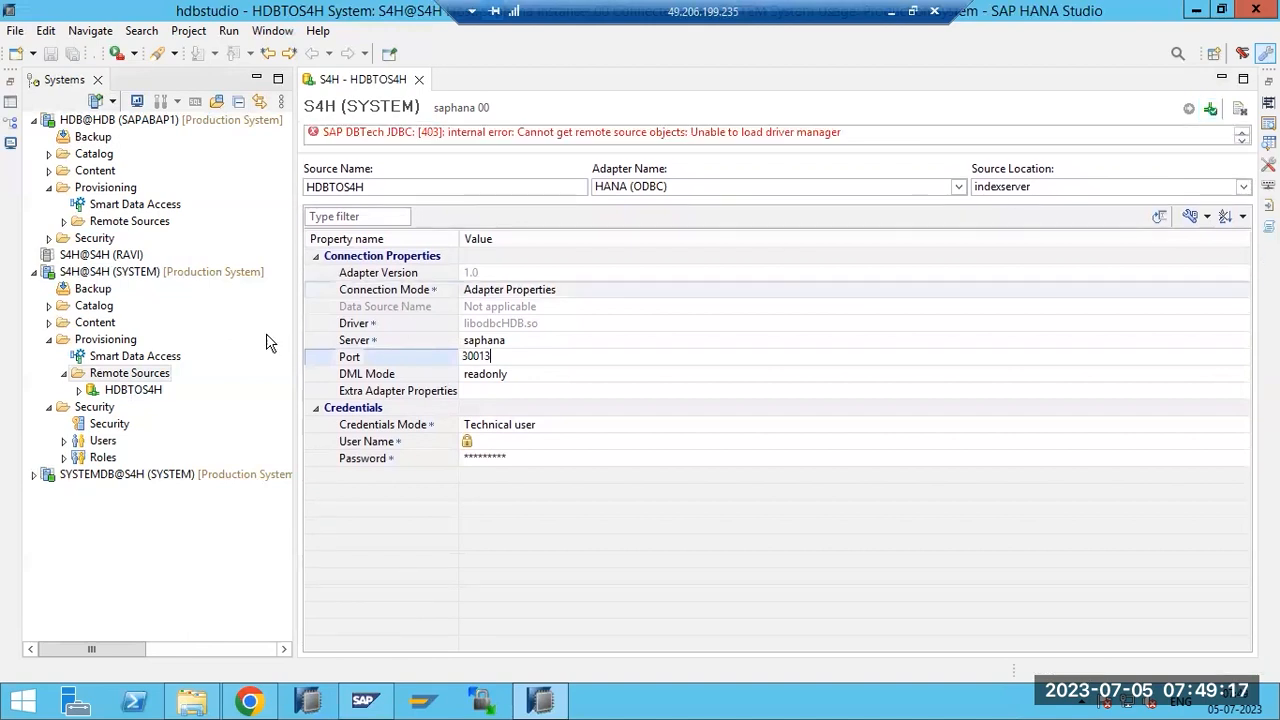
# Expand HDBTOS4H and start a new remote source from S4H's Remote Sources folder.
pyautogui.click(79, 391)
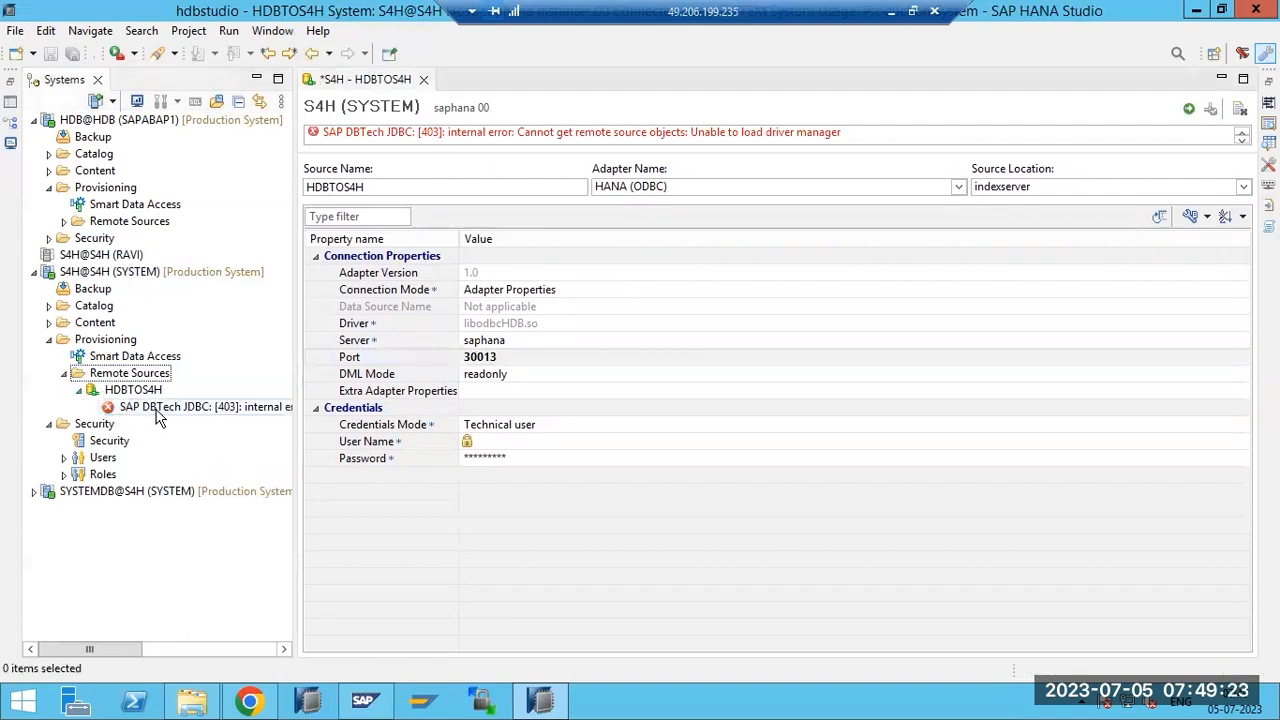
pyautogui.click(124, 377)
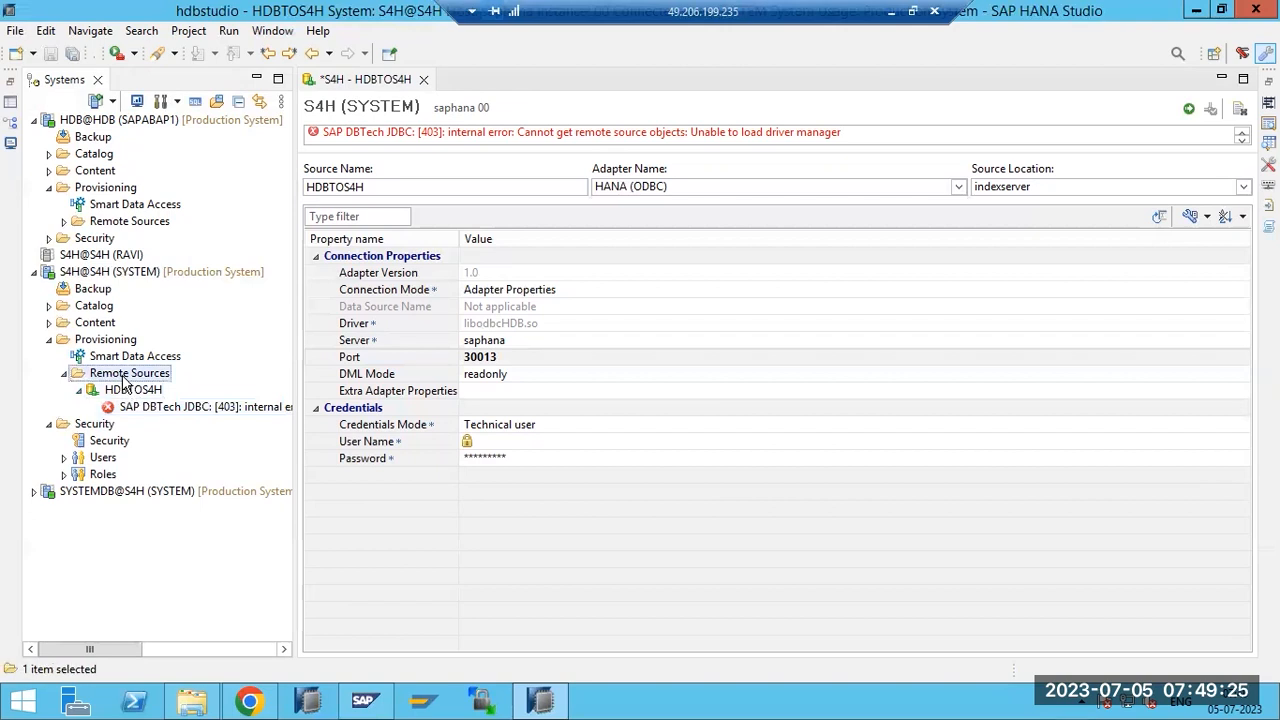
pyautogui.rightClick(124, 377)
pyautogui.click(175, 412)
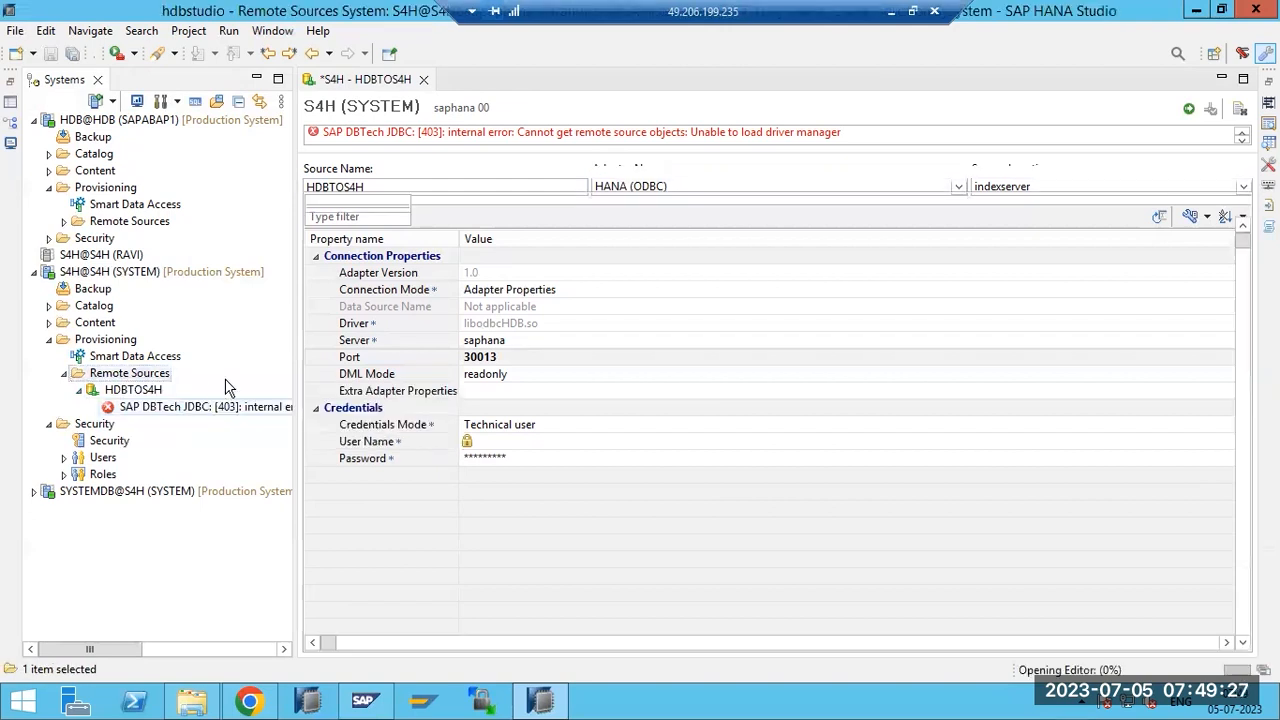
# Name the new remote source HDBTOHDB with the HANA (ODBC) adapter and server saphana.
pyautogui.write('HDBTOHDB')
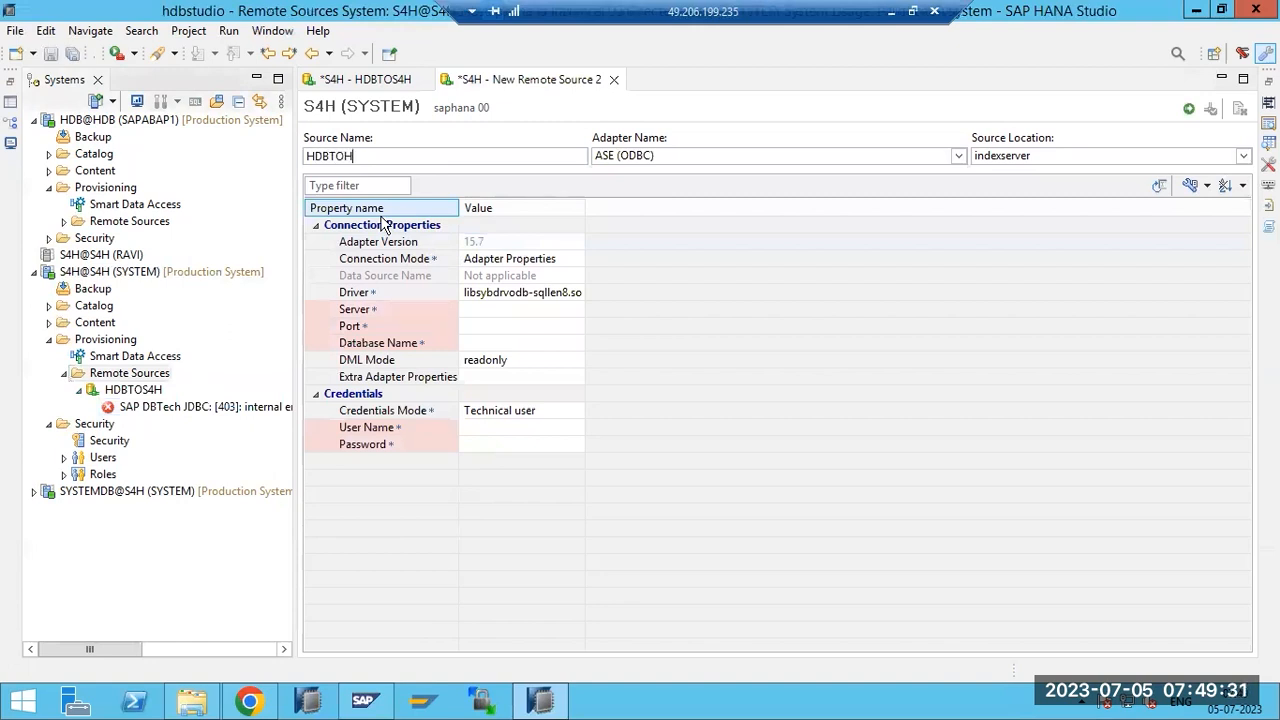
pyautogui.click(630, 158)
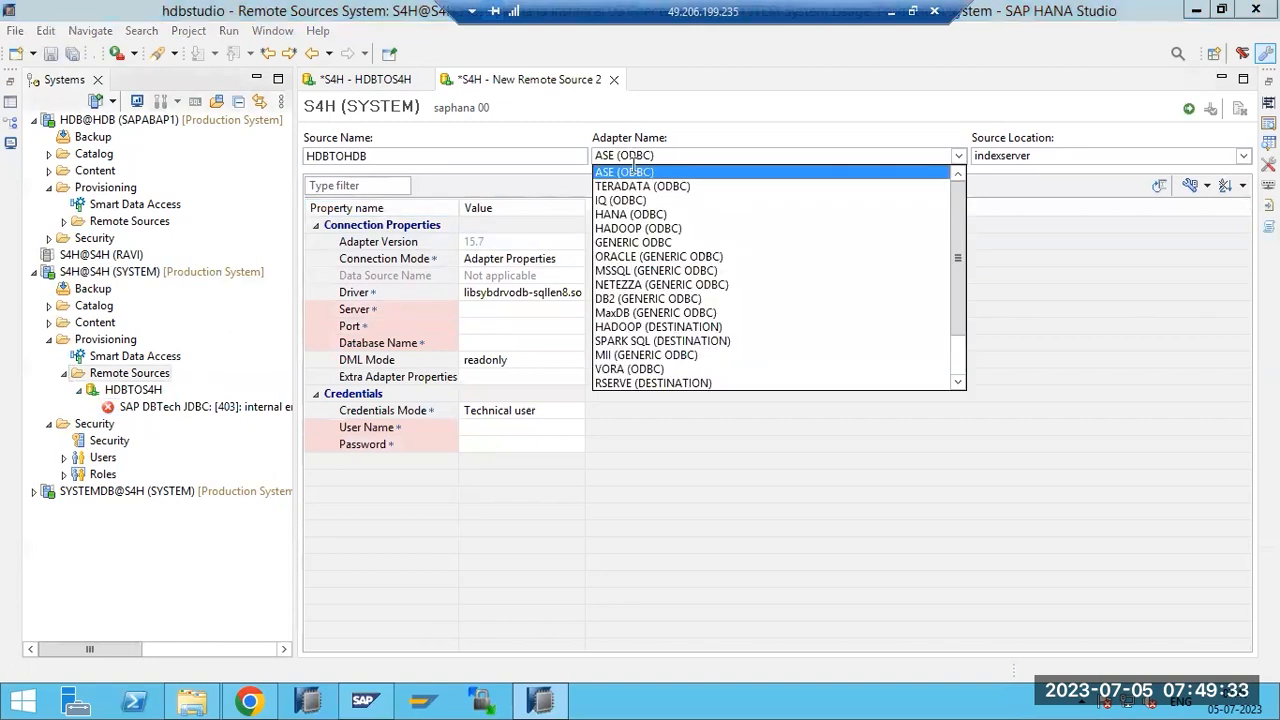
pyautogui.click(631, 214)
pyautogui.click(473, 309)
pyautogui.write('saphana')
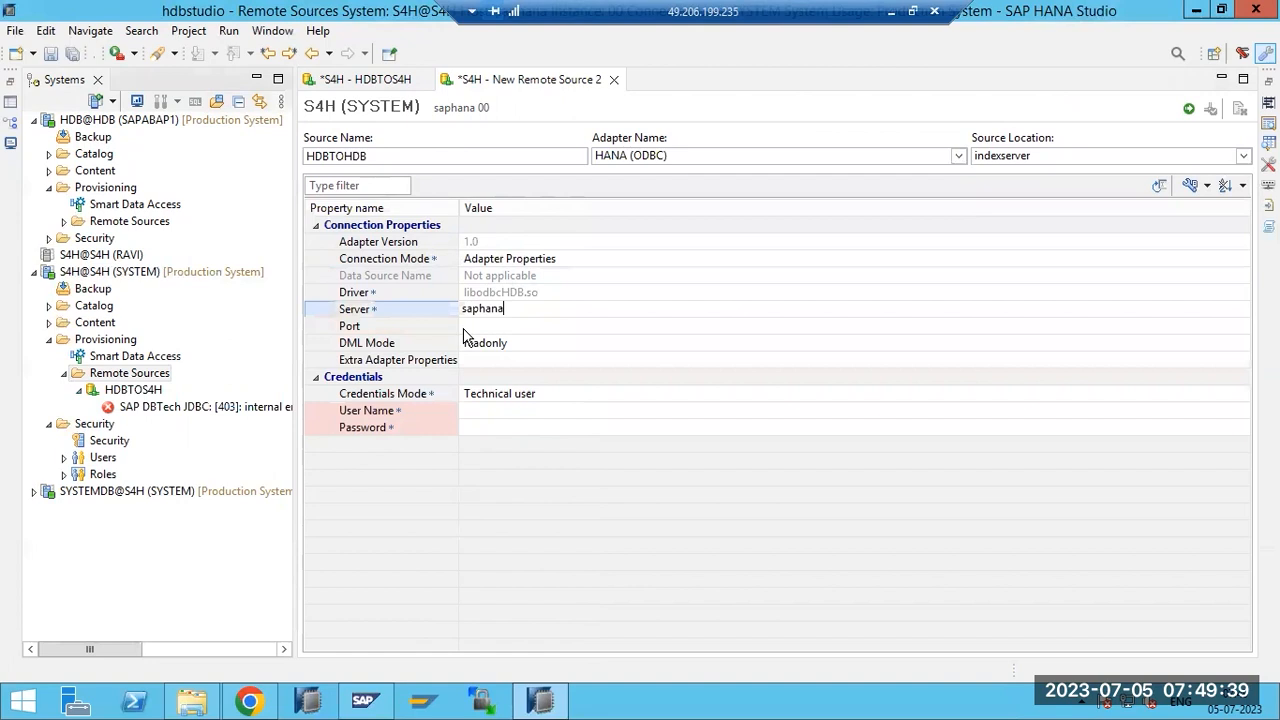
pyautogui.click(469, 326)
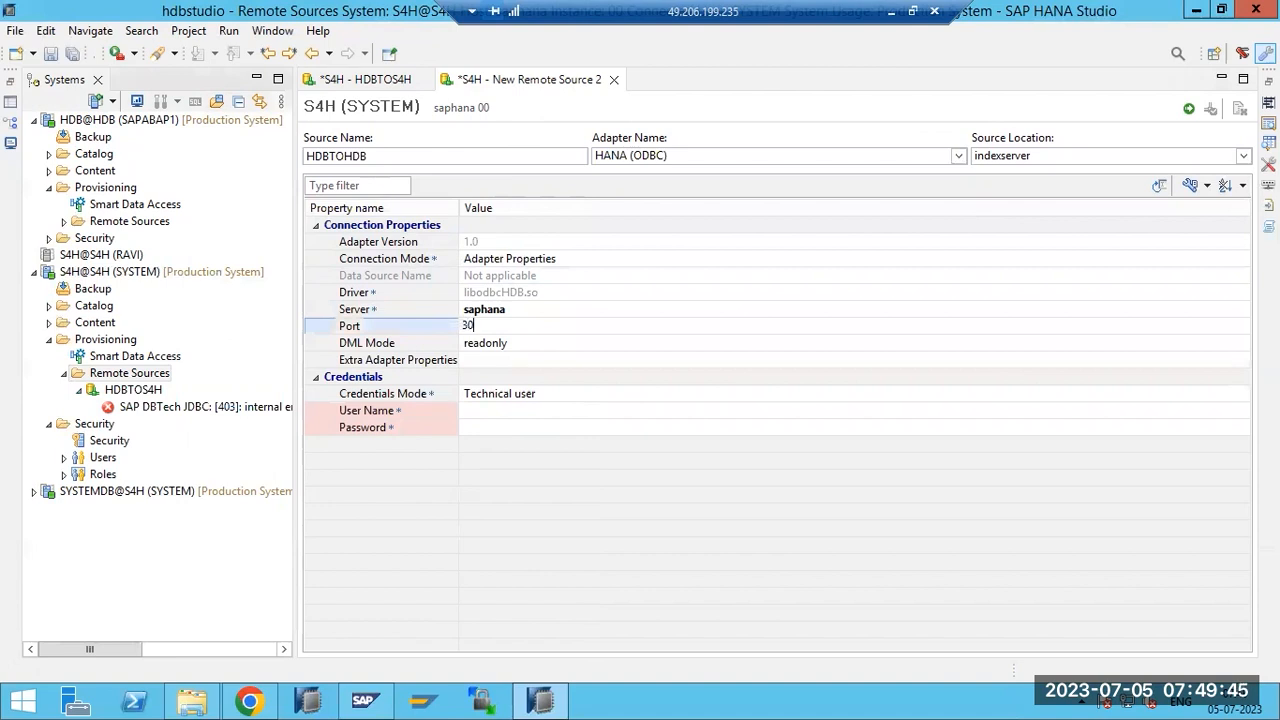
# Enter port 30015, user system and the password, then create HDBTOHDB.
pyautogui.write('30015')
pyautogui.click(474, 408)
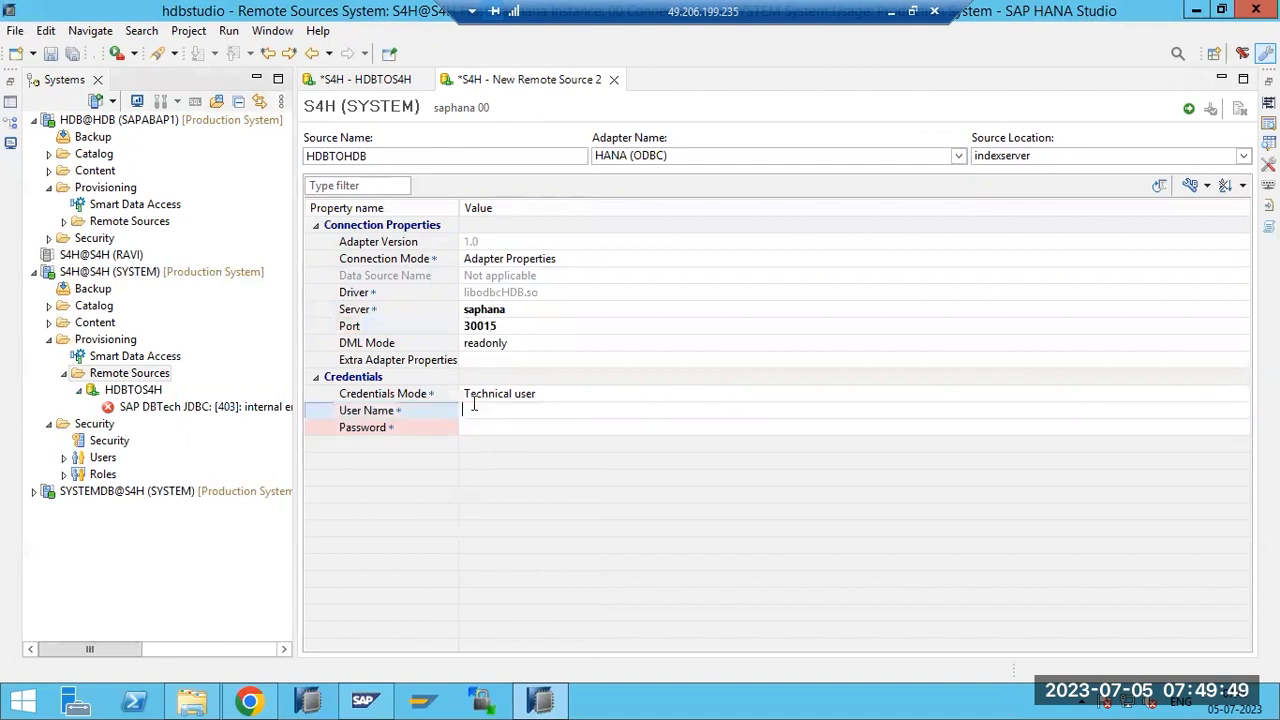
pyautogui.write('system')
pyautogui.press('Tab')
pyautogui.write('•••••••')
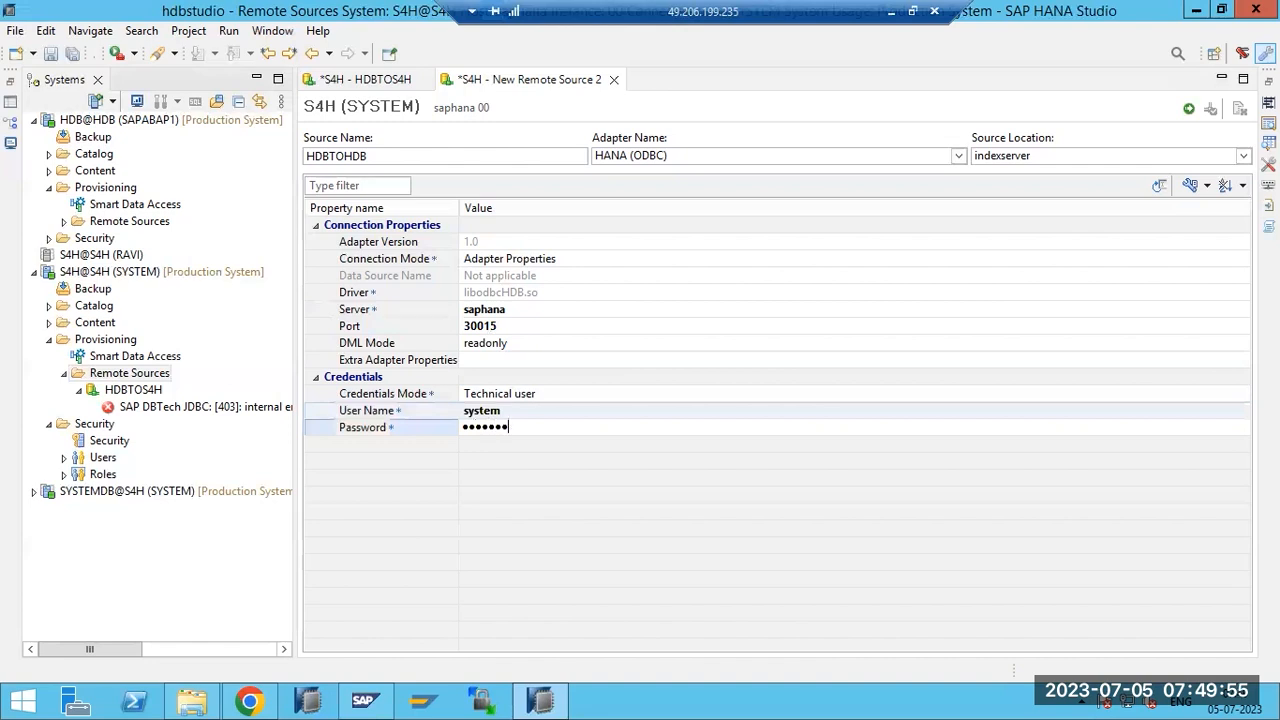
pyautogui.click(578, 475)
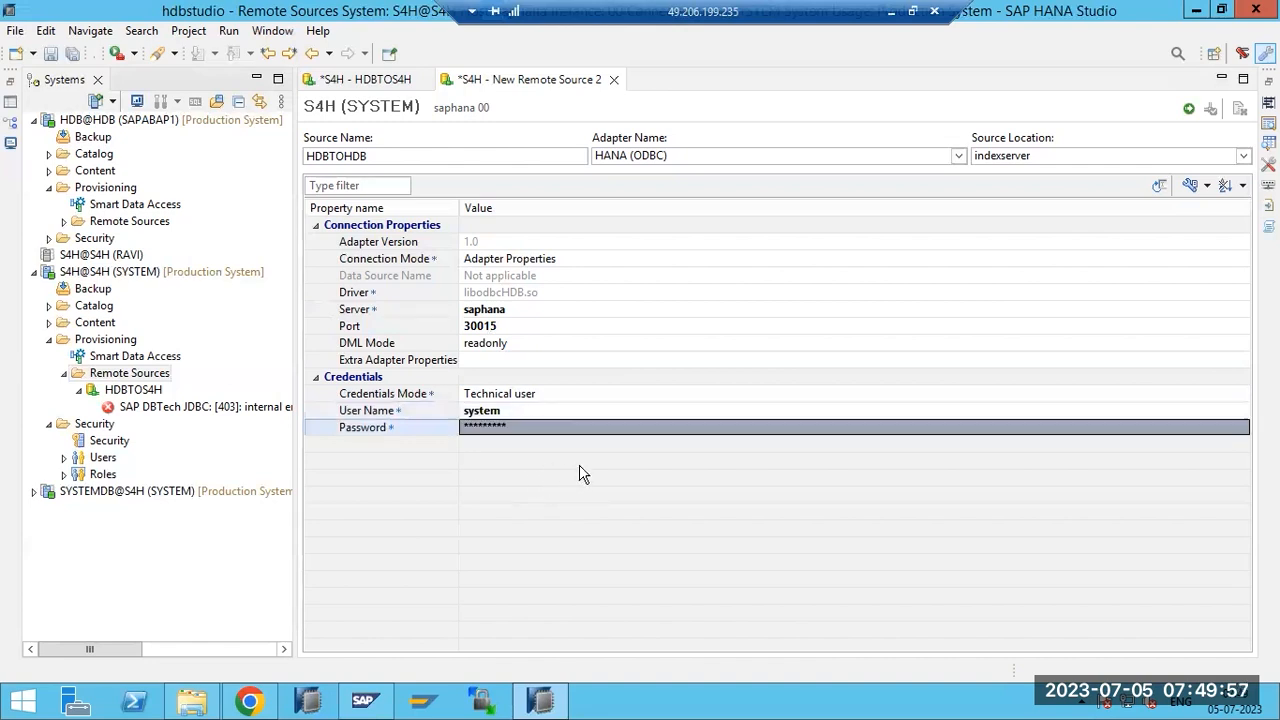
pyautogui.click(1188, 110)
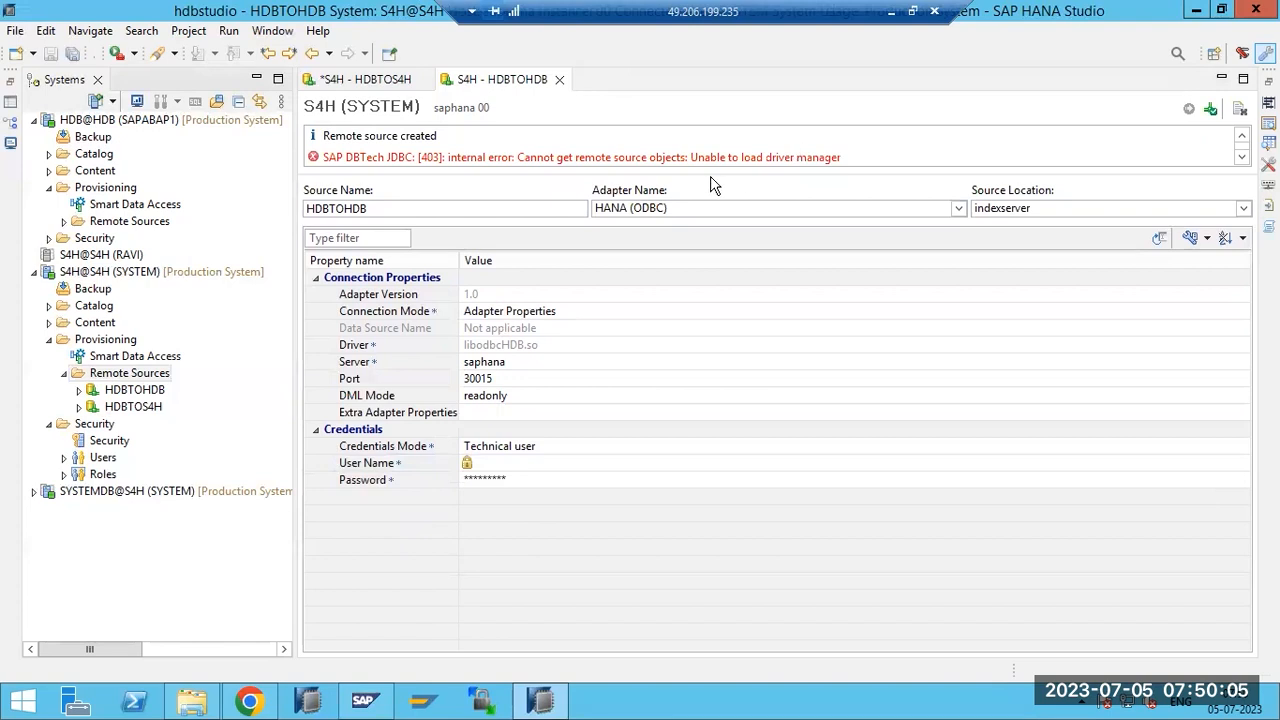
# Select the driver-manager error text, then minimize the Remote Desktop window.
pyautogui.moveTo(700, 157); pyautogui.dragTo(860, 157)
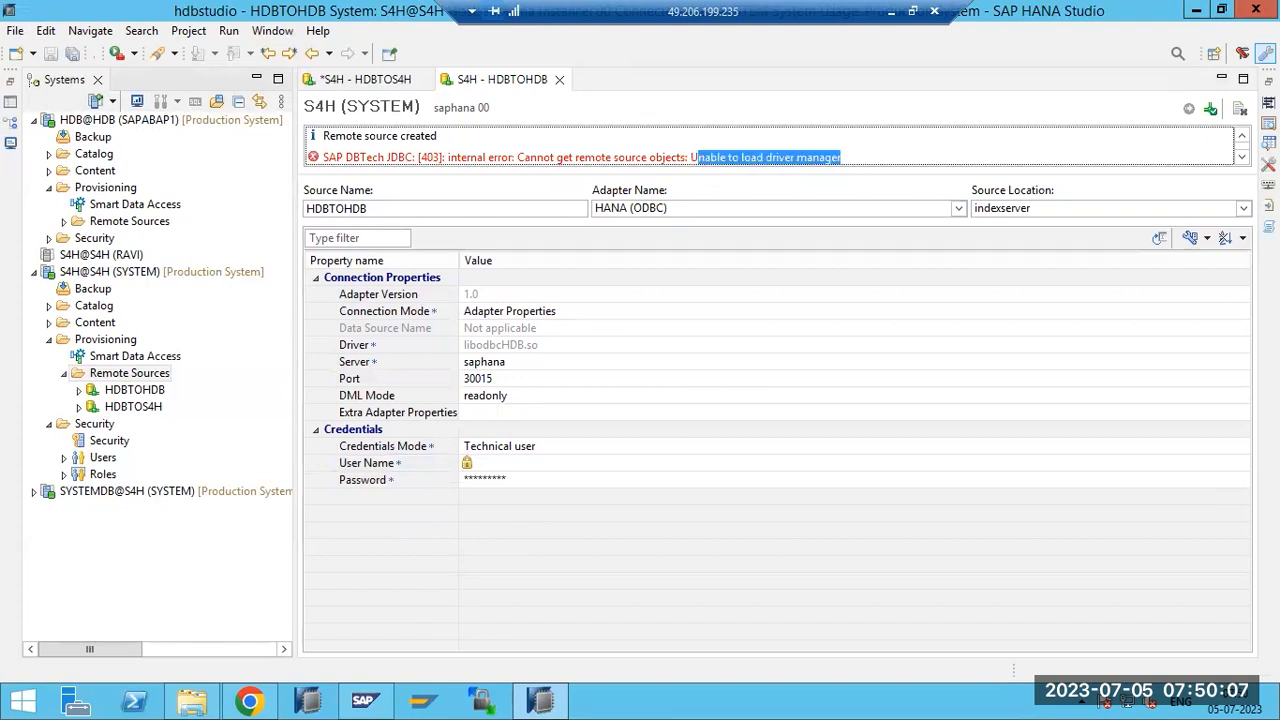
pyautogui.click(1247, 158)
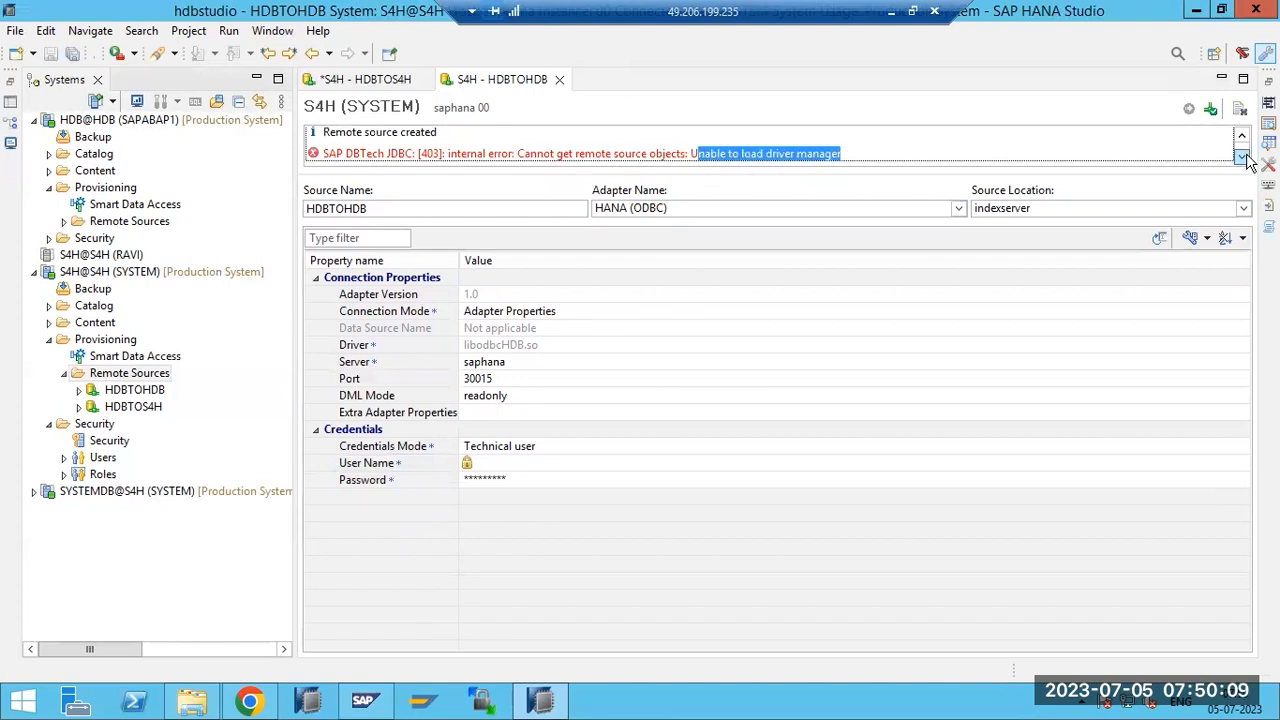
pyautogui.moveTo(324, 153); pyautogui.dragTo(894, 158)
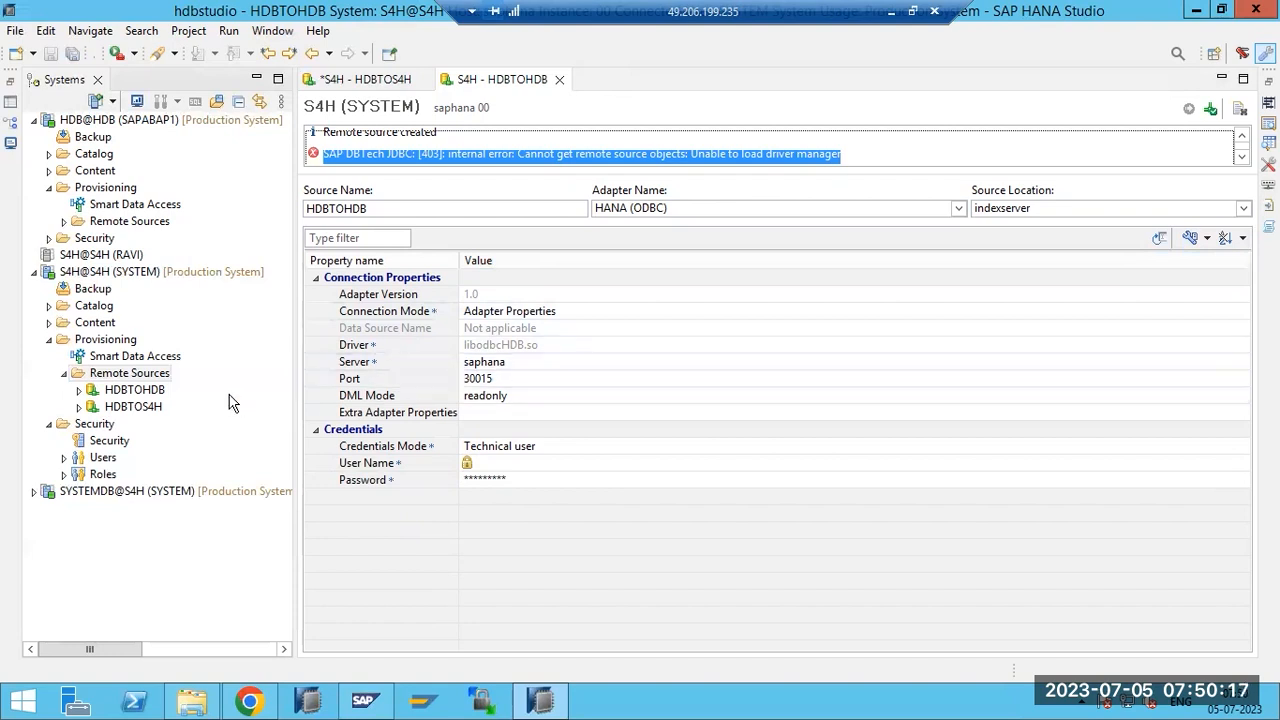
pyautogui.click(410, 155)
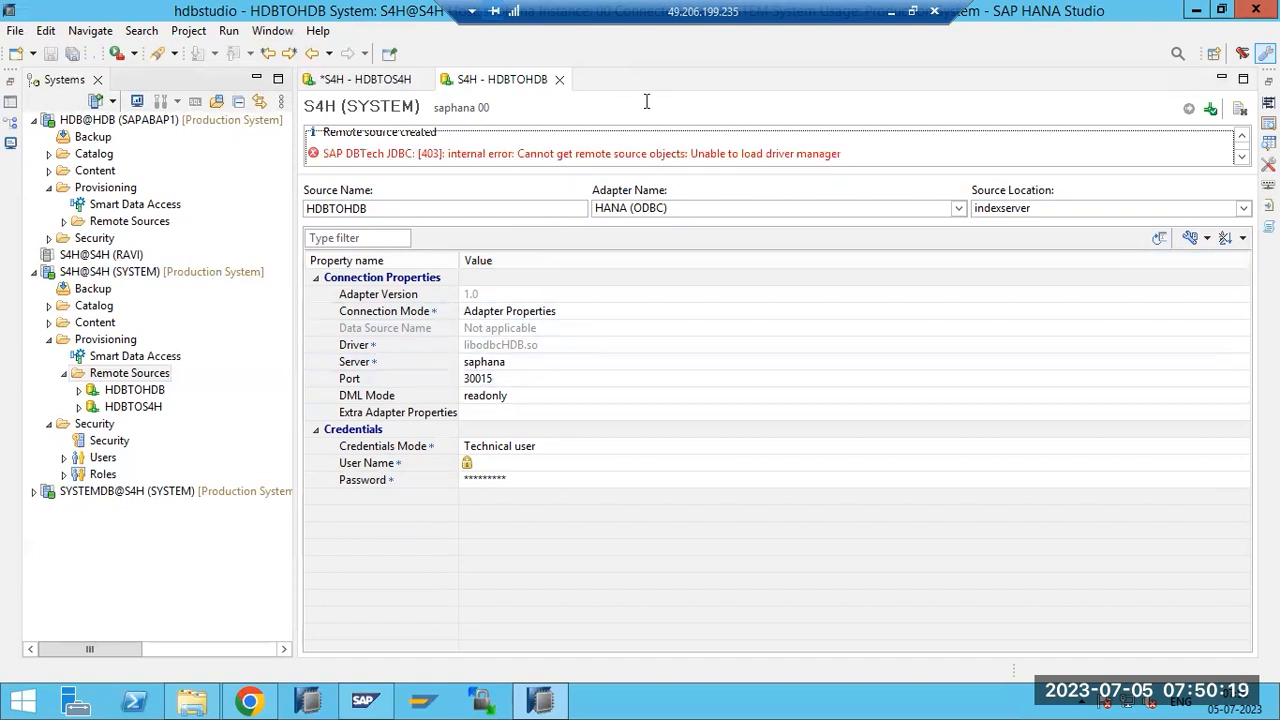
pyautogui.click(893, 10)
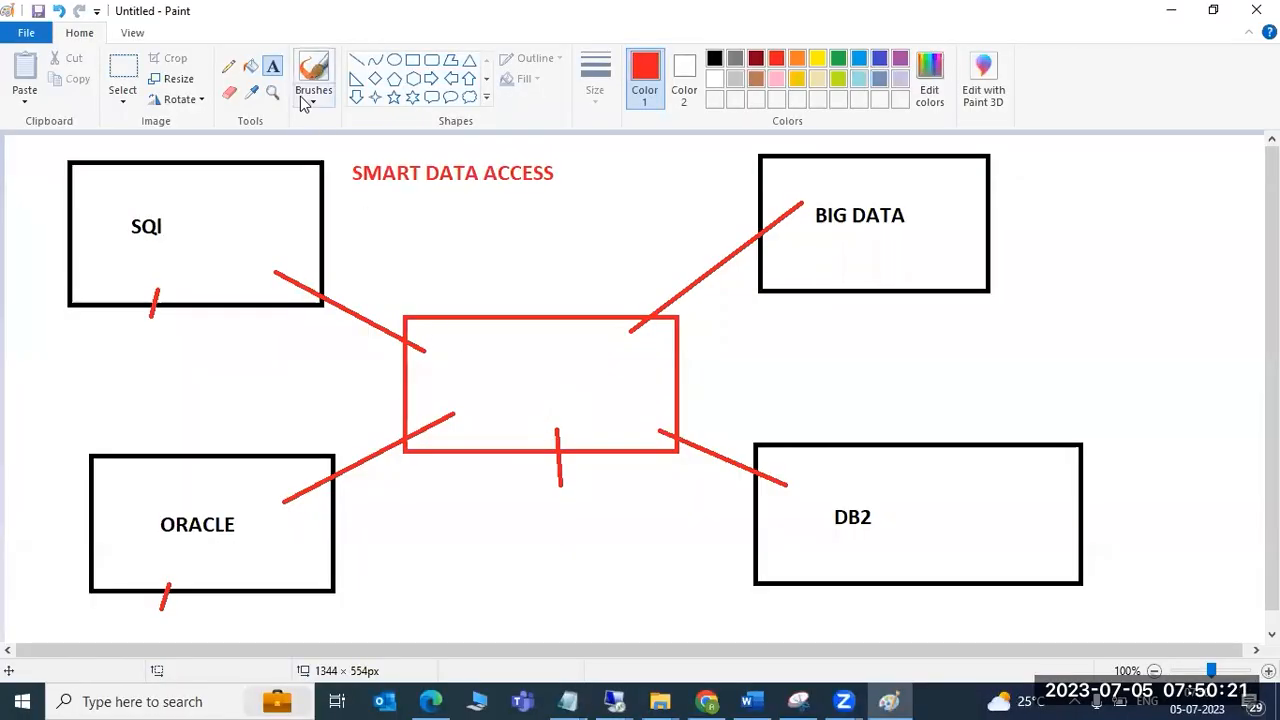
# Label the centre rectangle HDB and add S4H inside the SQl box.
pyautogui.click(467, 357)
pyautogui.write('HDB')
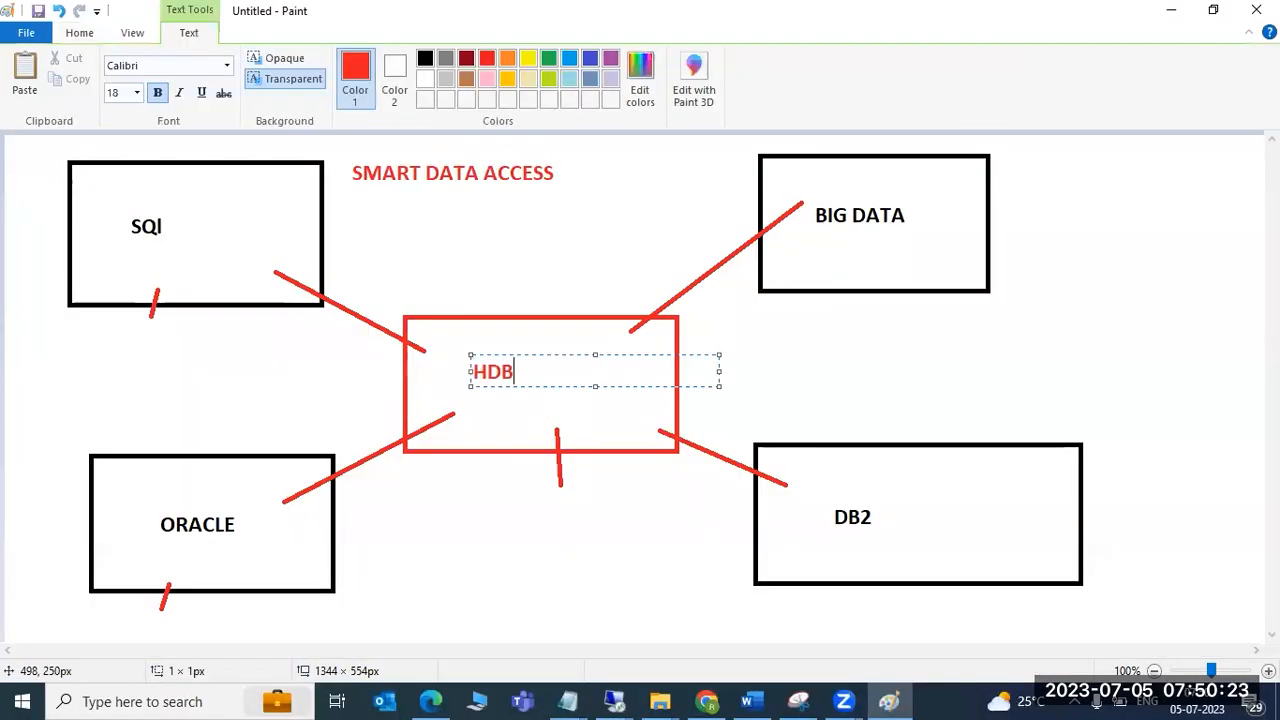
pyautogui.click(152, 258)
pyautogui.write('S4H')
pyautogui.click(480, 449)
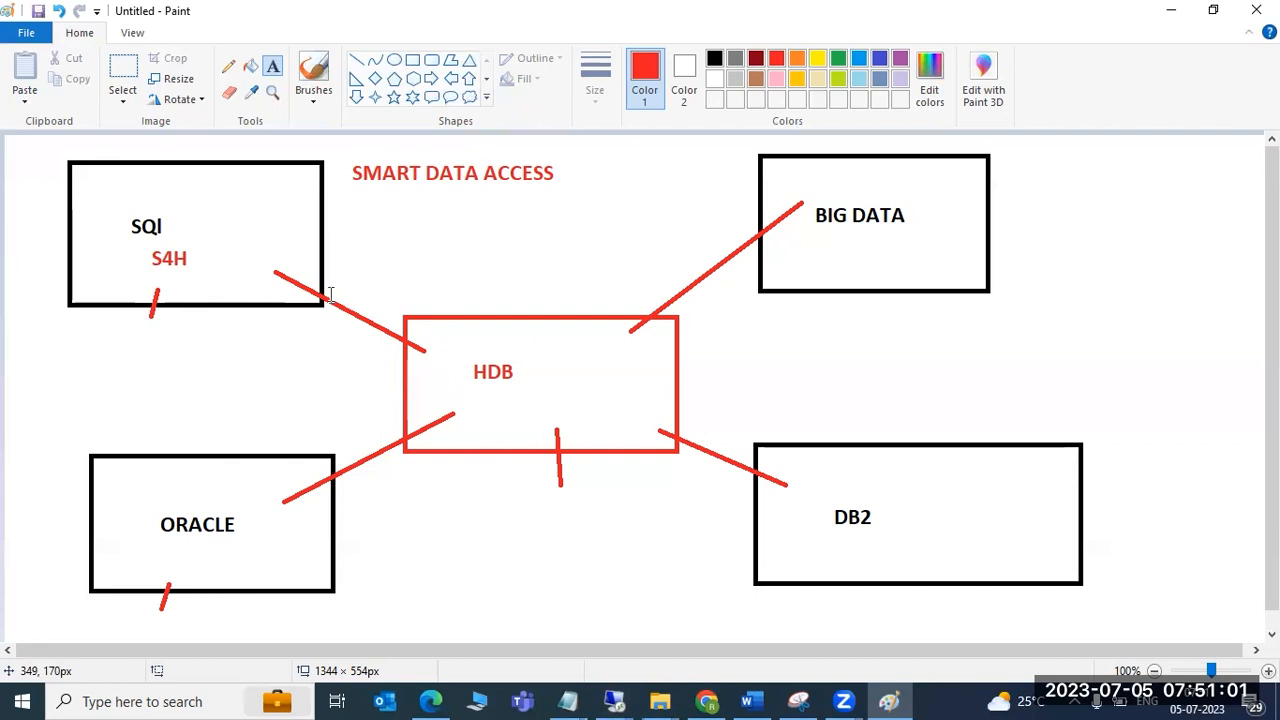
pyautogui.click(613, 690)
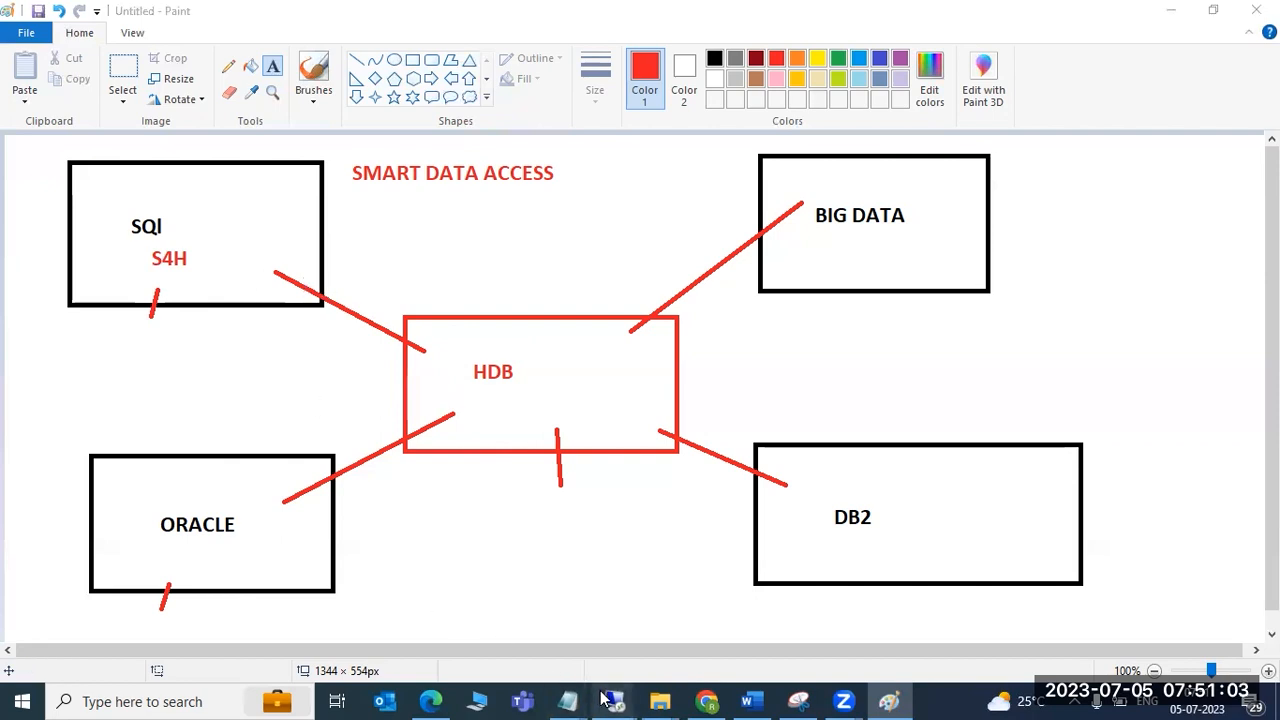
# Change the HDBTOHDB remote source port from 30015 to 30013 and save it.
pyautogui.click(678, 624)
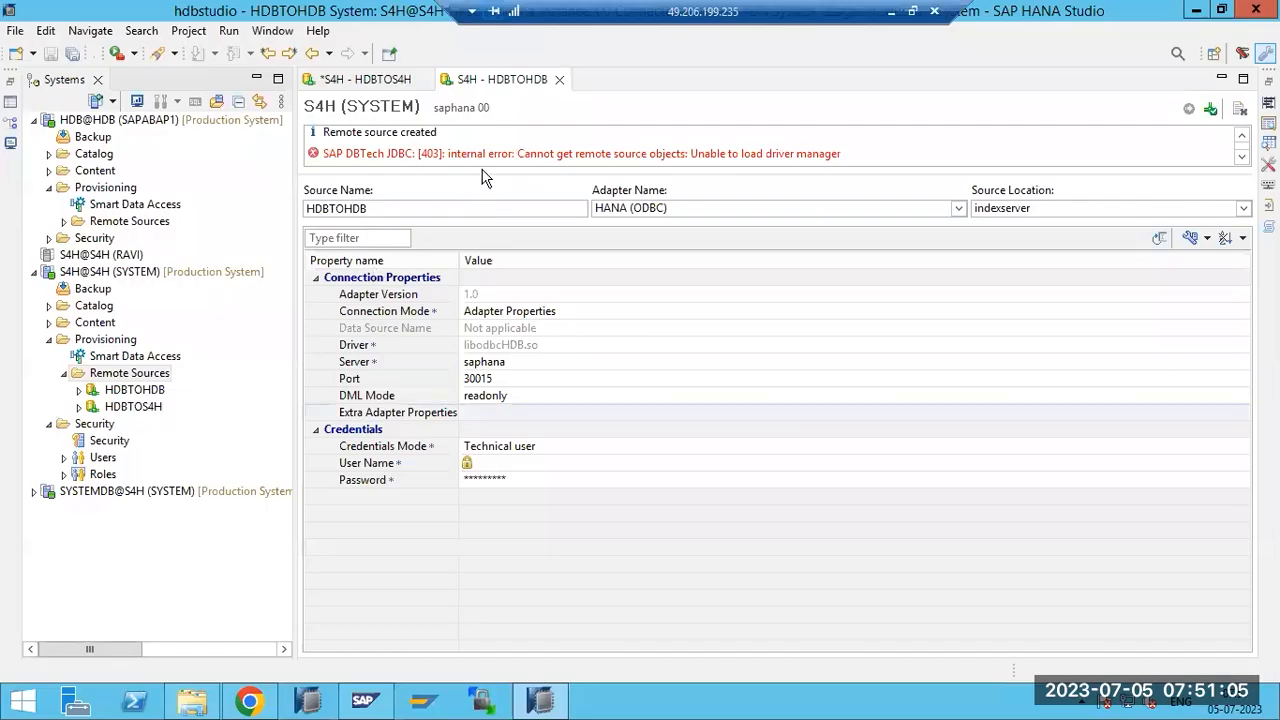
pyautogui.moveTo(518, 153); pyautogui.dragTo(842, 155)
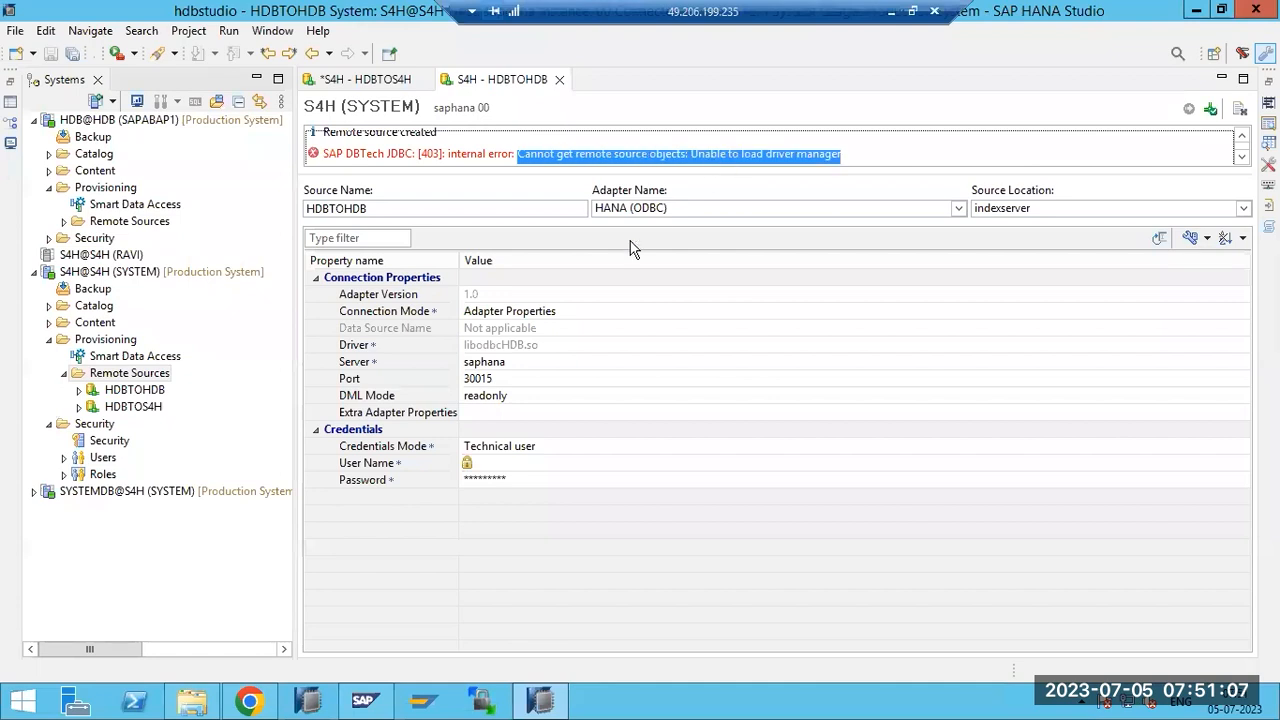
pyautogui.click(513, 377)
pyautogui.click(513, 377)
pyautogui.press('BackSpace')
pyautogui.write('3')
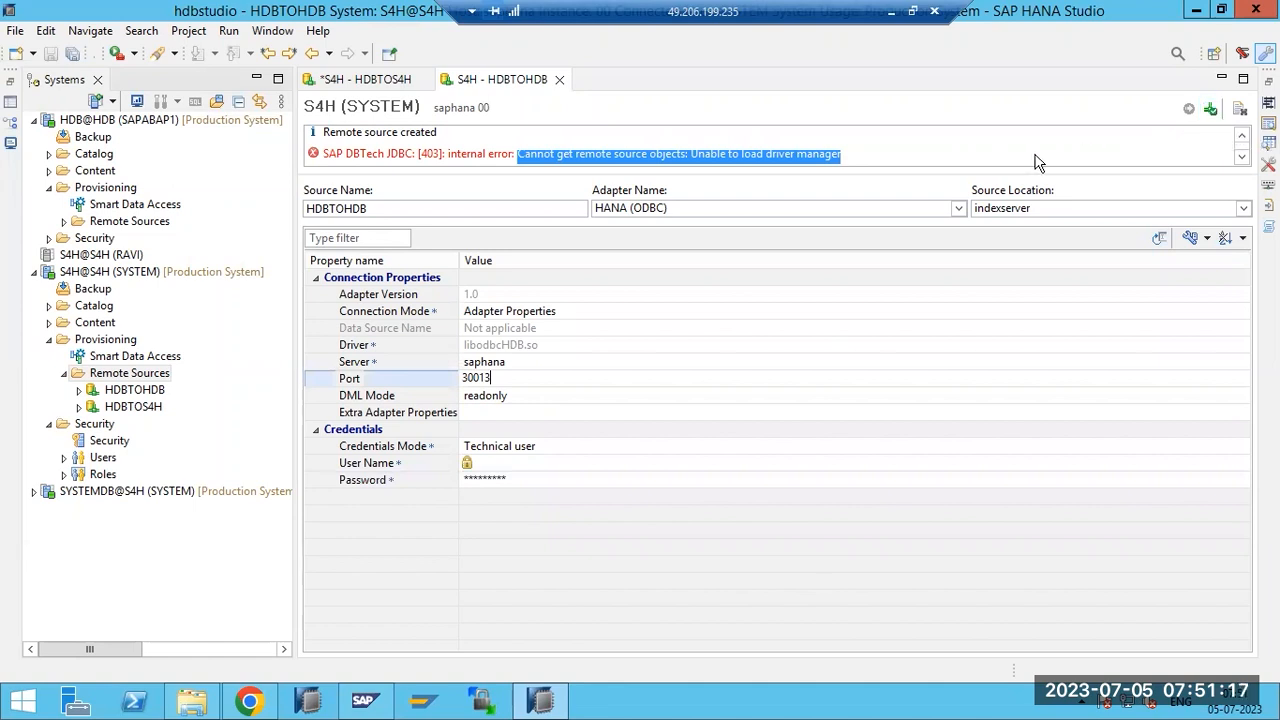
pyautogui.press('Return')
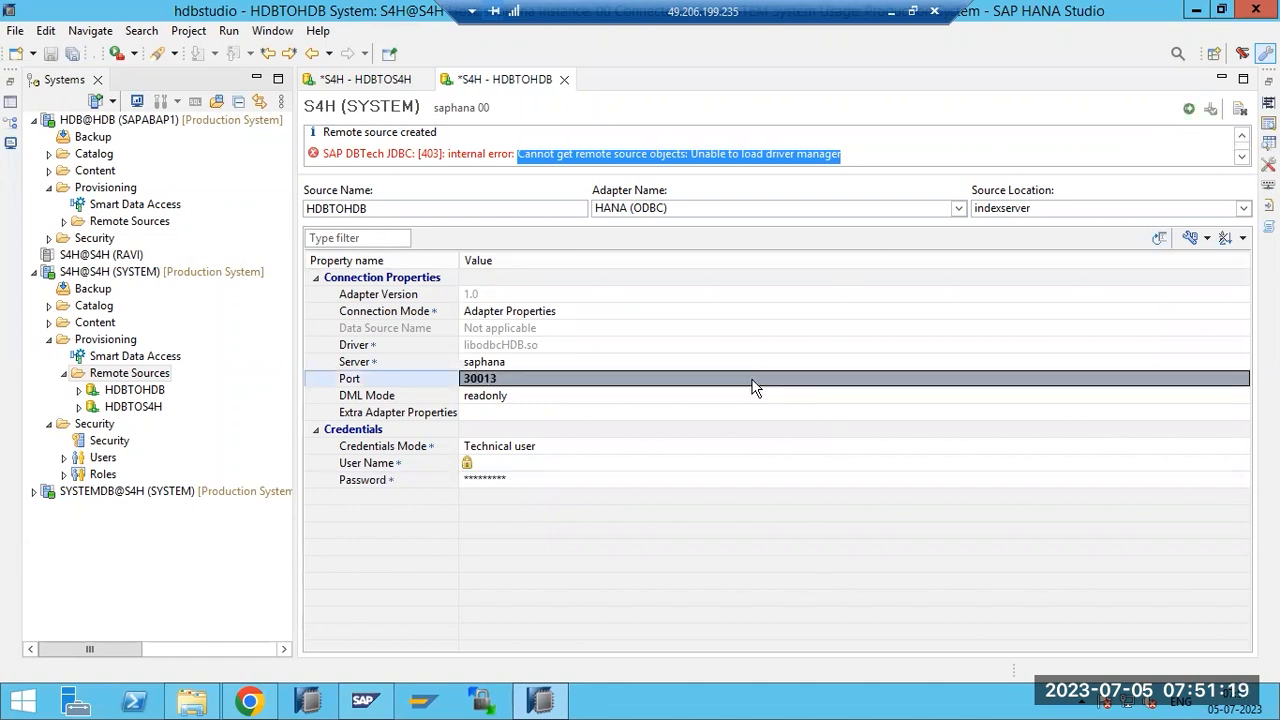
pyautogui.click(1189, 109)
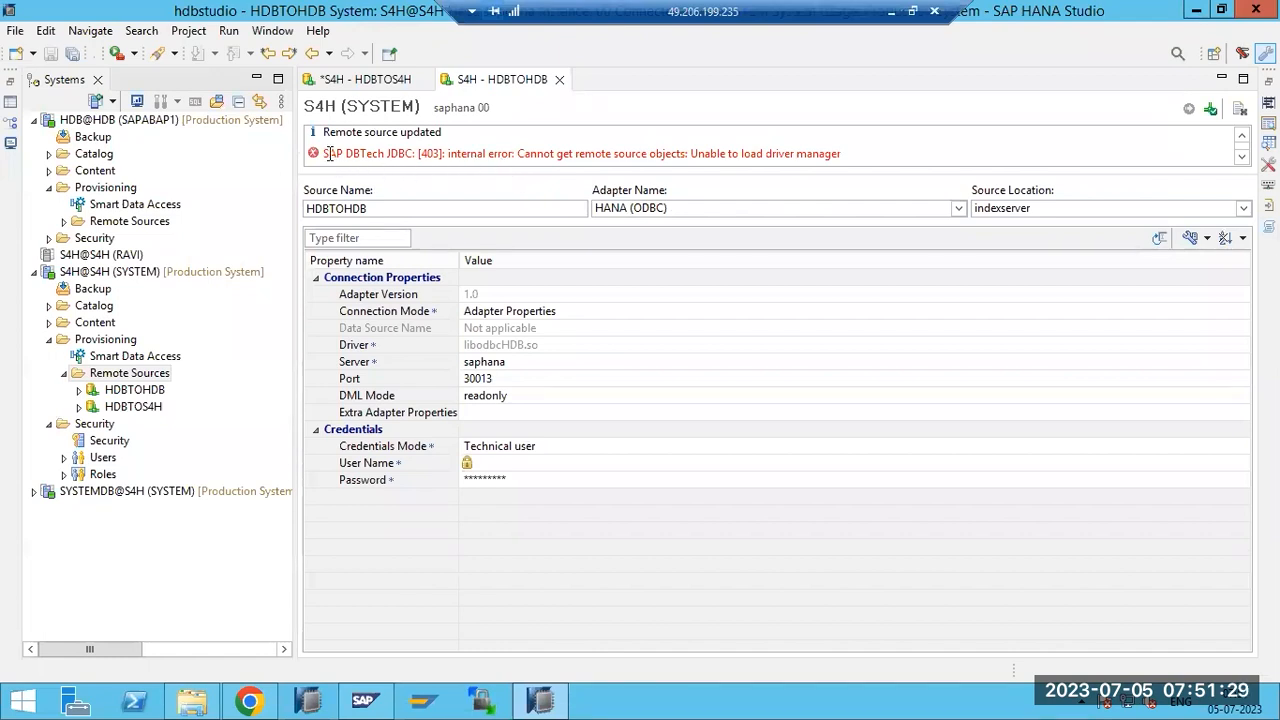
# Select the driver-manager error text and change the User Name to SYSTEM.
pyautogui.moveTo(326, 153); pyautogui.dragTo(880, 160)
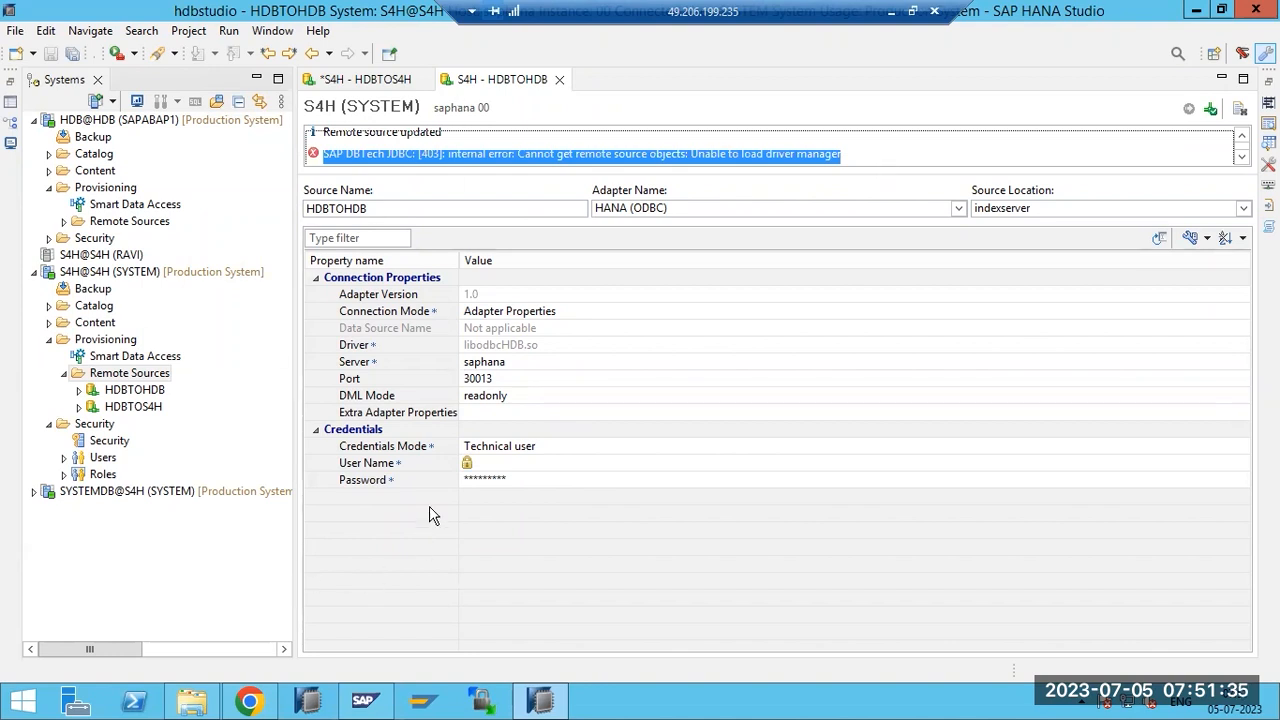
pyautogui.click(470, 466)
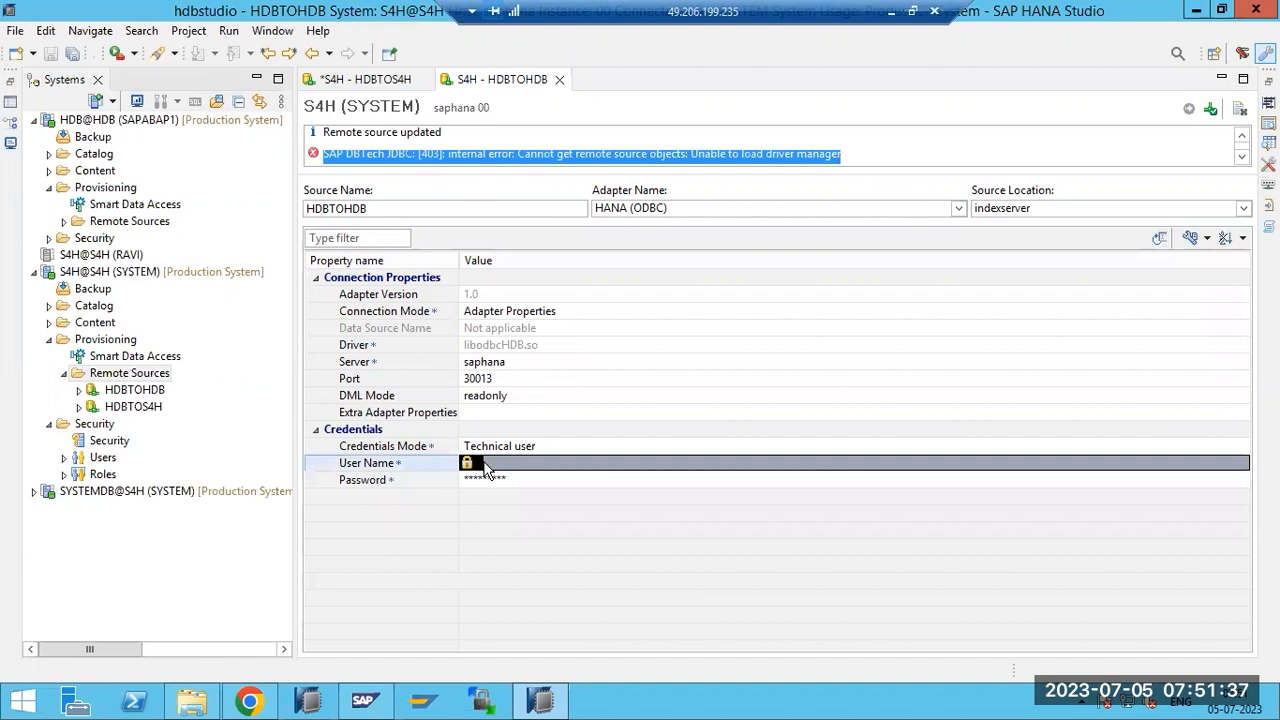
pyautogui.click(490, 465)
pyautogui.press('BackSpace')
pyautogui.write('SYSTEM')
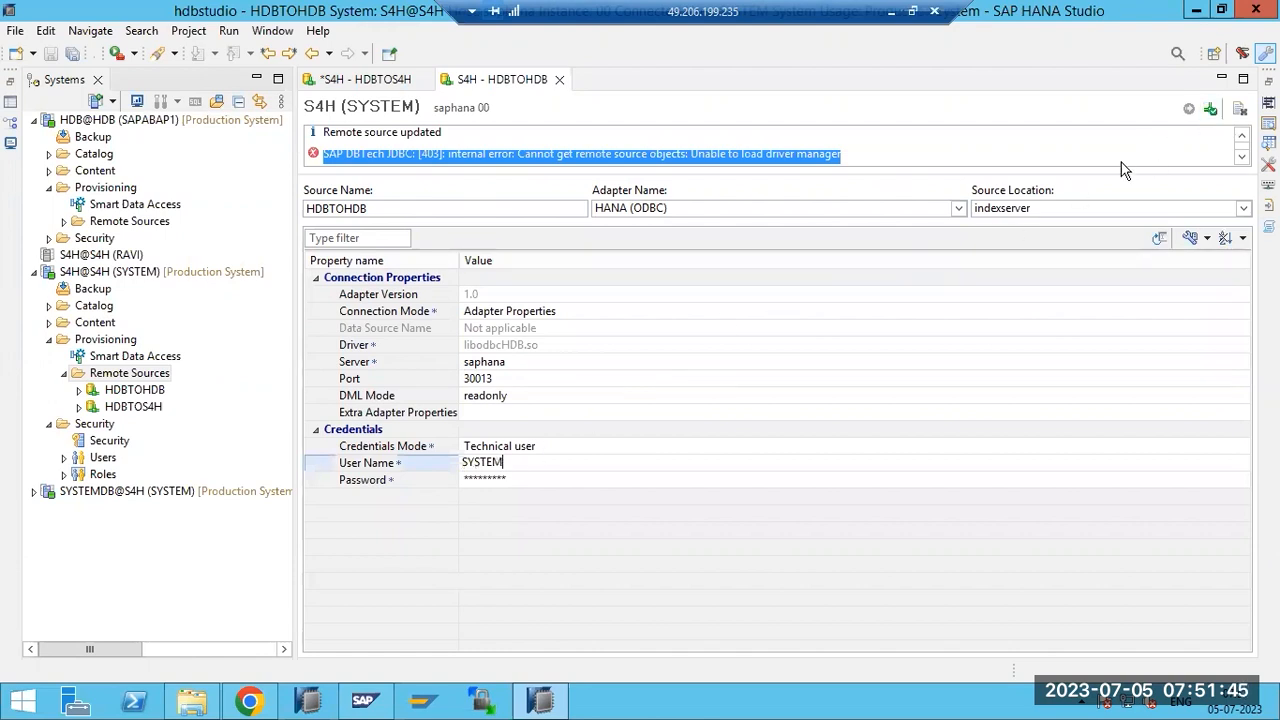
pyautogui.press('Return')
# Re-enter the technical user's password, save HDBTOHDB, and select the full error message.
pyautogui.click(524, 479)
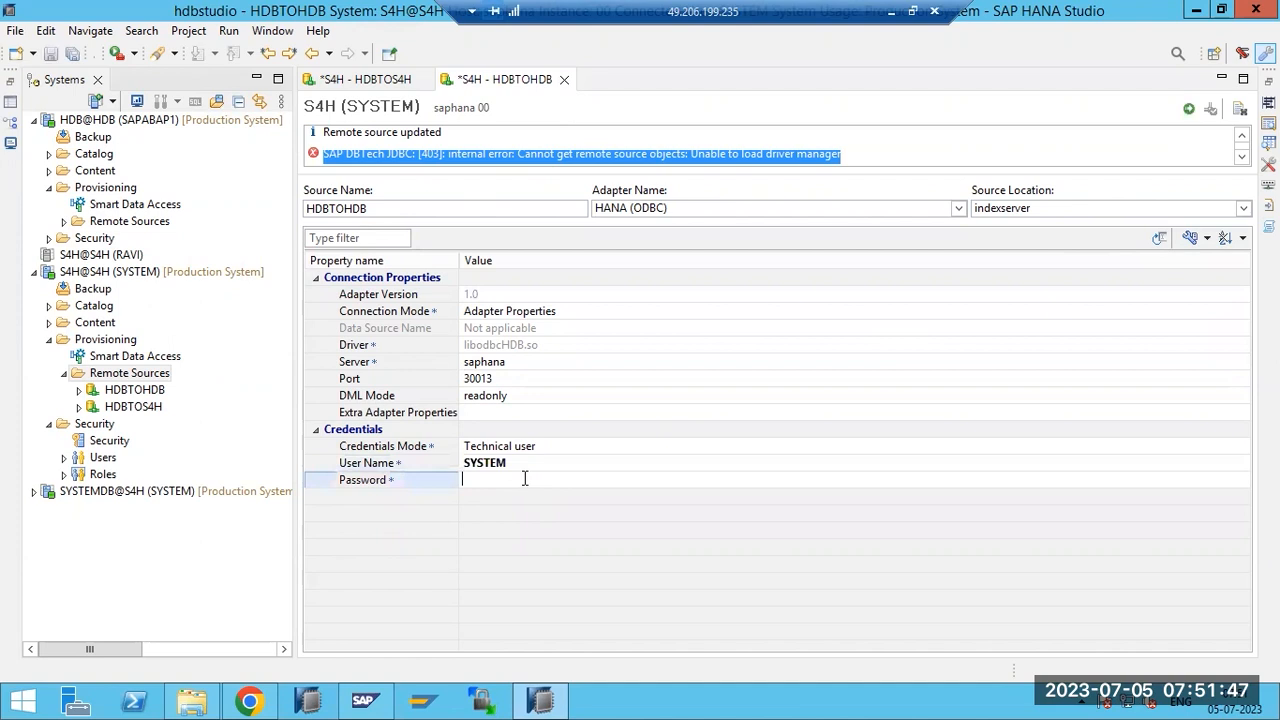
pyautogui.write('********')
pyautogui.press('Return')
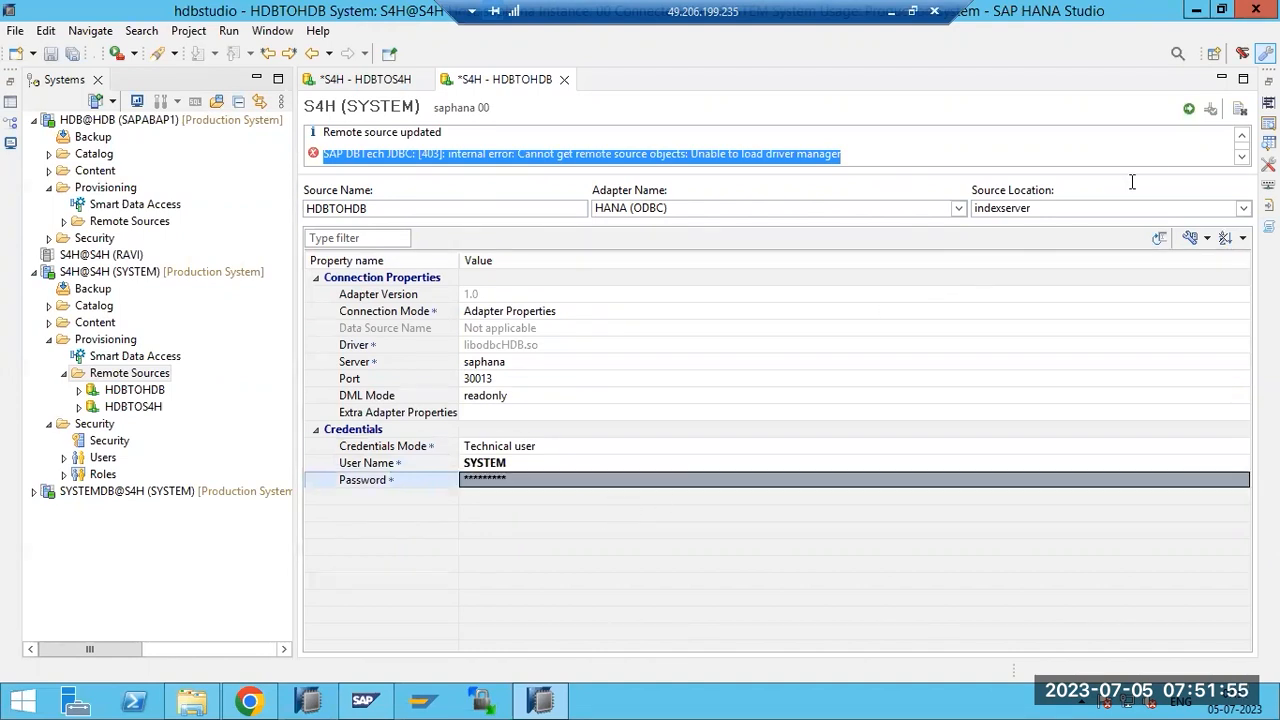
pyautogui.click(1189, 111)
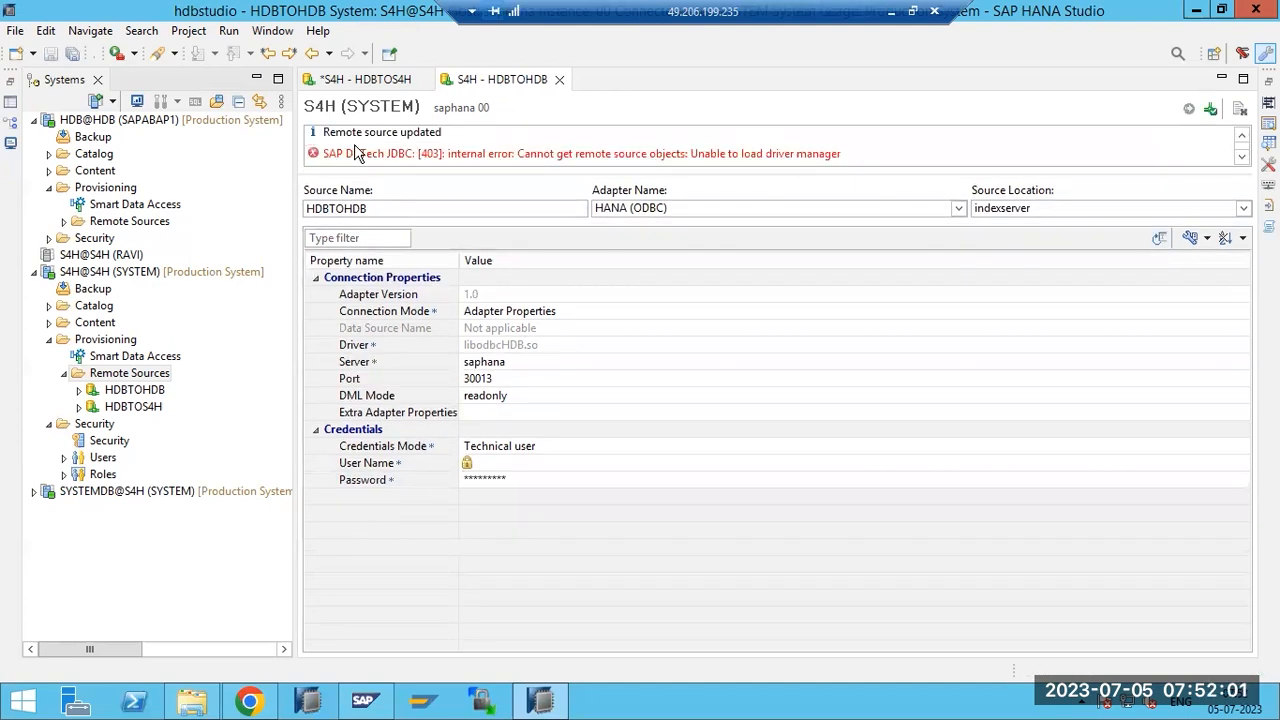
pyautogui.moveTo(326, 148); pyautogui.dragTo(848, 155)
pyautogui.hotkey('ctrl', 'c')
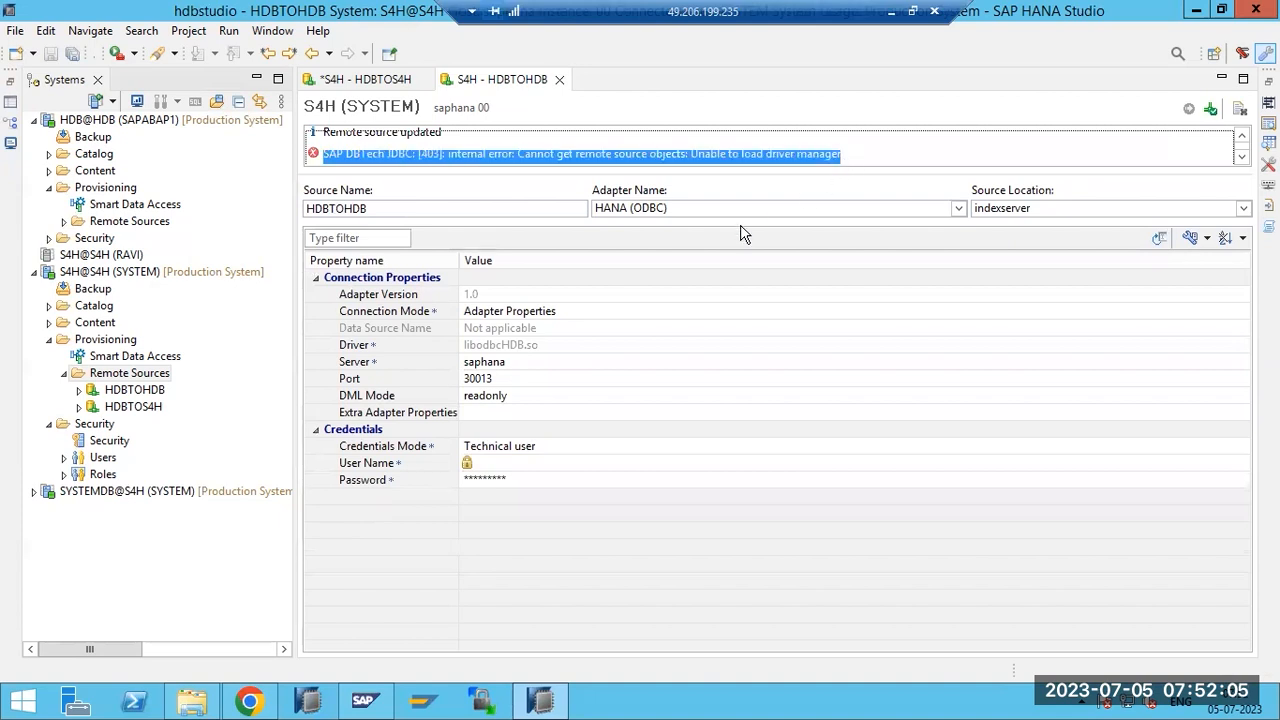
# Search the web for the pasted 403 driver-manager error and open the first SAP support result.
pyautogui.hotkey('alt', 'Tab')
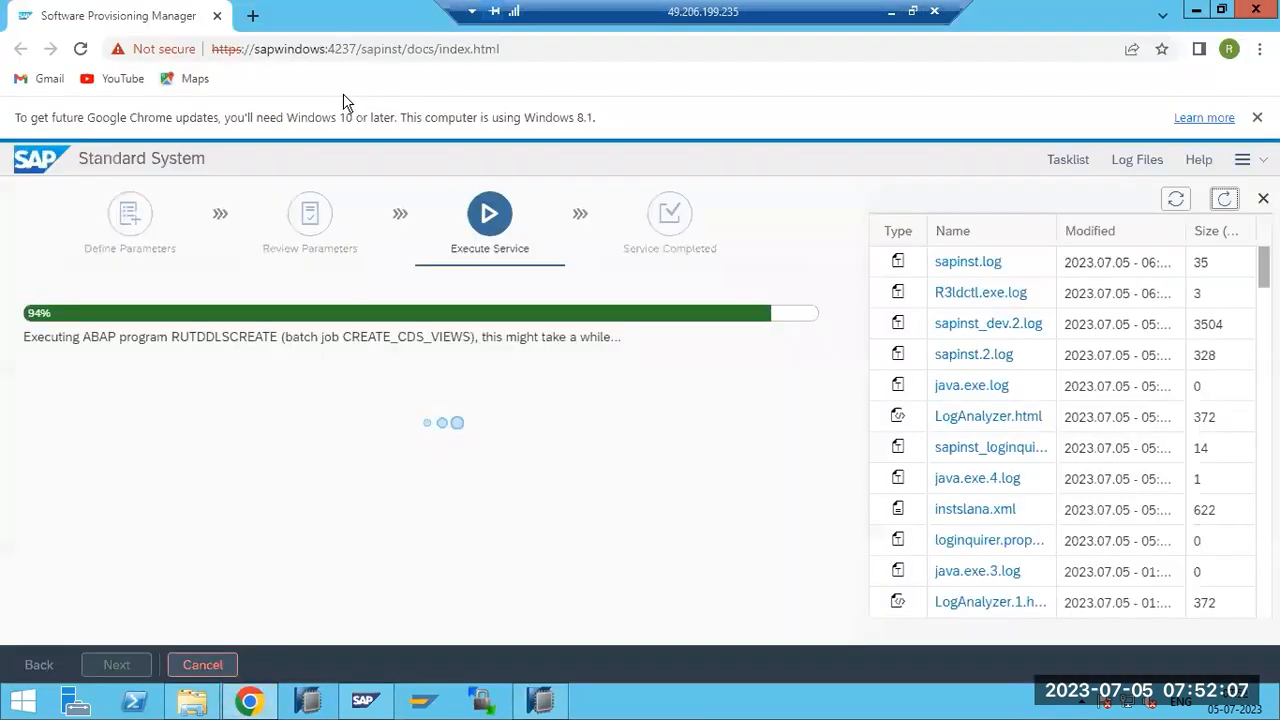
pyautogui.click(251, 16)
pyautogui.hotkey('ctrl', 'v')
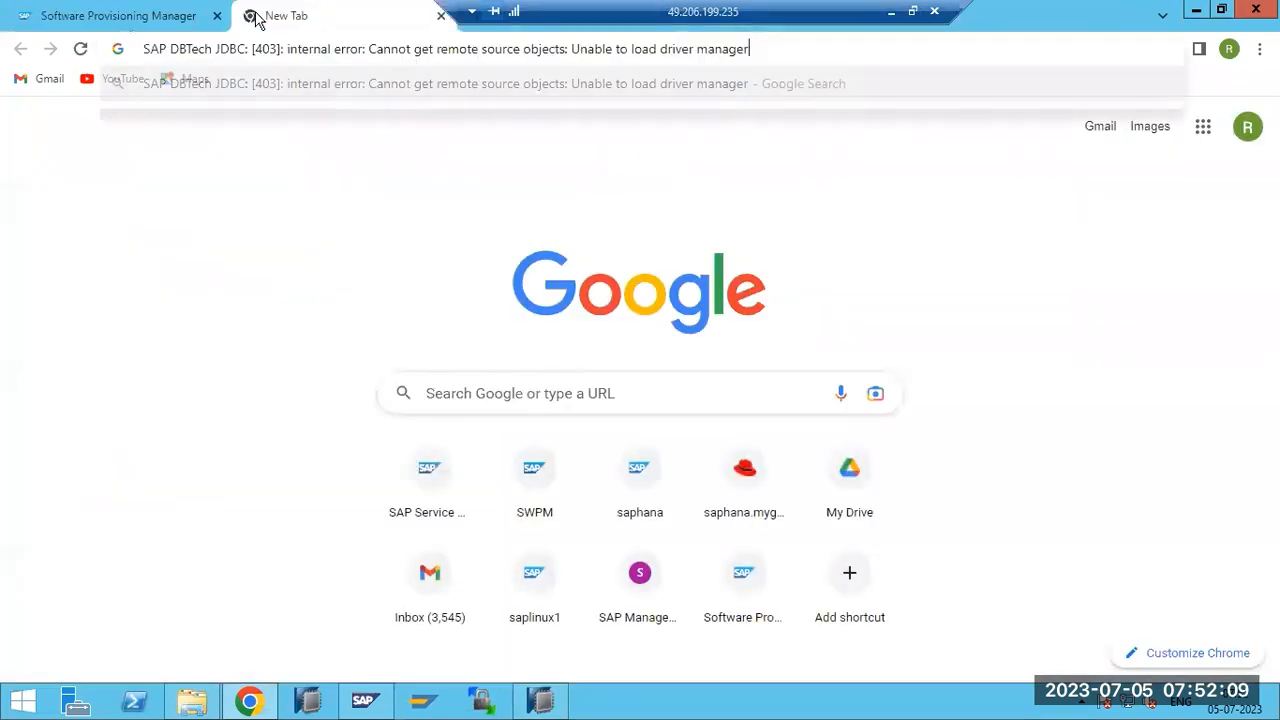
pyautogui.press('Return')
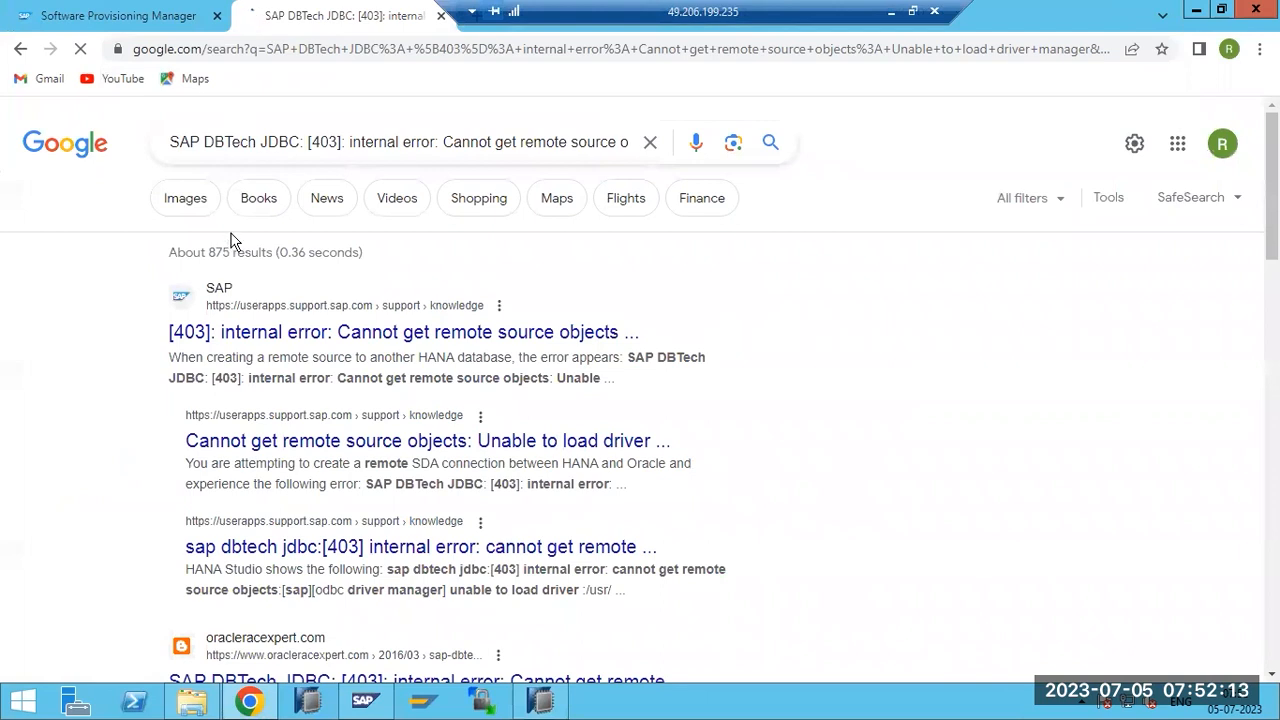
pyautogui.click(300, 338)
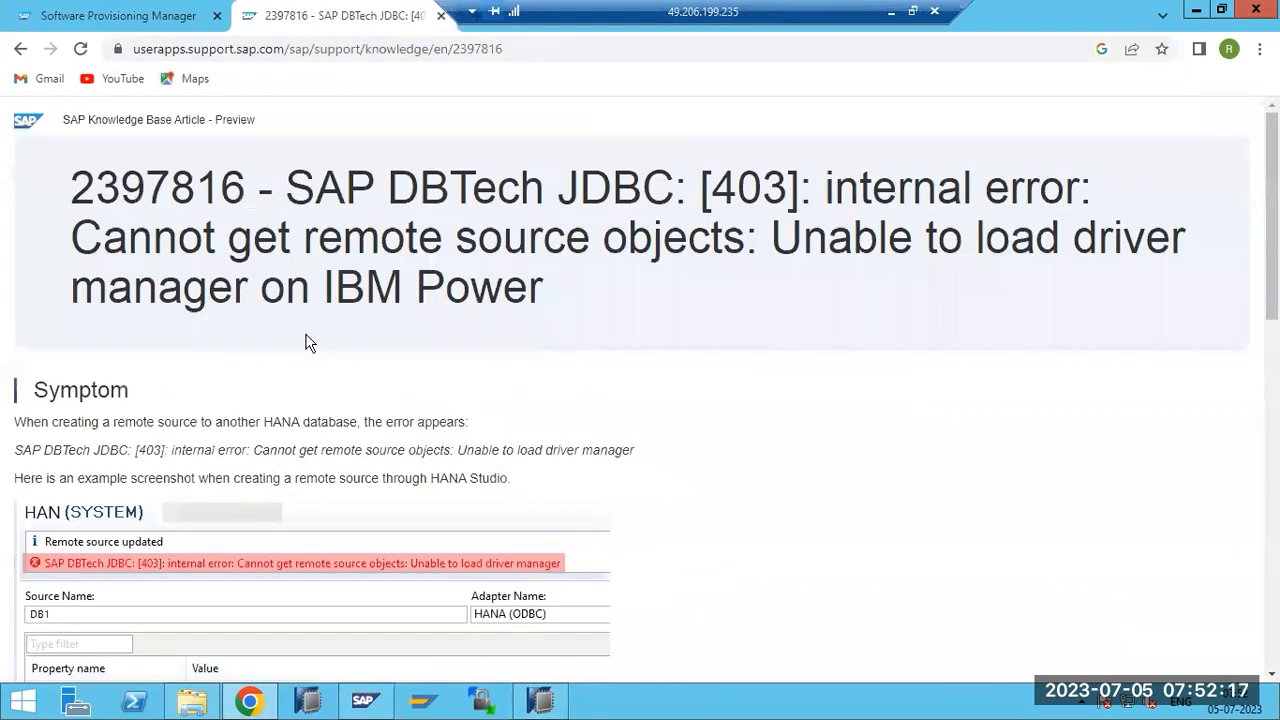
# Read KBA 2397816's symptom and highlight the 'UnixODBC Driver Manager may or may not be installed' note.
pyautogui.scroll(-2, 265, 347)
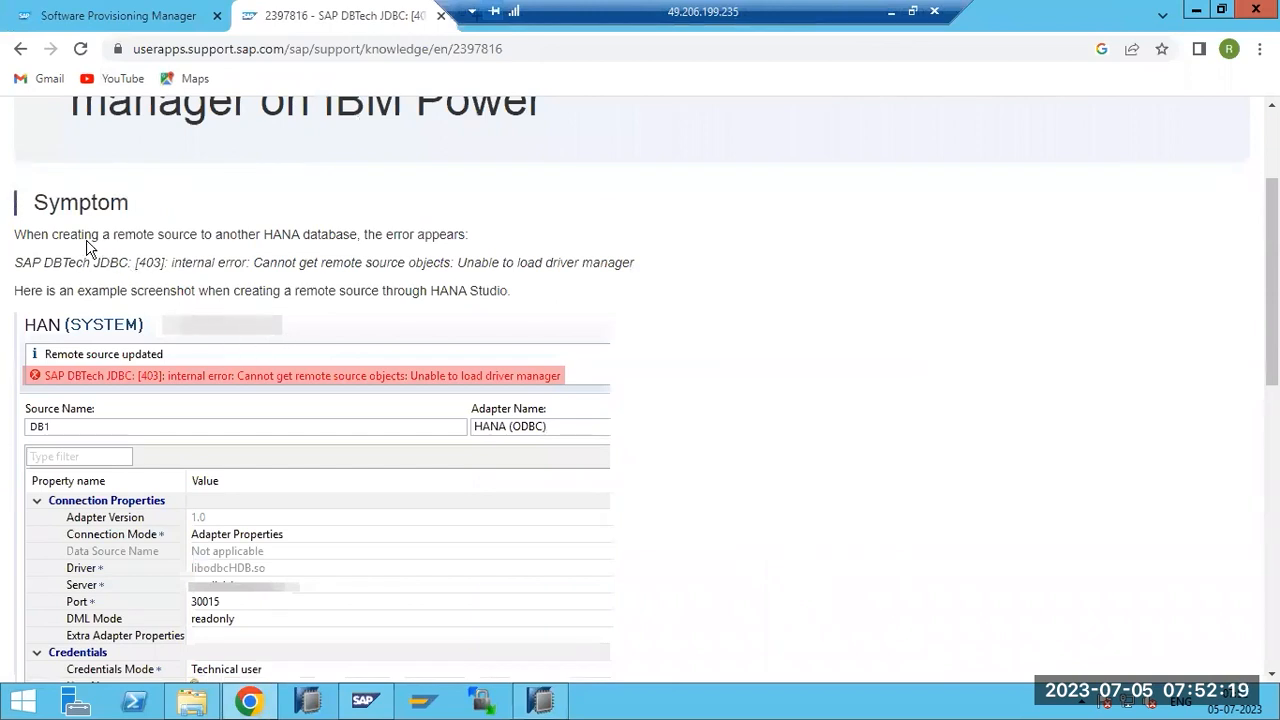
pyautogui.moveTo(84, 234); pyautogui.dragTo(490, 236)
pyautogui.scroll(-2, 320, 366)
pyautogui.scroll(-3, 250, 428)
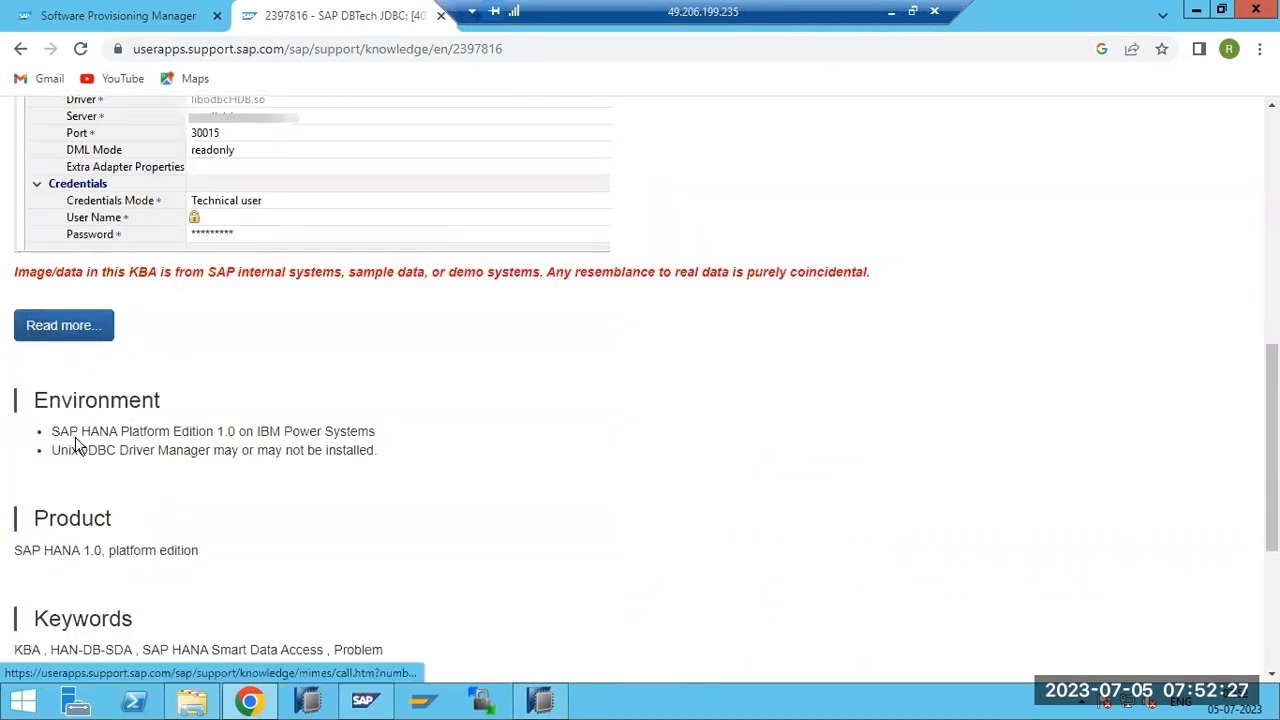
pyautogui.moveTo(74, 452); pyautogui.dragTo(395, 465)
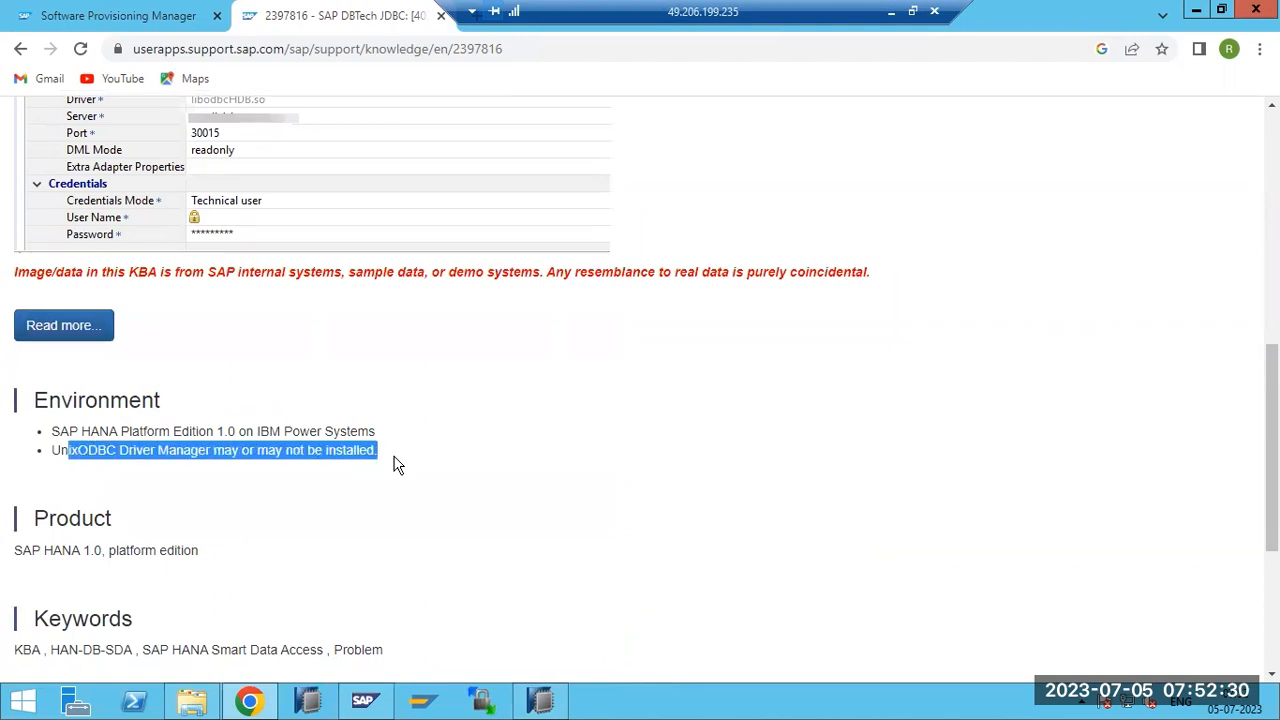
pyautogui.click(40, 330)
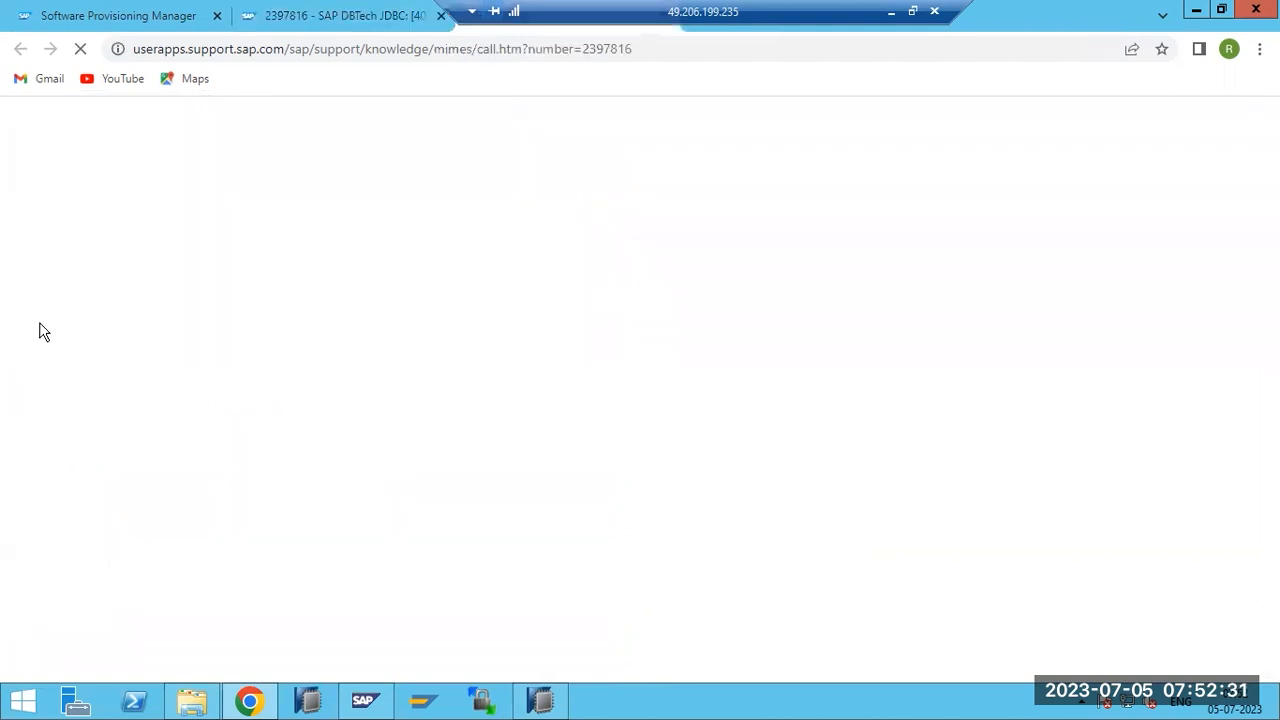
pyautogui.click(319, 18)
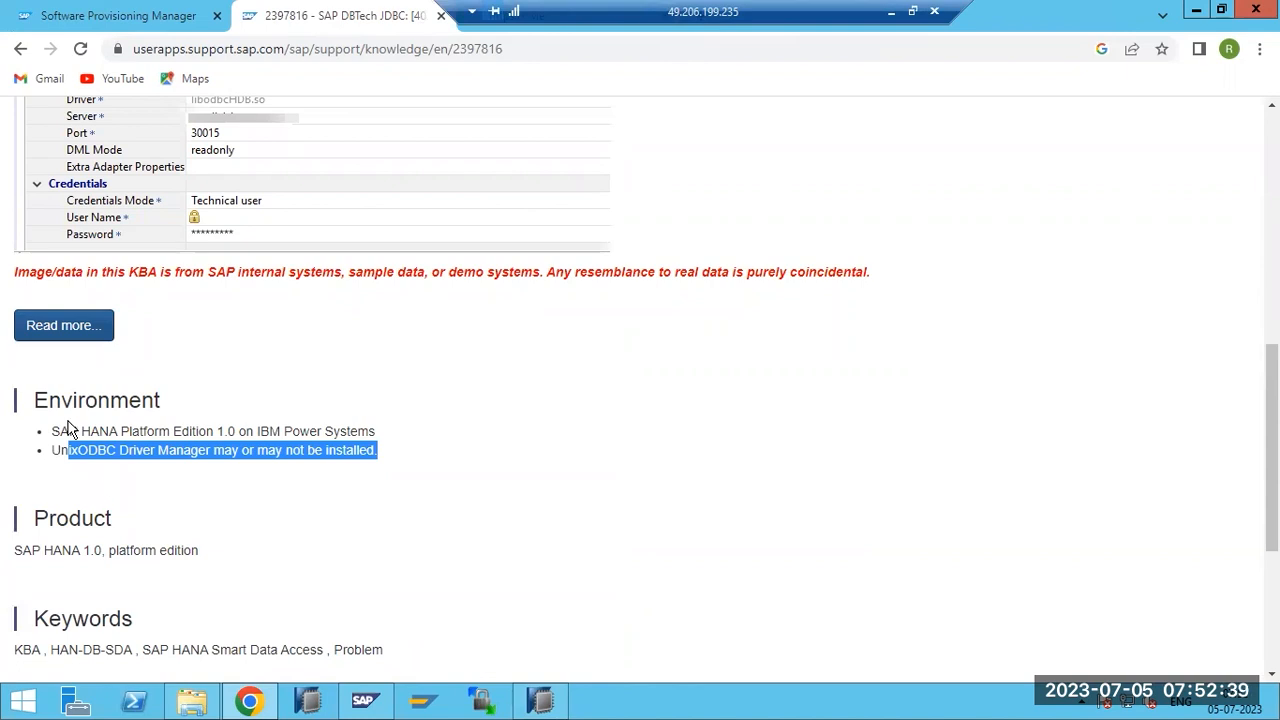
pyautogui.click(55, 450)
pyautogui.moveTo(53, 451); pyautogui.dragTo(363, 474)
pyautogui.moveTo(600, 16); pyautogui.dragTo(740, 18)
# In the SAP for Me copy of note 2397816, highlight the missing-libraries cause statement.
pyautogui.click(483, 18)
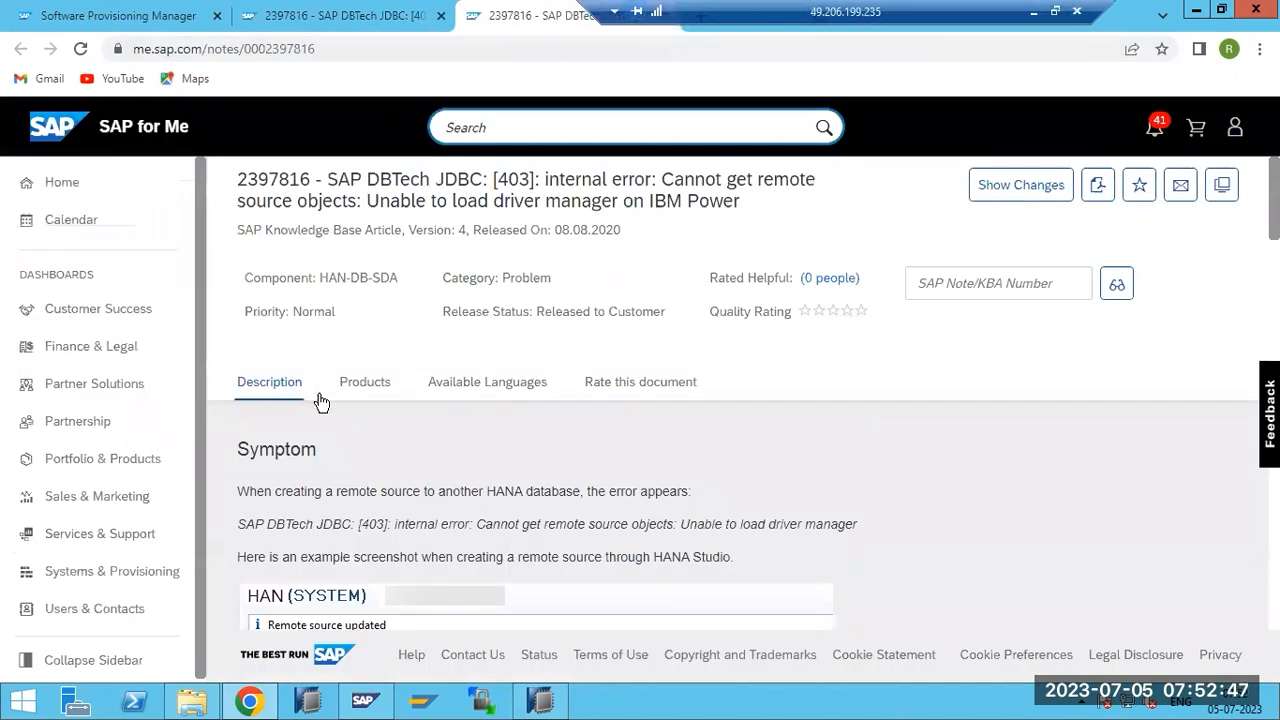
pyautogui.scroll(-6, 338, 437)
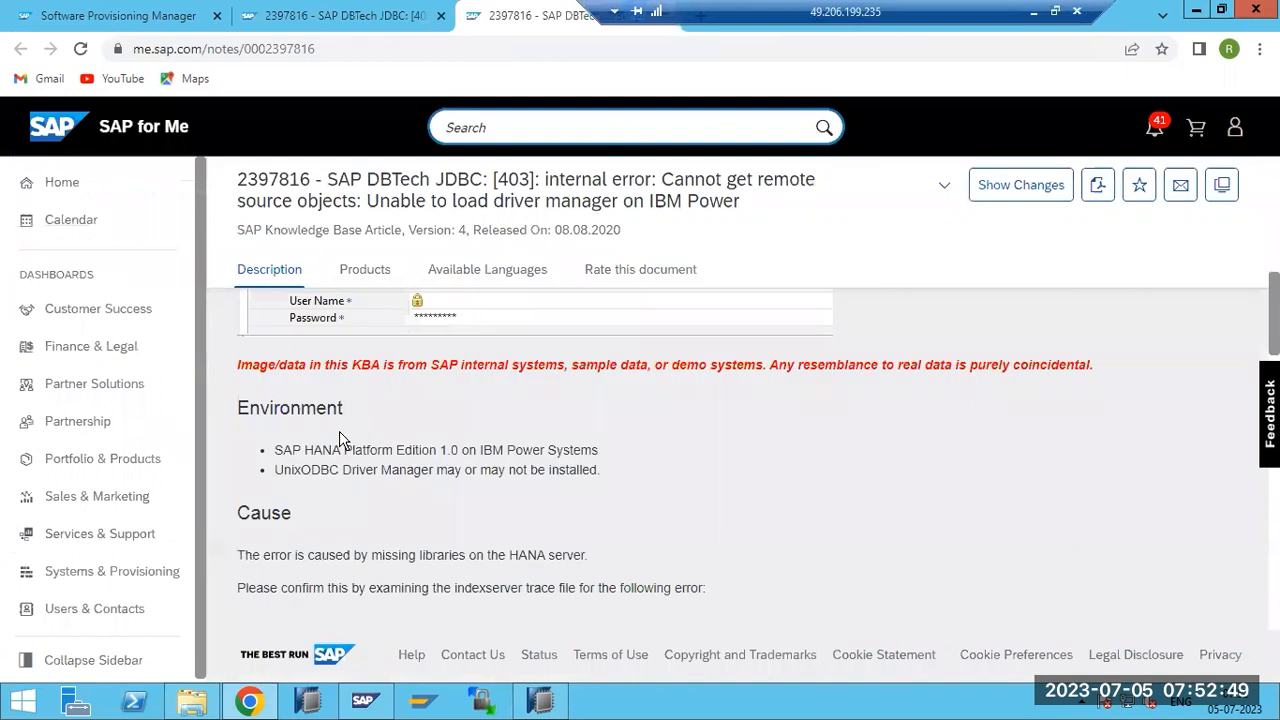
pyautogui.scroll(-1, 338, 437)
pyautogui.scroll(5, 337, 435)
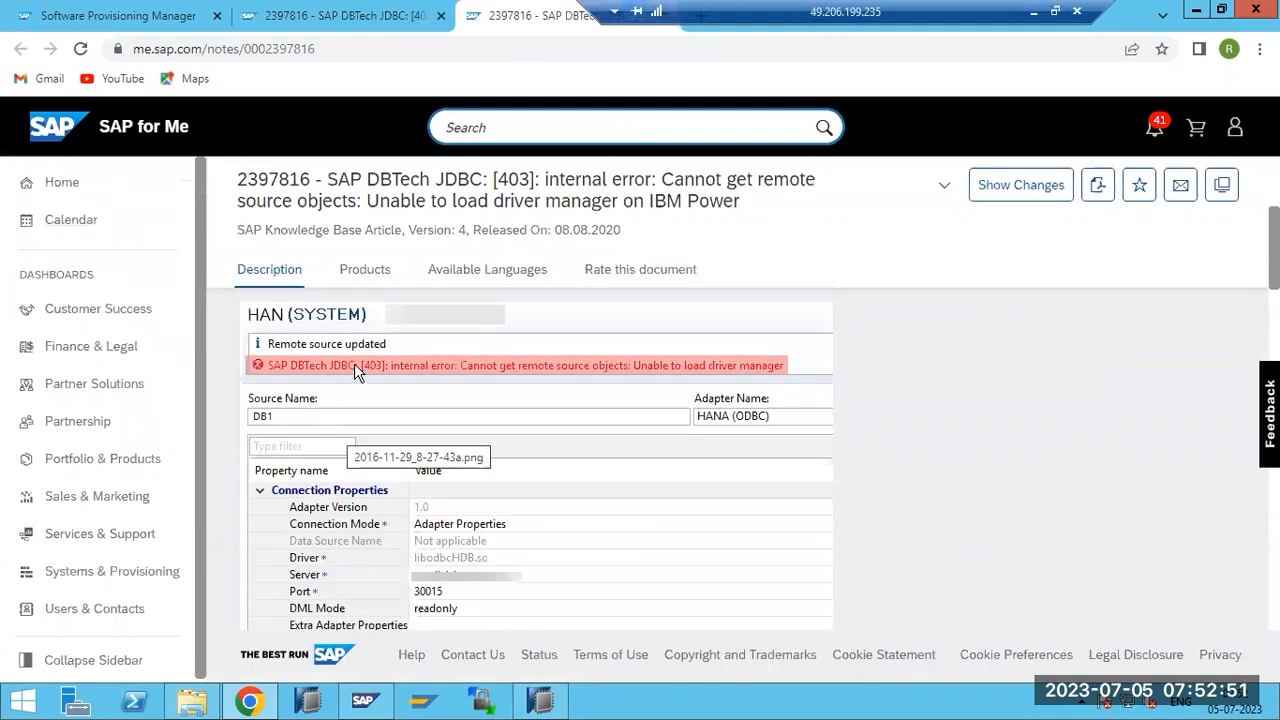
pyautogui.scroll(4, 356, 368)
pyautogui.scroll(-7, 357, 394)
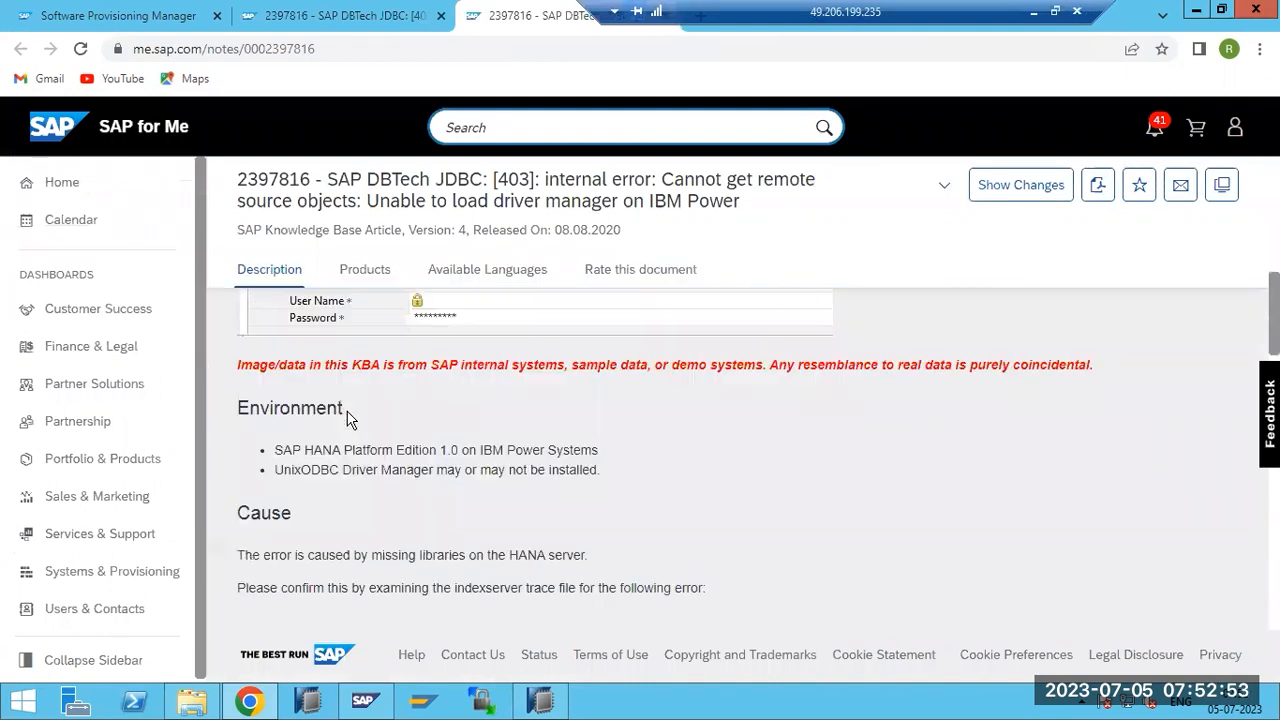
pyautogui.scroll(-1, 348, 419)
pyautogui.moveTo(386, 461); pyautogui.dragTo(600, 466)
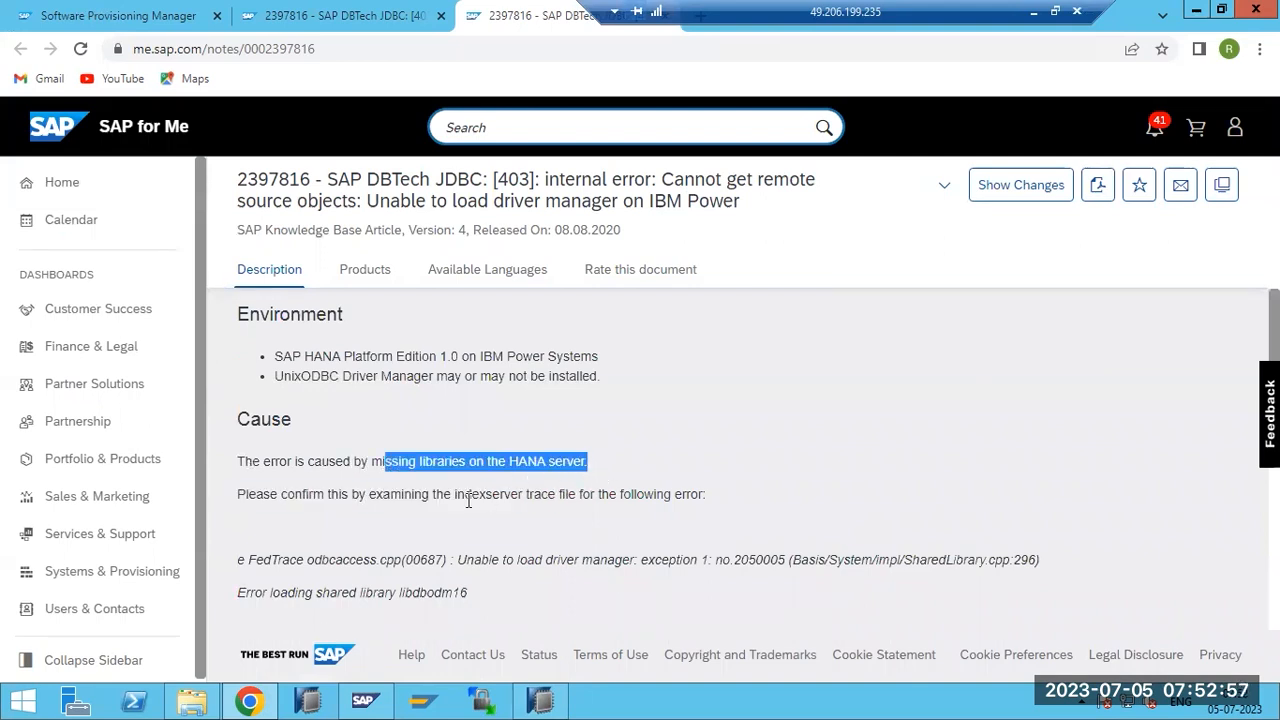
# Review libdbodm16 and the install-and-restart resolution, then highlight libibmc in the ldd output.
pyautogui.scroll(-1, 468, 500)
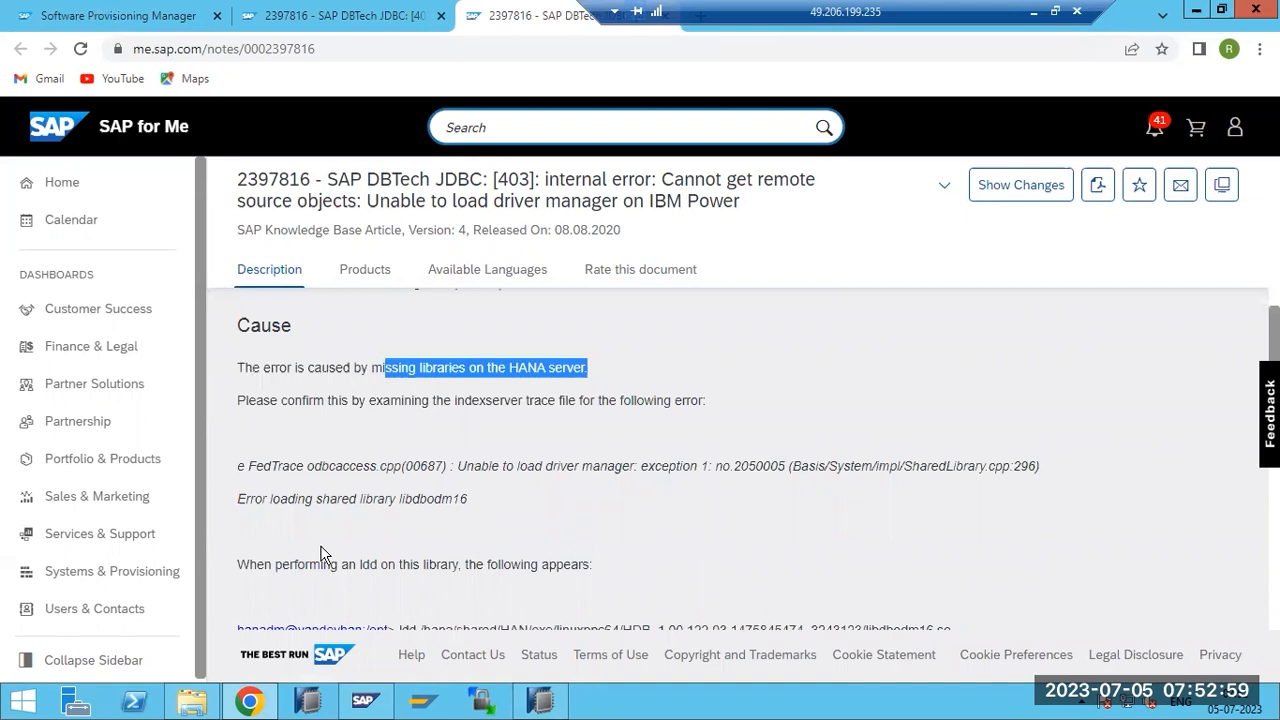
pyautogui.scroll(-1, 320, 553)
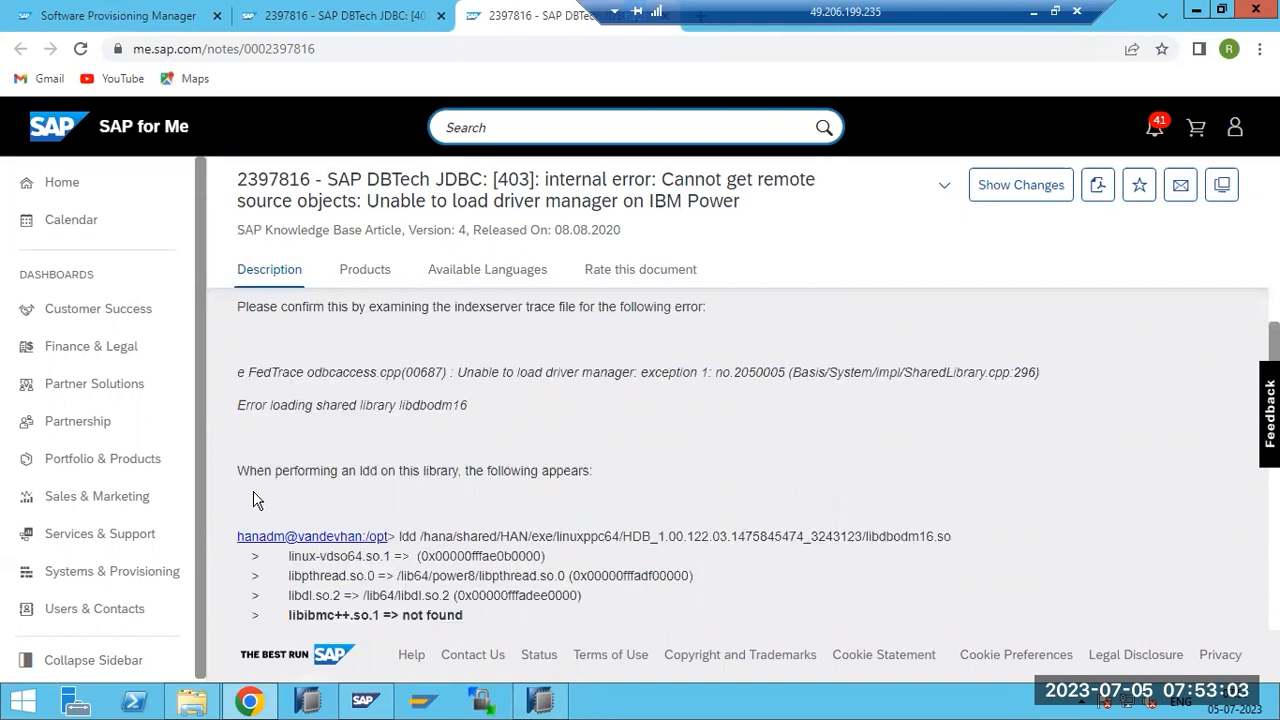
pyautogui.scroll(-1, 256, 497)
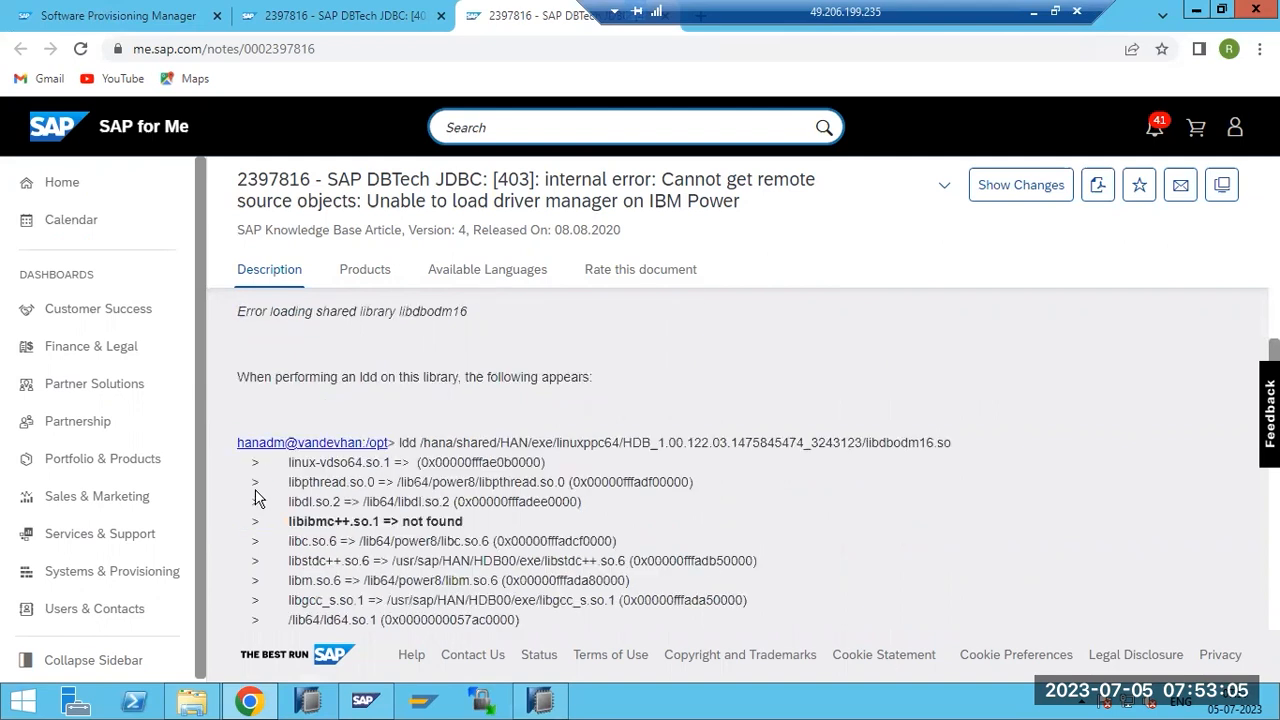
pyautogui.doubleClick(412, 310)
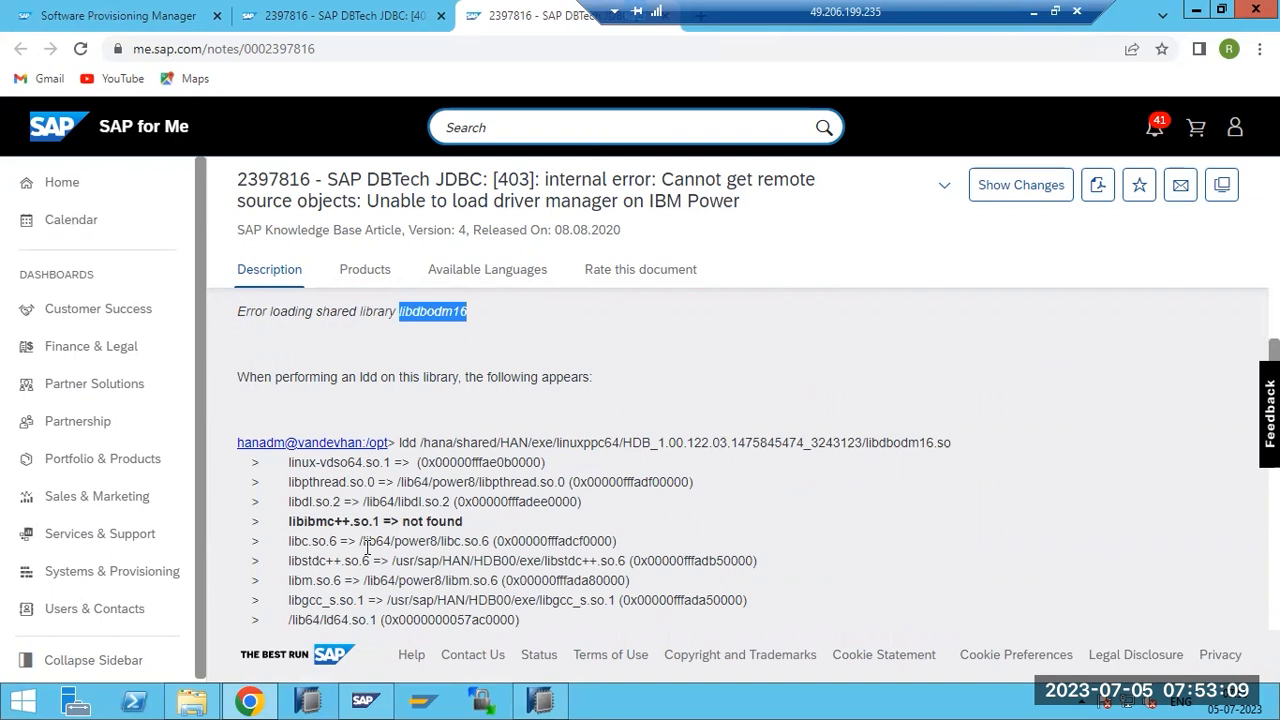
pyautogui.scroll(-4, 352, 556)
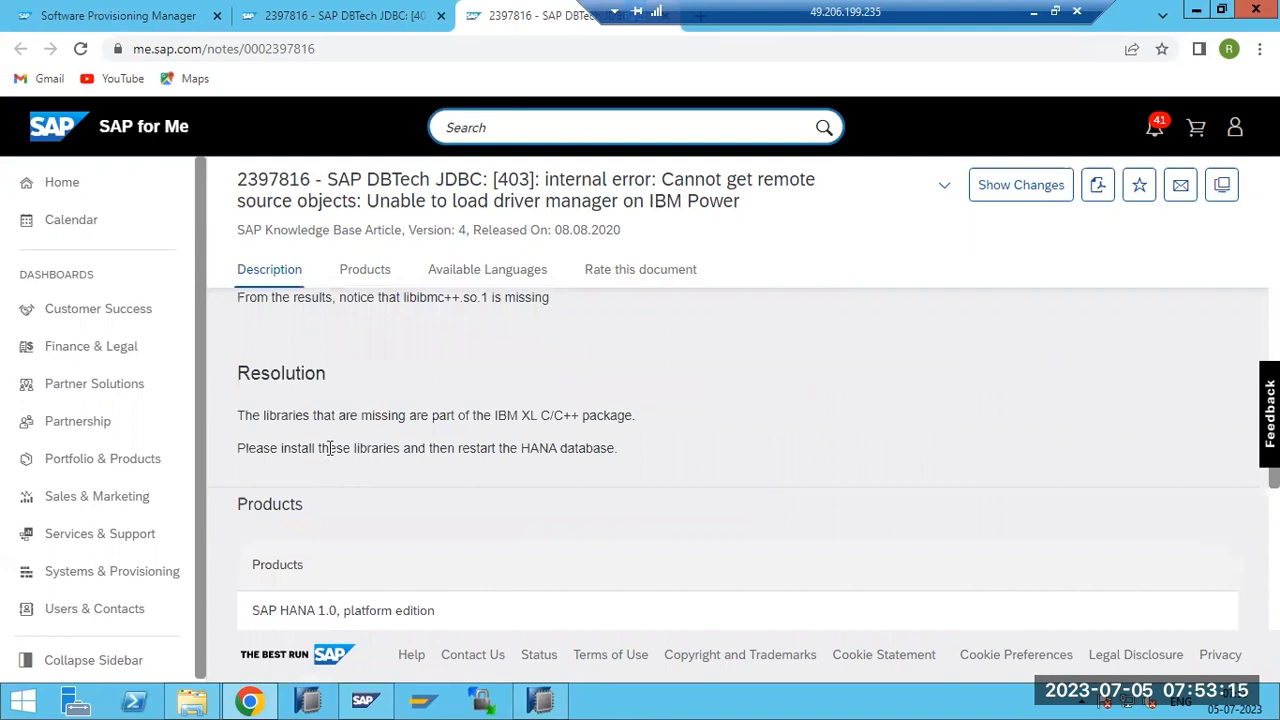
pyautogui.moveTo(331, 448); pyautogui.dragTo(533, 449)
pyautogui.click(563, 428)
pyautogui.scroll(4, 551, 427)
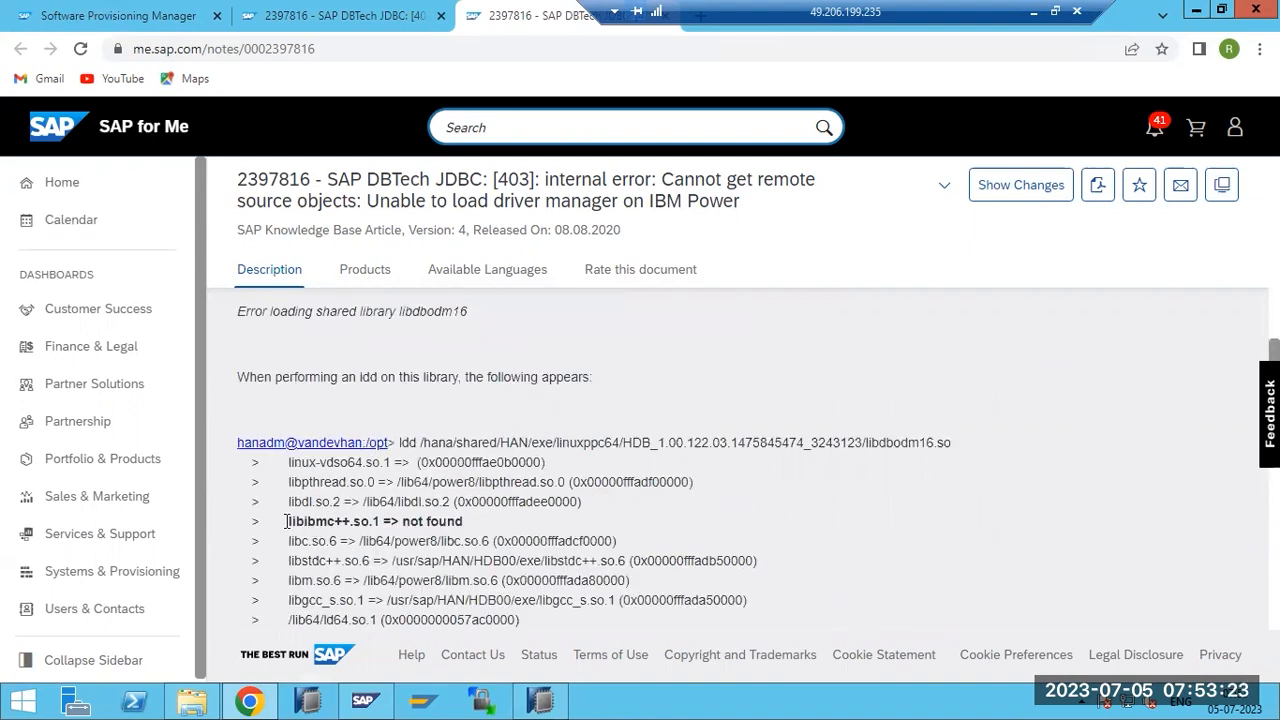
pyautogui.moveTo(287, 521); pyautogui.dragTo(338, 521)
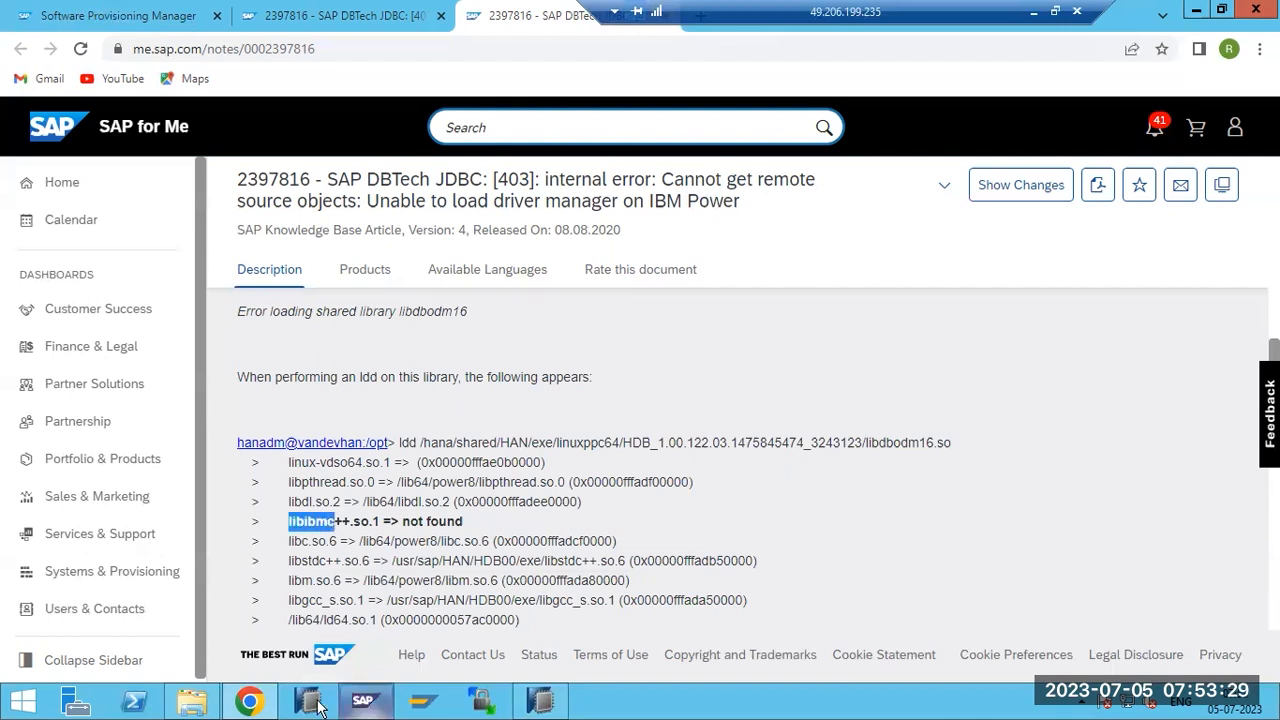
# Launch PuTTY from the desktop, connect to saphana, and log in as root in a maximized window.
pyautogui.click(530, 700)
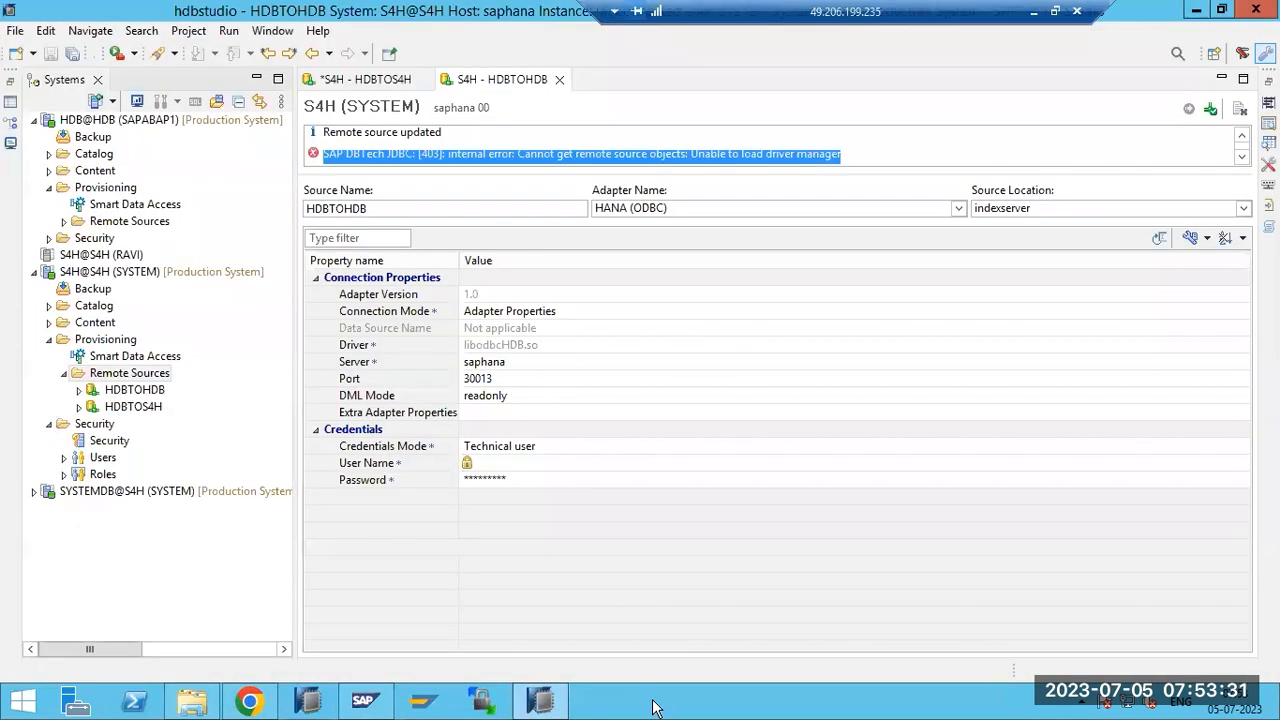
pyautogui.rightClick(655, 703)
pyautogui.click(730, 626)
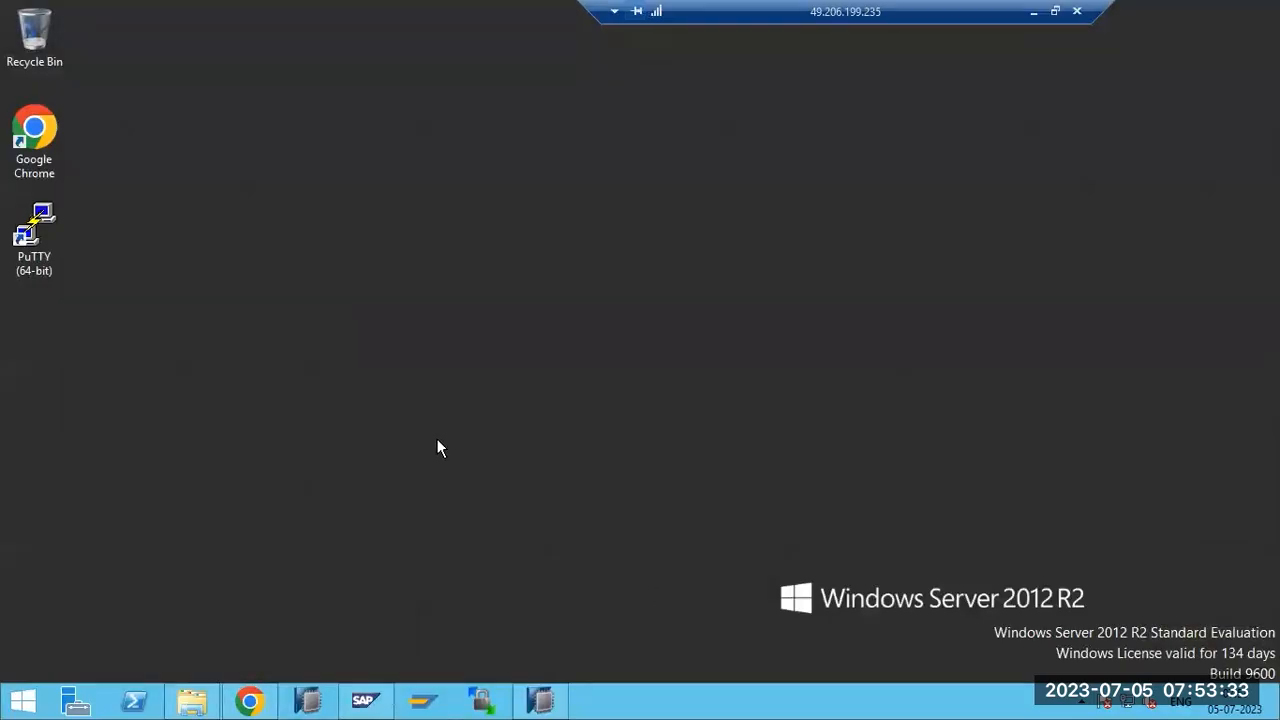
pyautogui.doubleClick(43, 226)
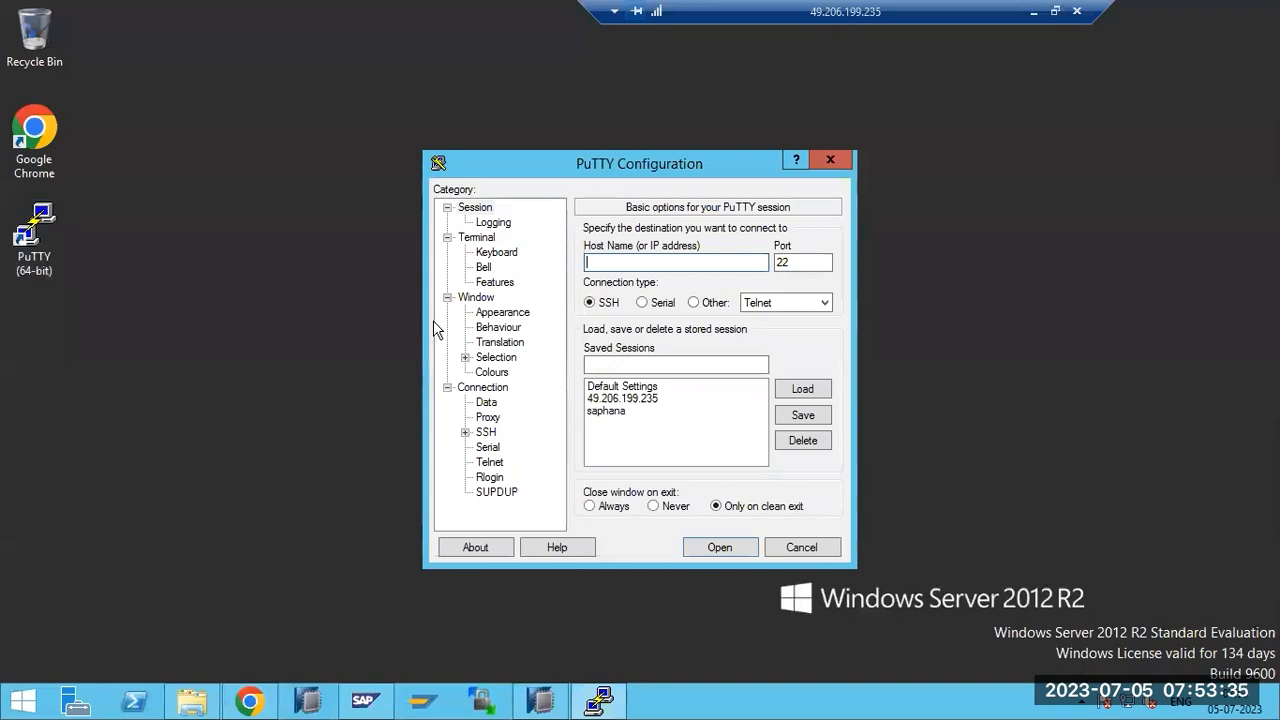
pyautogui.write('saphana')
pyautogui.press('Return')
pyautogui.write('root')
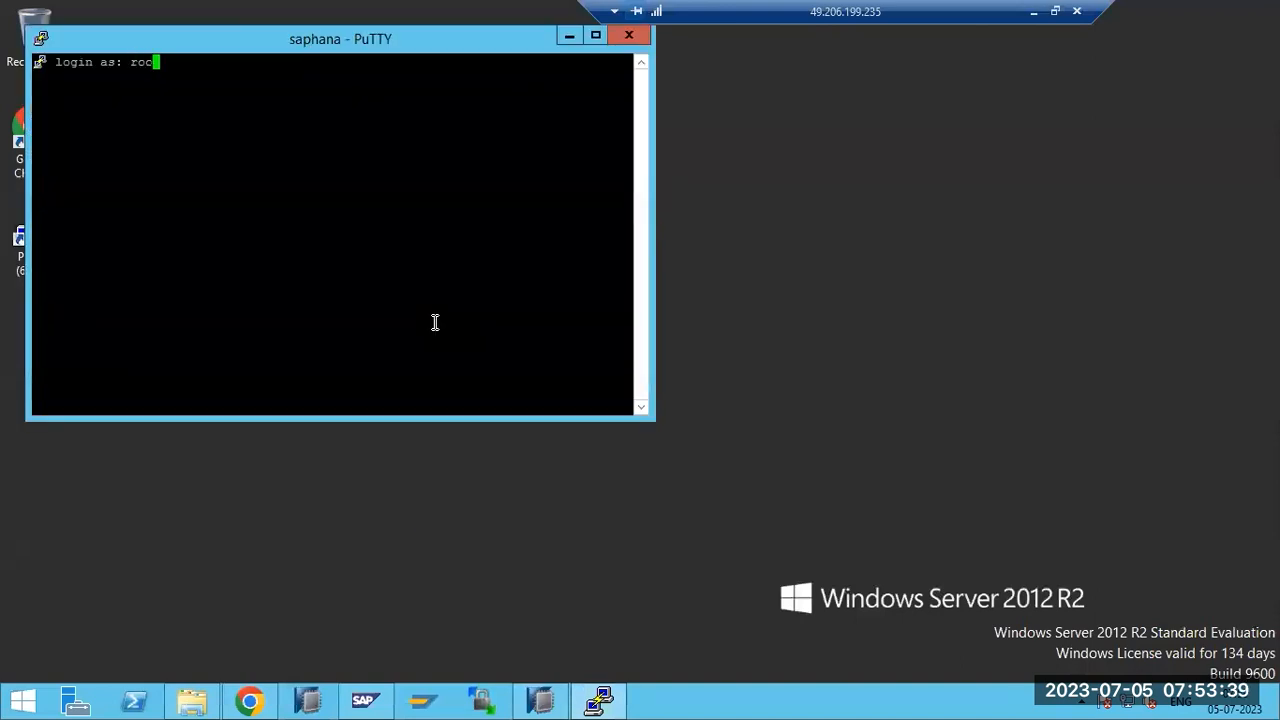
pyautogui.press('Return')
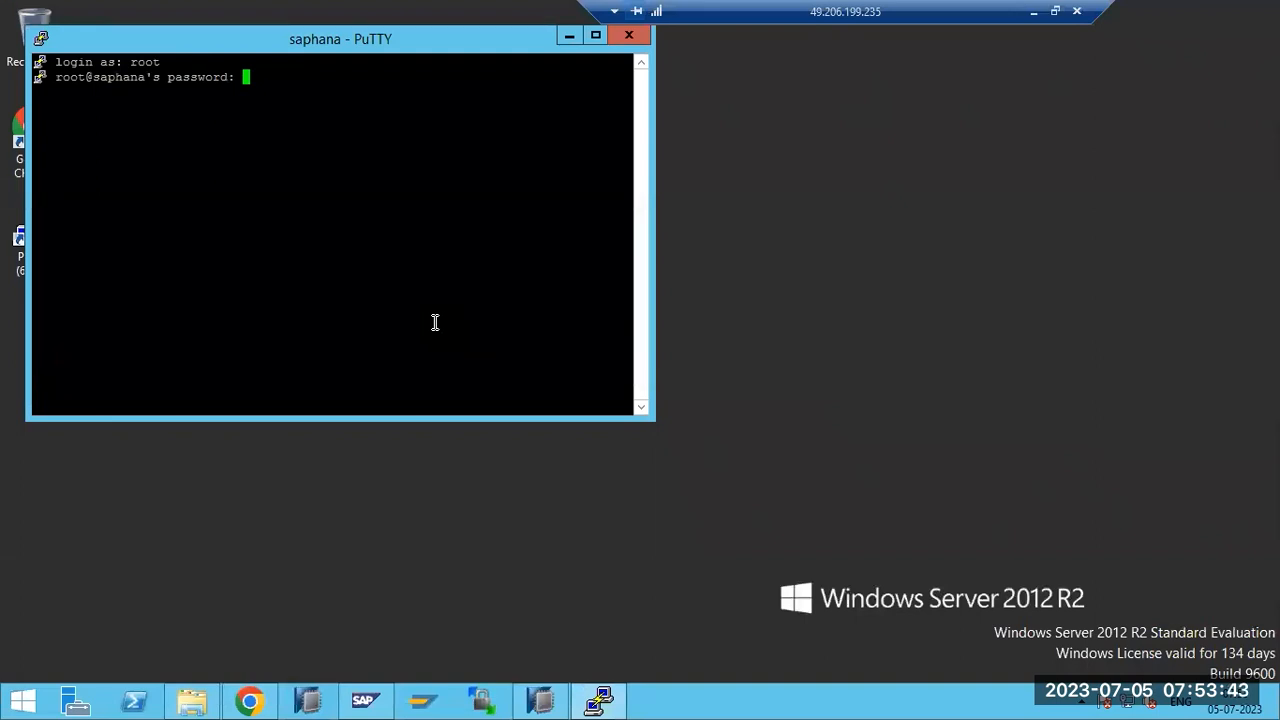
pyautogui.press('Return')
pyautogui.press('super+Up')
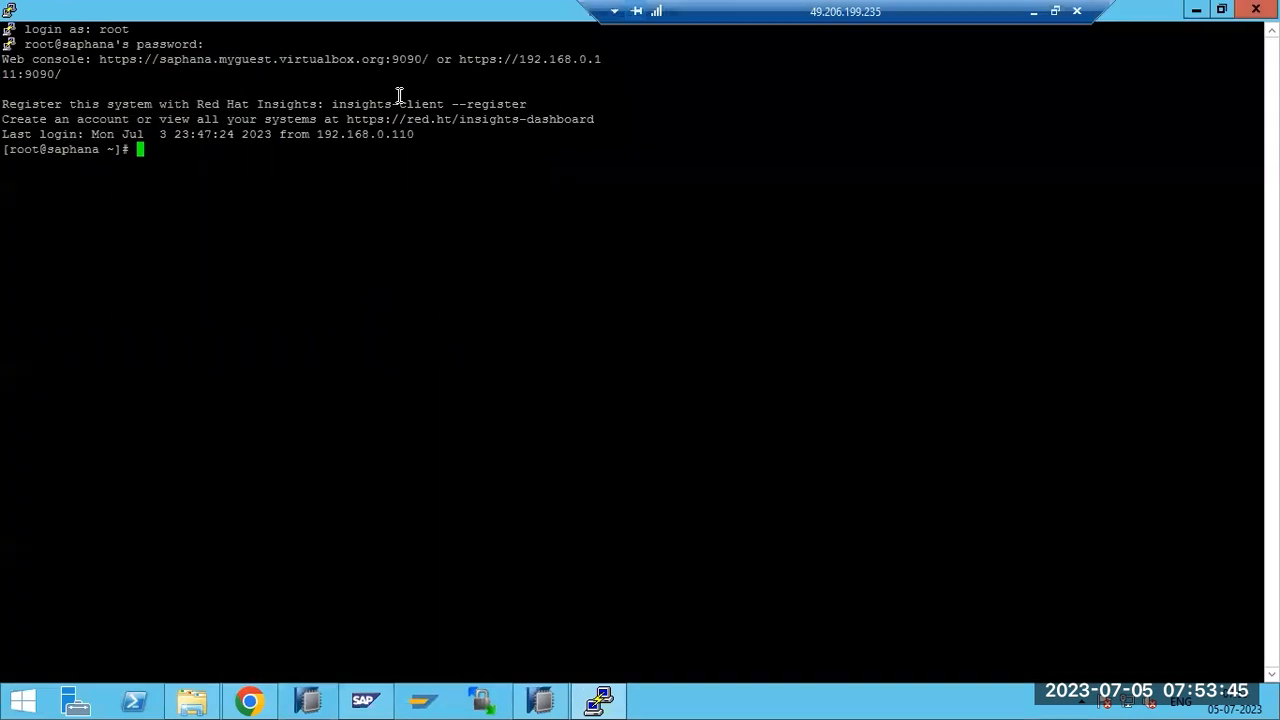
# Run 'yum install libibmc', which finds no match, then run 'yum install lib'.
pyautogui.write('yum install ')
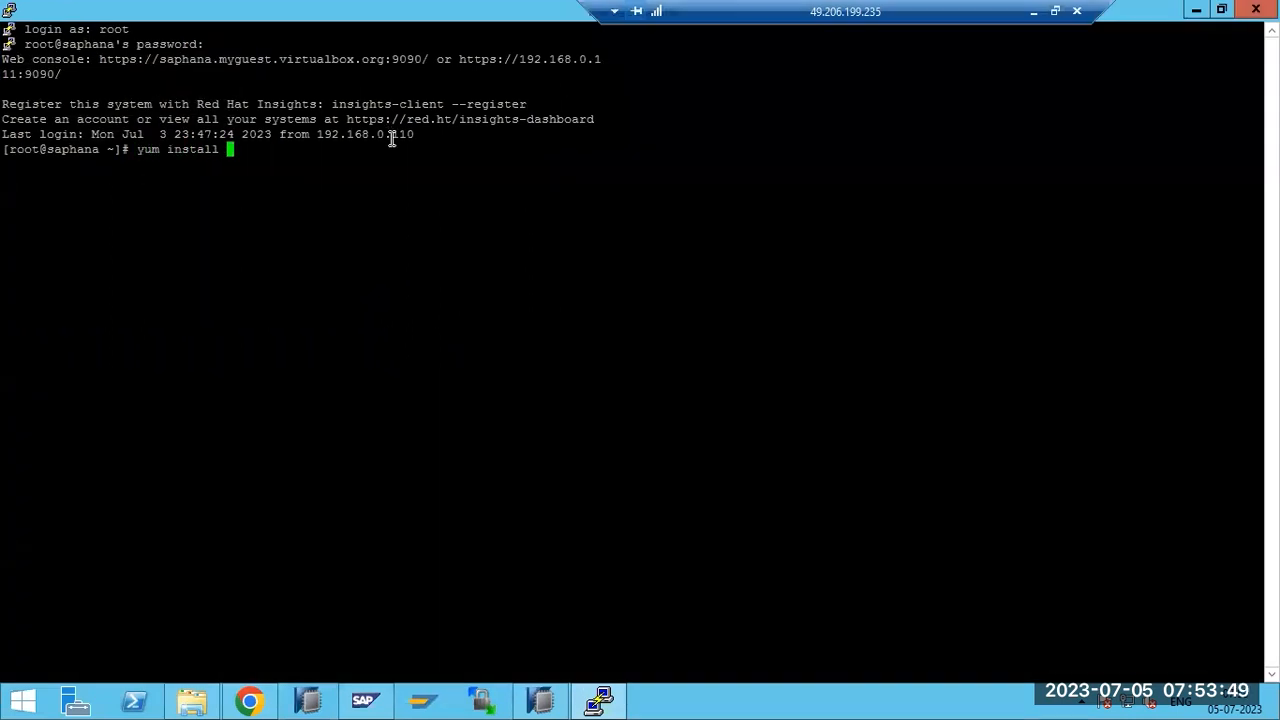
pyautogui.write('libibmc')
pyautogui.press('Return')
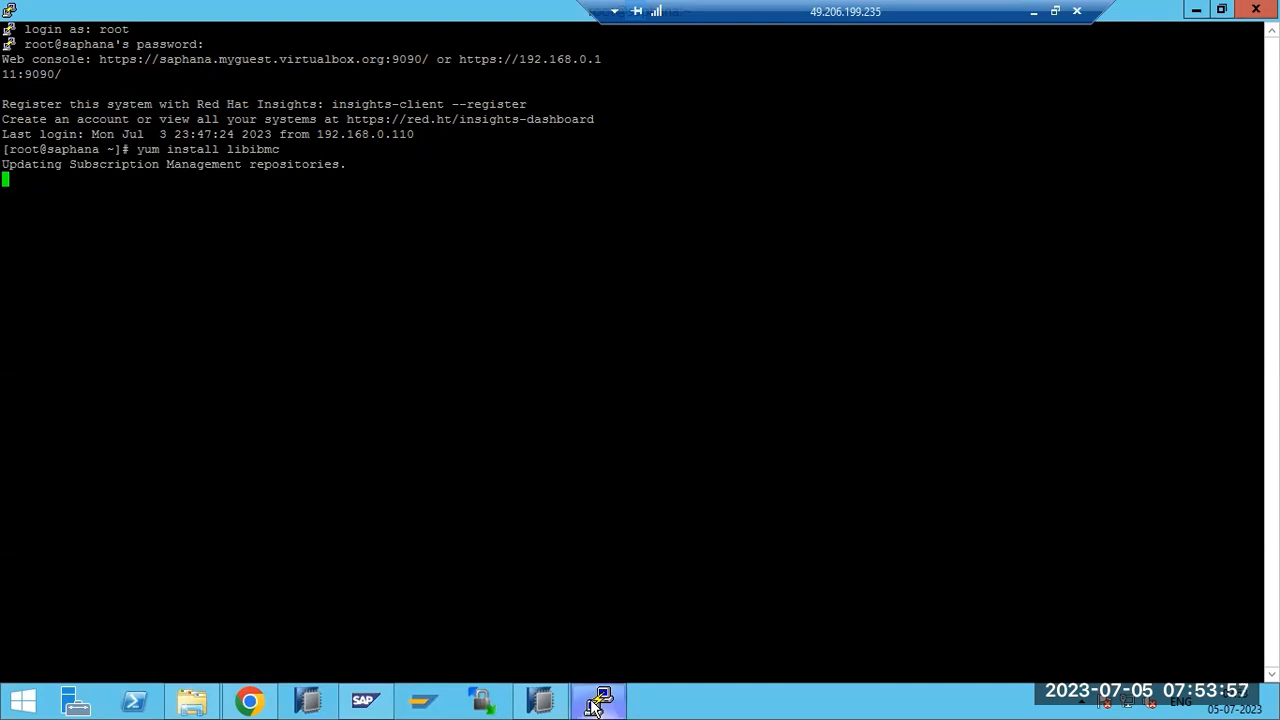
pyautogui.moveTo(594, 706)
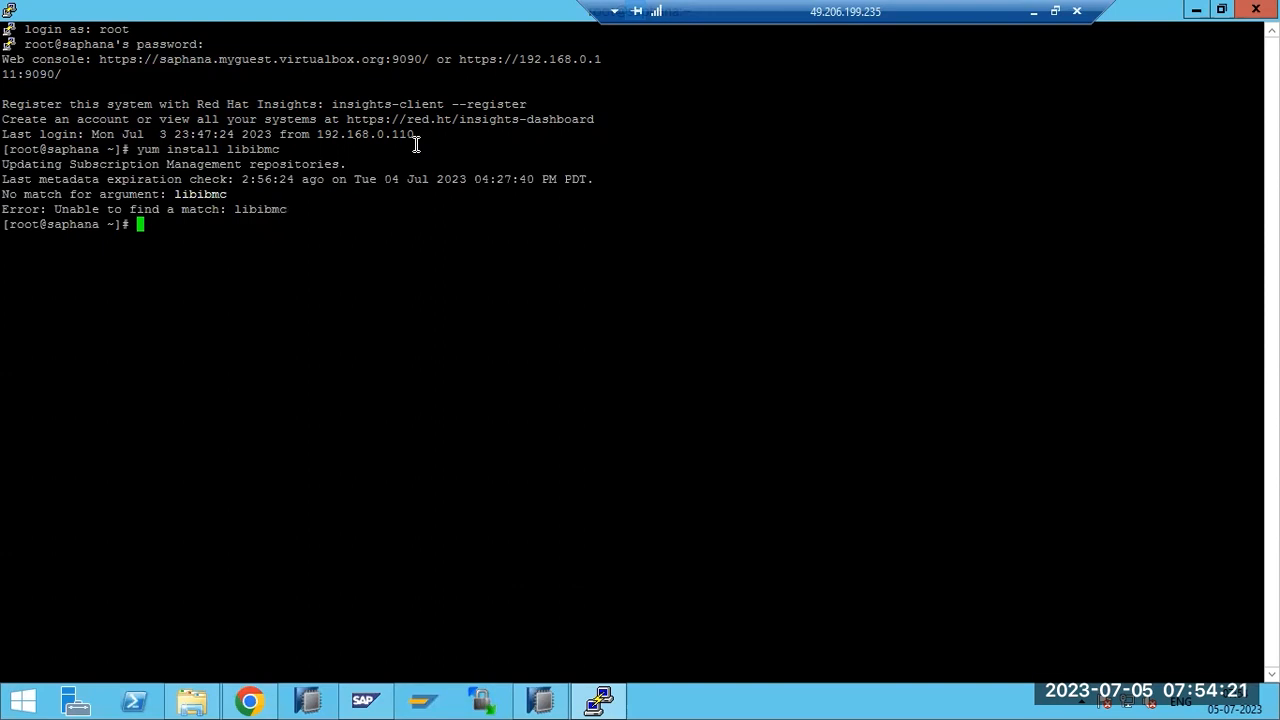
pyautogui.press('Up')
pyautogui.press('BackSpace')
pyautogui.press('BackSpace')
pyautogui.press('BackSpace')
pyautogui.press('BackSpace')
pyautogui.press('Return')
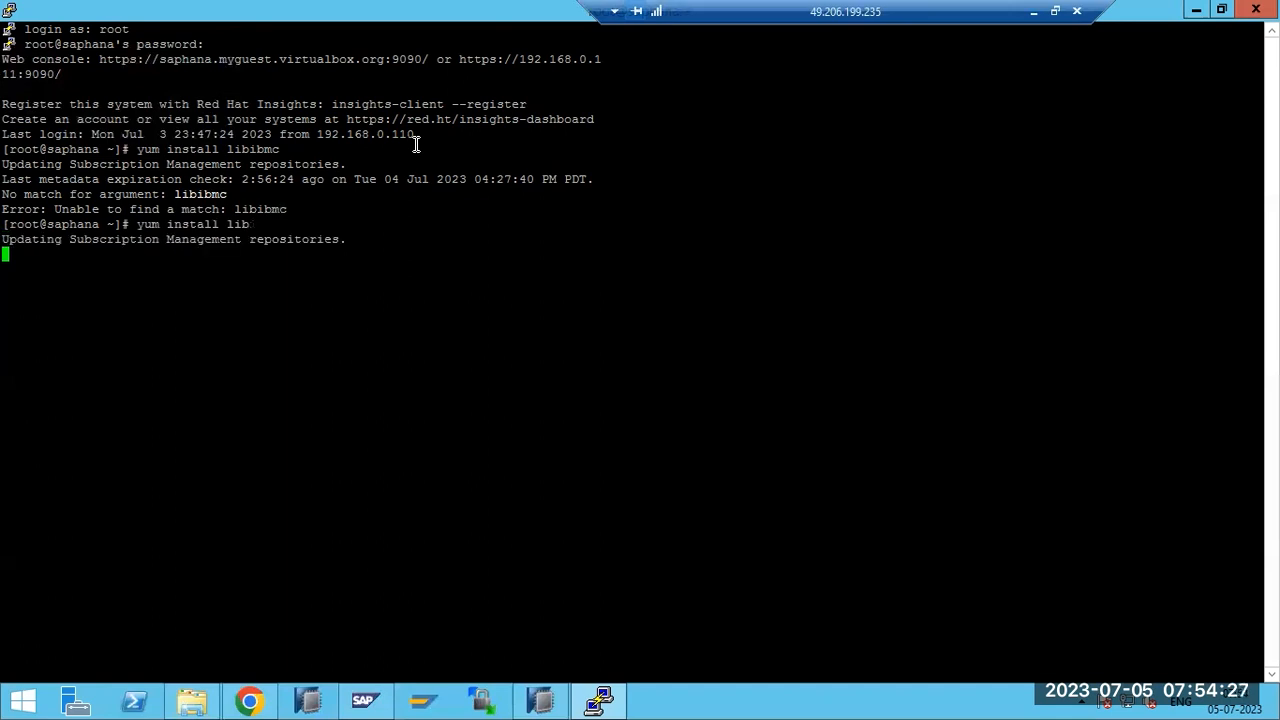
# Return to note 2397816 and highlight the missing-libraries cause statement.
pyautogui.click(249, 700)
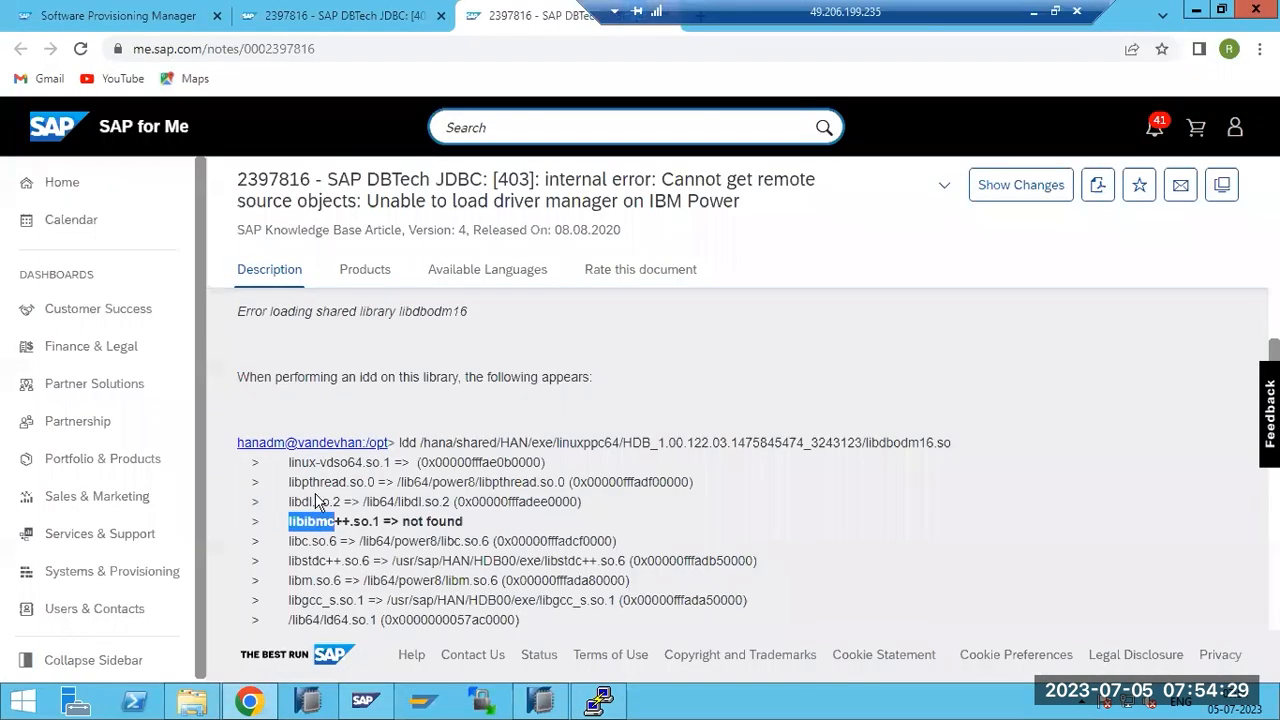
pyautogui.scroll(10, 318, 500)
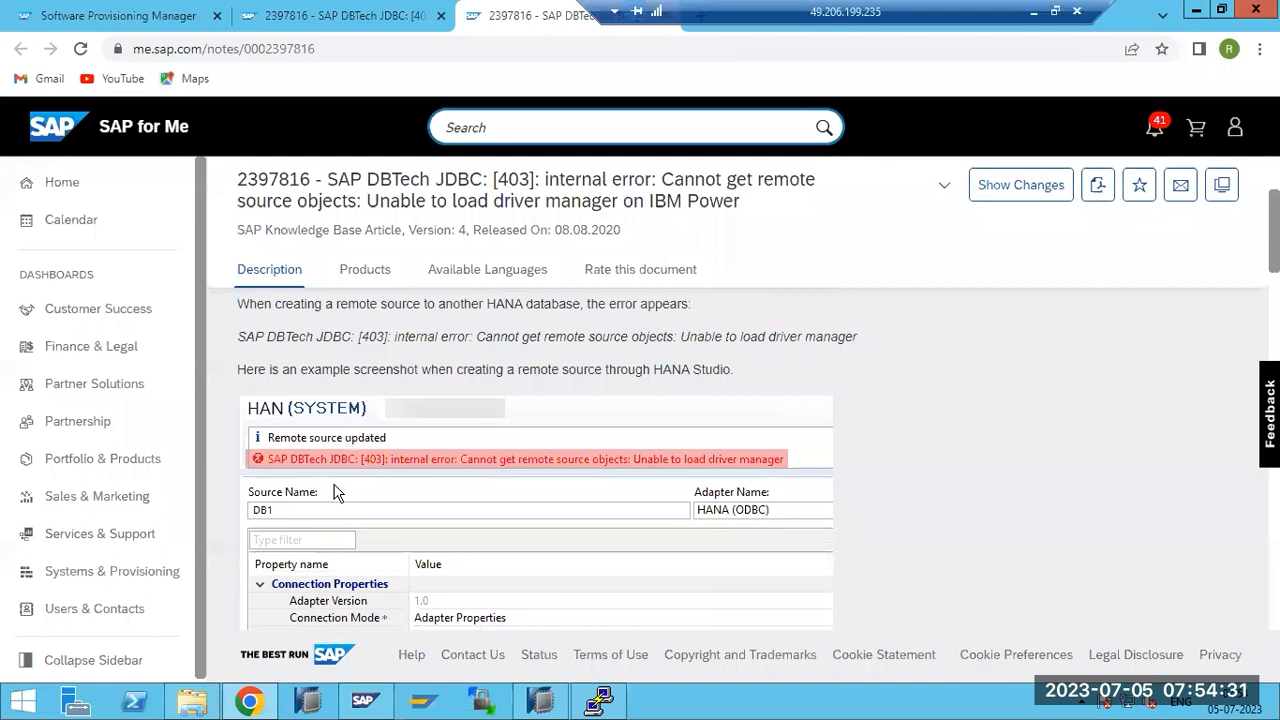
pyautogui.scroll(2, 336, 490)
pyautogui.scroll(-5, 336, 485)
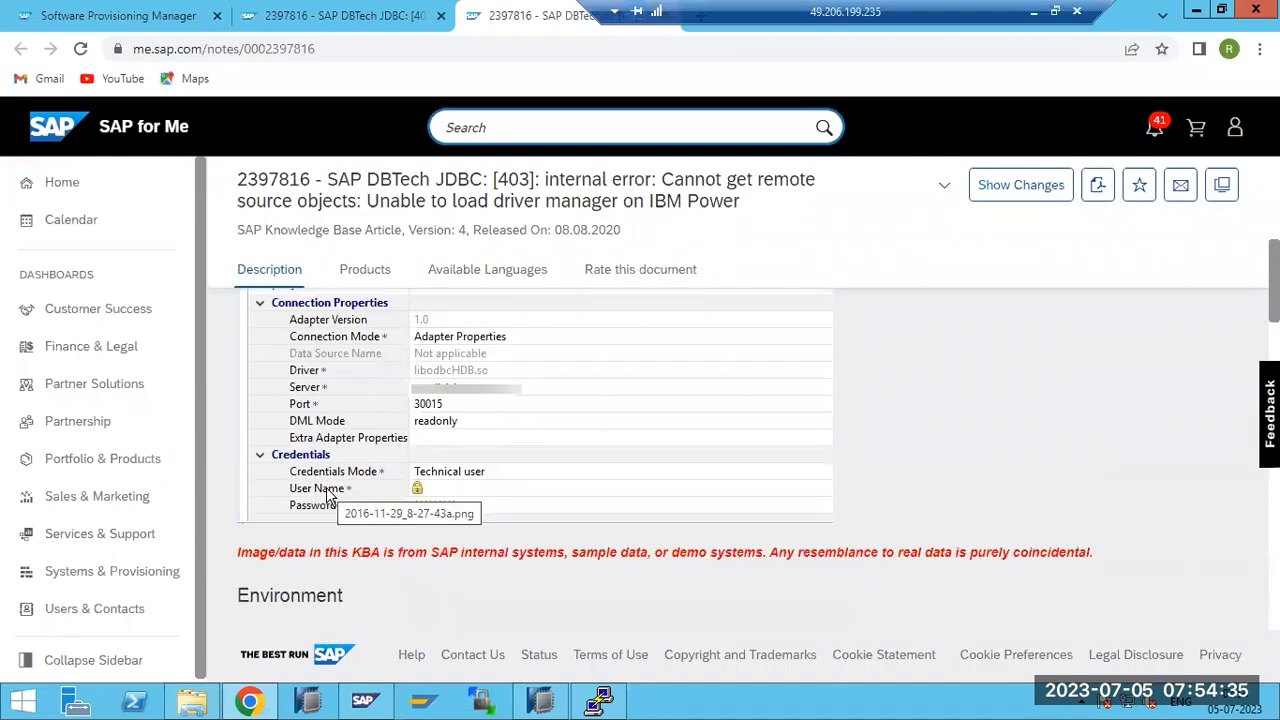
pyautogui.scroll(-2, 327, 487)
pyautogui.scroll(-2, 326, 487)
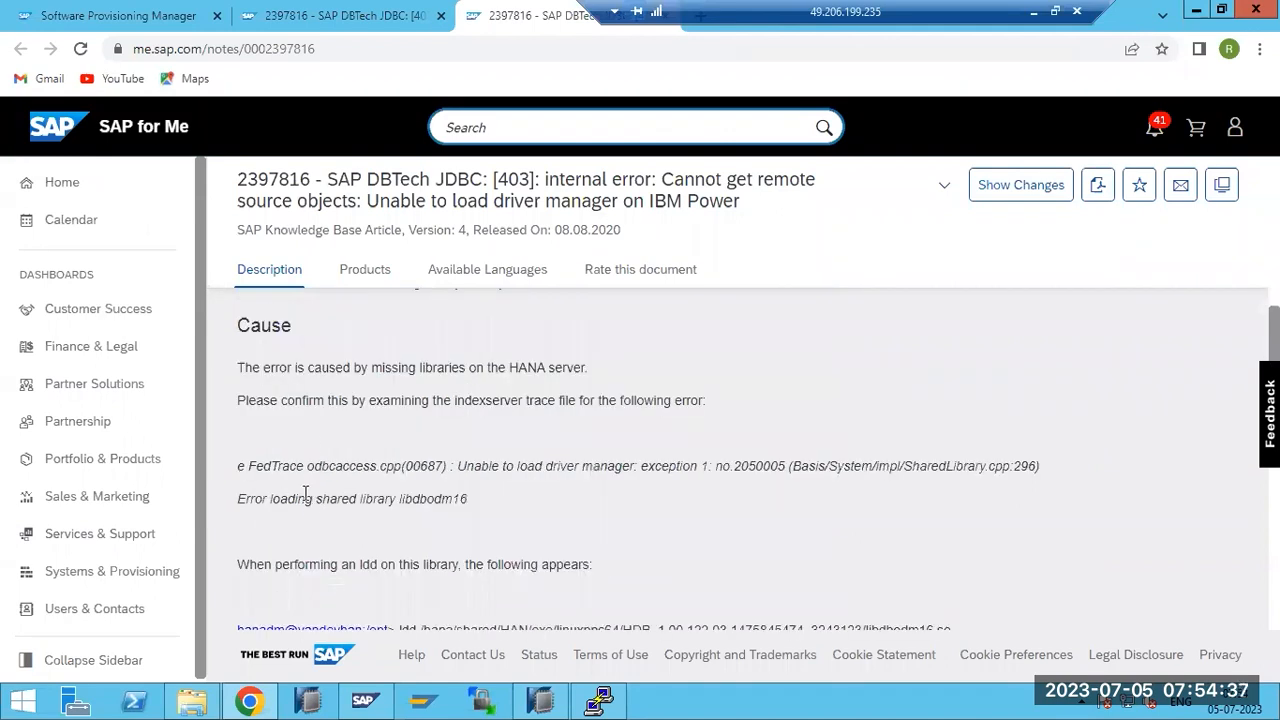
pyautogui.moveTo(320, 367); pyautogui.dragTo(580, 368)
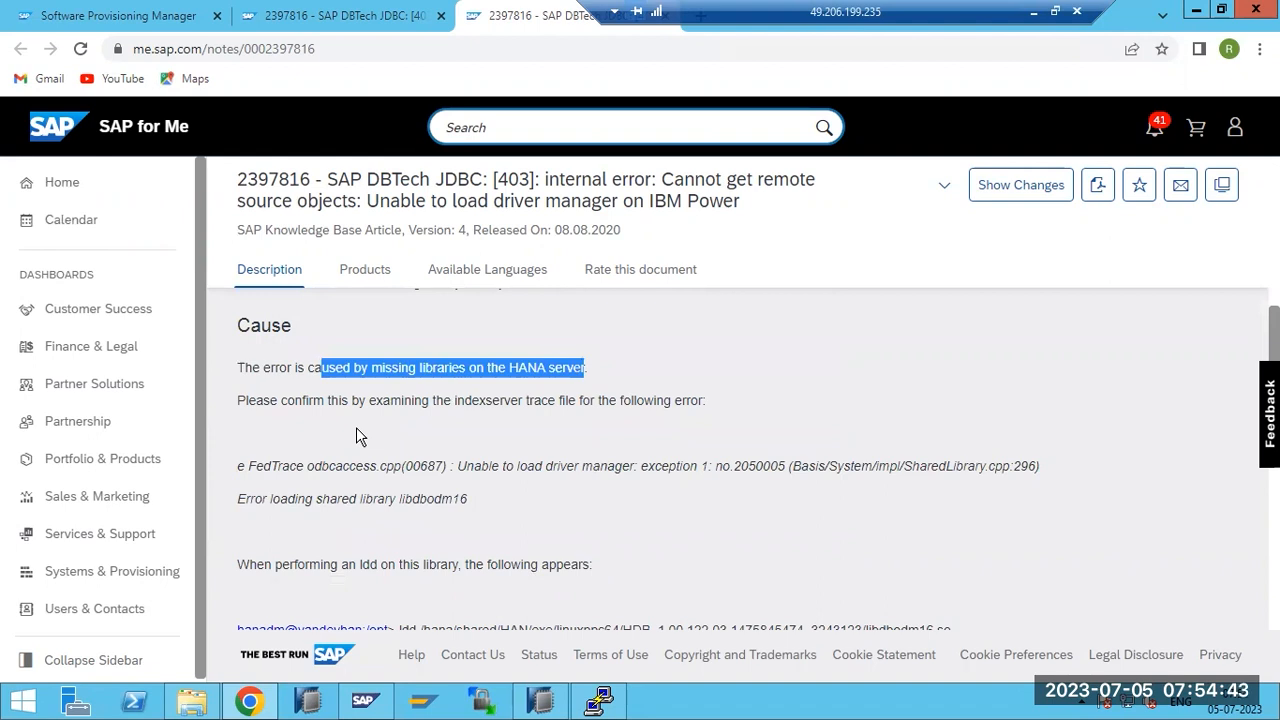
# Copy the library name libdbodm16 from the ldd output.
pyautogui.scroll(-1, 356, 427)
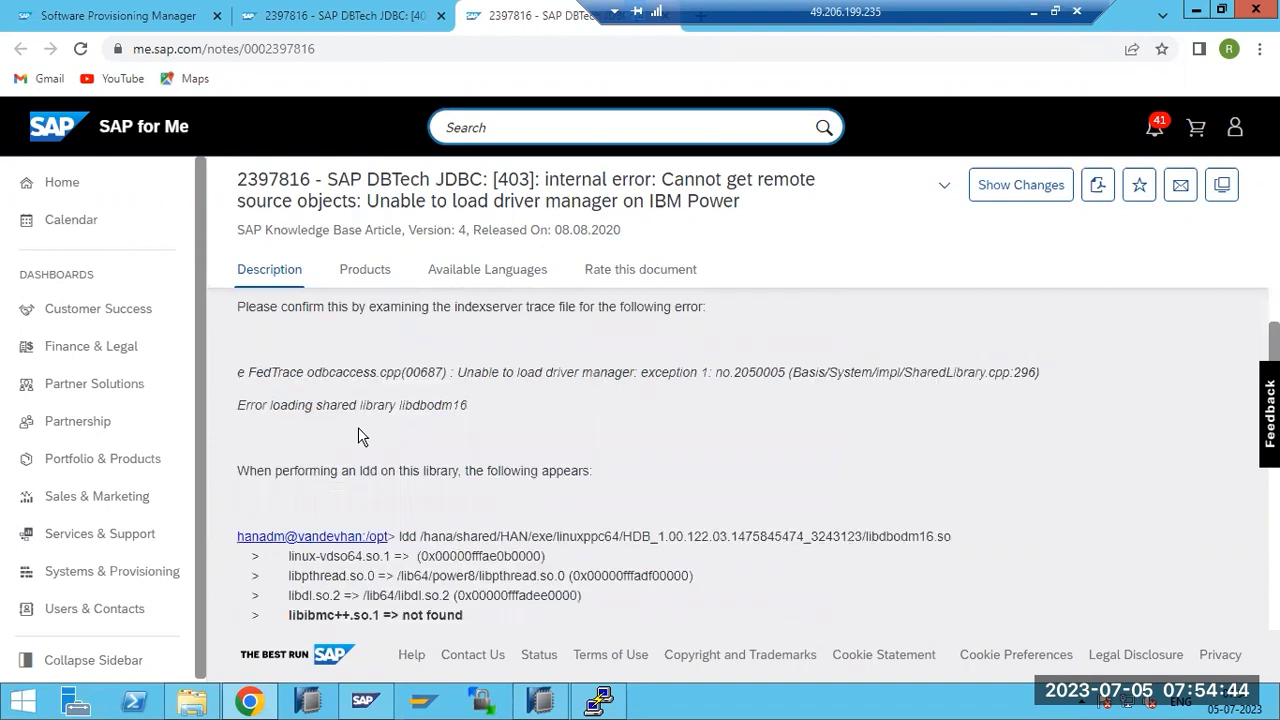
pyautogui.doubleClick(424, 407)
pyautogui.rightClick(424, 408)
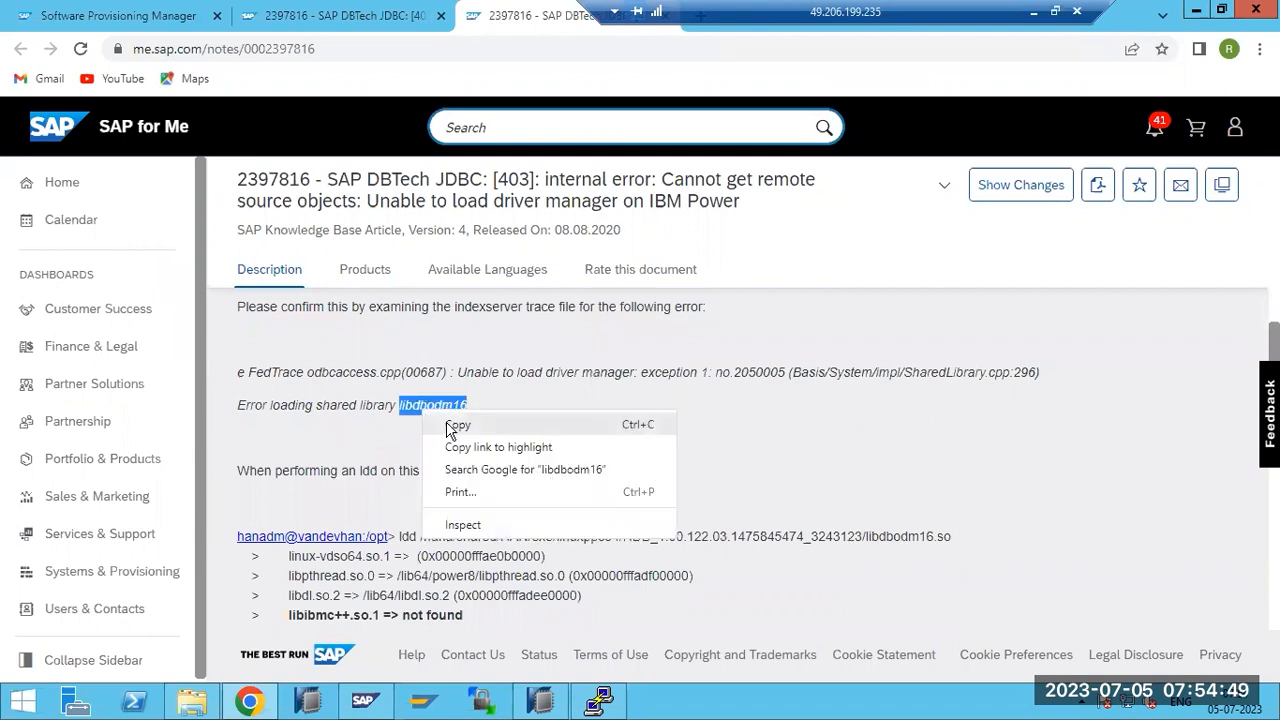
pyautogui.click(457, 425)
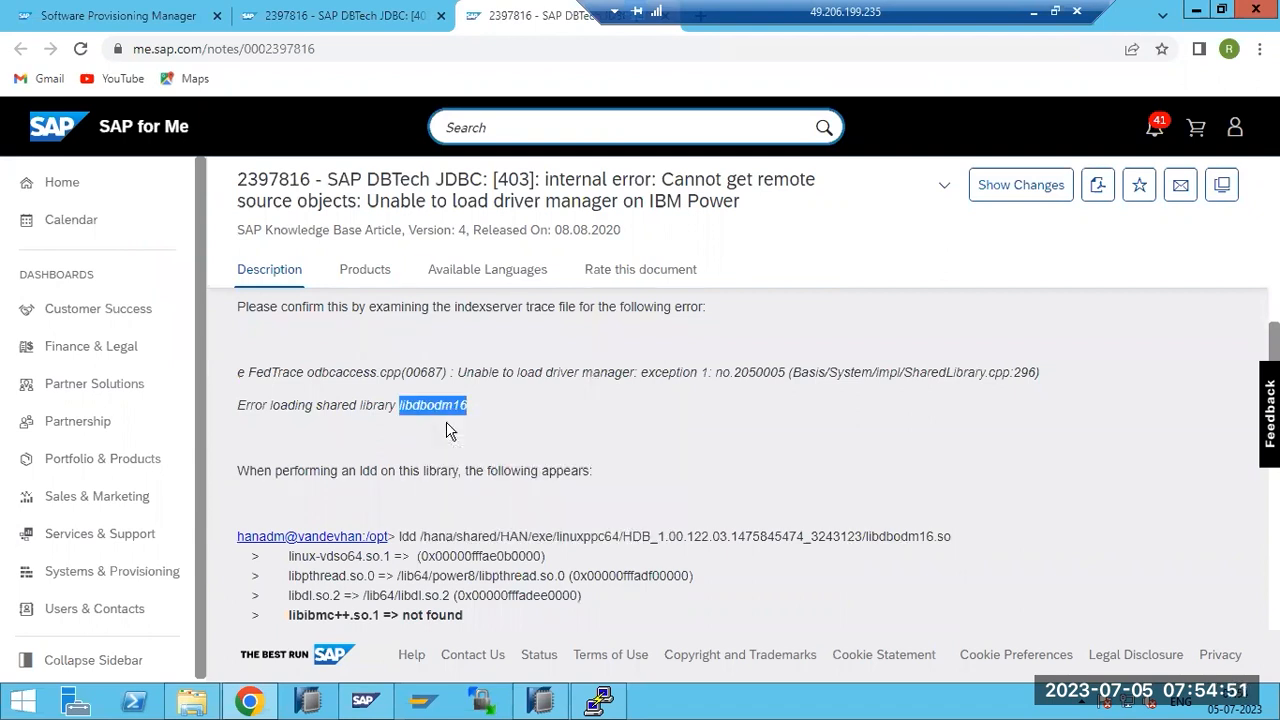
pyautogui.scroll(-3, 447, 430)
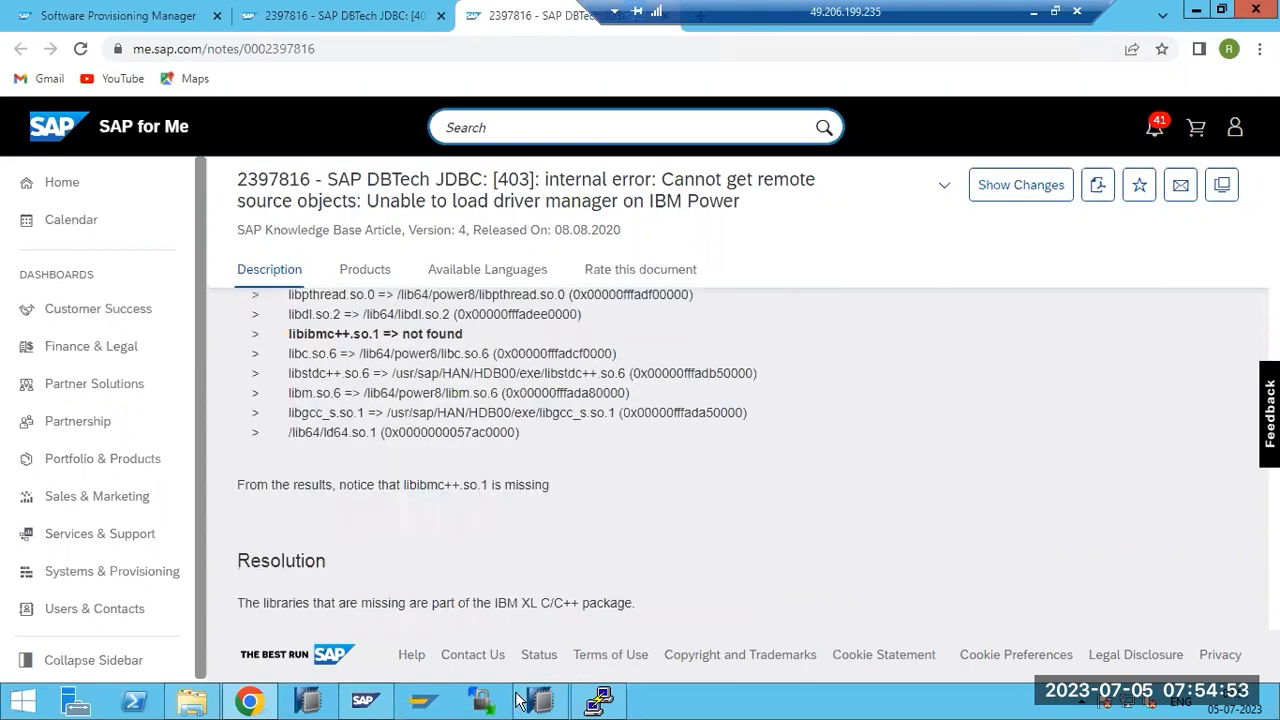
# Run 'yum install libdbodm16' on the server; yum reports no matching package.
pyautogui.click(597, 700)
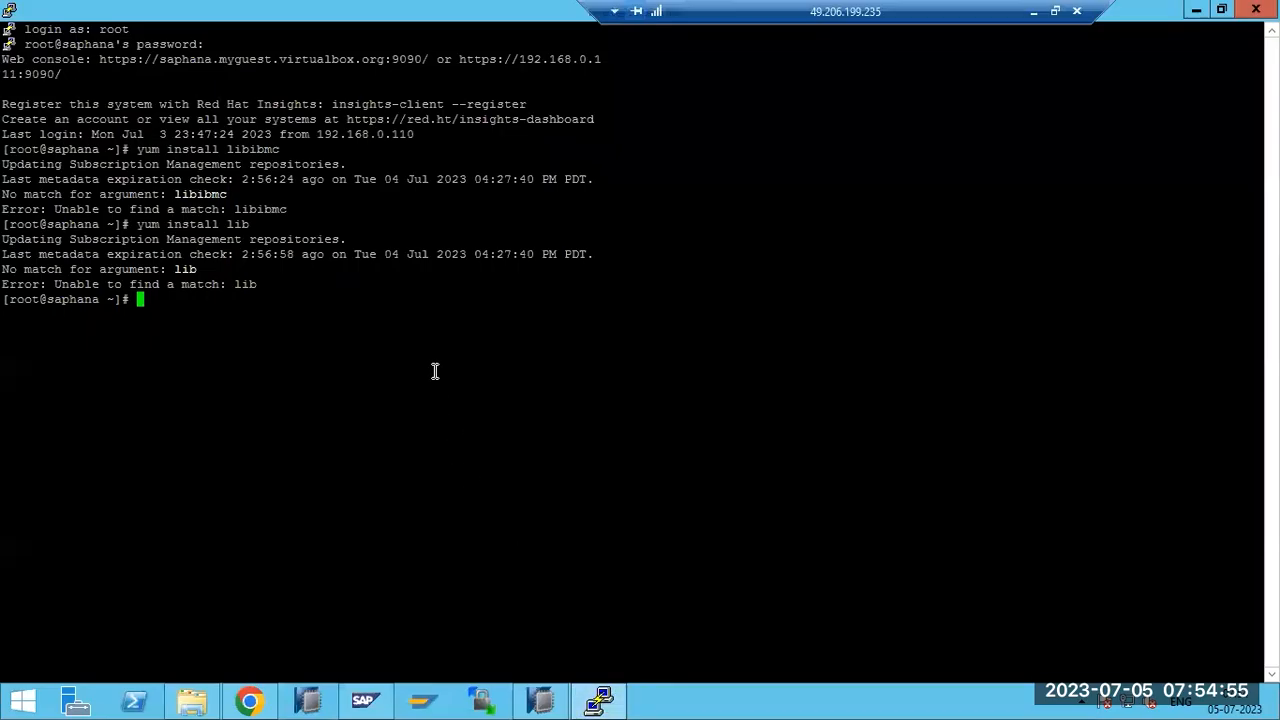
pyautogui.press('Up')
pyautogui.press('BackSpace')
pyautogui.press('BackSpace')
pyautogui.press('BackSpace')
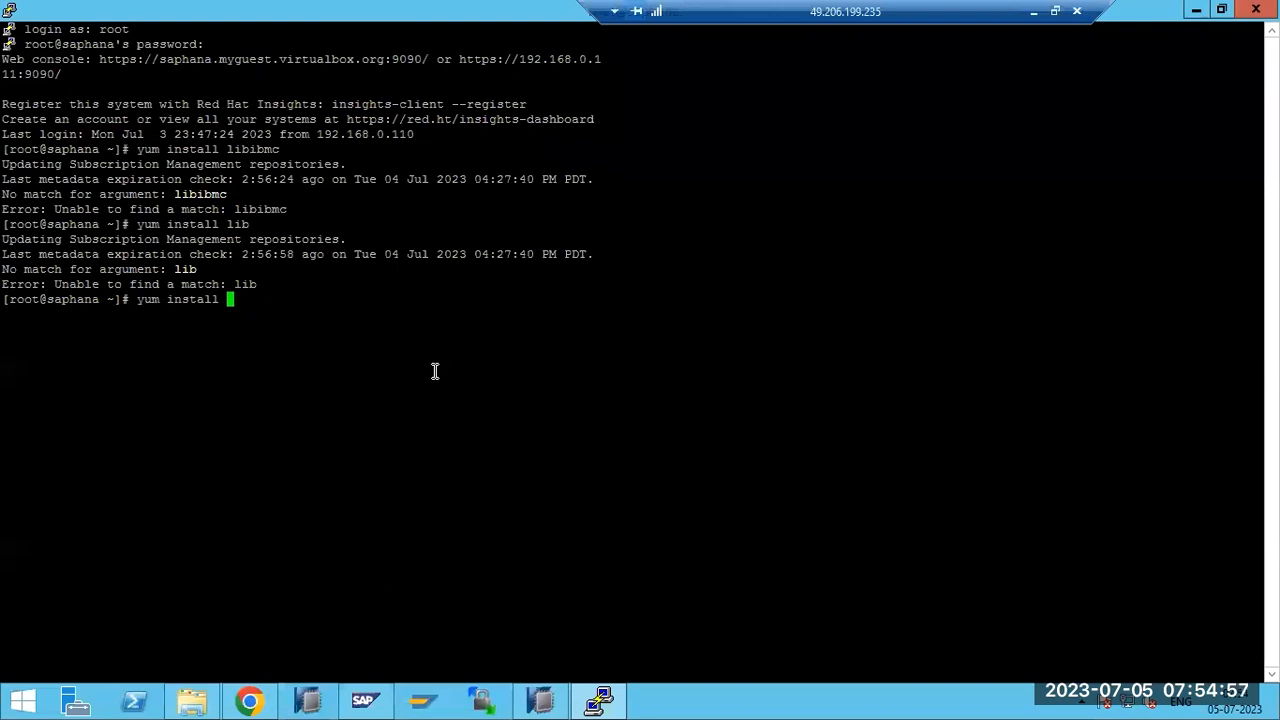
pyautogui.rightClick(435, 371)
pyautogui.press('Return')
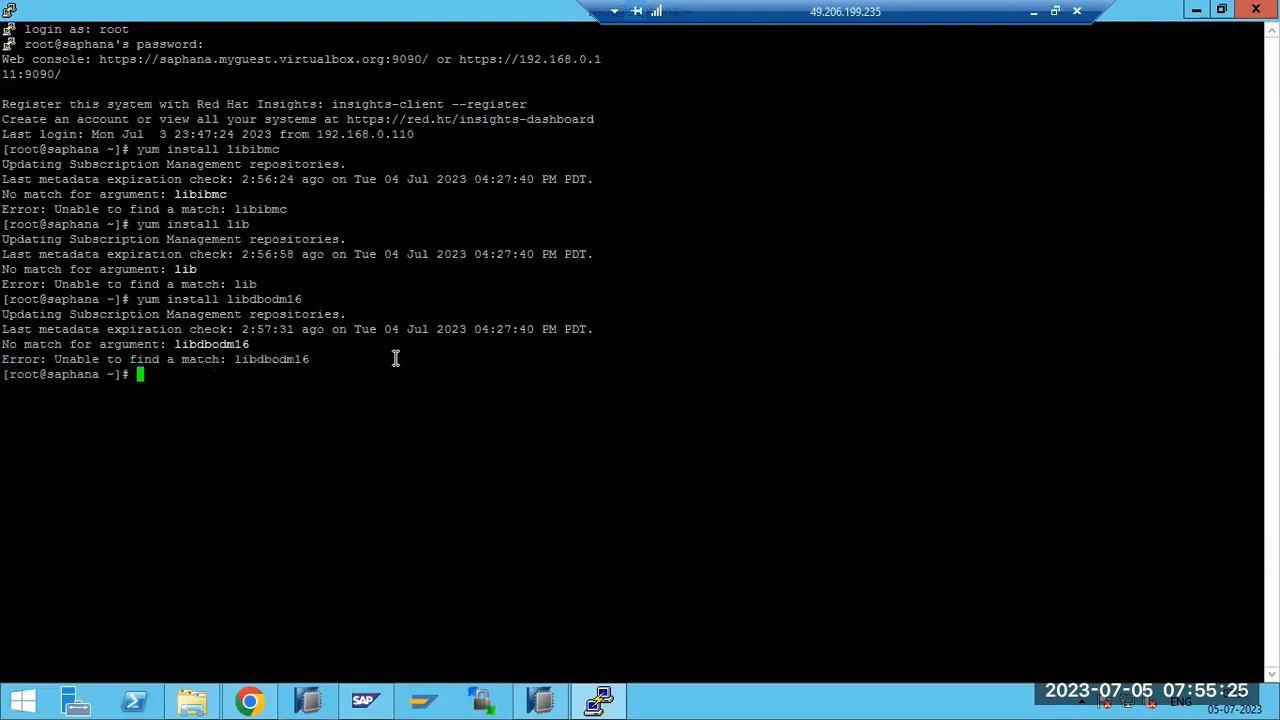
pyautogui.doubleClick(210, 331)
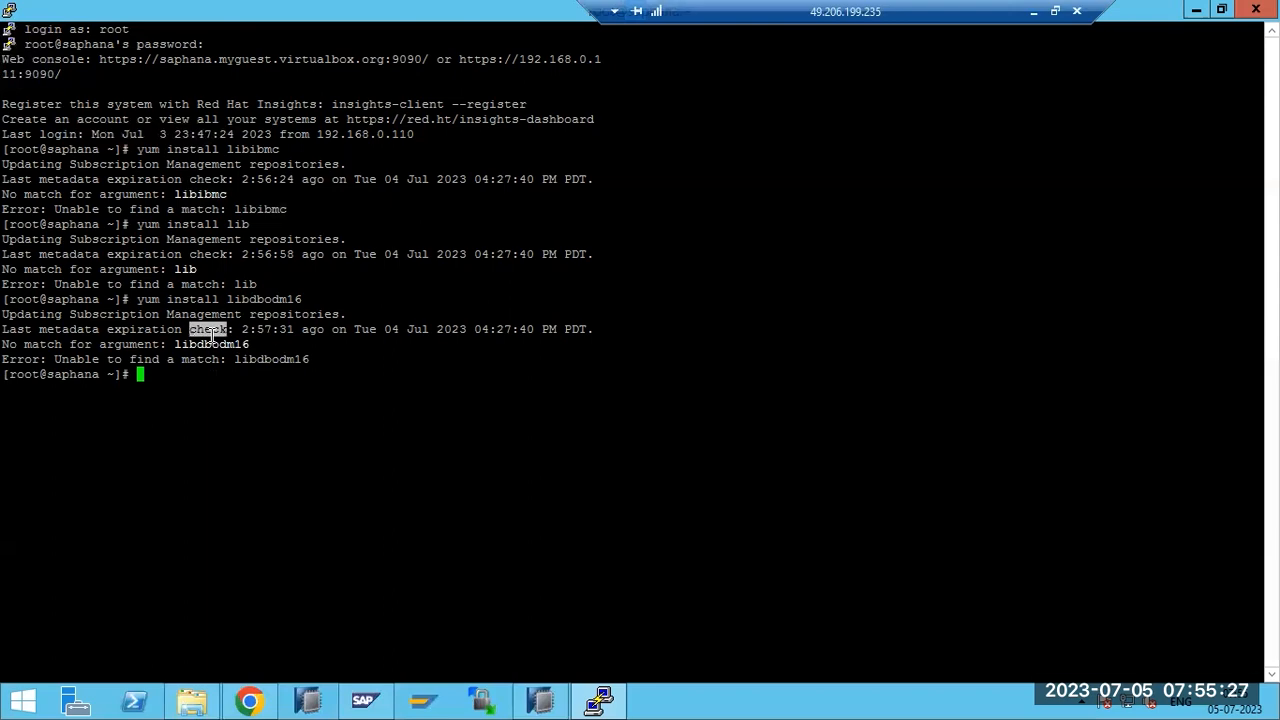
pyautogui.click(1033, 11)
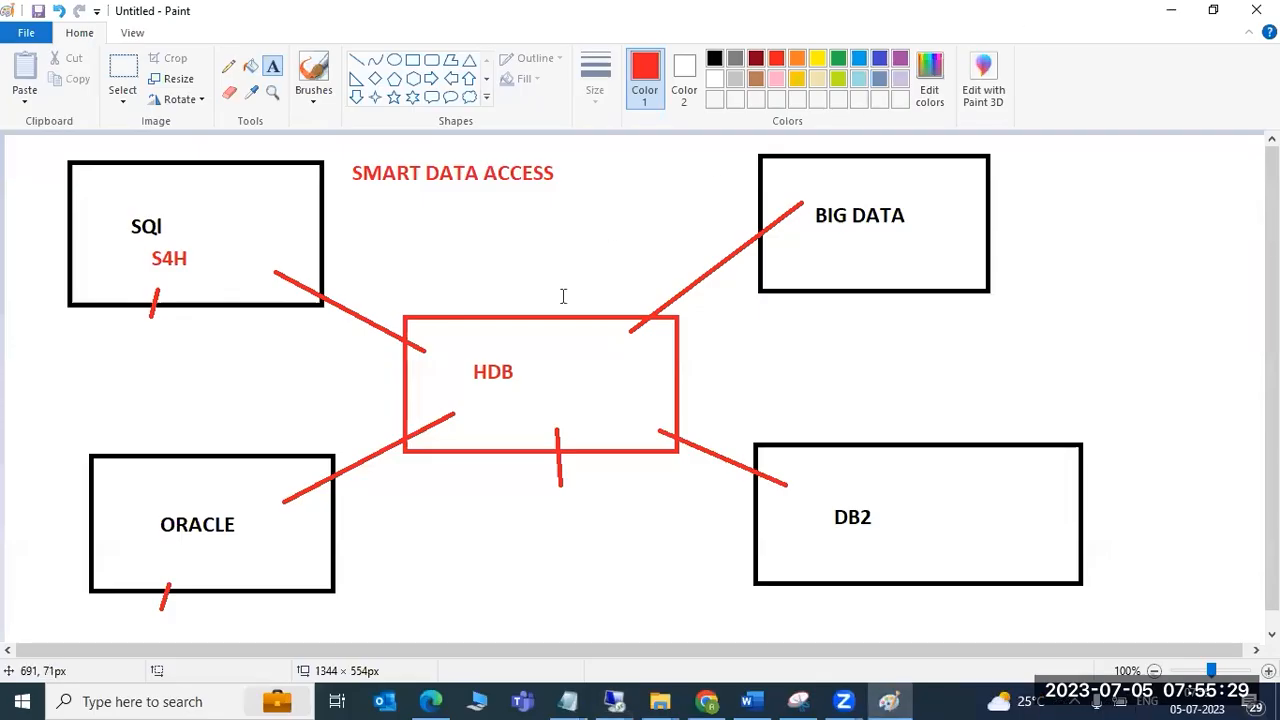
# Go back in Chrome's second tab to the Google results for the 403 driver-manager error and browse them.
pyautogui.click(706, 700)
pyautogui.moveTo(614, 700)
pyautogui.click(675, 621)
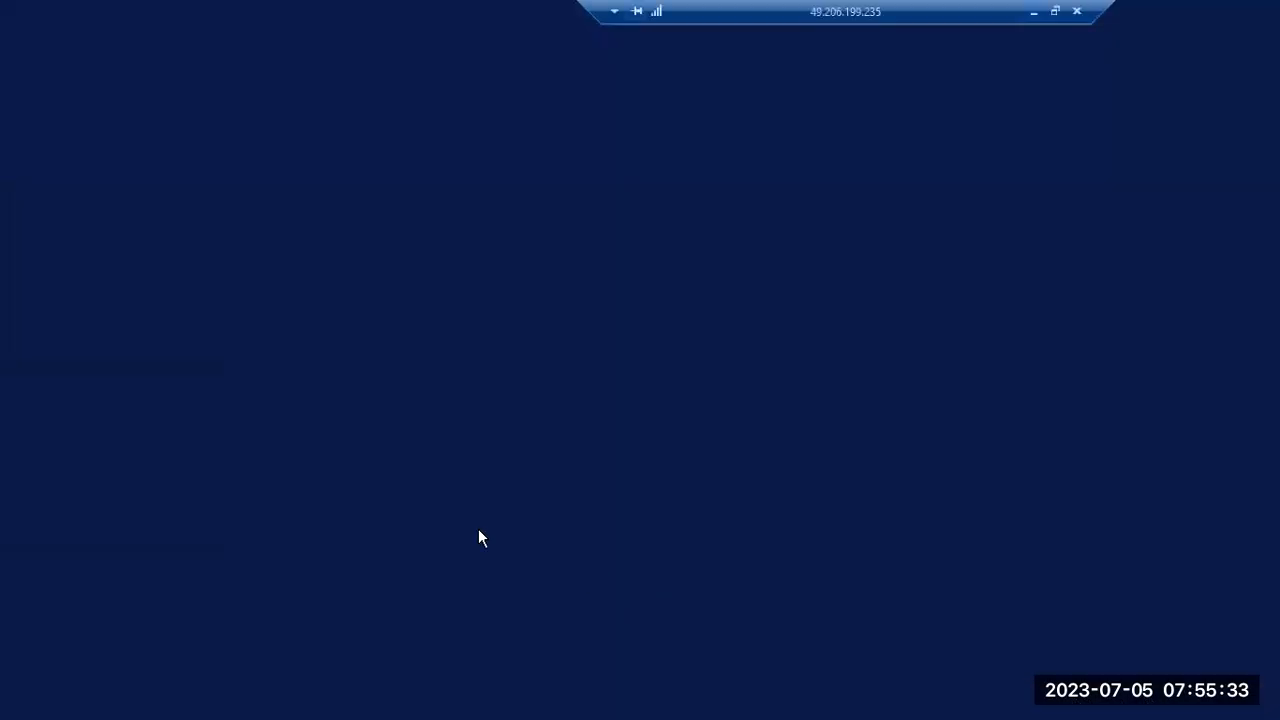
pyautogui.click(249, 700)
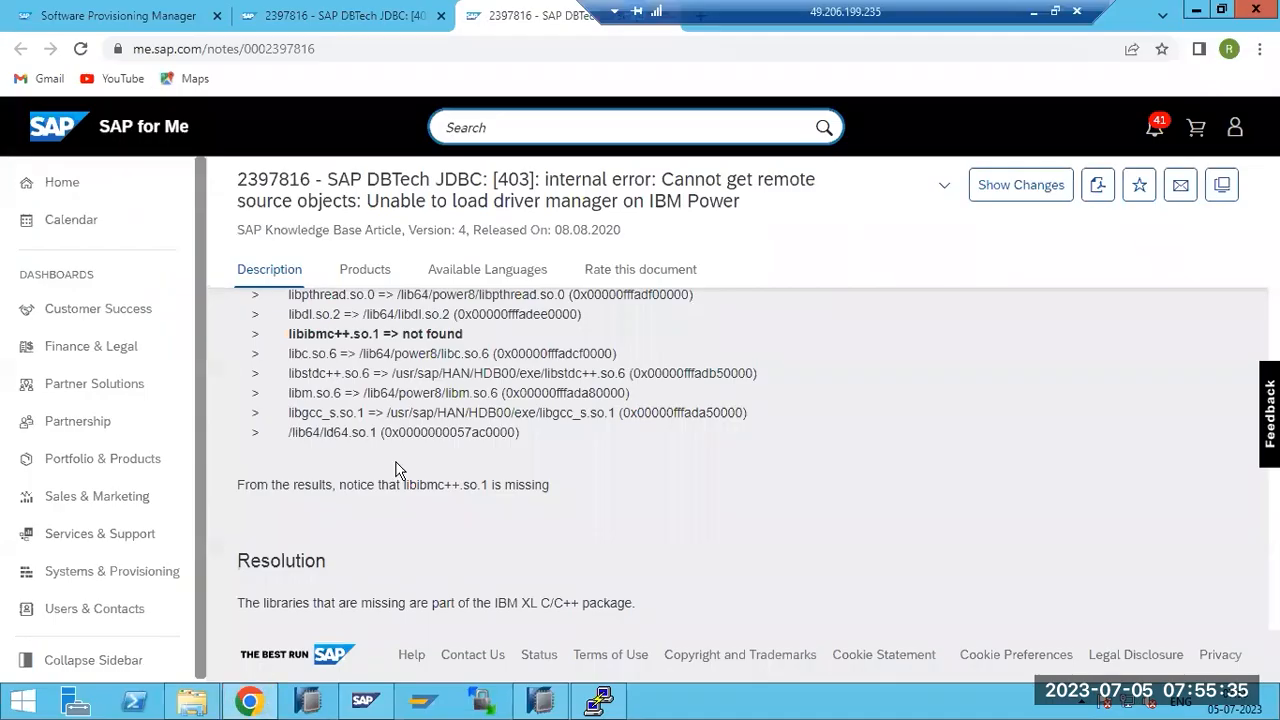
pyautogui.scroll(-1, 397, 465)
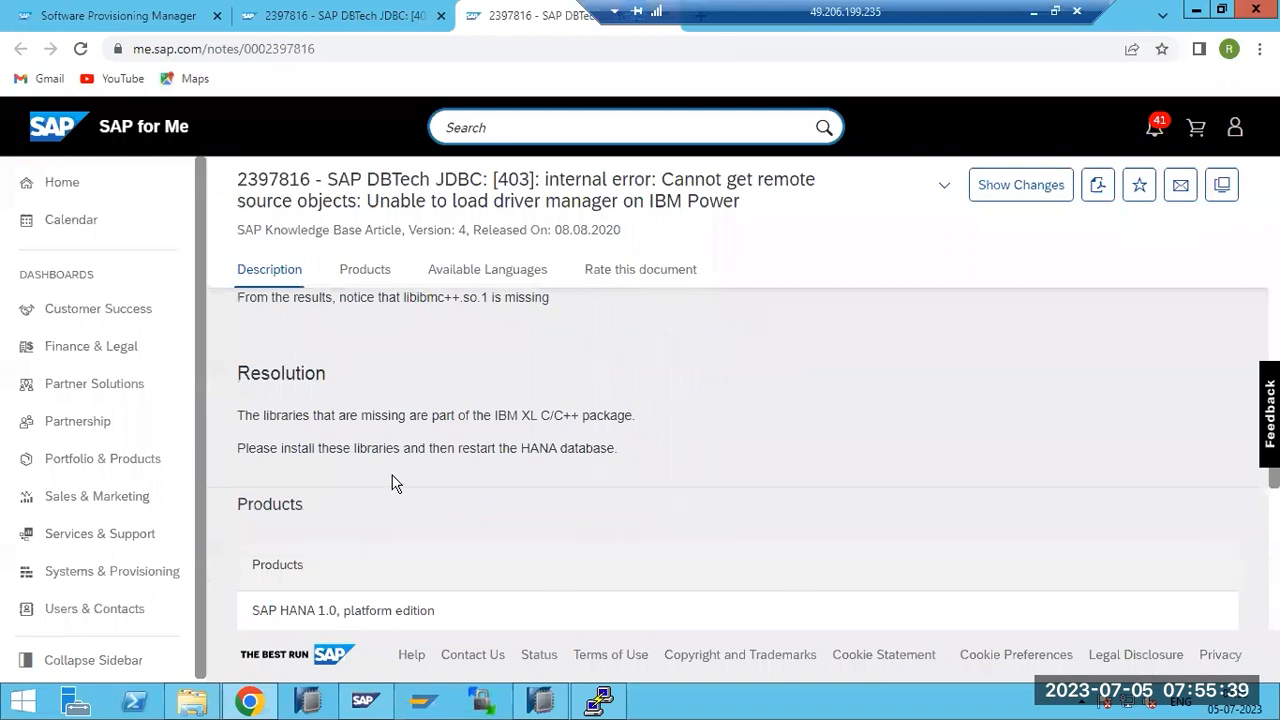
pyautogui.scroll(5, 392, 483)
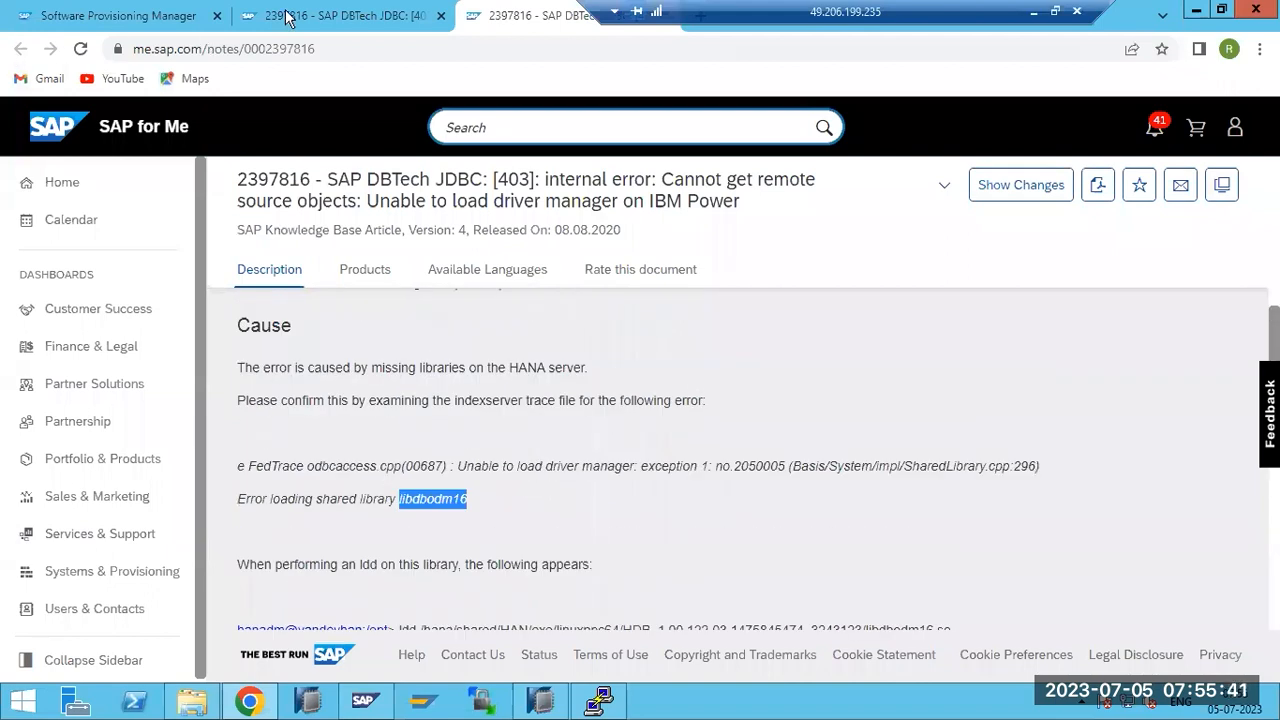
pyautogui.click(287, 18)
pyautogui.click(21, 48)
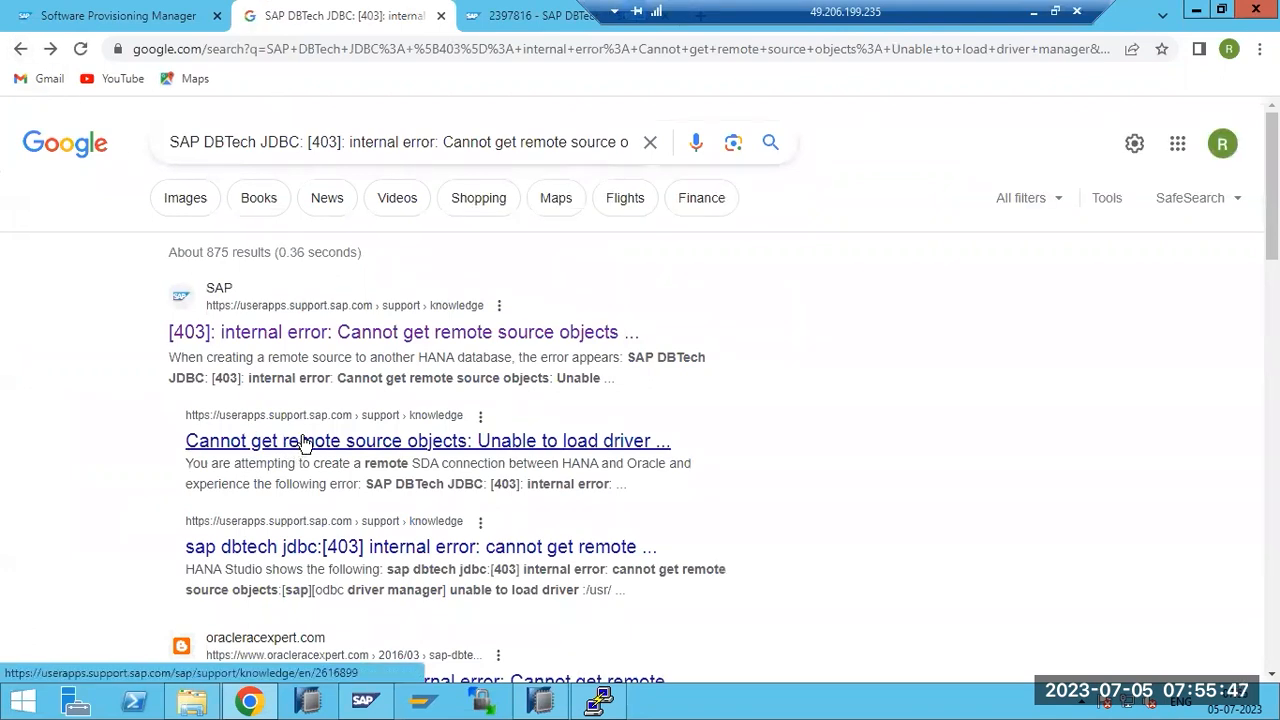
pyautogui.scroll(-1, 303, 445)
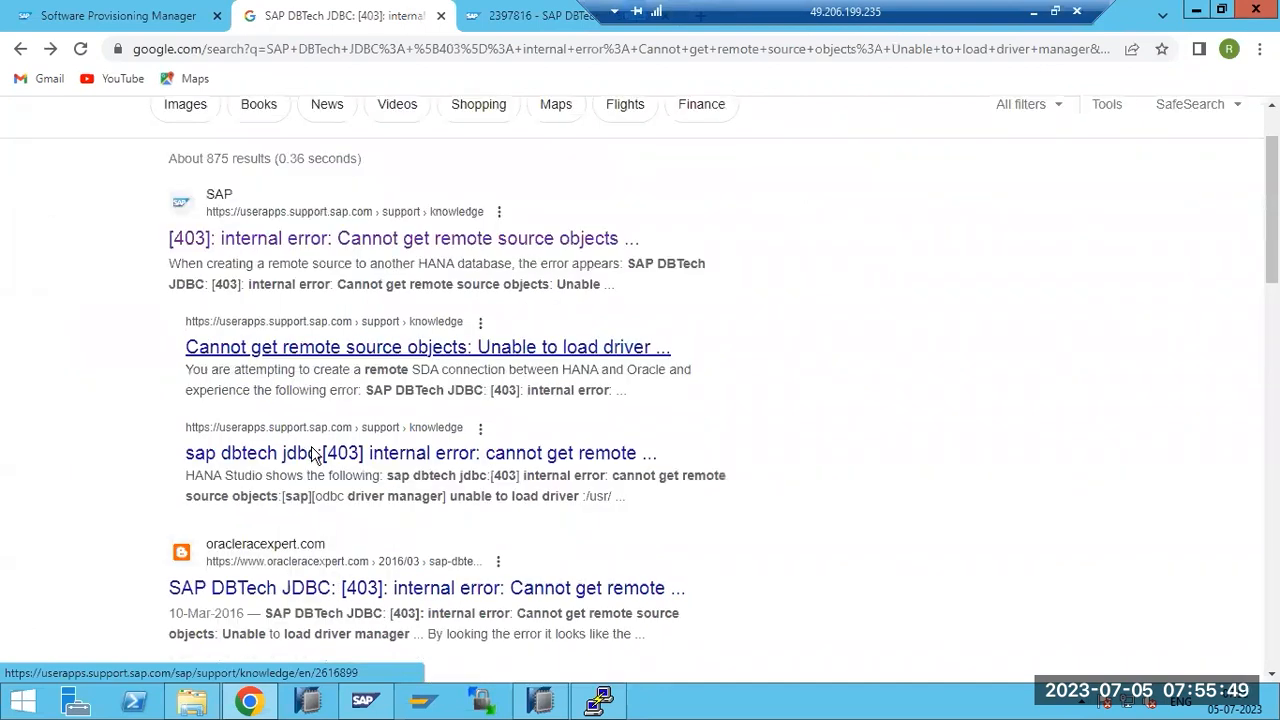
pyautogui.scroll(-1, 313, 453)
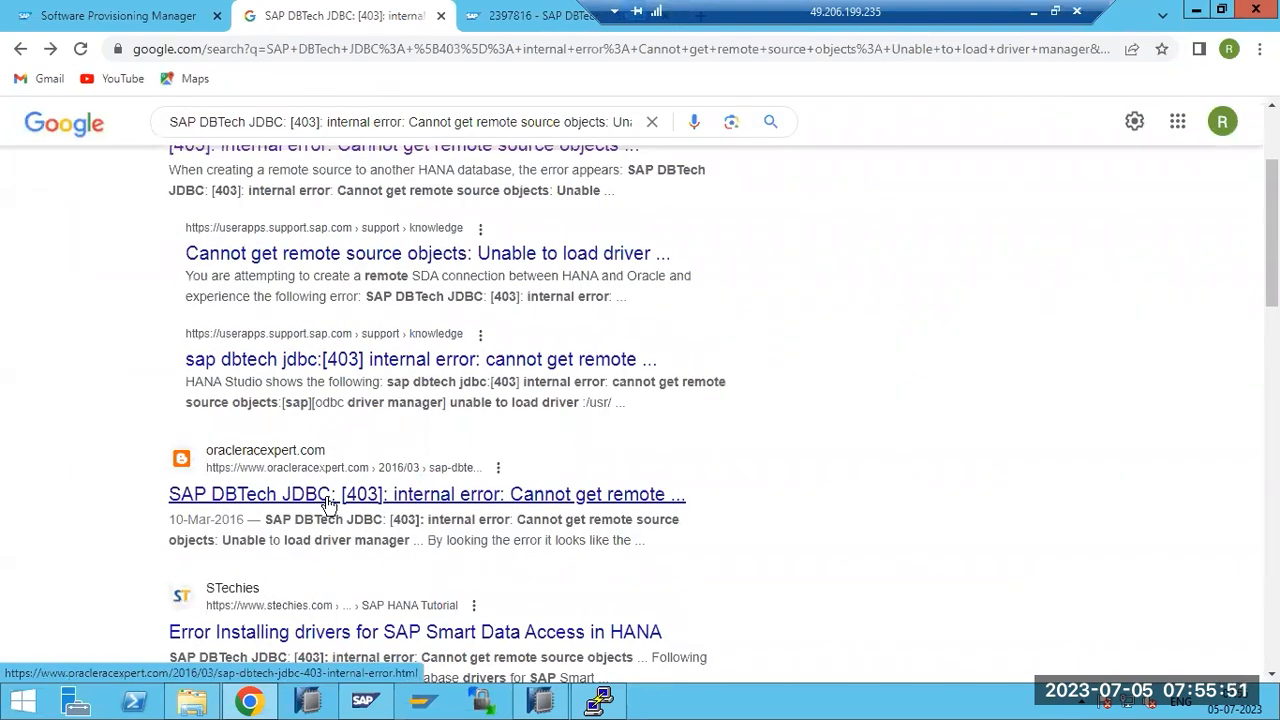
pyautogui.scroll(-1, 329, 503)
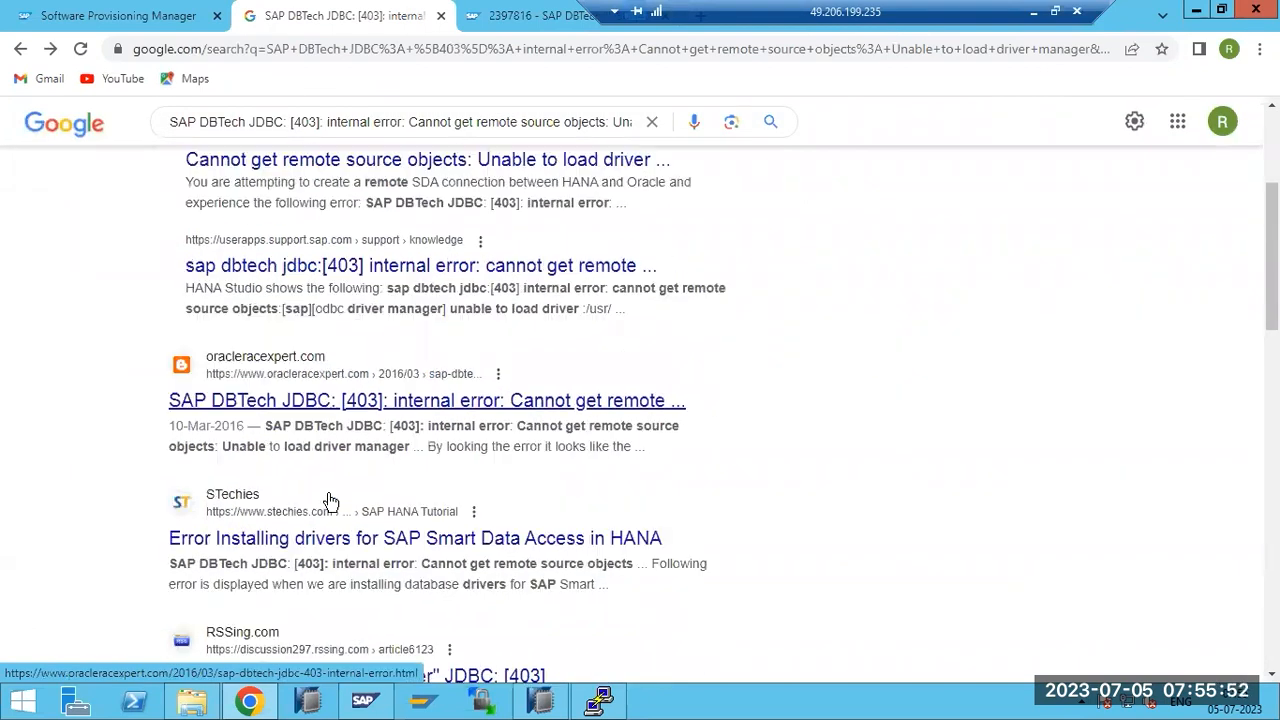
# Open the STechies article on Smart Data Access driver errors and highlight its 'environment variable' fix.
pyautogui.click(325, 550)
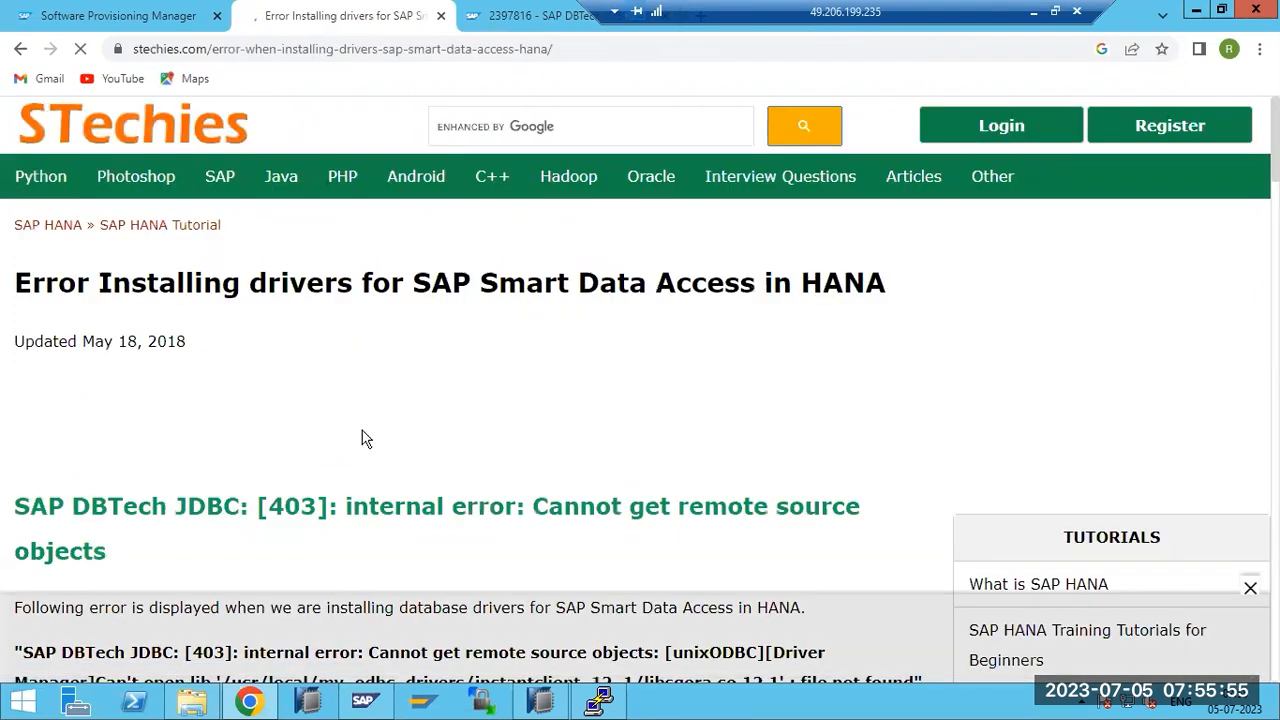
pyautogui.scroll(-4, 365, 438)
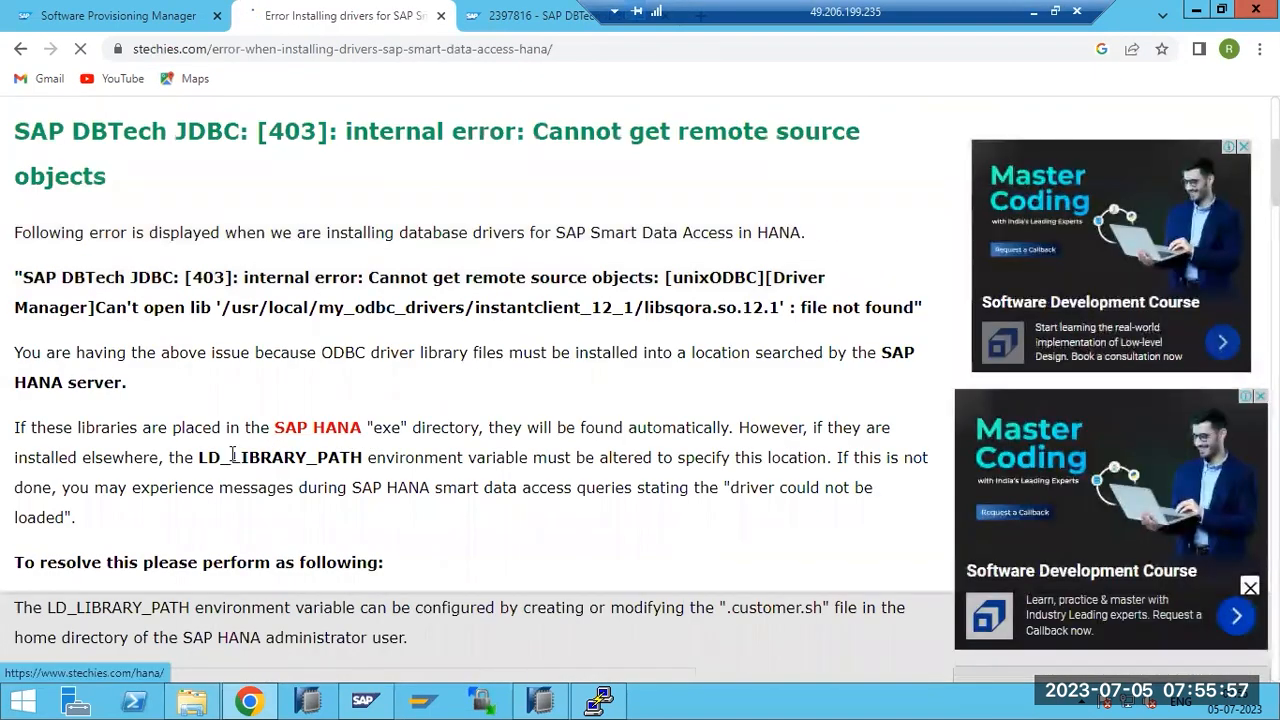
pyautogui.scroll(-2, 238, 432)
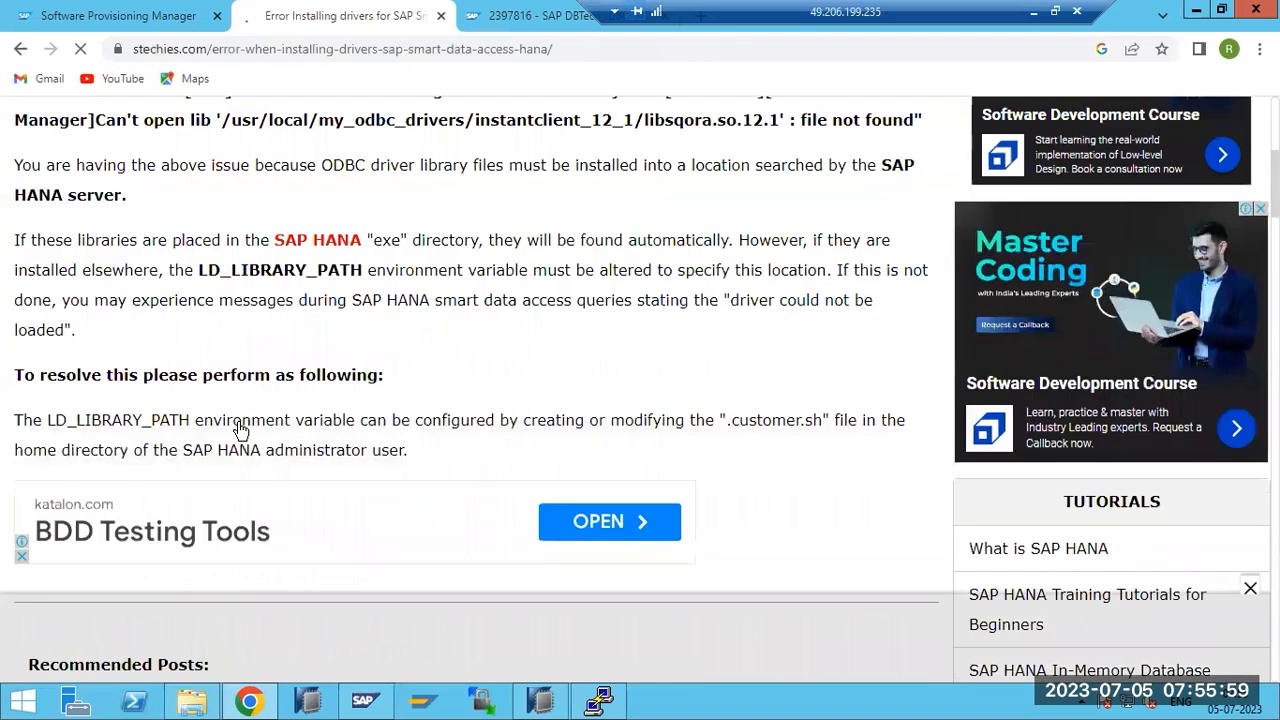
pyautogui.scroll(-3, 238, 428)
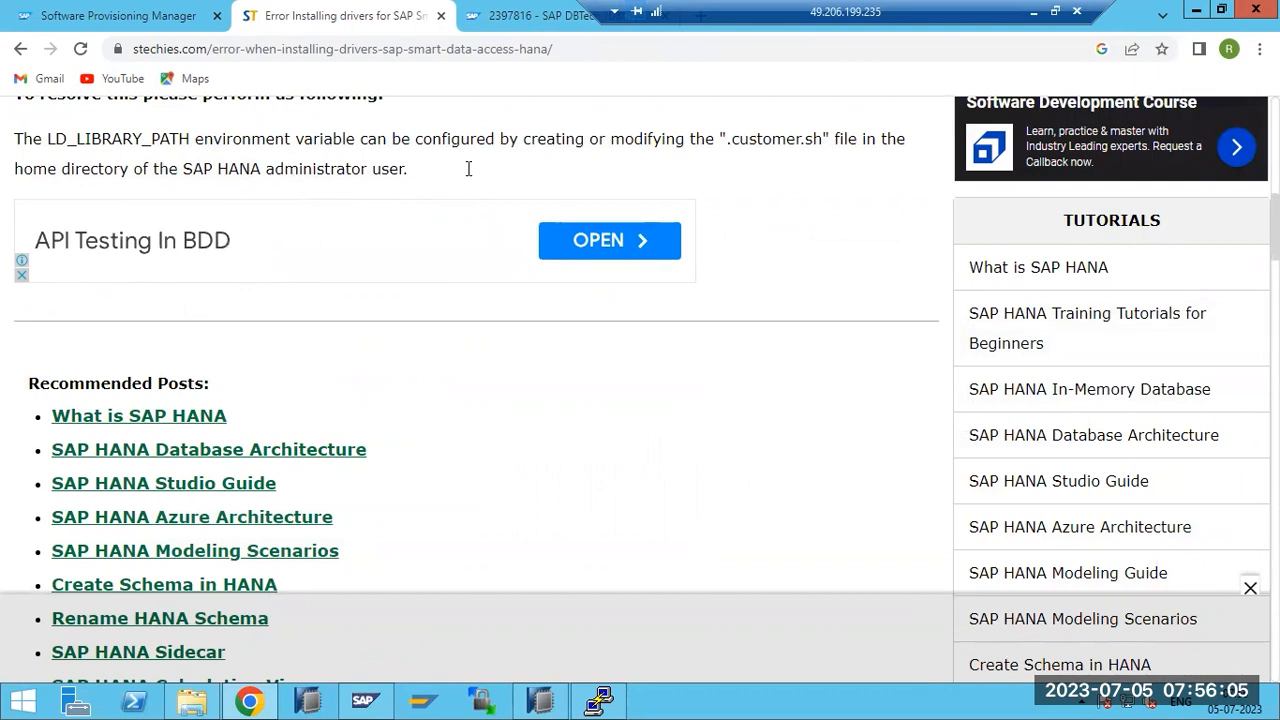
pyautogui.moveTo(282, 169); pyautogui.dragTo(443, 176)
pyautogui.click(236, 163)
pyautogui.moveTo(221, 140); pyautogui.dragTo(354, 150)
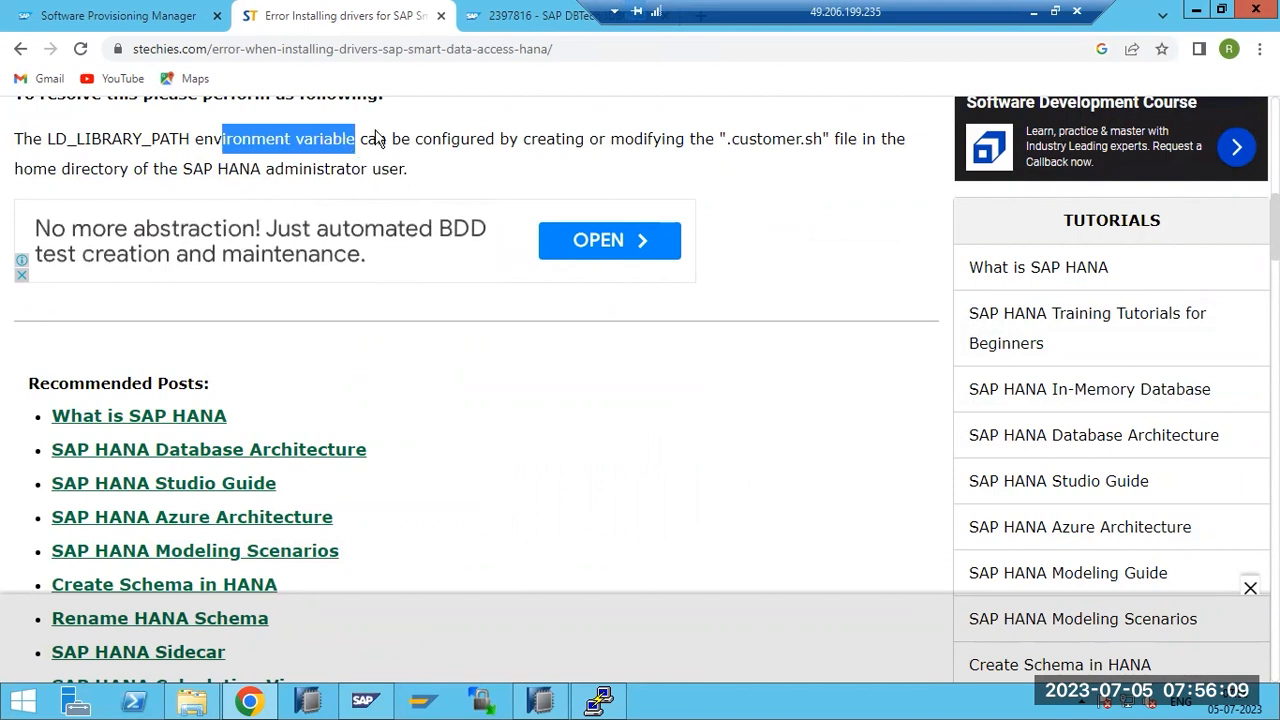
pyautogui.moveTo(878, 12); pyautogui.dragTo(705, 15)
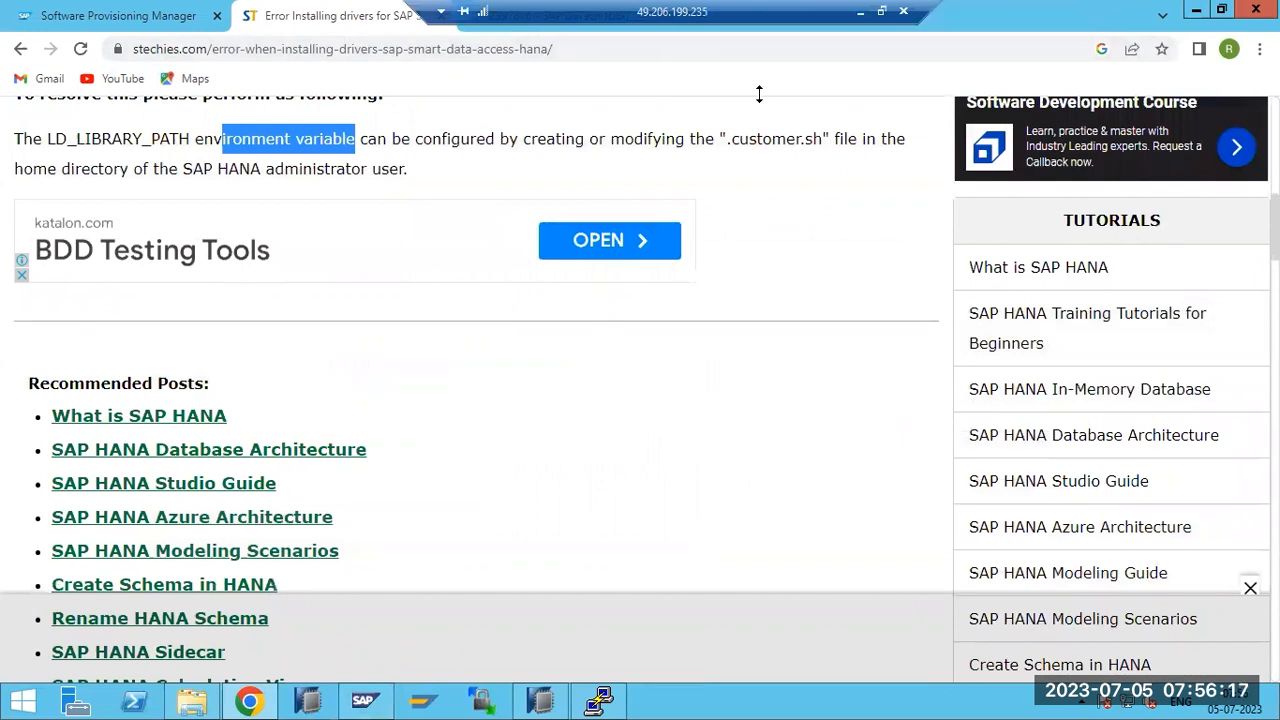
pyautogui.click(540, 700)
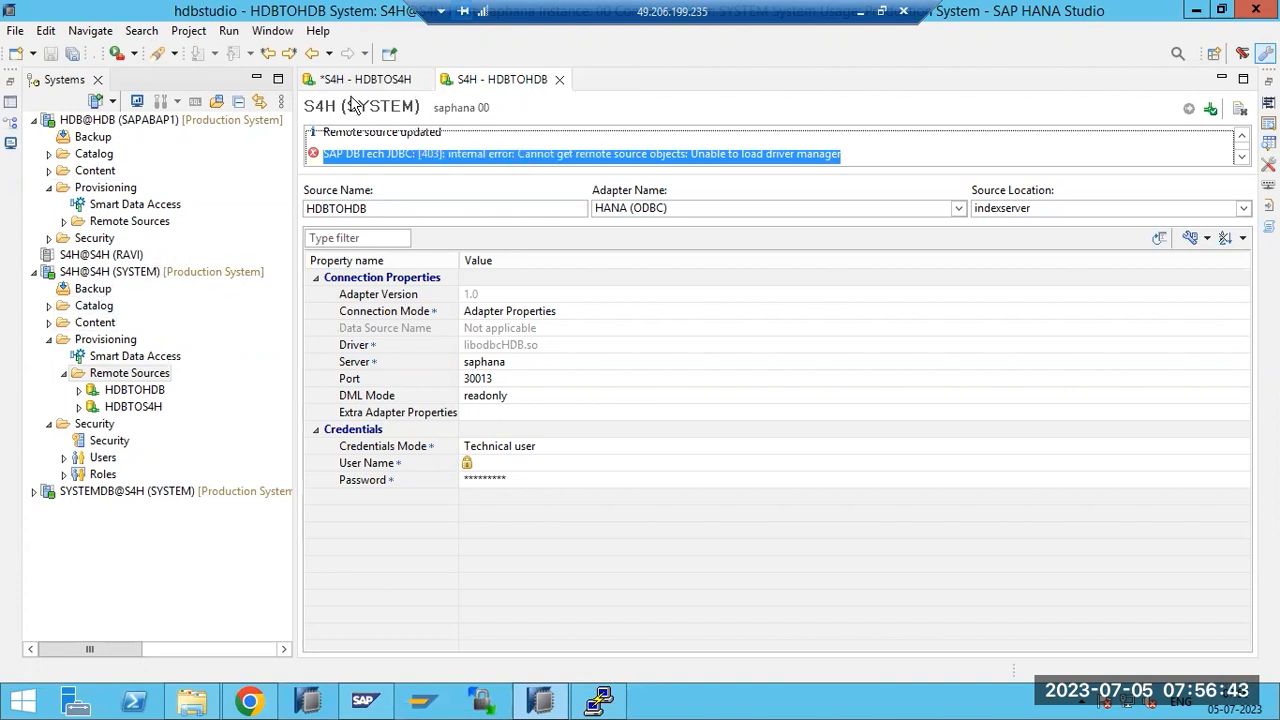
# Close HDBTOS4H with Don't Save, close HDBTOHDB, and exit SAP HANA Studio.
pyautogui.click(424, 79)
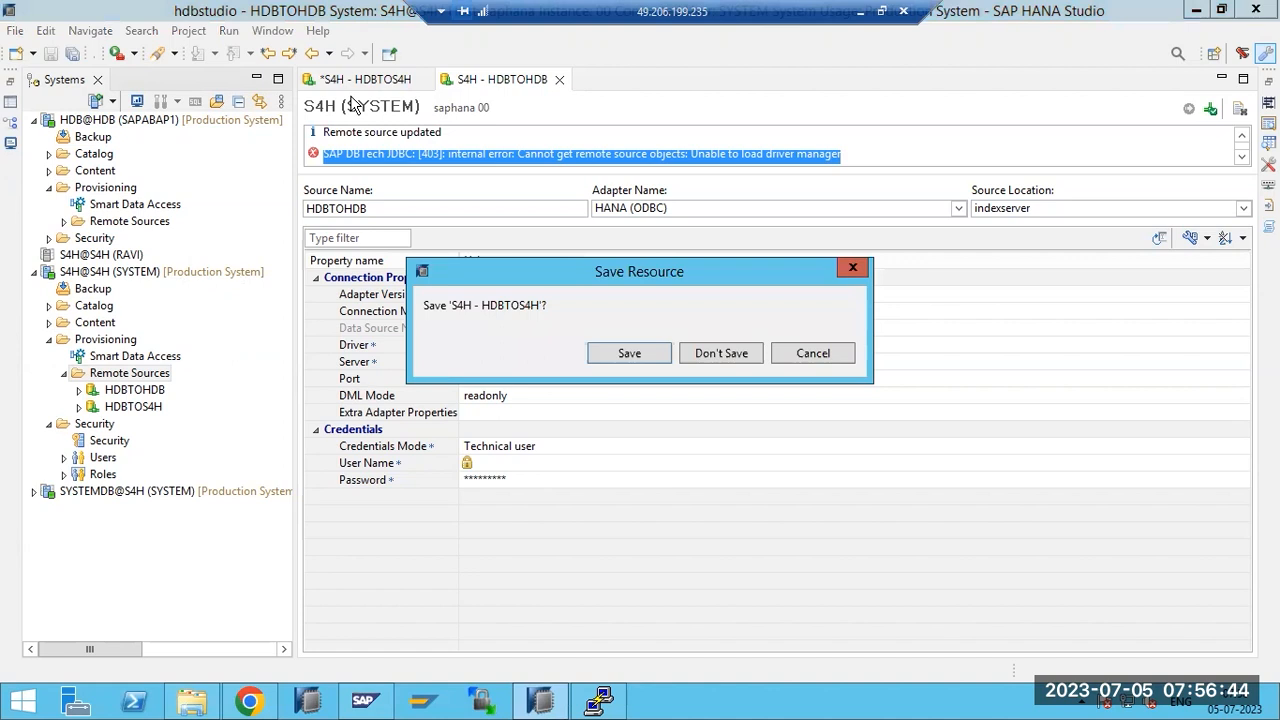
pyautogui.click(733, 353)
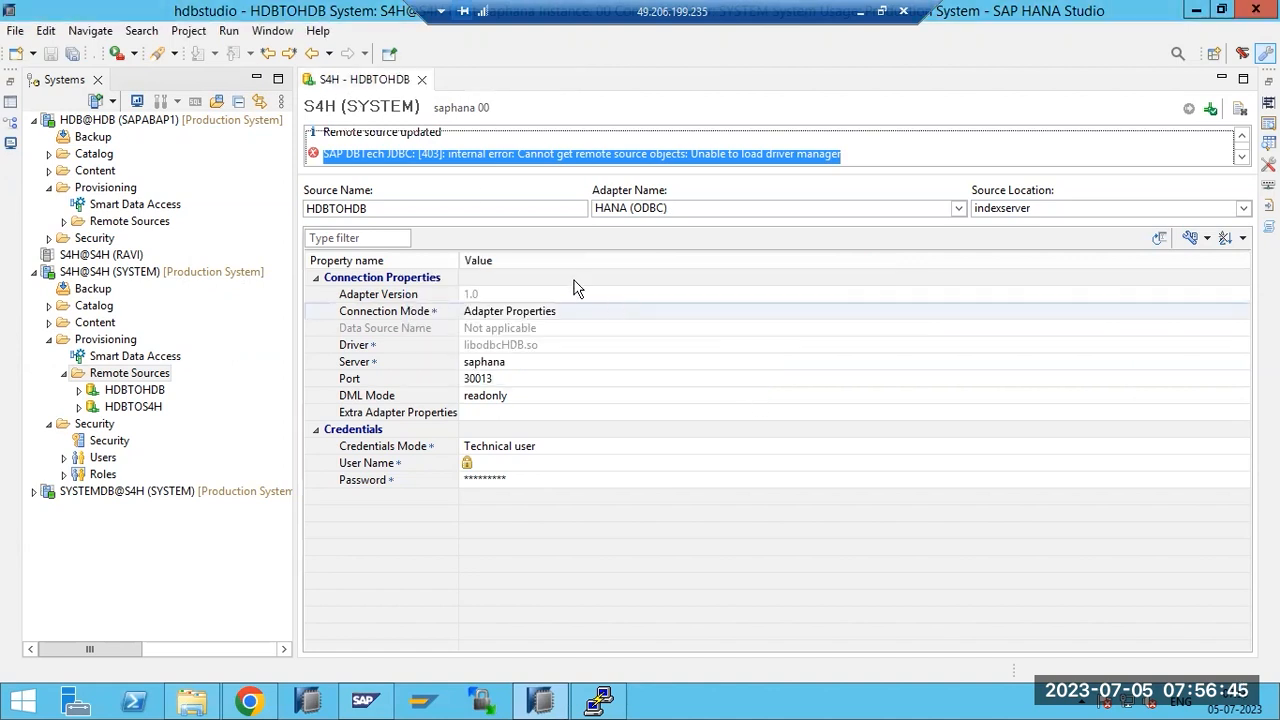
pyautogui.click(421, 79)
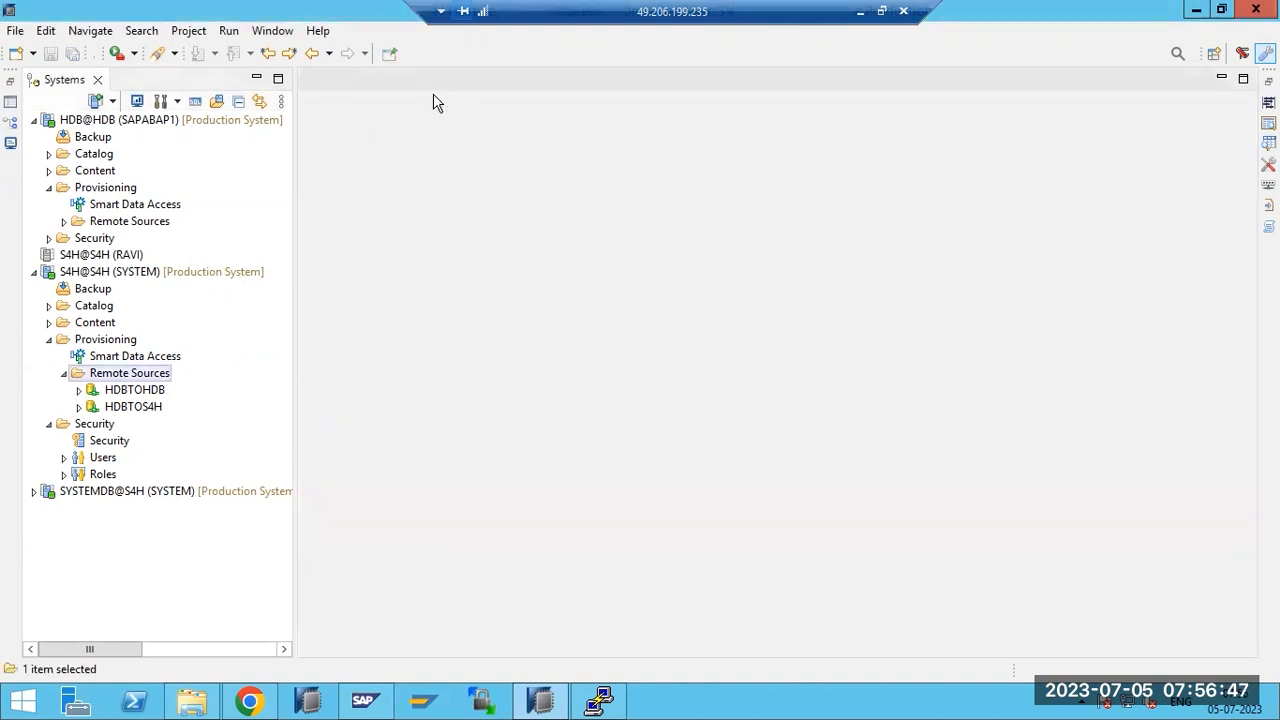
pyautogui.click(101, 342)
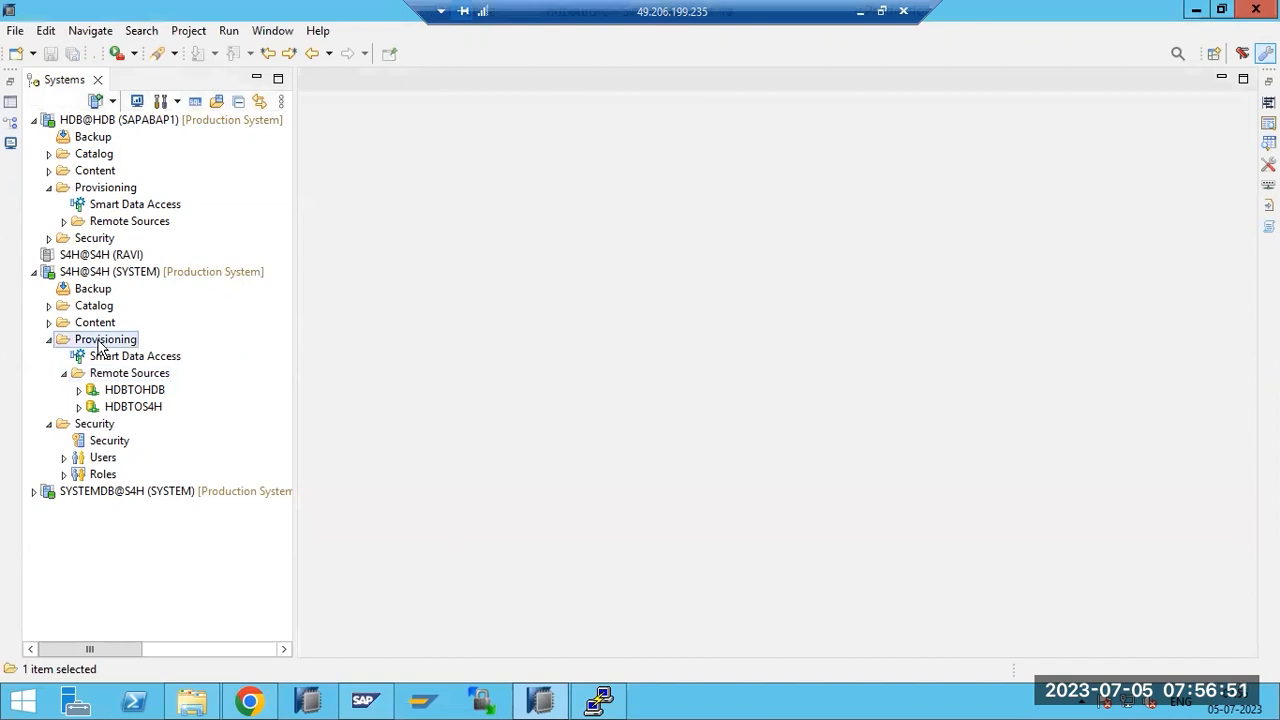
pyautogui.click(1243, 9)
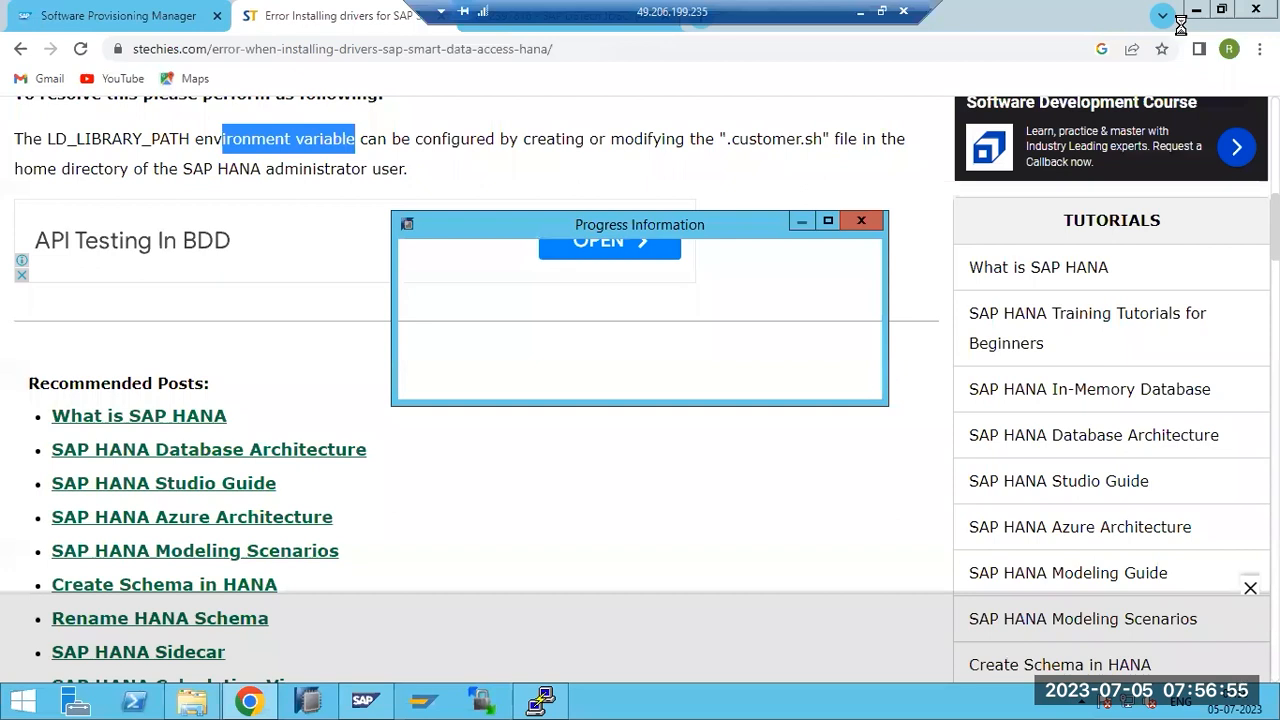